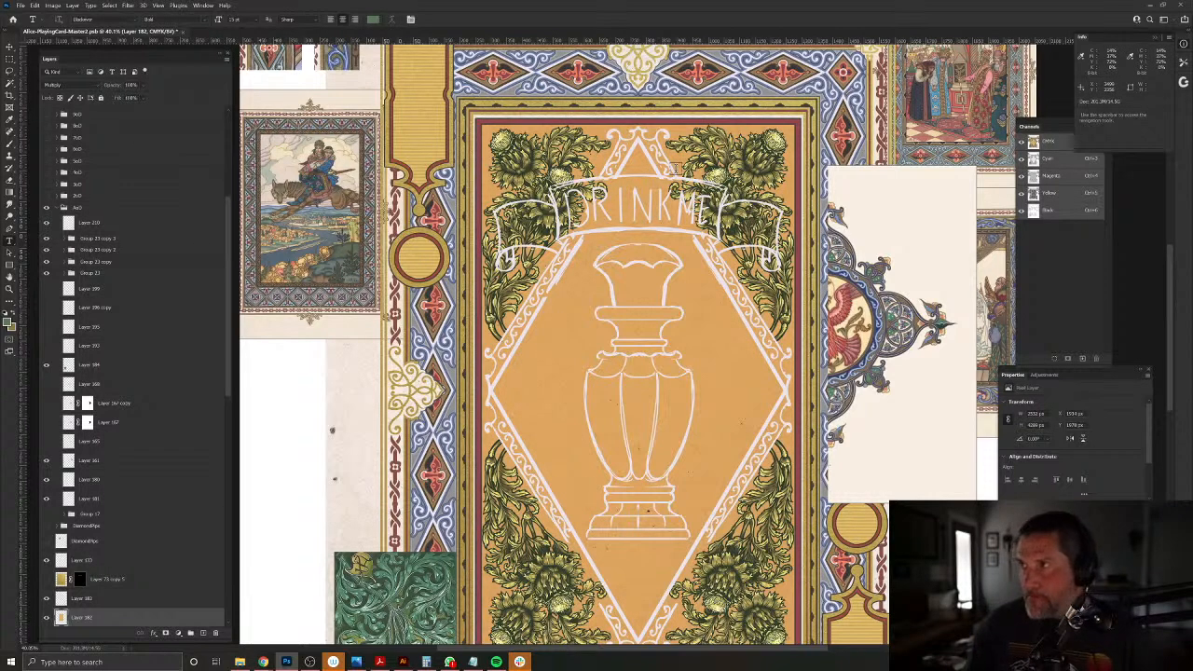
Step: Fade the white DRINK ME bottle sketch layer by lowering its opacity
key("v")
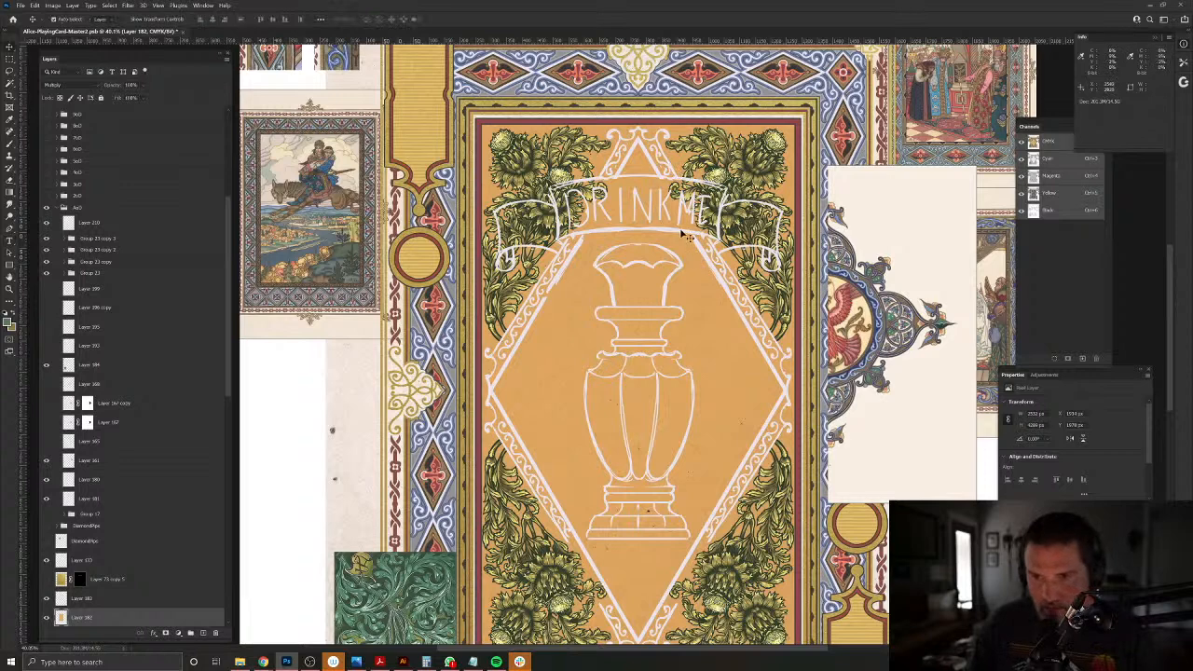
left_click(686, 236)
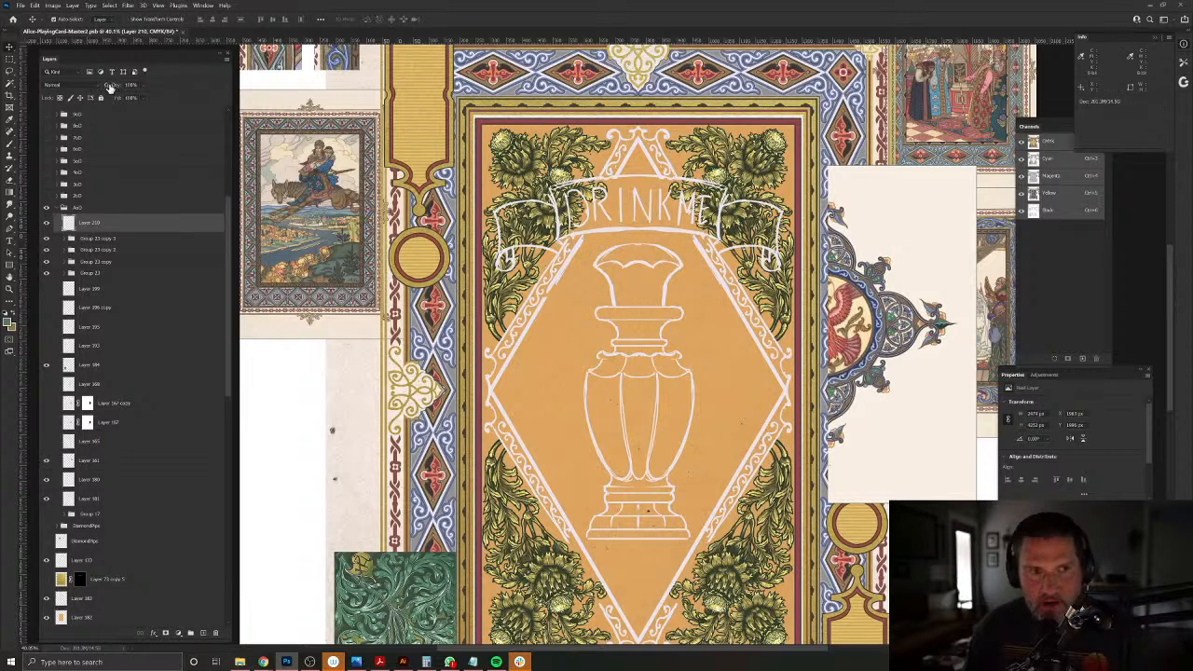
left_click_drag(86, 85, 71, 83)
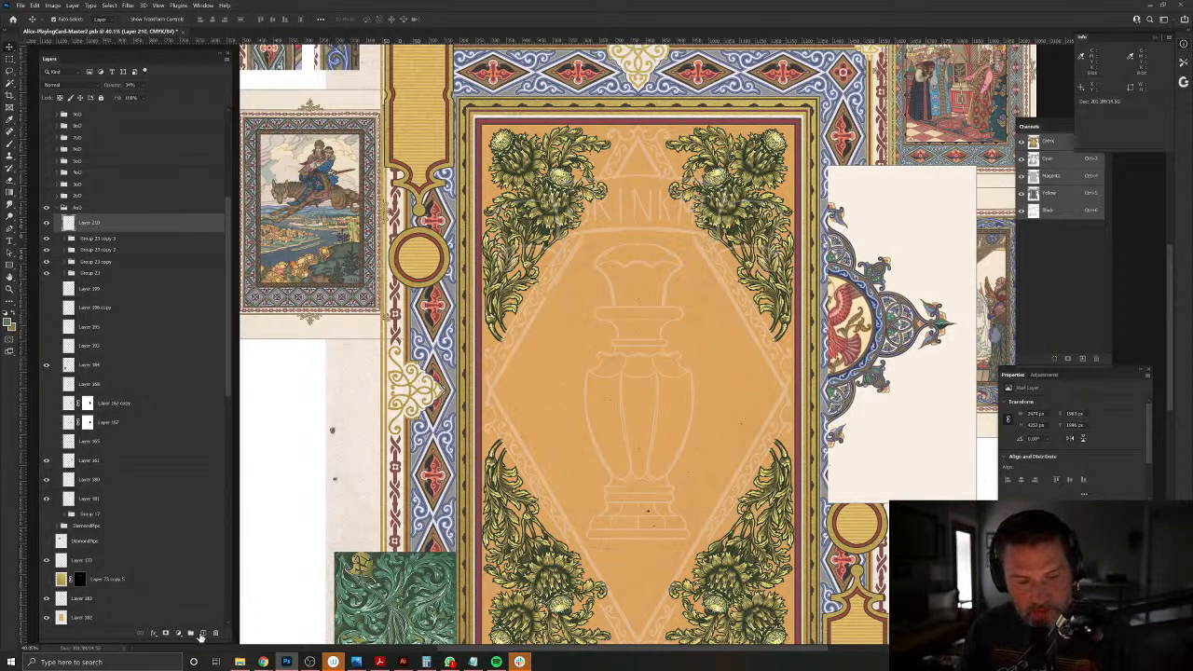
Step: Set up dual-axis paint symmetry for the Brush, accepting the default axes through the centre of the card
left_click(10, 142)
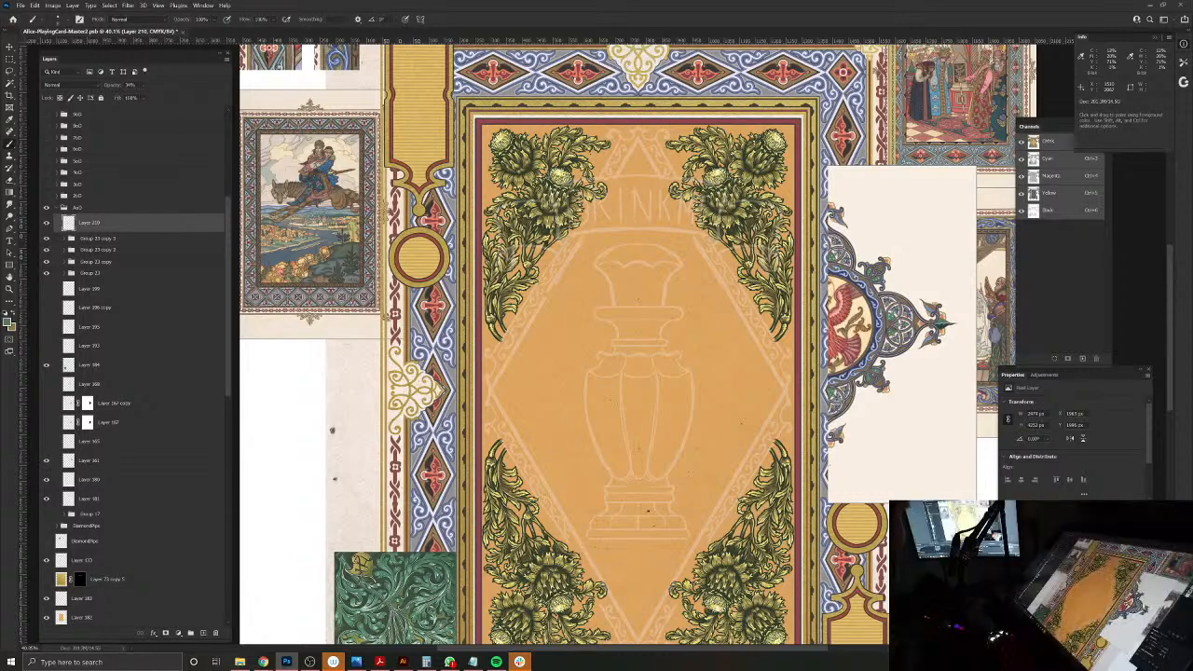
left_click(420, 19)
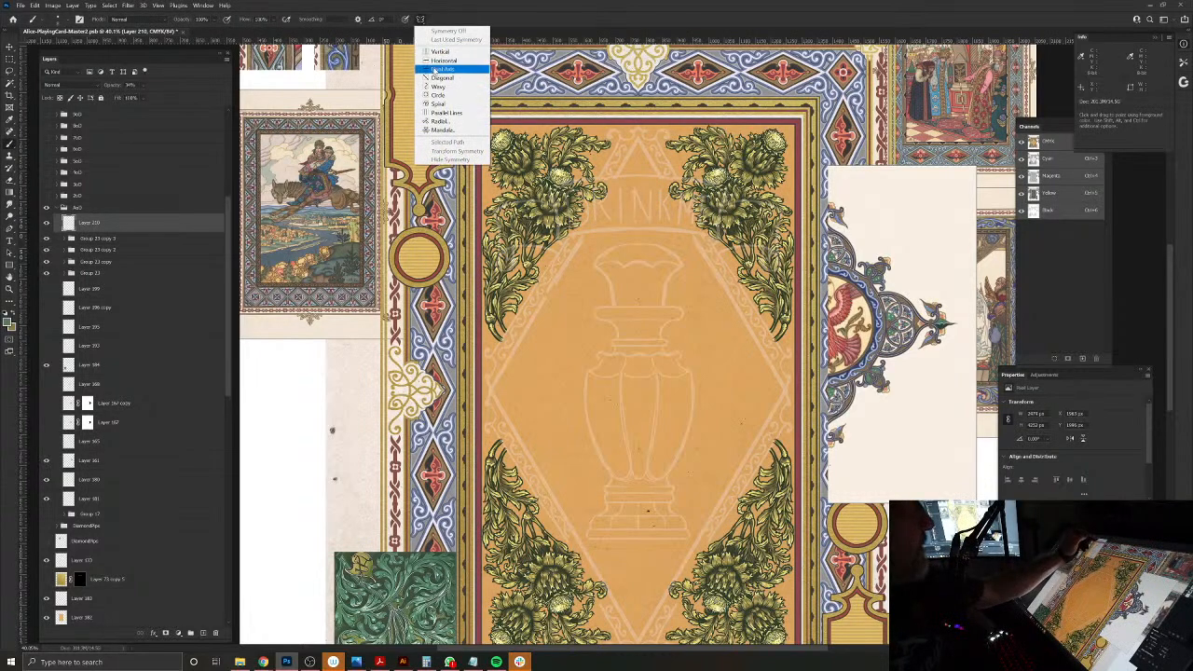
left_click(438, 52)
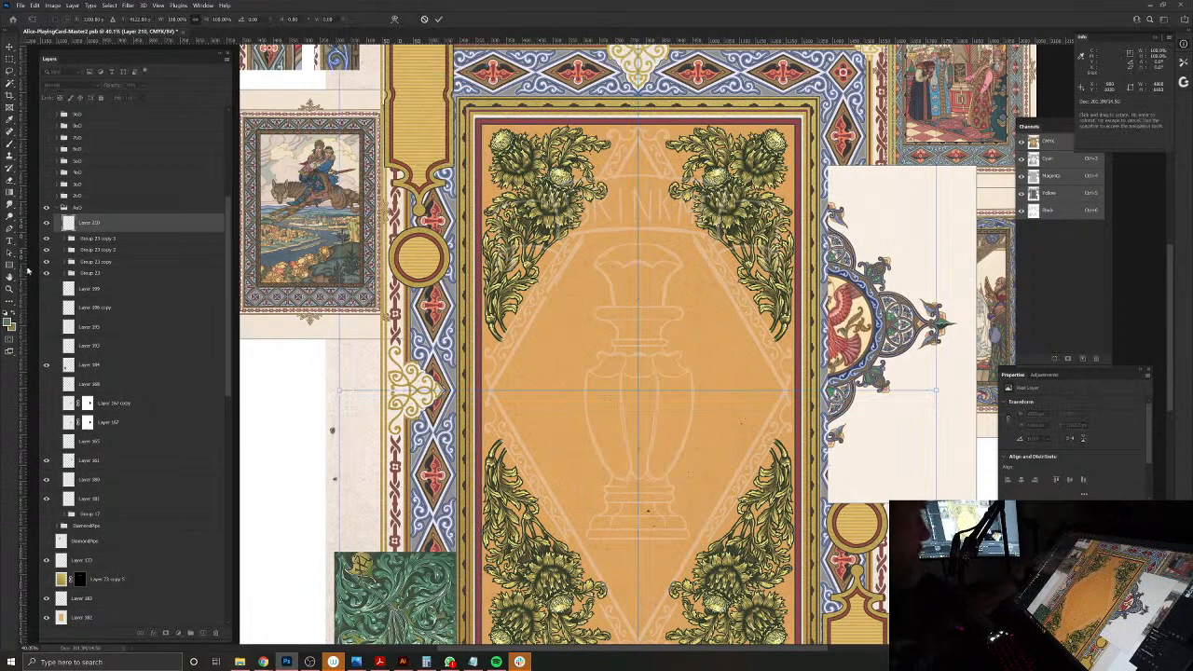
key("Return")
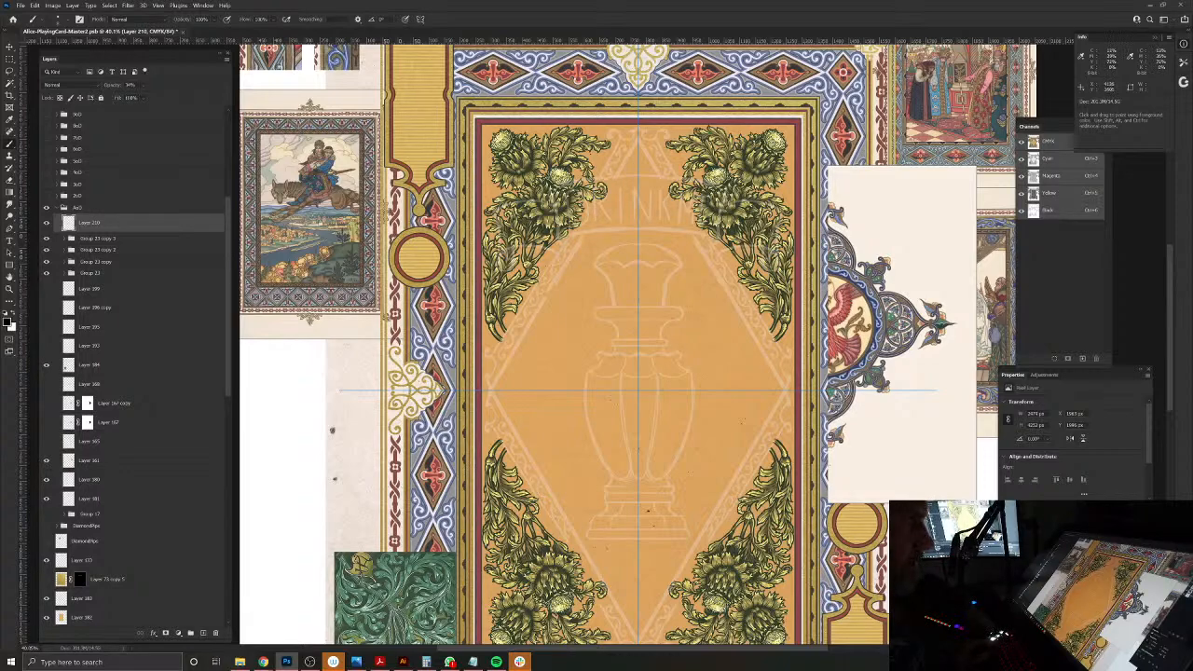
Step: Sample a light lilac-grey from the outline of the round bird ornament reference as the brush colour
left_click_drag(876, 281, 964, 280)
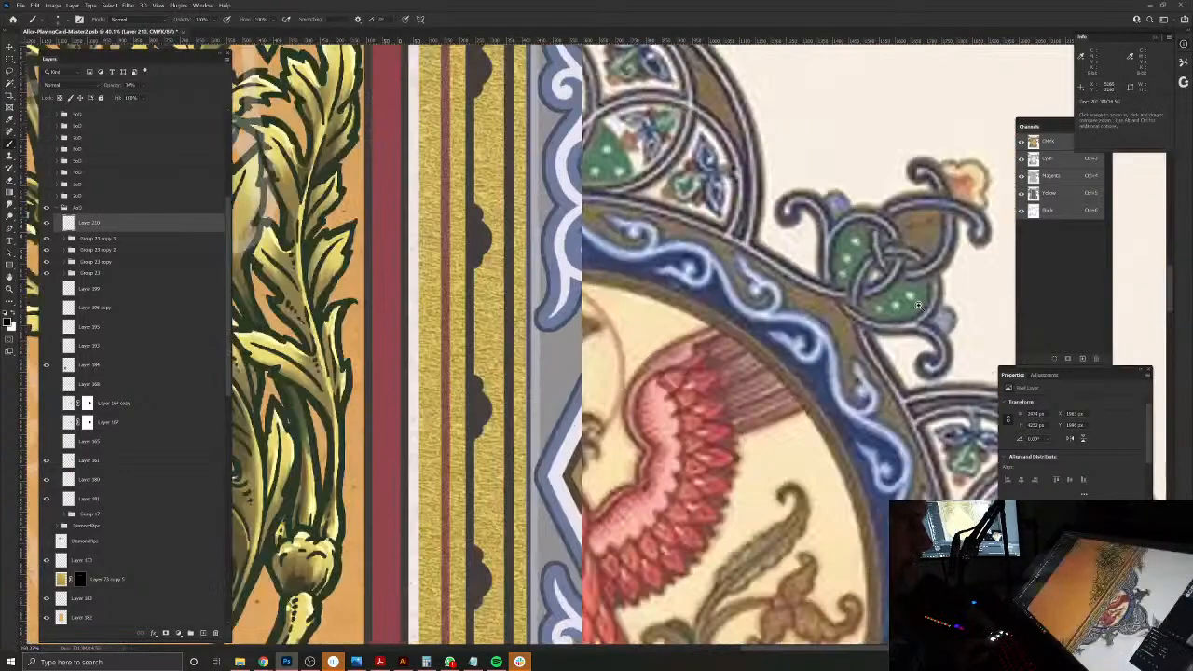
left_click(772, 259, "alt")
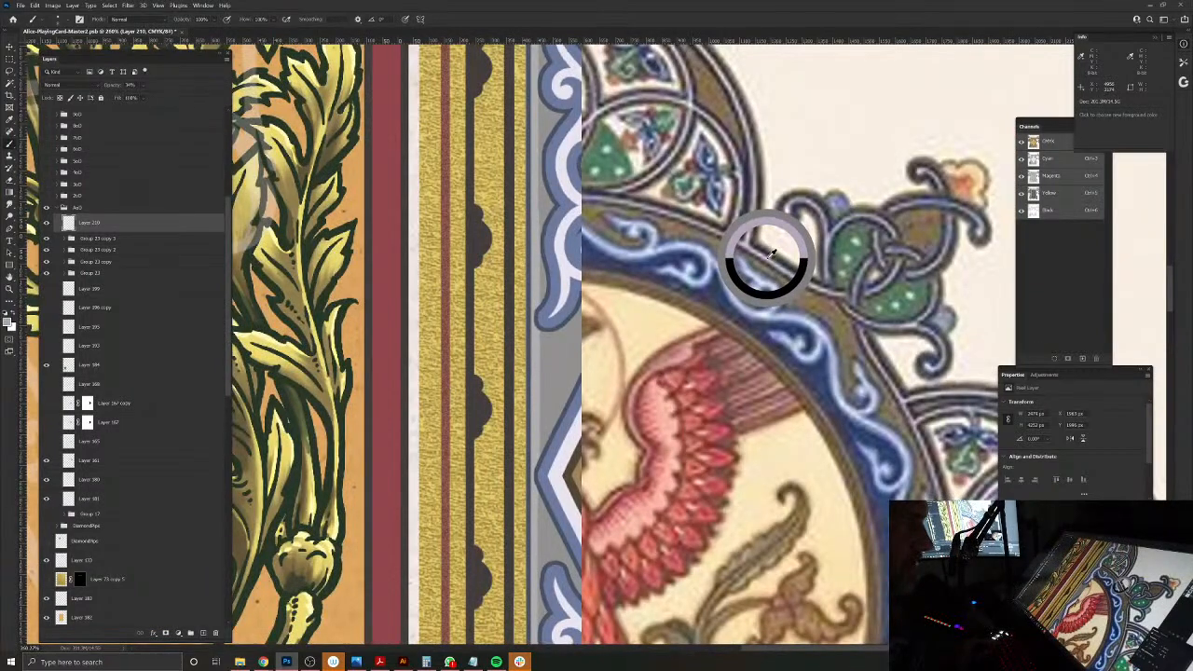
left_click_drag(824, 293, 735, 291)
left_click_drag(630, 179, 667, 189)
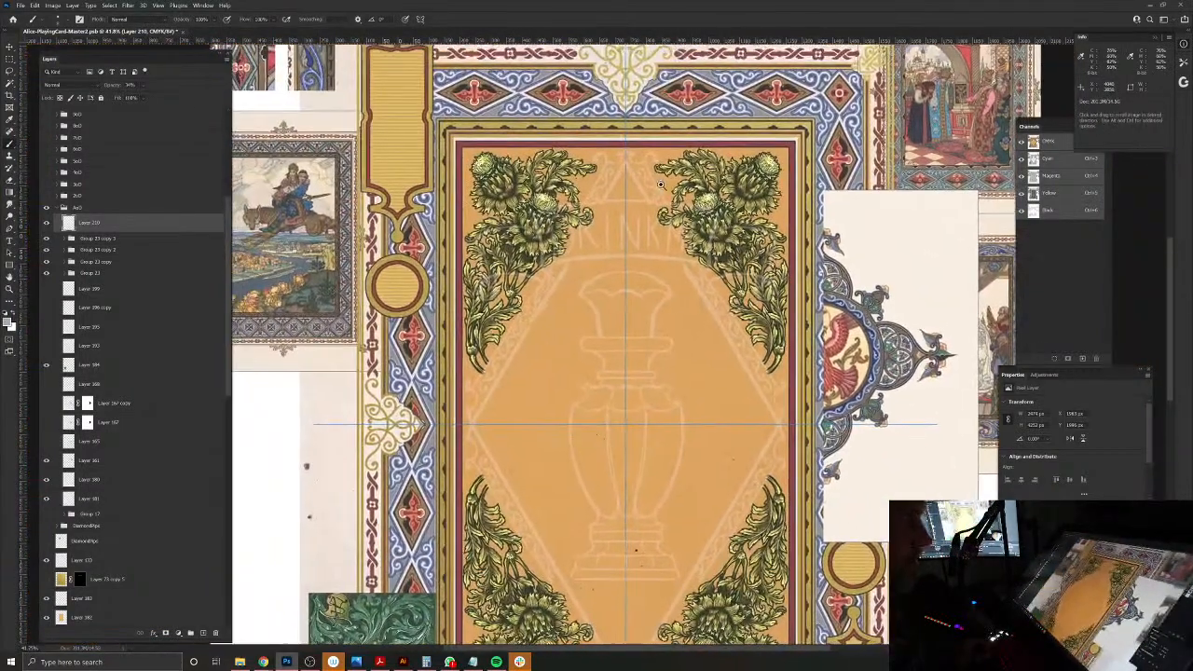
Step: Paint the frame's outer diagonal bar and its curled upper end over the sketch in the sampled lilac-grey
scroll(667, 189, "up", 3)
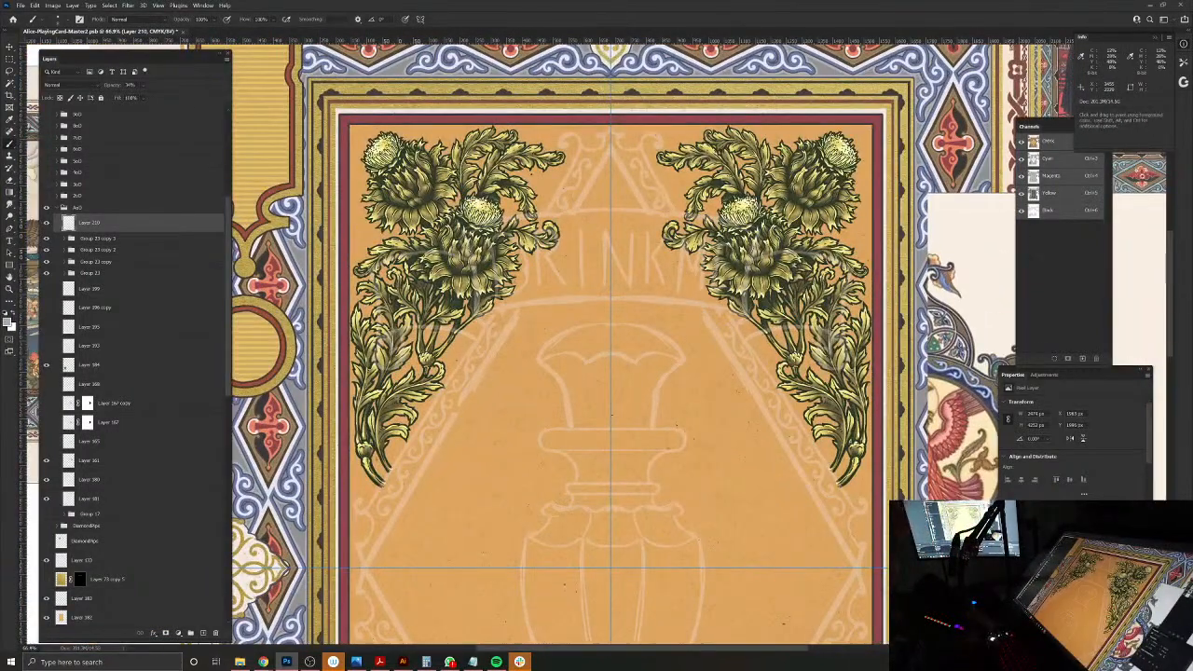
left_click_drag(625, 400, 612, 504)
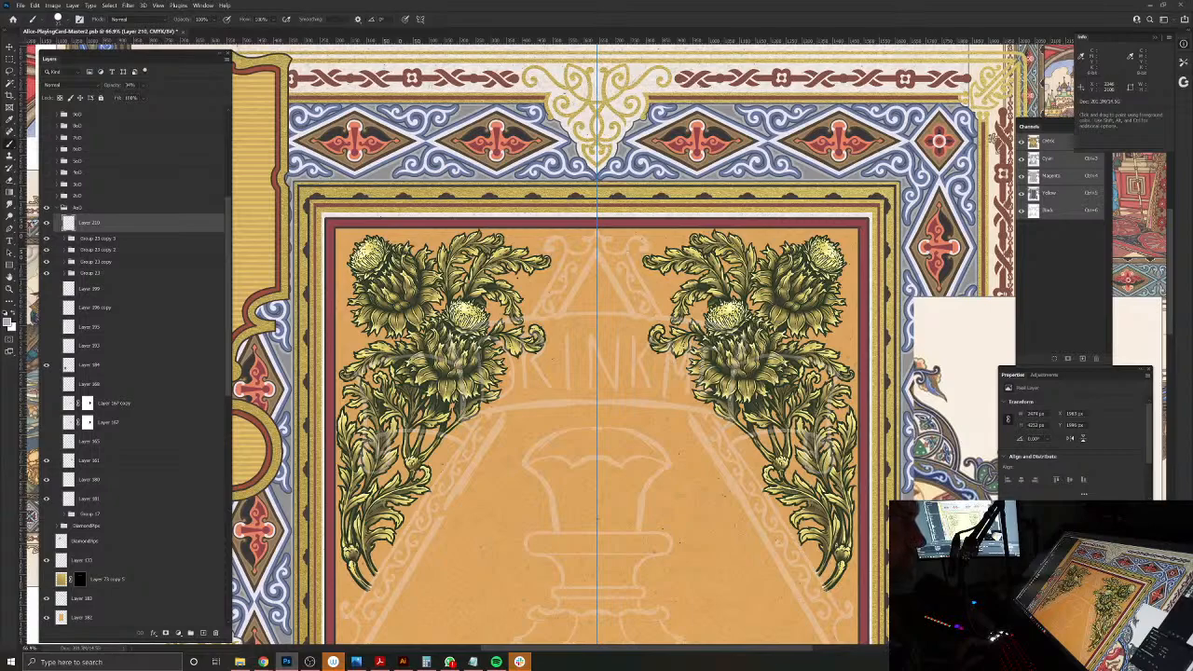
left_click_drag(764, 485, 727, 403)
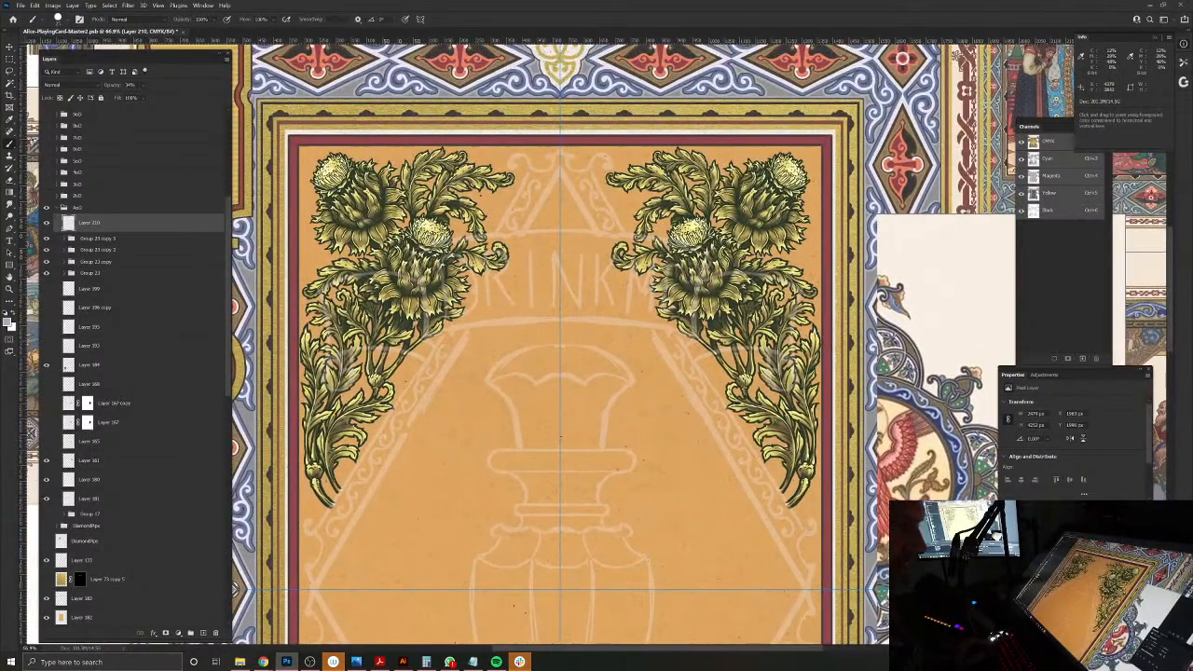
mouse_move(596, 159)
left_mouse_down()
mouse_move(628, 194)
mouse_move(630, 302)
left_mouse_up()
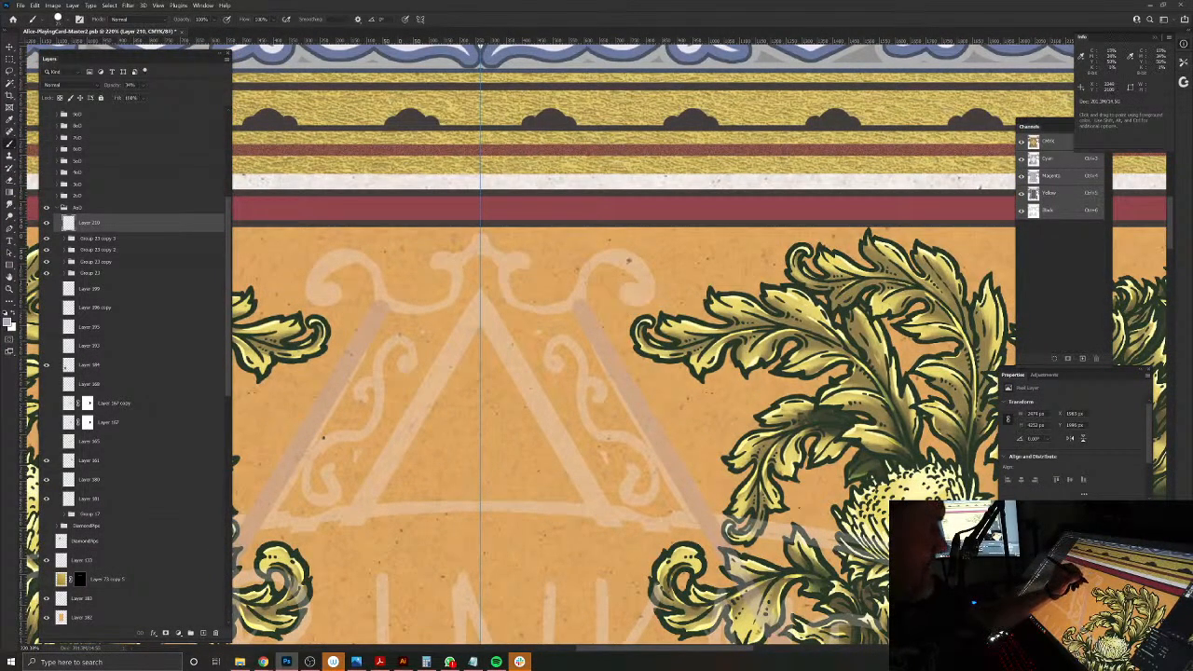
mouse_move(581, 277)
left_mouse_down()
mouse_move(604, 253)
mouse_move(630, 255)
mouse_move(634, 301)
left_mouse_up()
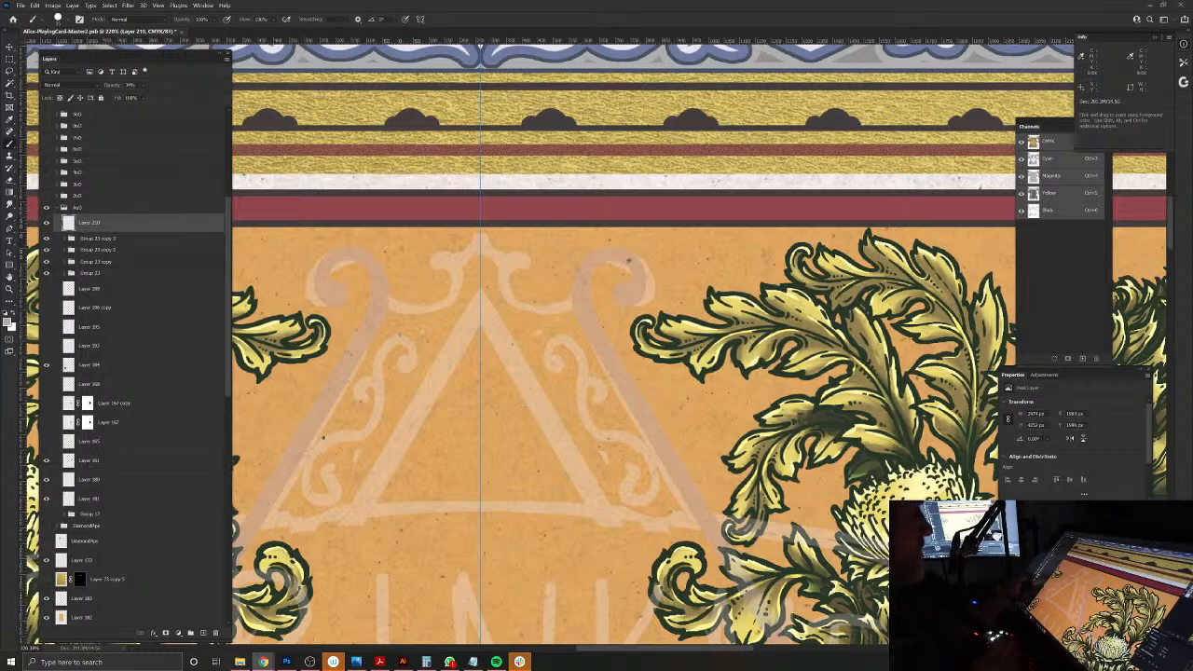
Step: Add a new layer above the sketch with no selection active, and change the foreground colour to near-black
left_click(67, 225, "ctrl")
left_click(46, 223)
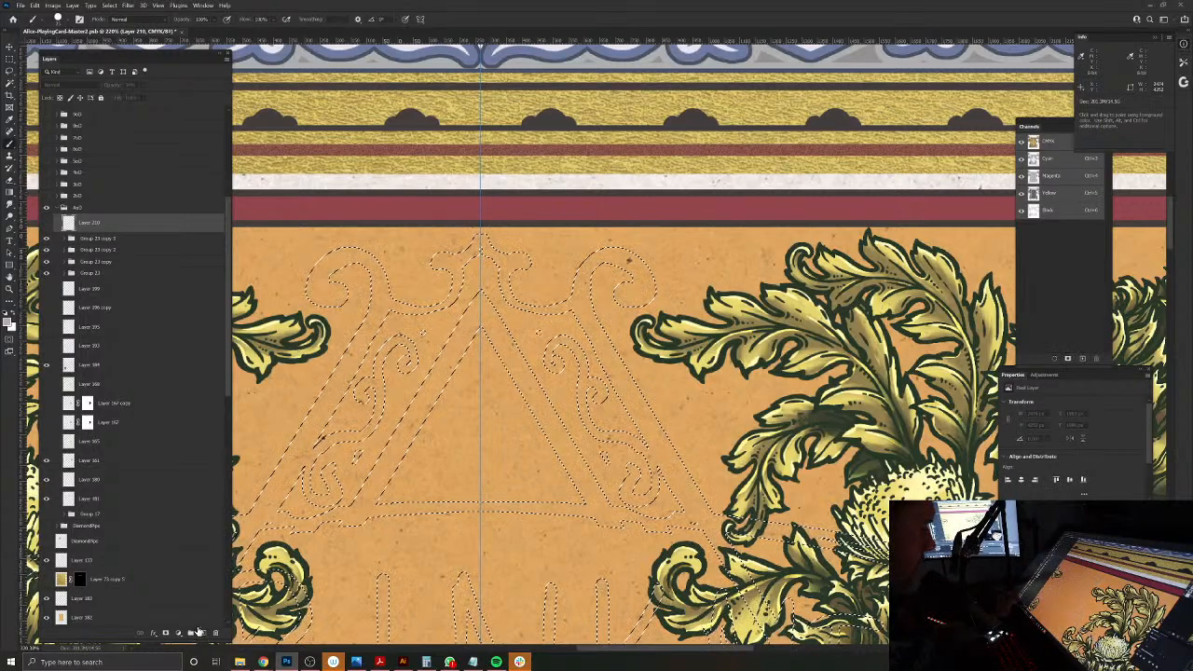
left_click(47, 223)
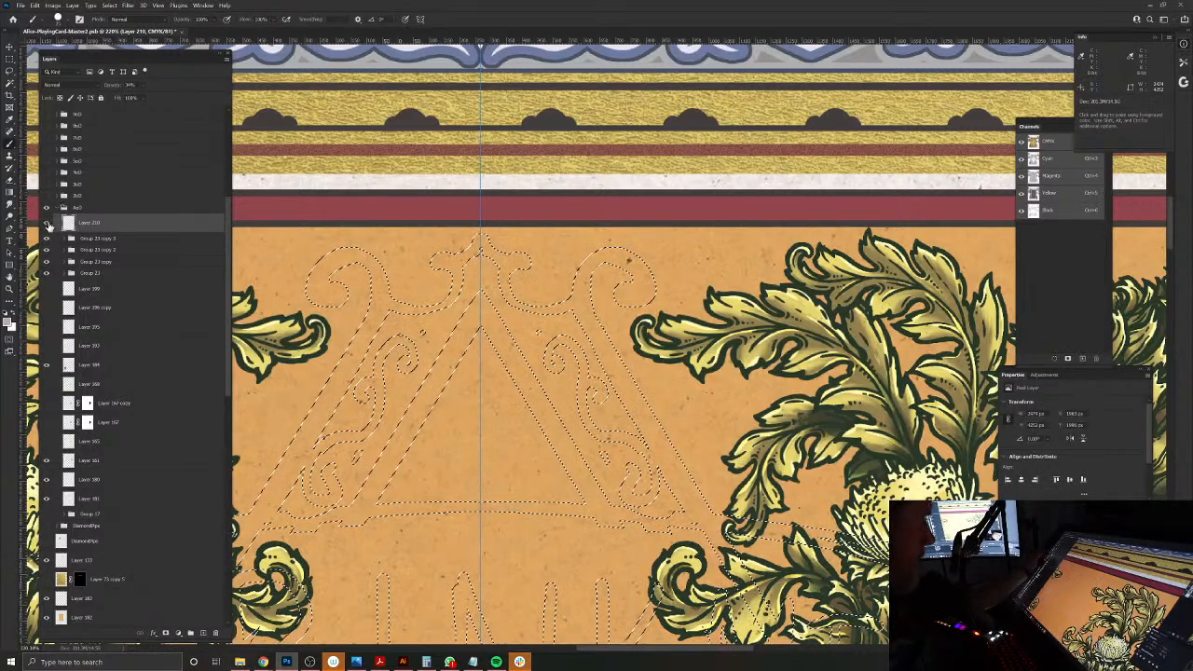
left_click(204, 634)
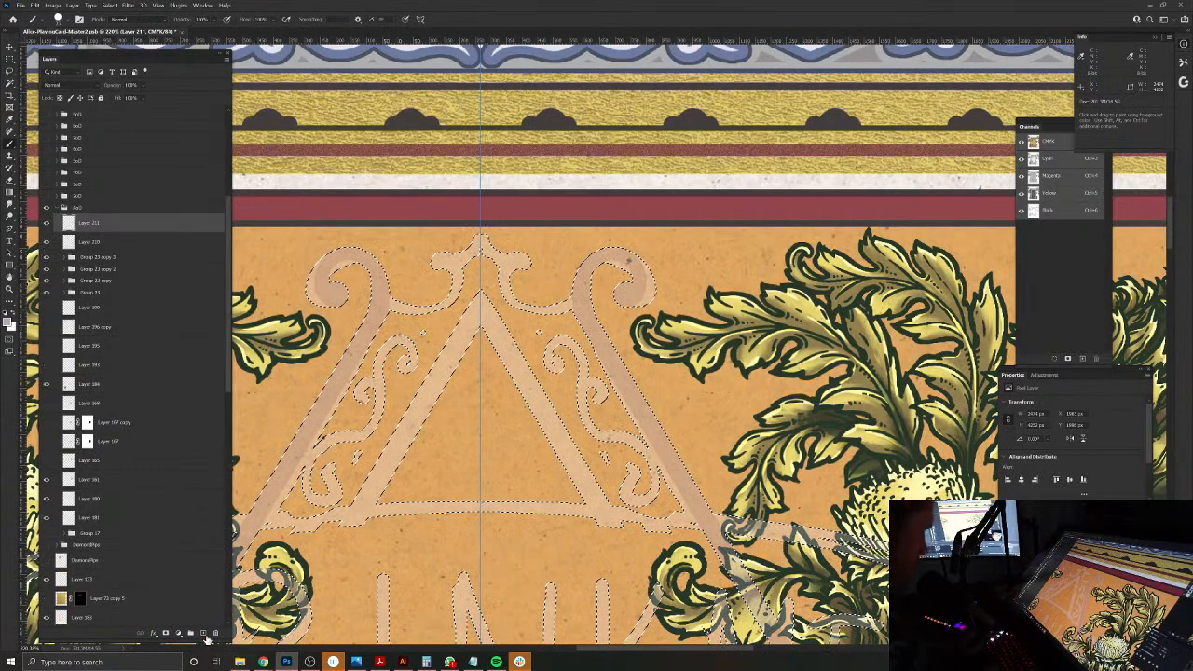
key("ctrl+d")
left_click(9, 322)
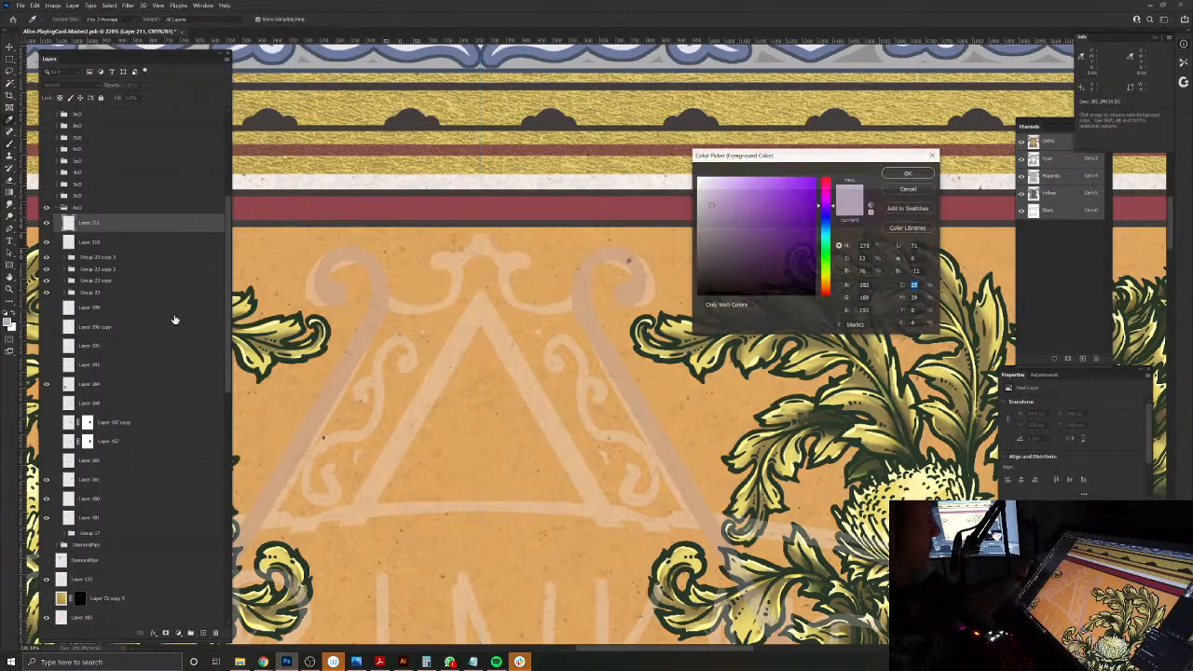
key("Return")
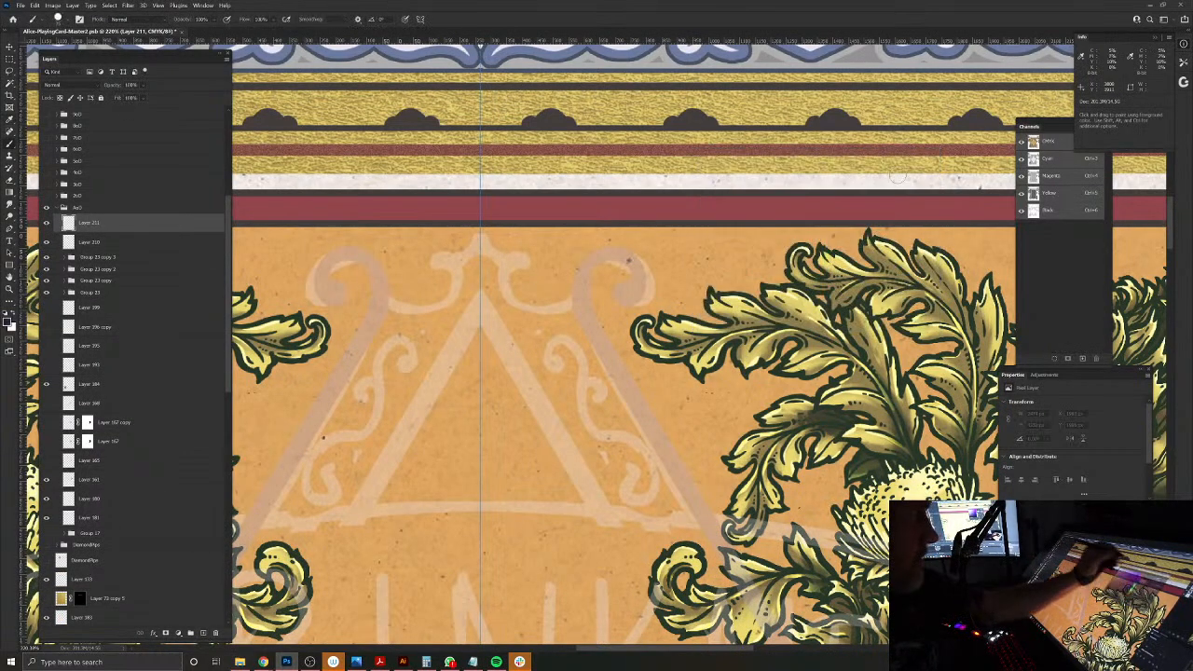
Step: Paint a straight near-black bar along the sketched outer diagonal, from the upper curl down to the lower hook
left_click(582, 311)
left_click_drag(704, 412, 531, 438)
left_click_drag(722, 448, 516, 183)
left_click_drag(658, 461, 792, 463)
left_click(681, 468, "shift")
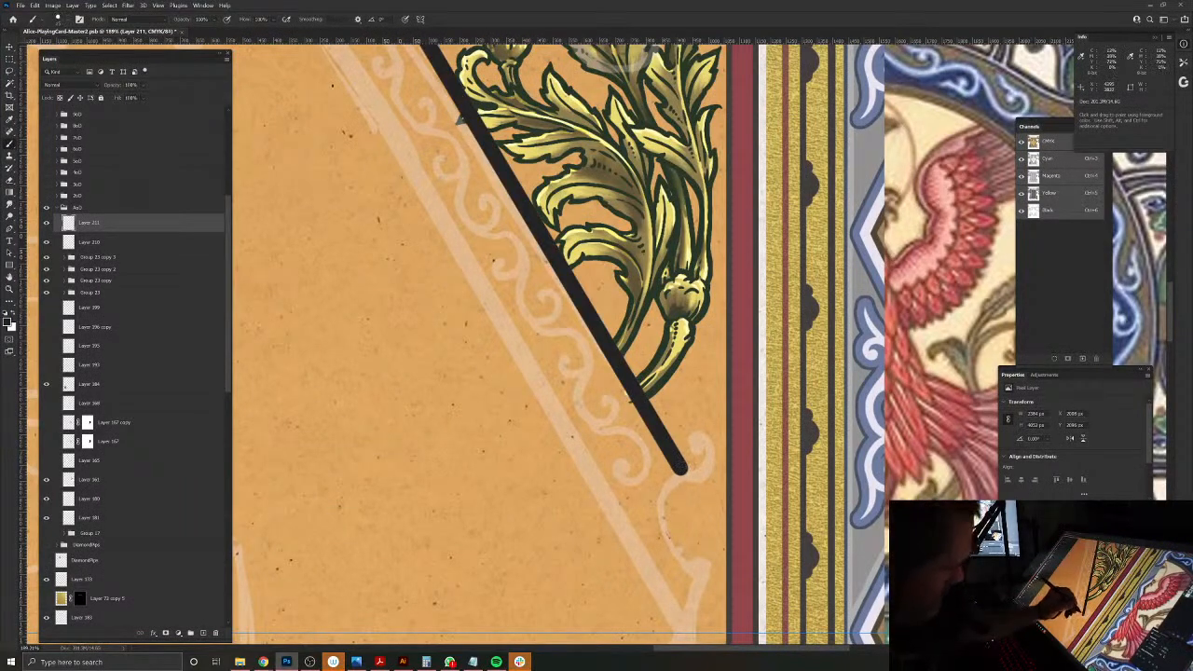
Step: Trim the bar's lower end with the Eraser and paint a small hooked scroll onto it with a smaller brush
key("e")
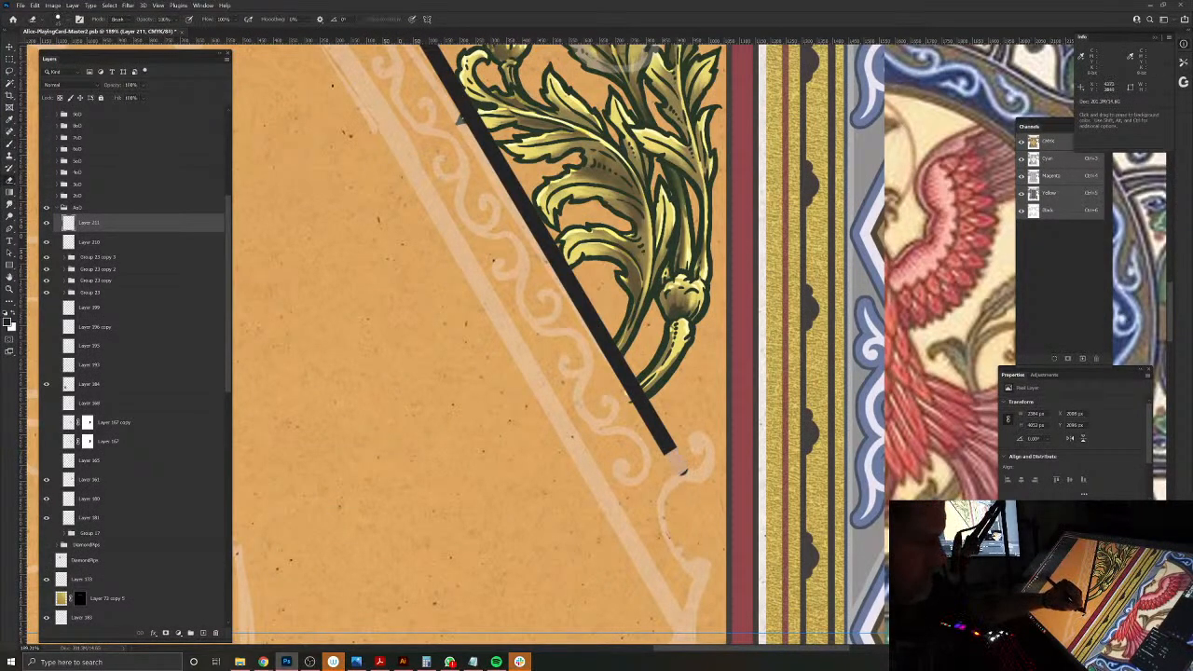
key("b")
left_click_drag(638, 460, 654, 490)
left_click_drag(631, 511, 548, 554)
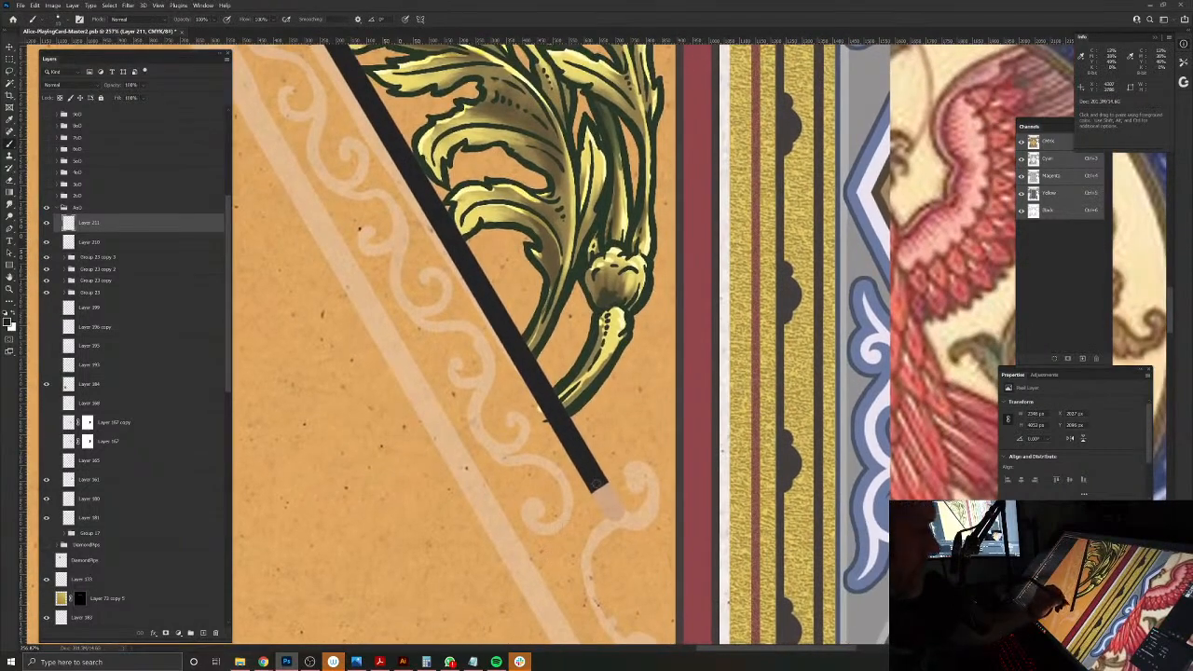
key("bracketleft")
key("bracketleft")
key("bracketleft")
mouse_move(604, 485)
left_mouse_down()
mouse_move(623, 514)
mouse_move(646, 508)
mouse_move(655, 463)
left_mouse_up()
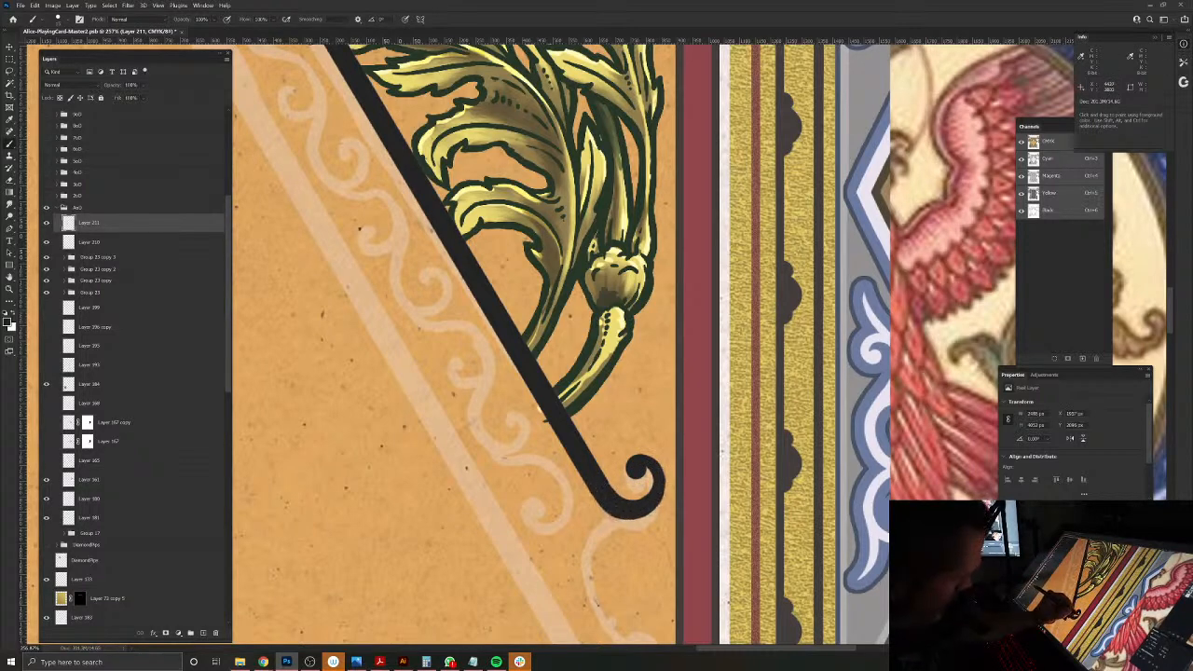
left_click_drag(633, 471, 641, 468)
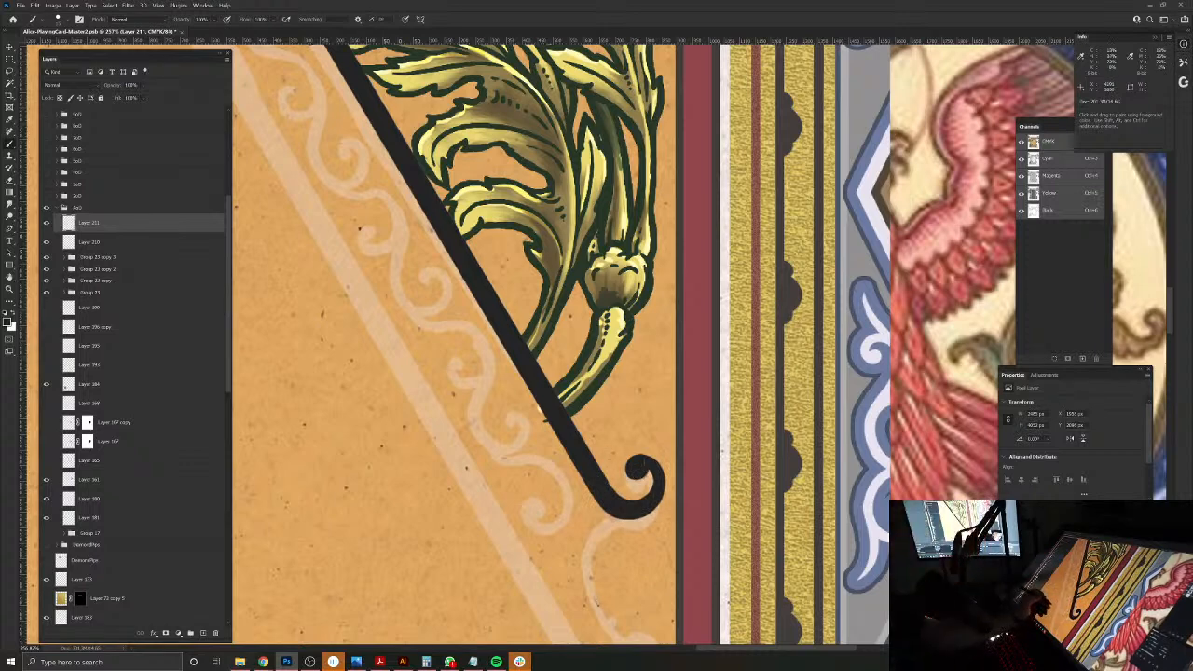
Step: Clean up the bar's upper end with the Eraser and paint its outward curl with a rounded tip
left_click_drag(511, 572, 572, 453)
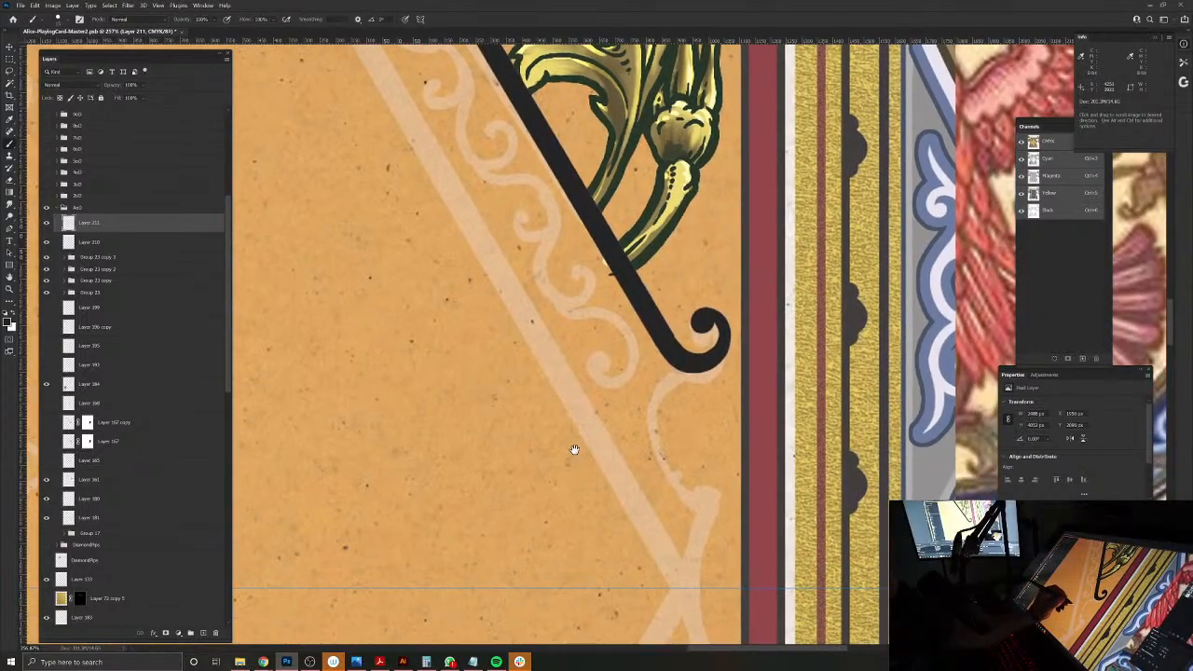
left_click_drag(620, 286, 626, 434)
left_click_drag(546, 222, 629, 194)
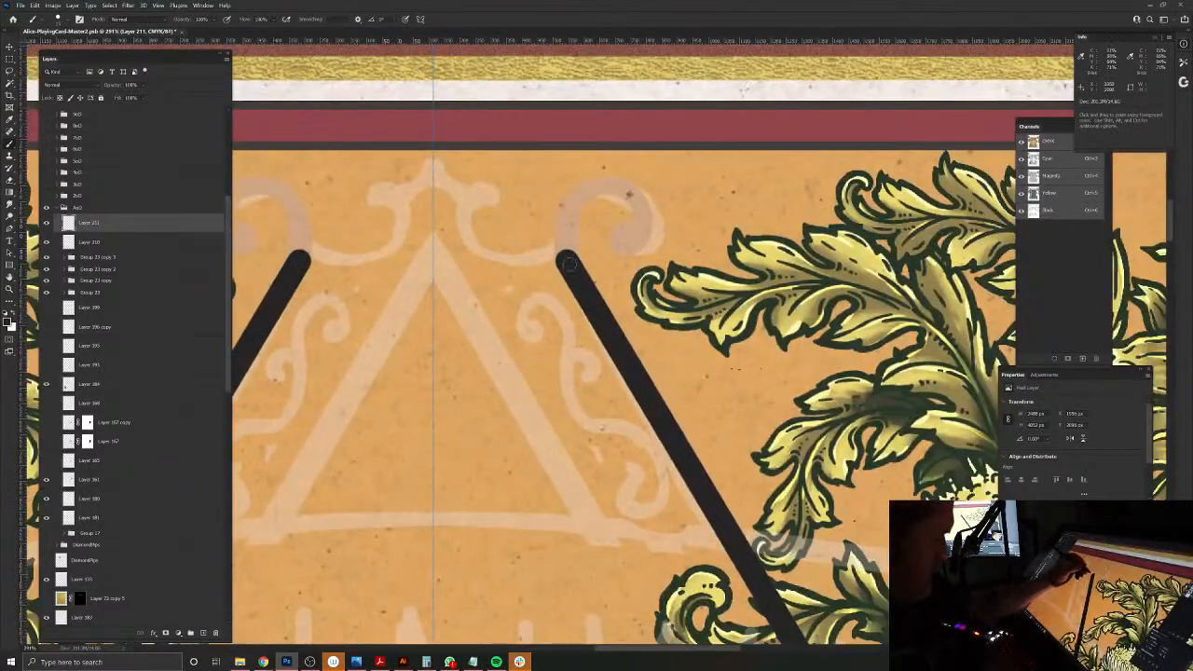
key("e")
mouse_move(578, 254)
left_mouse_down()
mouse_move(559, 267)
mouse_move(569, 200)
mouse_move(604, 179)
mouse_move(636, 194)
mouse_move(626, 248)
mouse_move(613, 229)
mouse_move(626, 239)
mouse_move(645, 216)
mouse_move(631, 192)
mouse_move(596, 186)
mouse_move(572, 210)
mouse_move(575, 270)
mouse_move(566, 263)
mouse_move(560, 223)
mouse_move(607, 177)
left_mouse_up()
key("b")
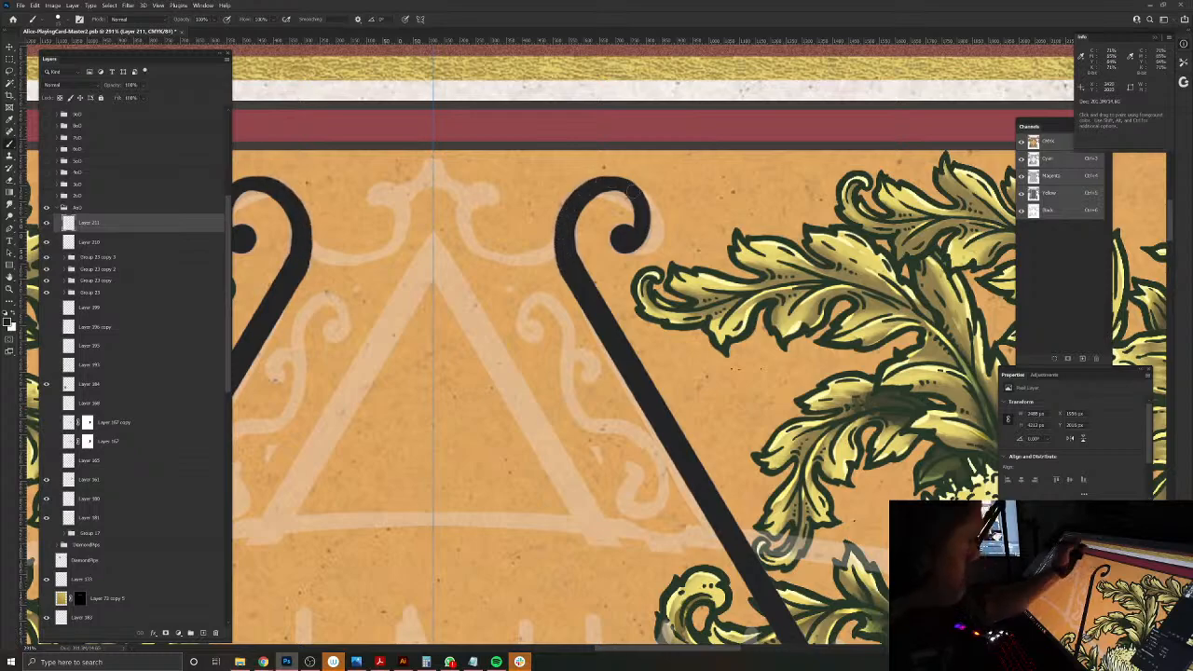
left_click_drag(446, 387, 591, 500)
left_click_drag(644, 559, 558, 186)
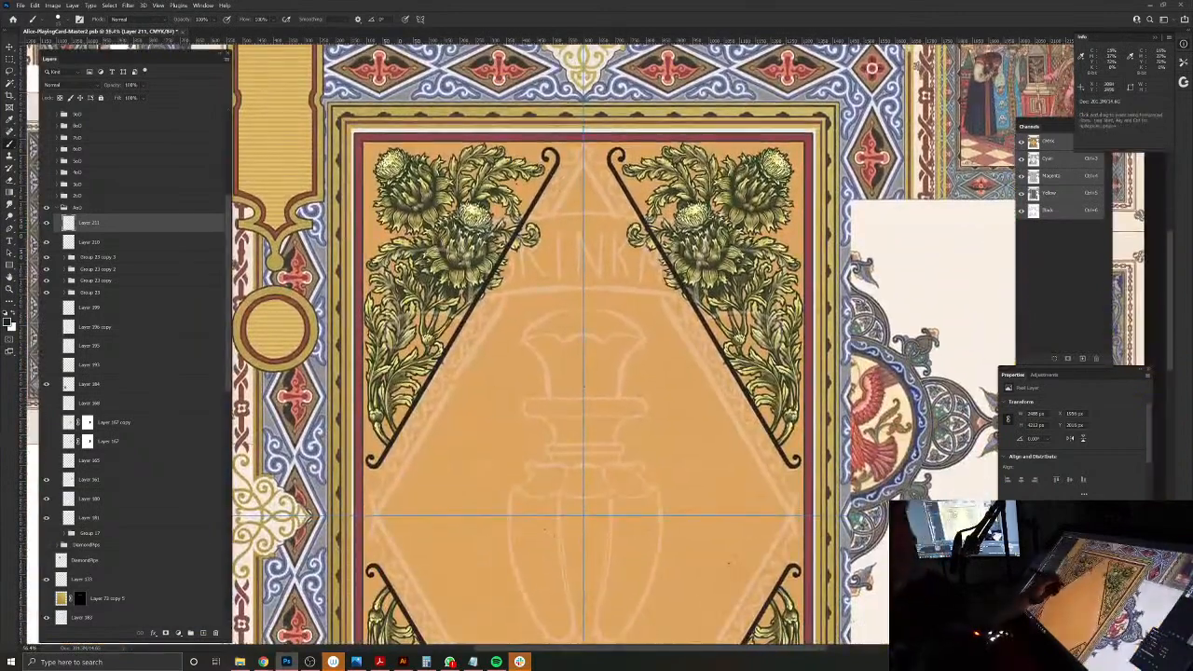
Step: Lasso the straight part of the upper-right diagonal bar, without its curls, and copy it to a new layer
key("ctrl+semicolon")
key("l")
left_click(613, 167)
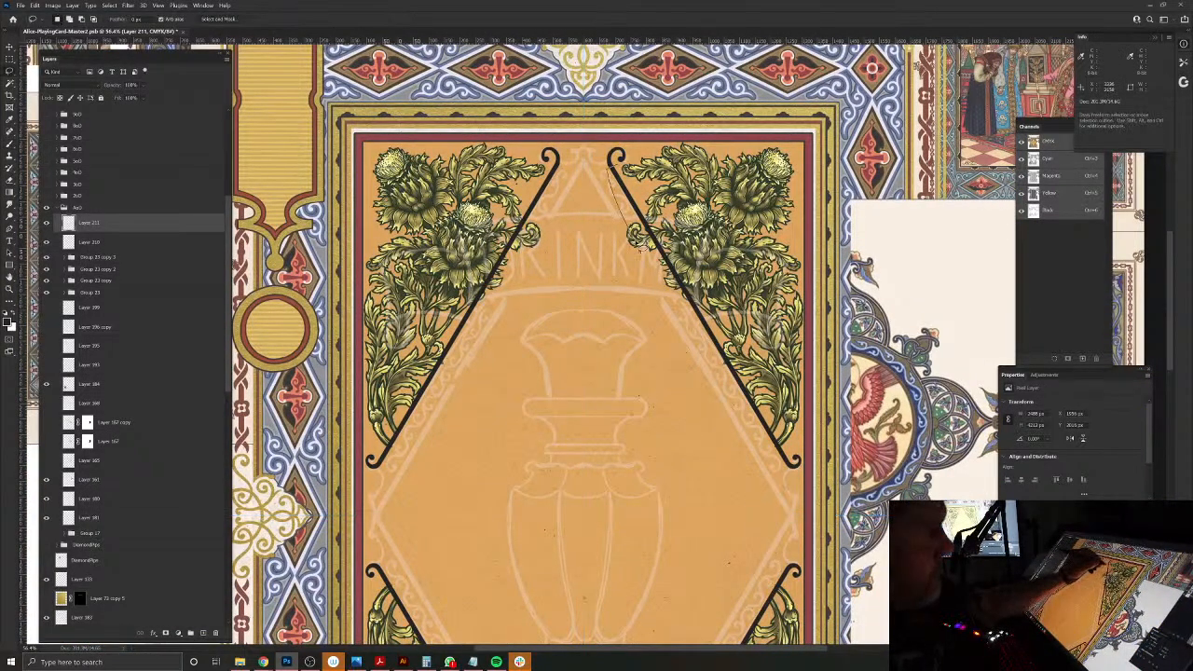
left_click(793, 461)
left_click(614, 168)
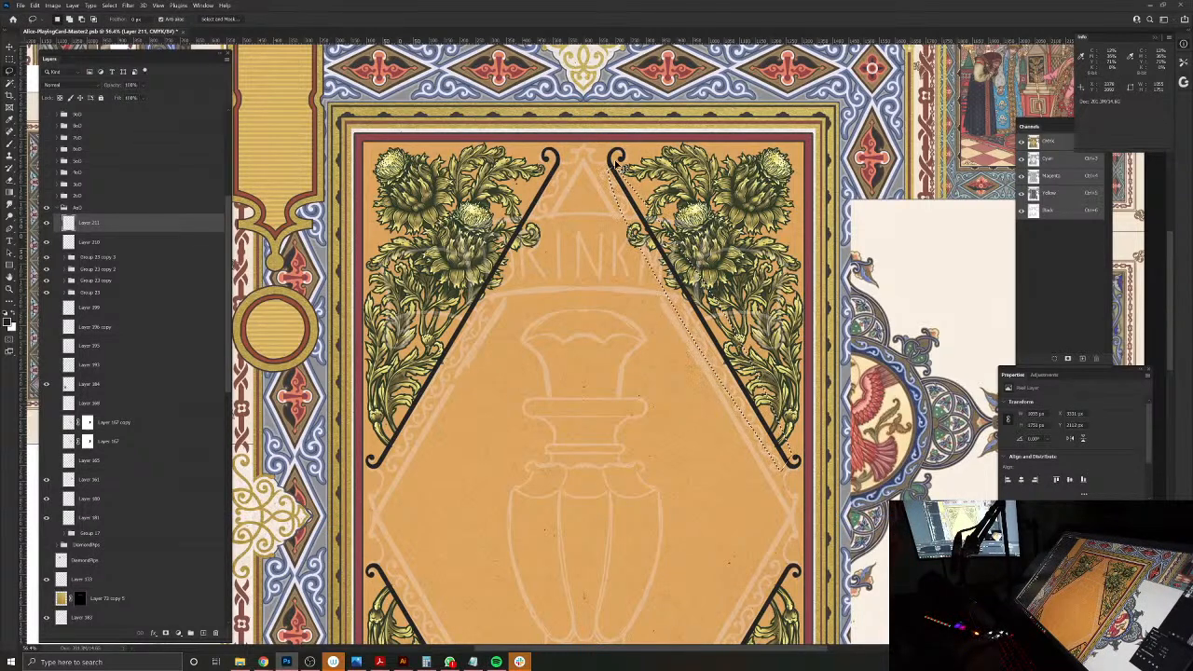
key("ctrl+j")
Step: Move the copied bar inward, parallel to the original, and nudge it sideways into position along the sketched frame
key("v")
left_click_drag(616, 166, 593, 179)
left_click_drag(617, 221, 617, 224)
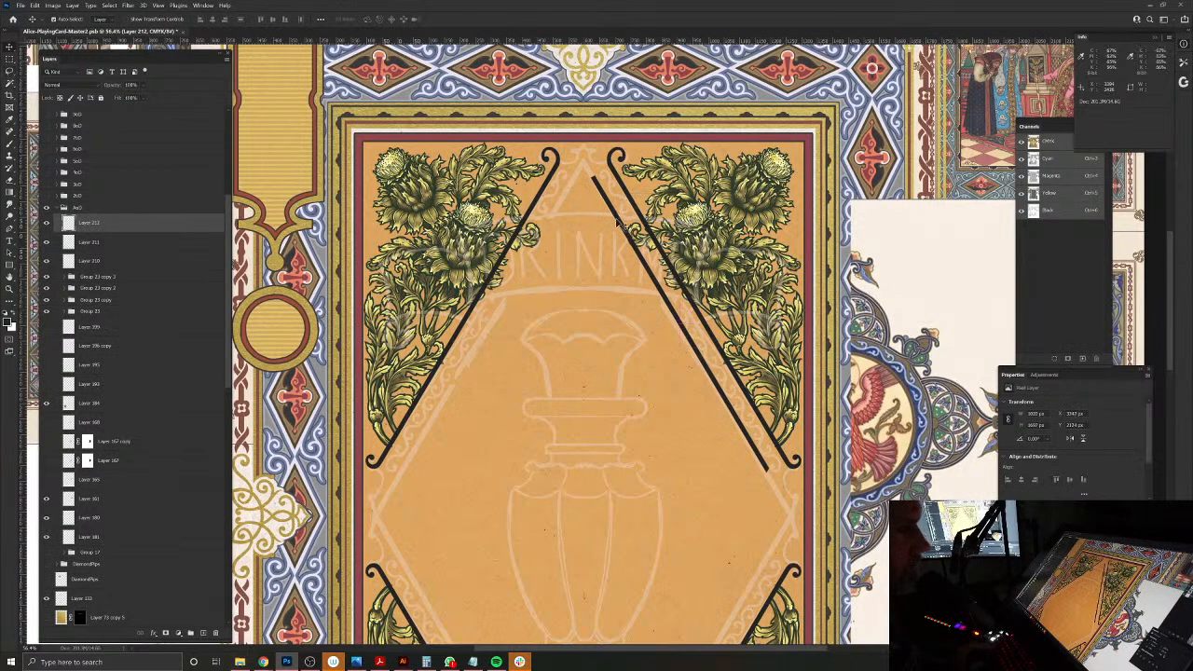
key("Left")
key("Left")
key("Left")
key("Left")
key("Left")
key("Left")
key("Left")
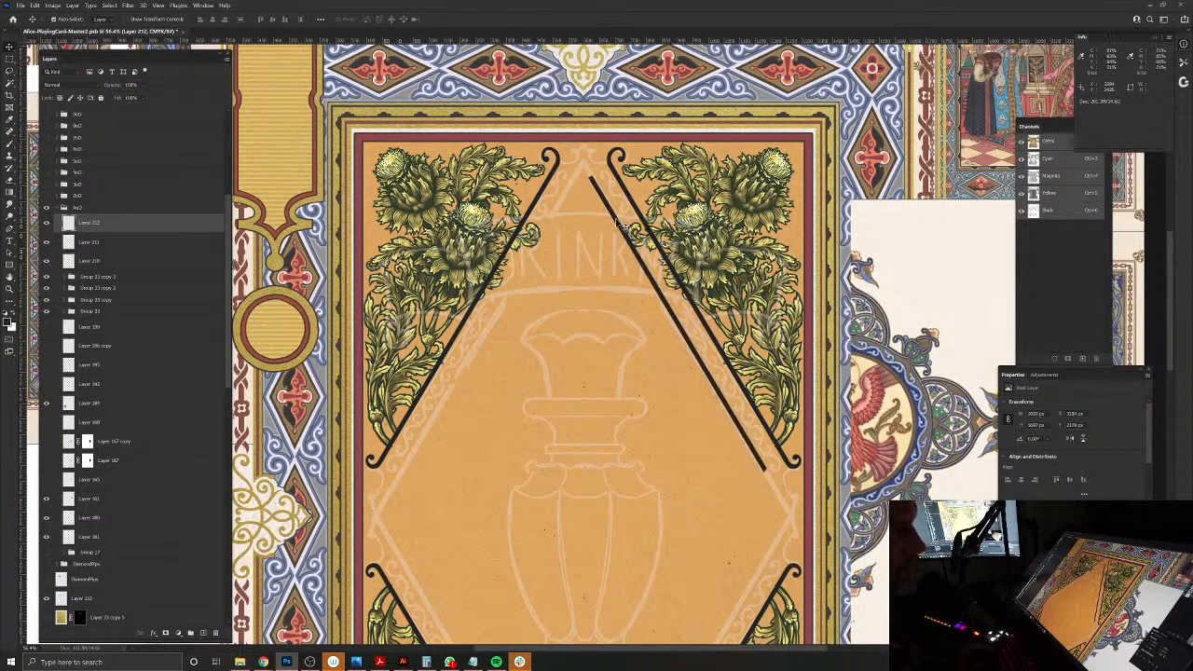
key("Left")
key("Left")
key("Left")
key("Left")
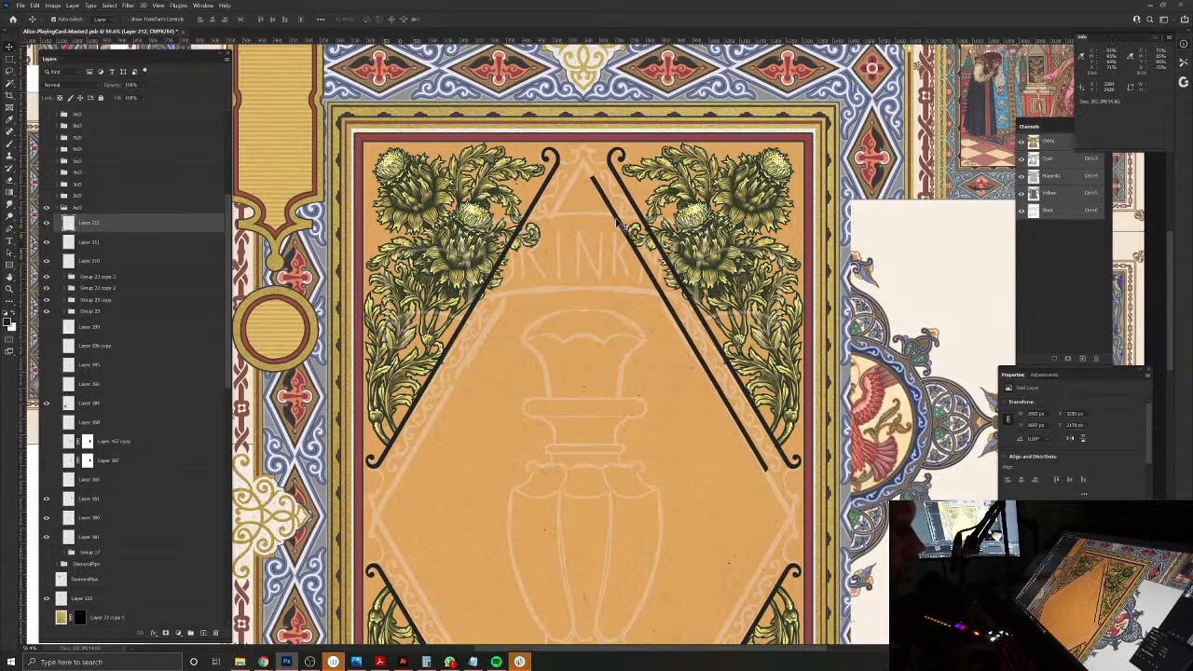
key("Right")
key("Right")
key("Right")
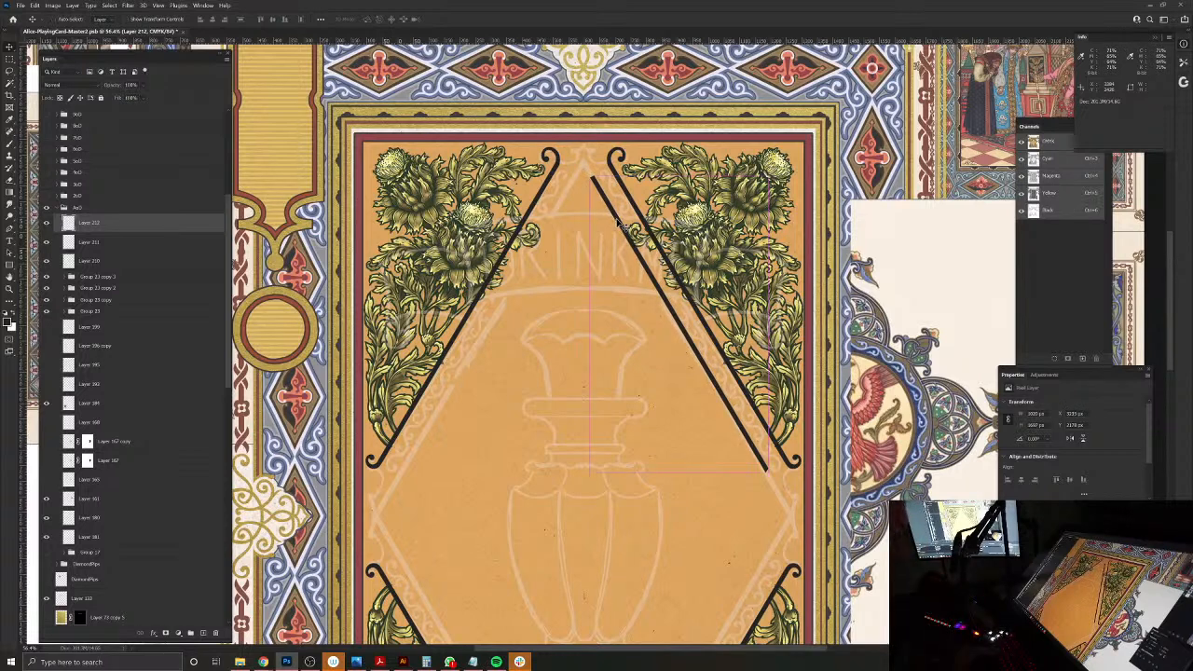
Step: Extend the inner diagonal bar's lower end to the diamond's right corner with a copy aligned along it, and merge the copy down
key("ctrl+t")
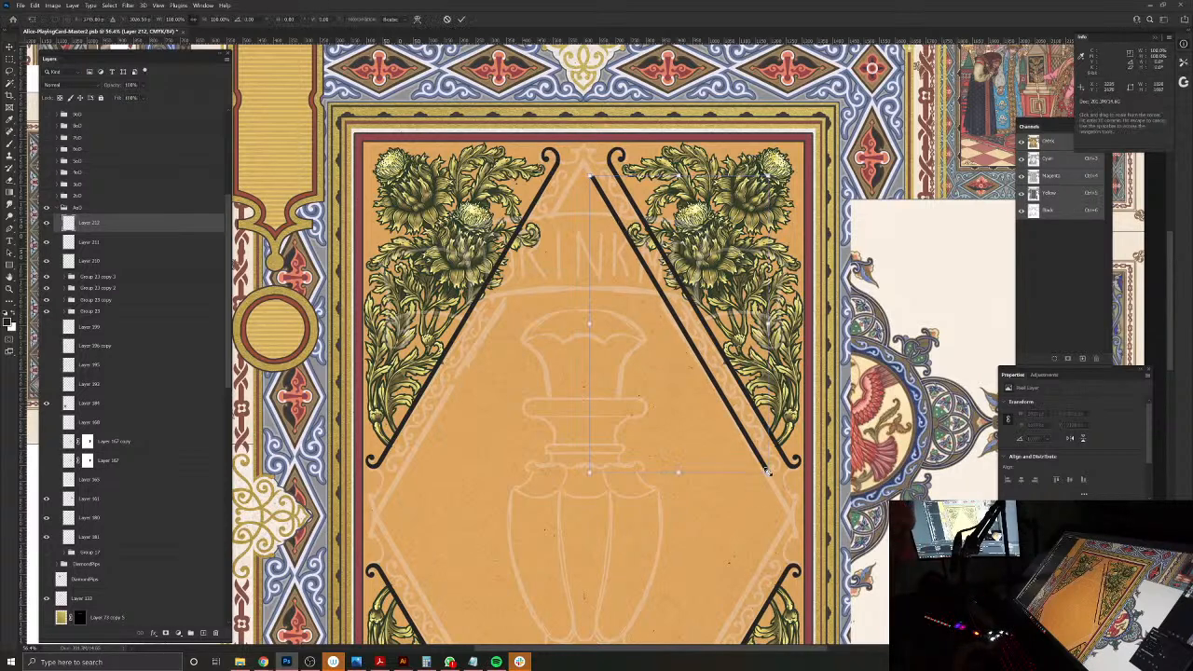
key("Return")
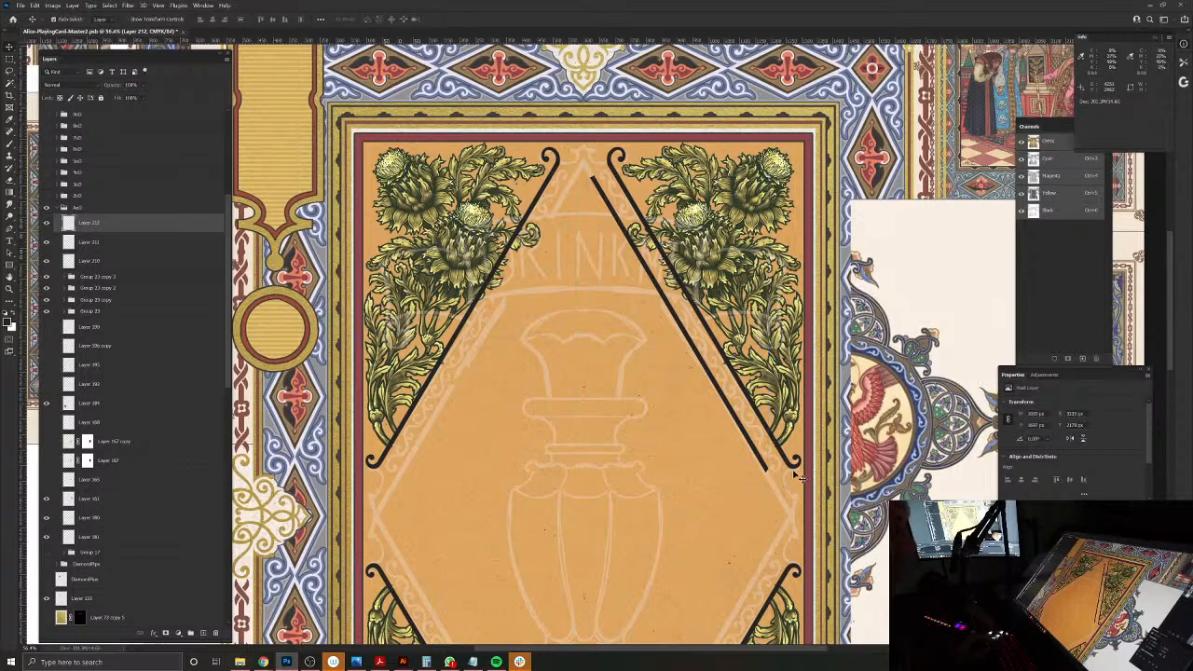
scroll(766, 462, "up", 10)
left_click_drag(772, 490, 793, 526)
key("Right")
key("Right")
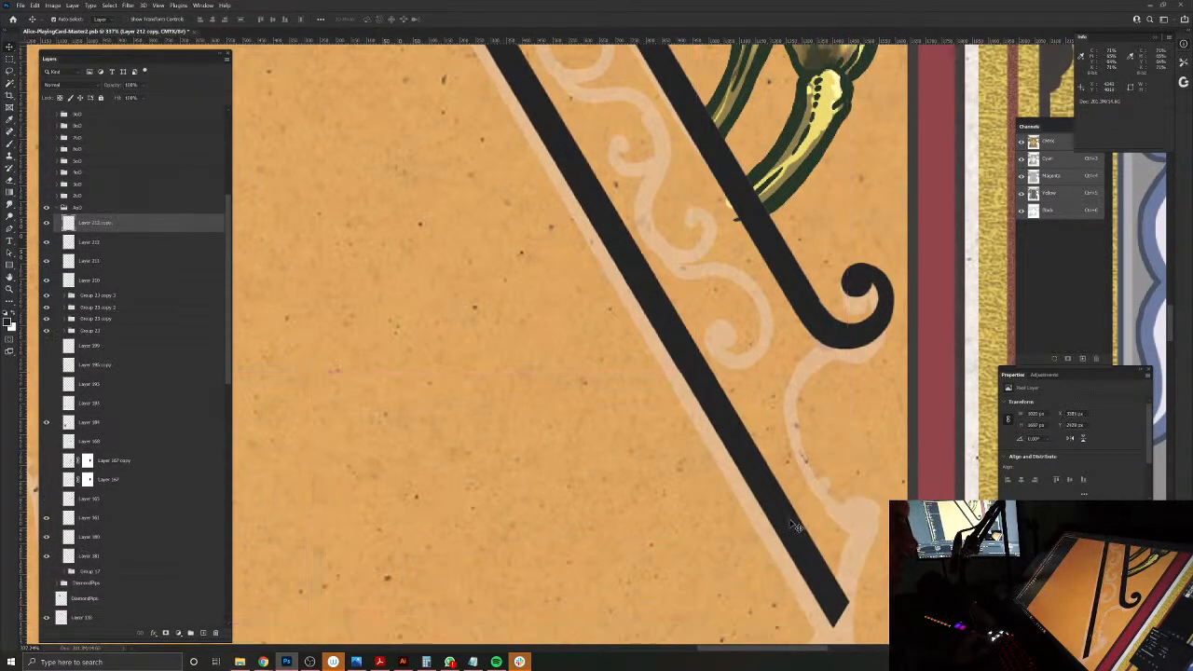
key("Left")
left_click_drag(642, 319, 586, 255)
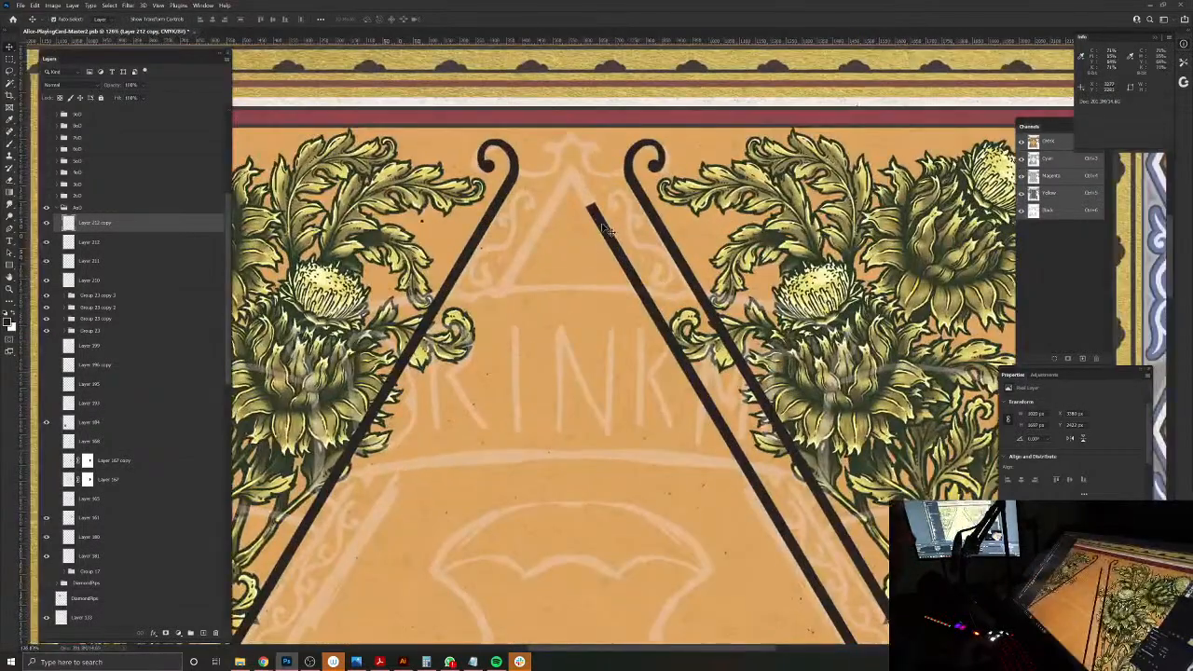
key("ctrl+e")
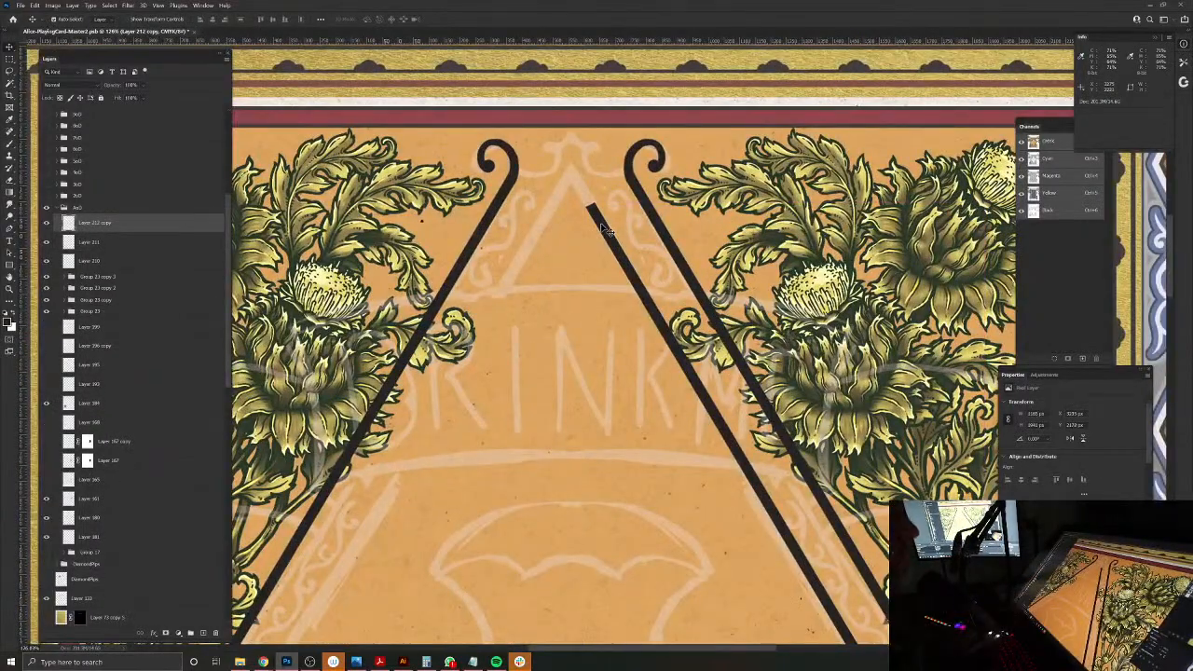
Step: Extend the inner bar's upper end to the diamond's sketched apex with another aligned copy, and merge it into the bar
scroll(596, 212, "up", 4)
left_click_drag(643, 293, 535, 115)
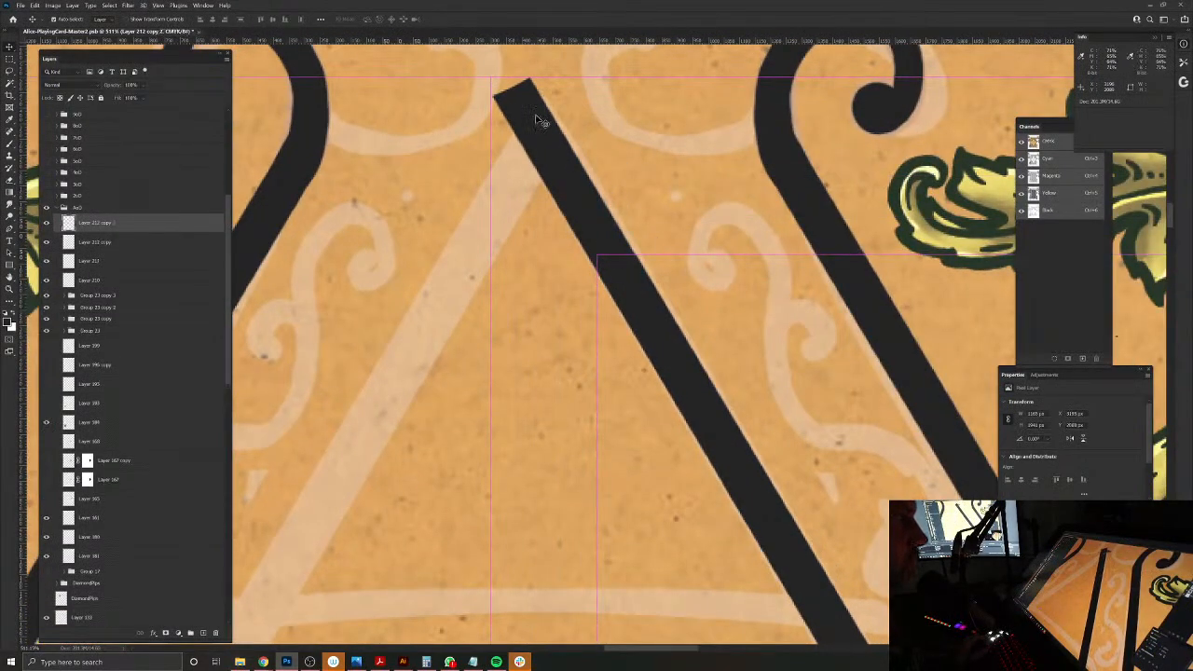
scroll(684, 357, "down", 7)
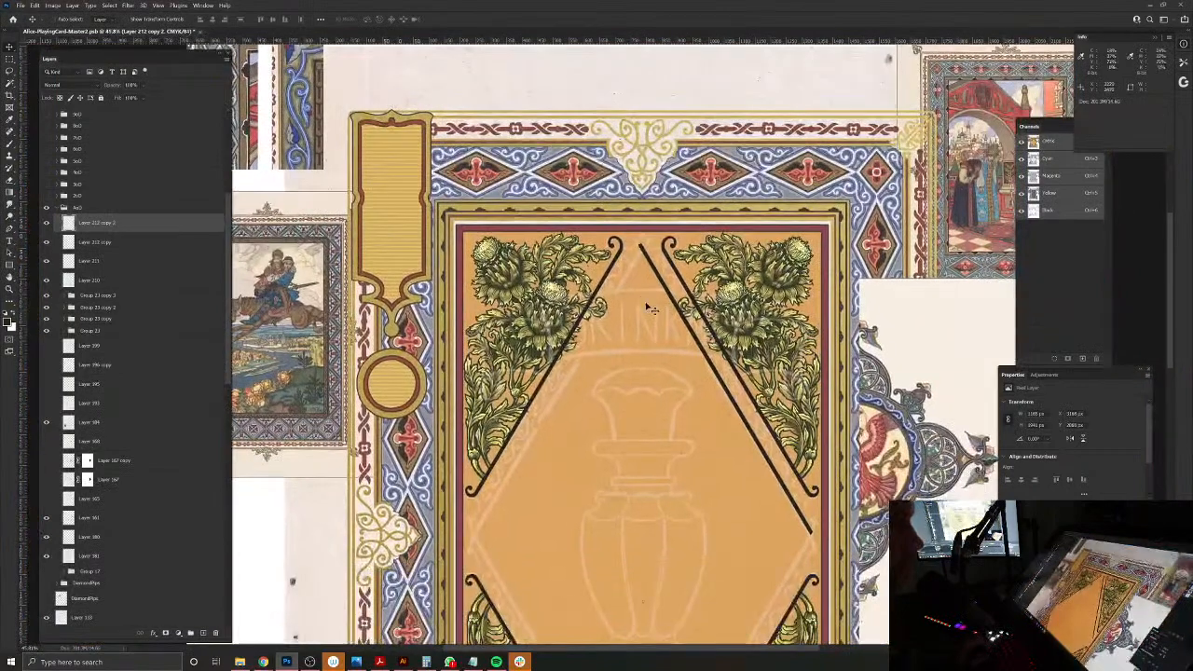
key("ctrl+w")
left_click(659, 247)
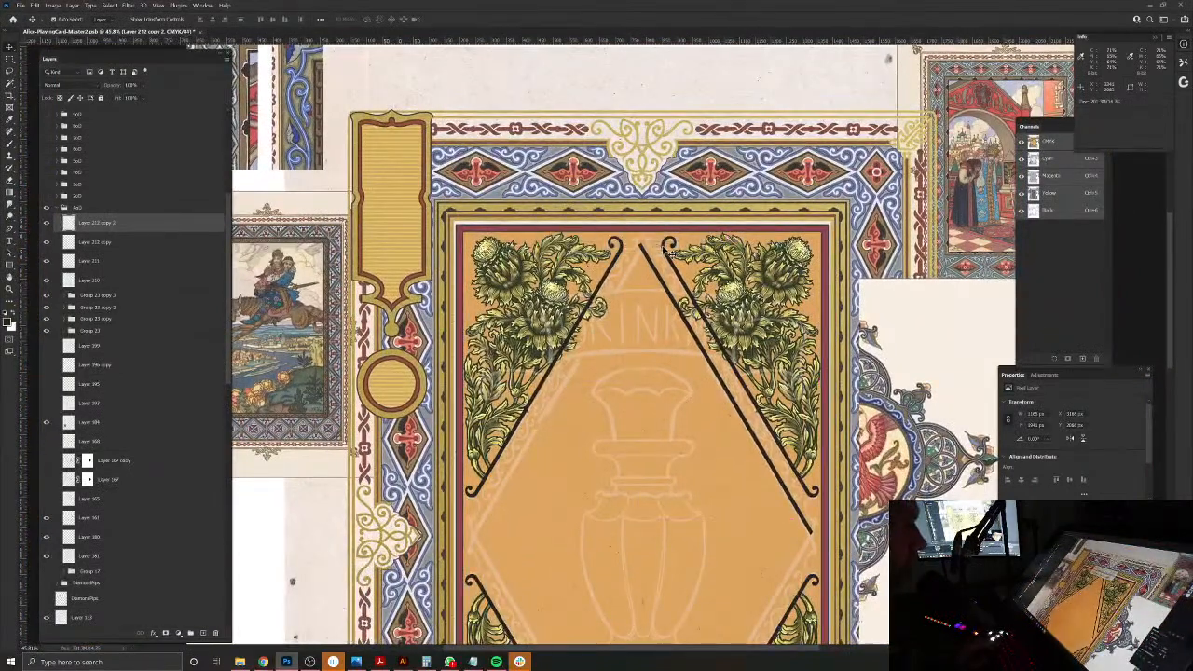
key("ctrl+e")
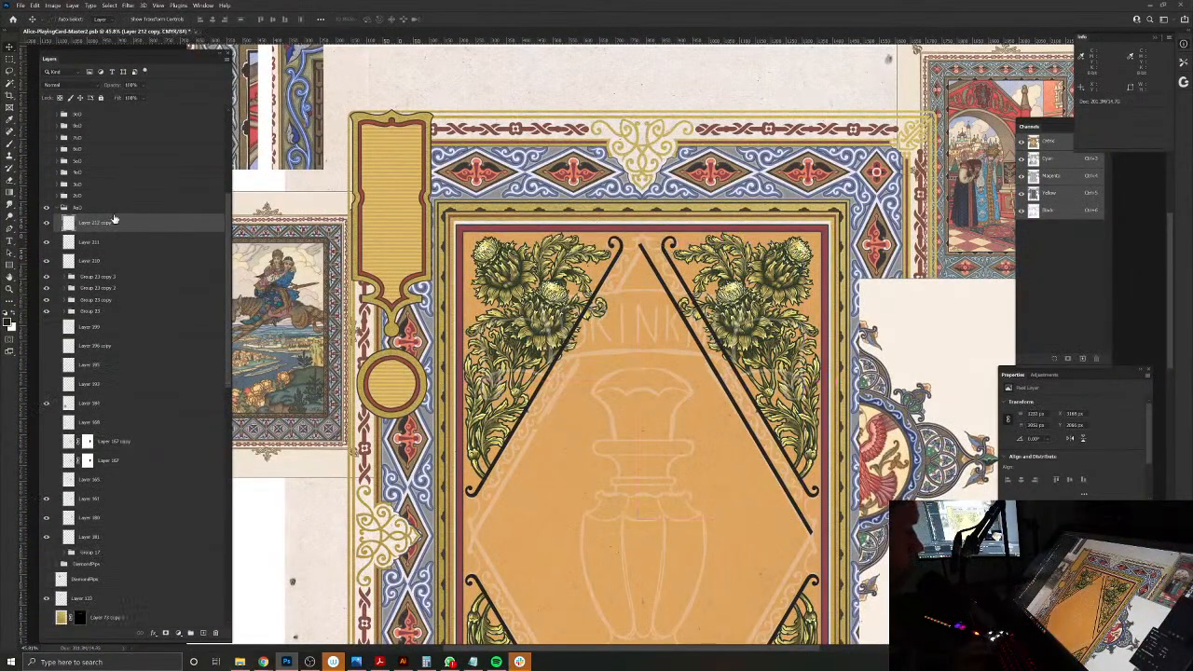
Step: Flip a duplicate of the inner bar horizontally together with the full-canvas Layer 44, mirroring it onto the card's left half
scroll(144, 447, "down", 10)
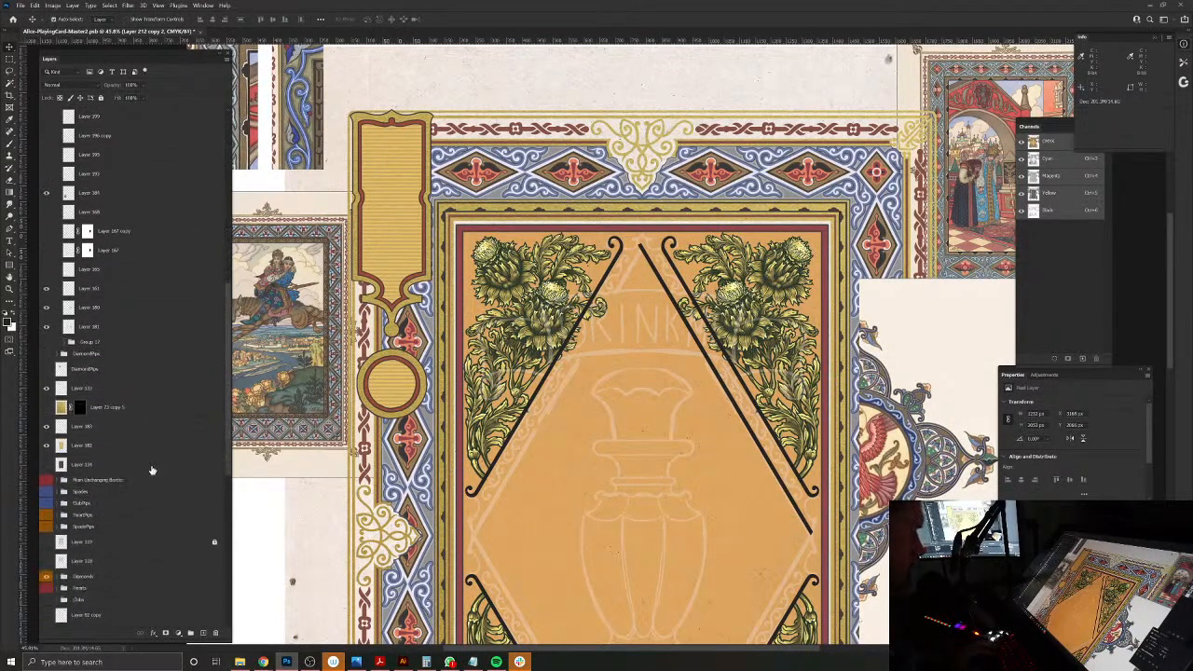
scroll(140, 559, "down", 4)
left_click(95, 619)
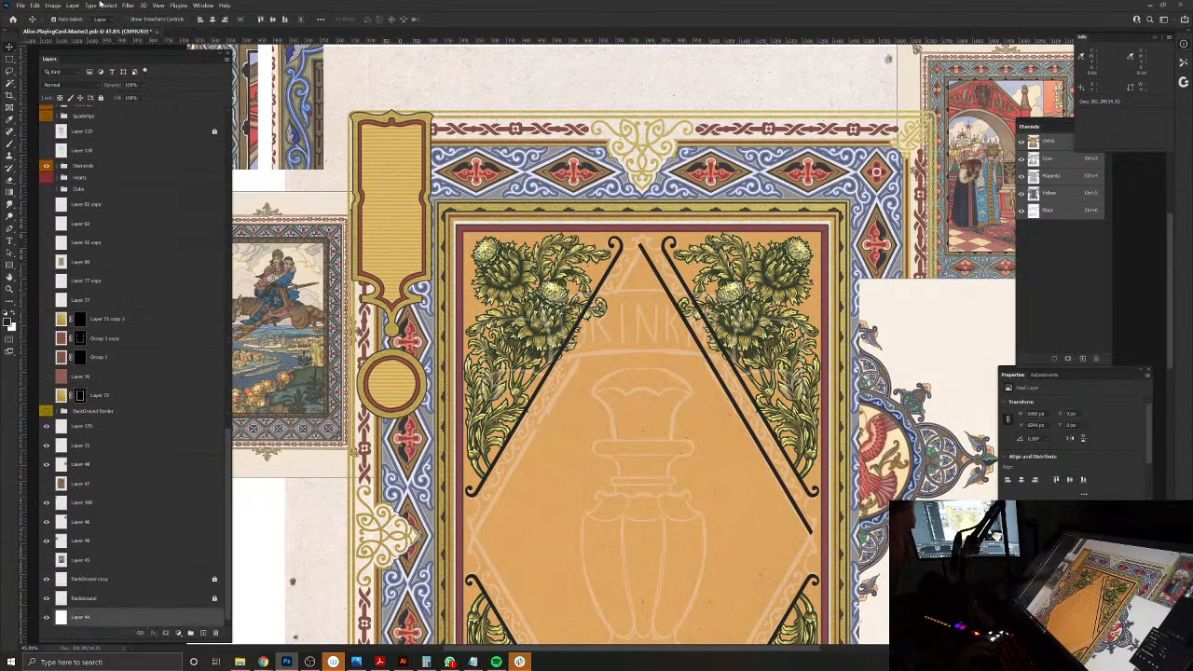
left_click(34, 6)
mouse_move(75, 205)
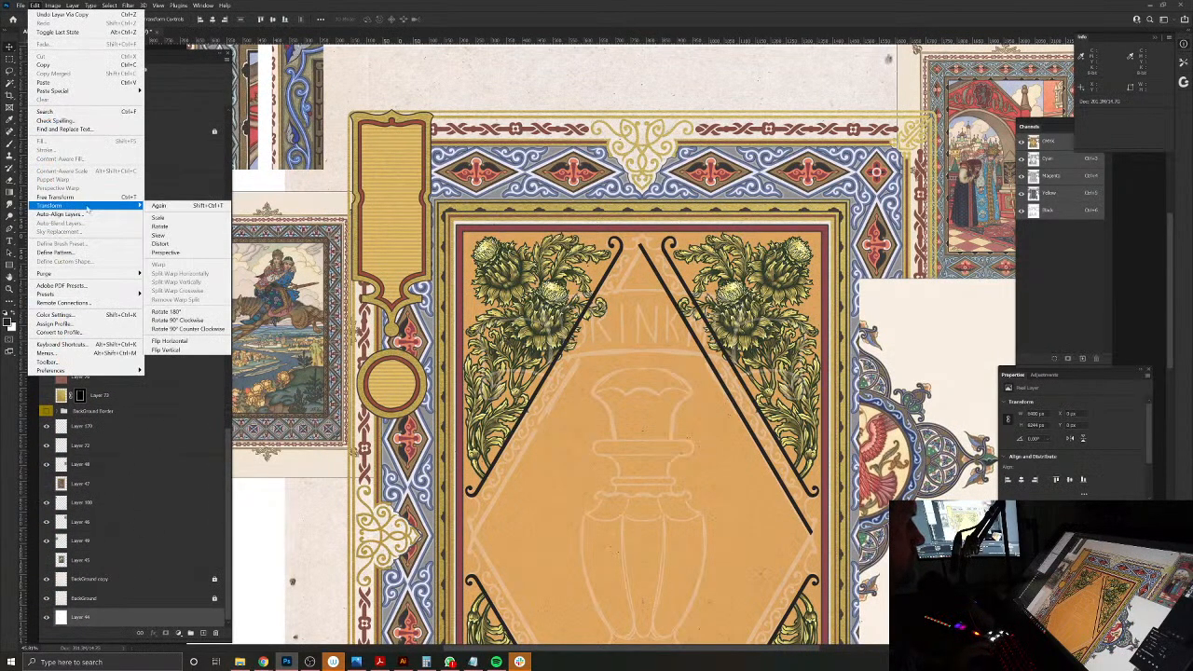
left_click(182, 350)
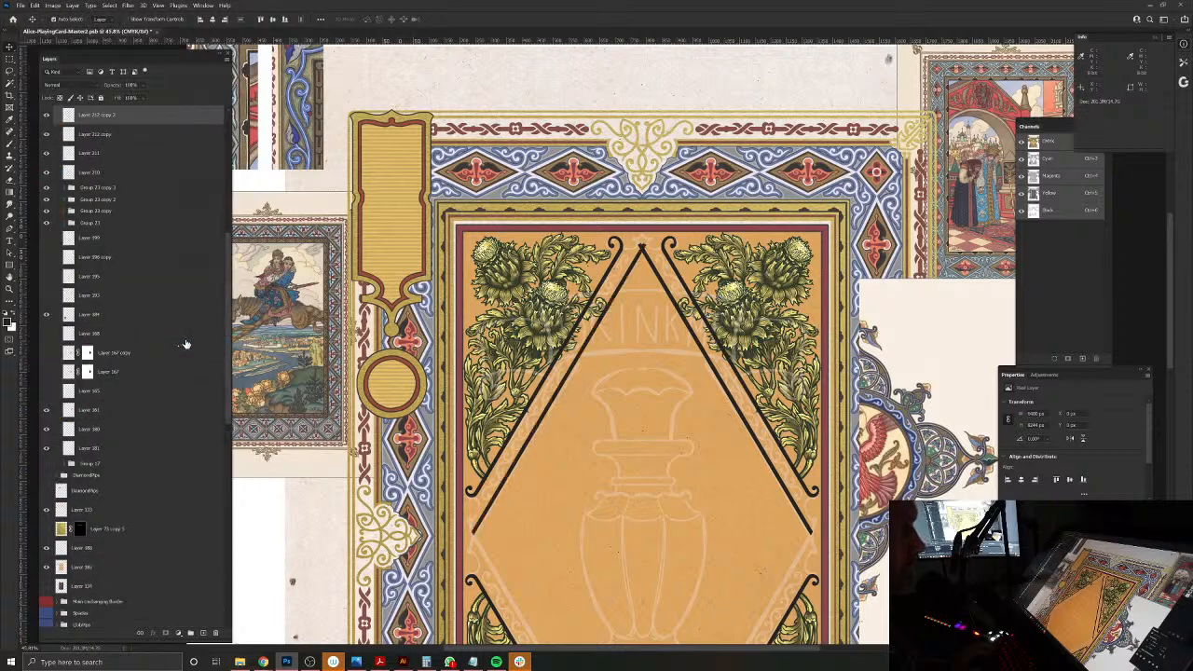
Step: Merge the two mirrored inner bars into one layer and duplicate that layer
left_click(627, 276)
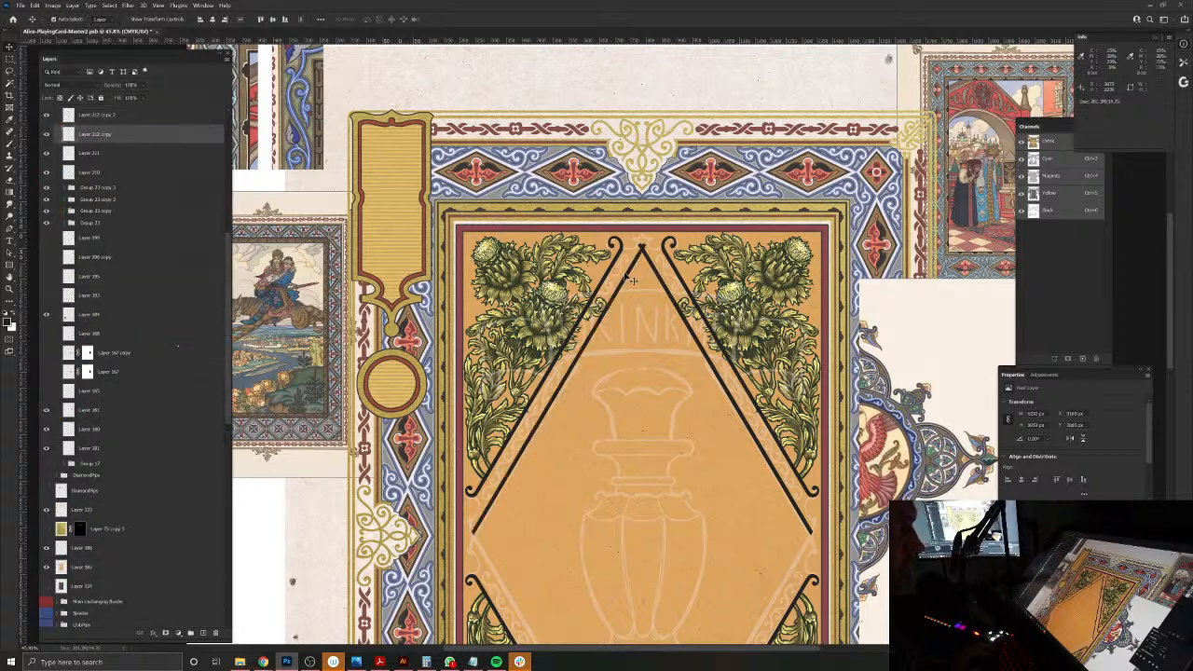
left_click(656, 276, "shift")
key("ctrl+e")
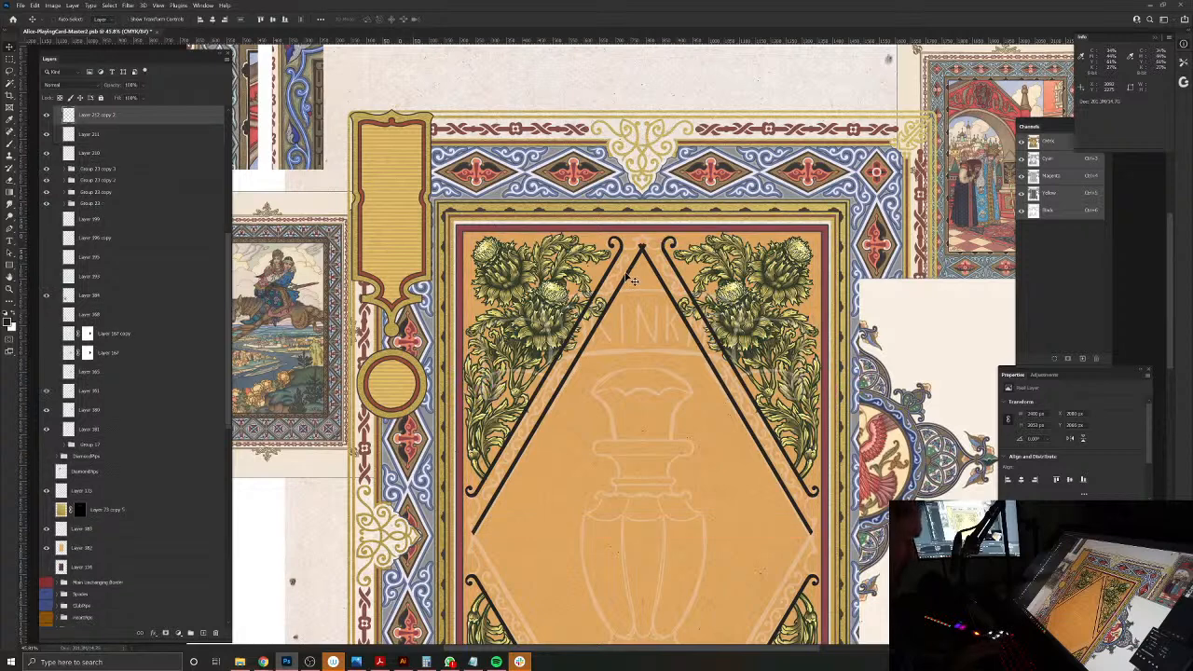
key("ctrl+j")
scroll(181, 552, "down", 10)
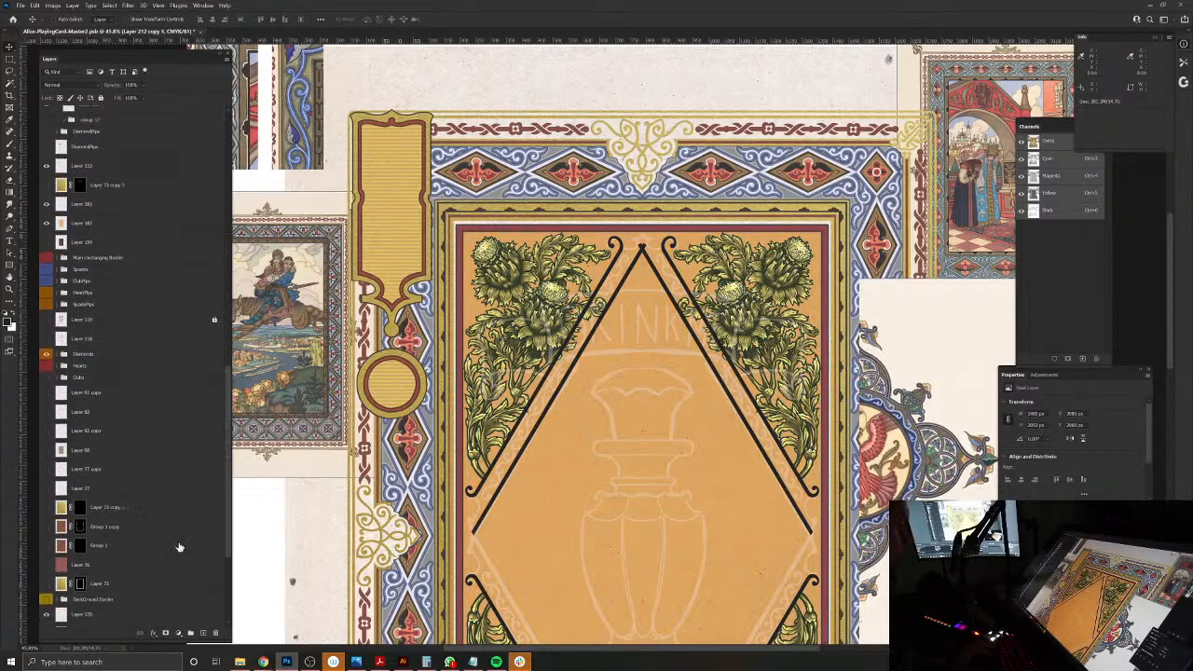
left_click_drag(106, 614, 82, 6)
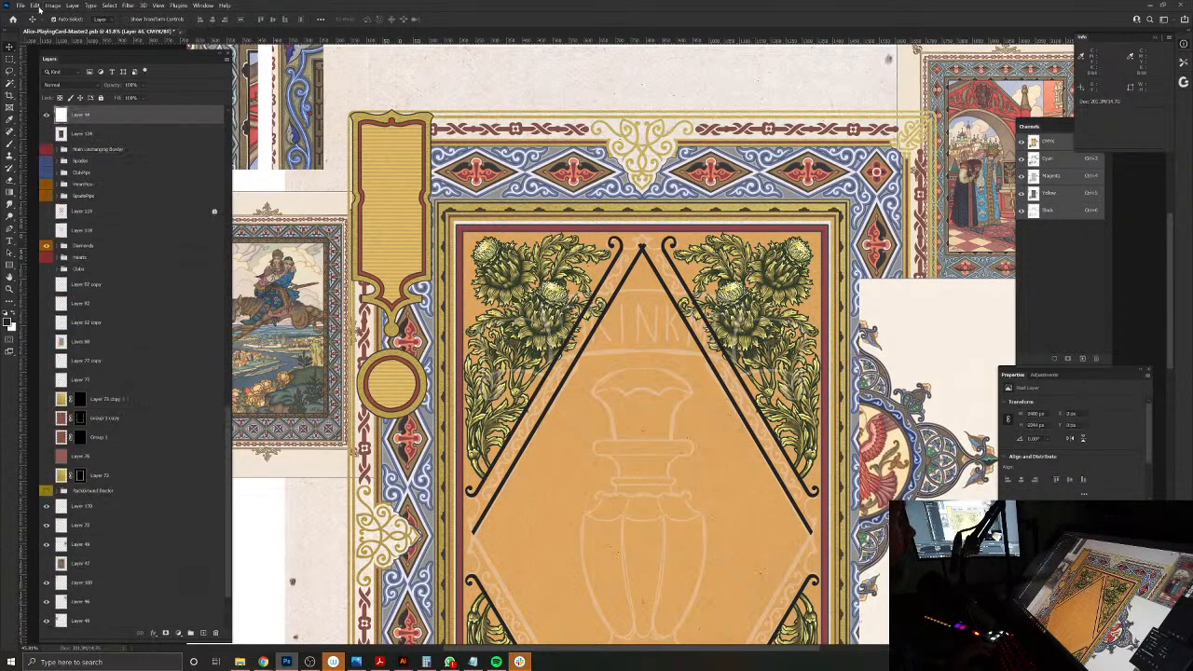
left_click(38, 8)
mouse_move(66, 205)
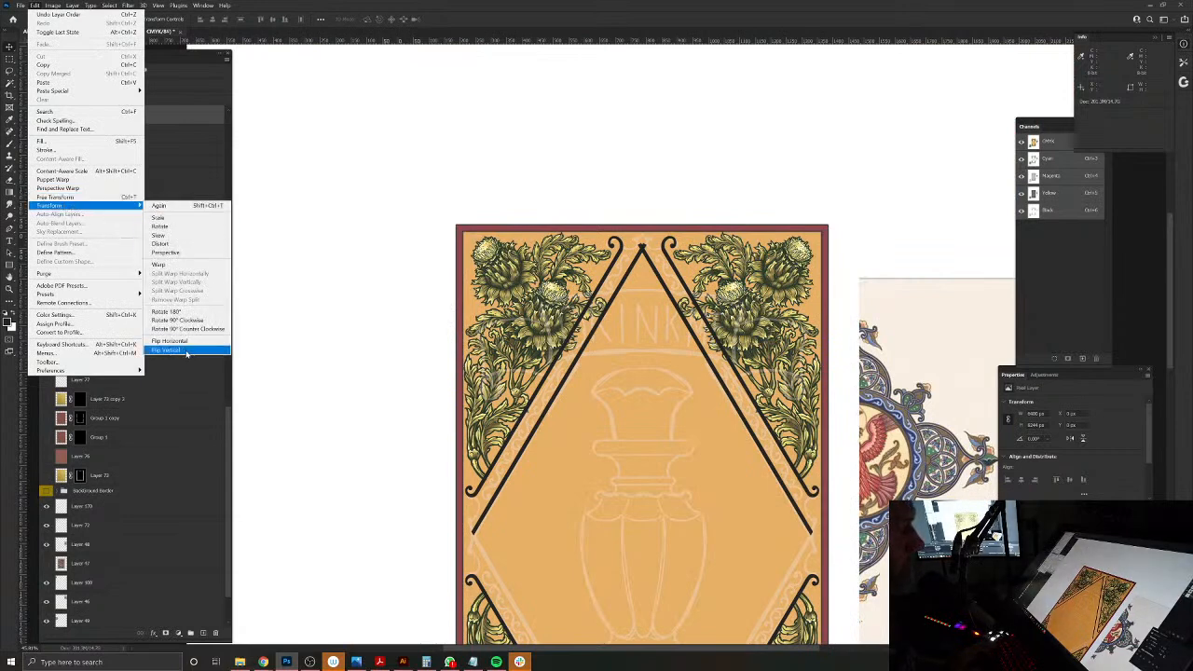
left_click(187, 351)
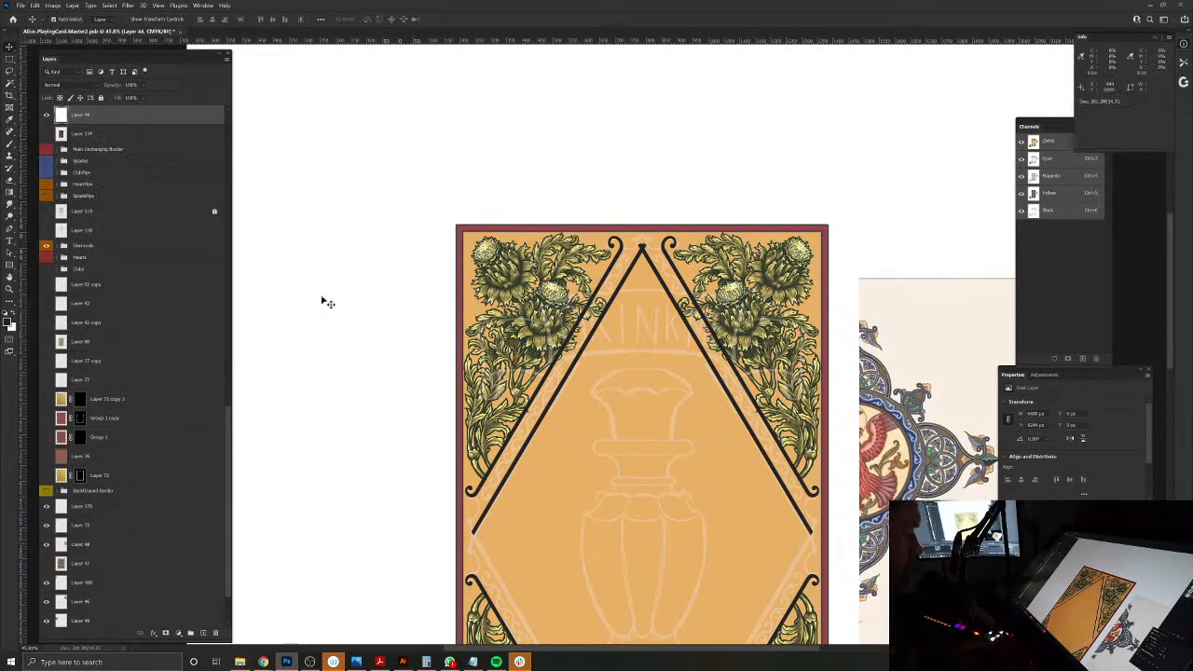
key("ctrl+shift+[")
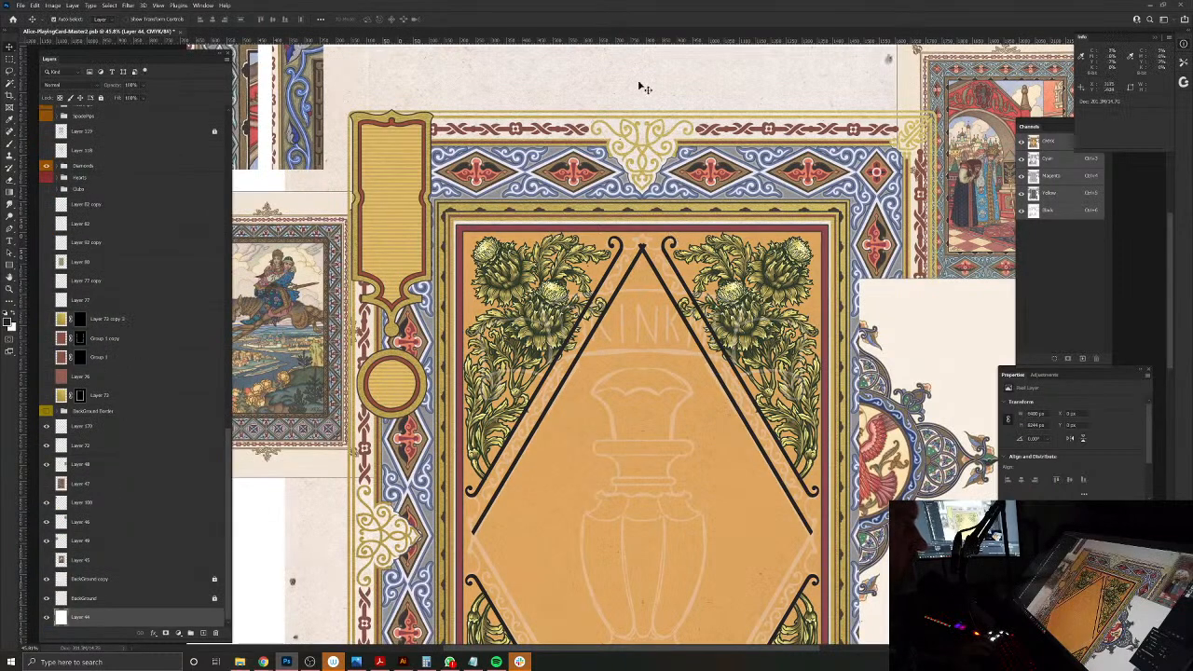
Step: Flip the duplicated pair of inner bars vertically together with Layer 44 to form the diamond's lower half
left_click(647, 263)
scroll(177, 559, "down", 8)
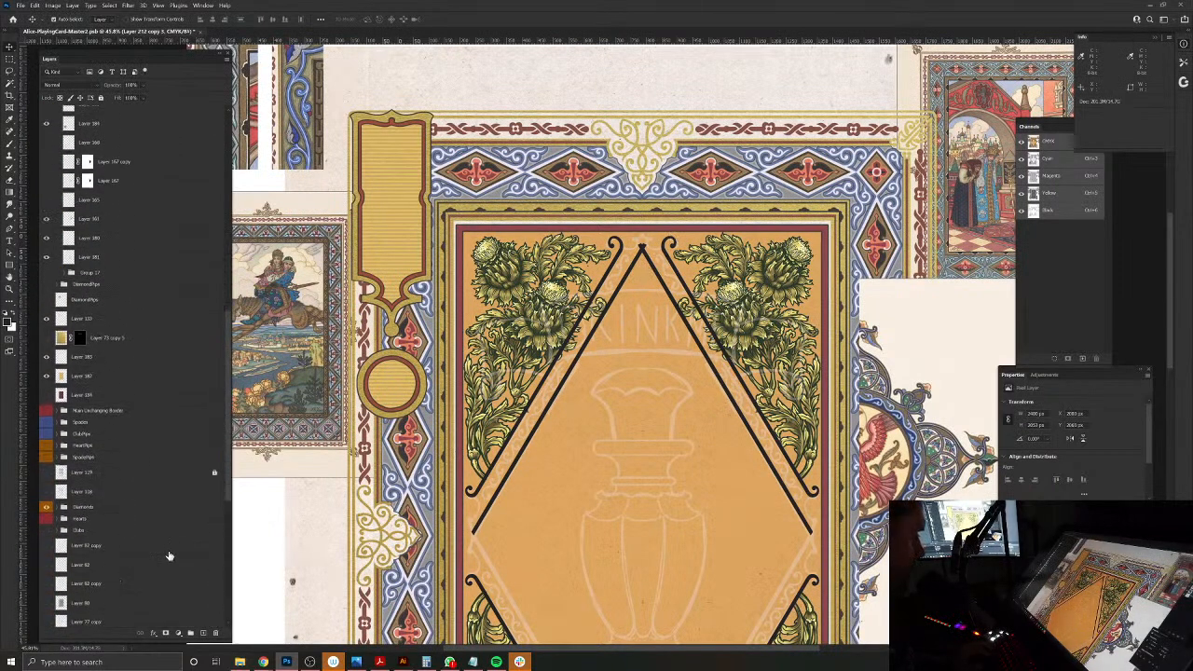
scroll(169, 554, "down", 3)
left_click(117, 619)
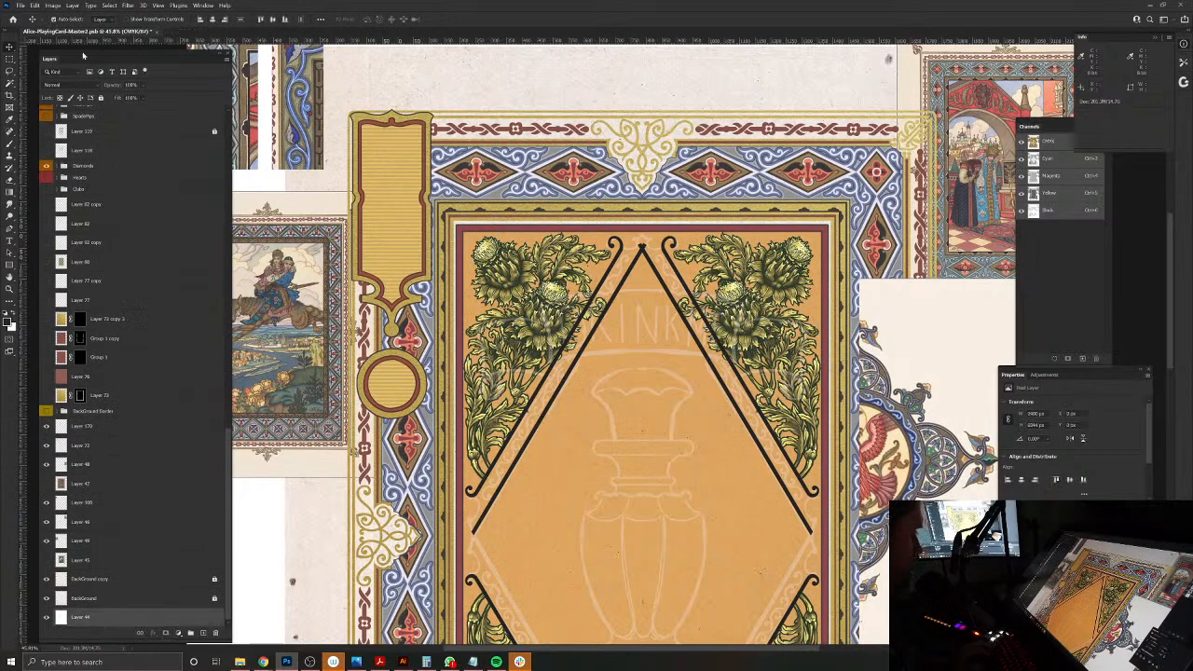
left_click(35, 6)
mouse_move(103, 205)
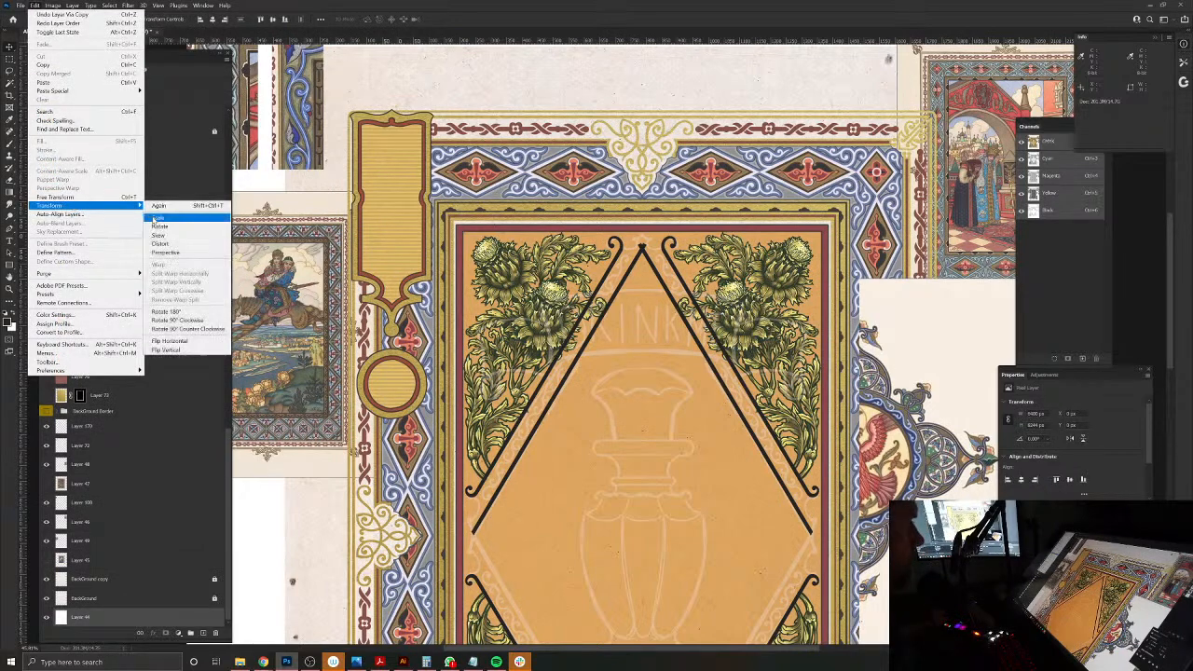
left_click(174, 351)
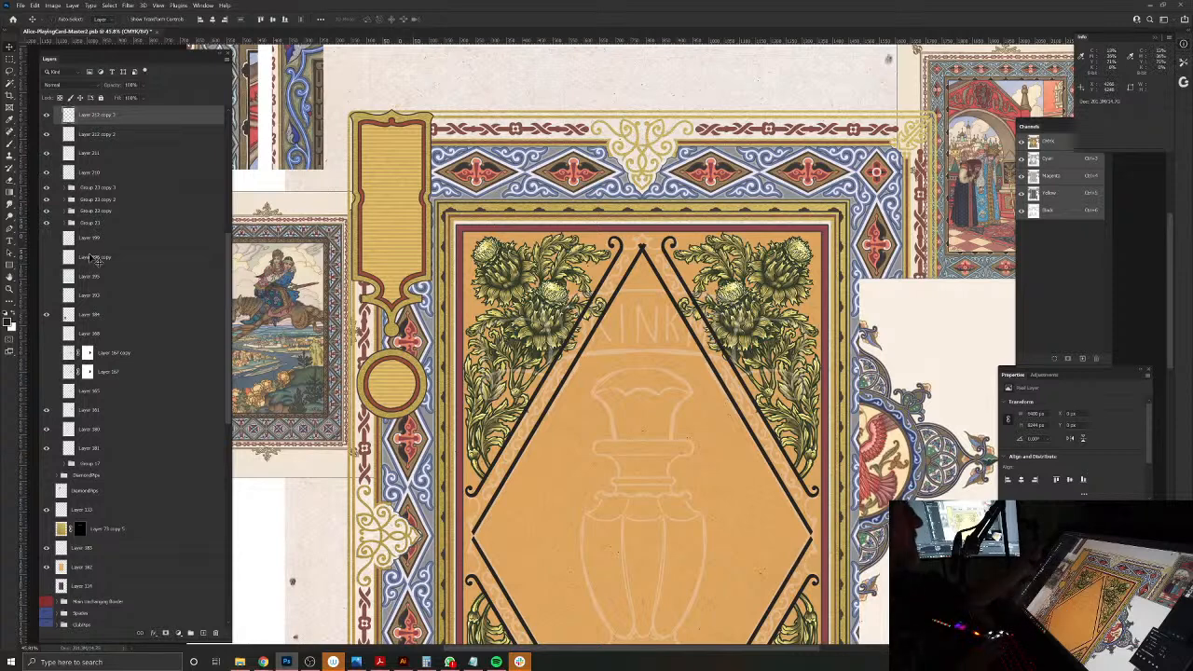
Step: Merge the inner diamond's bar layers down into Layer 211 with the outer curled bars, and check the merge by toggling its visibility
key("ctrl+e")
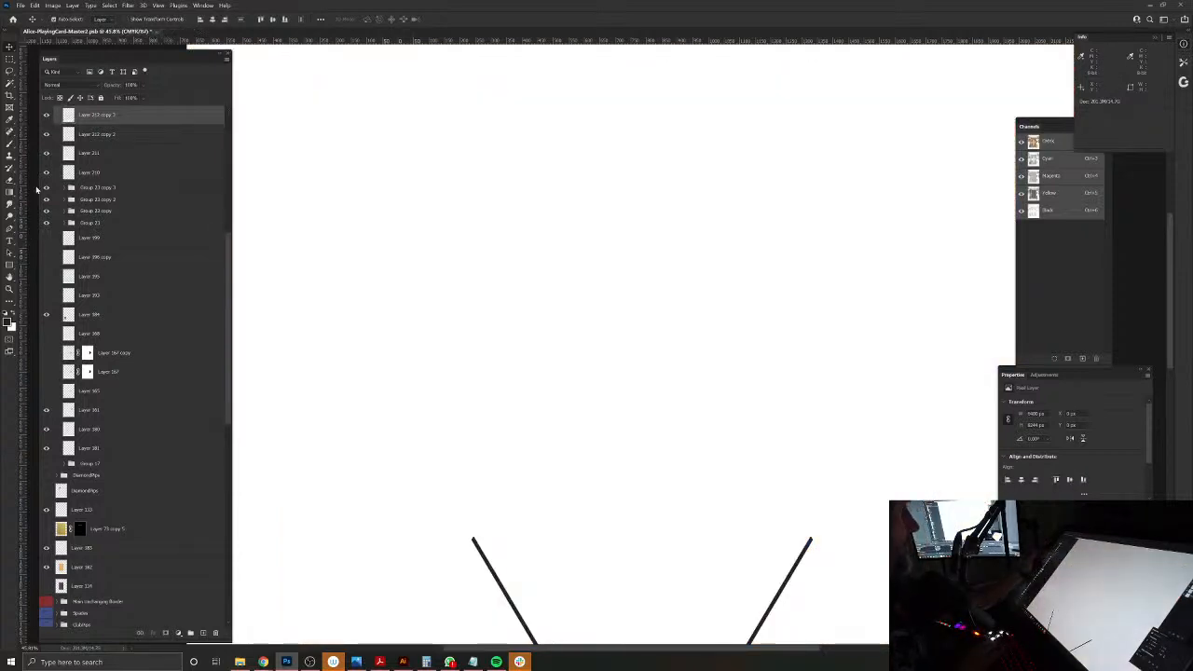
left_click(46, 114)
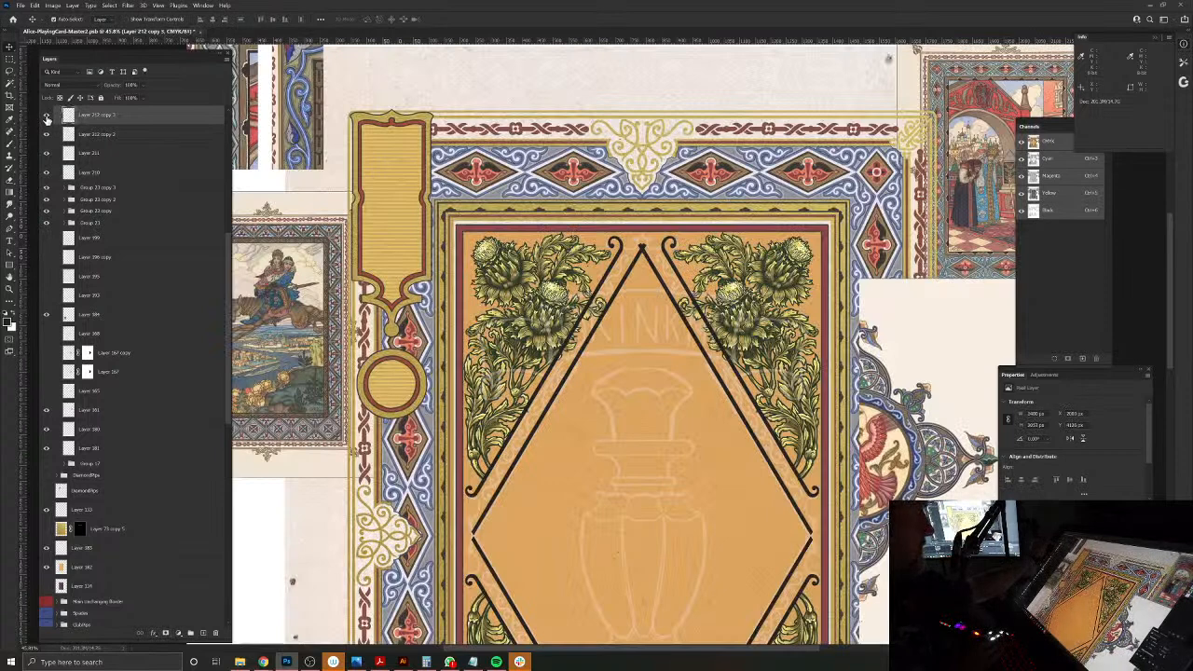
key("ctrl+e")
key("ctrl+e")
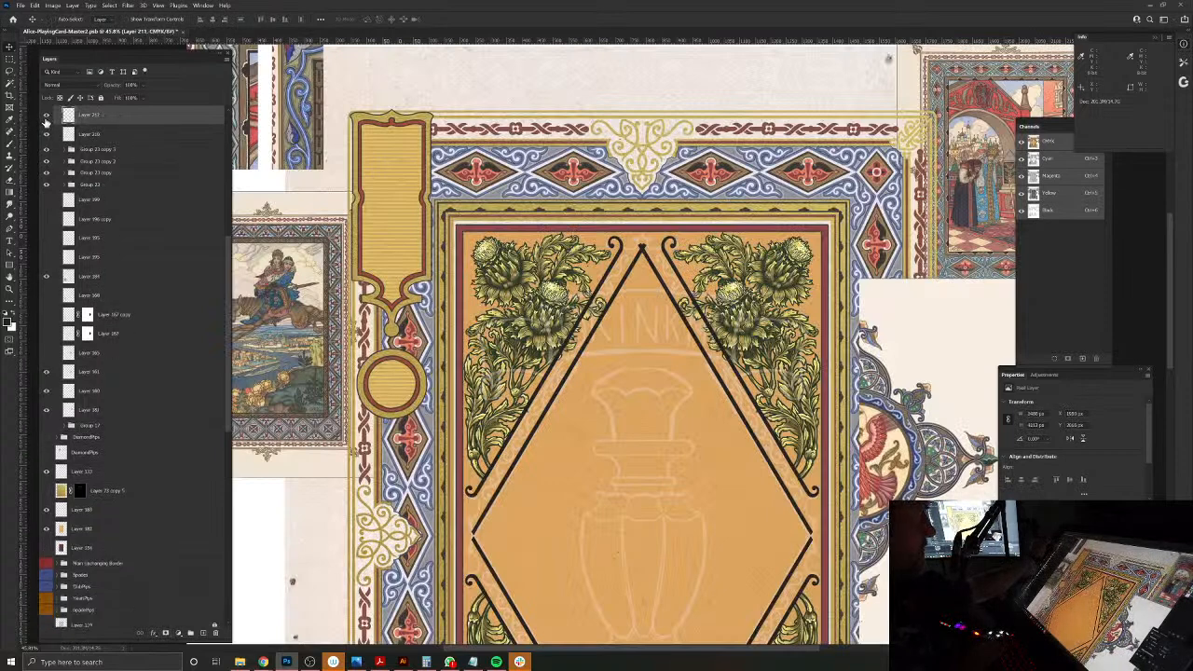
left_click(47, 115)
left_click(46, 115)
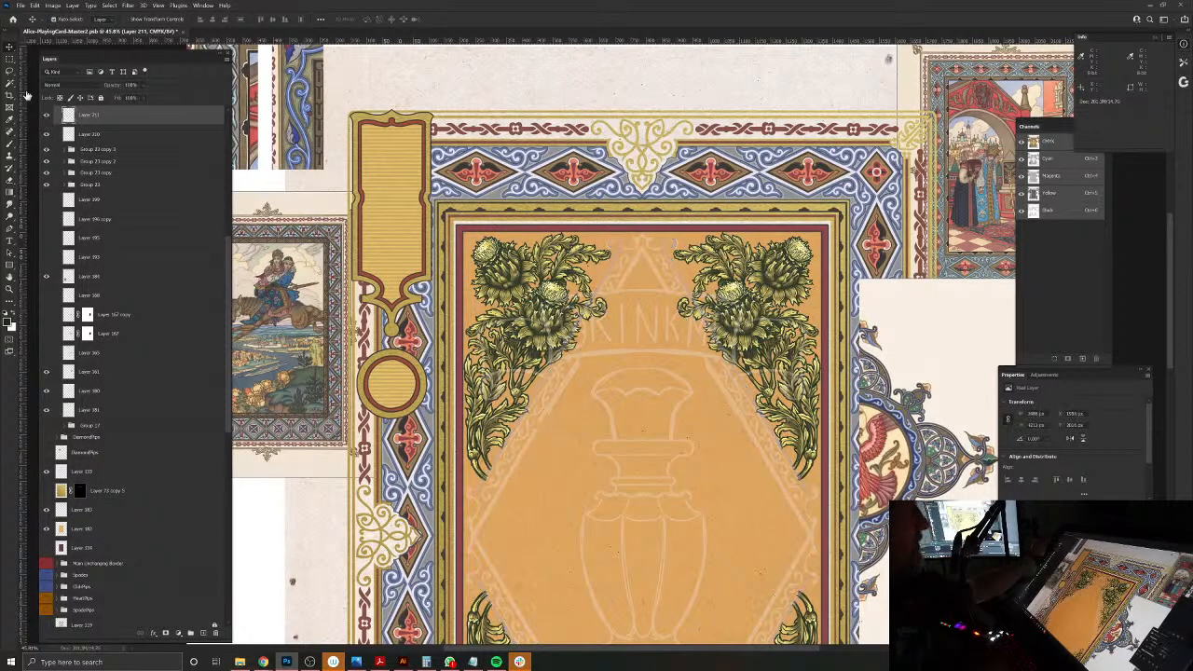
Step: Paint a short angled stroke from the diamond's right corner toward the red border with an enlarged brush, mirrored across the horizontal axis
key("b")
left_click_drag(793, 541, 592, 539)
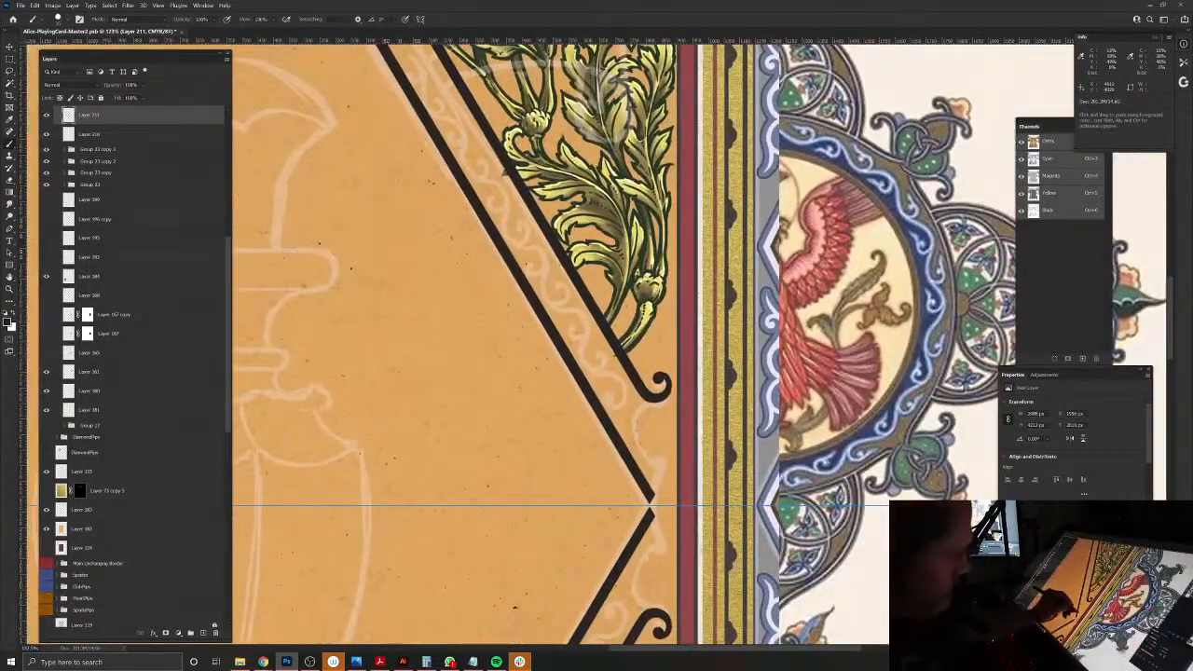
key("]")
key("]")
key("]")
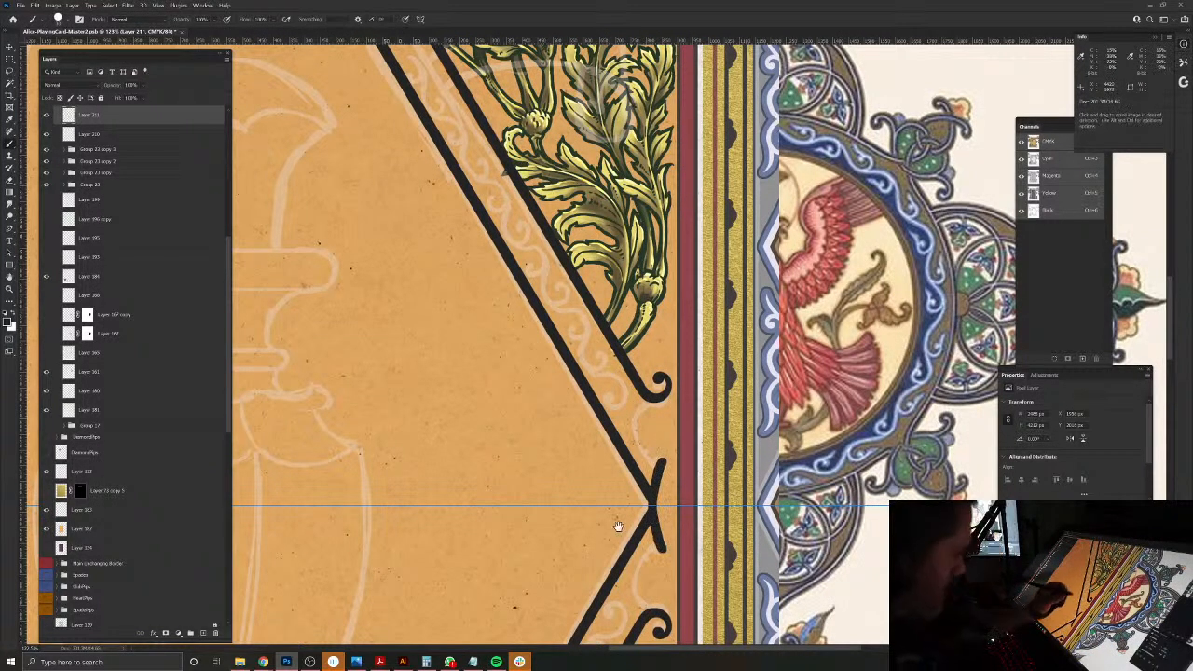
Step: Paint the curved line joining the end of the corner stroke to the outer bar's hooked scroll, following the sketch
left_click_drag(612, 557, 632, 460)
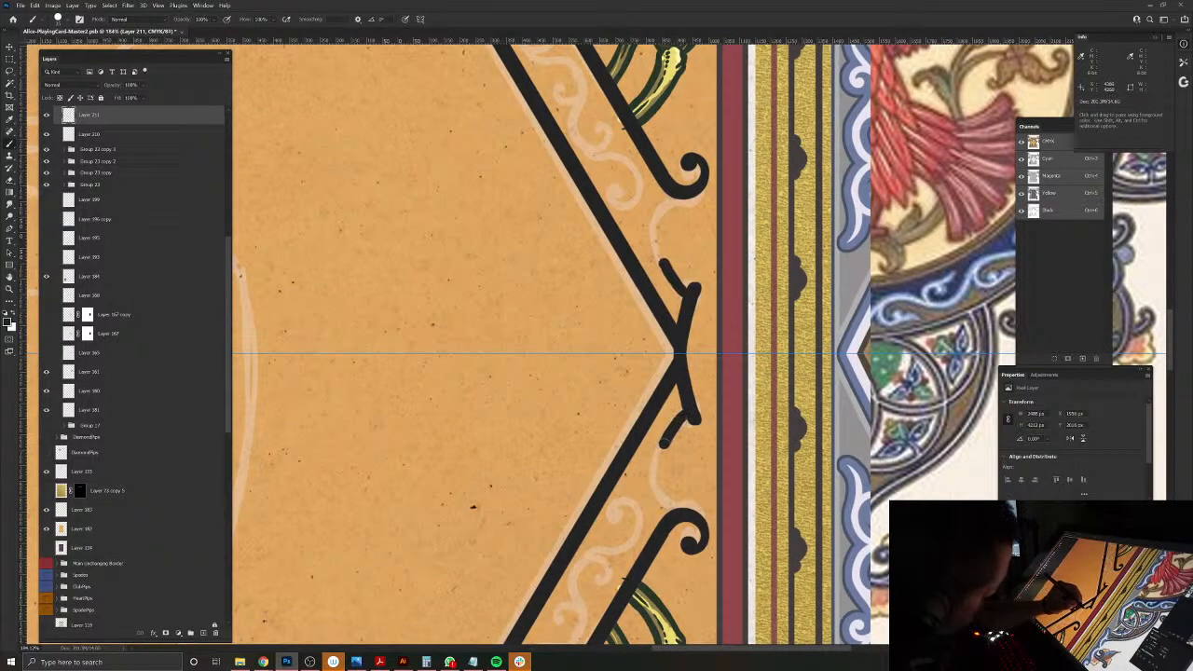
left_click_drag(663, 269, 655, 235)
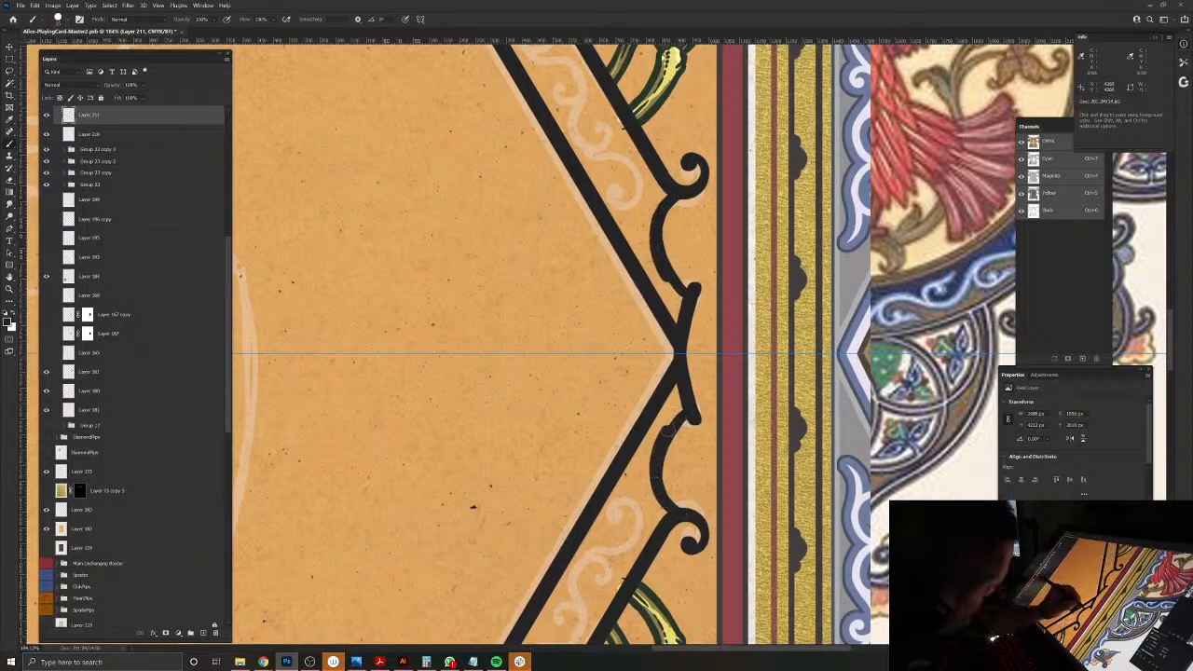
mouse_move(670, 428)
left_mouse_down()
mouse_move(687, 449)
mouse_move(727, 417)
left_mouse_up()
Step: Trim the corner stroke's tip to a sharp point and clean up the edges of the connecting curve with the Eraser
key("e")
left_click_drag(778, 410, 727, 435)
left_click_drag(654, 357, 583, 484)
left_click_drag(671, 449, 685, 518)
left_click_drag(557, 618, 602, 388)
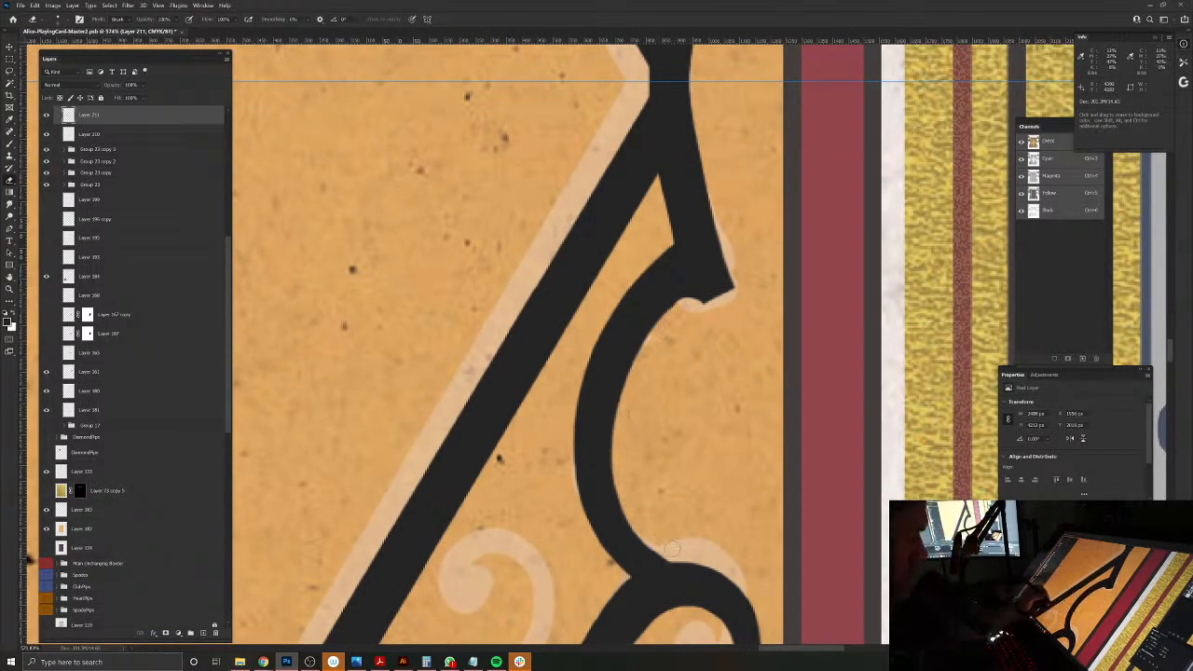
left_click_drag(458, 580, 596, 373)
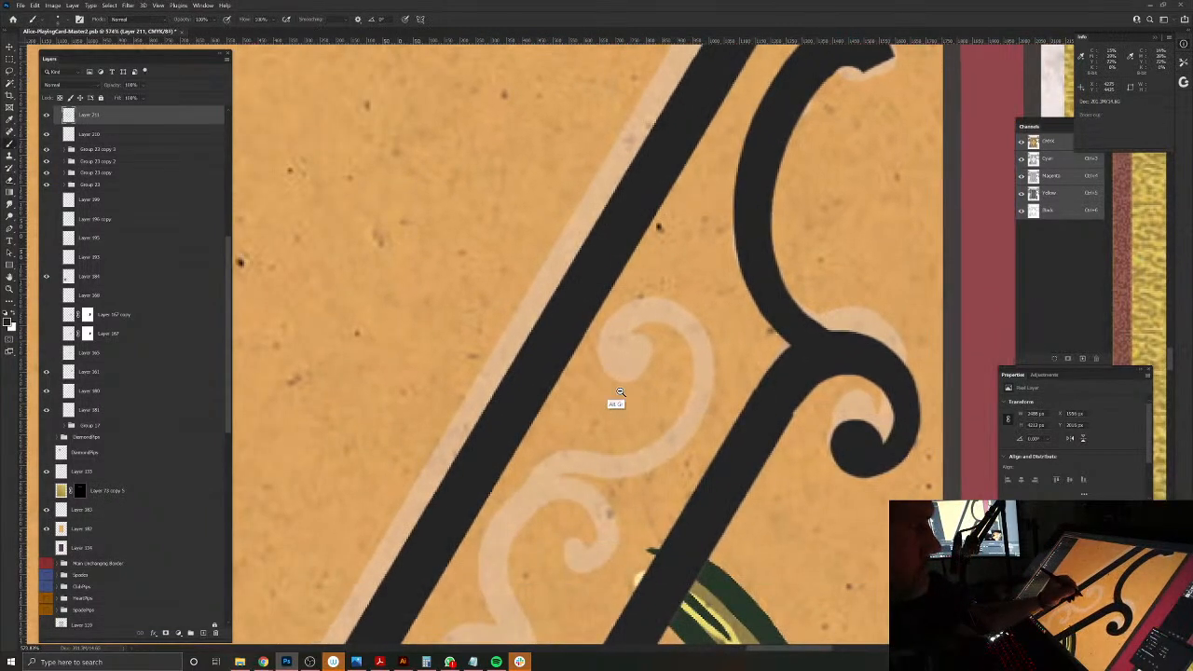
scroll(597, 383, "up", 2)
scroll(601, 368, "down", 4)
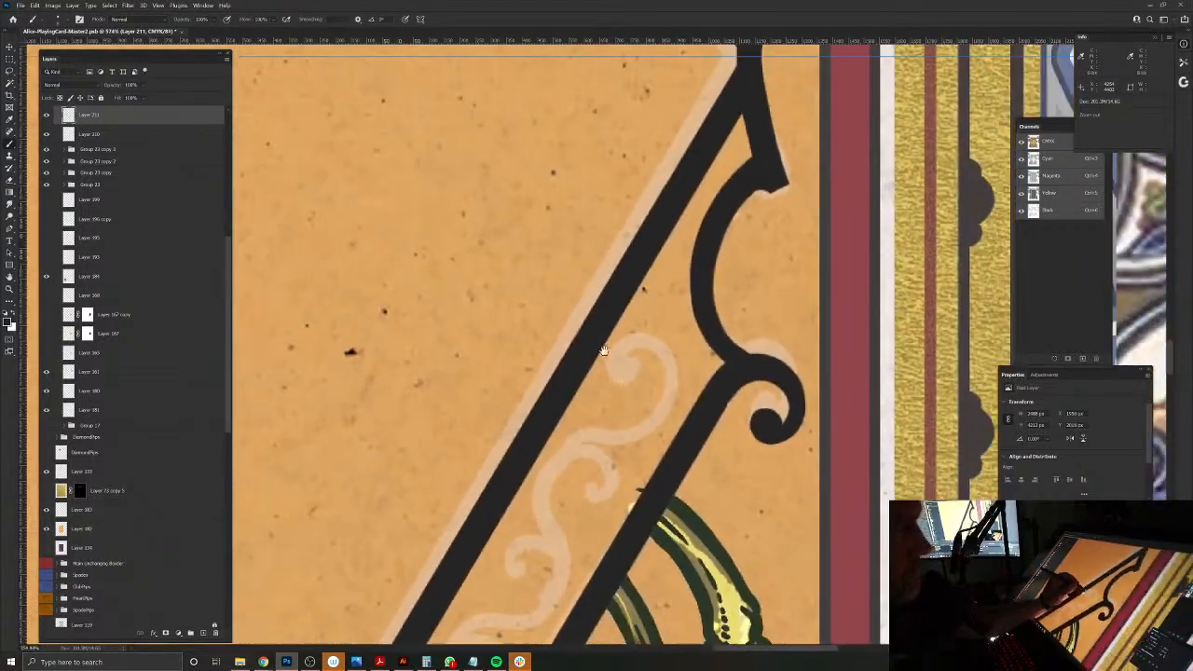
Step: Paint a small curled scroll branching inside the connecting curve beside the diamond's right corner, mirrored across the horizontal axis
mouse_move(587, 464)
left_mouse_down()
mouse_move(596, 486)
mouse_move(623, 494)
left_mouse_up()
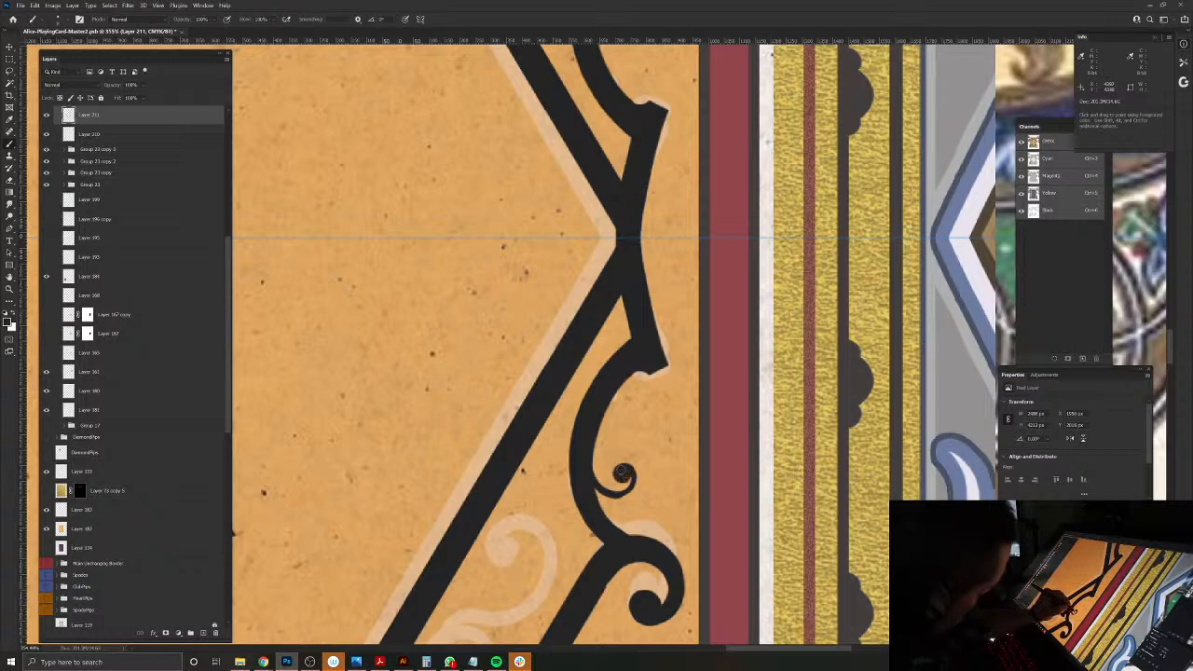
left_click_drag(601, 481, 595, 427)
Step: Thicken the outer side of the diamond's right corner into a mirrored pair of points and refine the notch between them with the Eraser
left_click_drag(561, 320, 572, 561)
left_click_drag(663, 391, 654, 473)
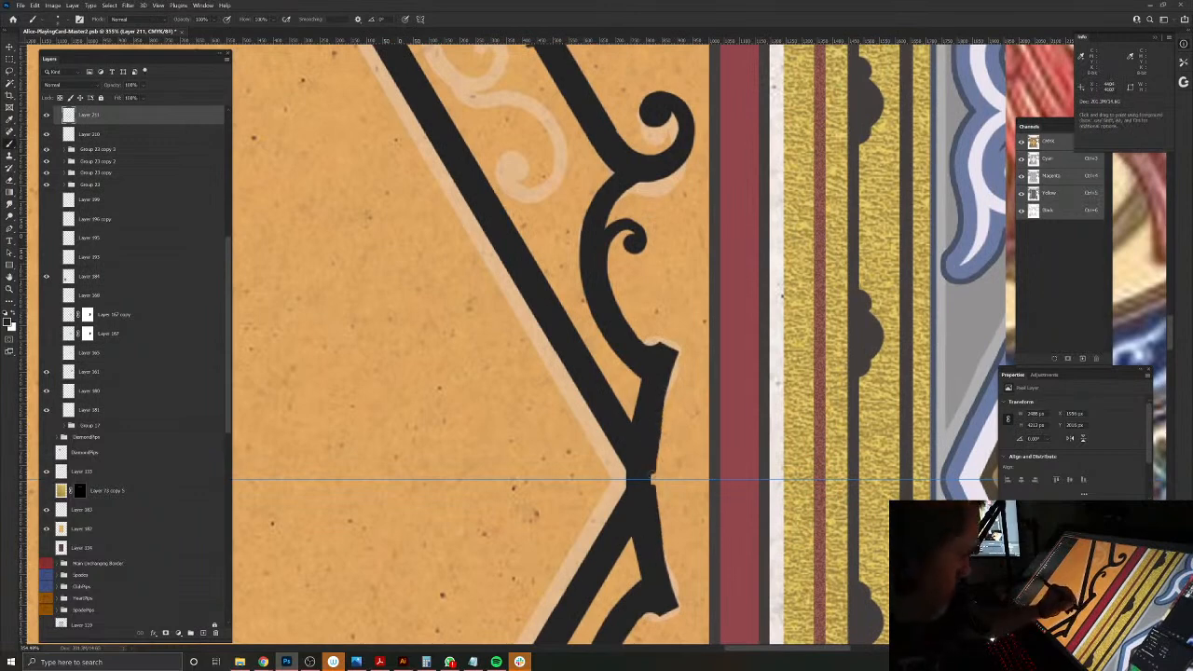
mouse_move(664, 407)
left_mouse_down()
mouse_move(675, 457)
mouse_move(657, 473)
left_mouse_up()
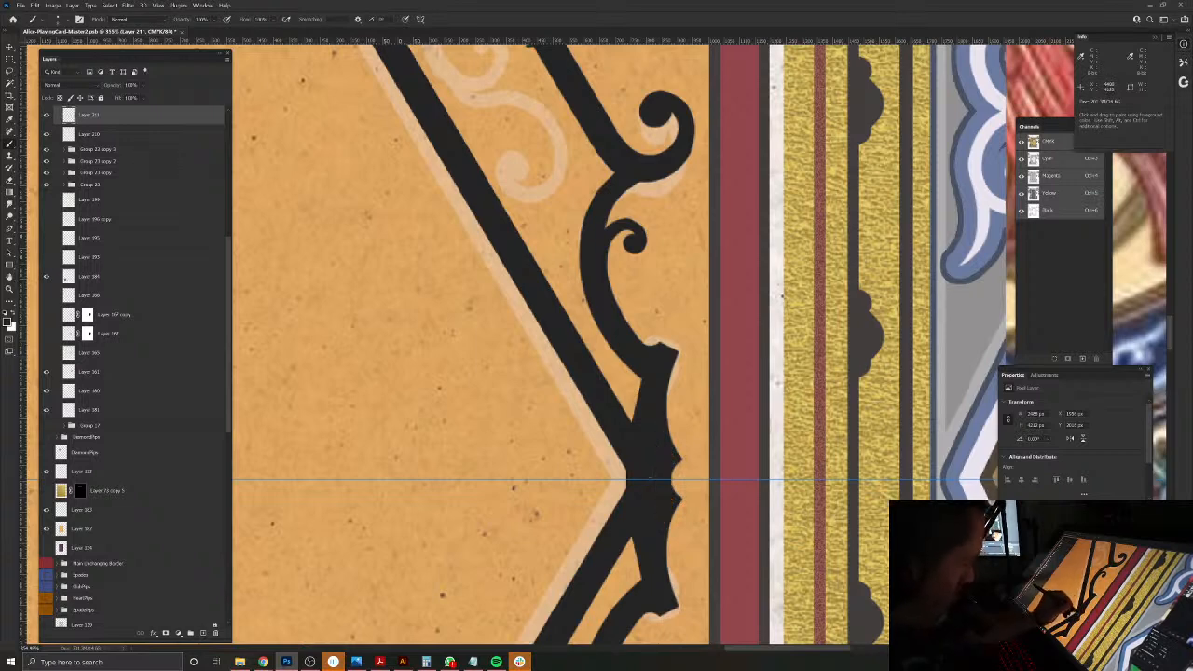
key("e")
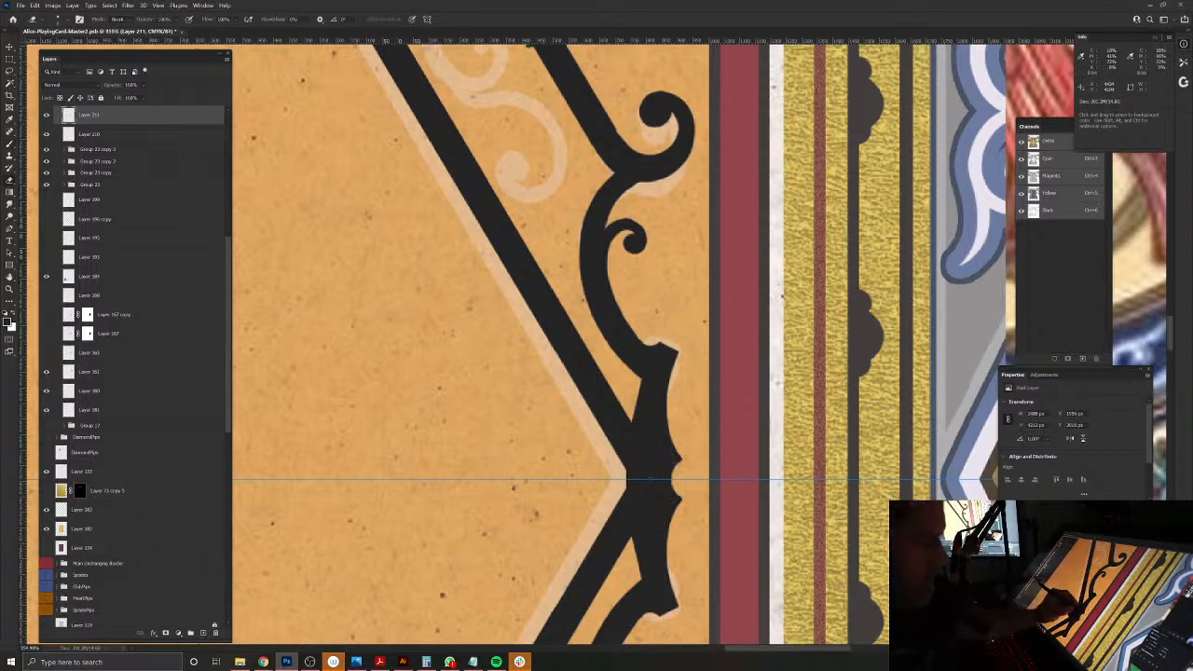
left_click_drag(680, 460, 671, 476)
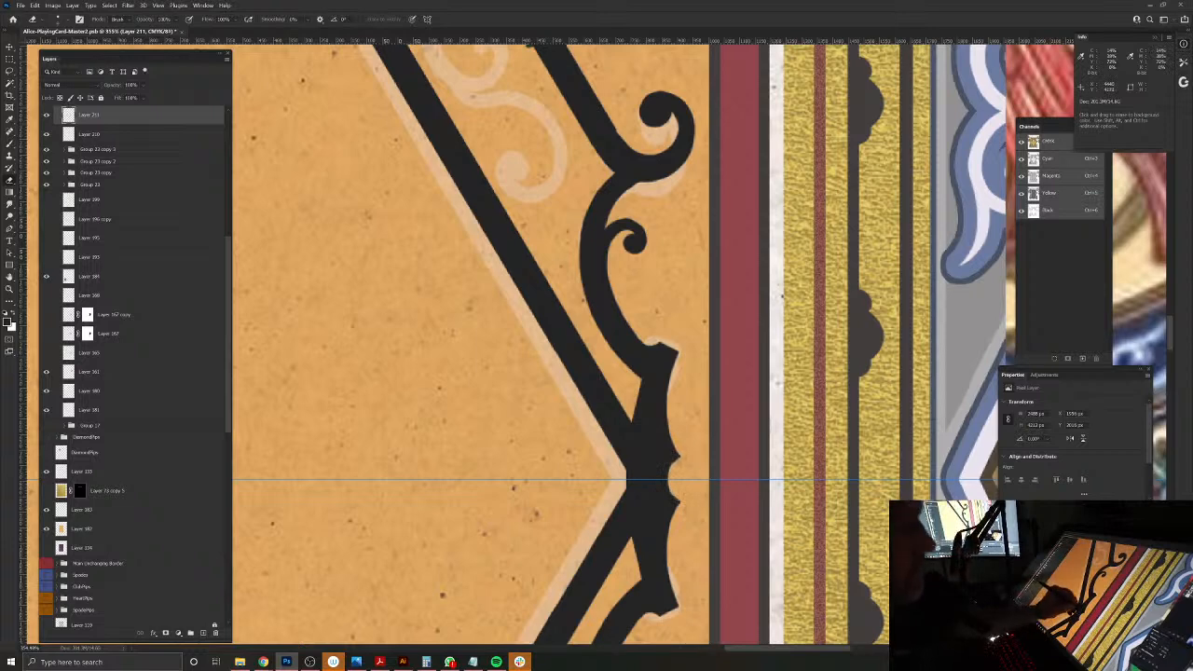
key("b")
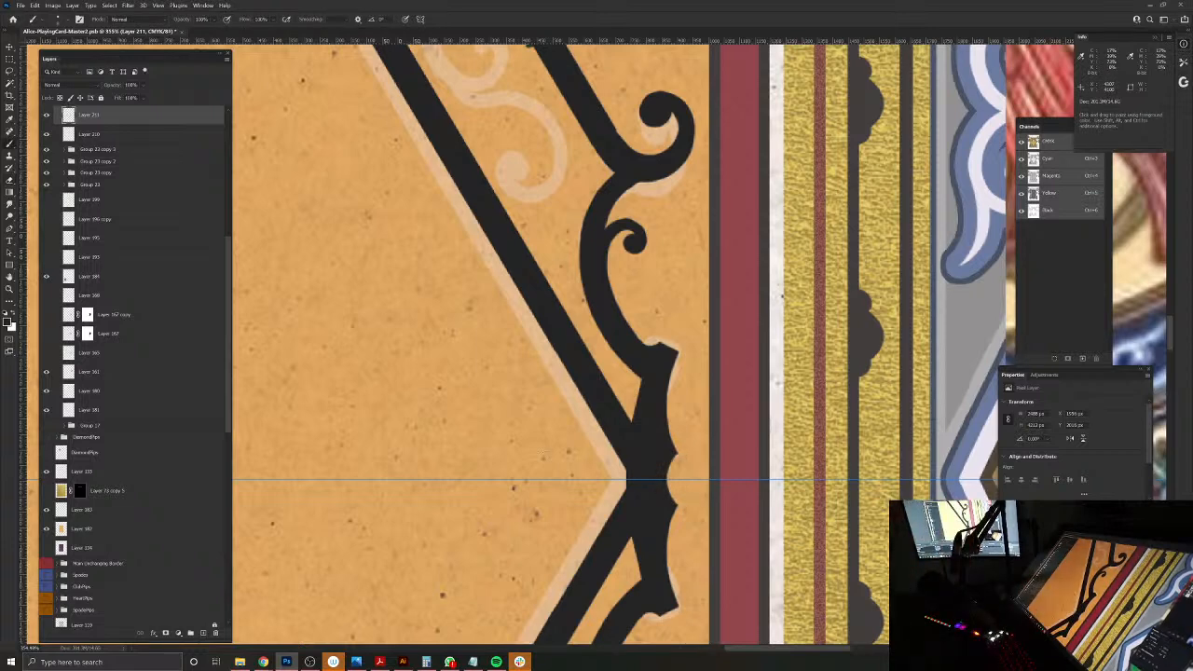
Step: Erase the overlapping bar ends above the diamond's top corner so the inner frame finishes in a single sharp point
left_click_drag(566, 533, 539, 486)
left_click_drag(491, 391, 662, 541)
left_click_drag(507, 278, 657, 607)
left_click_drag(618, 540, 648, 564)
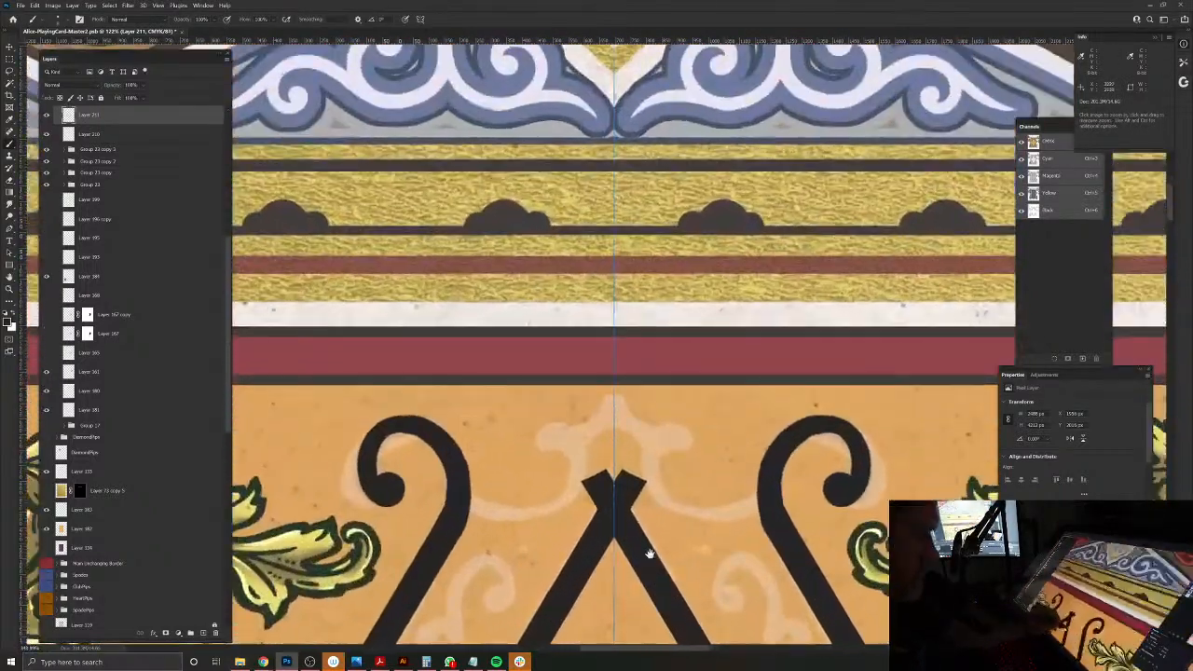
mouse_move(613, 478)
left_mouse_down()
mouse_move(633, 516)
mouse_move(595, 504)
mouse_move(644, 486)
left_mouse_up()
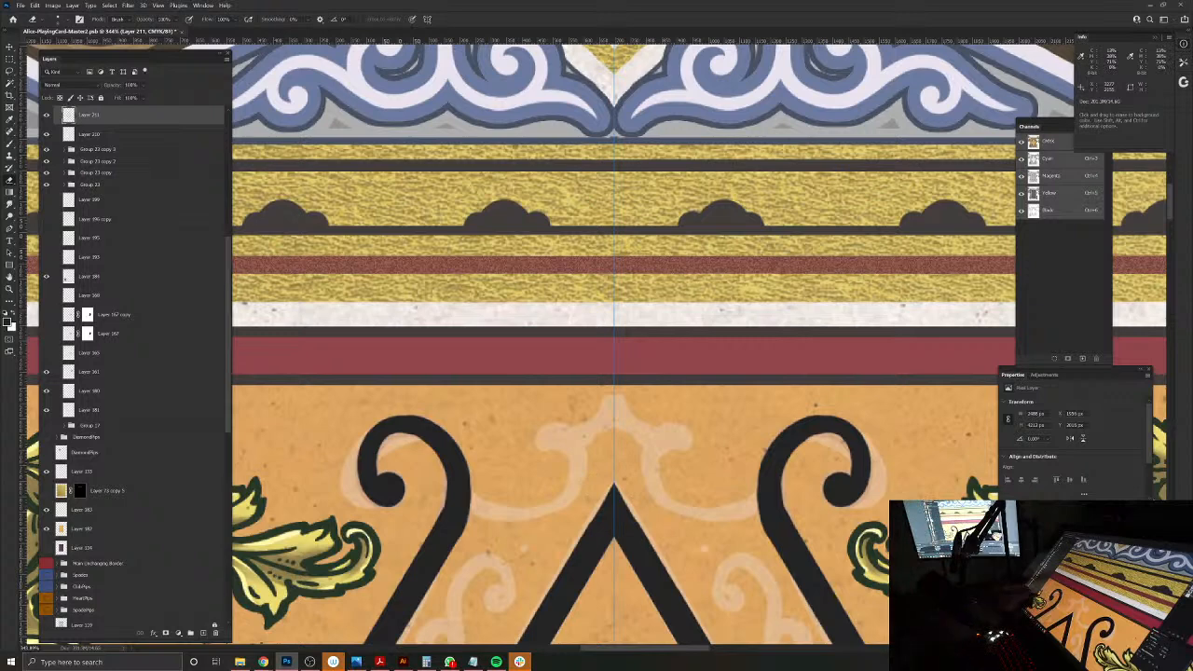
Step: Paint mirrored curves with rounded hooked ends from the outer bars toward the vertical axis above the diamond's top corner, following the sketch
key("b")
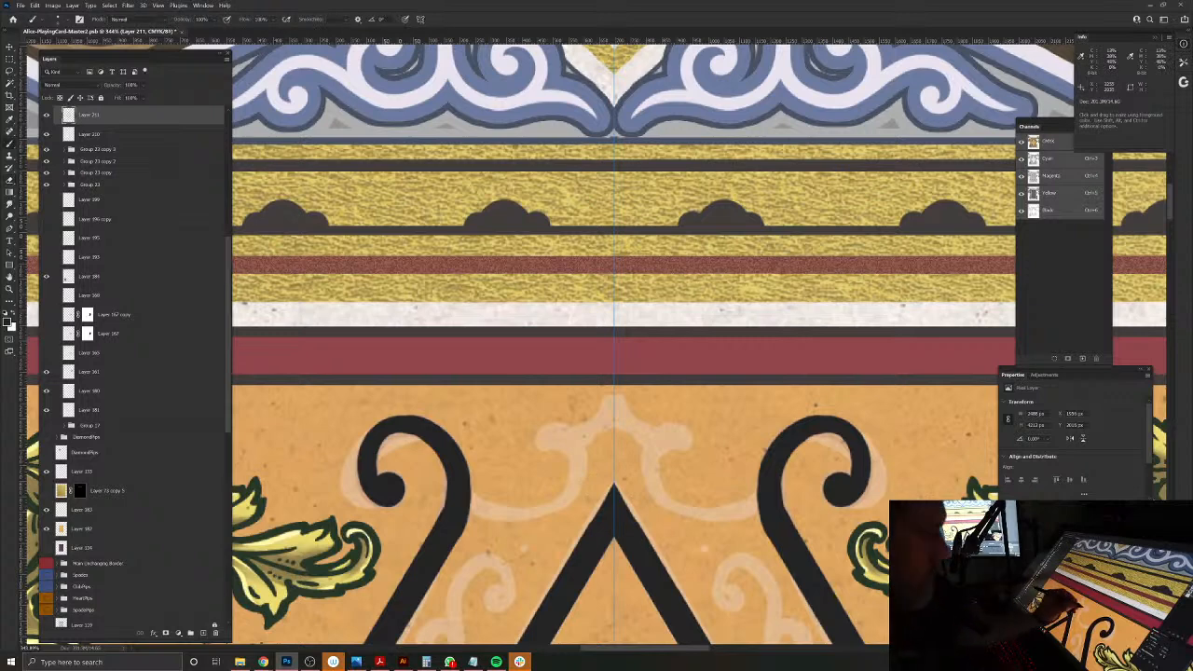
left_click_drag(680, 431, 691, 447)
left_click_drag(546, 430, 537, 448)
mouse_move(688, 443)
left_mouse_down()
mouse_move(660, 449)
mouse_move(655, 477)
mouse_move(681, 511)
mouse_move(750, 503)
mouse_move(758, 517)
mouse_move(704, 522)
mouse_move(668, 509)
mouse_move(647, 481)
mouse_move(646, 441)
mouse_move(664, 426)
mouse_move(686, 429)
mouse_move(688, 444)
mouse_move(660, 451)
left_mouse_up()
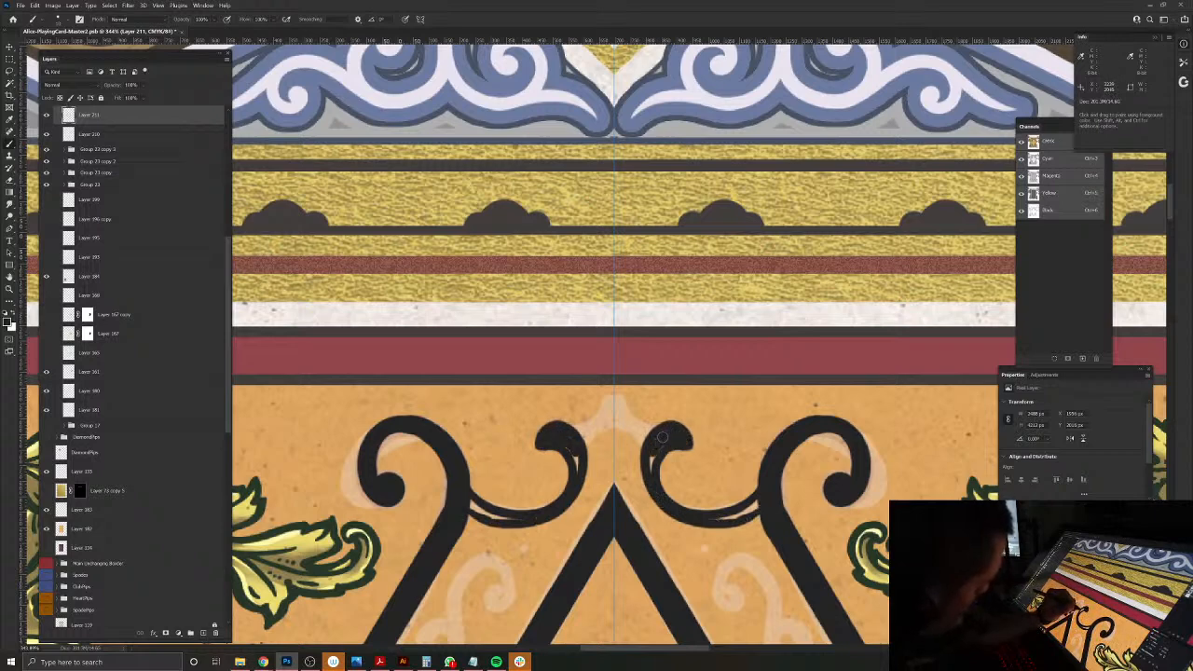
mouse_move(761, 503)
left_mouse_down()
mouse_move(704, 518)
mouse_move(747, 510)
left_mouse_up()
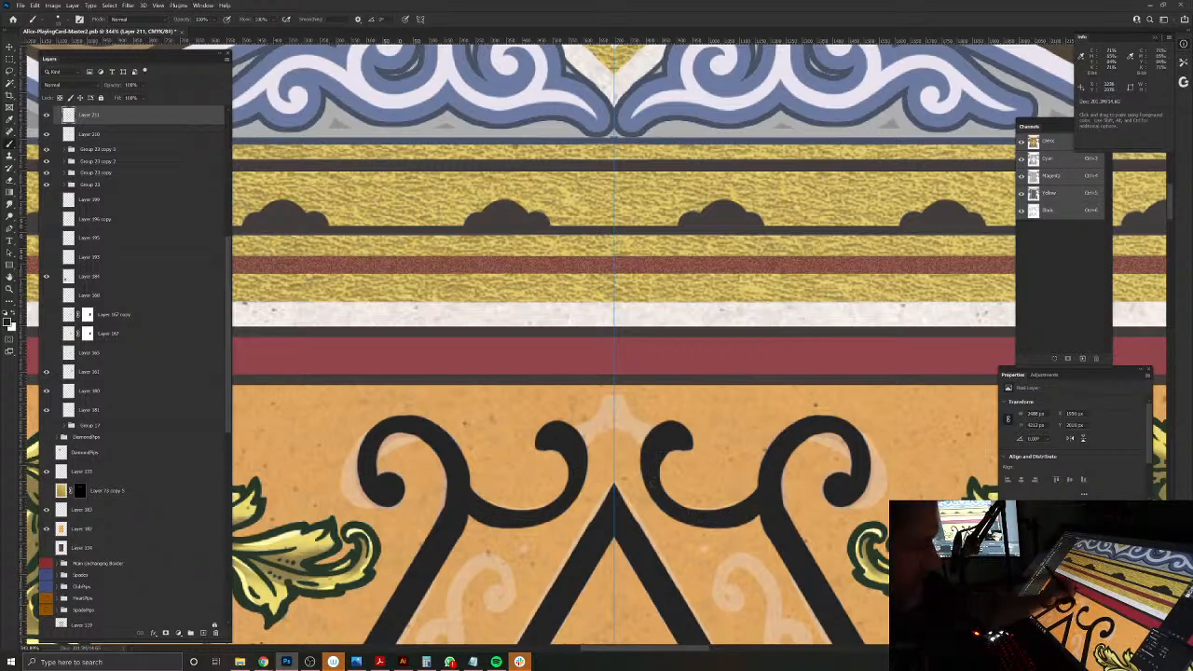
Step: Paint the peaked strokes joining the two hooked curves at the vertical axis, and trim the peak's edges with the Eraser
mouse_move(623, 435)
left_mouse_down()
mouse_move(575, 486)
mouse_move(577, 457)
mouse_move(606, 481)
mouse_move(577, 475)
left_mouse_up()
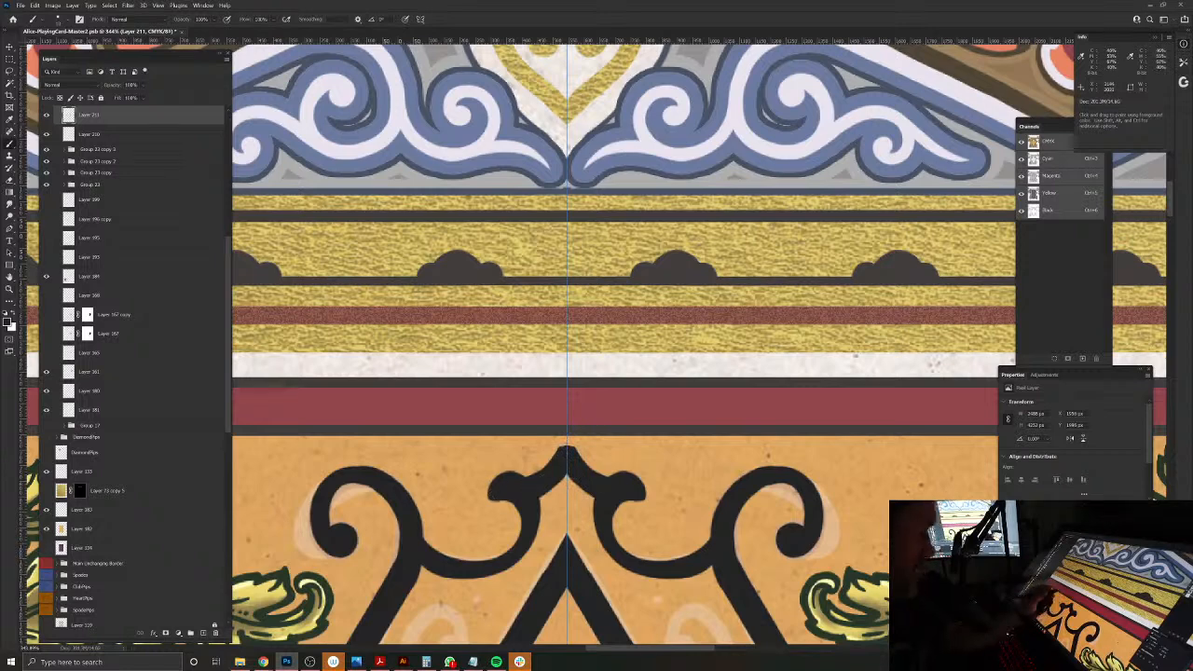
key("e")
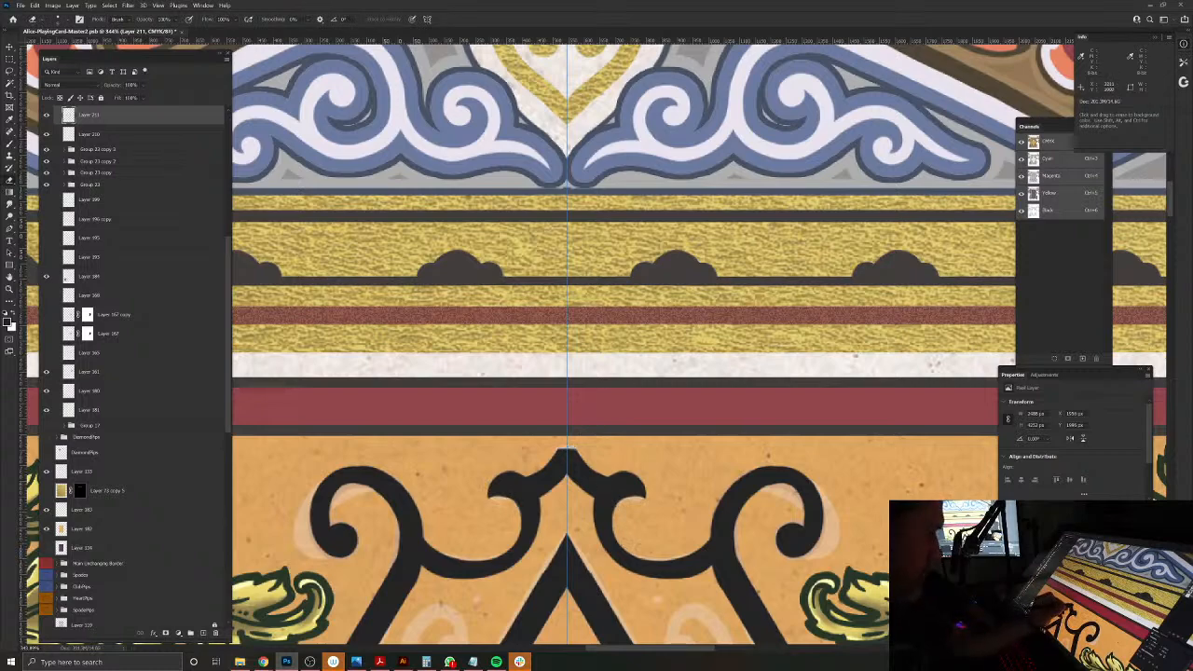
left_click_drag(535, 618, 505, 496)
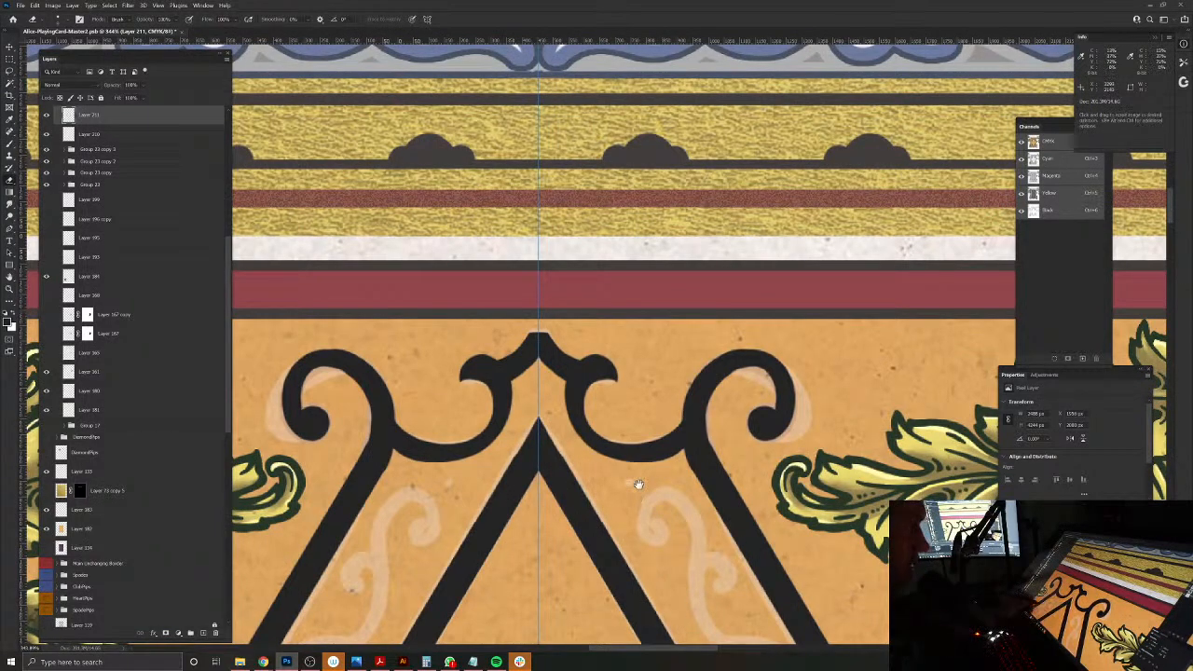
Step: Check the upper part of the frame, and paint mirrored curves linking the peaked ornament down to the inner diamond's bars
left_click_drag(514, 570, 543, 371)
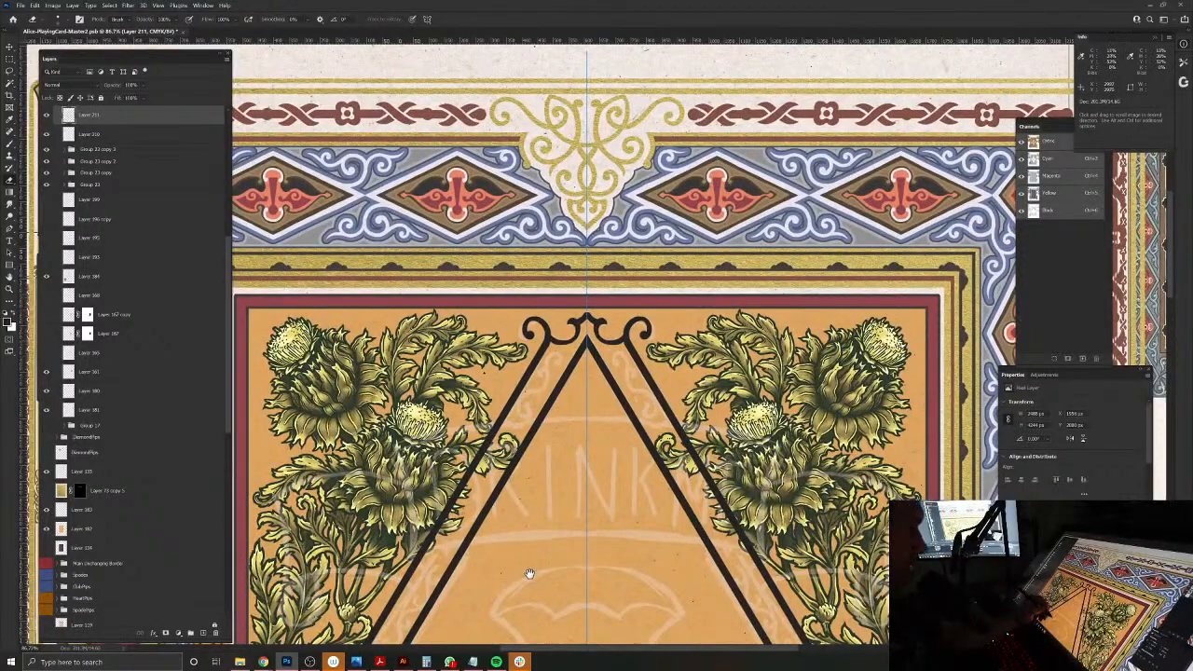
left_click_drag(528, 592, 528, 476)
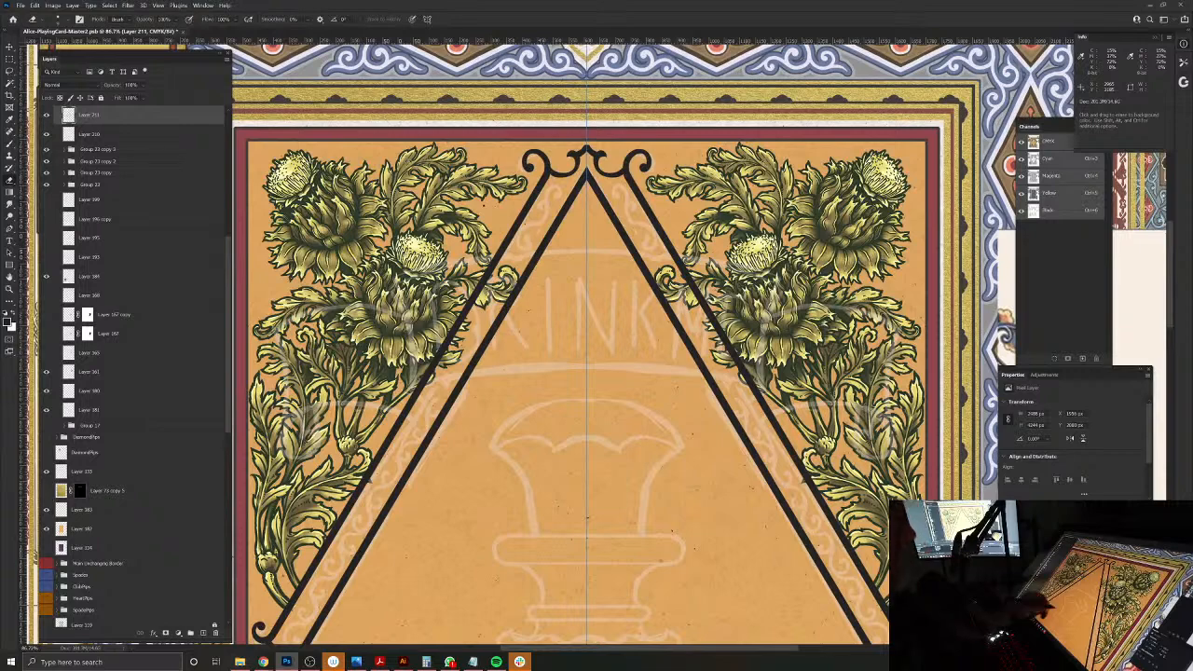
left_click_drag(676, 581, 607, 519)
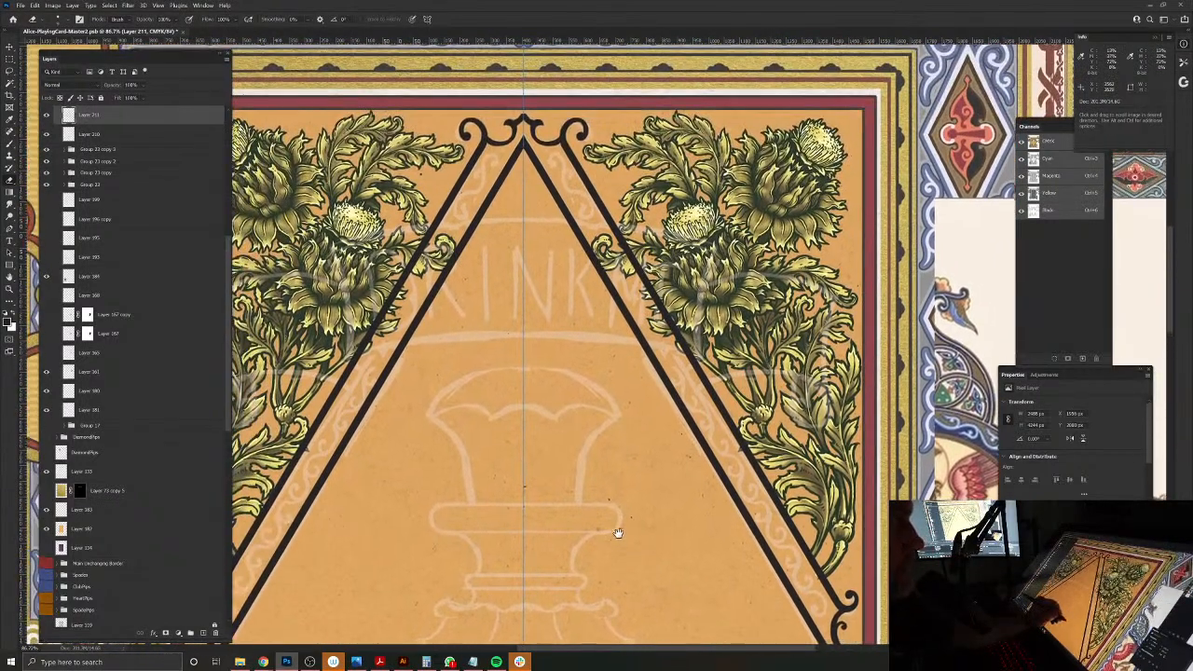
mouse_move(532, 166)
left_mouse_down()
mouse_move(585, 490)
mouse_move(611, 523)
left_mouse_up()
key("b")
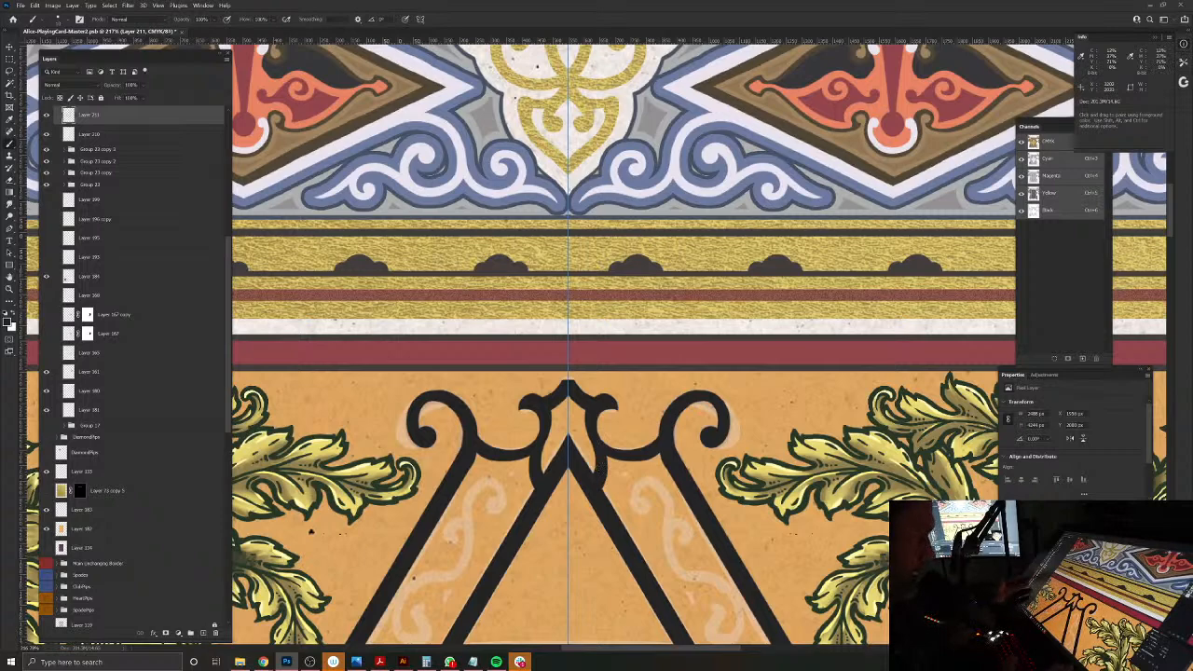
Step: Paint a small finial with two side barbs on the inner diamond's top point and sharpen its tip with the Eraser
mouse_move(580, 451)
left_mouse_down()
mouse_move(607, 471)
mouse_move(574, 446)
mouse_move(565, 415)
mouse_move(573, 386)
mouse_move(587, 393)
mouse_move(566, 373)
mouse_move(559, 422)
mouse_move(535, 391)
left_mouse_up()
key("e")
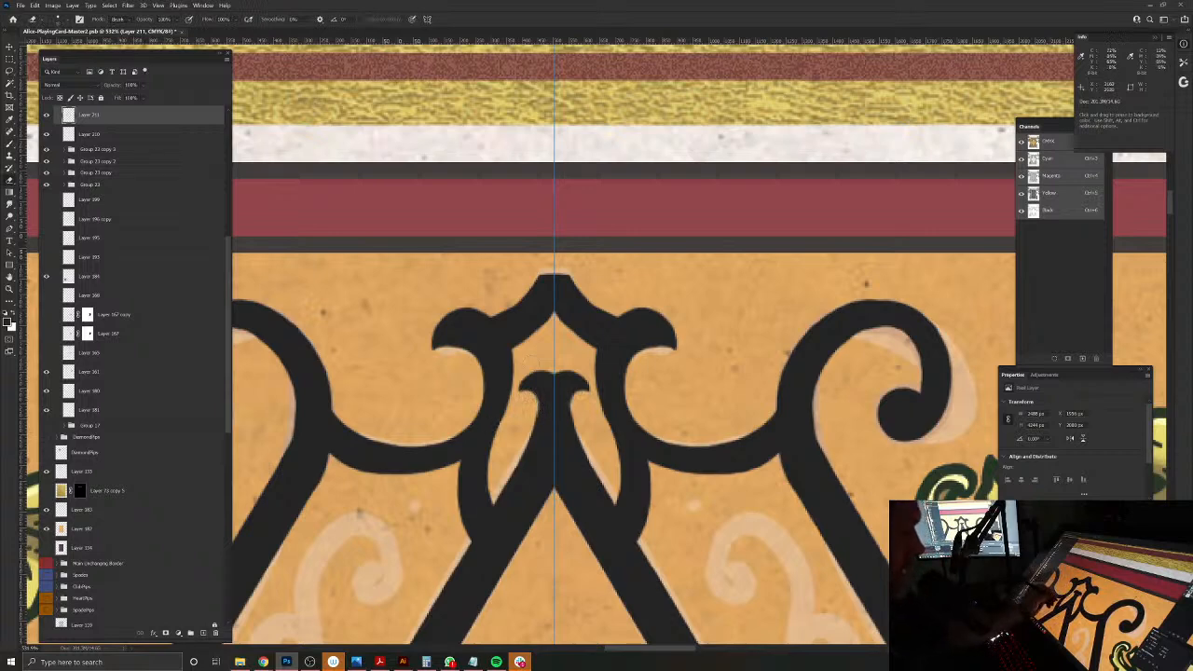
key("b")
left_click_drag(555, 342, 556, 365)
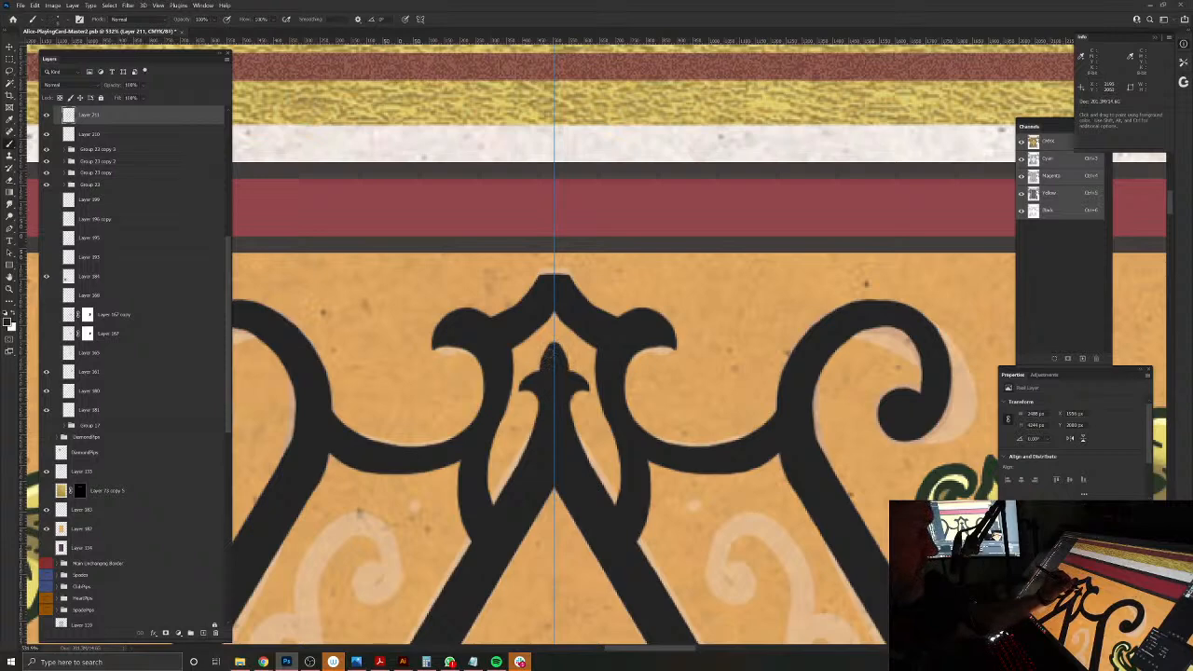
key("e")
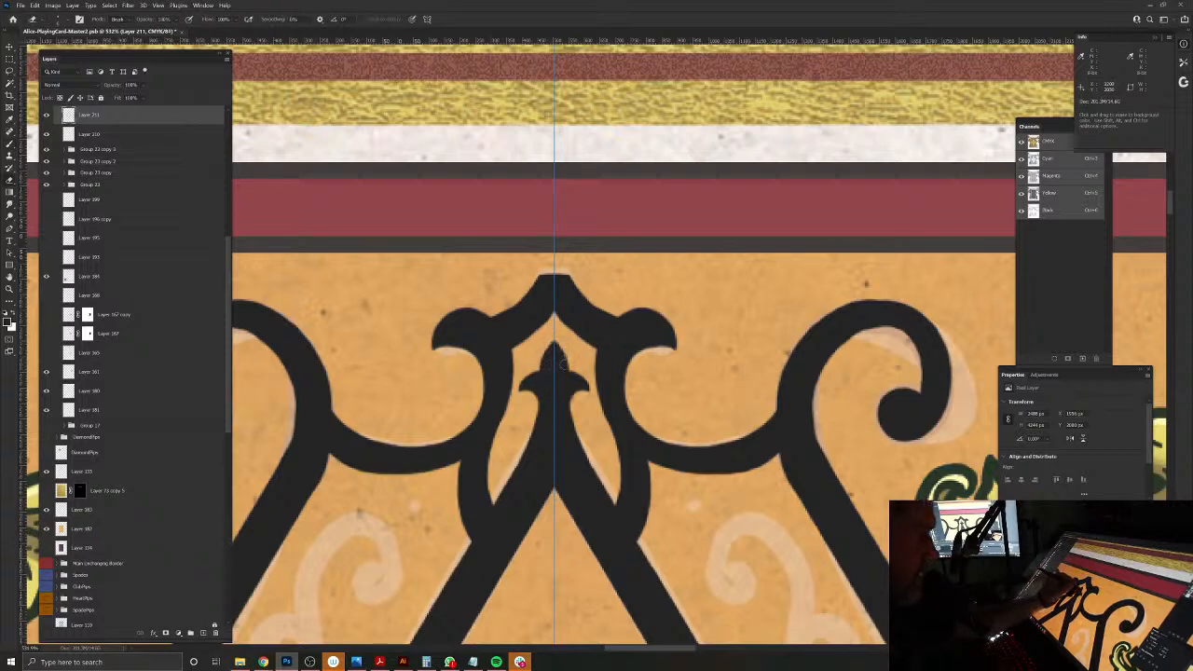
left_click_drag(559, 546, 556, 581)
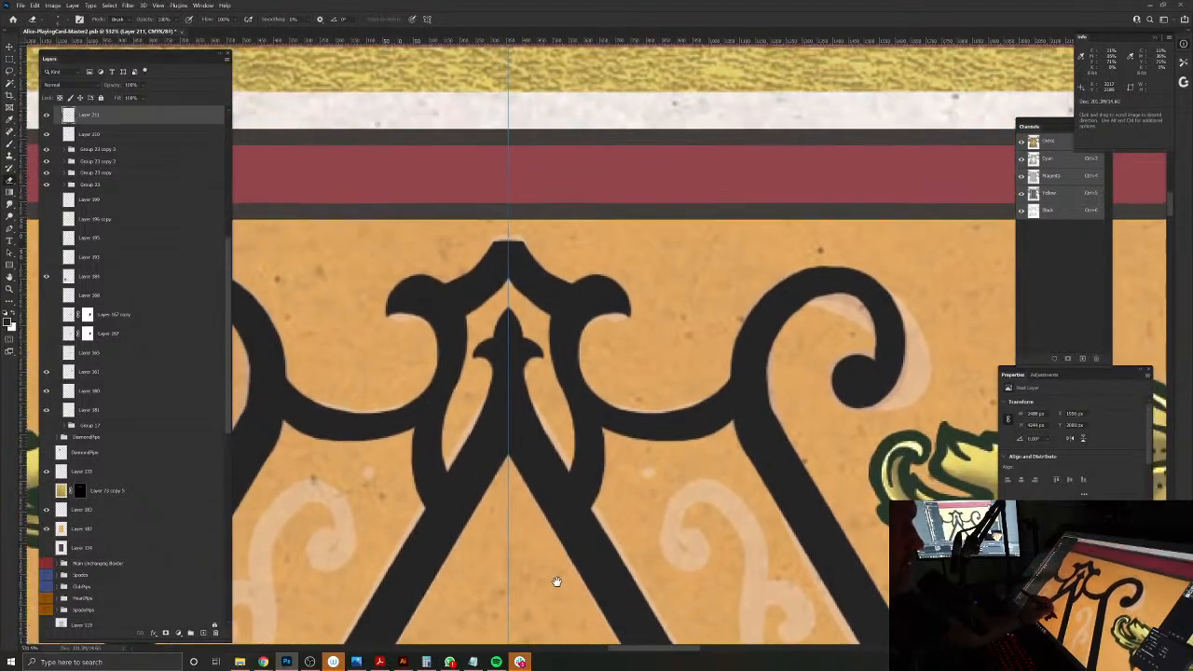
Step: Save the playing card document with the inked top ornament
key("b")
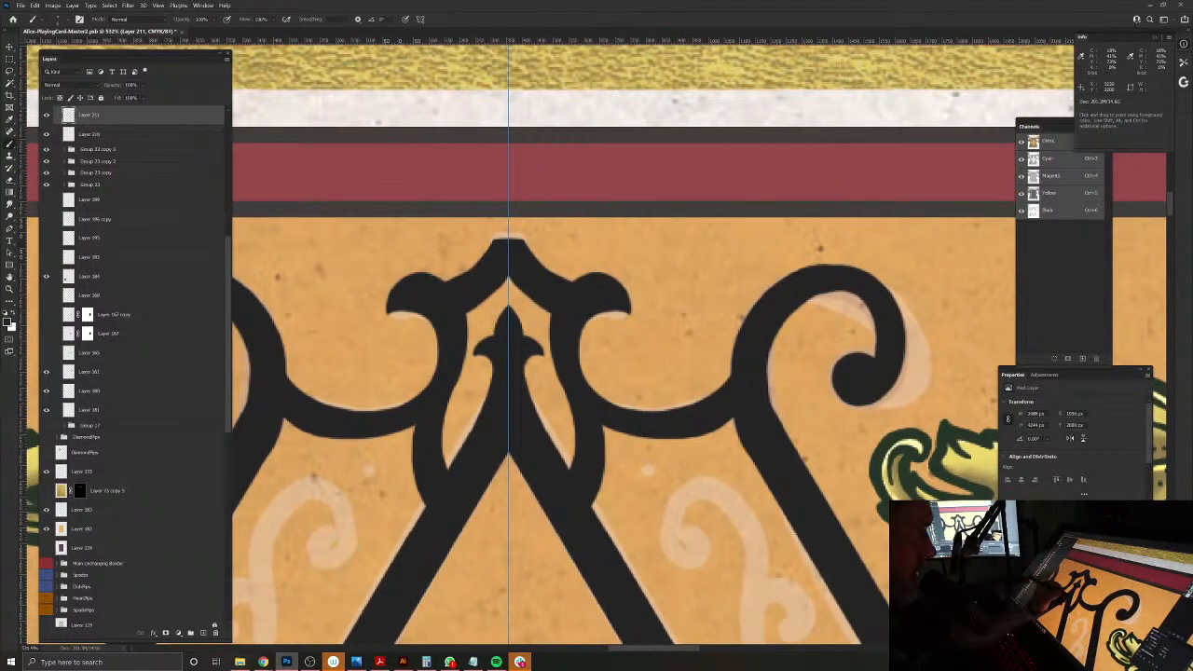
left_click_drag(591, 568, 476, 473)
left_click_drag(517, 535, 460, 513)
left_click_drag(390, 554, 565, 447)
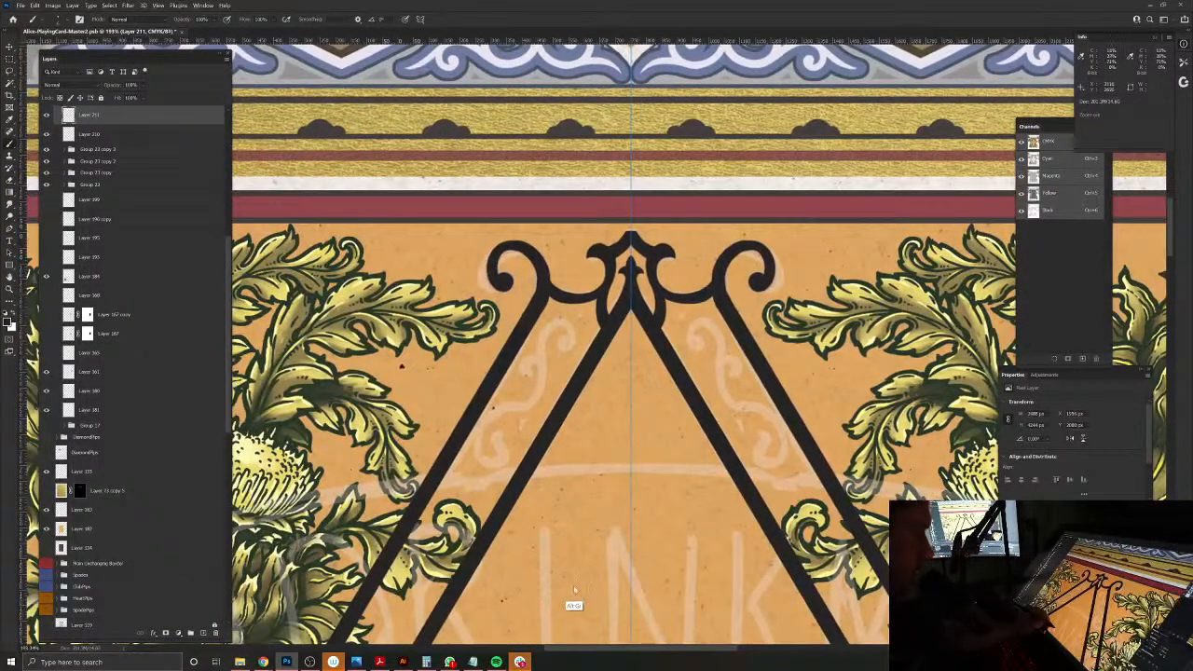
key("ctrl+s")
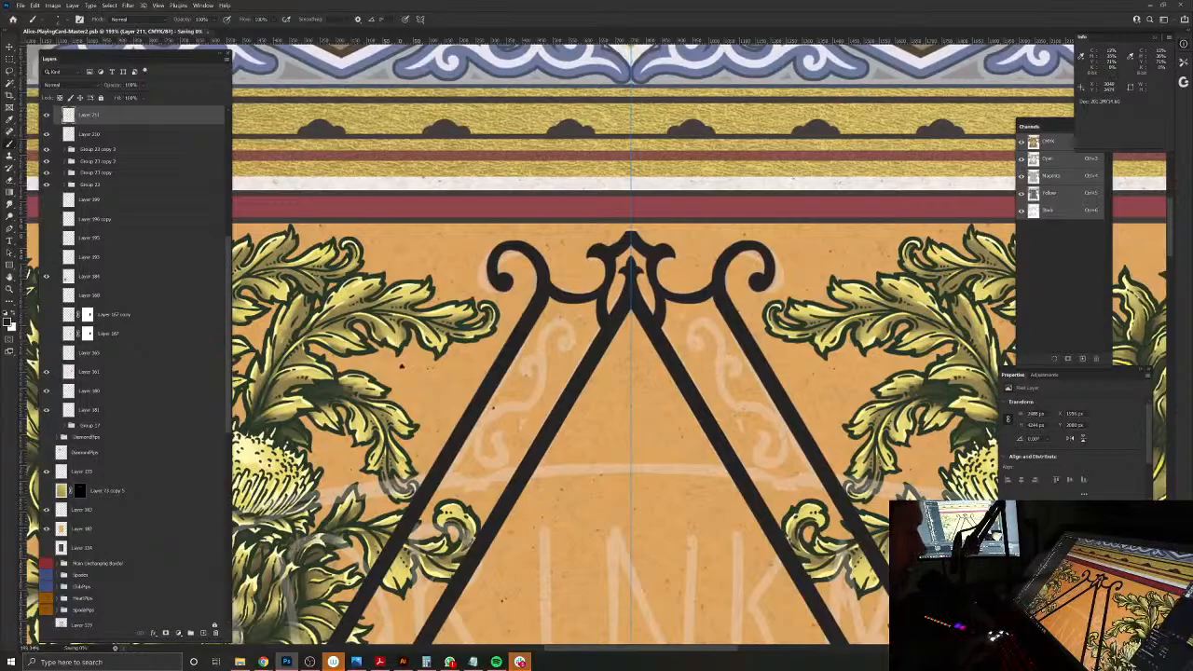
Step: Examine the inked diamond frame from the top ornament to the side corners, comparing the bars with the scroll sketch and surrounding artwork
left_click(658, 443, "alt")
left_click_drag(727, 620, 652, 239)
mouse_move(967, 331)
left_mouse_down()
mouse_move(830, 432)
mouse_move(765, 549)
mouse_move(872, 645)
left_mouse_up()
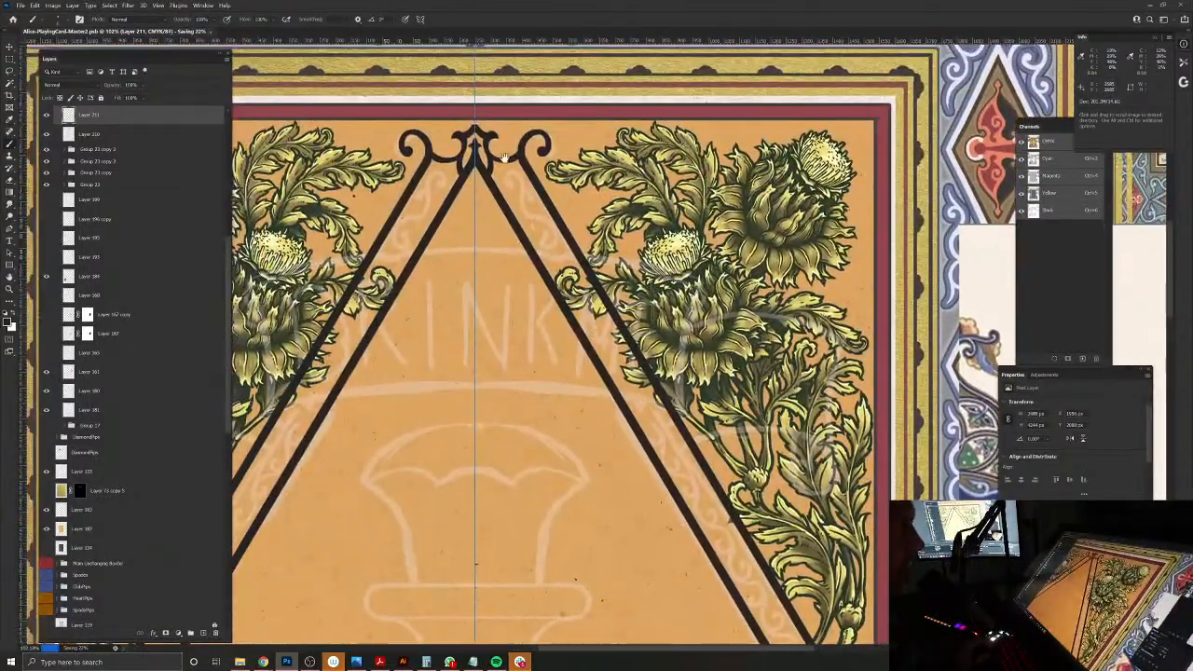
left_click_drag(509, 166, 535, 195)
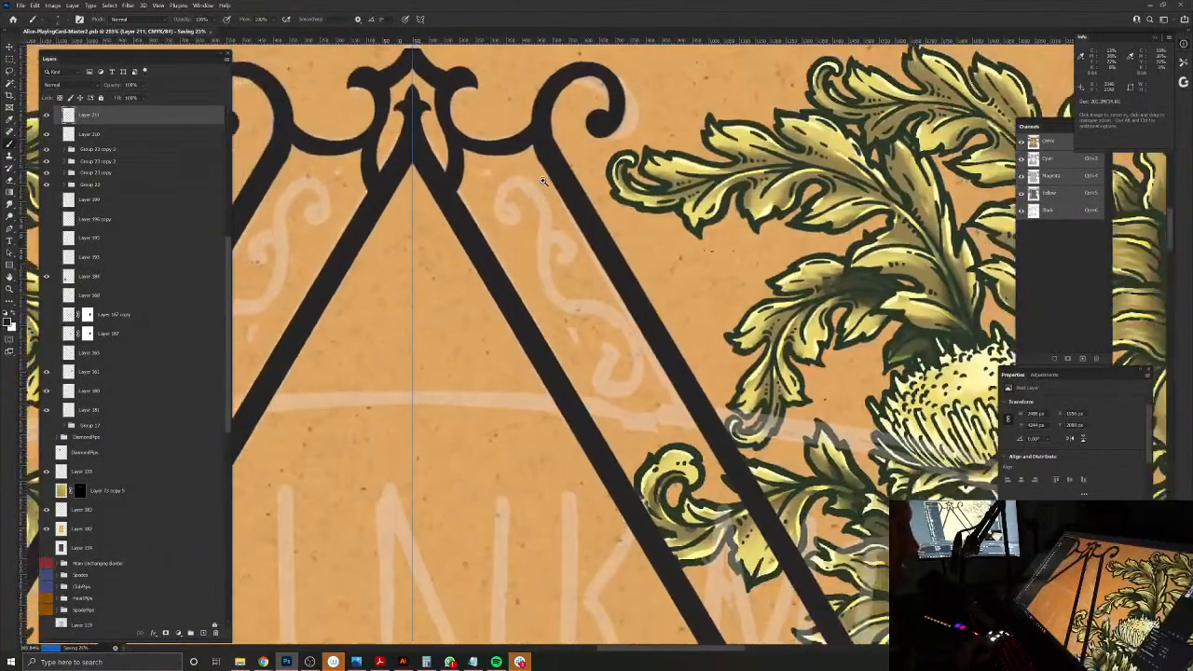
left_click_drag(670, 380, 534, 197)
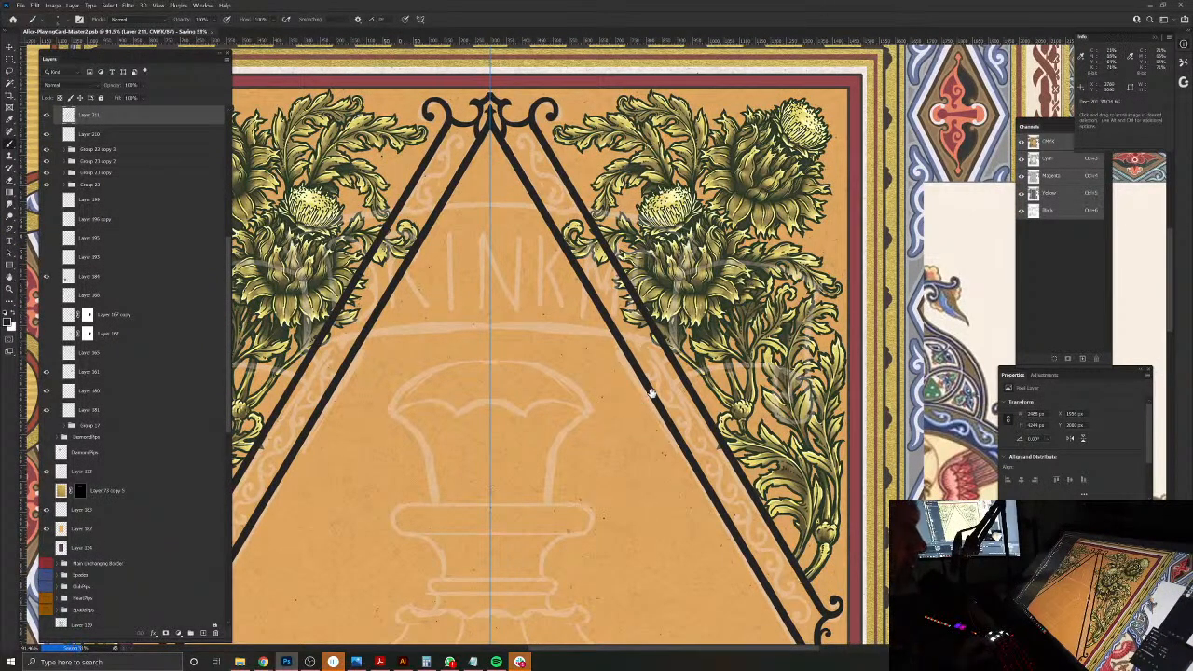
left_click_drag(667, 384, 623, 297)
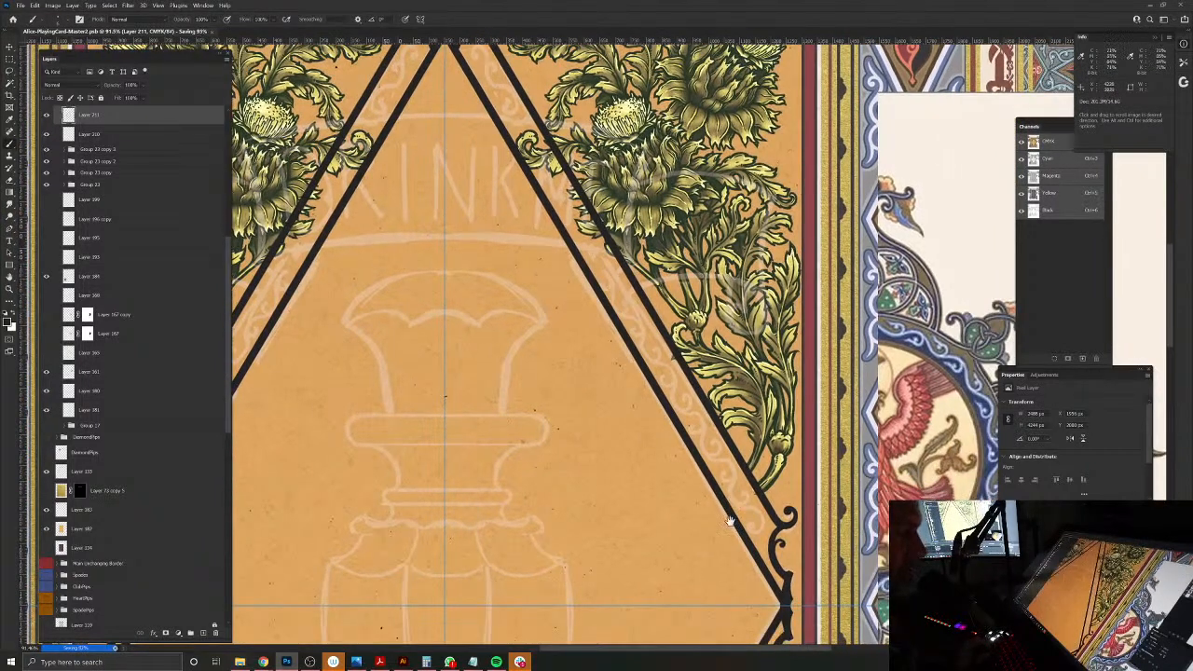
left_click_drag(732, 490, 688, 430)
left_click_drag(731, 476, 703, 457)
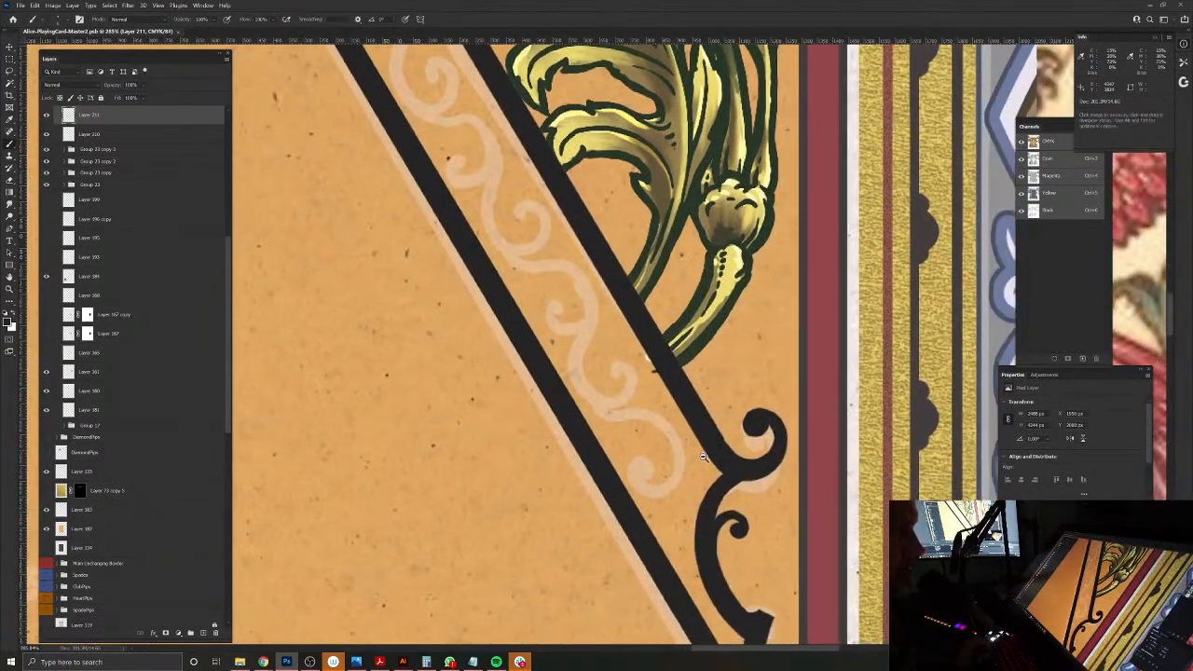
left_click_drag(685, 314, 656, 396)
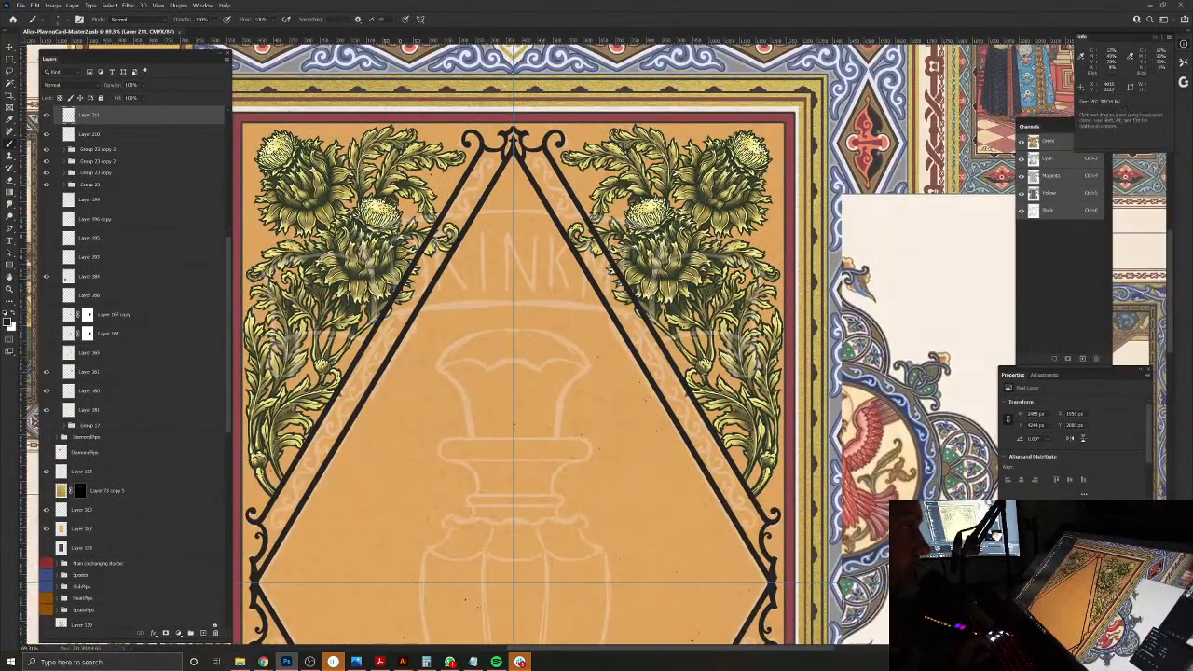
left_click_drag(608, 301, 643, 328)
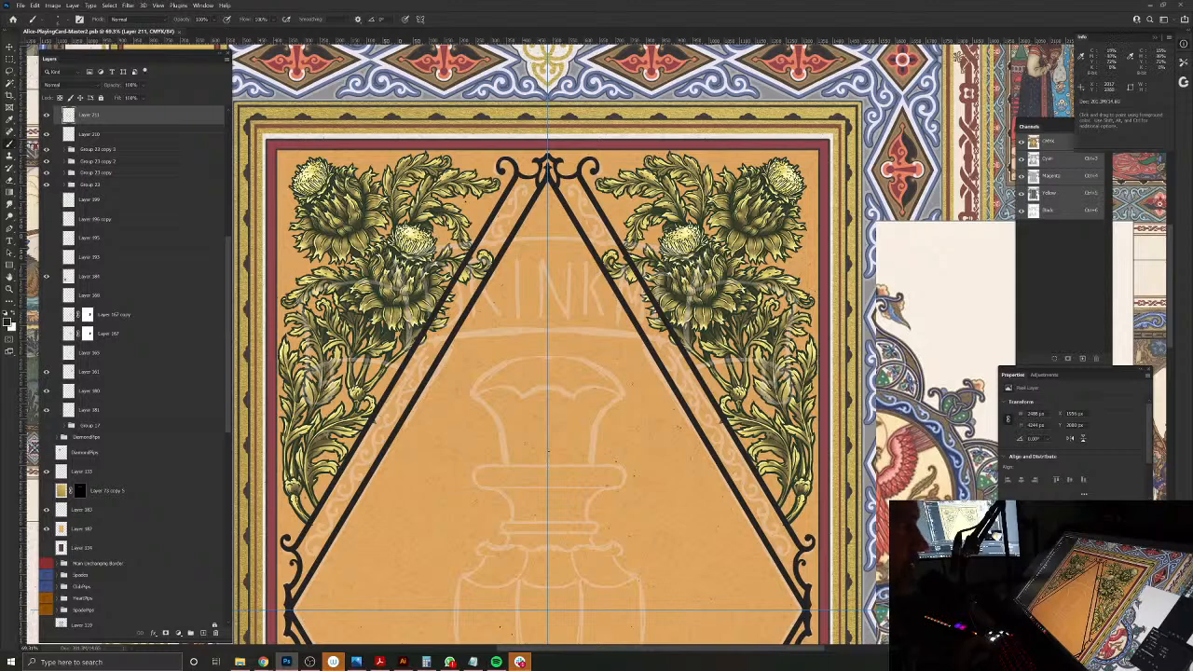
scroll(521, 273, "down", 5)
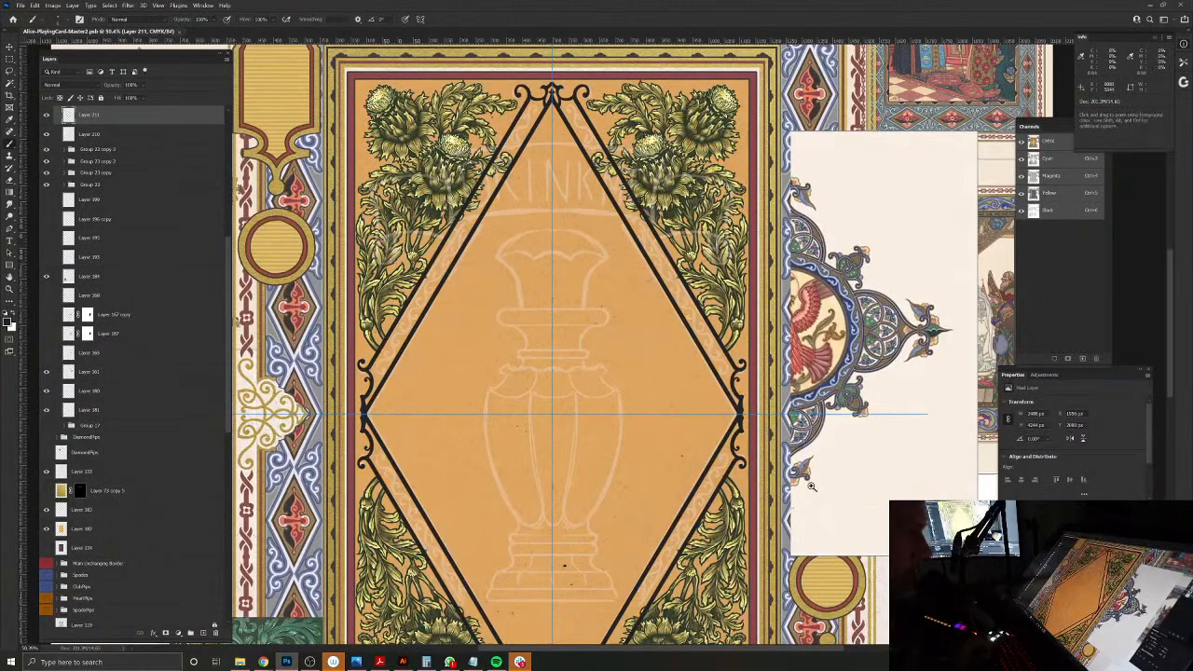
Step: Paint mirrored ball-ended curls on the inner edge of the diamond frame's side corners and fill the corner between them with a stepped edge
scroll(731, 410, "up", 10)
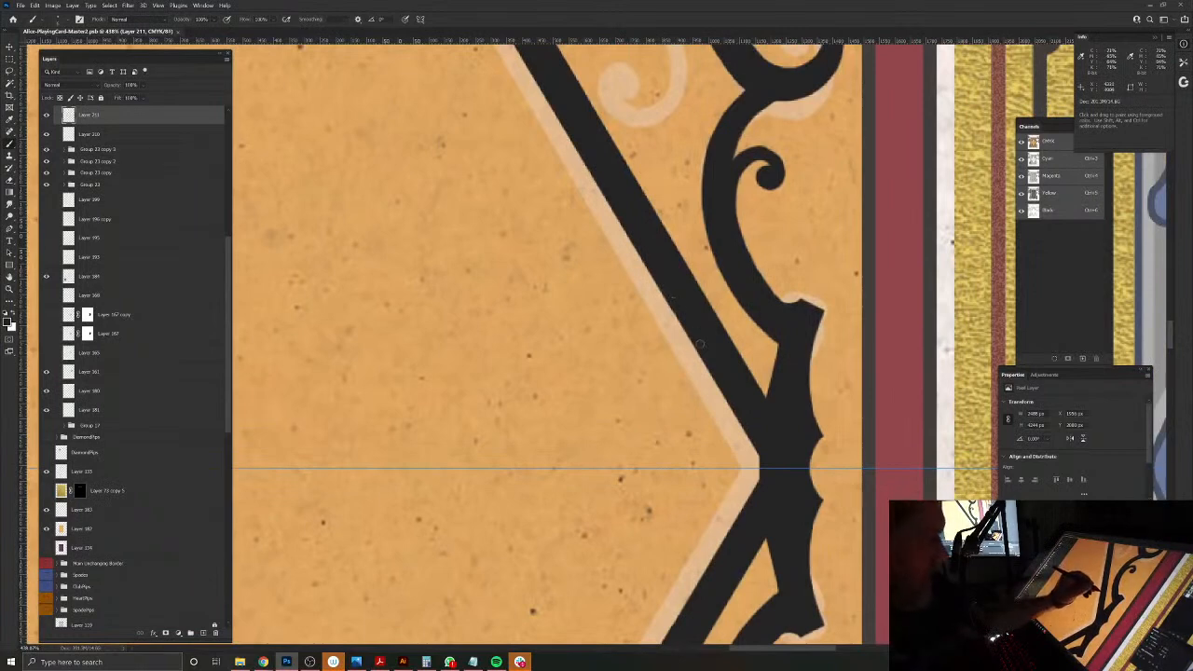
mouse_move(725, 396)
left_mouse_down()
mouse_move(712, 431)
mouse_move(689, 445)
mouse_move(667, 425)
mouse_move(688, 408)
mouse_move(706, 430)
mouse_move(677, 420)
mouse_move(689, 422)
left_mouse_up()
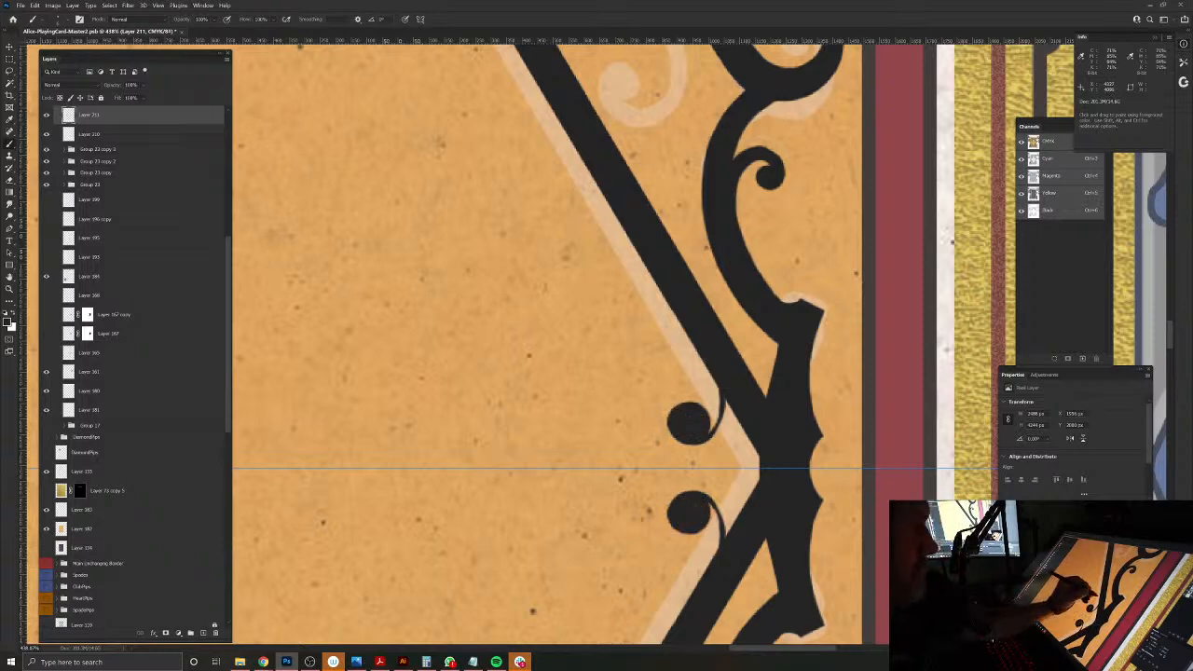
mouse_move(715, 378)
left_mouse_down()
mouse_move(714, 429)
mouse_move(672, 415)
mouse_move(706, 366)
mouse_move(671, 307)
left_mouse_up()
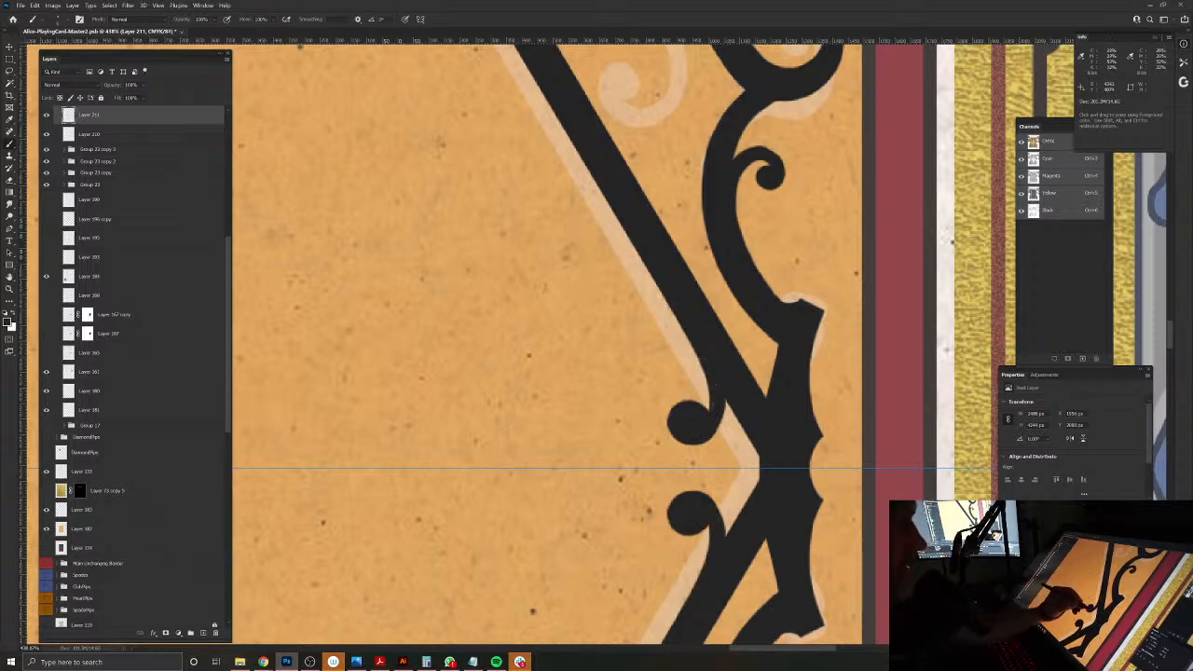
mouse_move(734, 417)
left_mouse_down()
mouse_move(733, 451)
mouse_move(726, 403)
left_mouse_up()
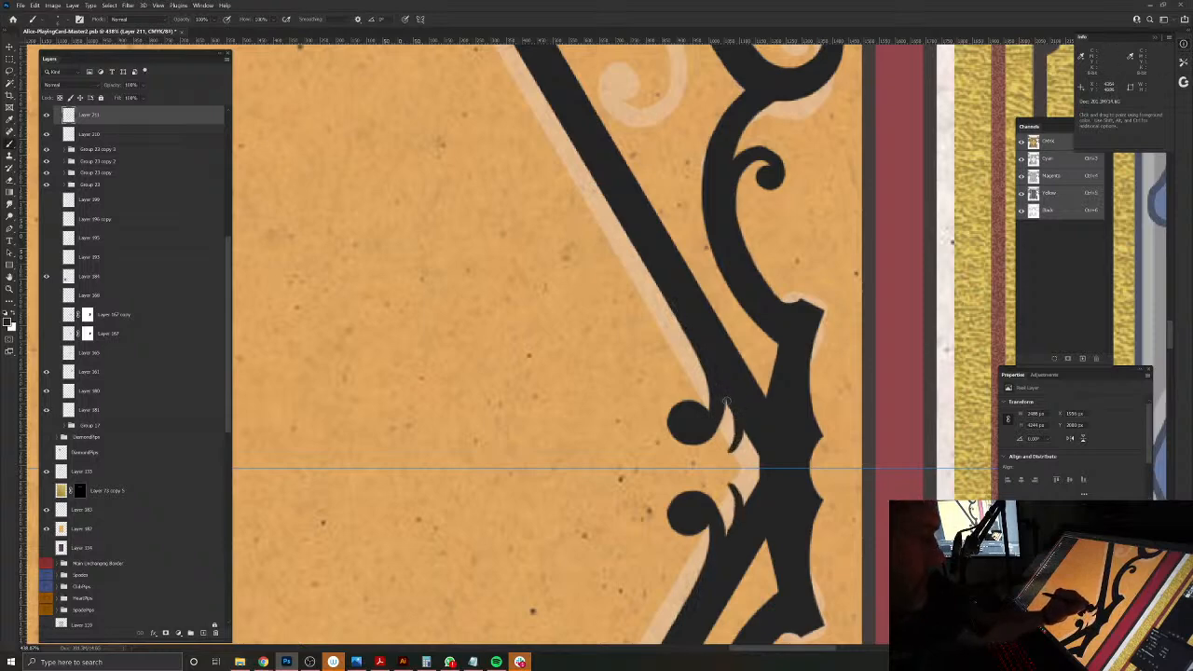
mouse_move(732, 454)
left_mouse_down()
mouse_move(737, 472)
mouse_move(741, 441)
mouse_move(756, 462)
mouse_move(745, 486)
left_mouse_up()
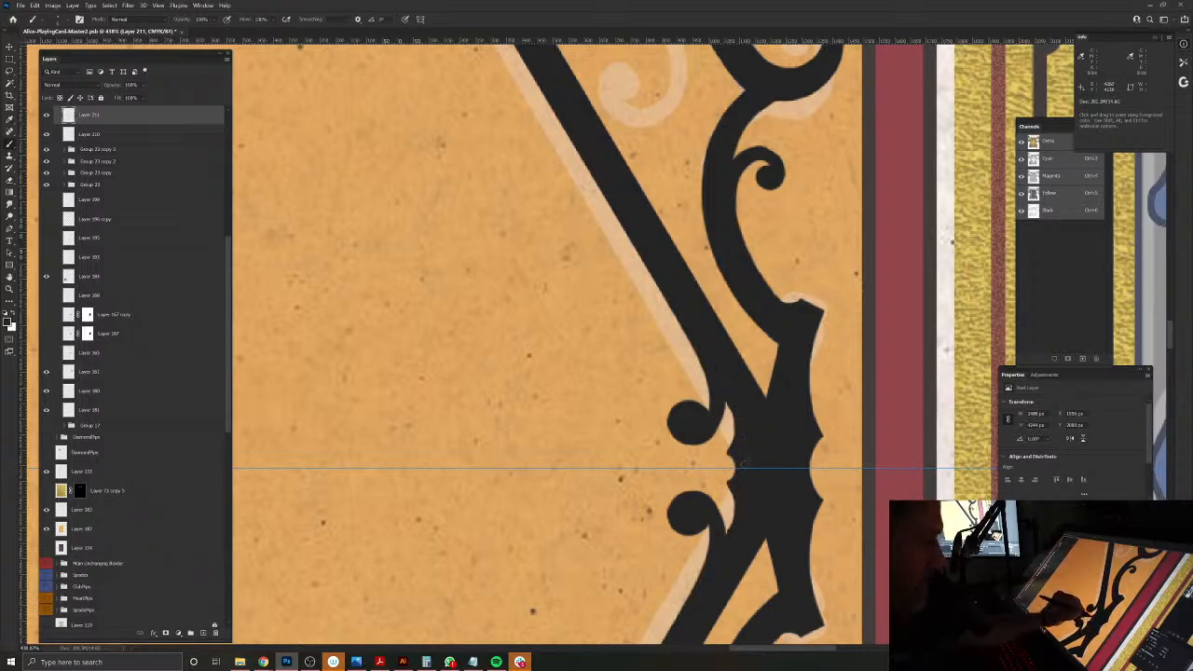
key("e")
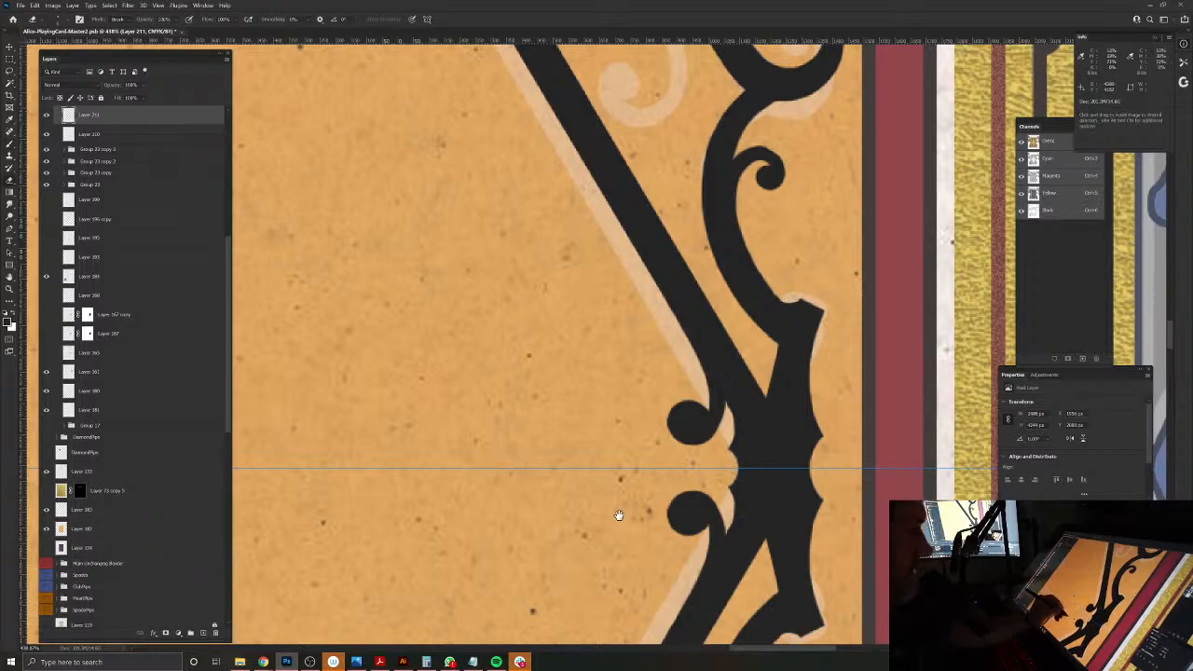
Step: Examine the diamond frame from the top ornament past the side corners to the bottom point, checking the inked corners against the sketch
left_click_drag(611, 471, 490, 408)
left_click_drag(442, 513, 665, 561)
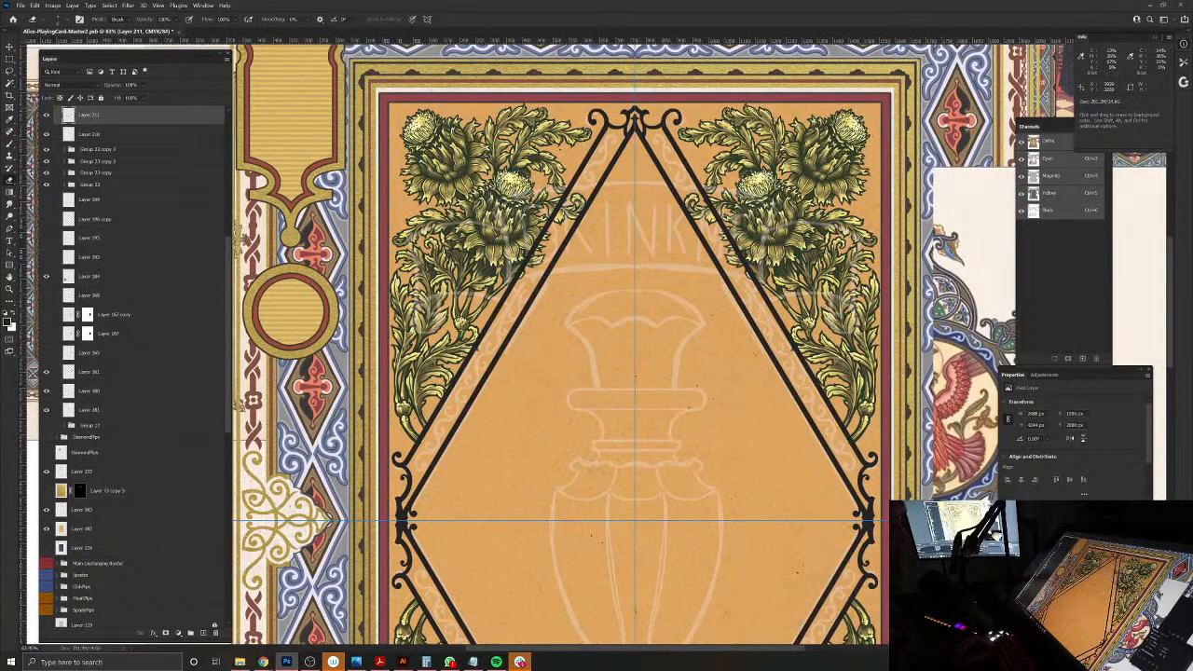
left_click_drag(714, 319, 661, 245)
left_click_drag(733, 456, 716, 396)
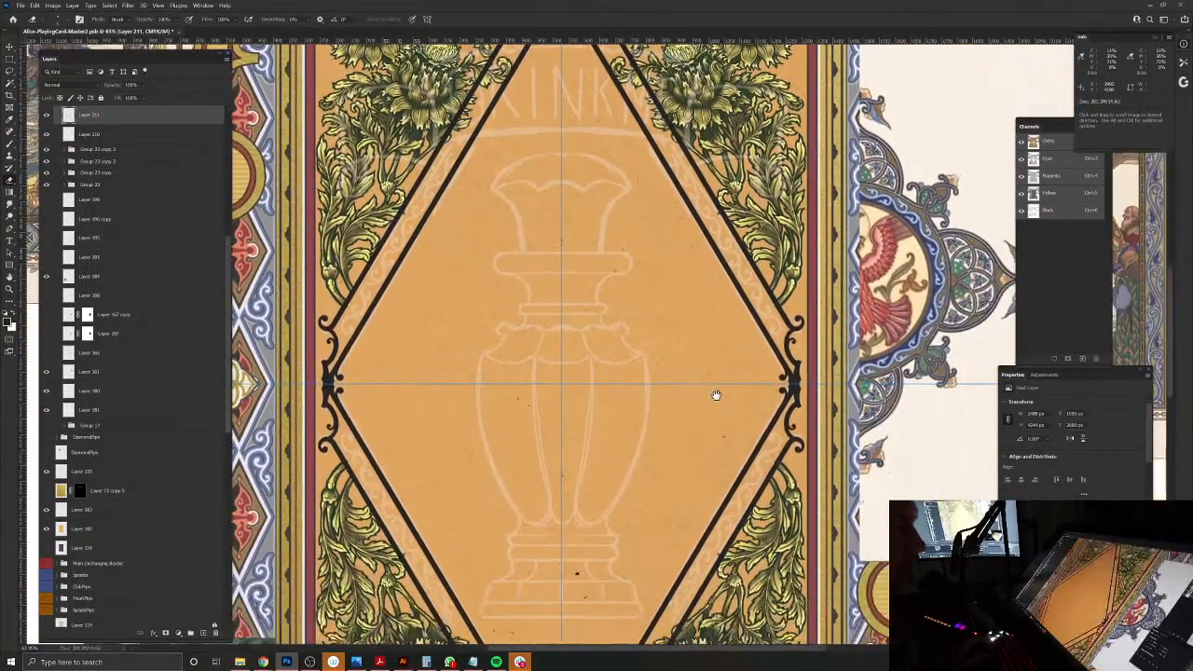
left_click_drag(691, 469, 689, 285)
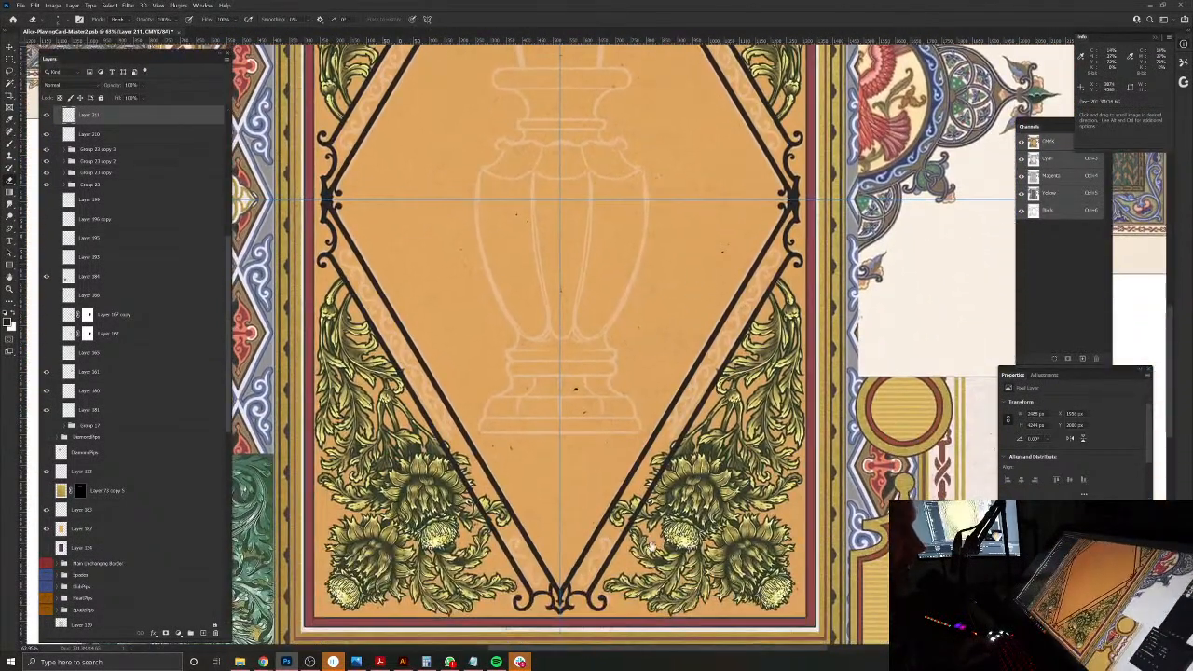
left_click_drag(683, 434, 746, 331)
left_click_drag(616, 487, 656, 497)
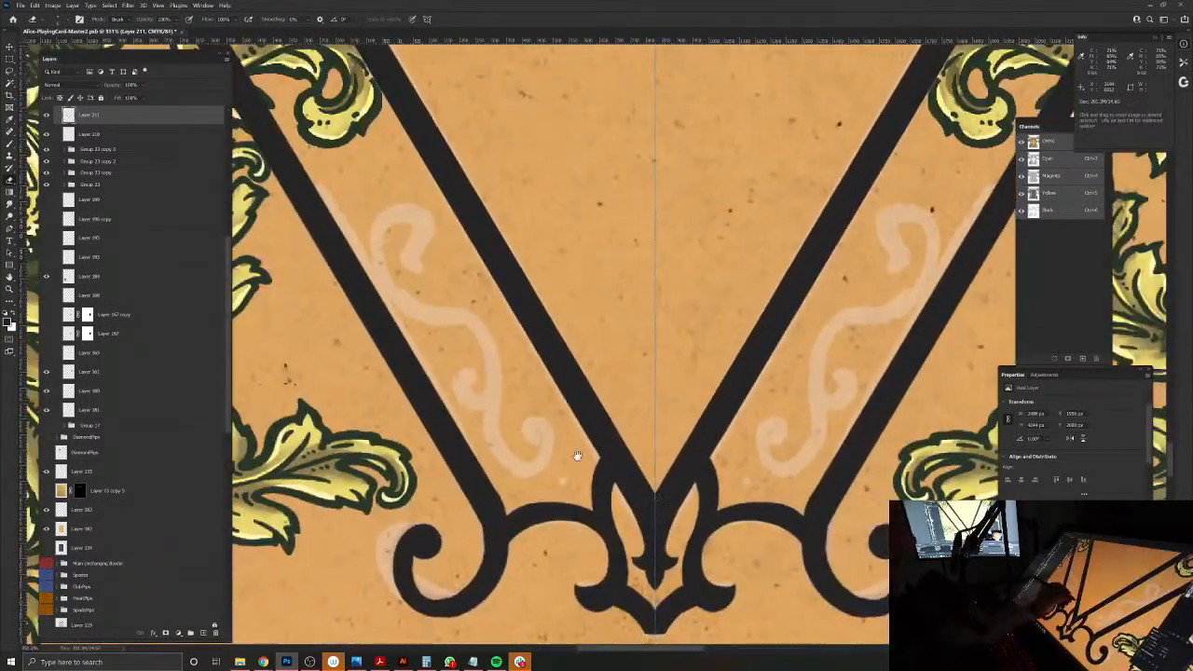
left_click_drag(590, 423, 524, 514)
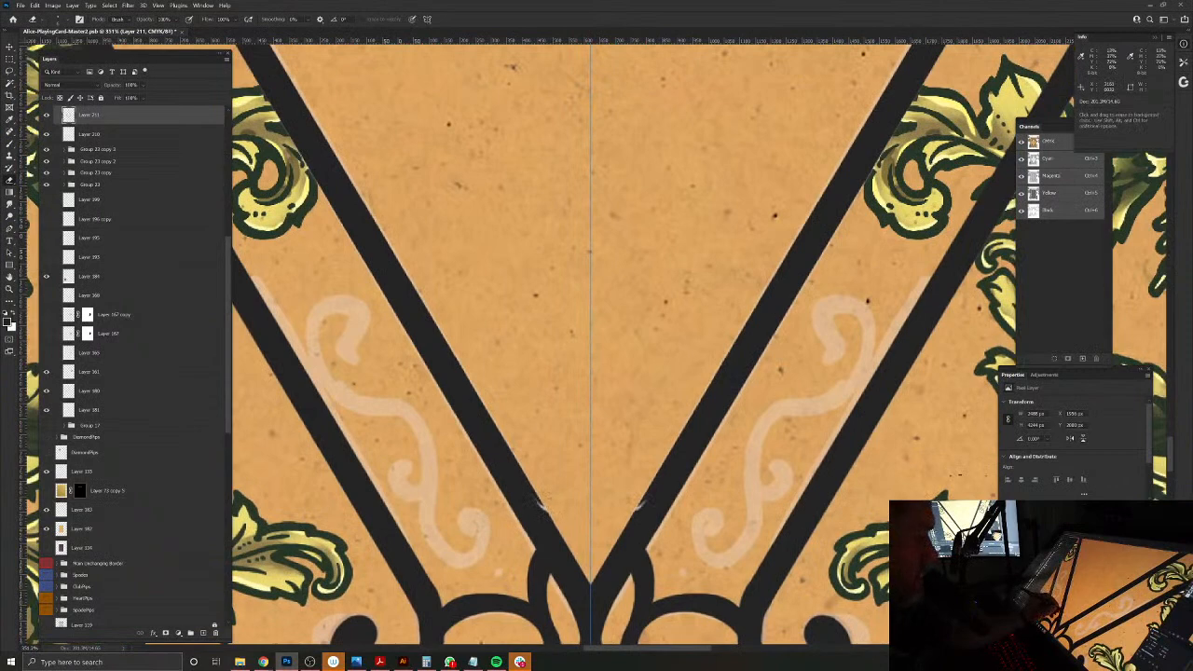
Step: Paint mirrored ball-ended curls on the inner bars above the bottom point, blending them into the bars and adding pointed barbs beneath
key("b")
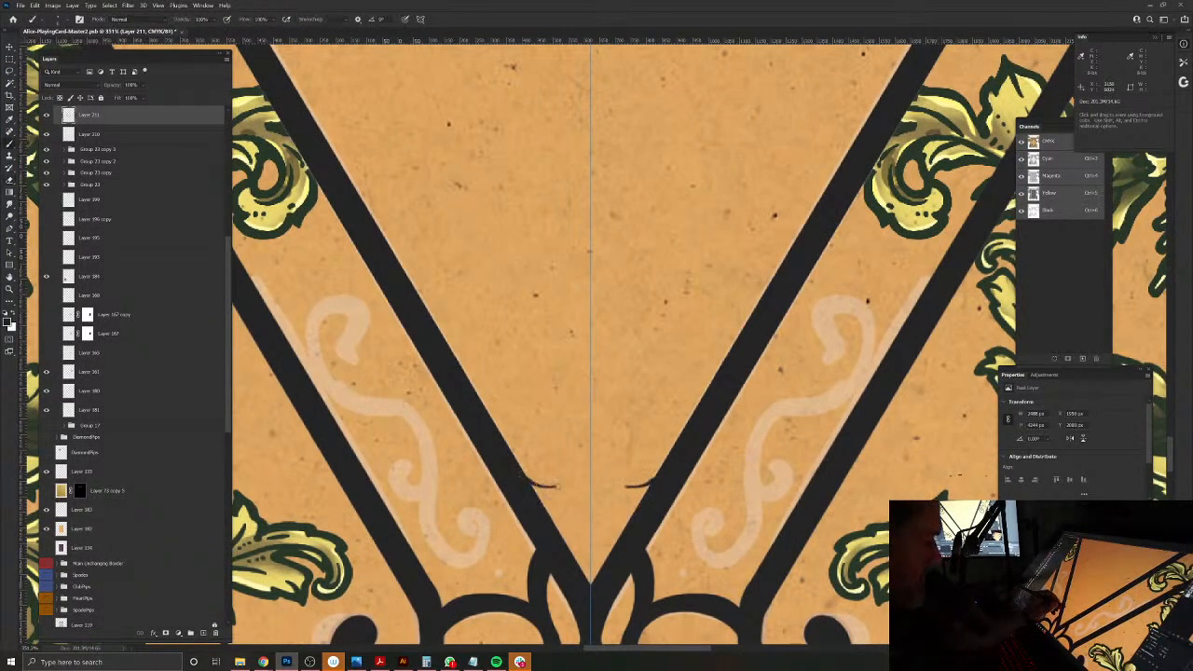
mouse_move(572, 449)
left_mouse_down()
mouse_move(548, 455)
mouse_move(560, 481)
mouse_move(573, 453)
mouse_move(558, 475)
mouse_move(555, 454)
mouse_move(561, 466)
left_mouse_up()
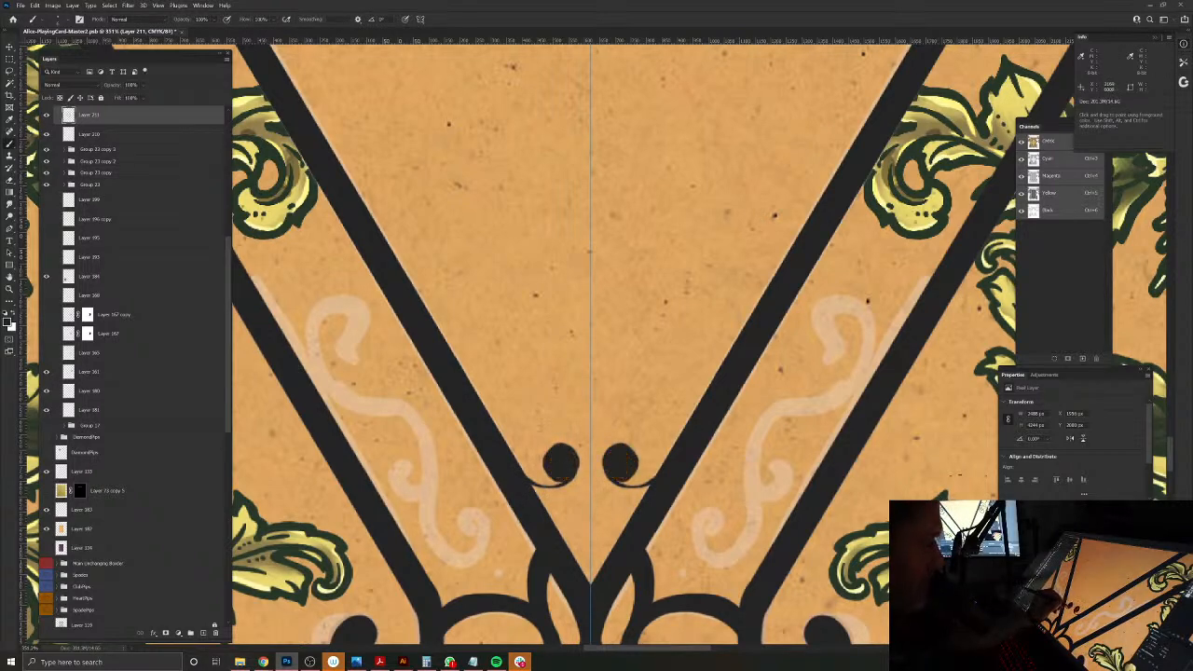
mouse_move(543, 483)
left_mouse_down()
mouse_move(562, 484)
mouse_move(525, 472)
left_mouse_up()
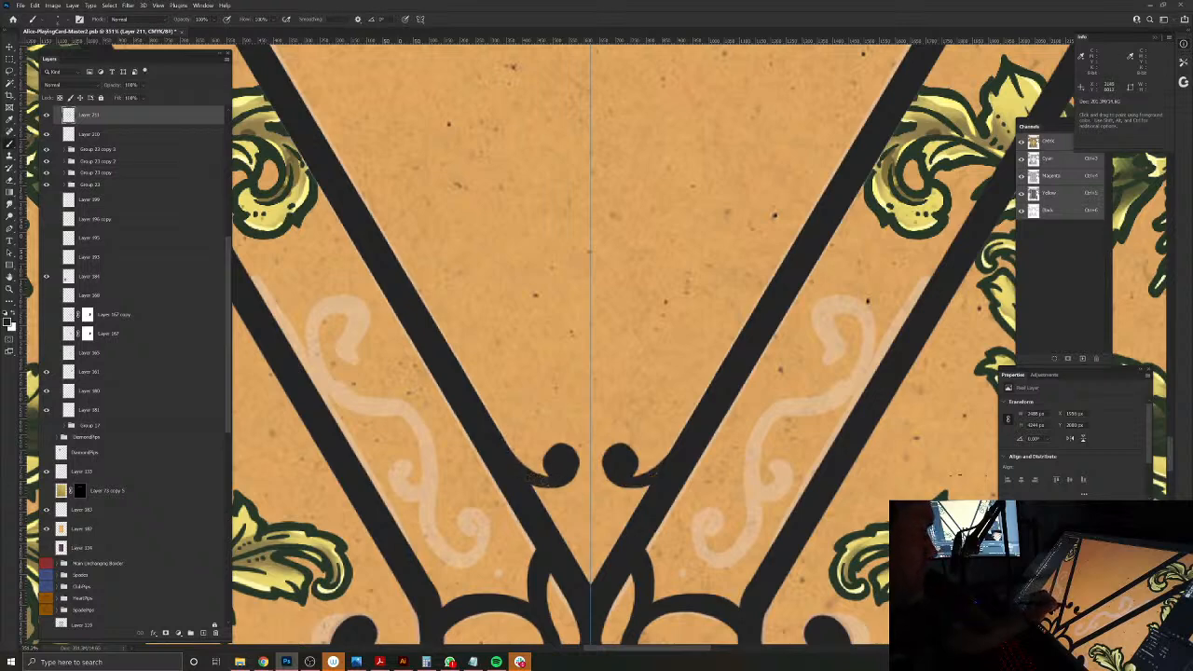
left_click_drag(528, 474, 511, 455)
left_click_drag(549, 474, 504, 441)
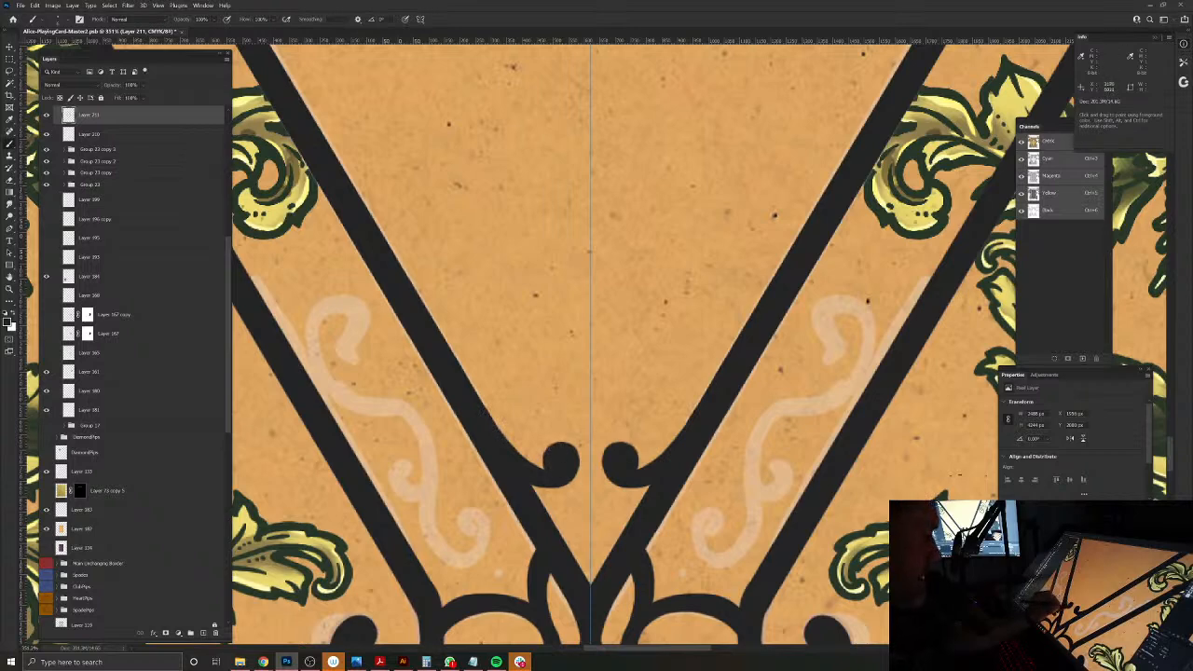
mouse_move(535, 486)
left_mouse_down()
mouse_move(571, 510)
mouse_move(592, 586)
mouse_move(569, 510)
mouse_move(543, 499)
mouse_move(572, 554)
mouse_move(558, 513)
mouse_move(547, 531)
left_mouse_up()
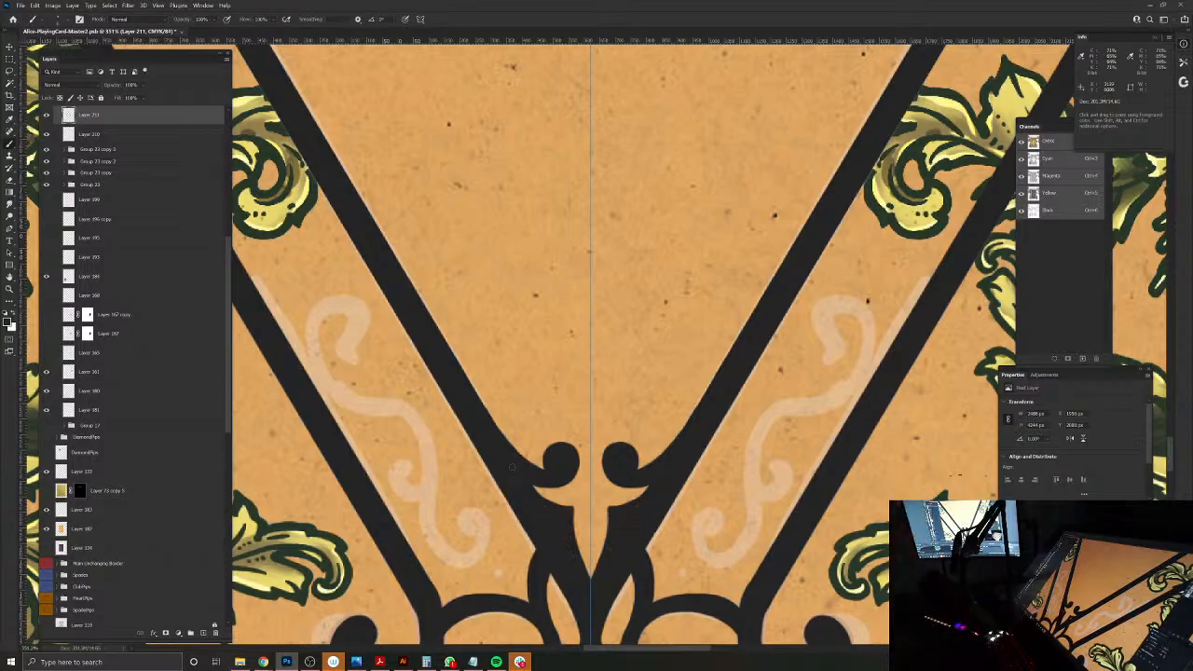
Step: Thicken the inner bars below the top ornament with mirrored angular shoulders where the linking curves meet them, and trim these with the Eraser
left_click_drag(682, 347, 559, 348)
left_click_drag(658, 281, 663, 394)
left_click_drag(641, 56, 650, 437)
left_click_drag(712, 110, 593, 310)
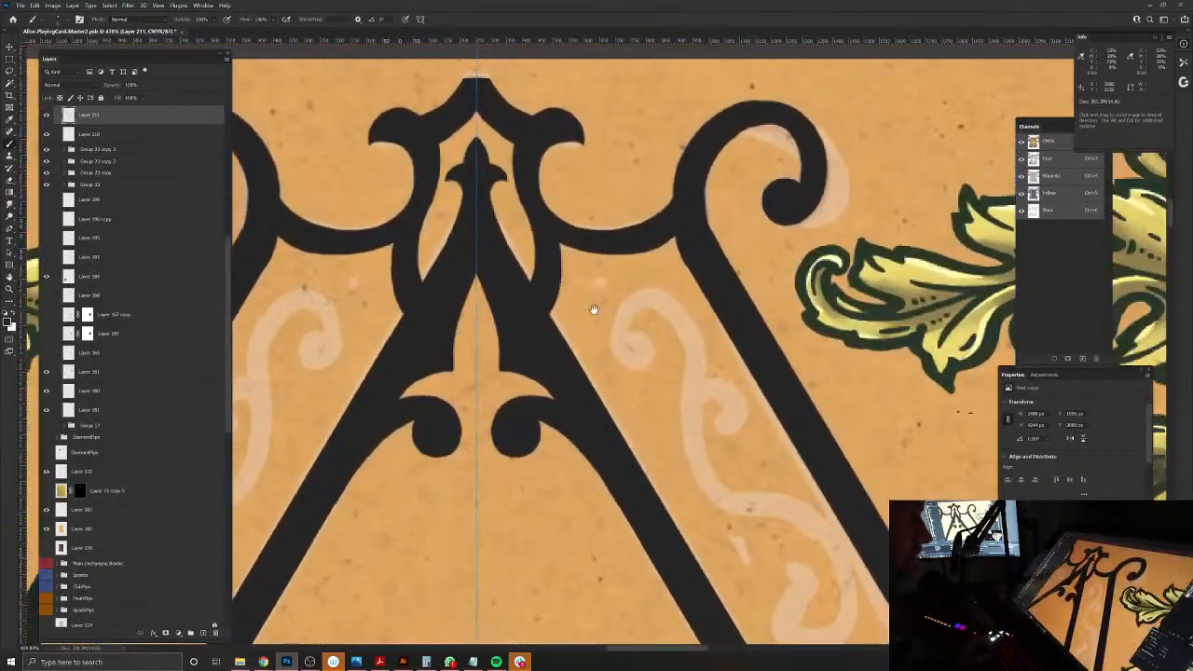
left_click_drag(549, 360, 509, 492)
left_click_drag(537, 455, 563, 541)
mouse_move(527, 452)
left_mouse_down()
mouse_move(534, 483)
mouse_move(510, 449)
left_mouse_up()
key("e")
left_click_drag(541, 456, 544, 492)
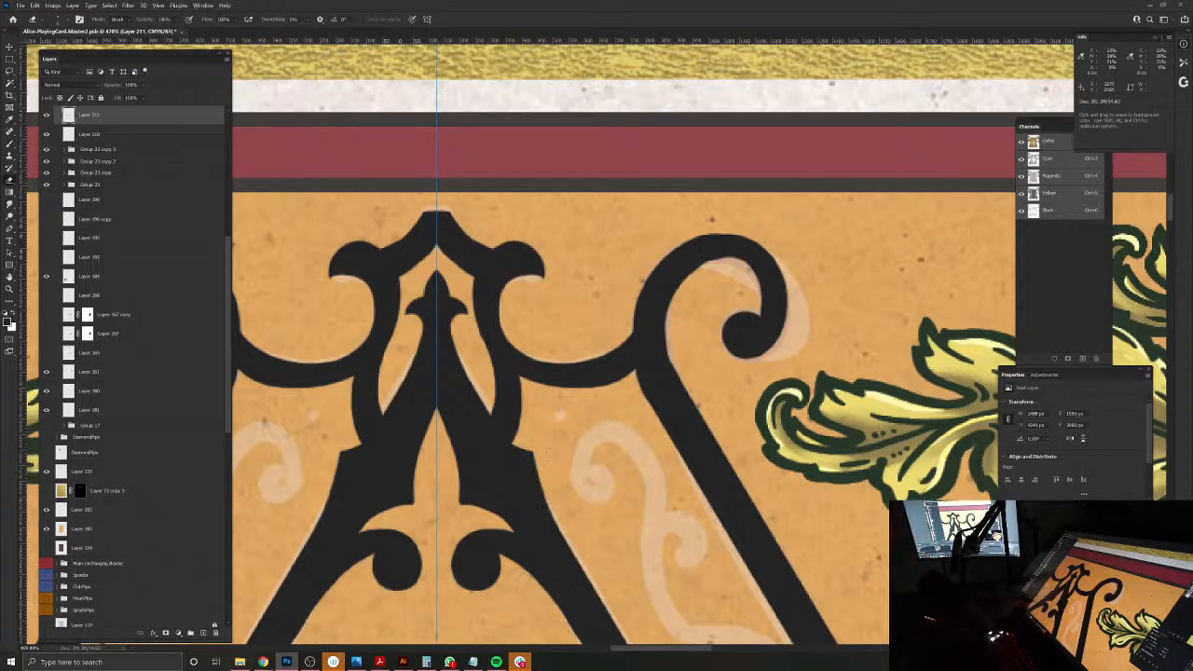
Step: Paint mirrored ball-ended curls with small barbs rising from the linking curves on both sides of the top ornament
scroll(606, 578, "down", 6)
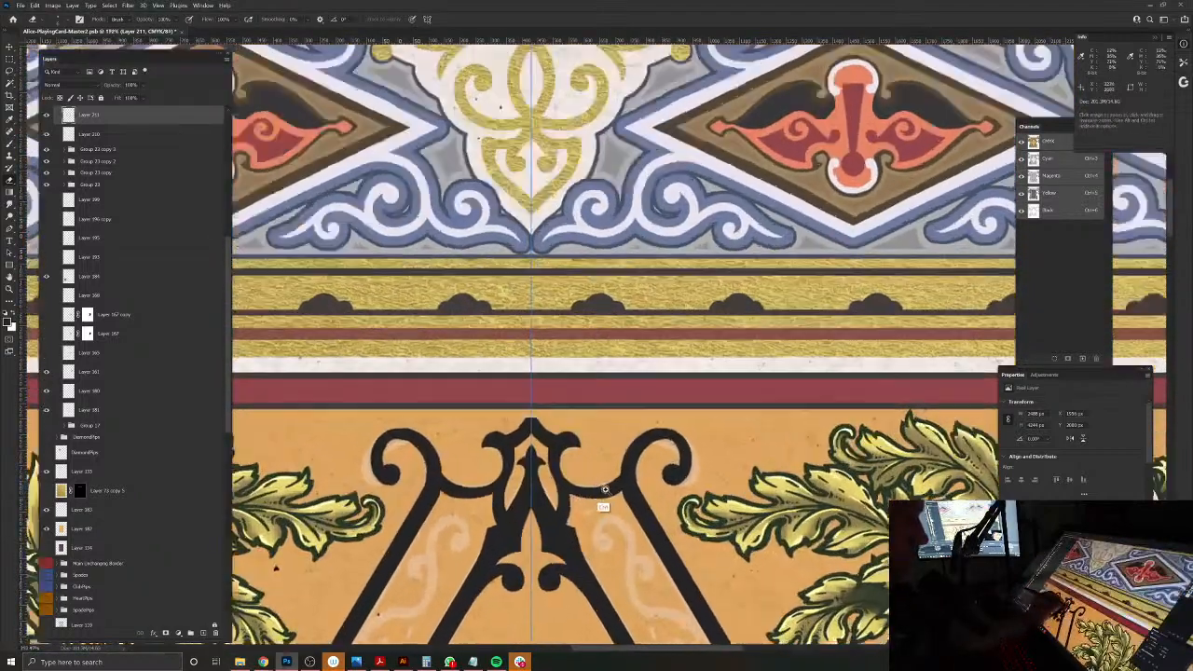
scroll(573, 492, "up", 5)
left_click_drag(608, 507, 589, 507)
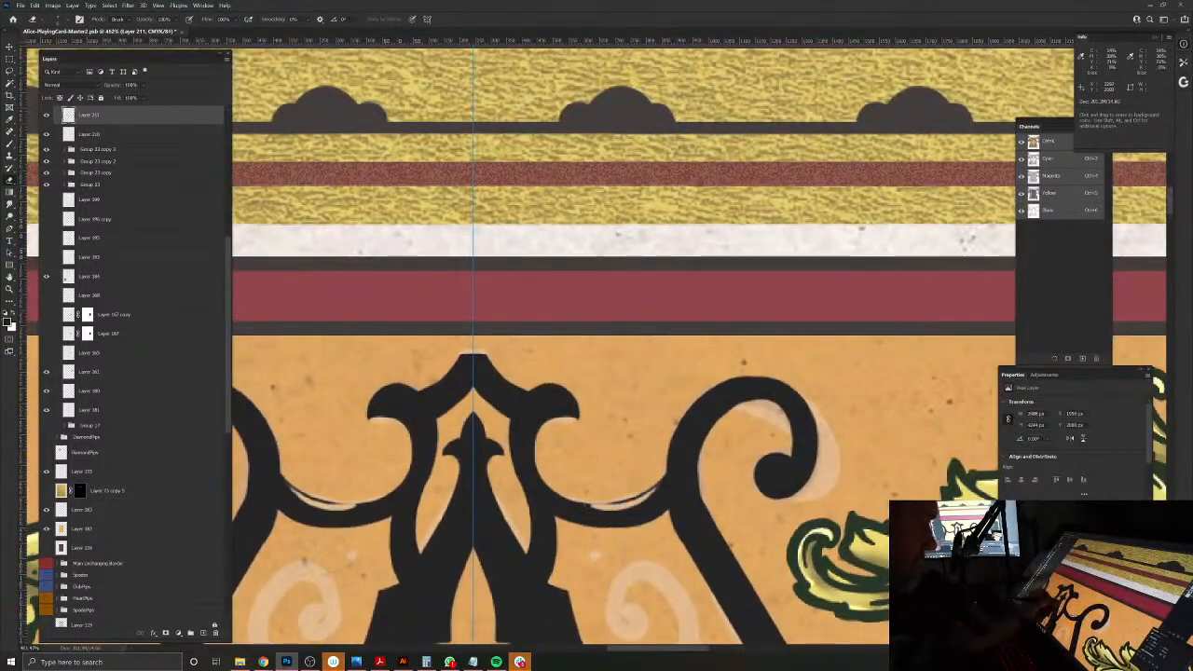
key("ctrl+z")
key("b")
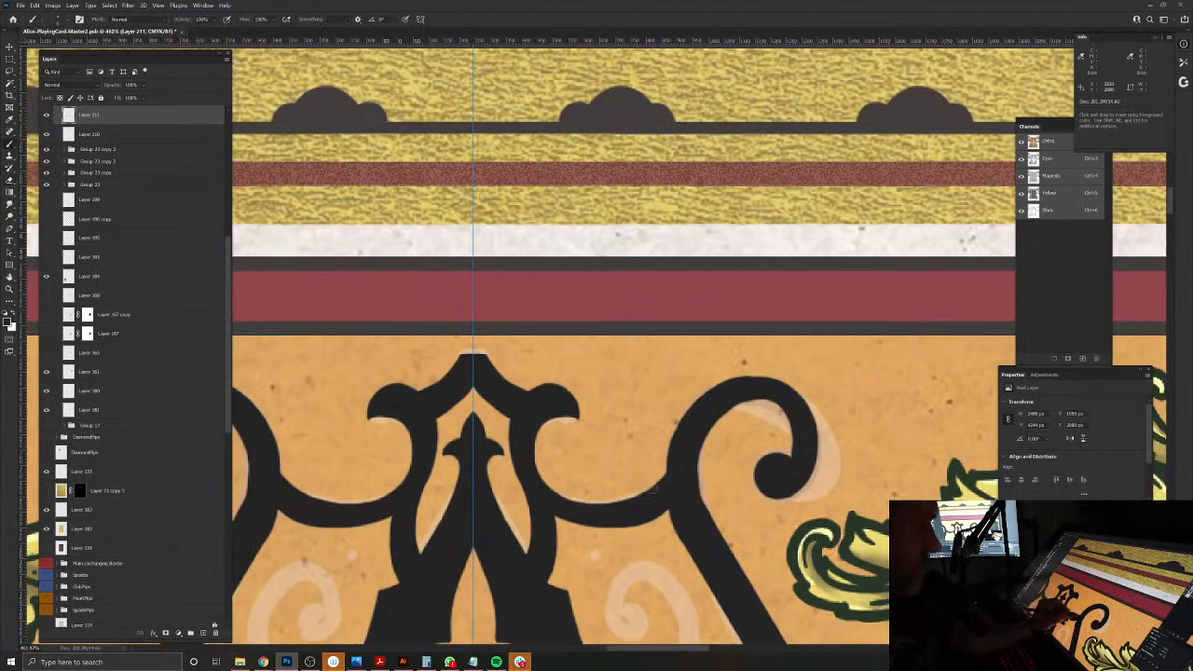
mouse_move(617, 502)
left_mouse_down()
mouse_move(584, 497)
mouse_move(571, 467)
mouse_move(579, 444)
mouse_move(602, 457)
mouse_move(587, 469)
mouse_move(583, 447)
mouse_move(587, 459)
left_mouse_up()
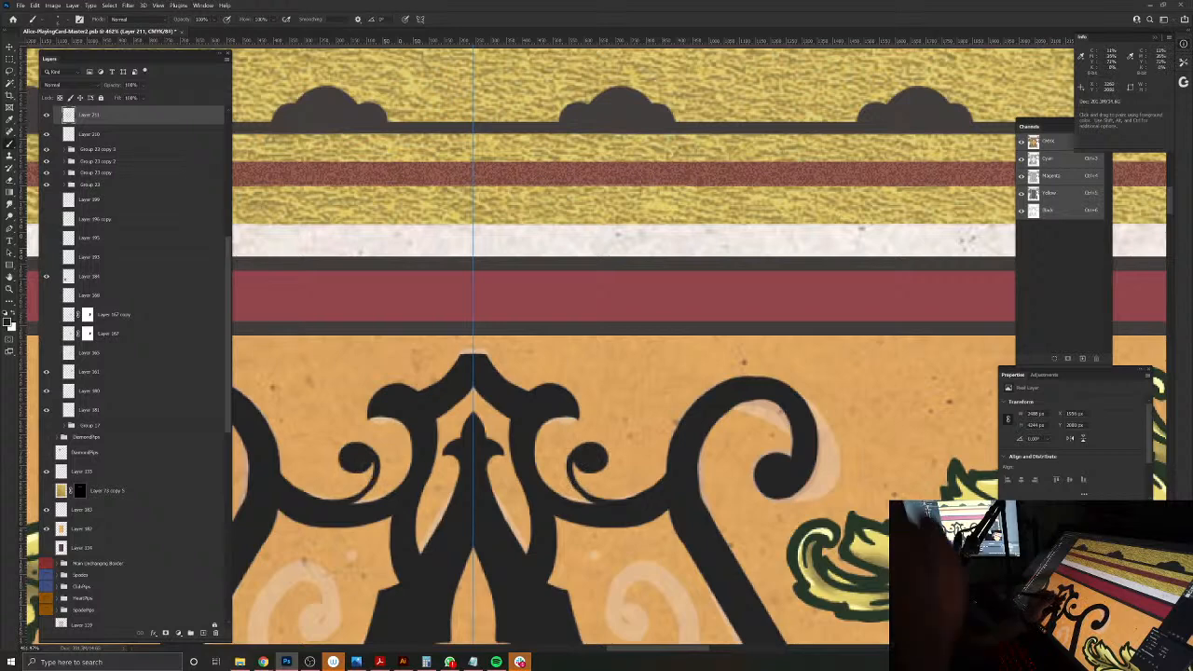
left_click_drag(584, 469, 589, 491)
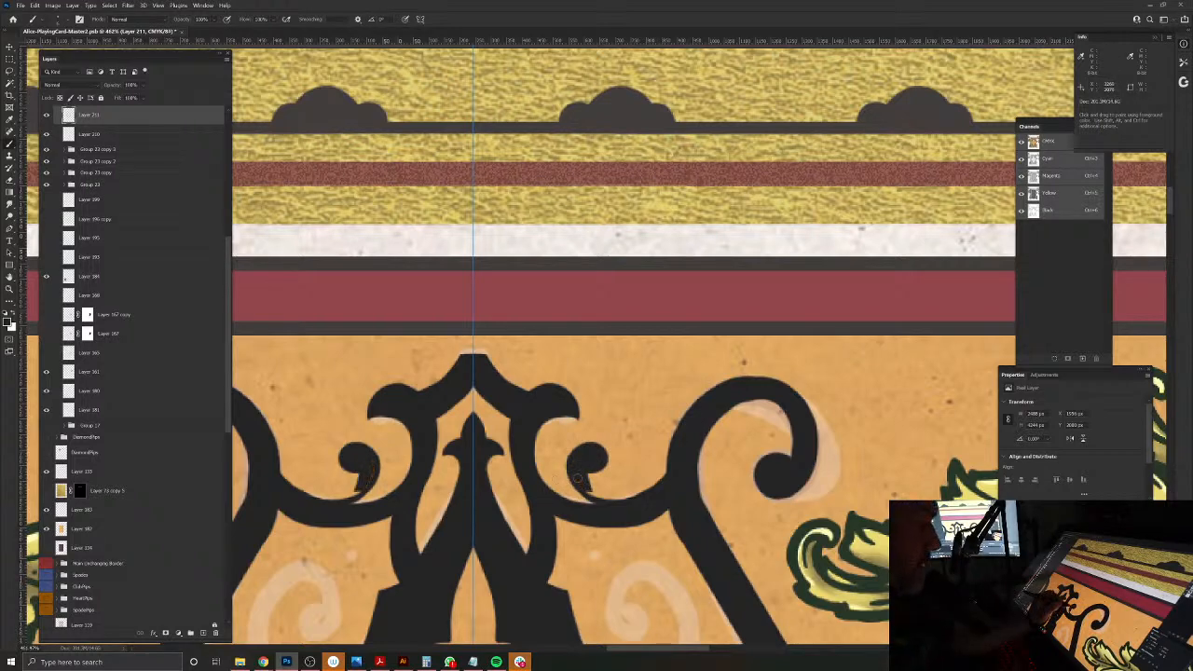
mouse_move(573, 455)
left_mouse_down()
mouse_move(592, 443)
mouse_move(603, 462)
mouse_move(587, 483)
mouse_move(613, 498)
mouse_move(660, 479)
left_mouse_up()
mouse_move(589, 495)
left_mouse_down()
mouse_move(569, 463)
mouse_move(584, 441)
mouse_move(602, 461)
left_mouse_up()
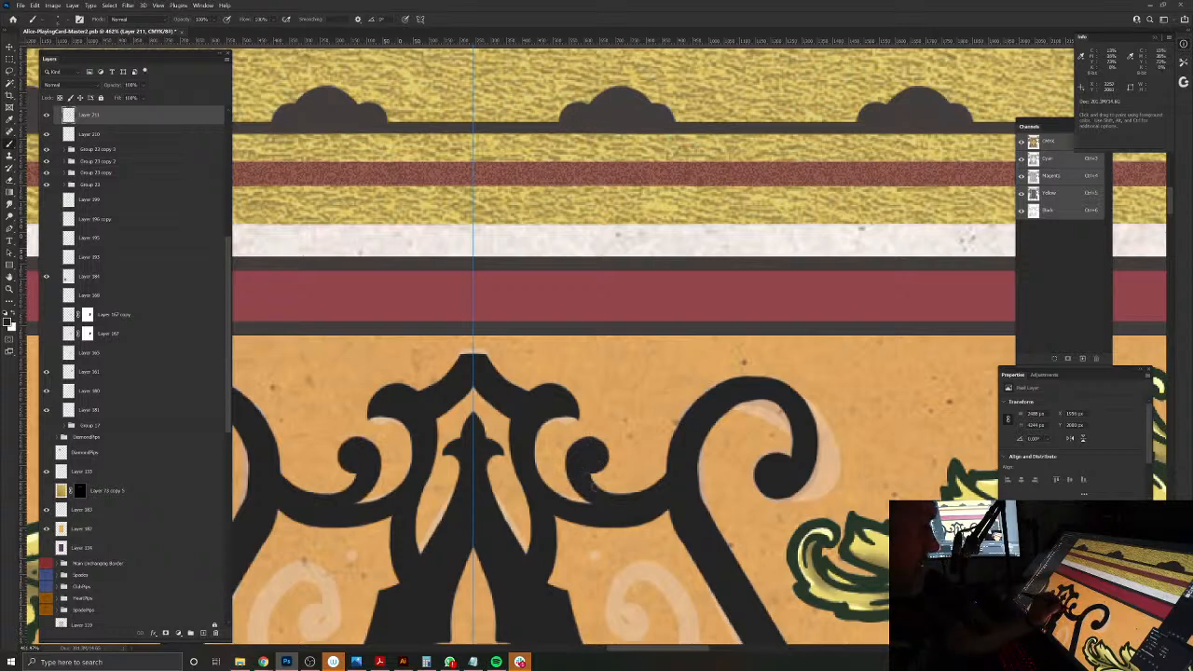
mouse_move(671, 456)
left_mouse_down()
mouse_move(658, 484)
mouse_move(609, 489)
mouse_move(670, 474)
left_mouse_up()
left_click_drag(593, 478, 617, 494)
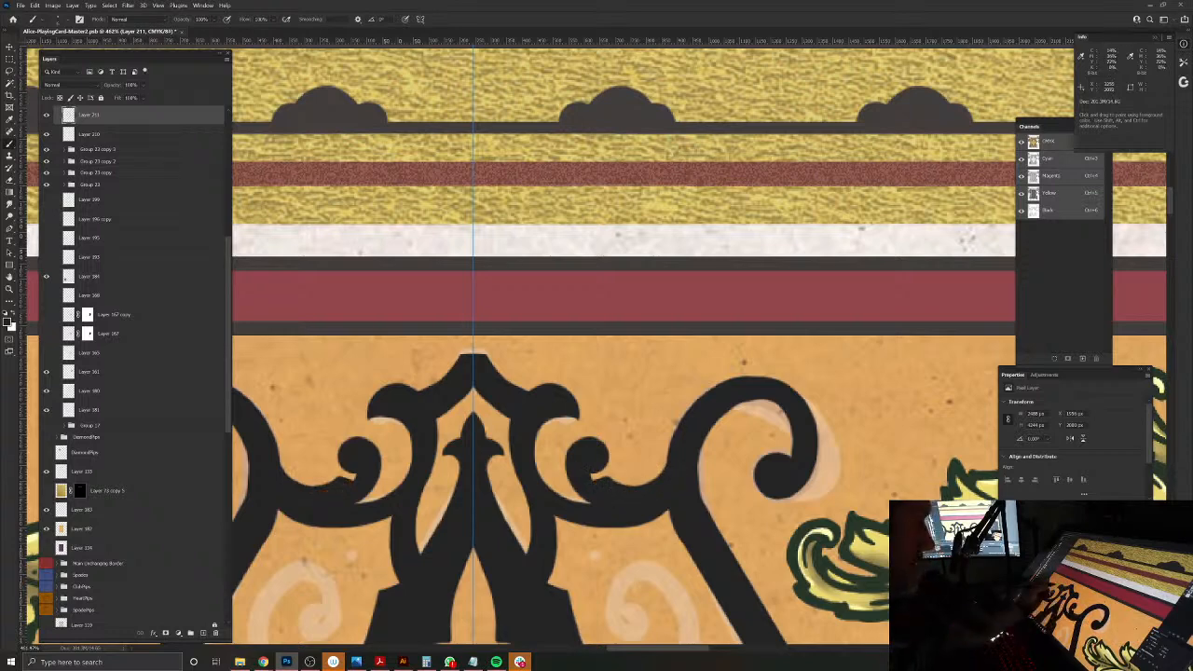
key("e")
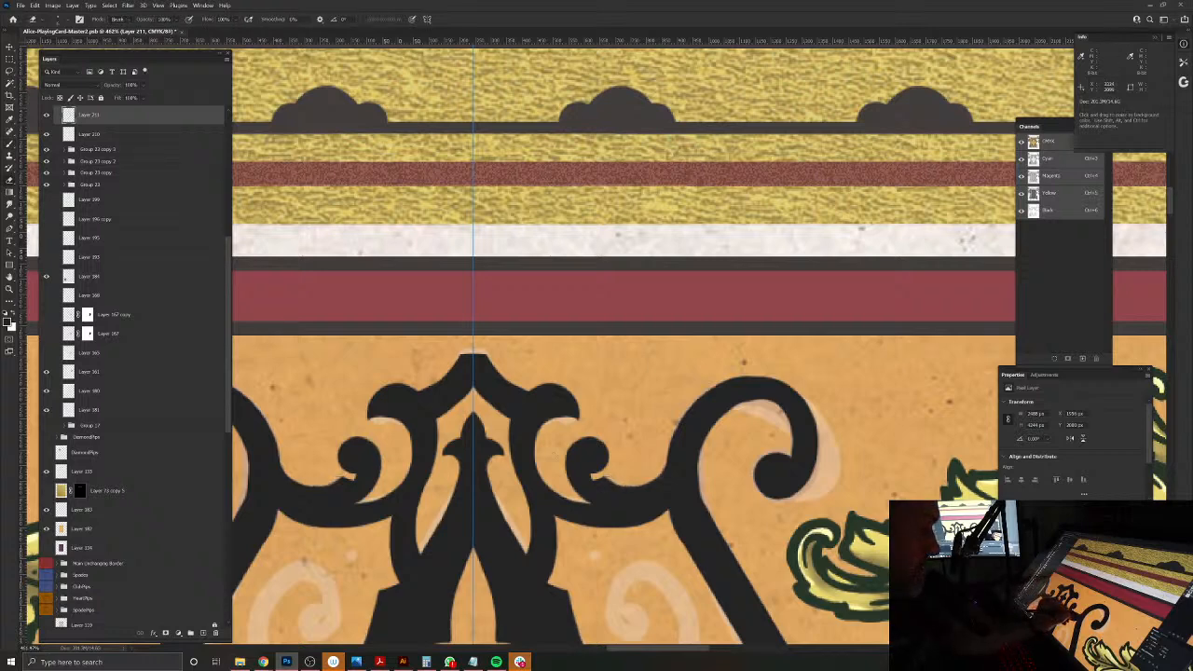
Step: Examine the whole inked diamond frame and its top ornament at several magnifications against the thistles and surrounding border
left_click(621, 421, "alt")
left_click_drag(607, 485, 621, 367)
left_click_drag(691, 487, 700, 434)
left_click(706, 405, "alt")
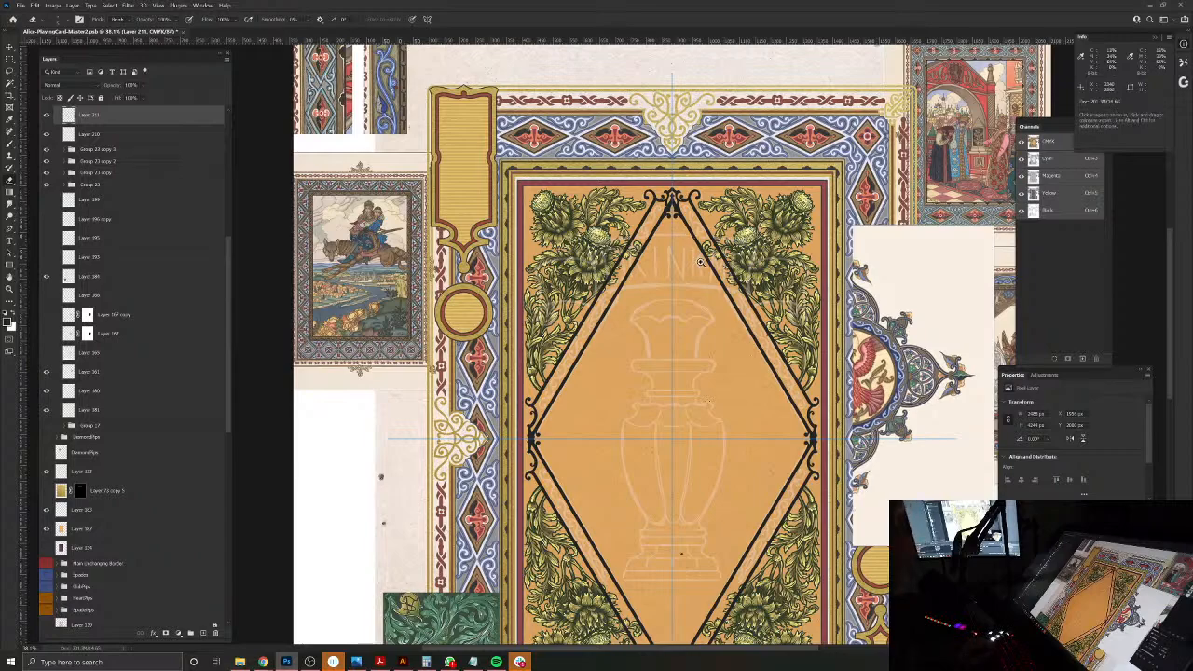
left_click_drag(659, 226, 642, 380)
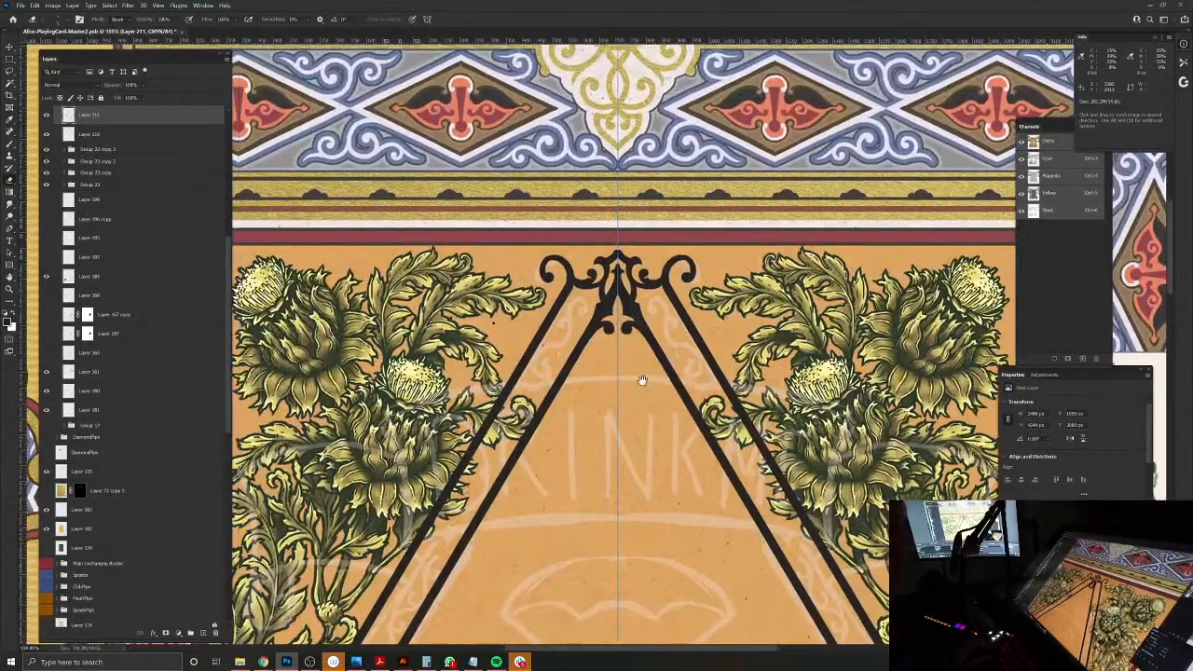
left_click_drag(657, 305, 704, 318)
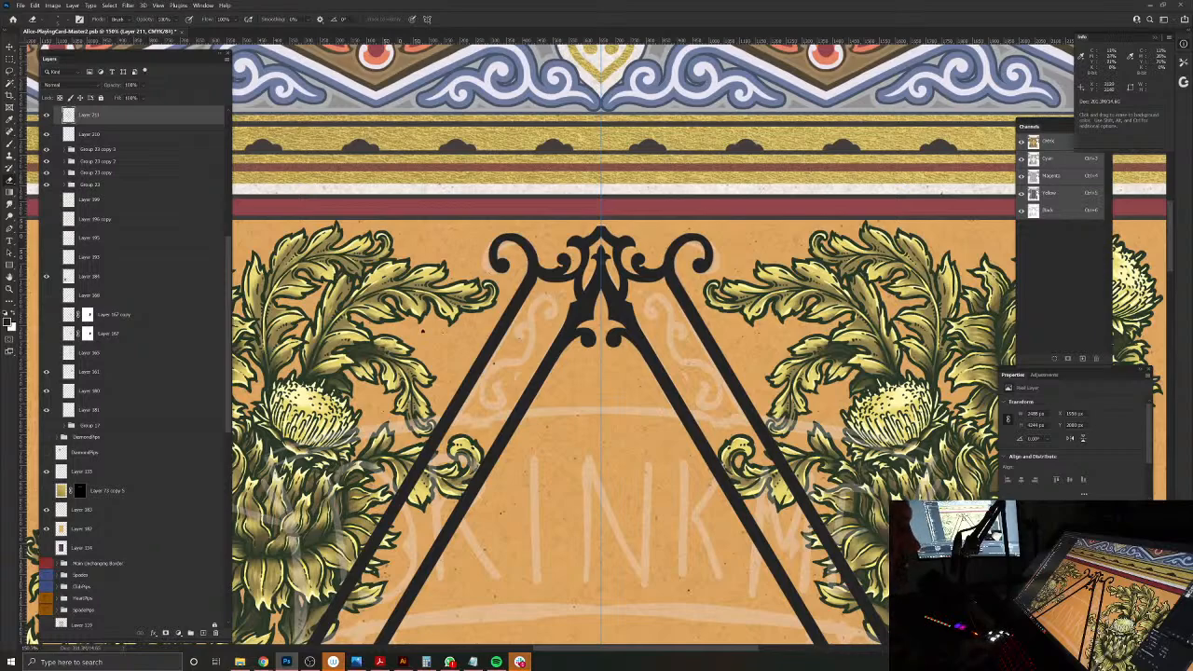
left_click_drag(692, 361, 633, 365)
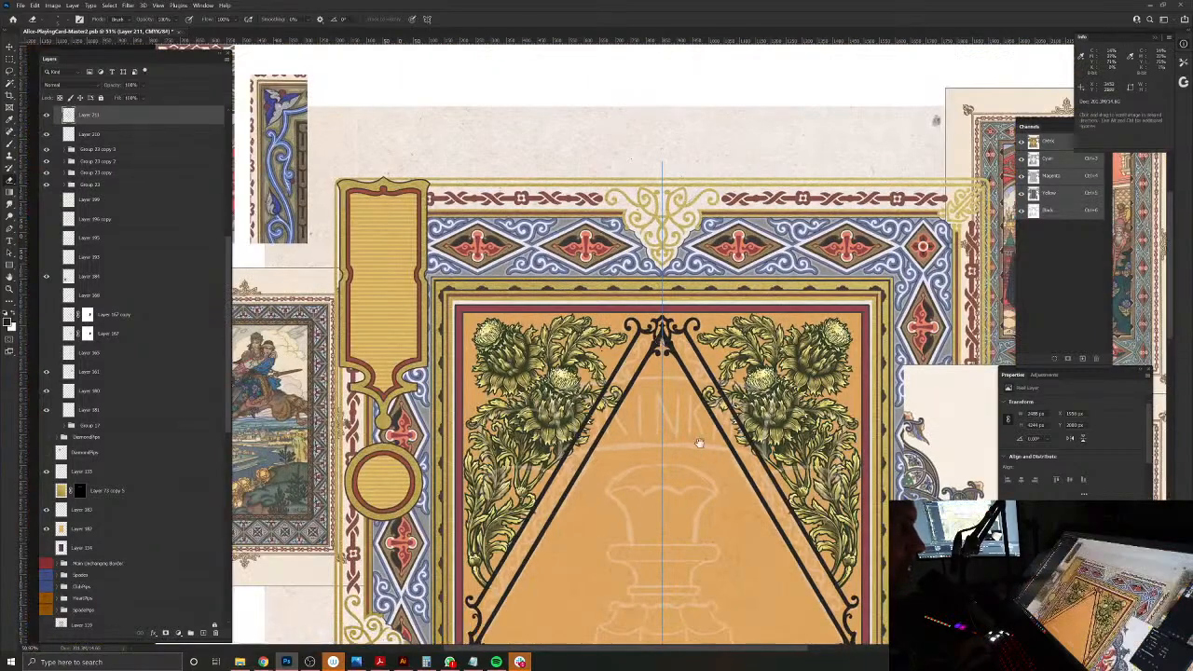
left_click_drag(702, 453, 655, 319)
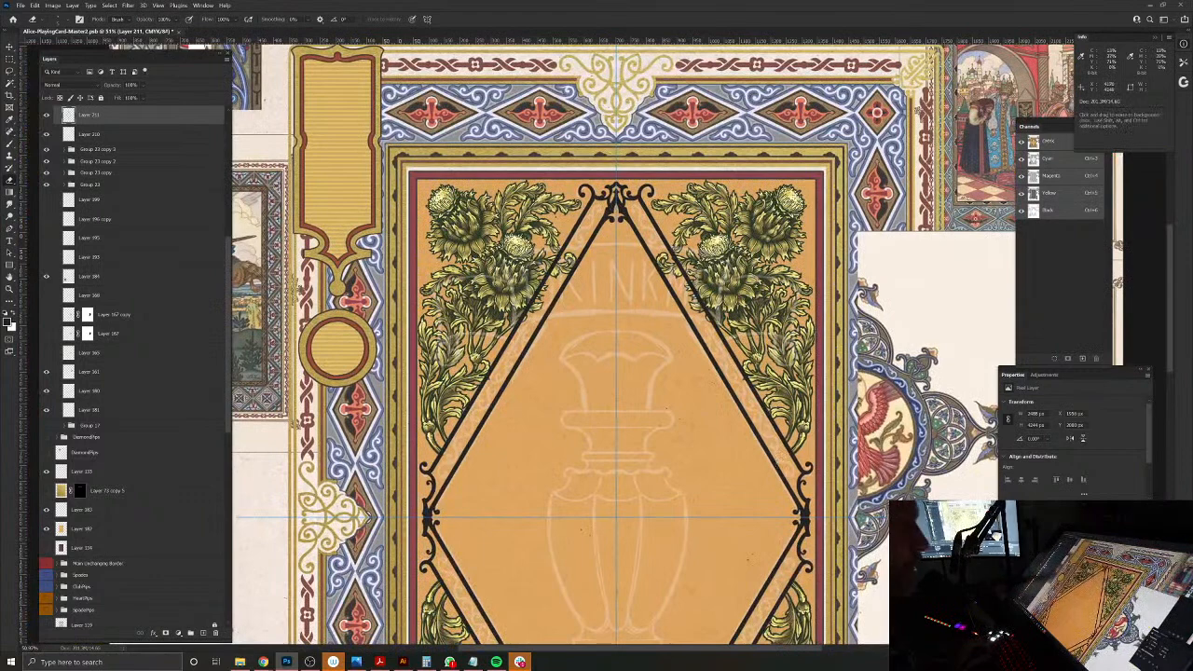
left_click_drag(680, 498, 669, 358)
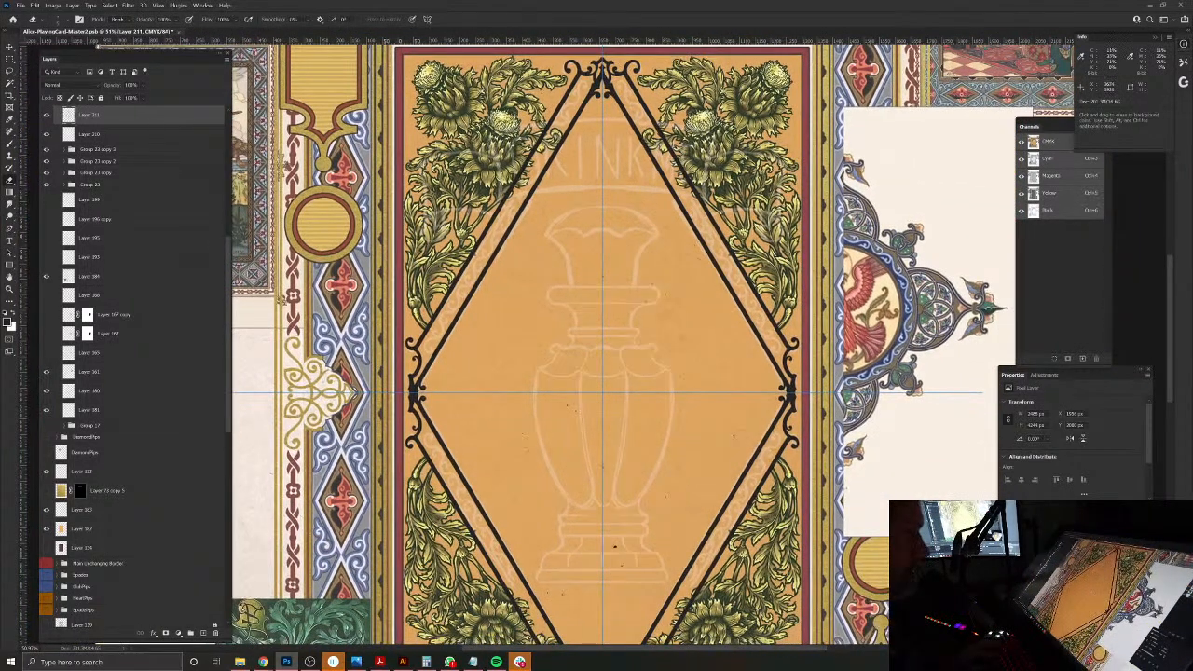
Step: Load the inked frame on Layer 211 as a selection and, with that layer hidden, add a new empty layer above it
key("v")
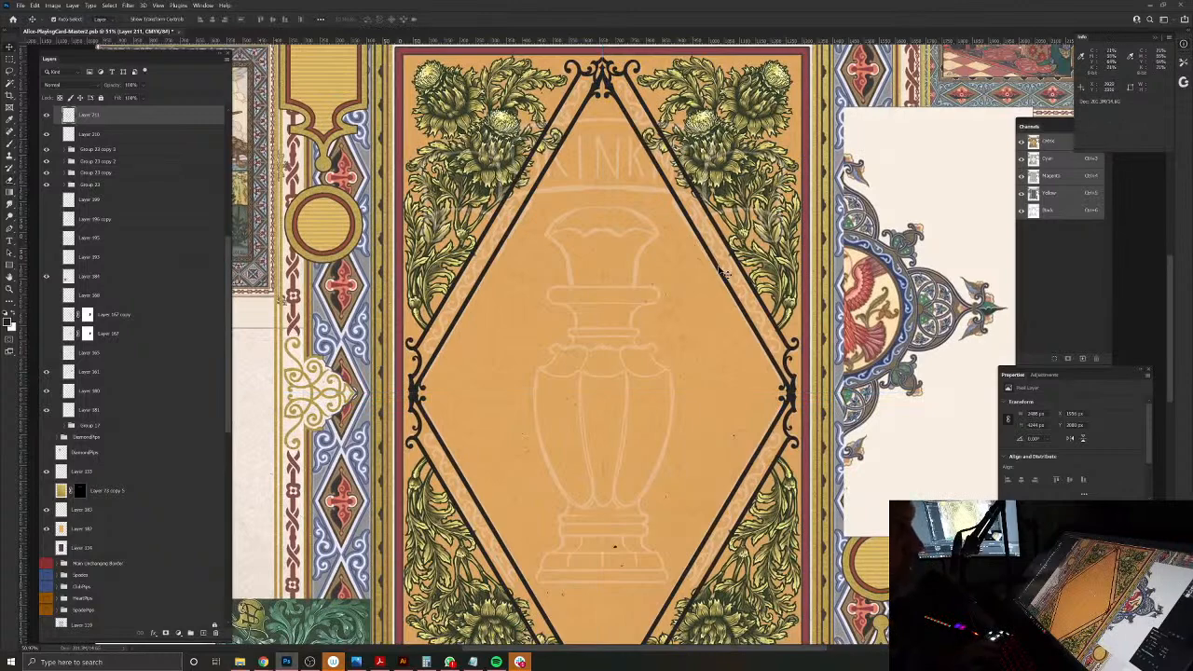
left_click(69, 119, "ctrl")
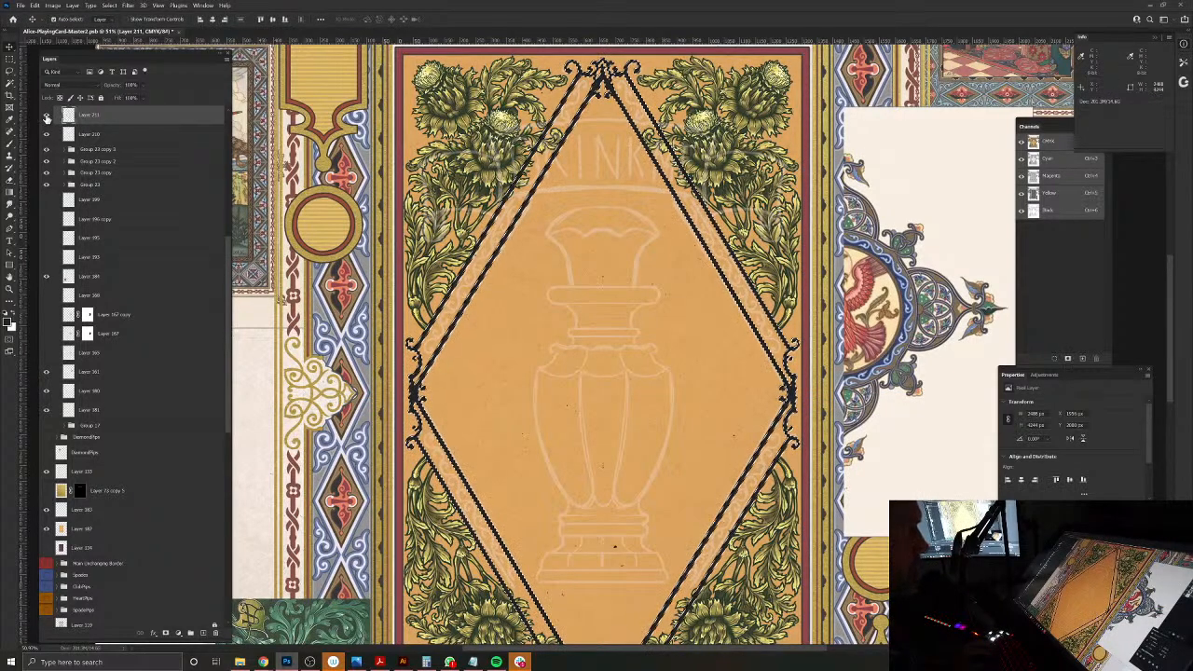
left_click(46, 116)
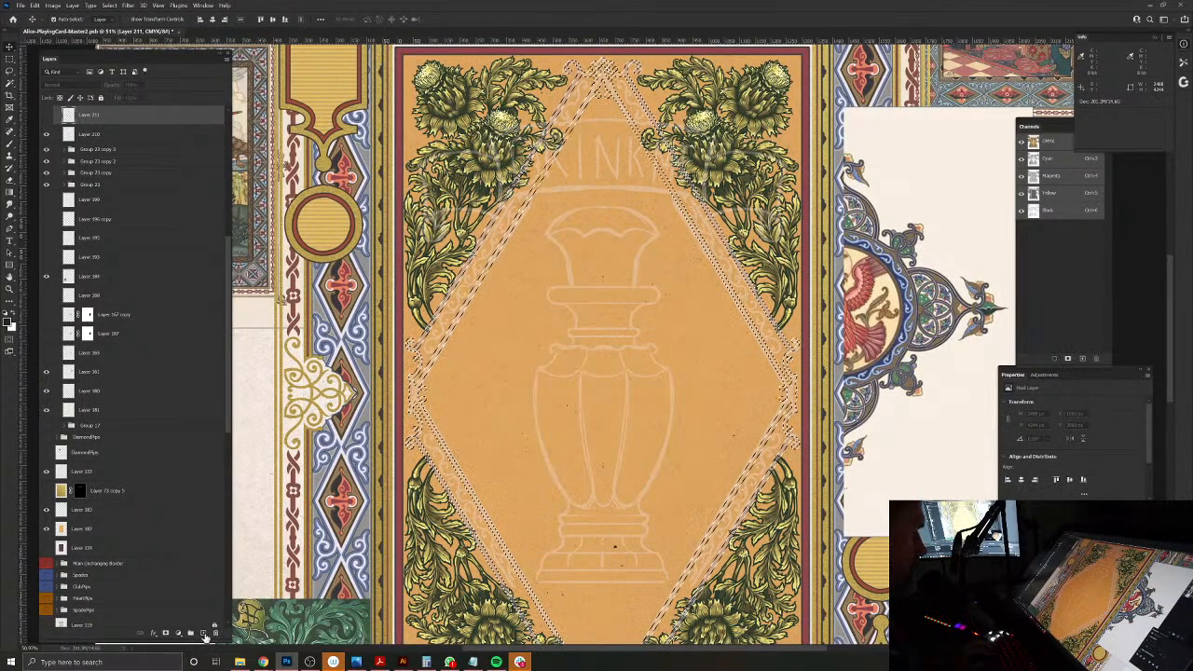
left_click(204, 635)
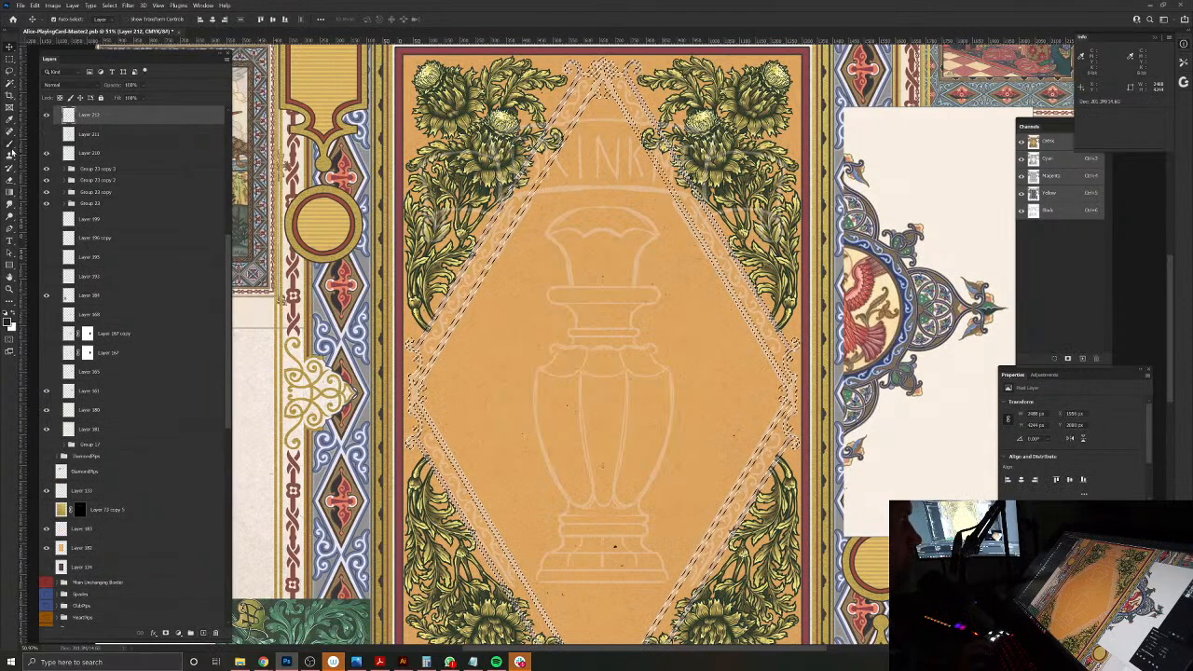
Step: Set the foreground colour to a pale lilac based on a sample from the patterned reference artwork beside the card
left_click(8, 318)
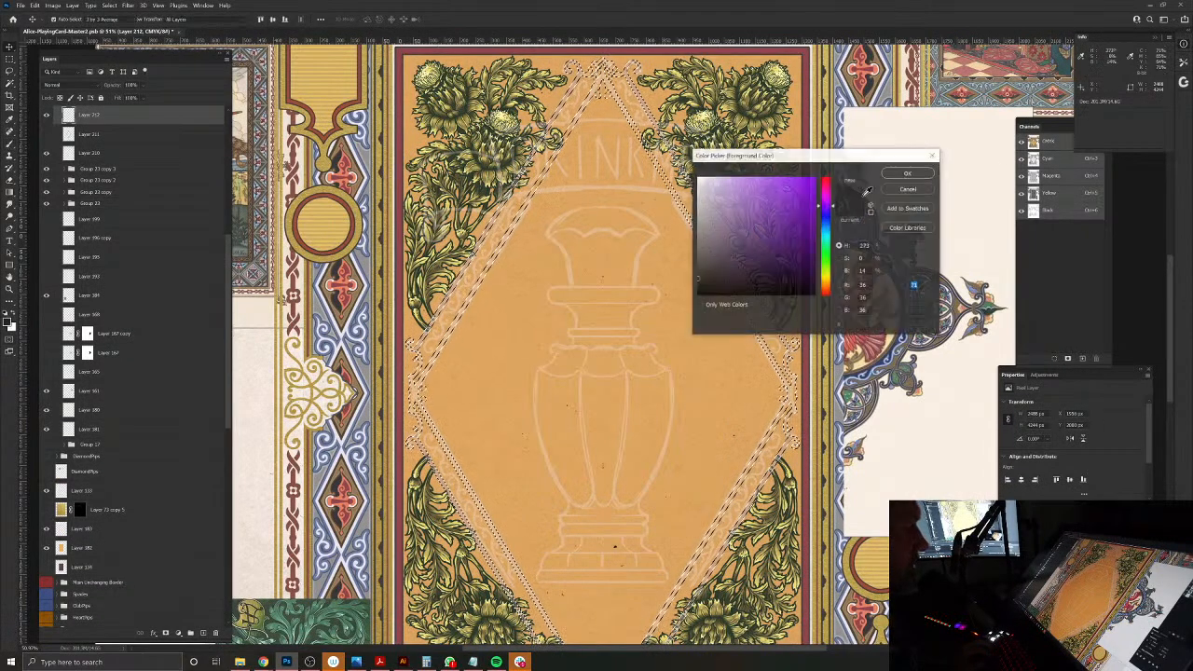
scroll(925, 406, "up", 5)
left_click_drag(848, 489, 842, 496)
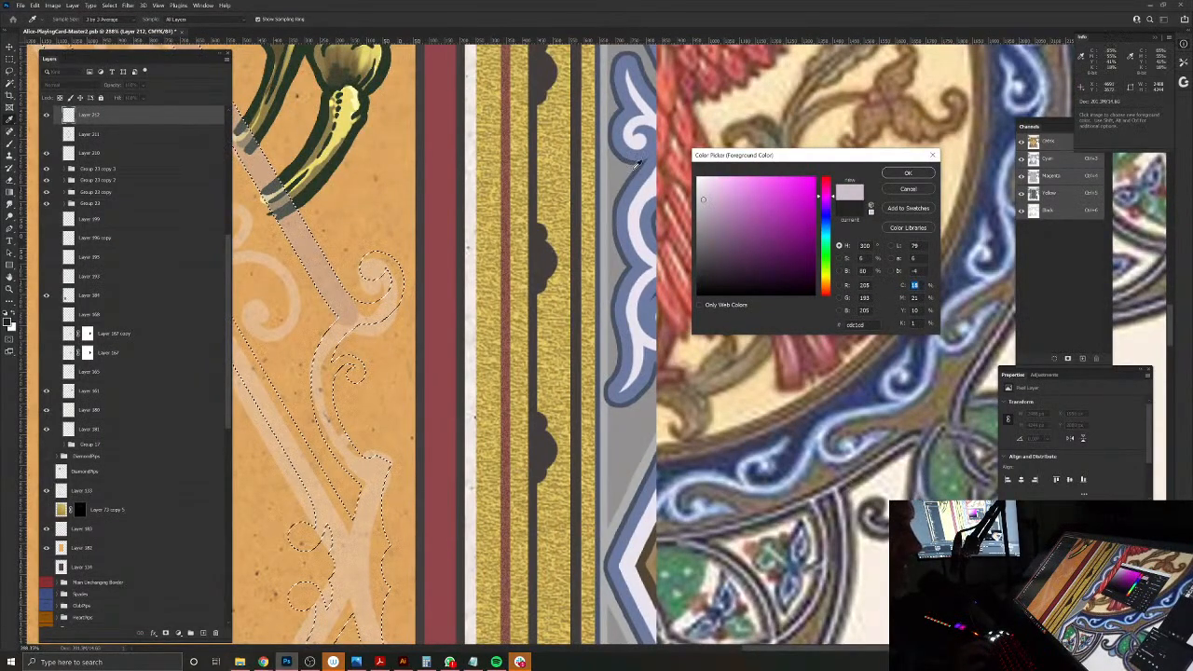
left_click_drag(702, 199, 724, 192)
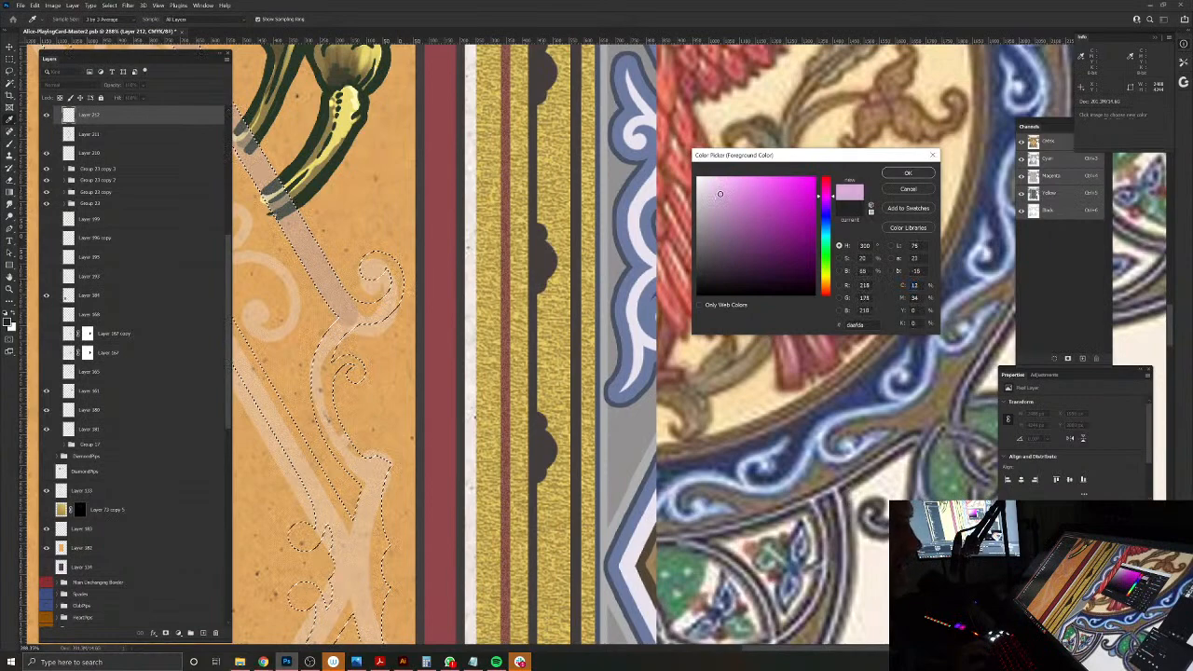
left_click(914, 175)
Step: Fill the diamond frame selection on the new layer with the pale lilac and clear the selection
left_click_drag(637, 306, 400, 7)
left_click_drag(401, 8, 605, 162)
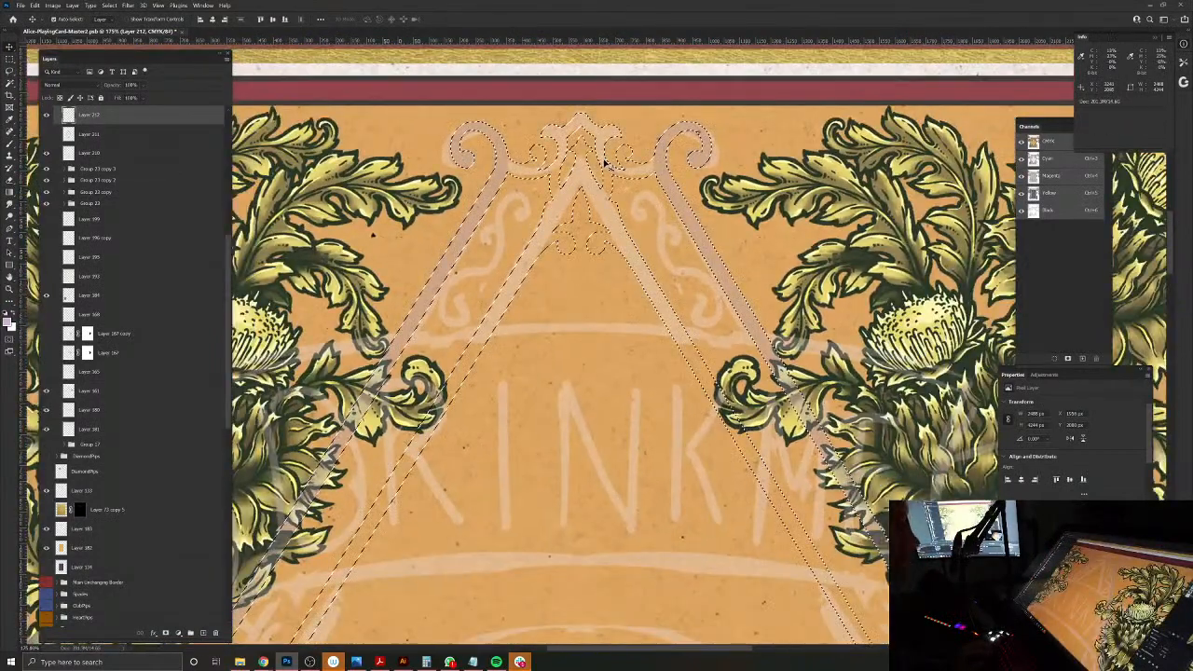
key("alt+BackSpace")
key("ctrl+d")
left_click_drag(792, 340, 792, 341)
left_click_drag(864, 439, 715, 410)
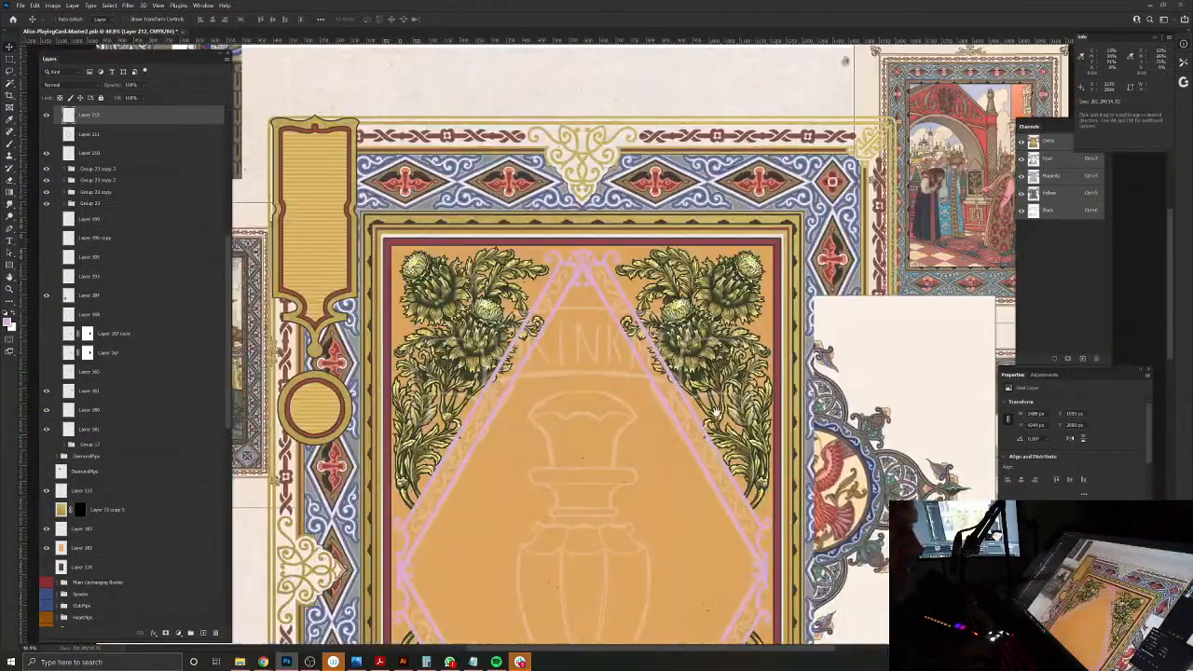
left_click_drag(623, 271, 663, 297)
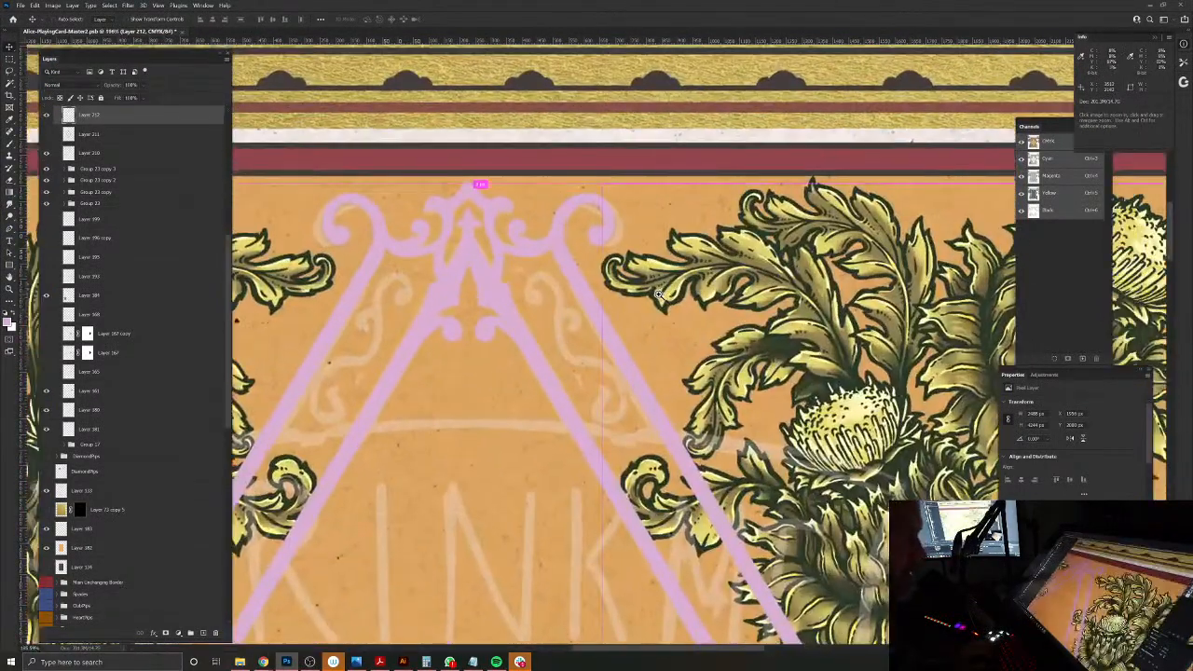
Step: Lower the saturation of the lilac frame slightly with a Hue/Saturation adjustment
key("u")
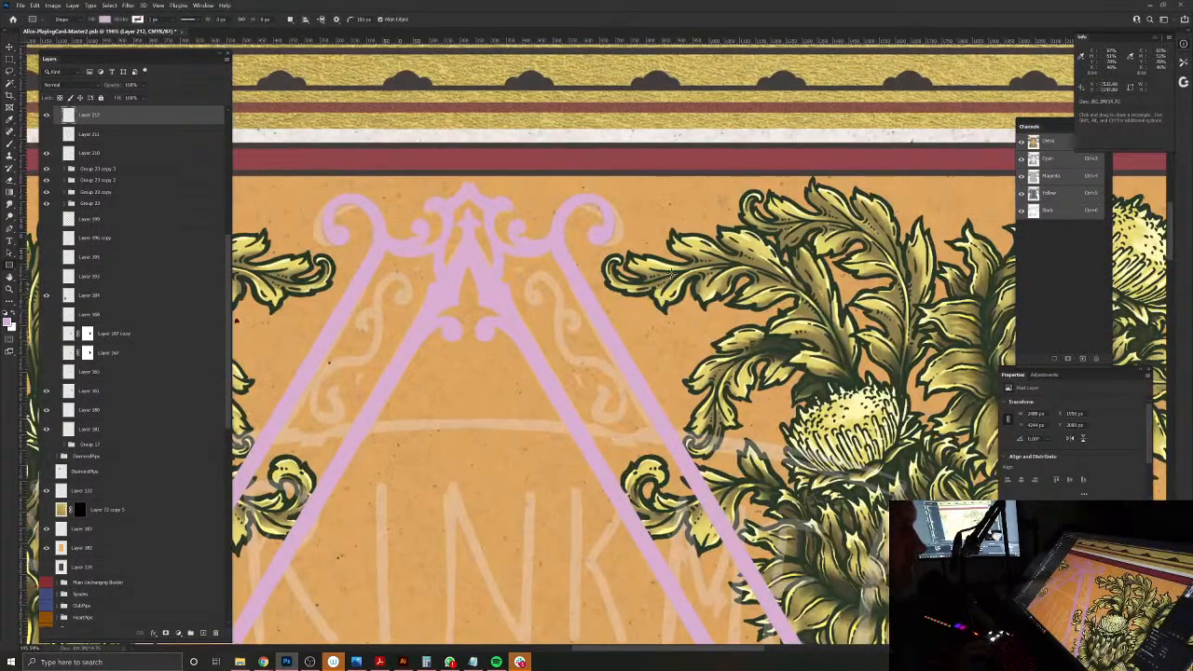
key("ctrl+u")
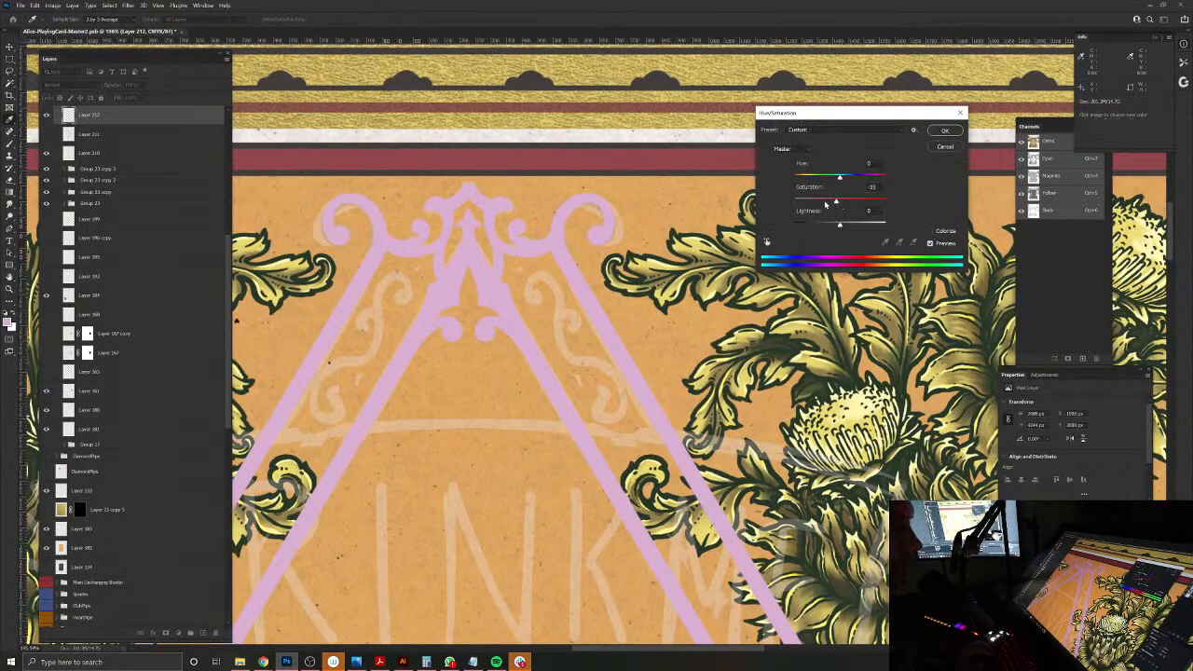
left_click(818, 203)
left_click_drag(825, 204, 832, 204)
left_click(943, 132)
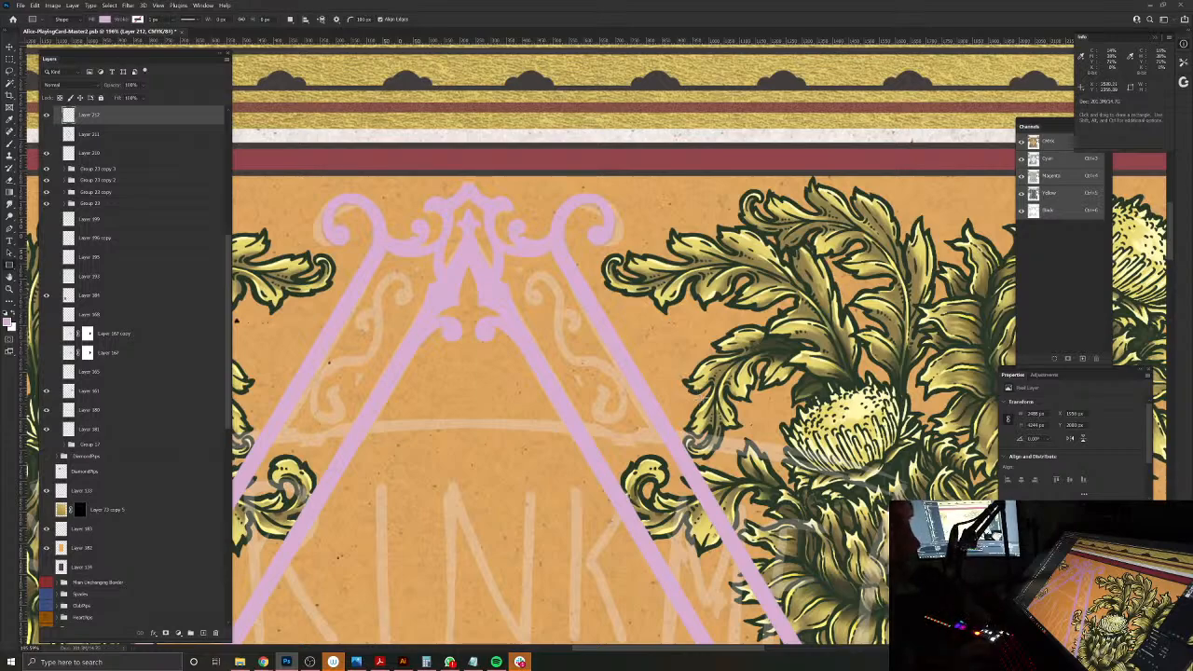
Step: Add a Stroke layer style positioned outside the lilac diamond frame
left_click_drag(638, 442, 550, 452)
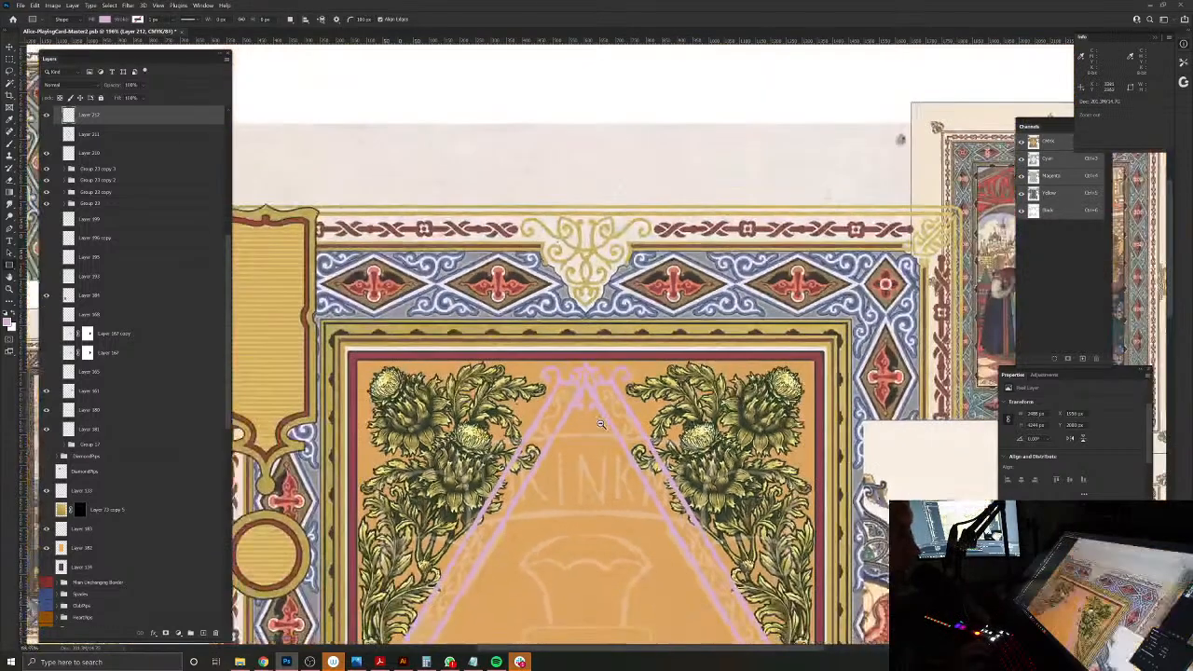
left_click_drag(615, 470, 638, 185)
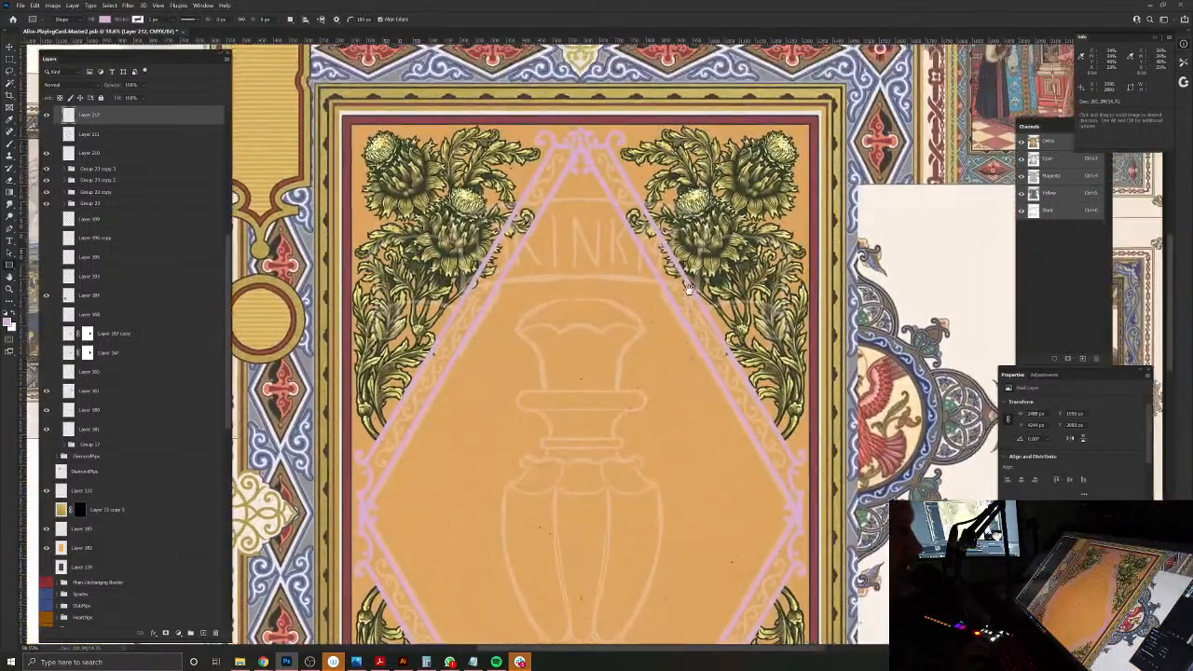
left_click_drag(714, 246, 687, 289)
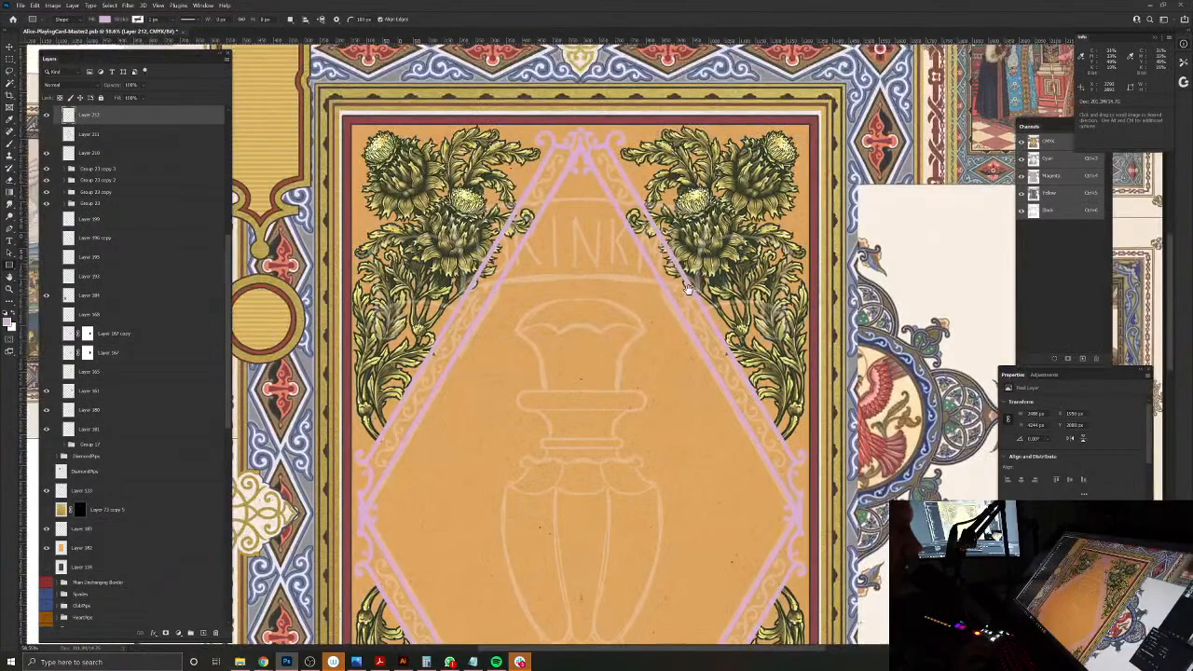
left_click_drag(610, 145, 617, 185)
left_click_drag(659, 344, 663, 328)
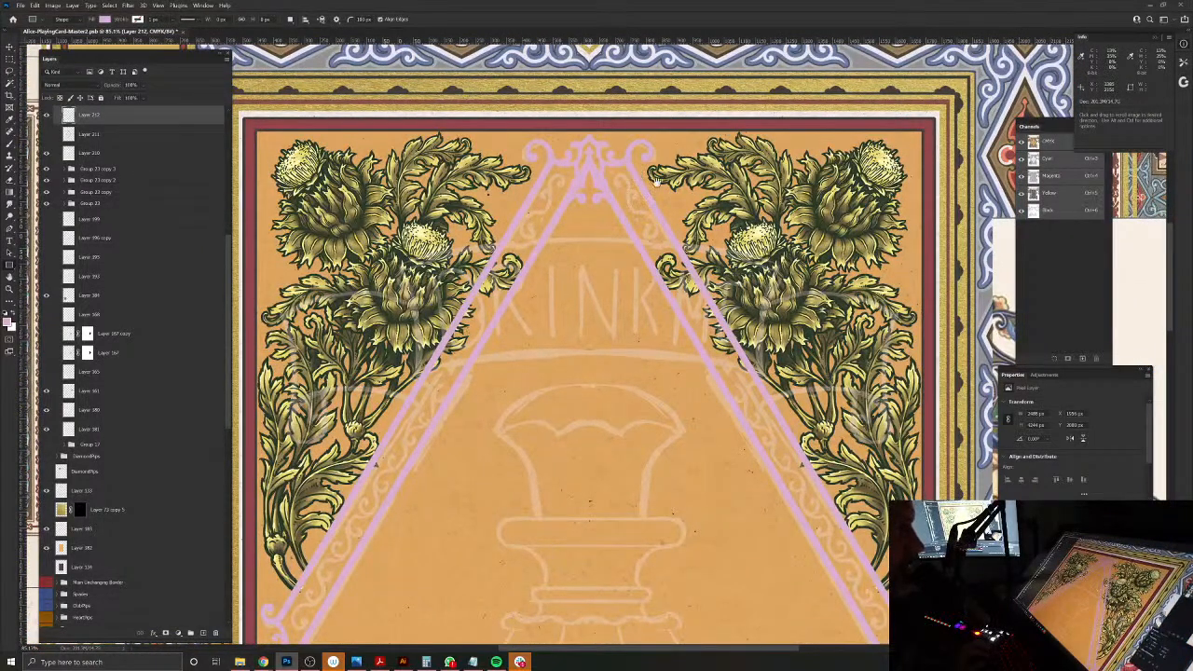
left_click(73, 6)
mouse_move(95, 92)
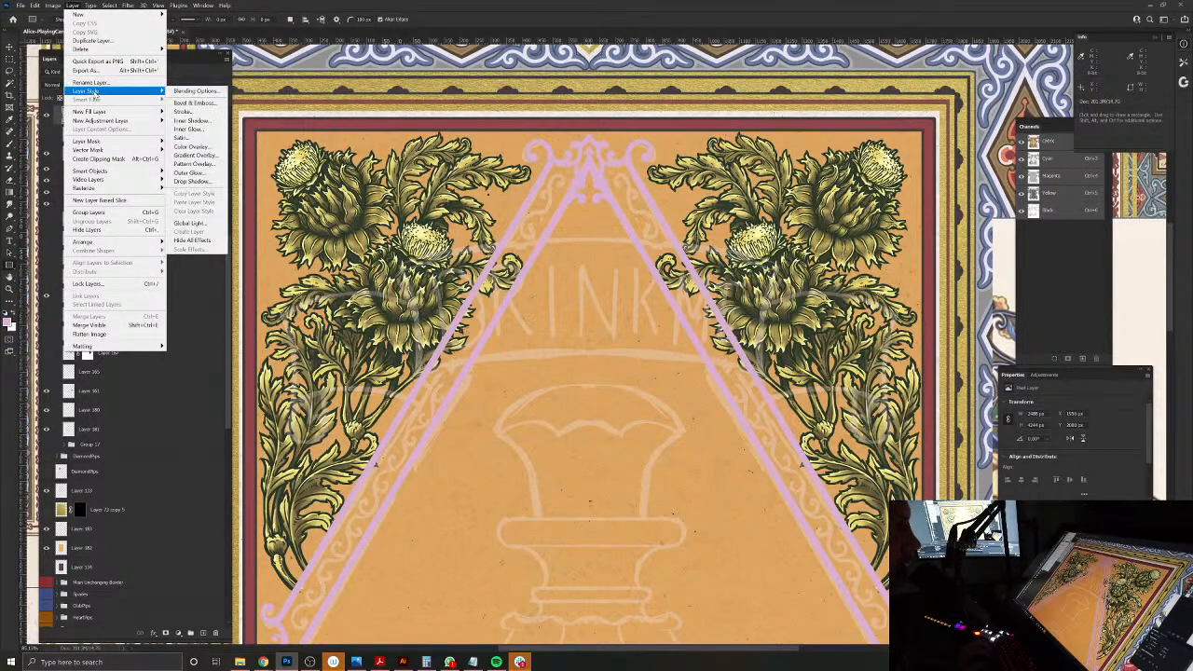
left_click(187, 113)
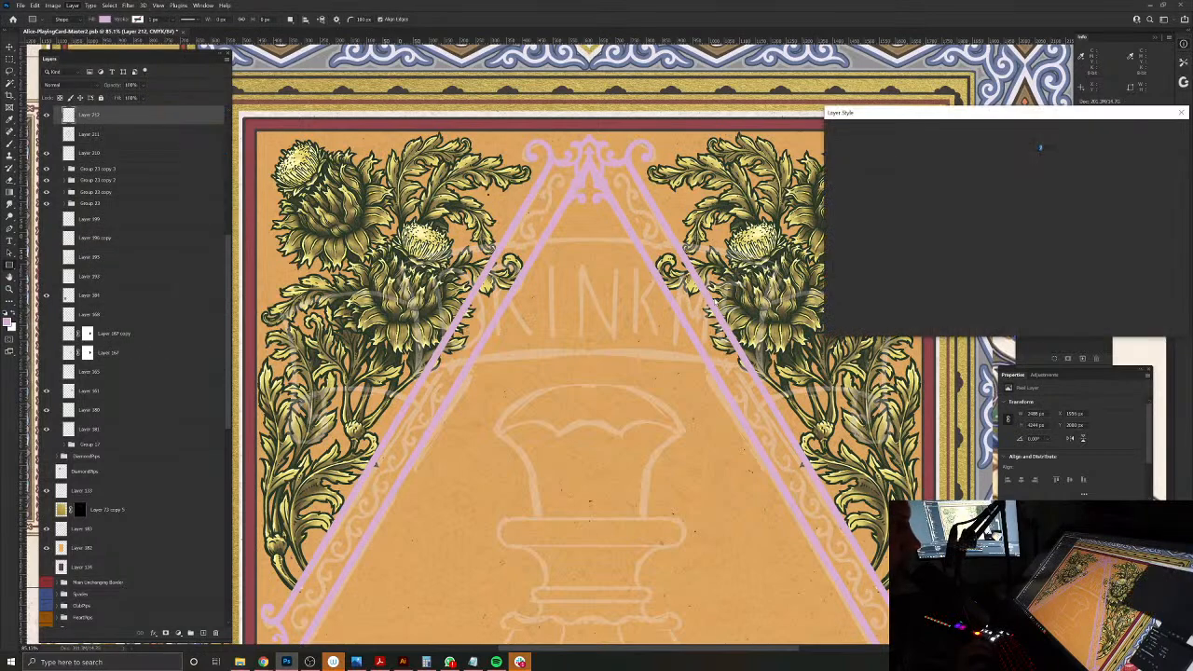
mouse_move(908, 417)
left_mouse_down()
mouse_move(711, 361)
mouse_move(659, 331)
left_mouse_up()
Step: Set the frame's stroke colour to a dark navy based on a sample from the reference medallion's blue border, and apply the style
left_click(975, 215)
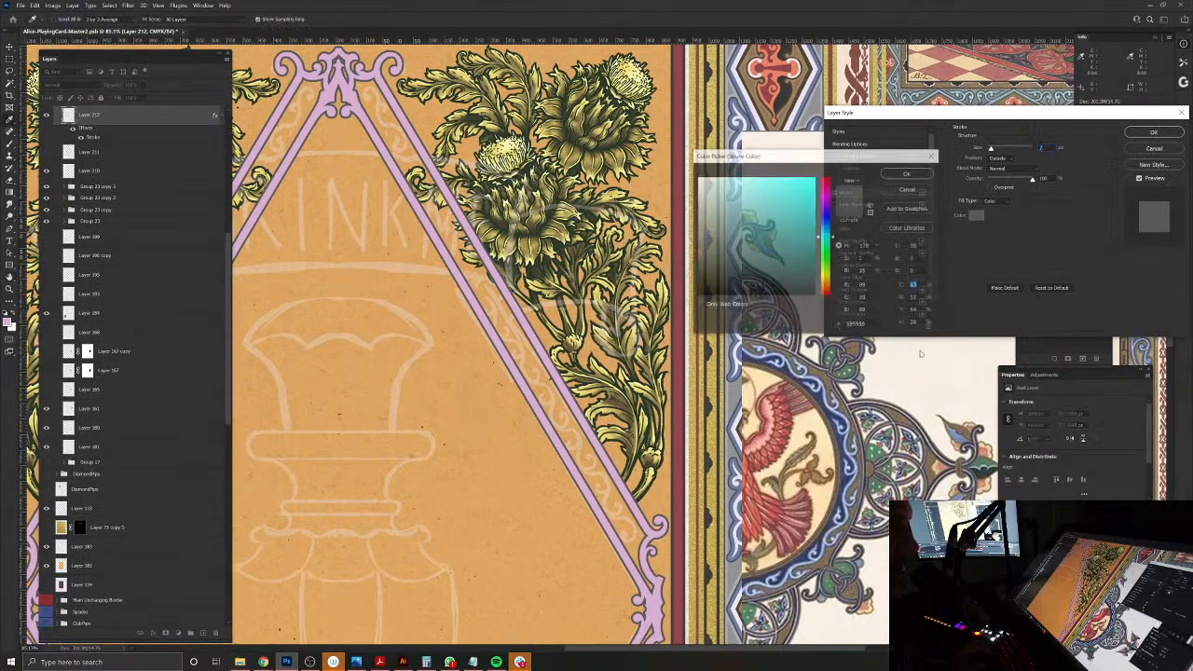
left_click_drag(855, 395, 879, 432)
left_click(881, 371)
left_click(881, 379)
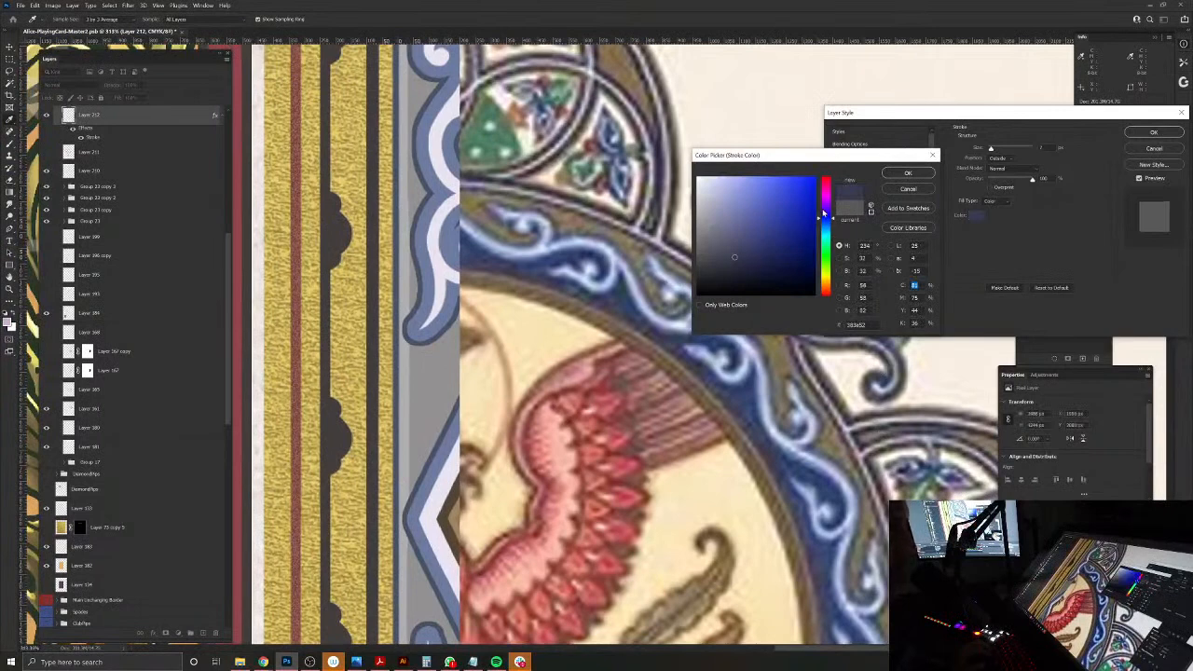
left_click(746, 262)
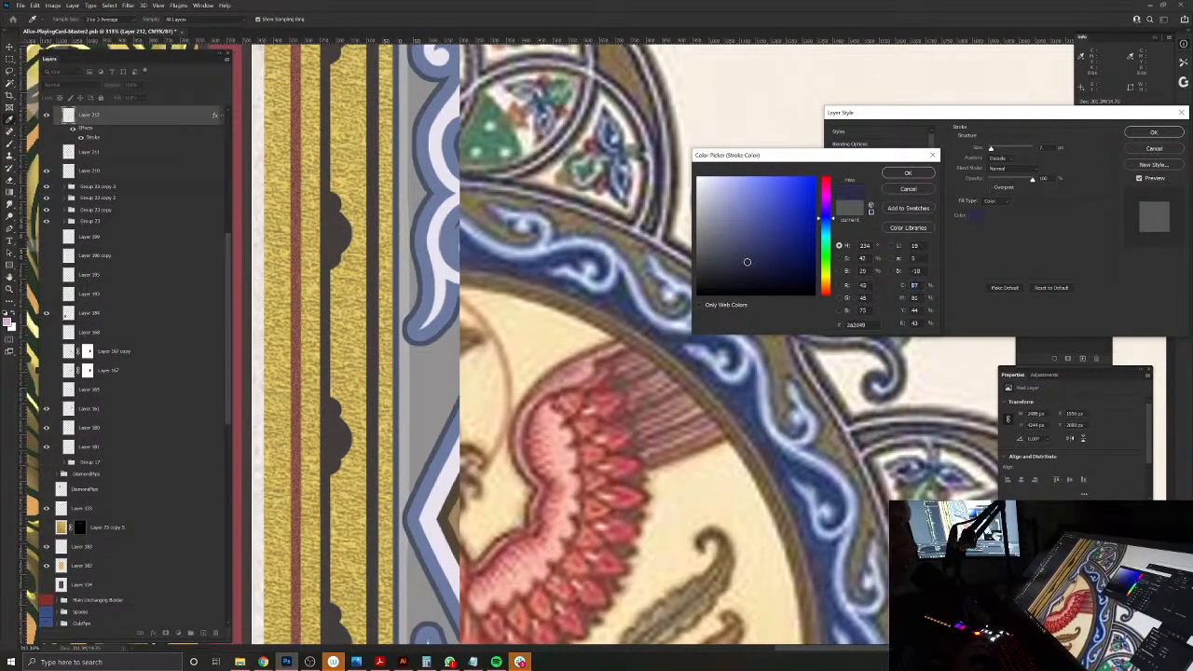
left_click(913, 173)
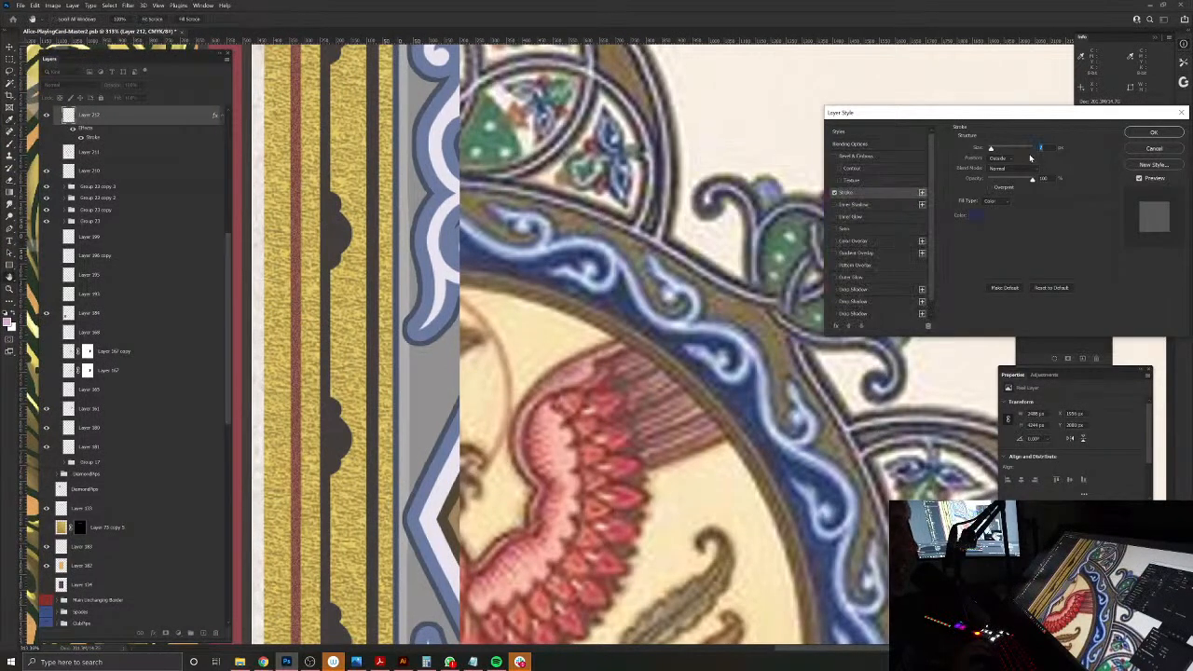
left_click(1137, 135)
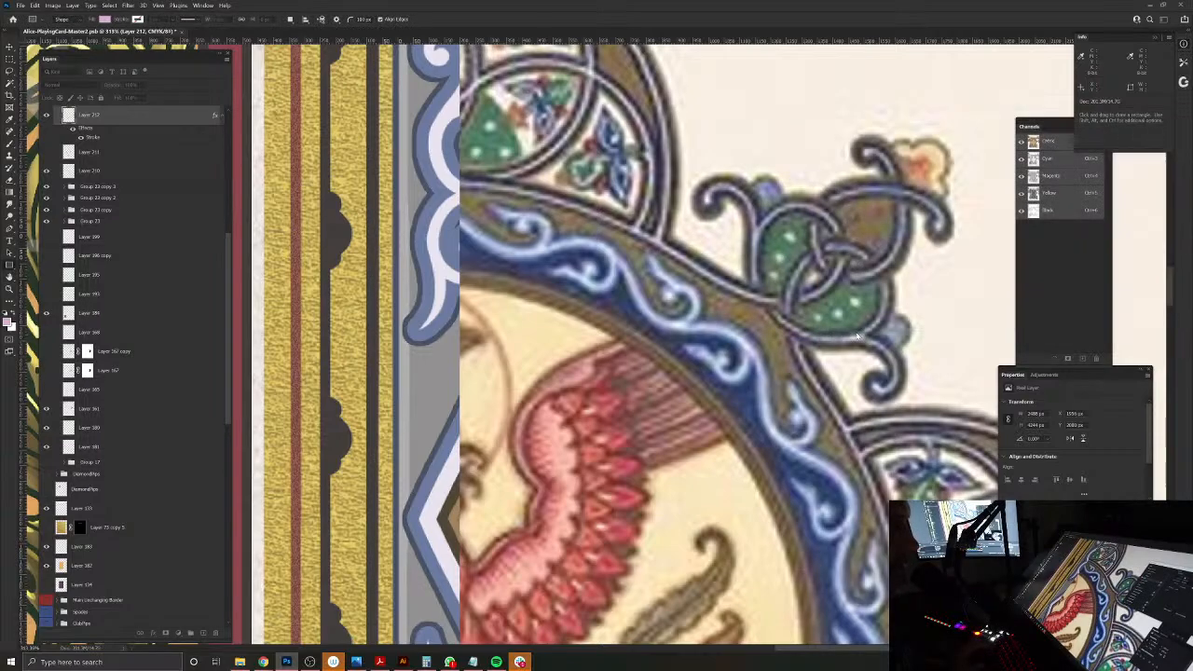
Step: Change the foreground colour to a dark greyish purple sampled from the reference medallion's scroll outlines
left_click_drag(764, 329, 684, 471)
left_click_drag(630, 236, 669, 284)
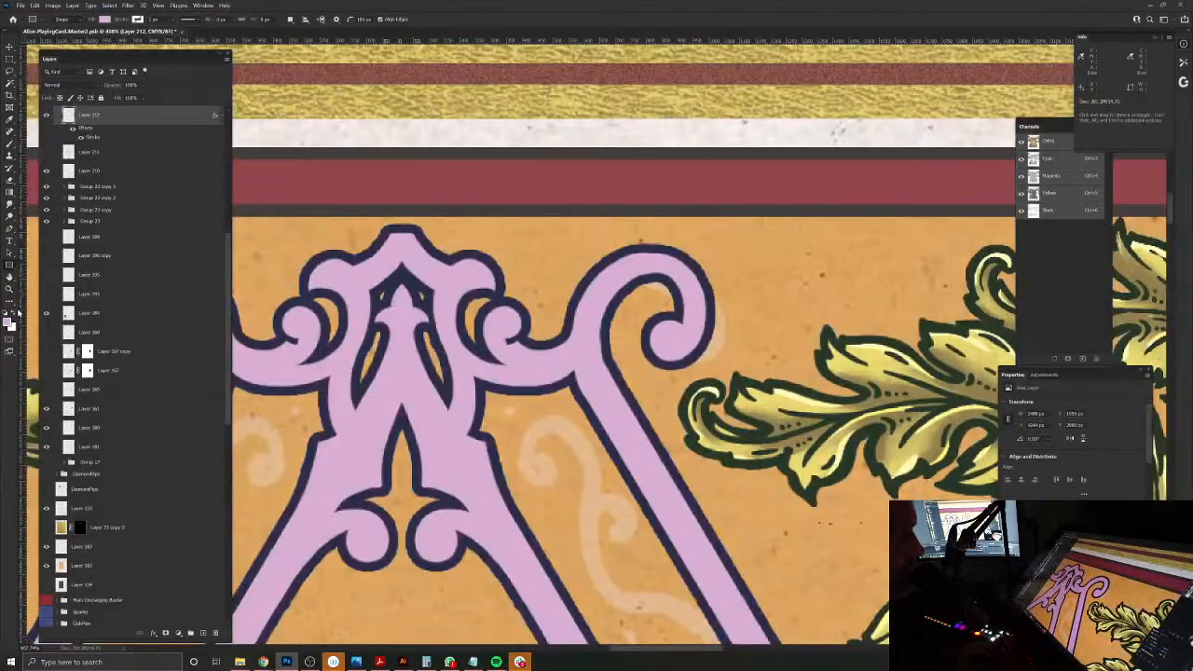
left_click(9, 321)
left_click_drag(736, 422, 421, 406)
left_click_drag(1006, 615, 700, 434)
left_click_drag(828, 438, 914, 445)
left_click_drag(809, 515, 818, 513)
left_click(817, 511)
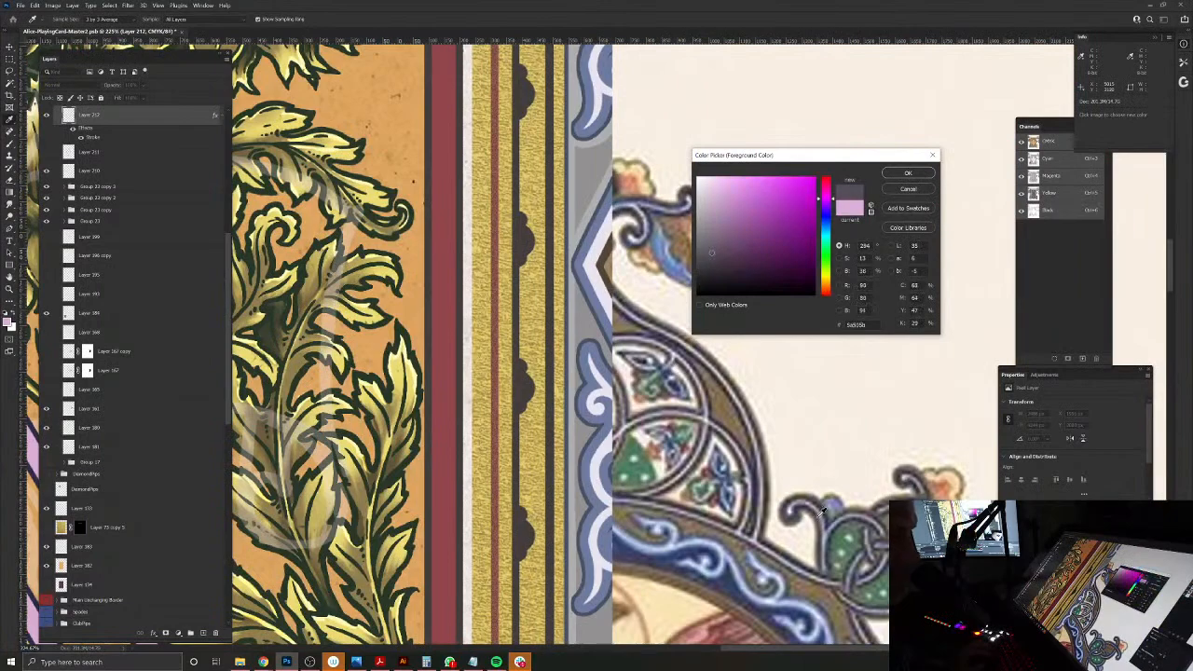
left_click(919, 176)
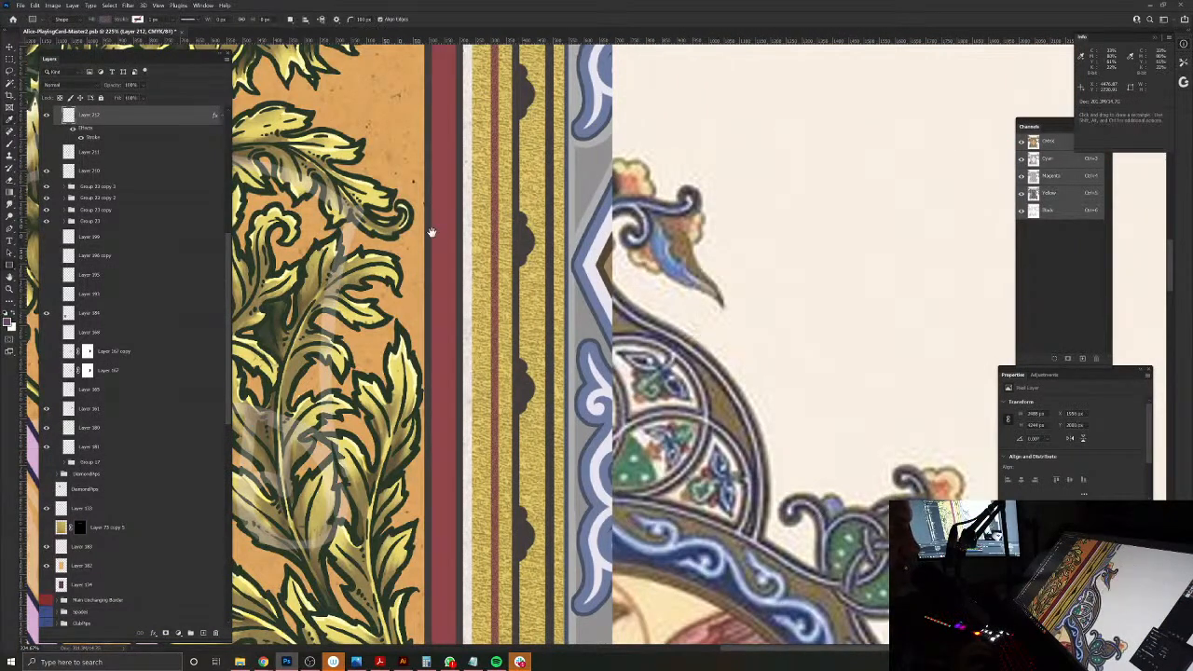
Step: Examine the navy-outlined lilac frame and its ornaments at several magnifications against the thistles and border
left_click_drag(432, 232, 775, 329)
left_click_drag(472, 239, 708, 411)
left_click_drag(685, 339, 575, 346)
left_click_drag(707, 407, 598, 139)
left_click_drag(629, 231, 638, 243)
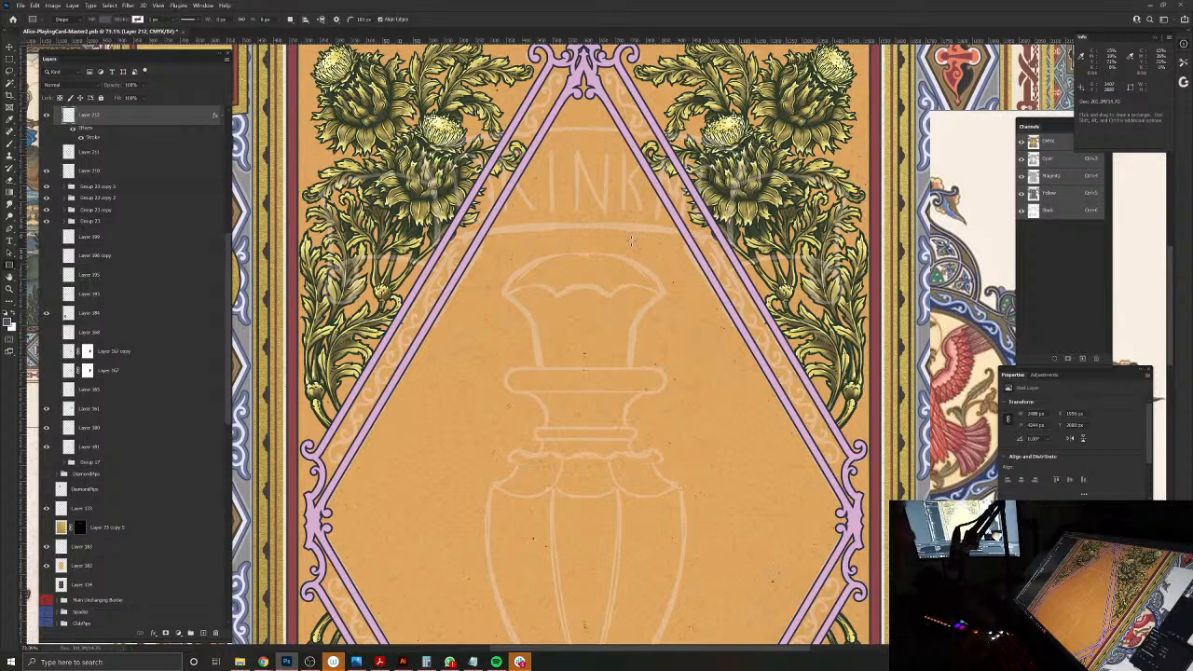
left_click_drag(657, 100, 661, 286)
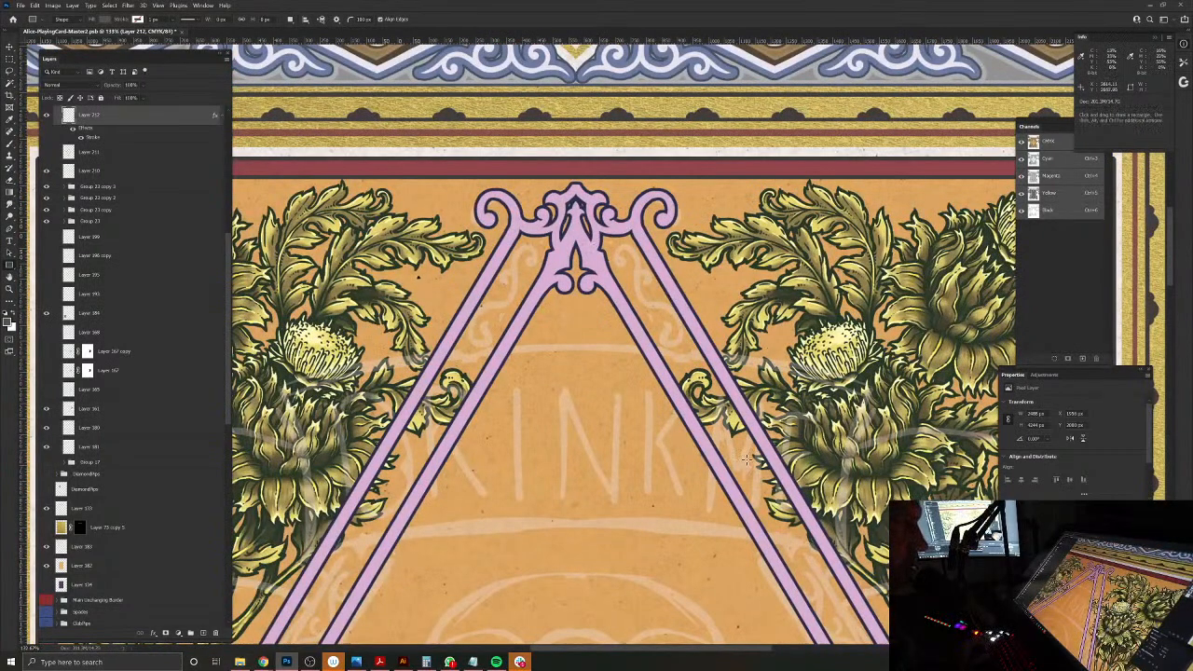
left_click_drag(747, 459, 667, 466)
left_click_drag(738, 485, 667, 266)
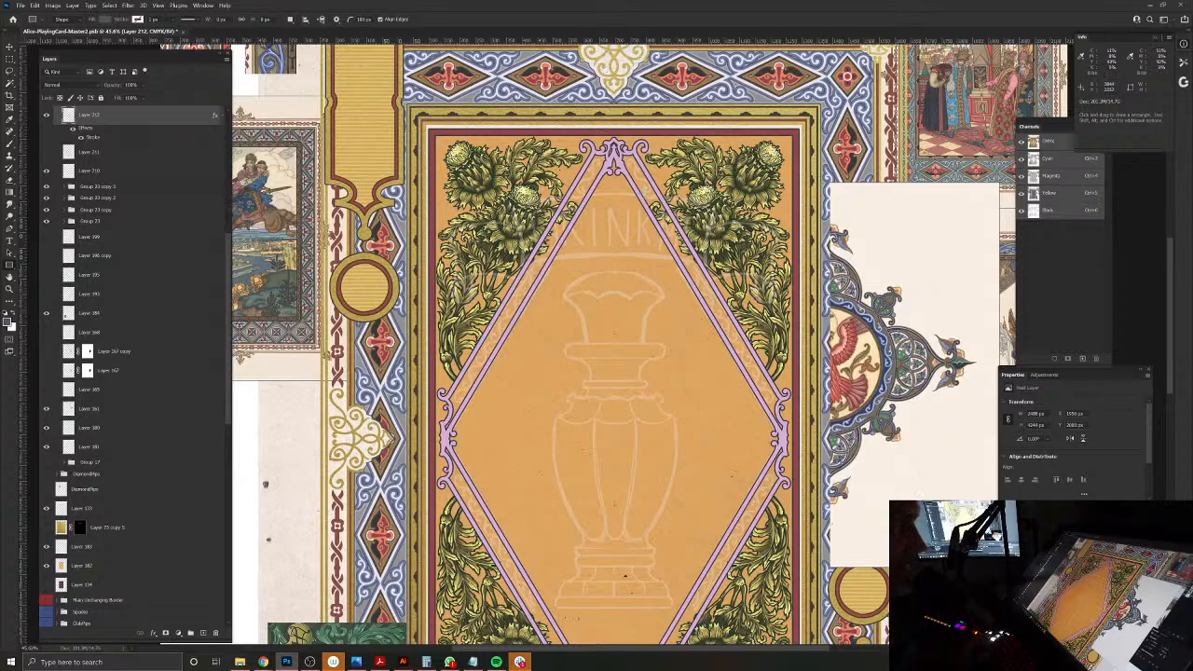
scroll(622, 141, "up", 10)
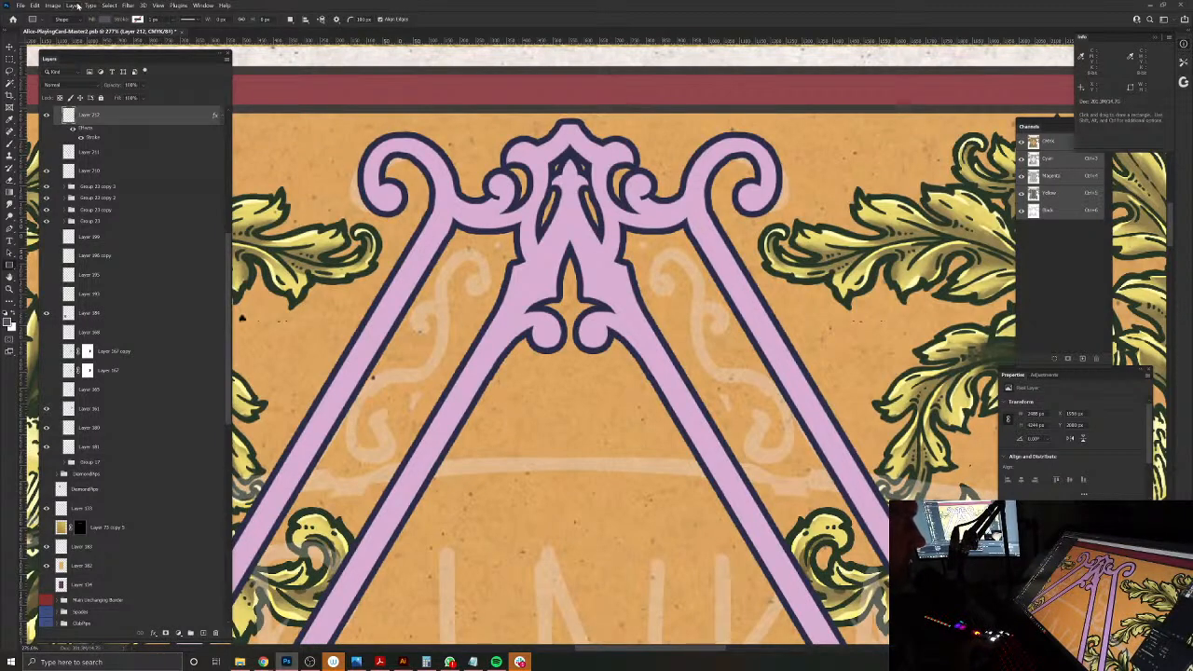
key("v")
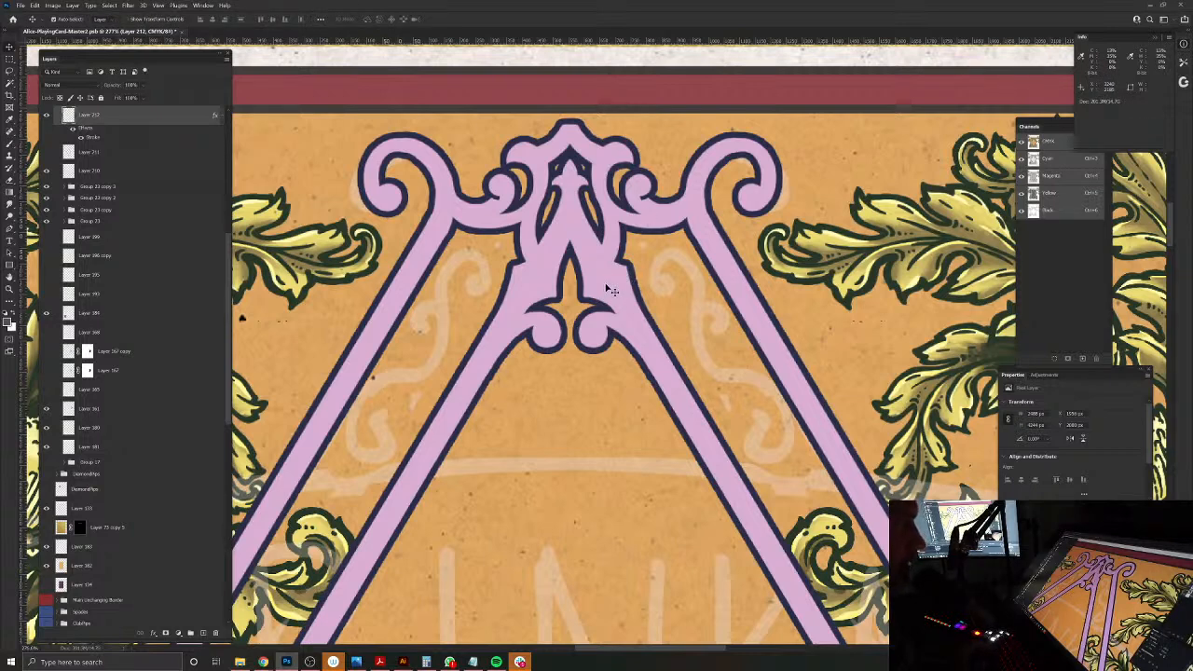
left_click(109, 5)
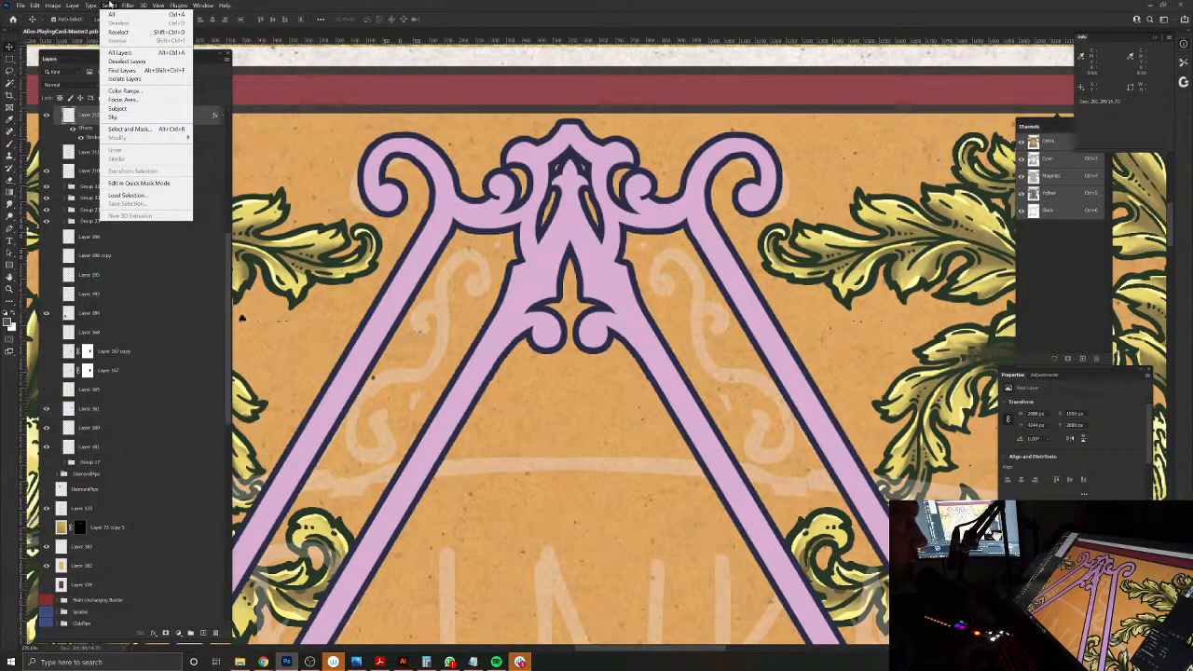
mouse_move(94, 6)
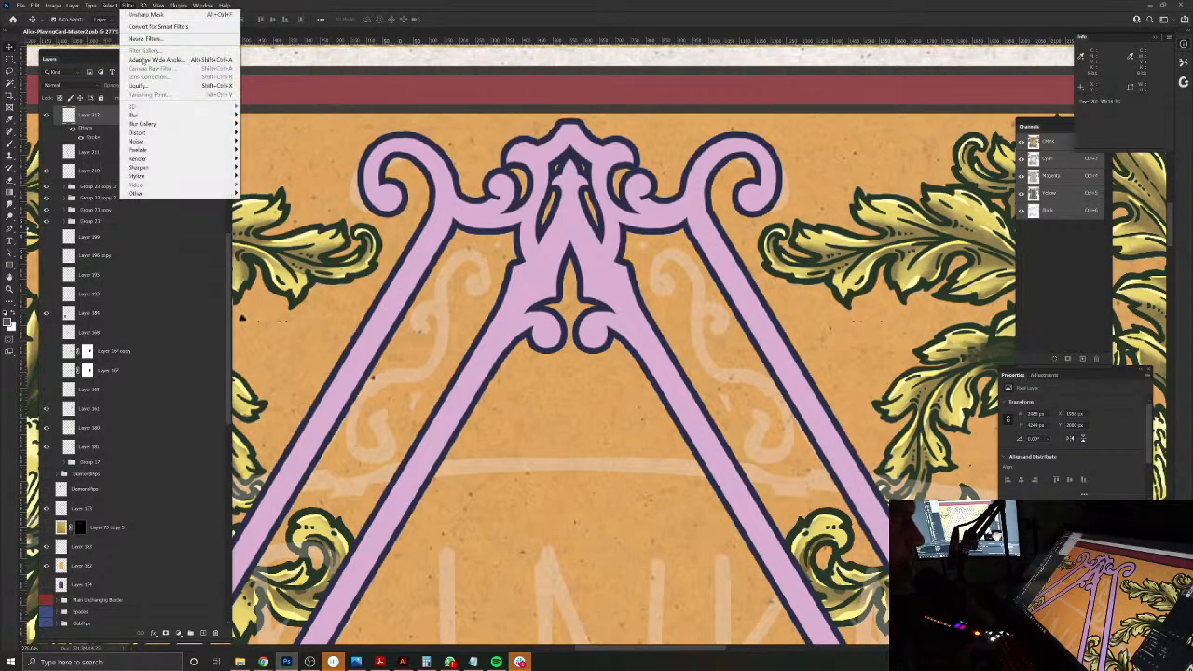
mouse_move(152, 160)
mouse_move(145, 125)
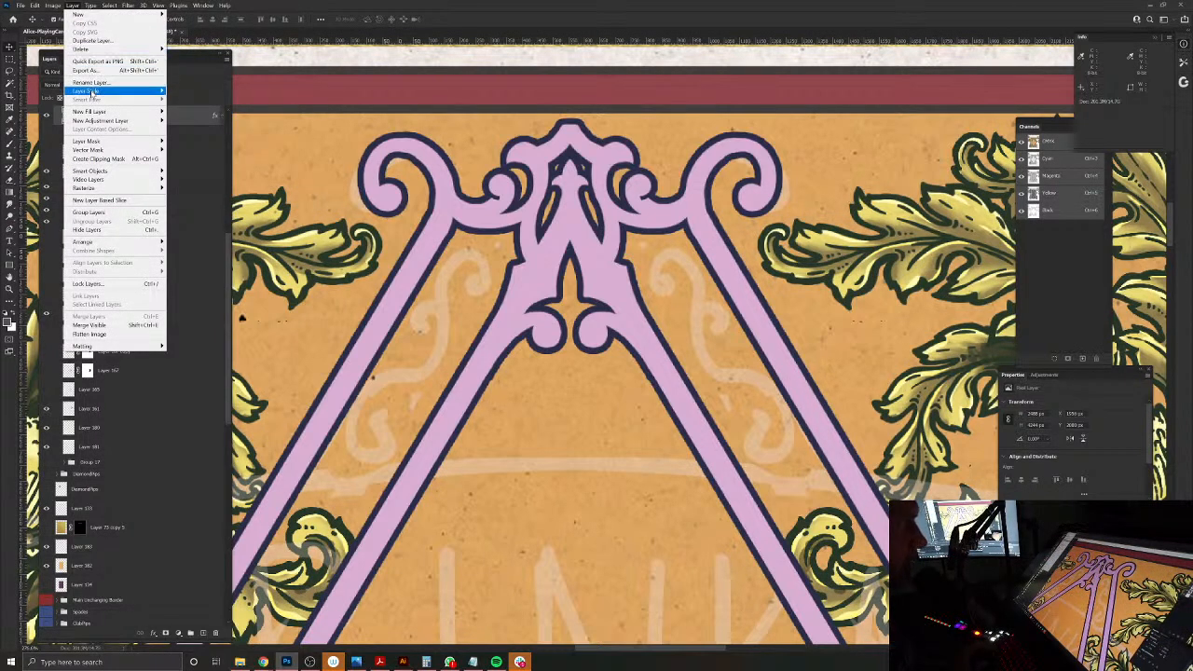
mouse_move(93, 90)
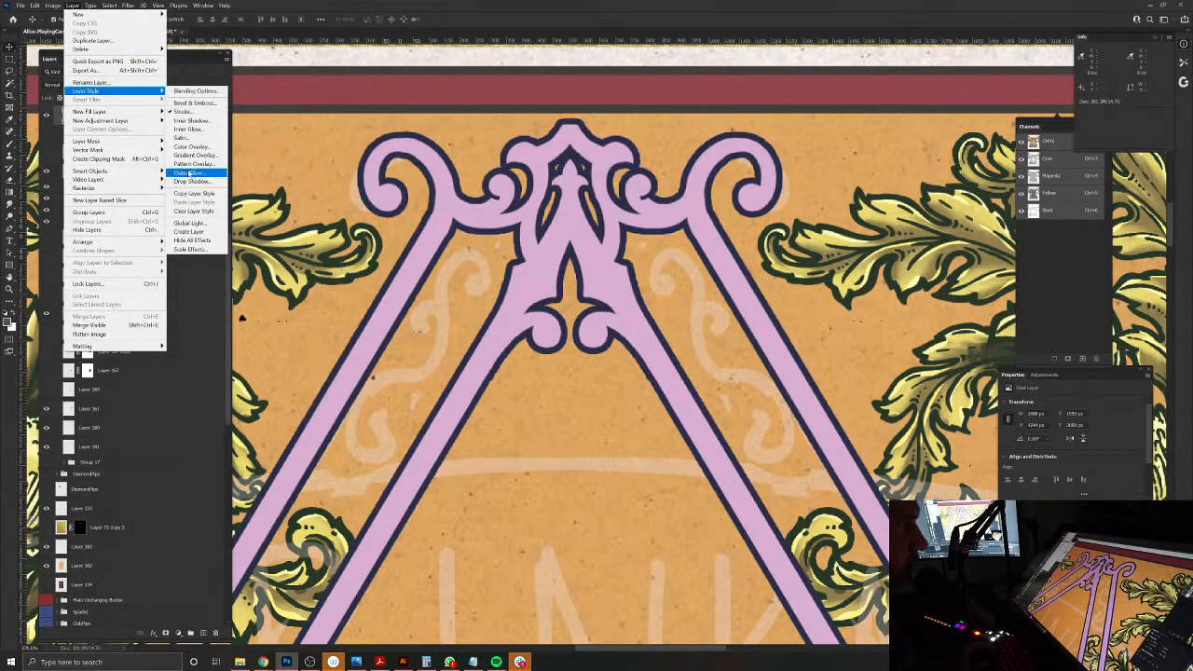
left_click(182, 113)
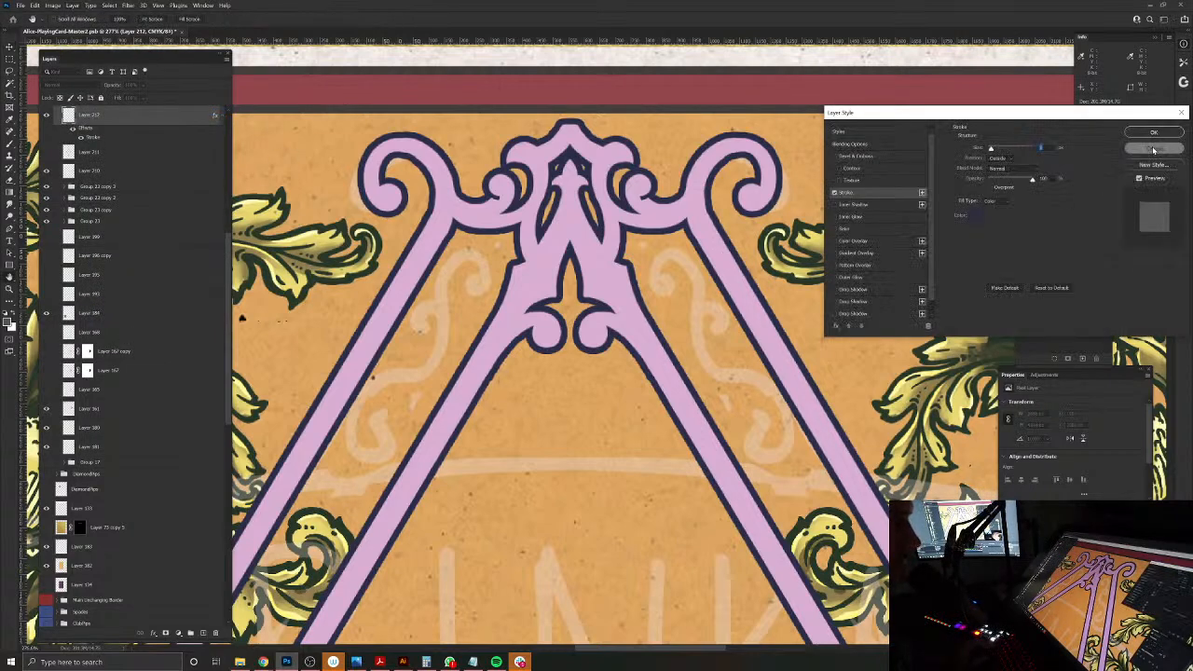
left_click(1153, 147)
Step: Group the stroked frame layer and merge the group into one pixel layer, keeping its blend mode at Normal
key("ctrl+g")
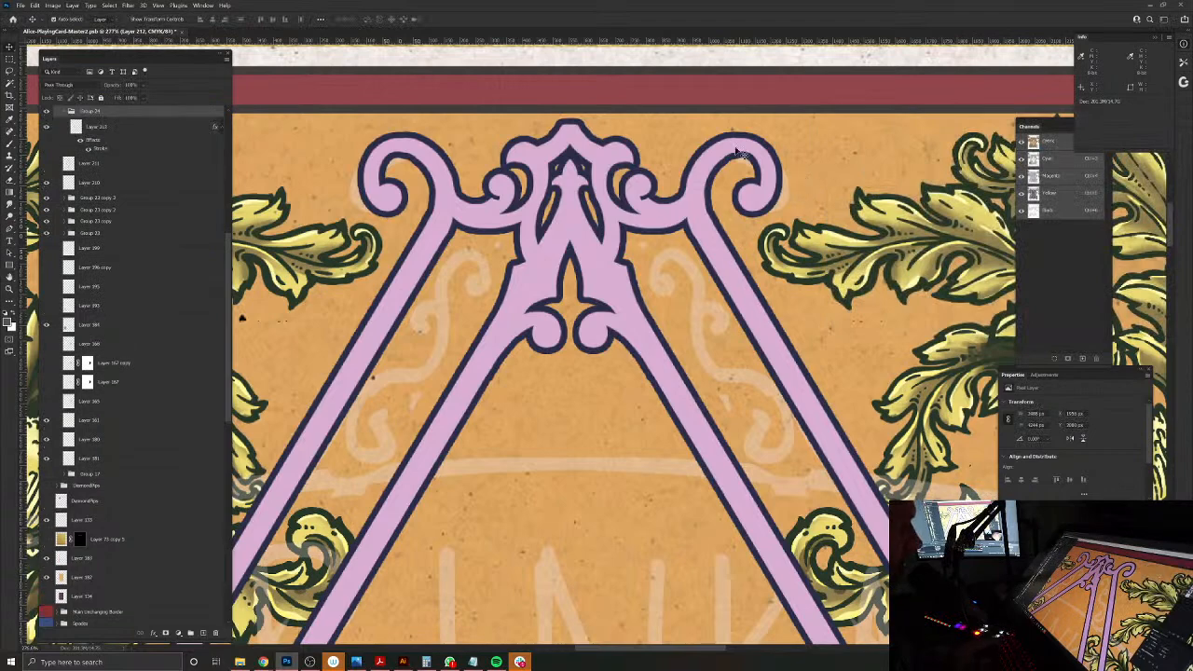
key("ctrl+e")
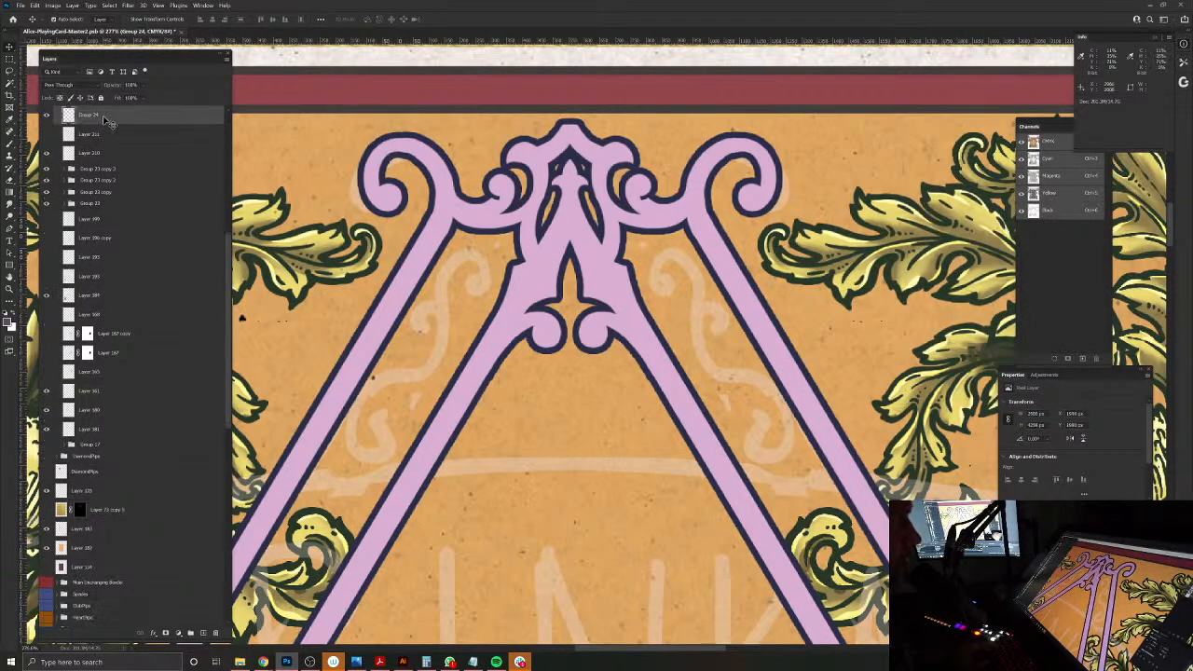
left_click(60, 84)
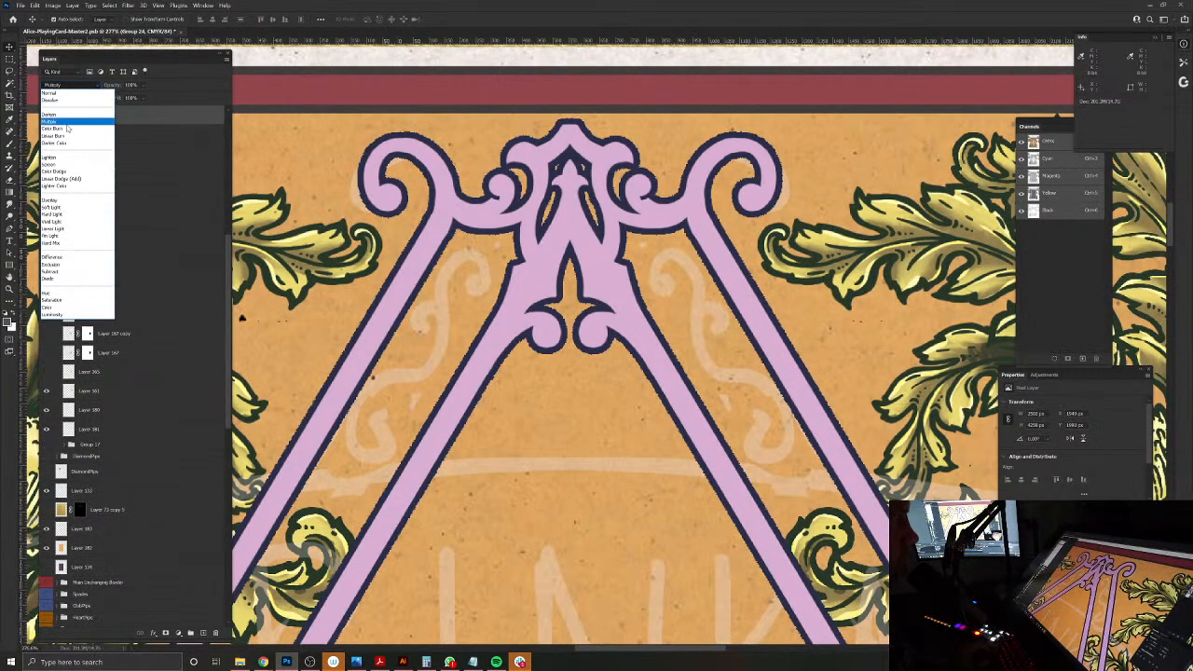
left_click(67, 127)
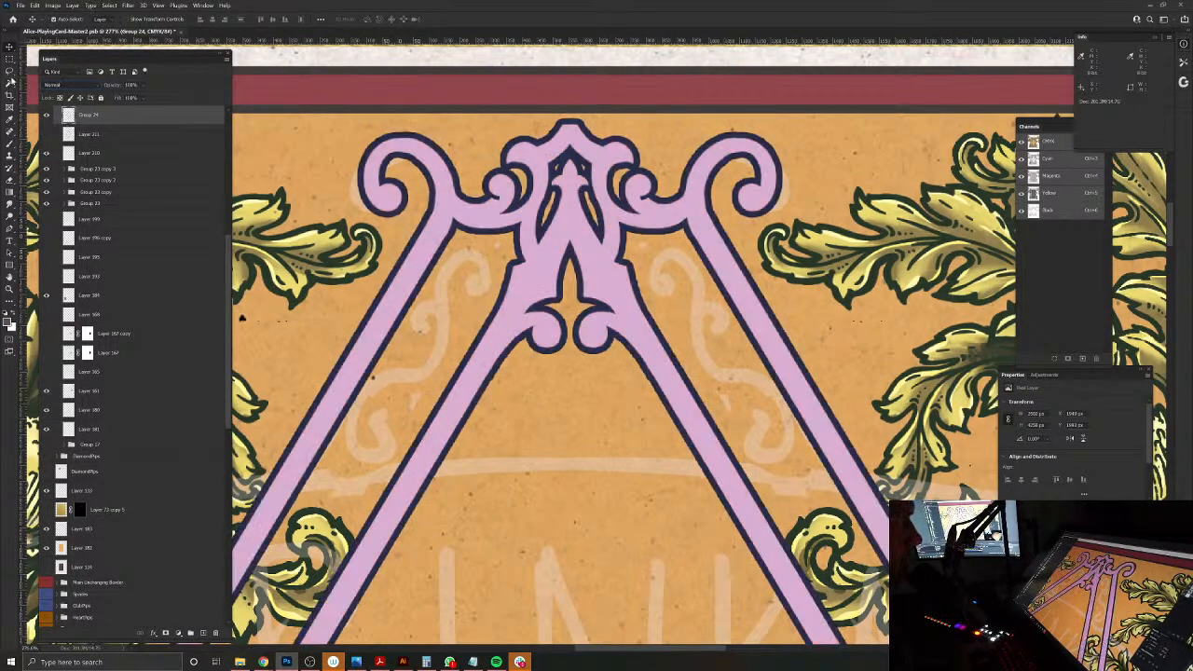
Step: Select the frame's lilac fill by colour and set the stroke colour for the selection to pale pink #efdeec
key("w")
left_click(532, 281)
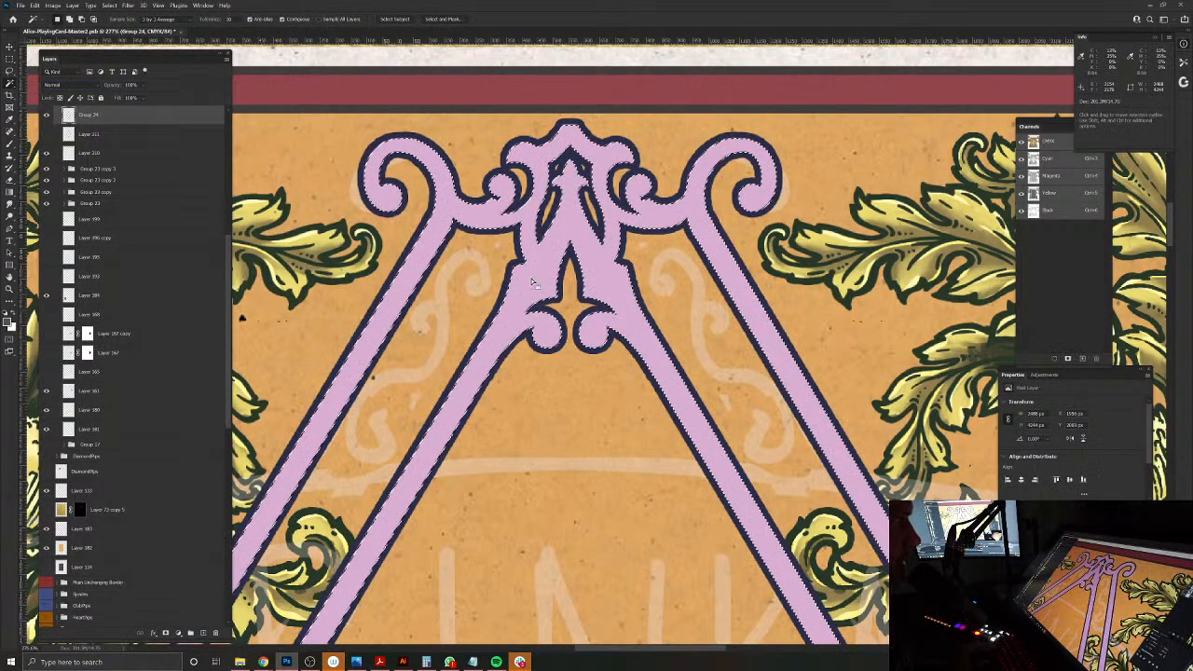
left_click(34, 6)
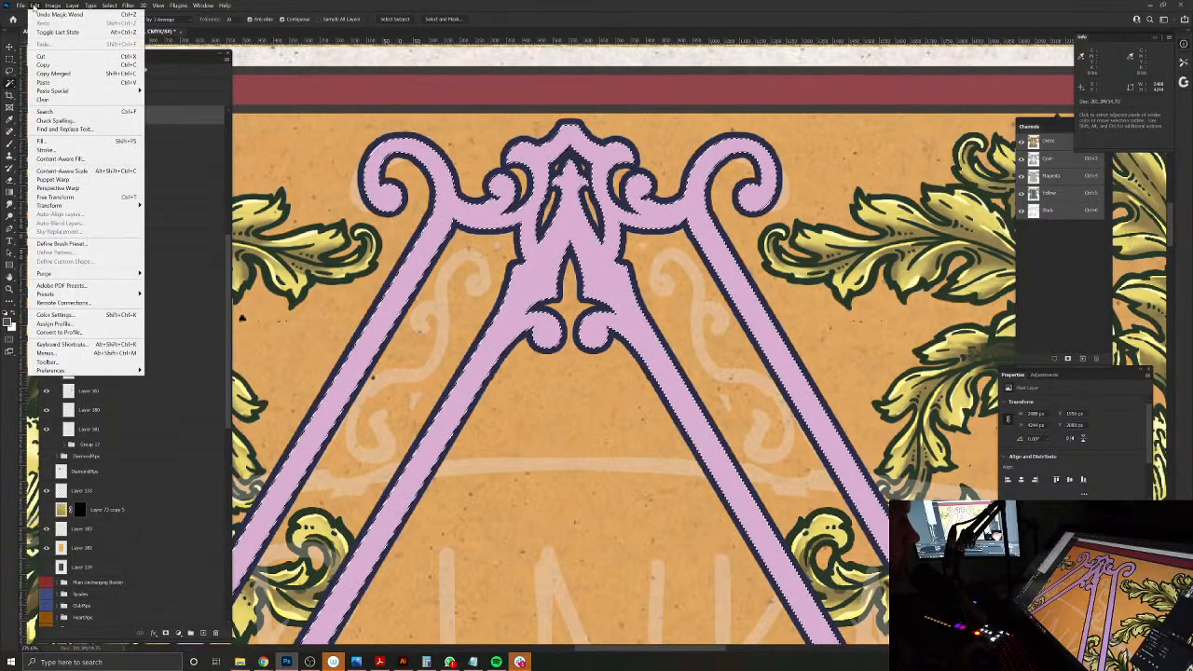
left_click(56, 149)
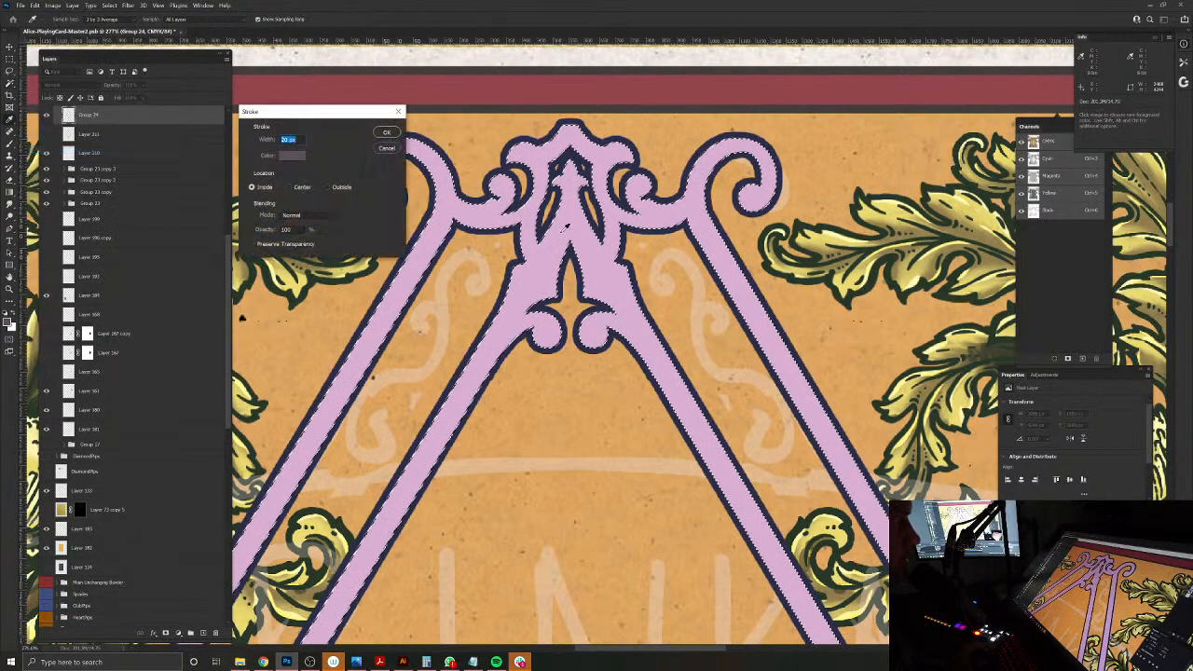
left_click(289, 155)
left_click(748, 290)
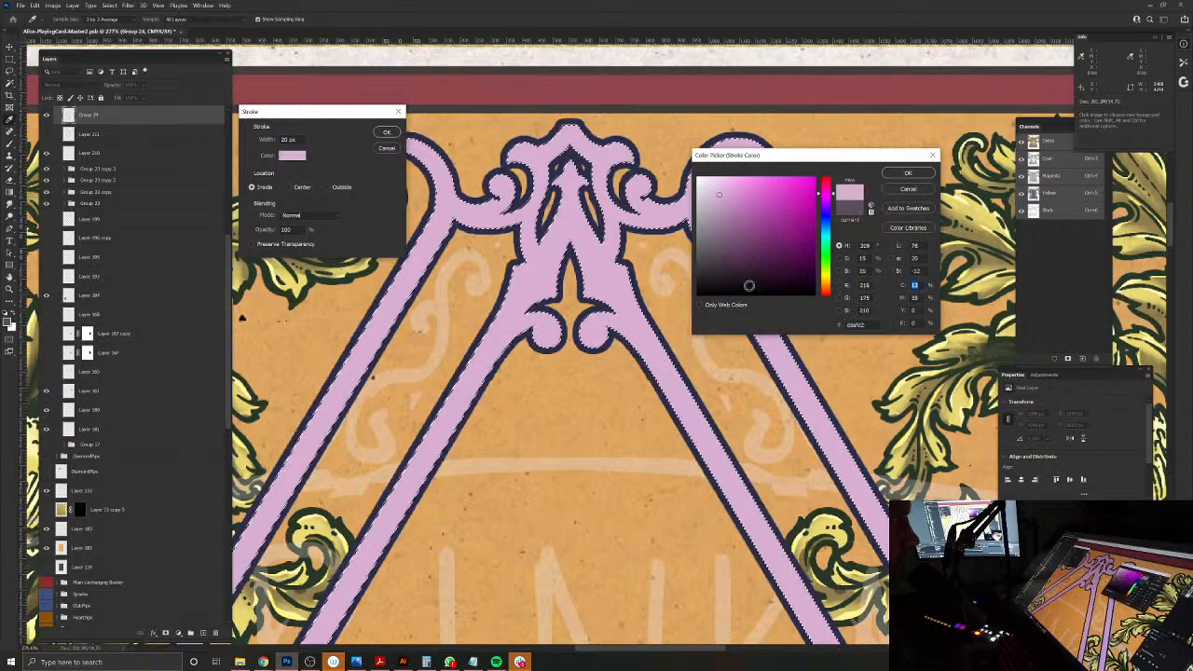
left_click(724, 187)
left_click_drag(724, 187, 714, 174)
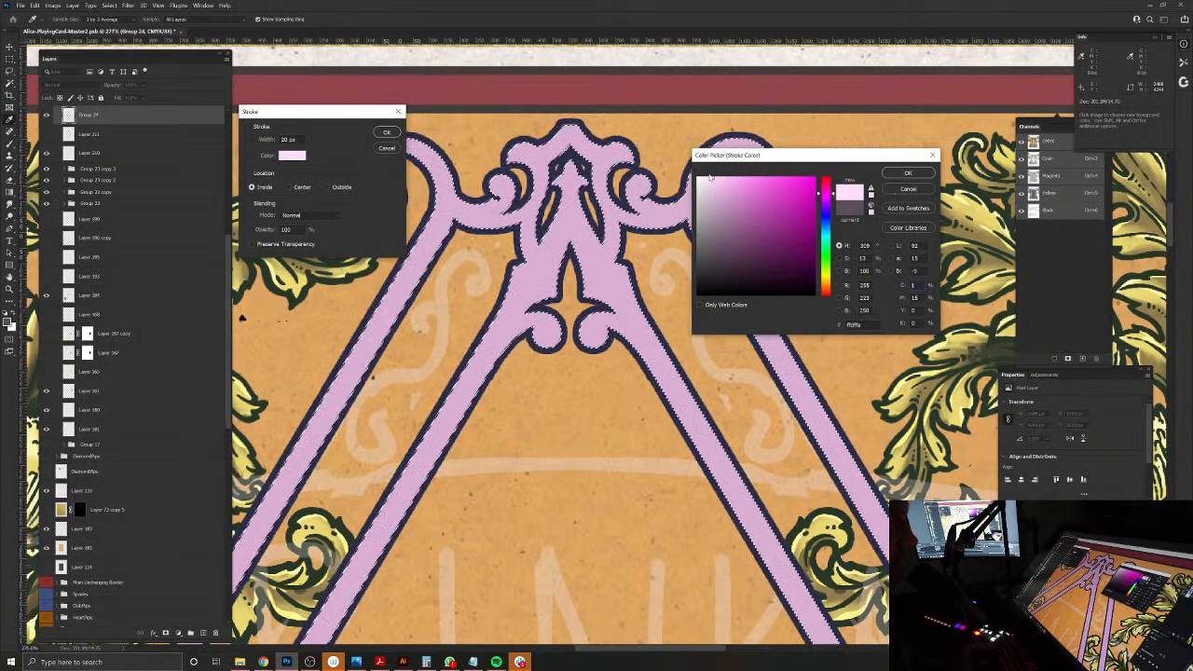
left_click(908, 173)
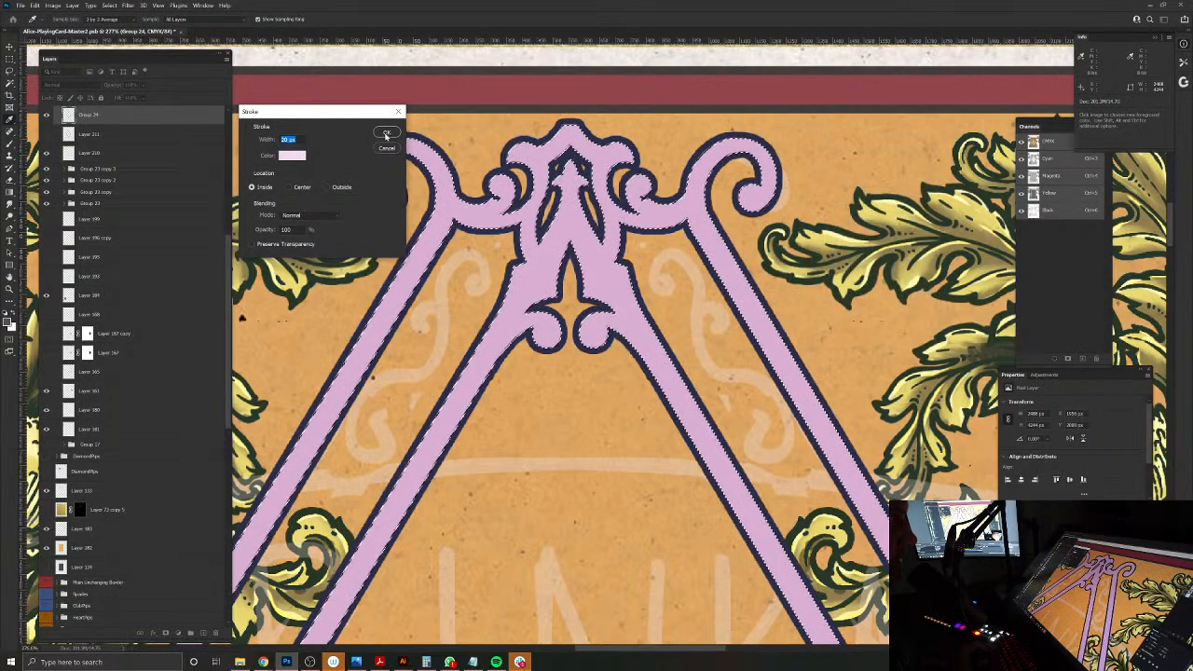
Step: Try pale pink inside strokes of 20, 10 and 8 px on the selected lilac fill, undoing each one
left_click(387, 136)
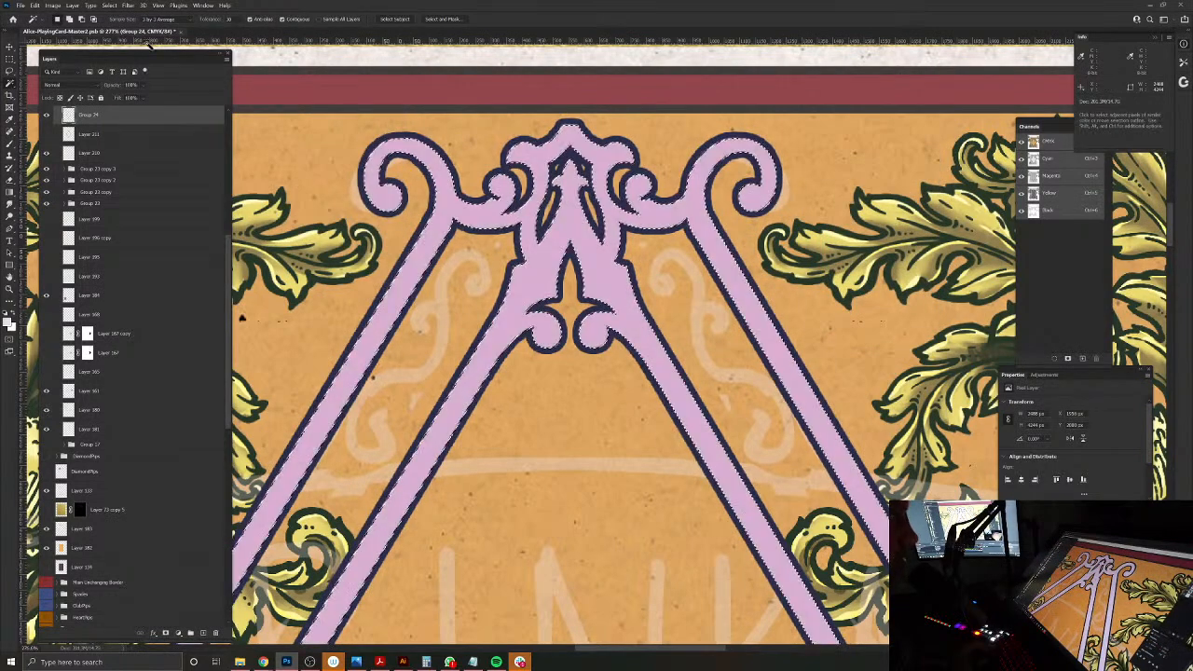
left_click(35, 4)
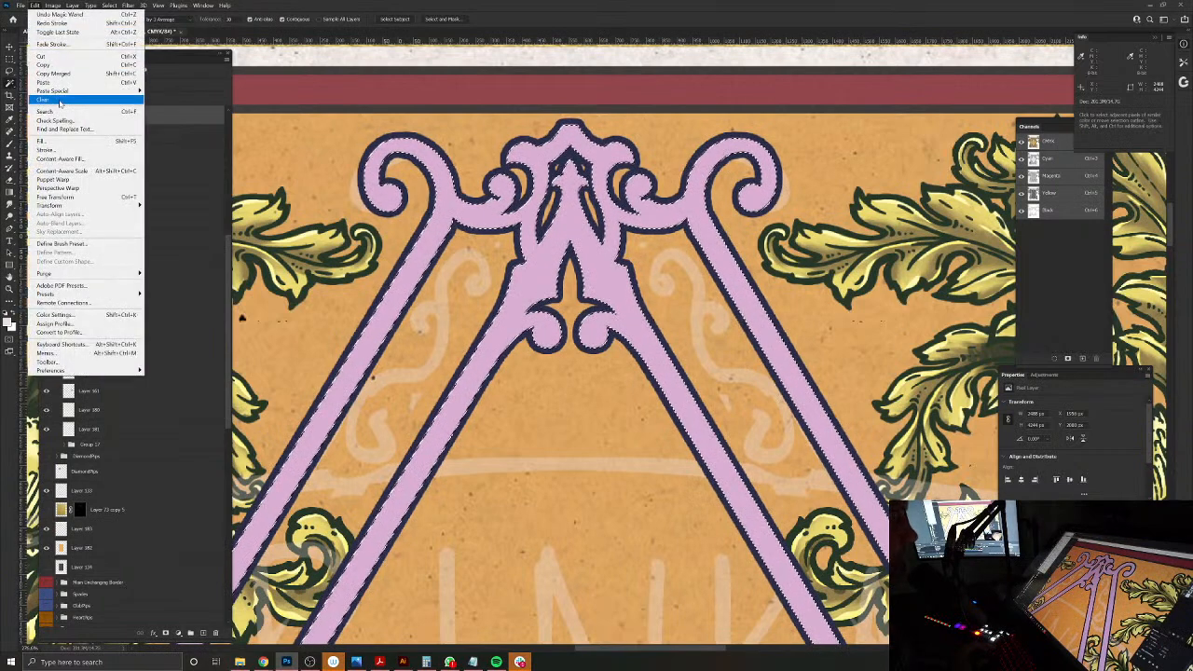
left_click(63, 151)
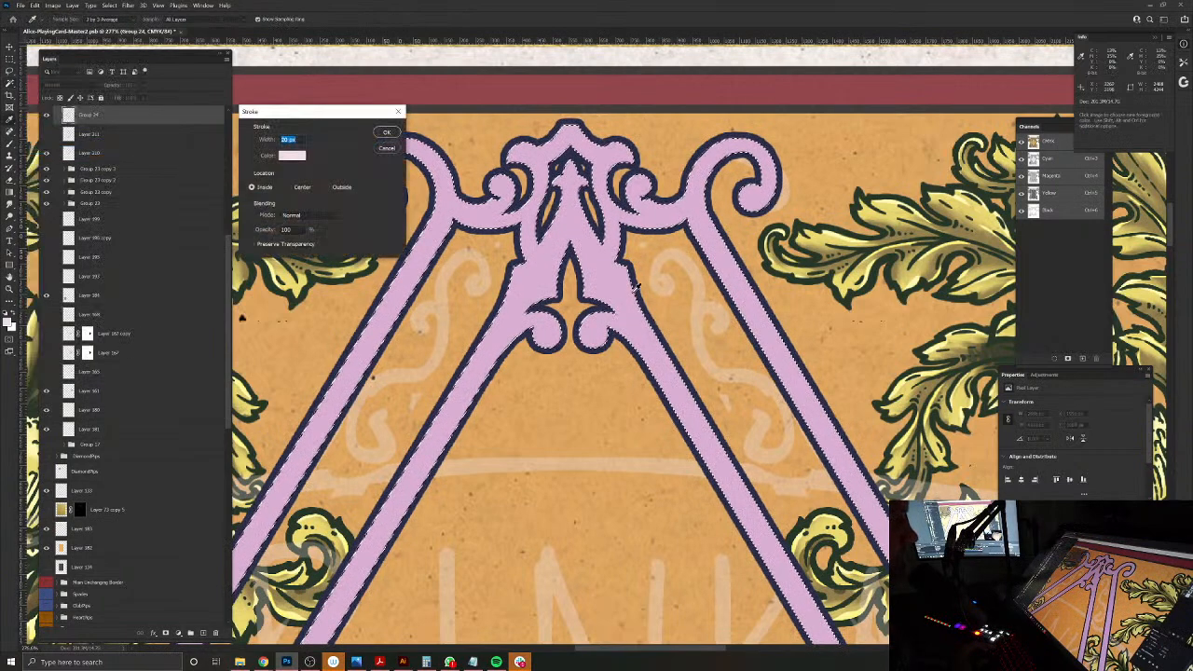
type("10")
left_click(385, 132)
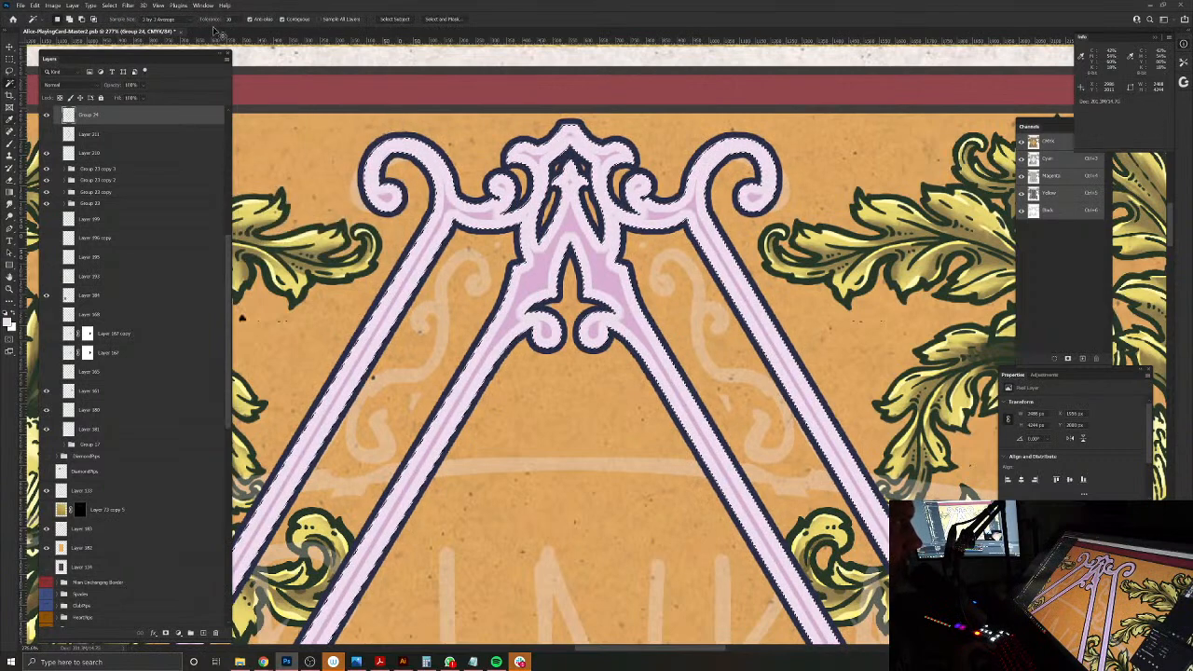
left_click(19, 5)
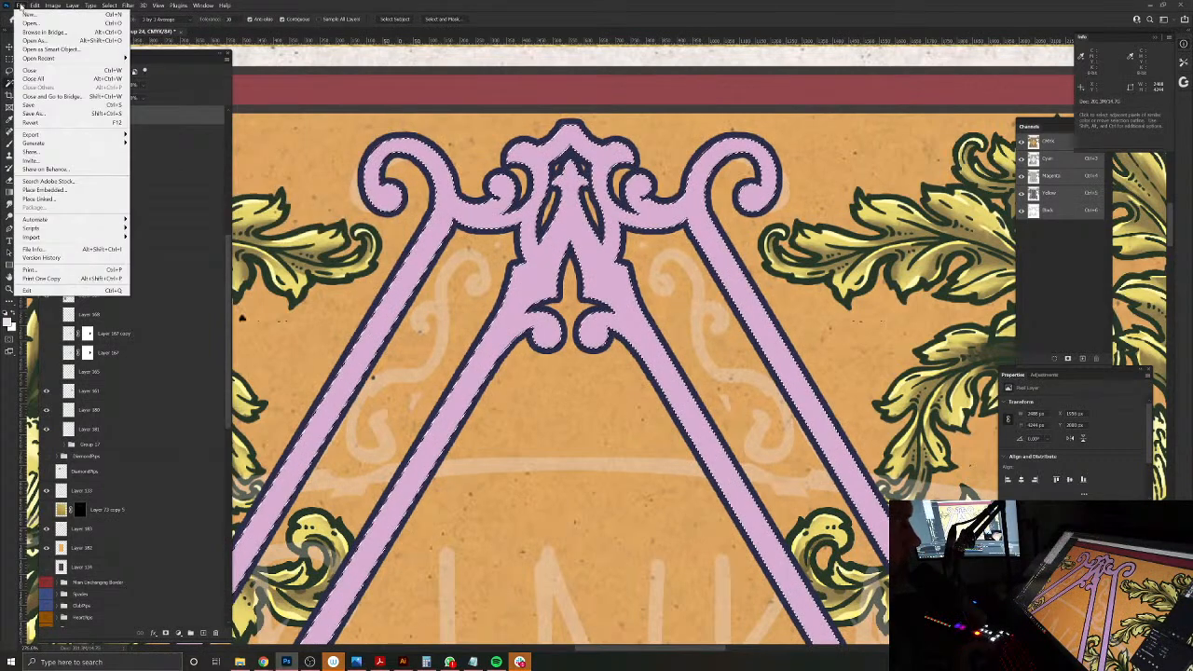
left_click(56, 152)
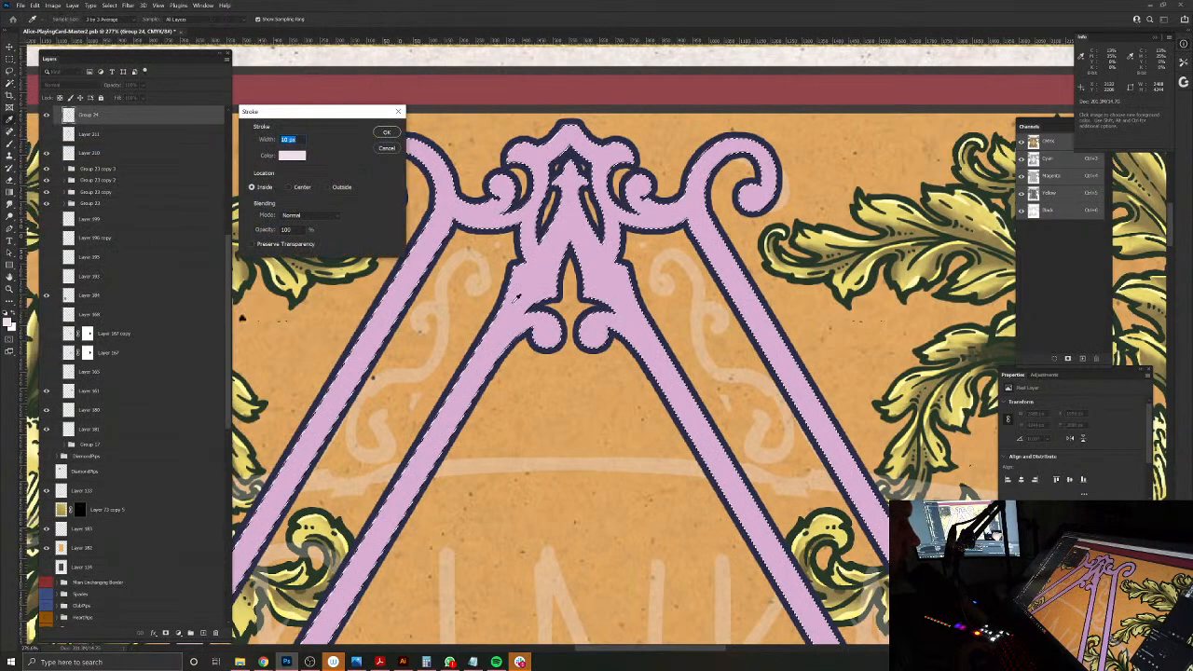
type("8")
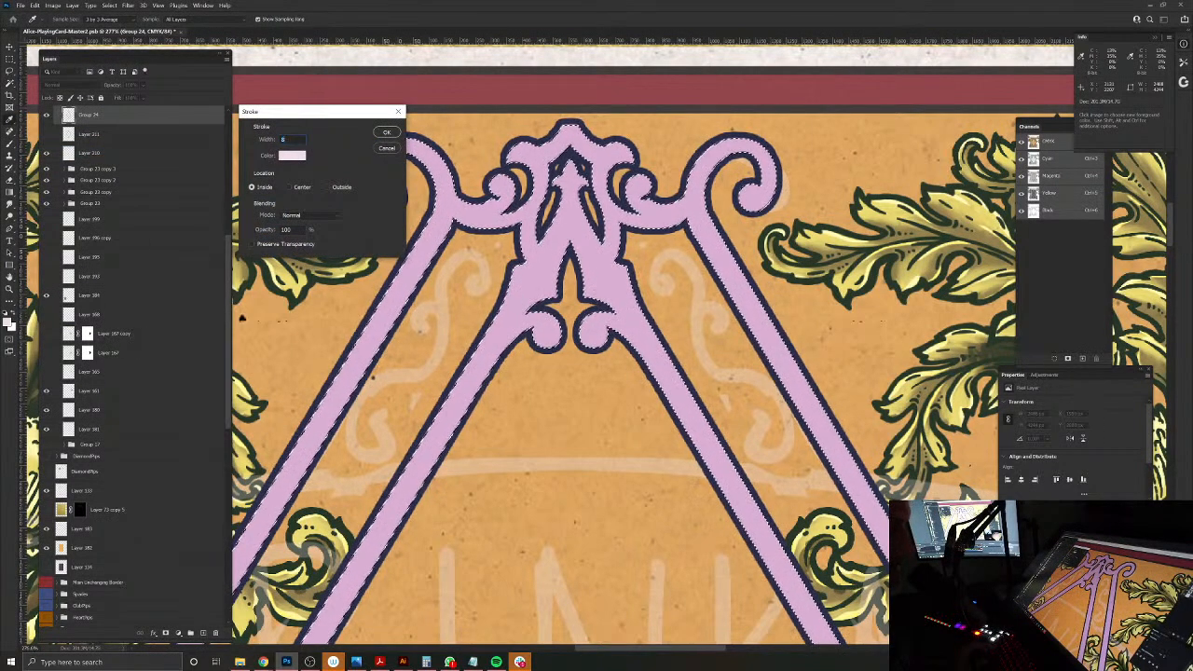
left_click(385, 133)
key("w")
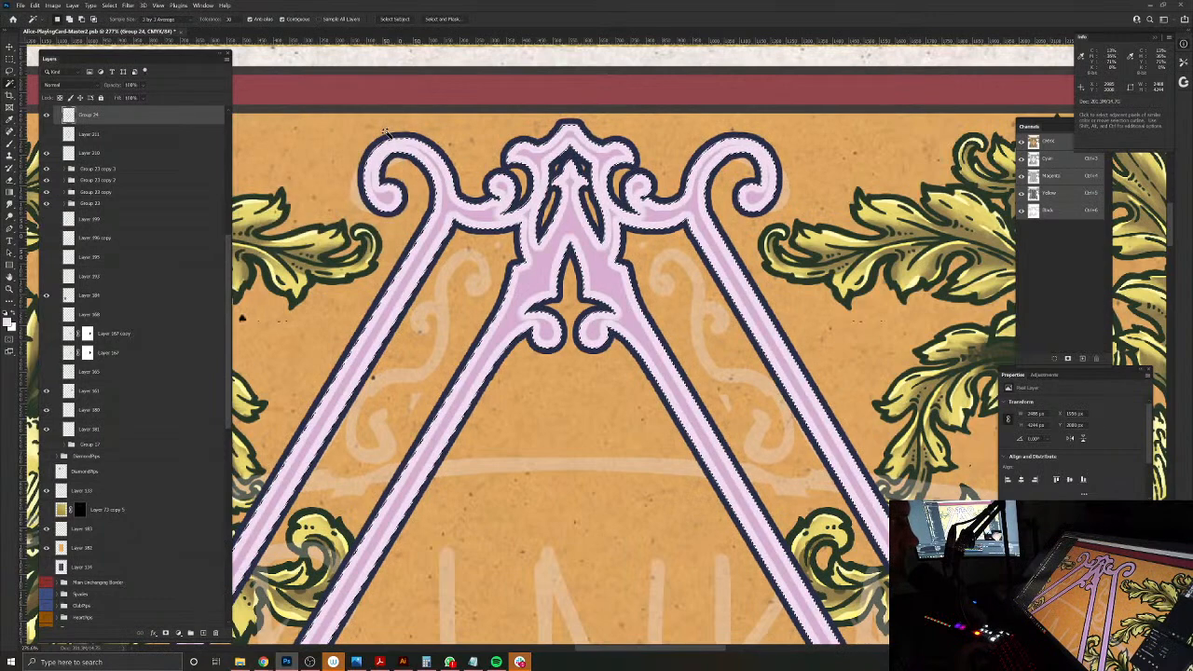
key("ctrl+z")
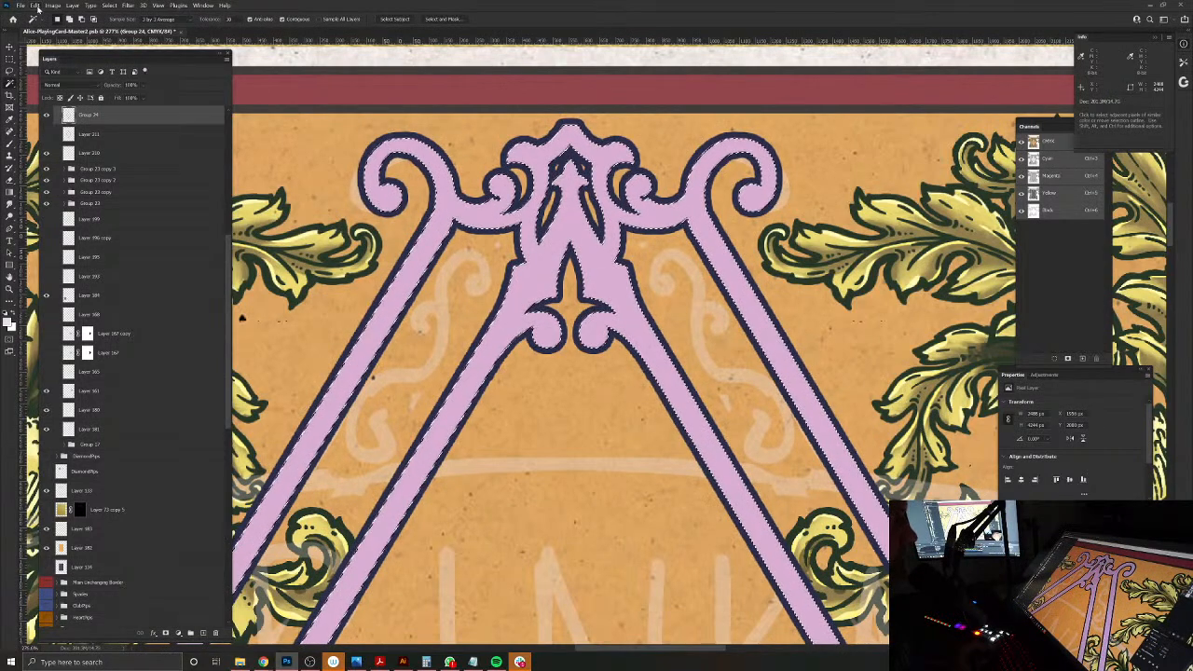
Step: Stroke the selected lilac fill with an 8 px pale pink line placed inside at 100% opacity, and deselect it
left_click(35, 5)
left_click(65, 150)
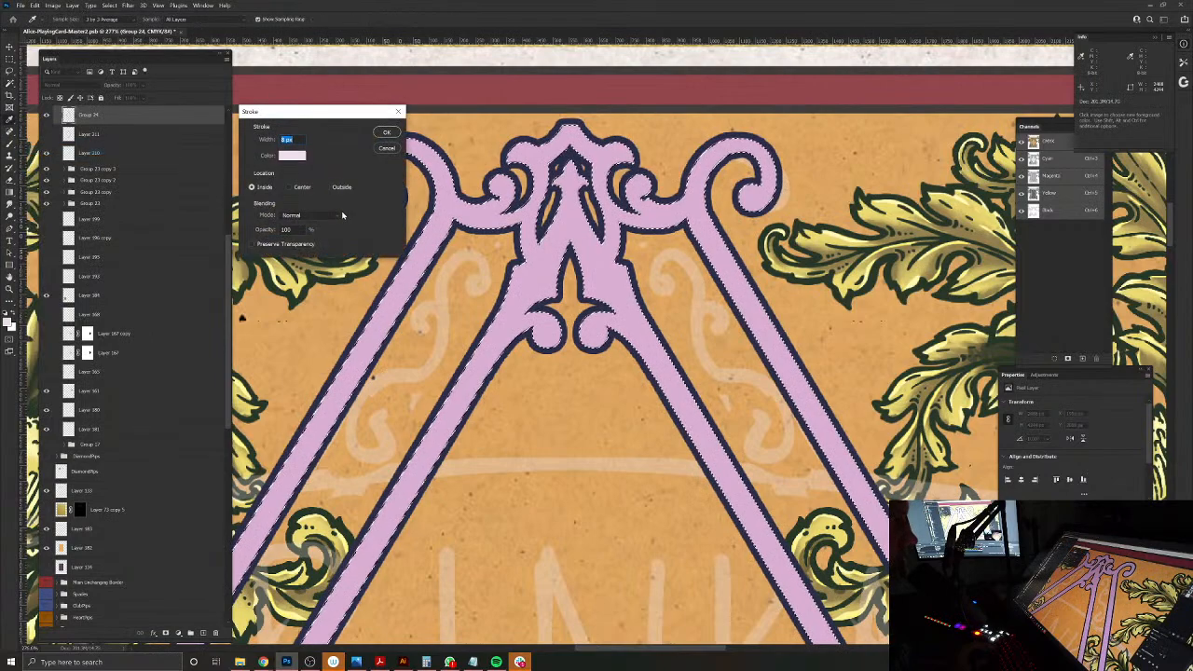
left_click(384, 133)
key("w")
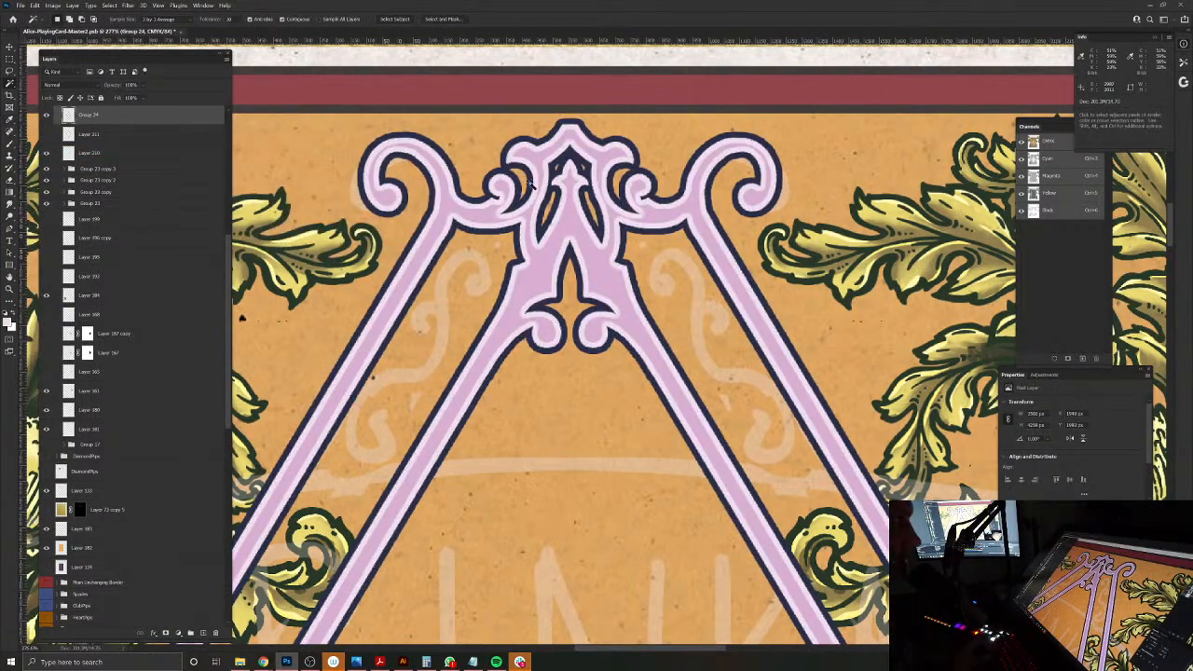
Step: Check the pale-edged diamond frame at full-card and close-up magnification, and save the document
key("ctrl+0")
left_click_drag(614, 272, 677, 305)
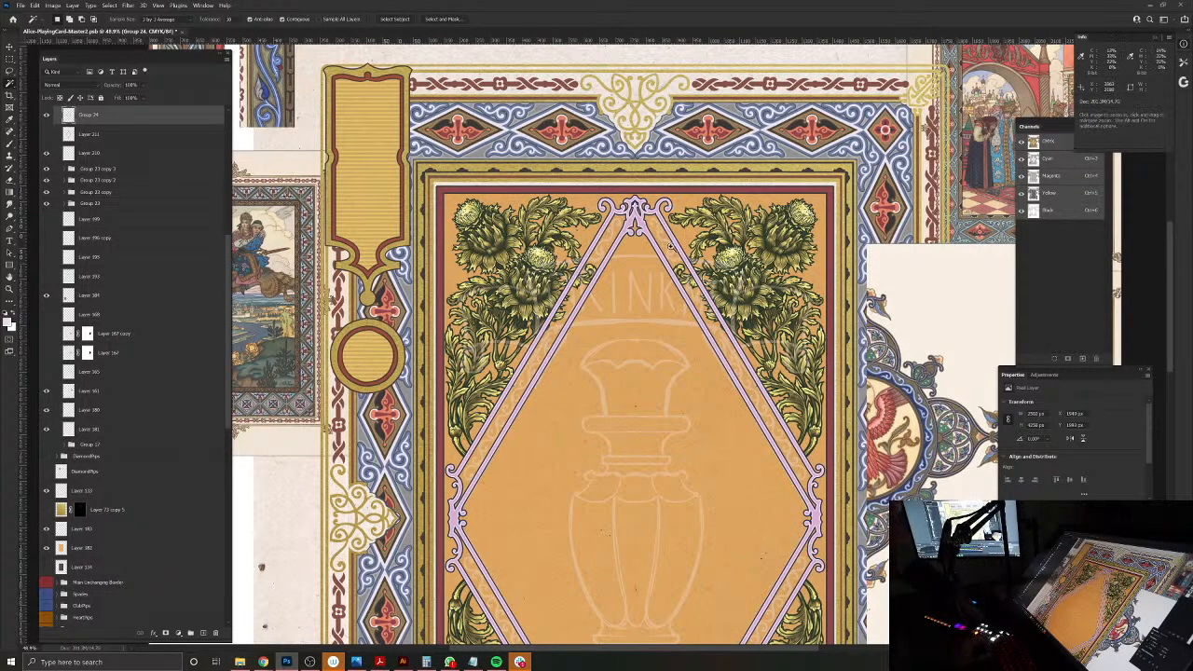
scroll(678, 270, "up", 3)
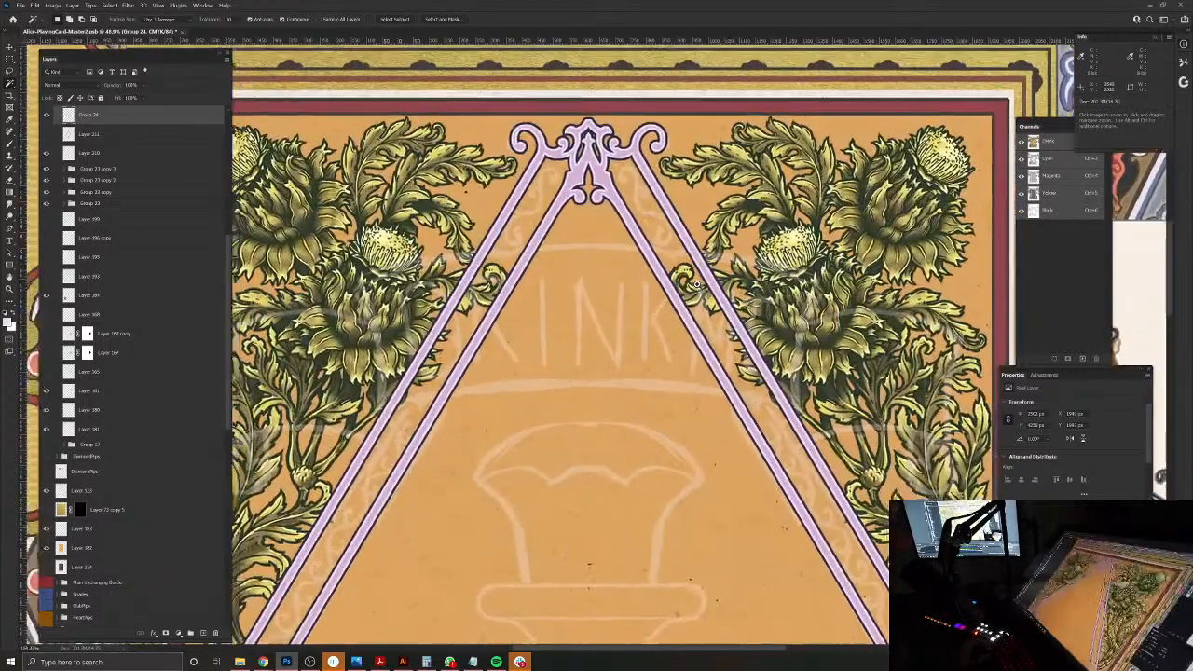
scroll(678, 271, "down", 5)
scroll(679, 270, "up", 3)
key("ctrl+s")
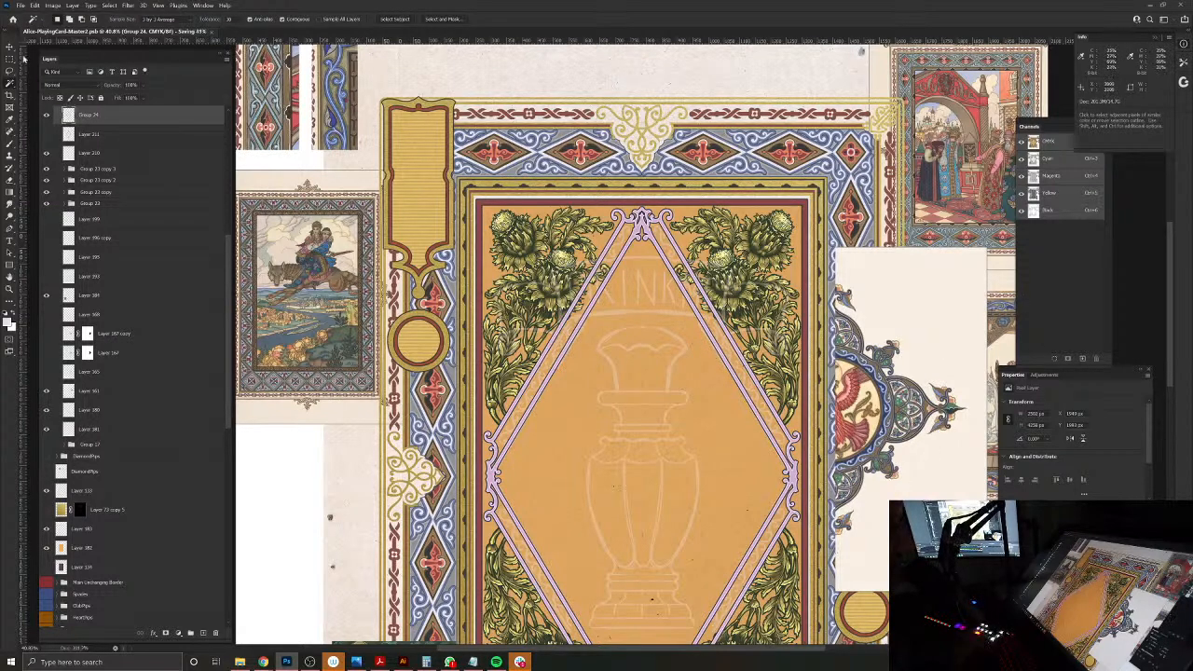
Step: Move the four thistle groups, Group 23 and its three copies, above the Group 24 frame layer
left_click(9, 46)
scroll(130, 193, "up", 5)
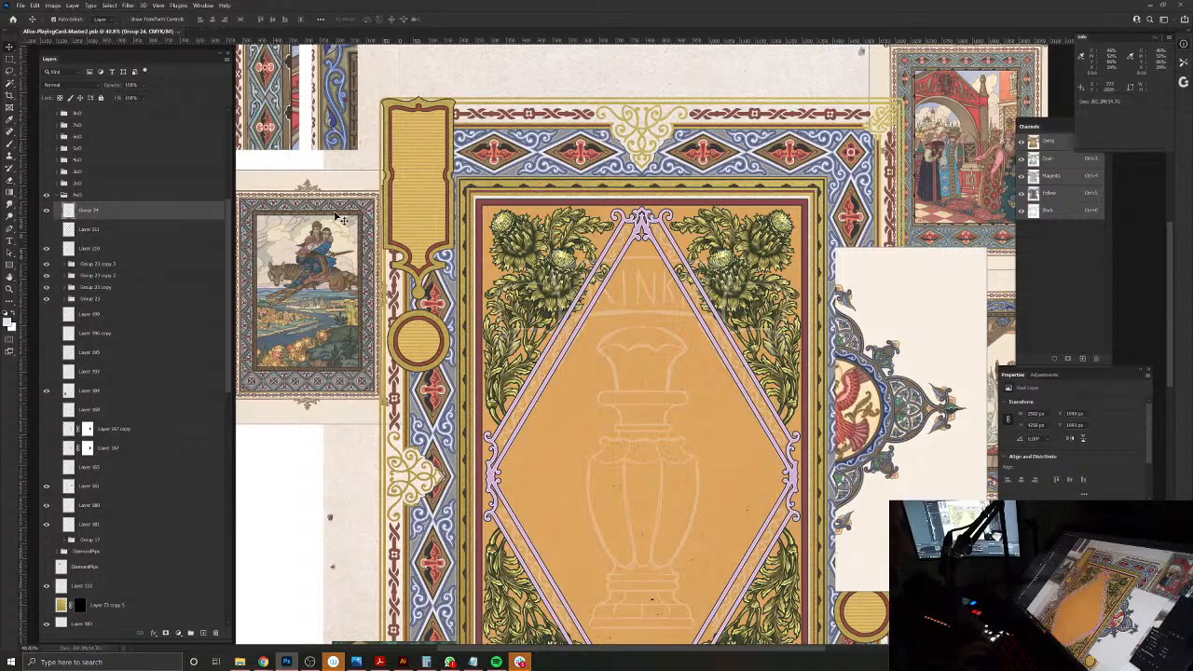
left_click_drag(671, 335, 653, 280)
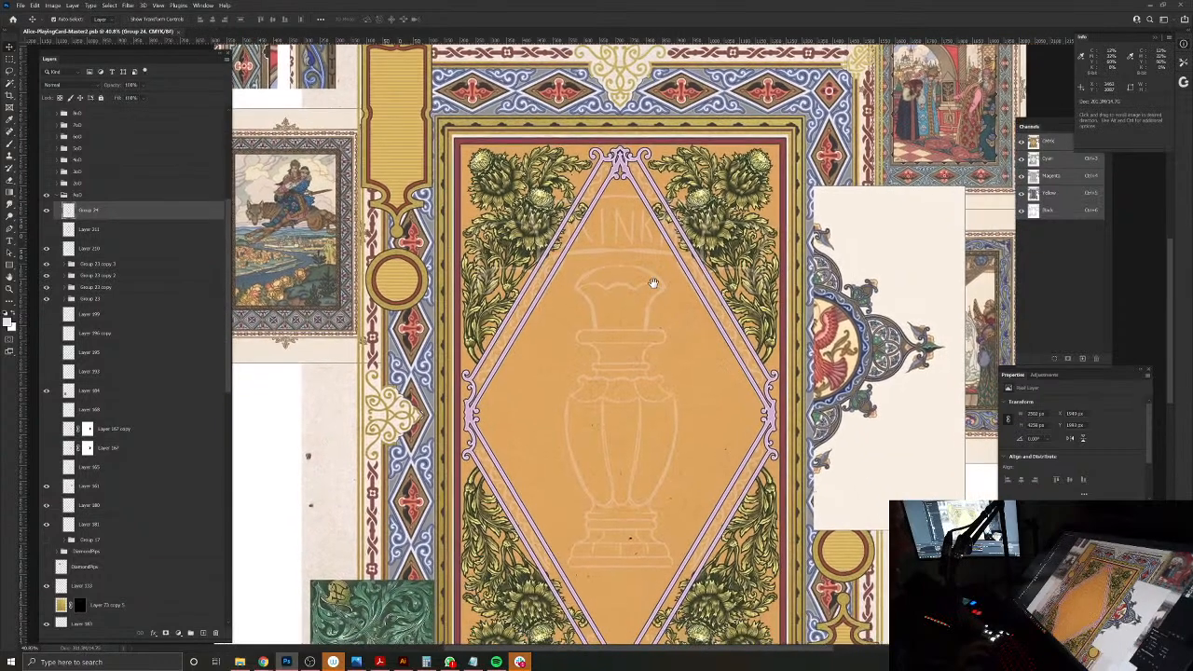
left_click(679, 190)
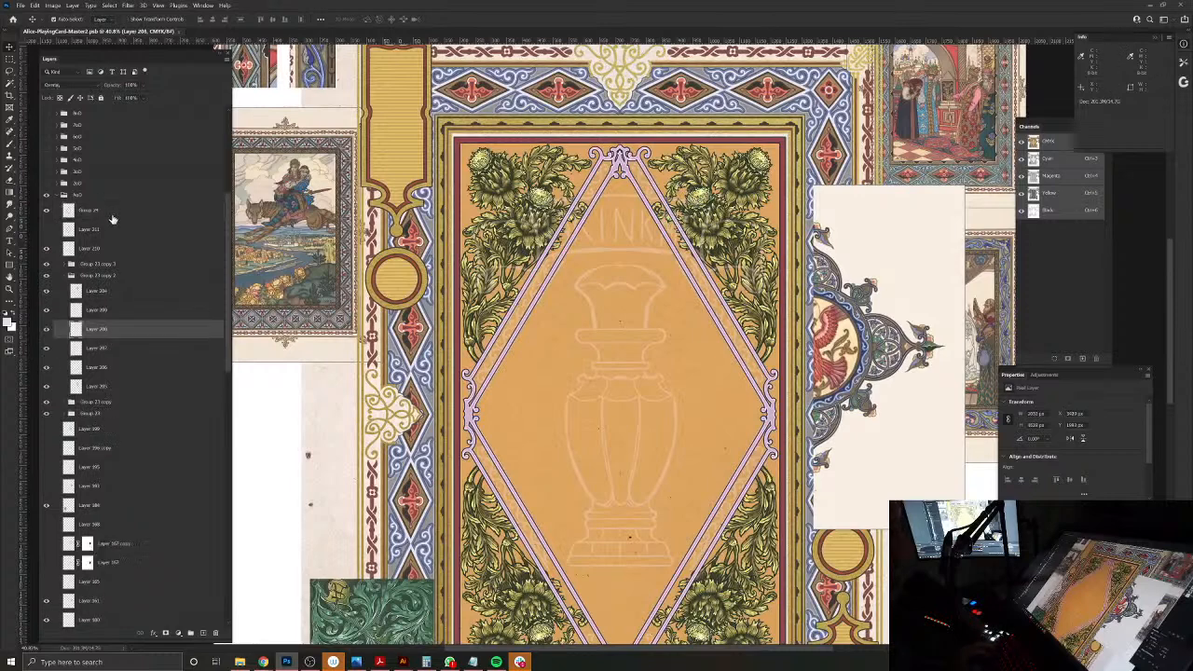
left_click(70, 276)
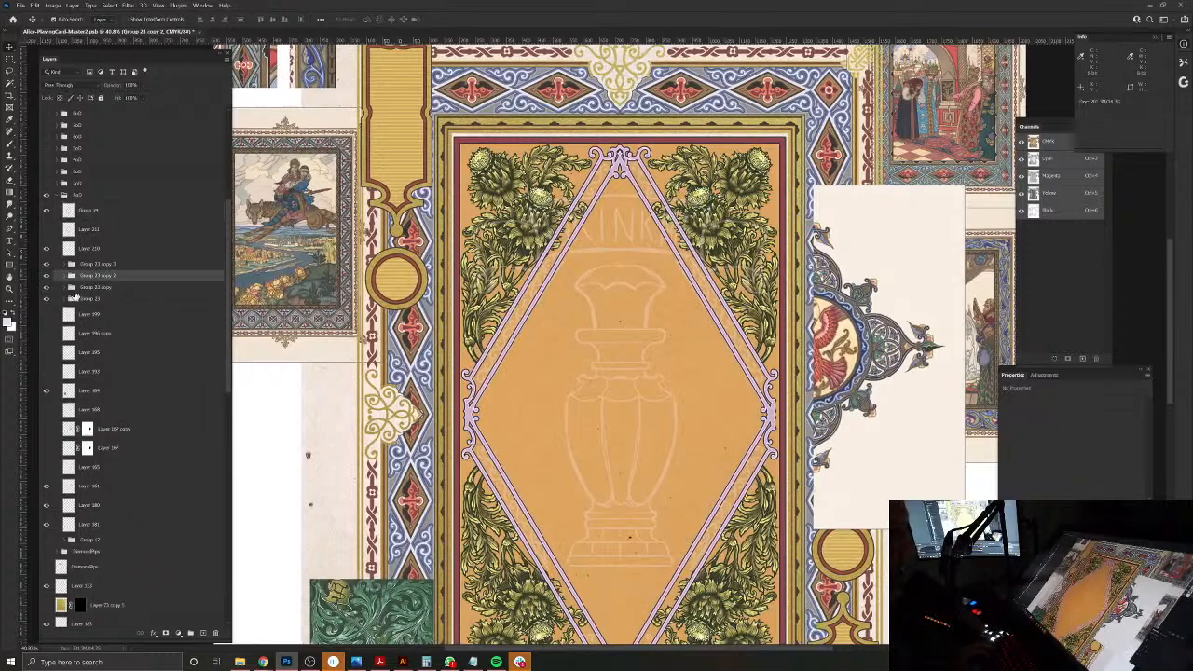
left_click(76, 298)
left_click(87, 265, "shift")
left_click_drag(88, 266, 92, 203)
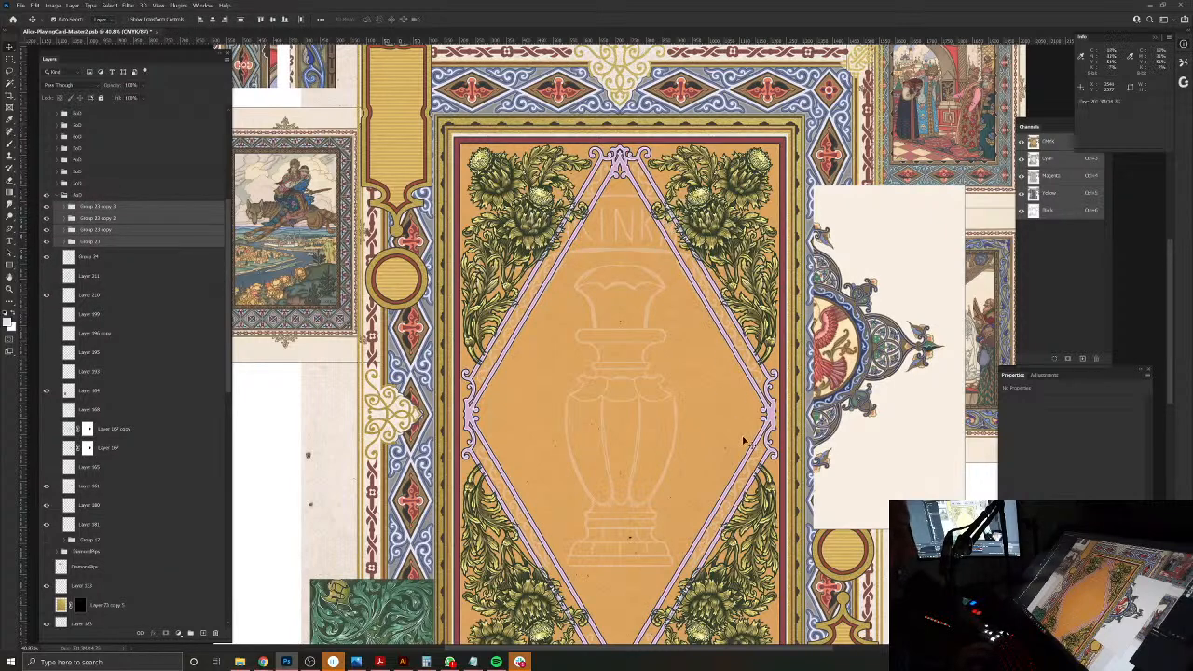
Step: Check the thistle leaves overlapping the frame, make the Group 24 frame layer active, and hide all four thistle groups
left_click_drag(696, 491, 717, 576)
left_click_drag(587, 294, 626, 331)
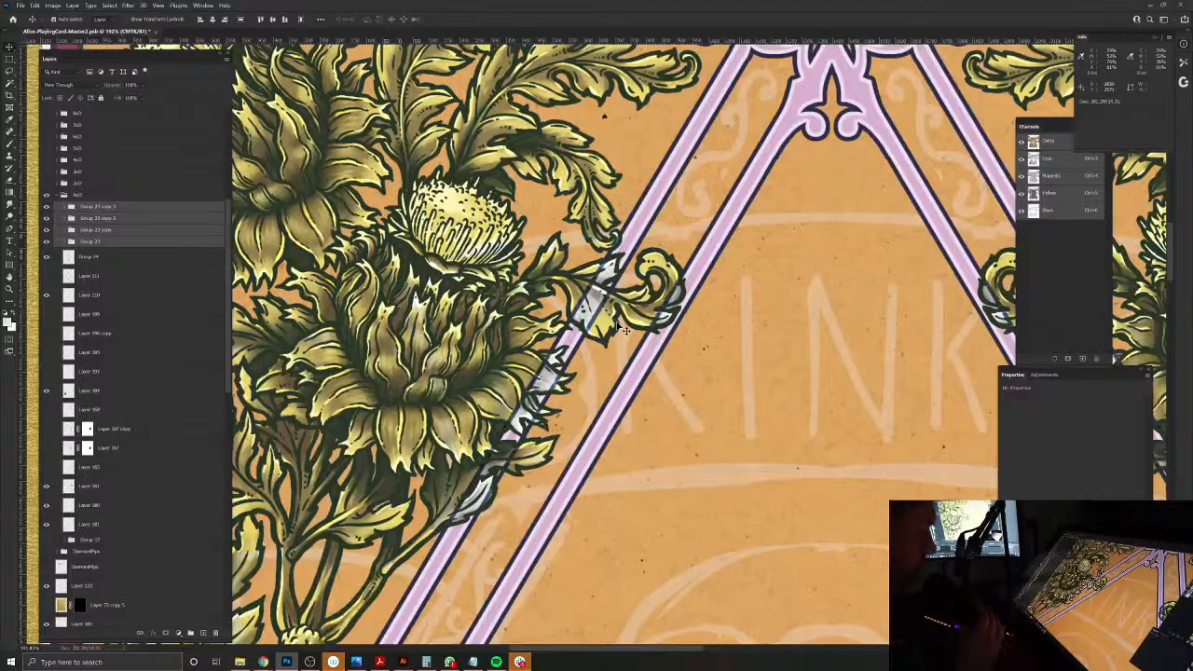
left_click(115, 256)
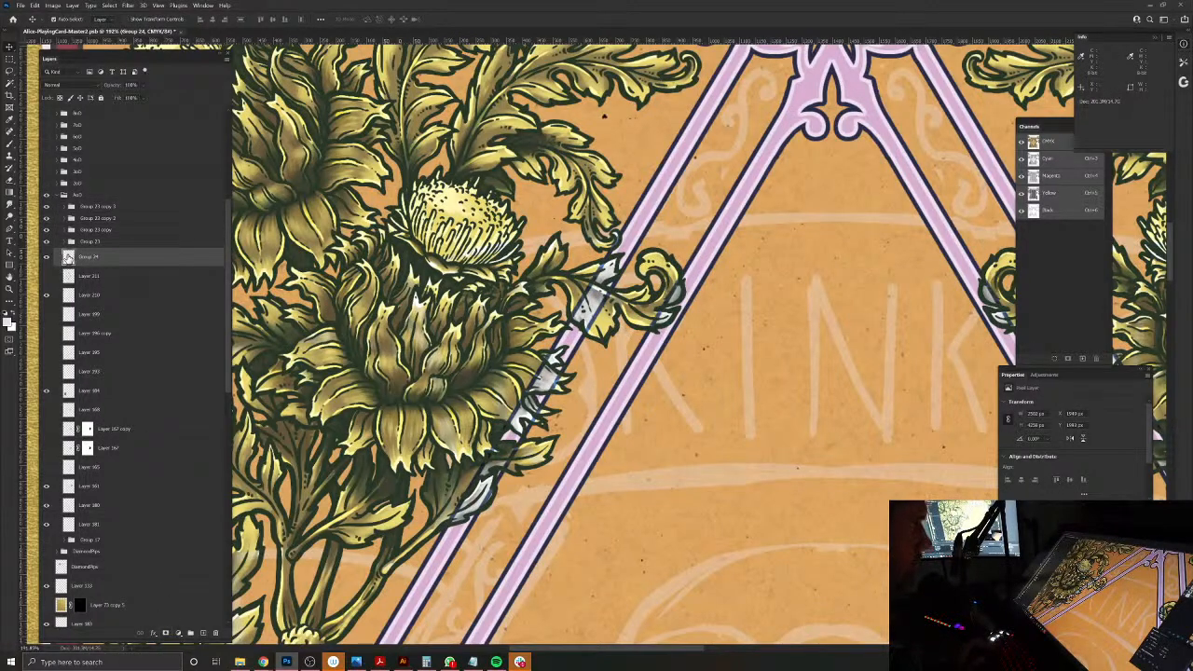
left_click(44, 216)
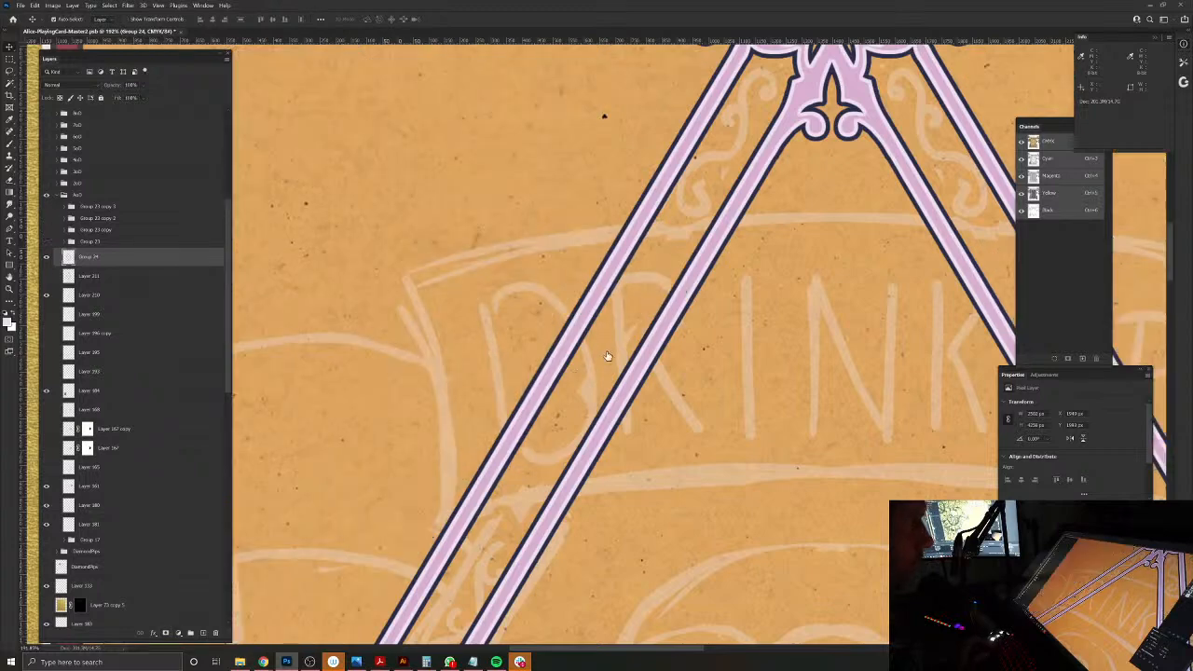
left_click(49, 241)
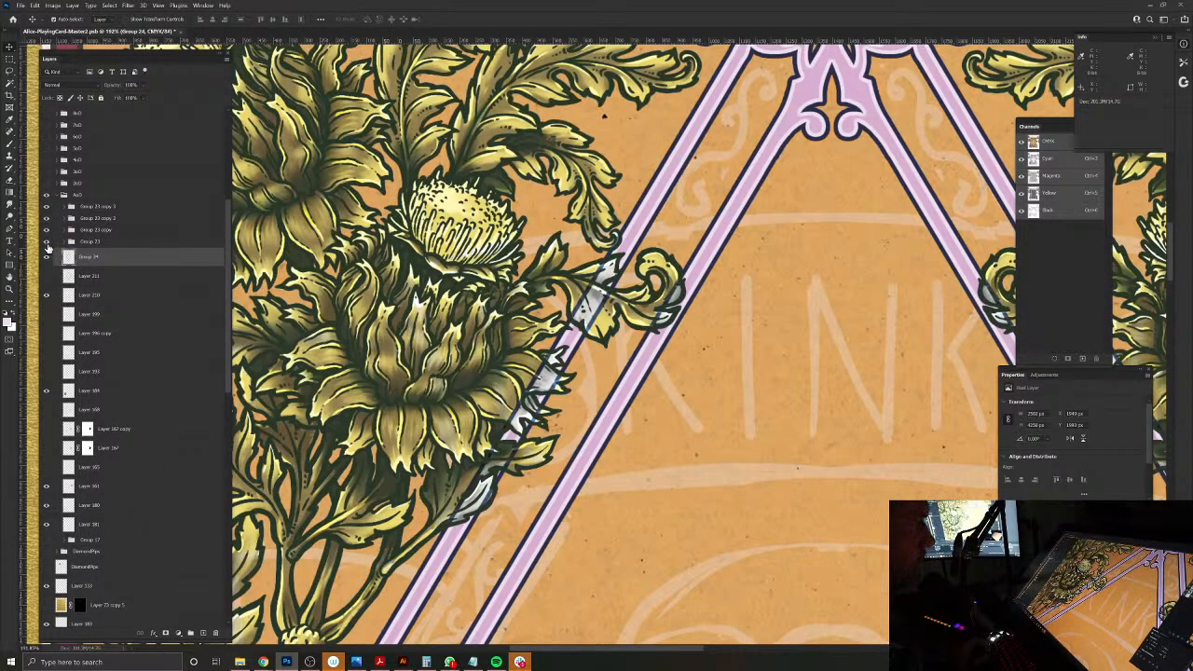
left_click(45, 216)
Step: Compare the frame's bars and side ornaments with the reference medallion's scrollwork, and switch to the Brush tool
scroll(620, 369, "down", 3)
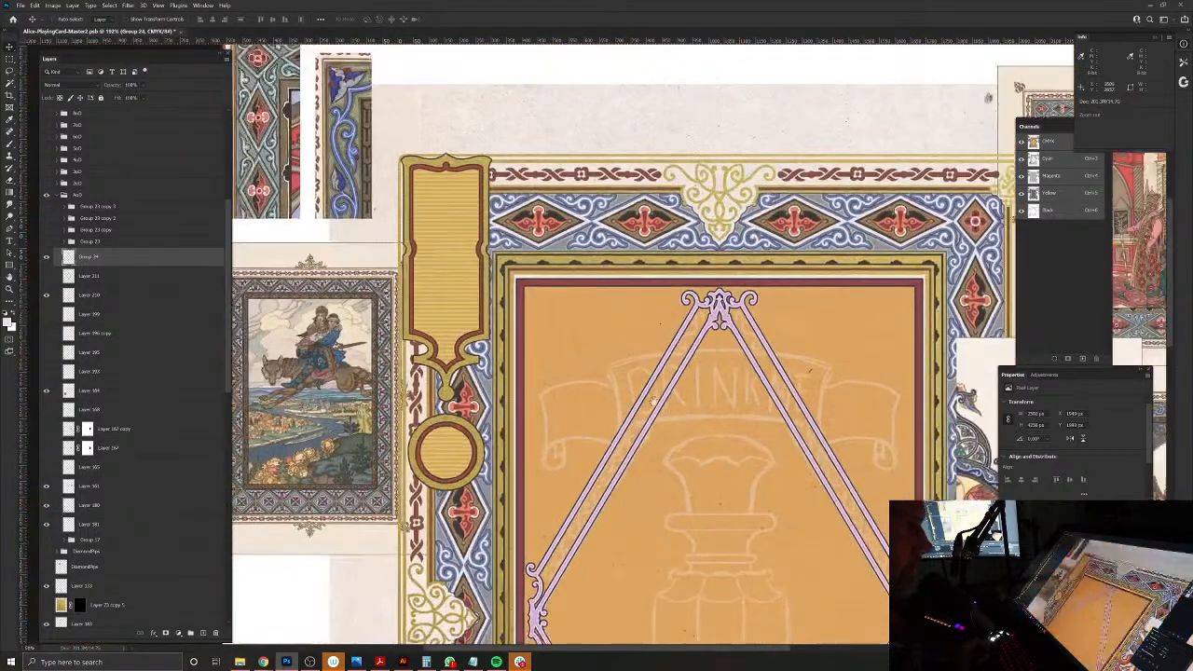
left_click_drag(698, 437, 545, 218)
left_click_drag(690, 282, 717, 303)
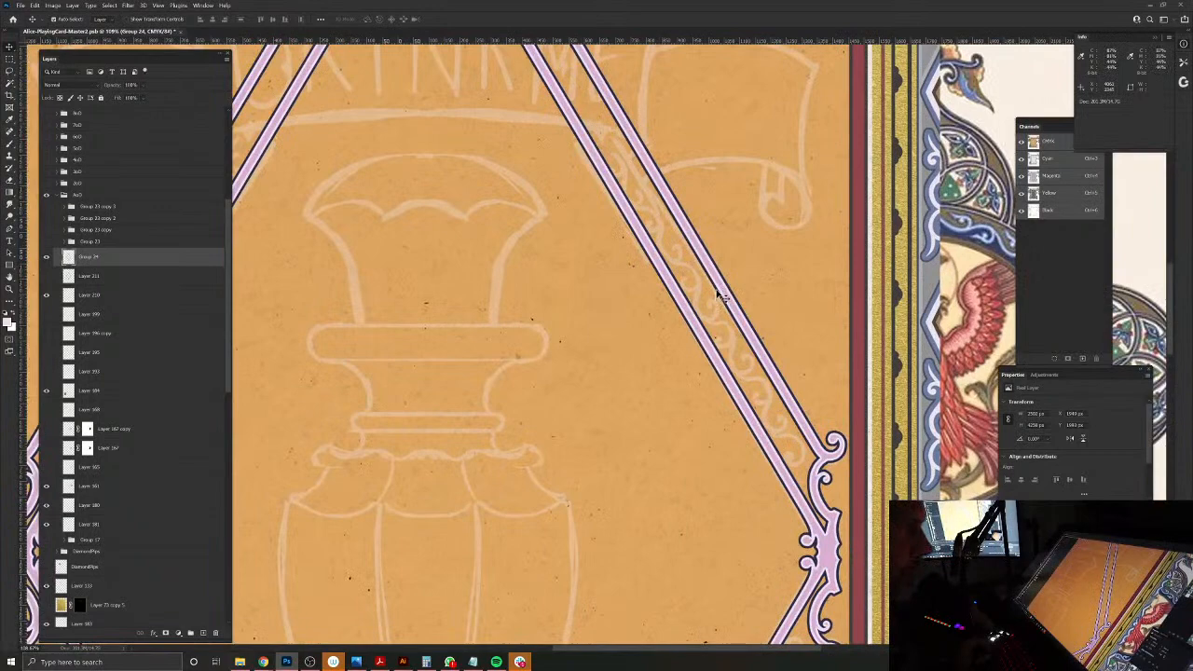
key("i")
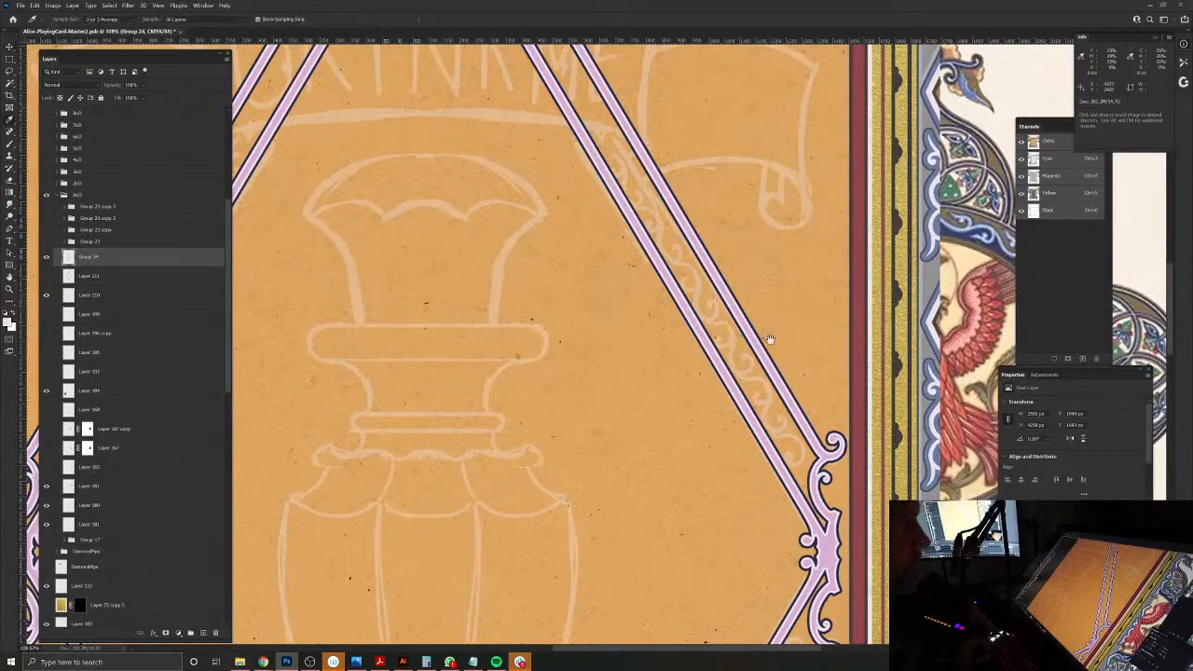
left_click_drag(826, 328, 544, 378)
mouse_move(791, 352)
left_mouse_down()
mouse_move(804, 353)
mouse_move(781, 353)
left_mouse_up()
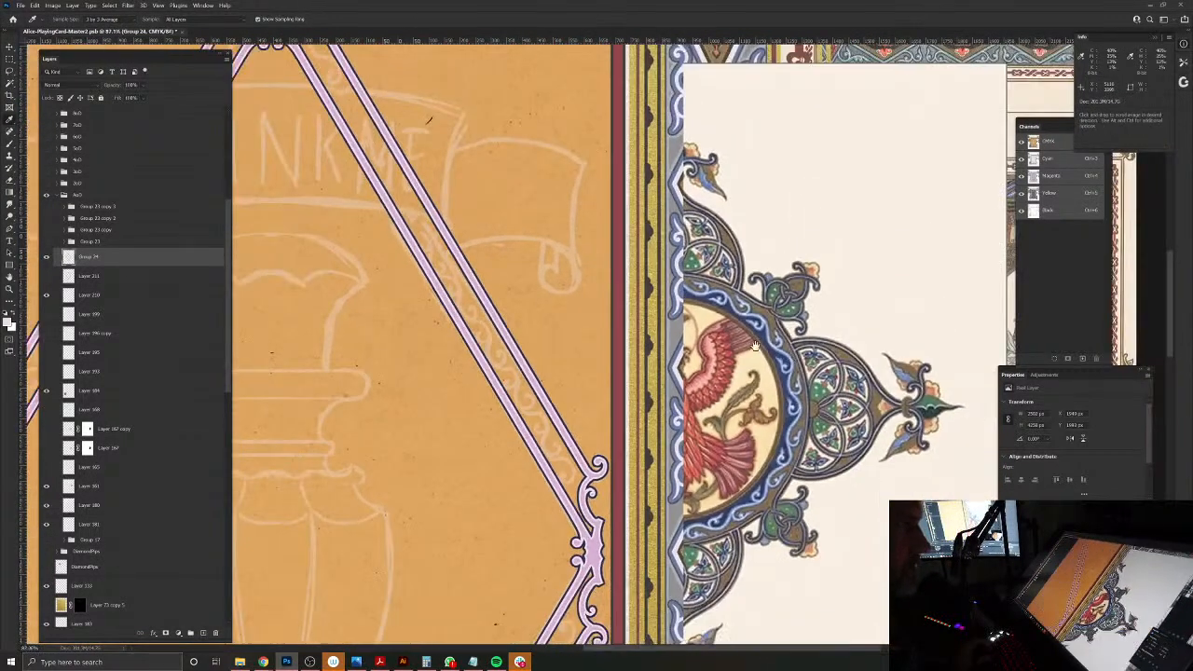
left_click_drag(608, 277, 687, 314)
left_click(857, 403)
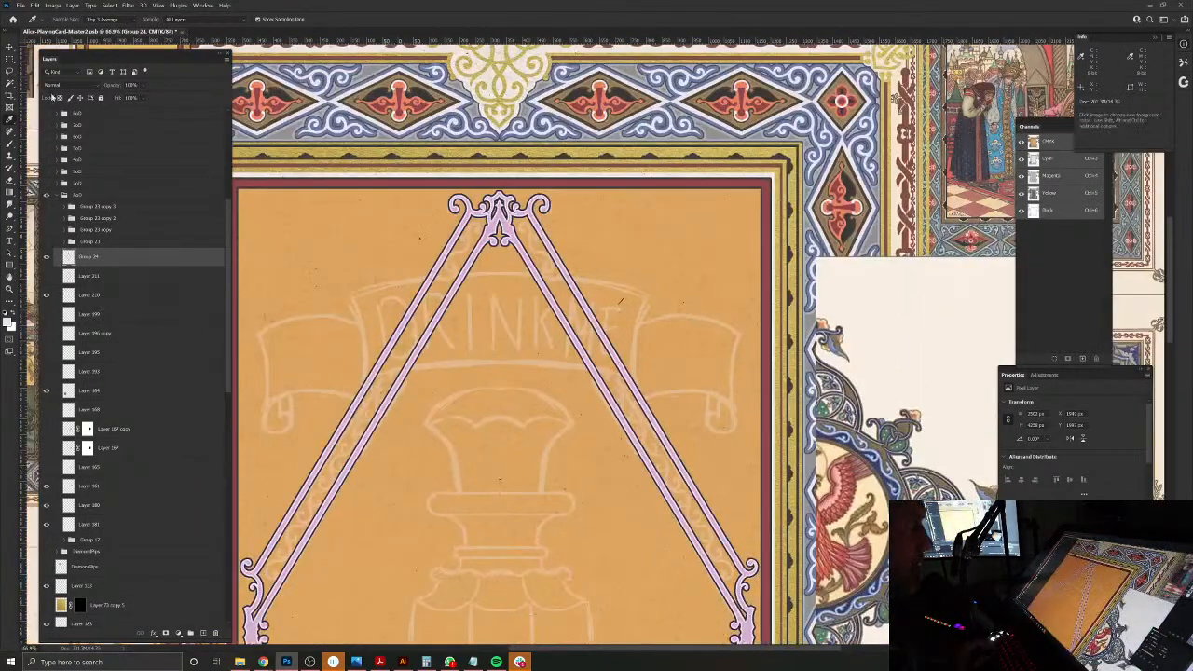
left_click(9, 138)
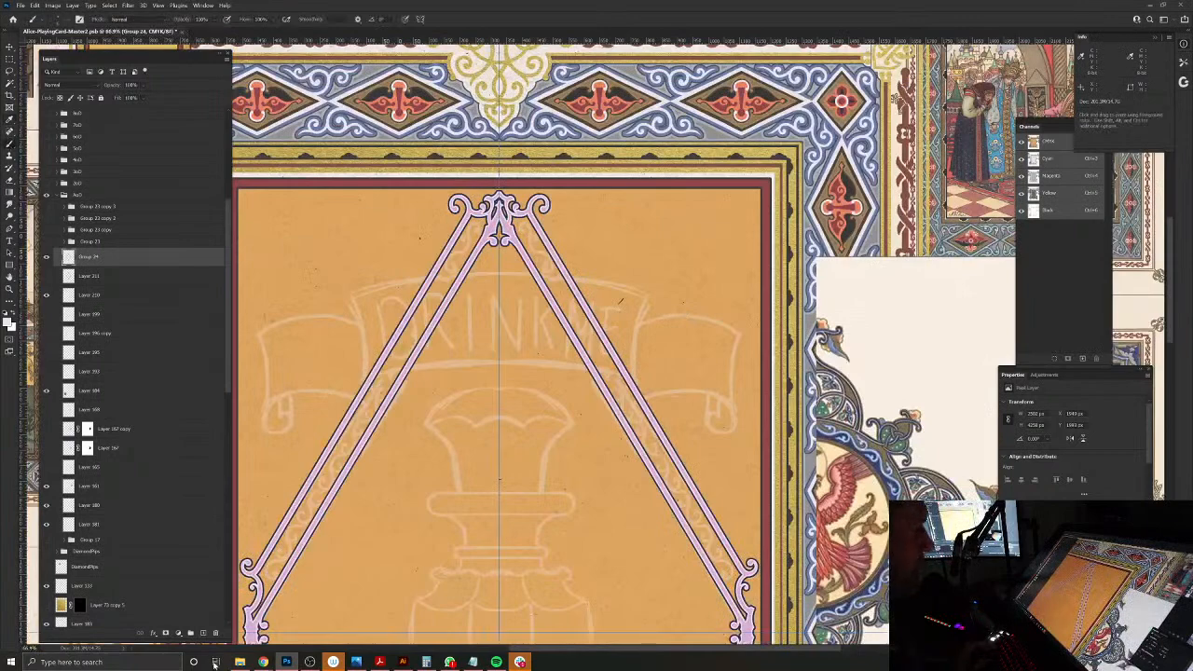
Step: Examine the reference medallion's scroll border, then switch to Illustrator and create a new document from the Letter preset
left_click_drag(848, 441, 587, 309)
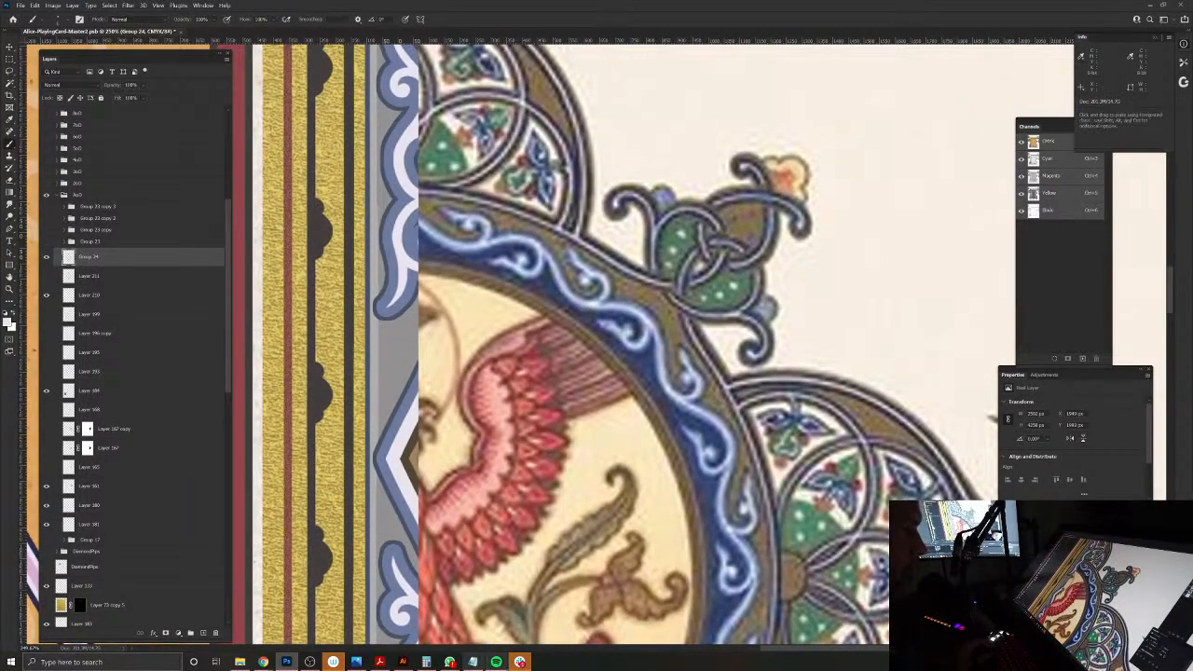
key("super")
type("ill")
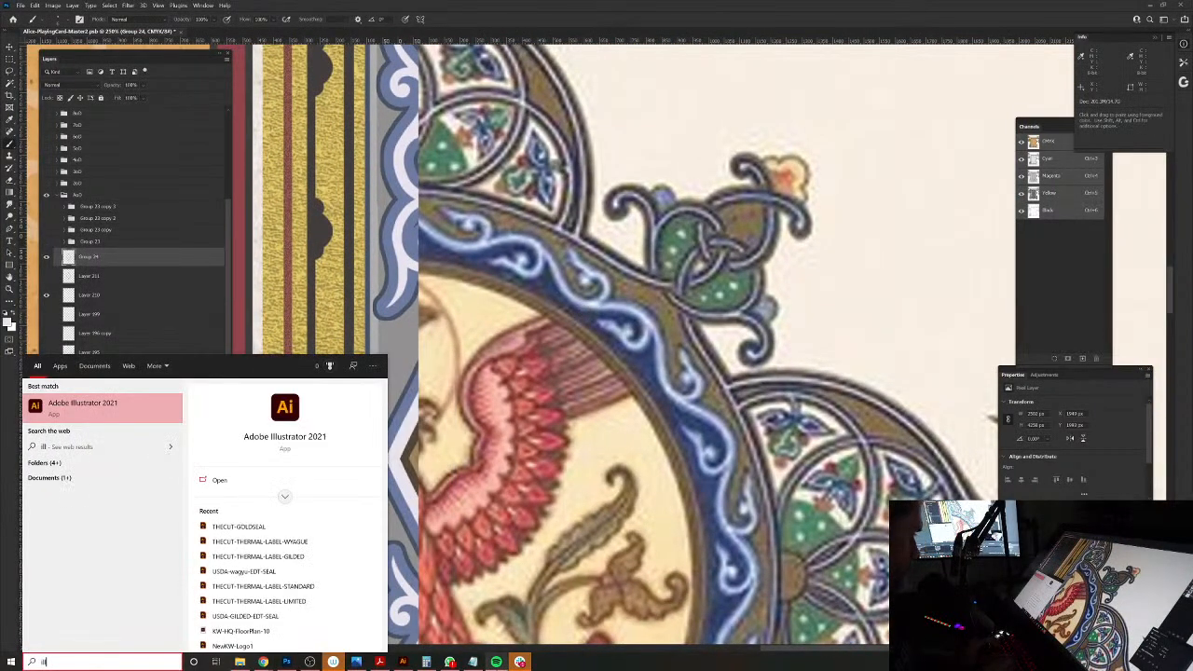
key("Return")
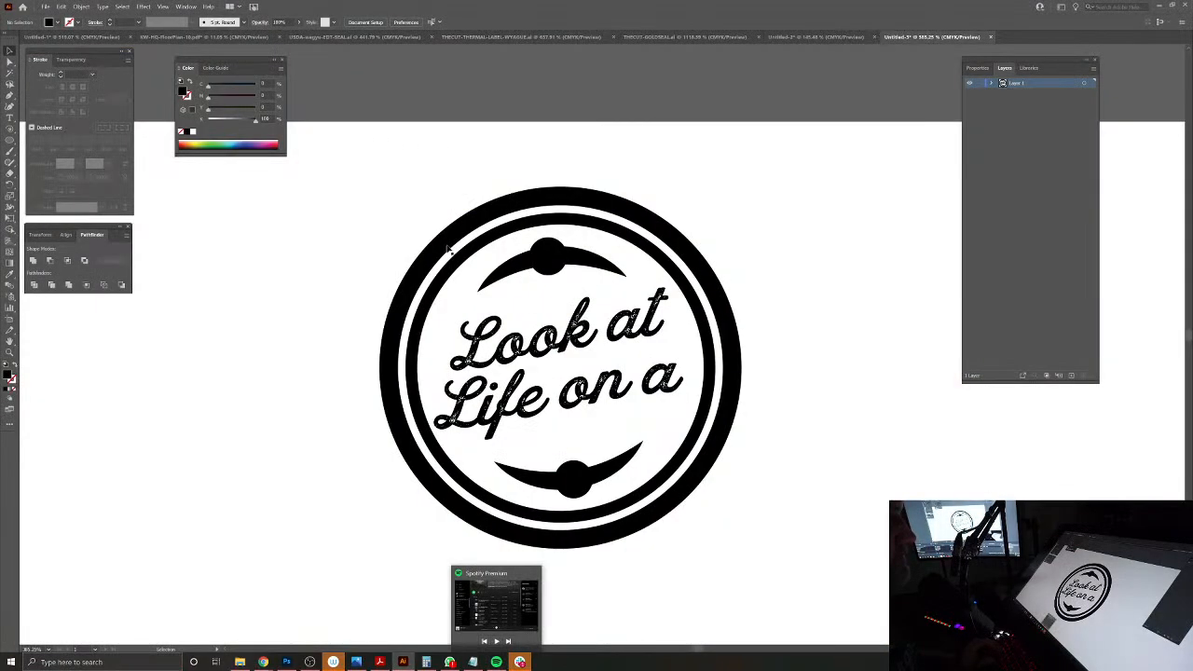
left_click(45, 6)
left_click(58, 13)
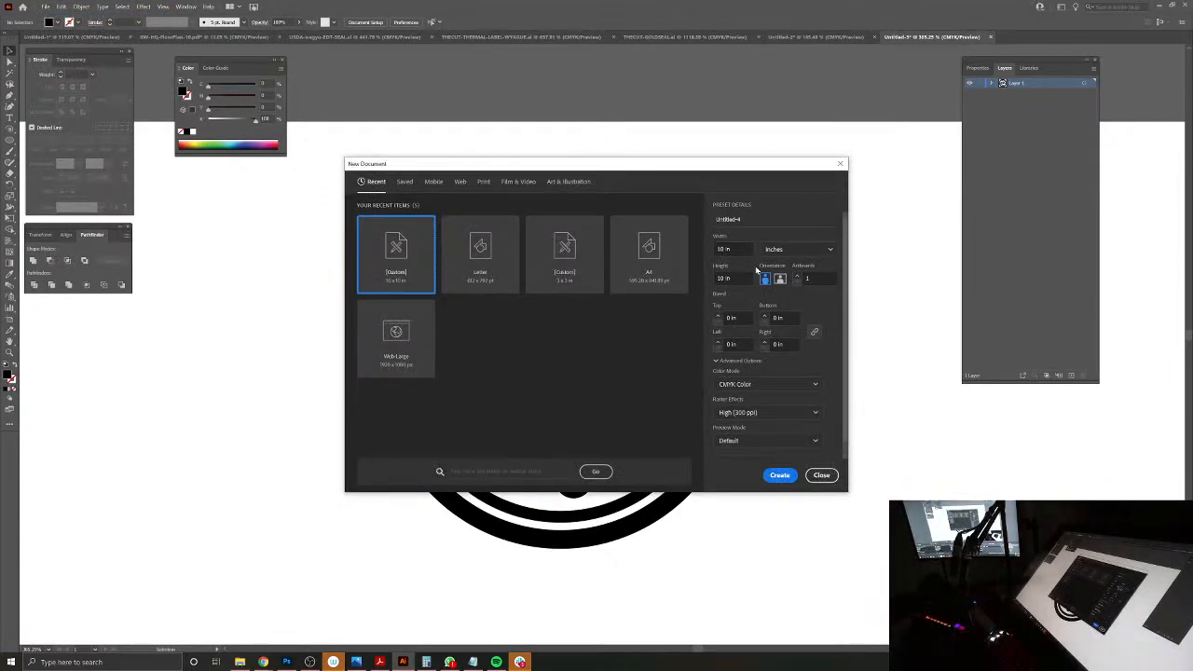
left_click(472, 231)
left_click(779, 474)
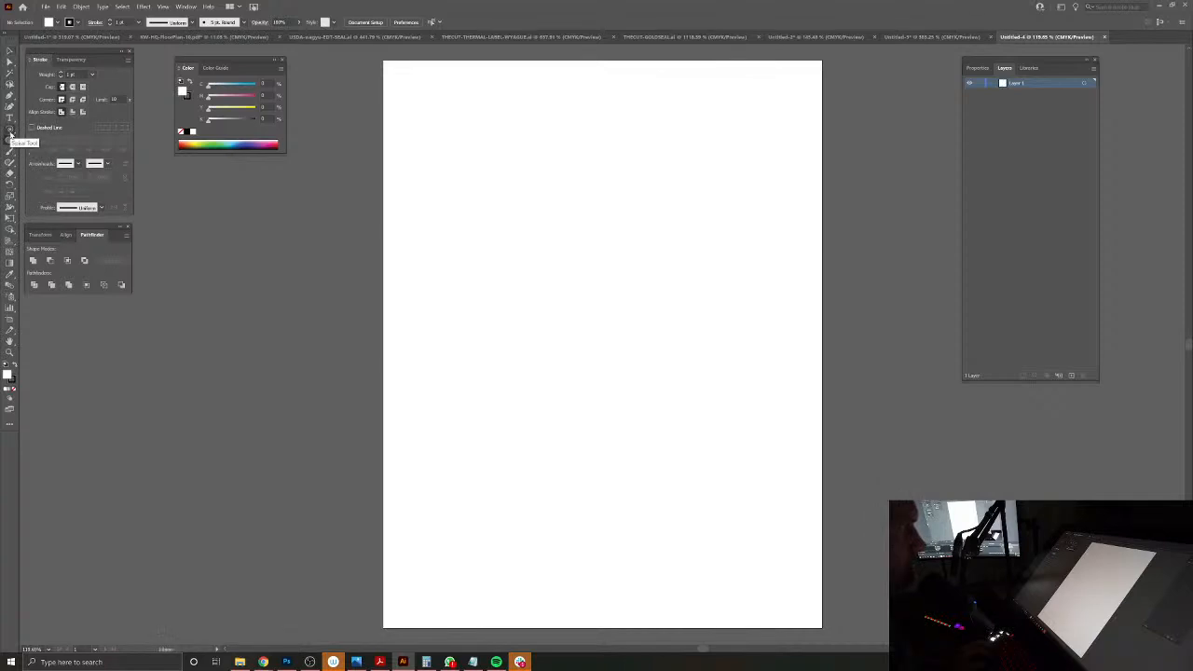
Step: Draw a spiral on the blank artboard and delete its tight inner turns, keeping only the open outer coil
left_click(10, 137)
left_click_drag(594, 287, 714, 412)
key("v")
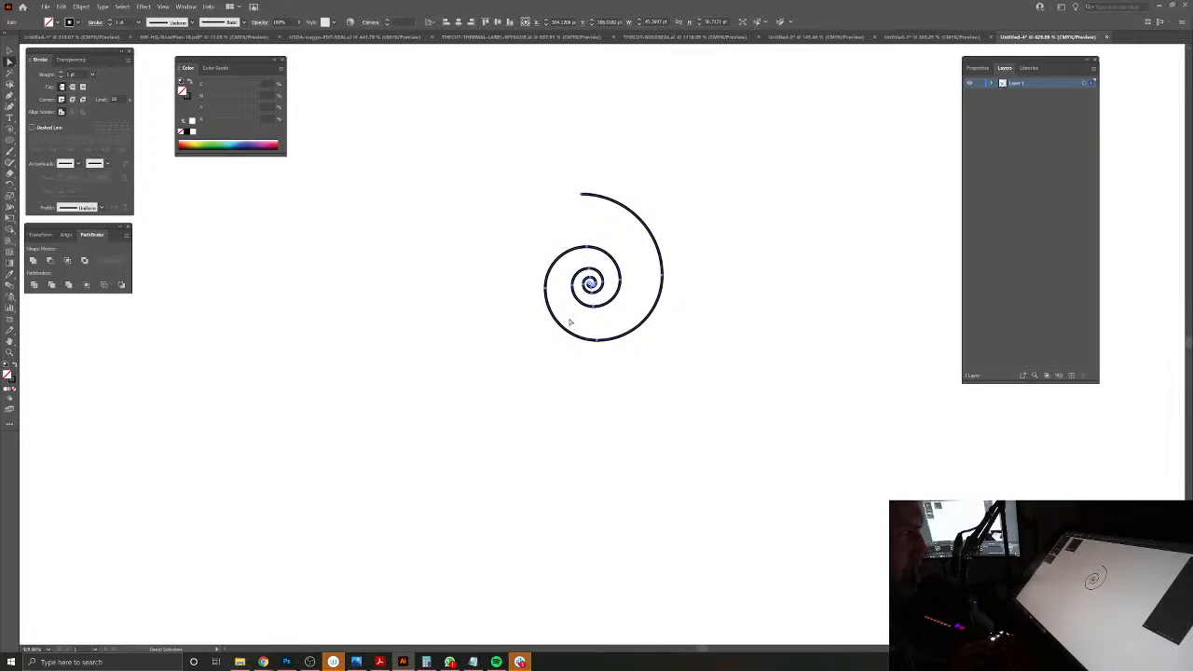
left_click(609, 267)
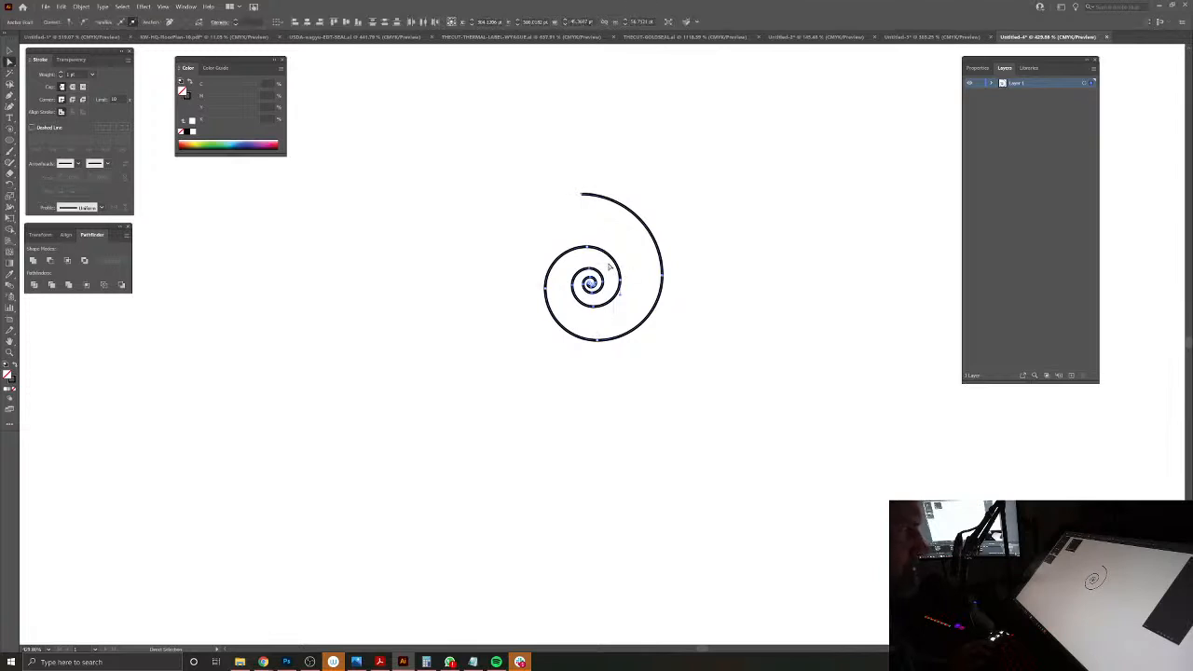
key("Delete")
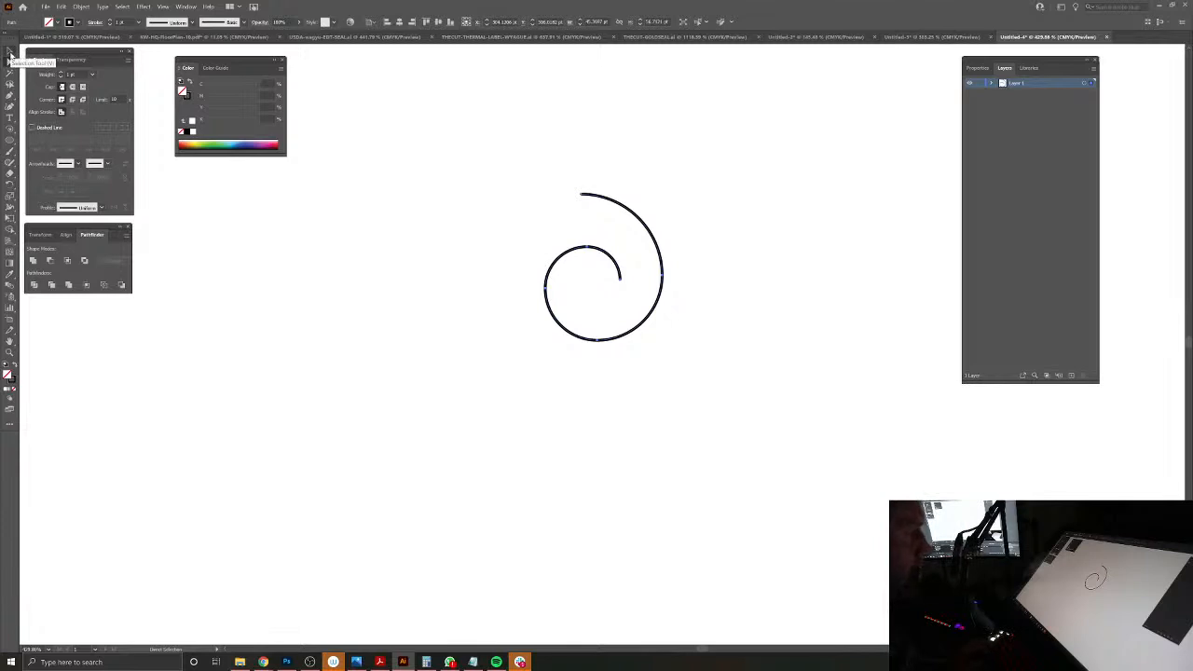
Step: Rotate the trimmed spiral slightly clockwise and scale it down, checking the medallion scrollwork in Photoshop for its shape
left_click(9, 53)
key("e")
left_click_drag(673, 187, 686, 189)
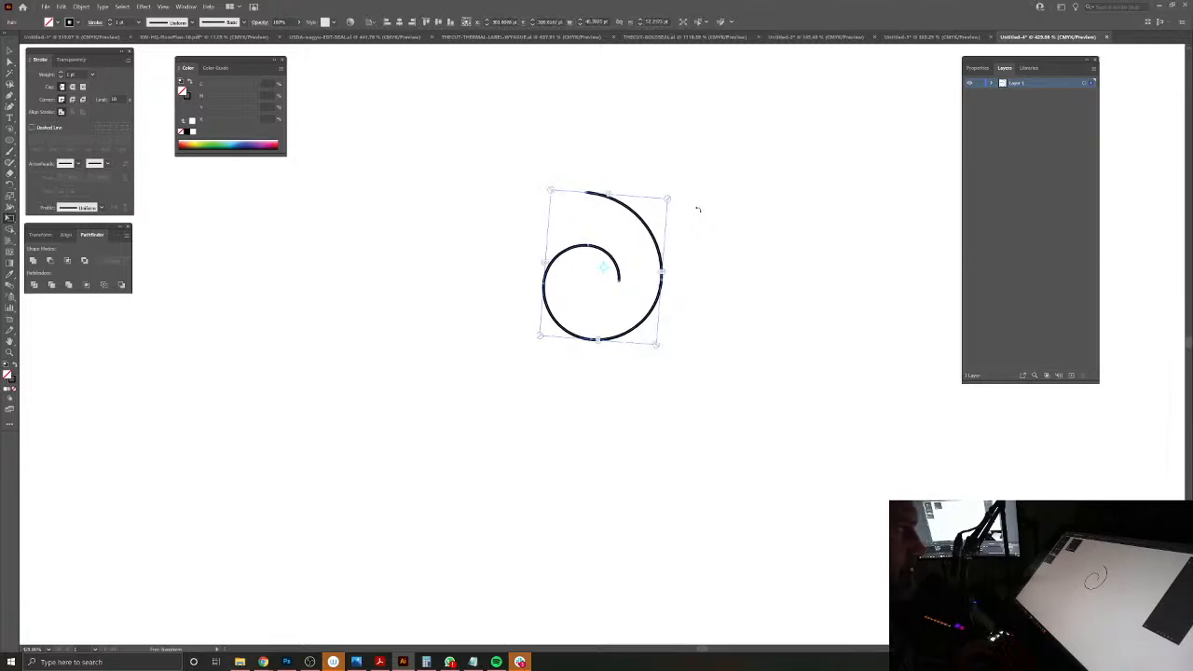
left_click(286, 661)
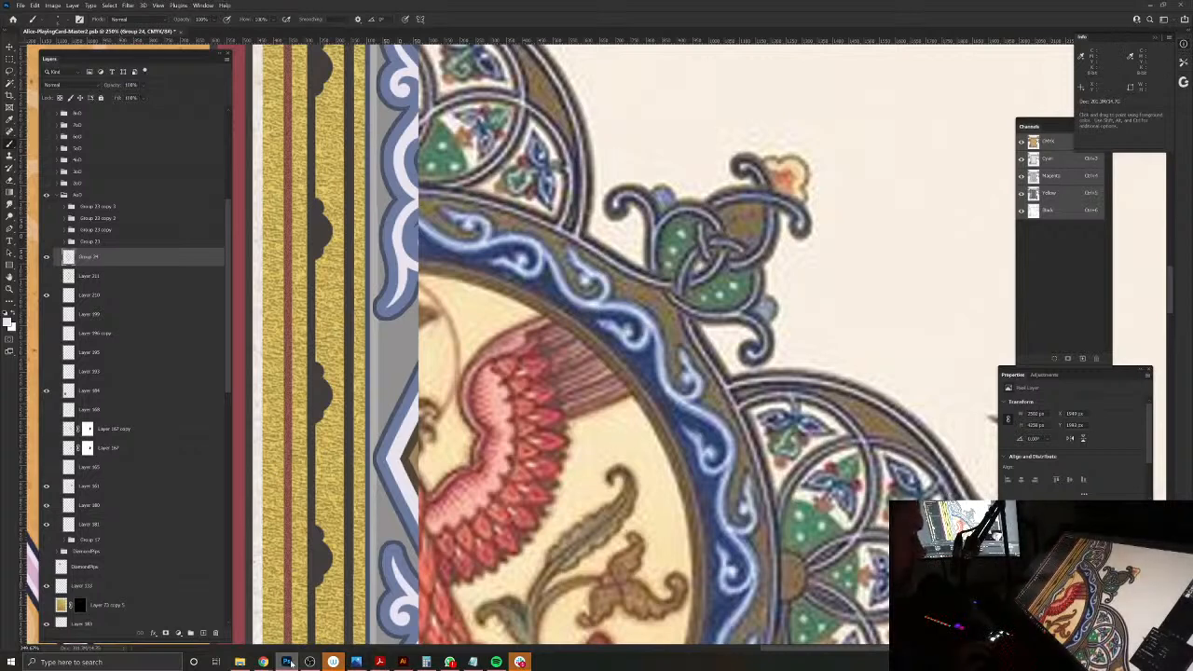
mouse_move(332, 663)
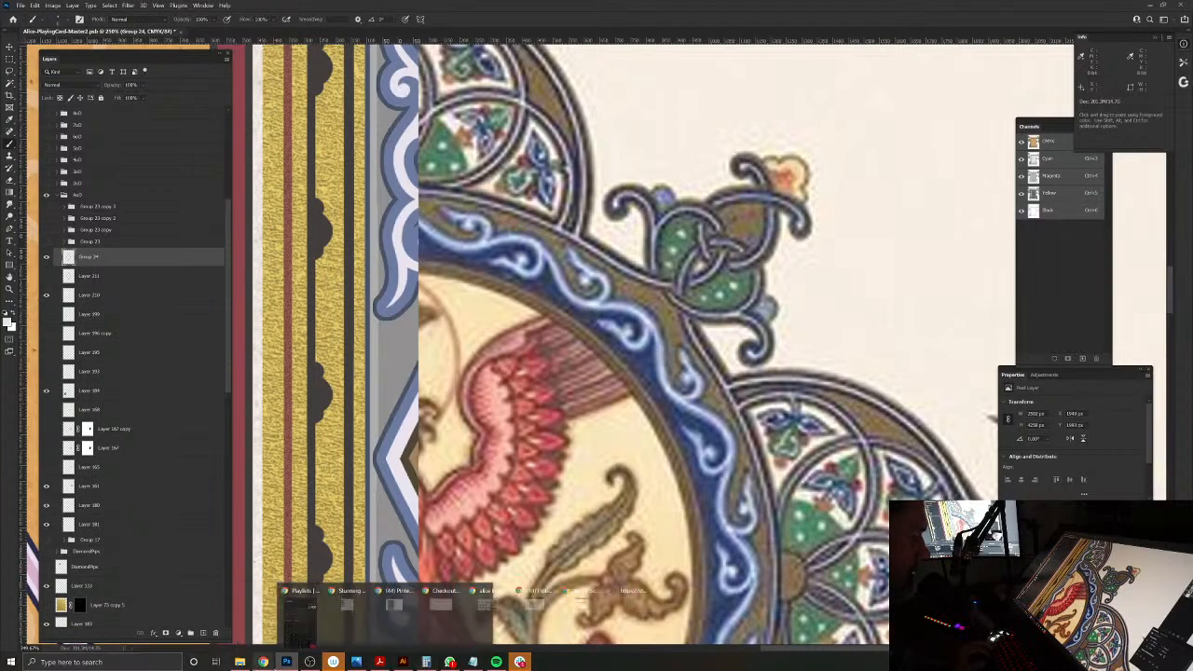
mouse_move(403, 663)
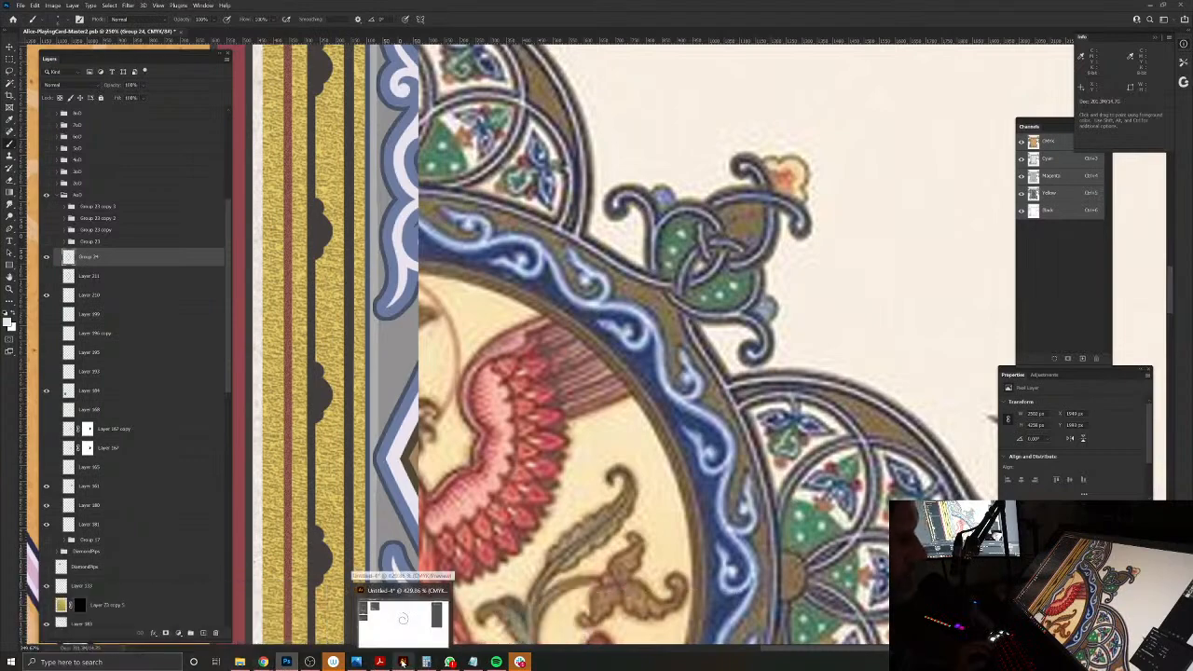
left_click(402, 662)
left_click_drag(660, 364, 640, 310)
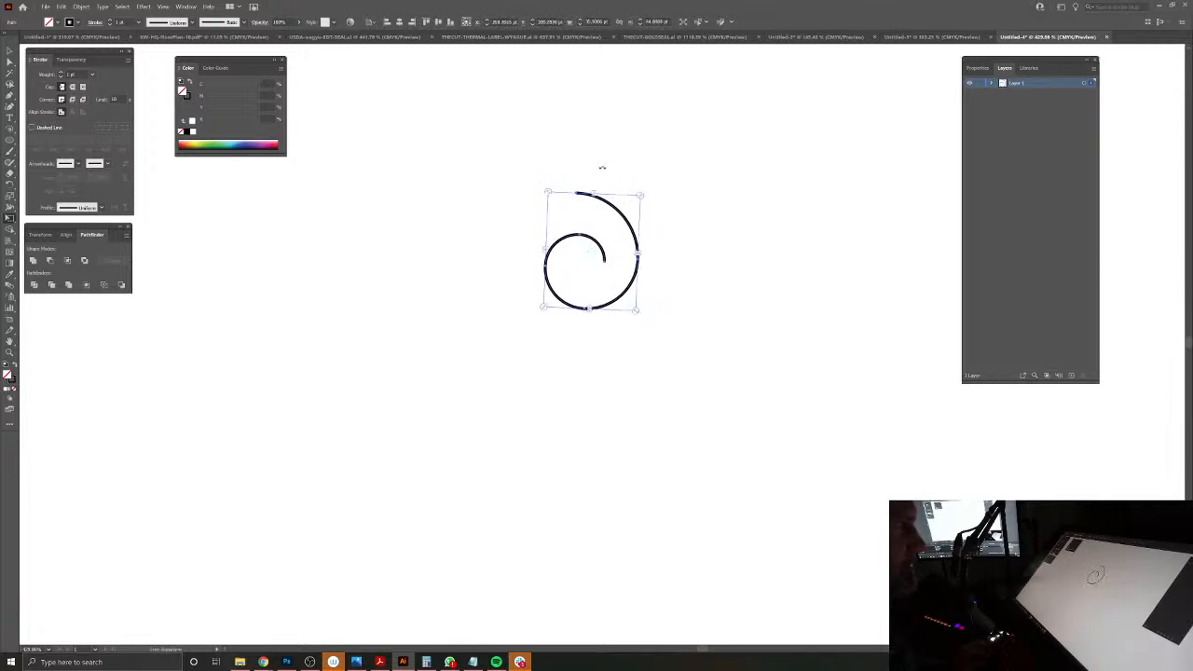
Step: Remove the spiral's uppermost arc and extend its open outer end with a curved Pen segment sweeping upward
left_click(10, 61)
left_click_drag(538, 160, 637, 215)
key("Delete")
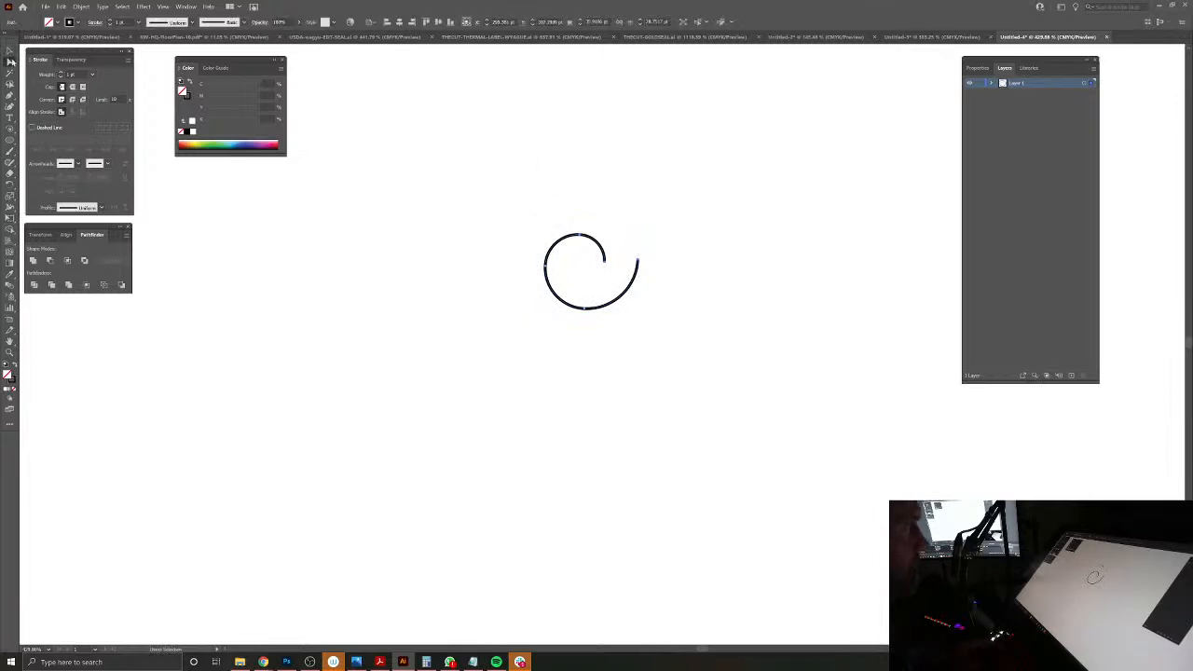
left_click(9, 97)
left_click(638, 264)
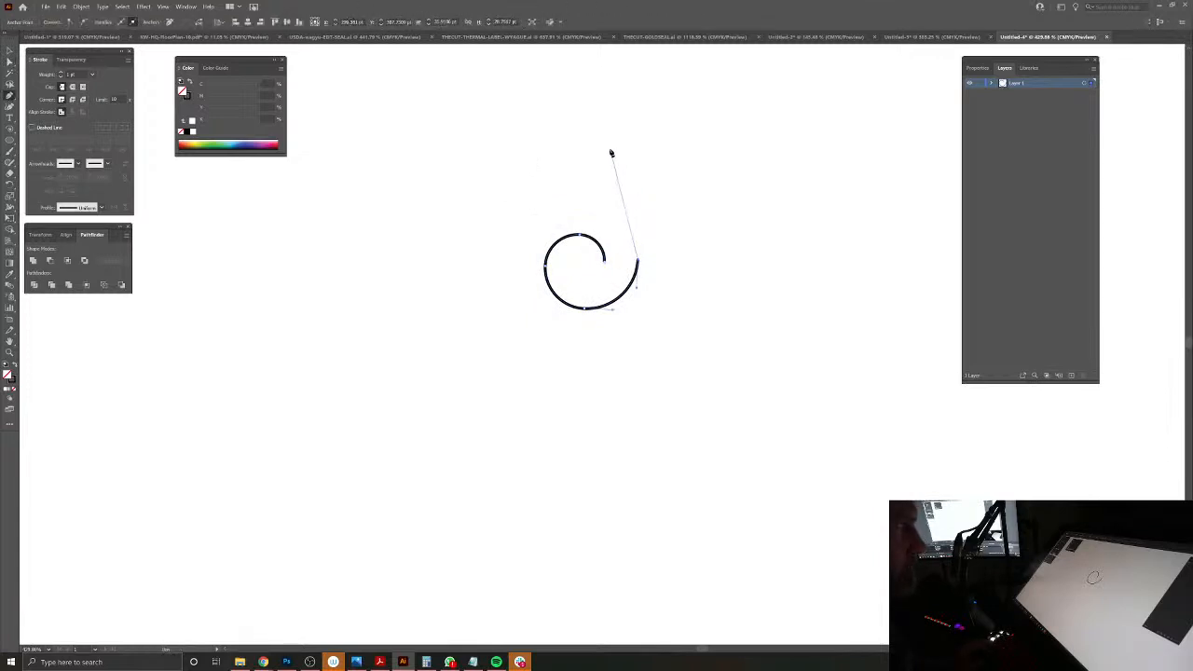
left_click_drag(554, 105, 537, 101)
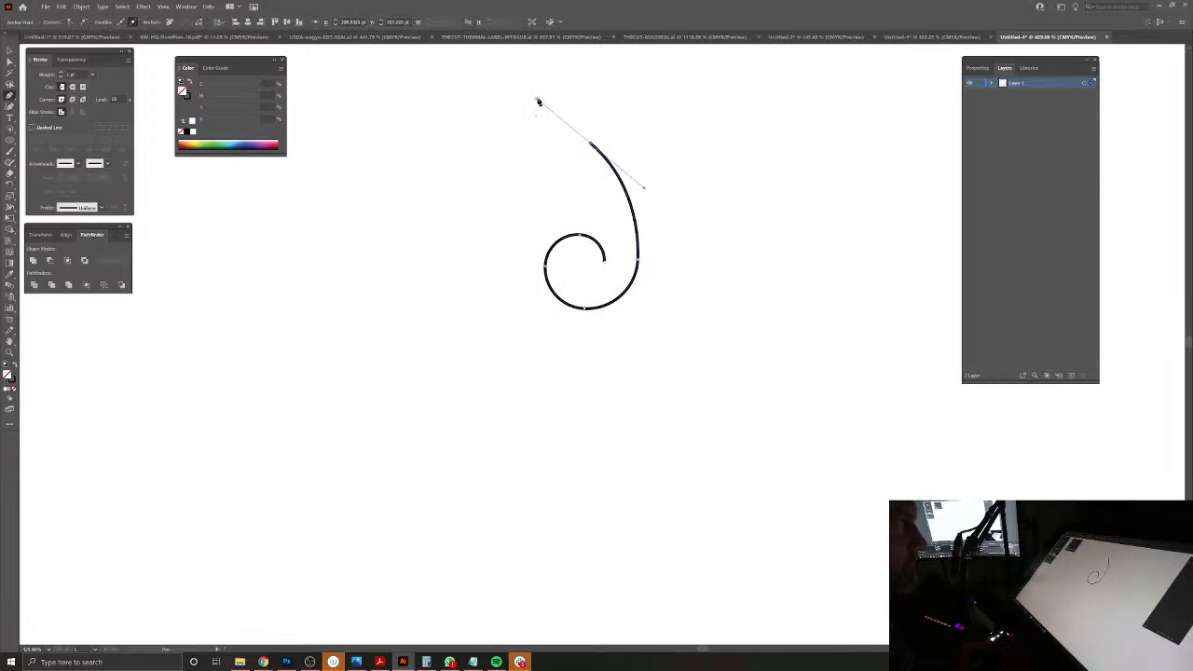
Step: Return to Photoshop and capture the medallion's blue scrollwork border with the Snipping Tool
left_click(286, 662)
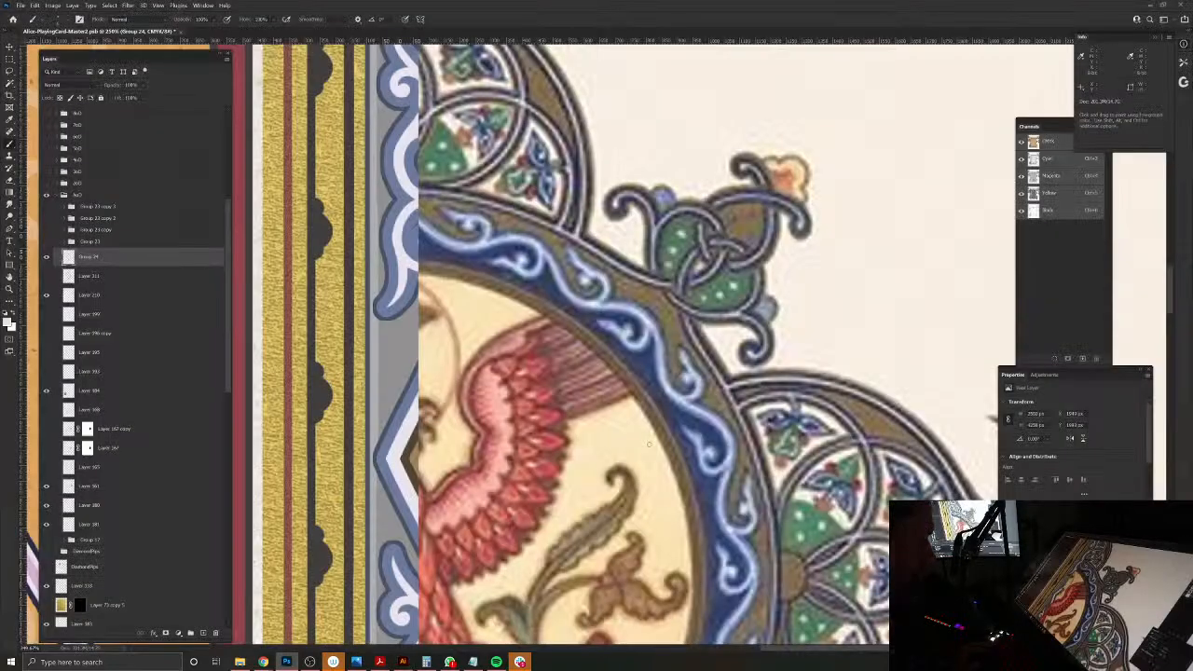
key("super")
type("snip")
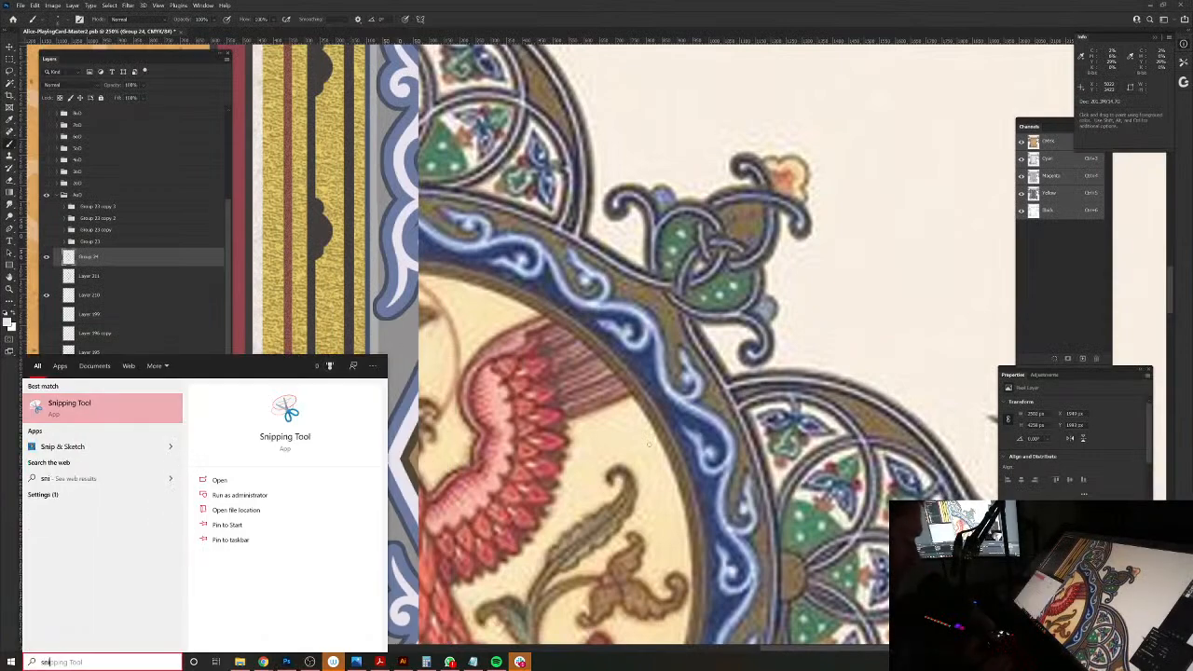
key("Return")
left_click(46, 92)
left_click_drag(560, 263, 803, 538)
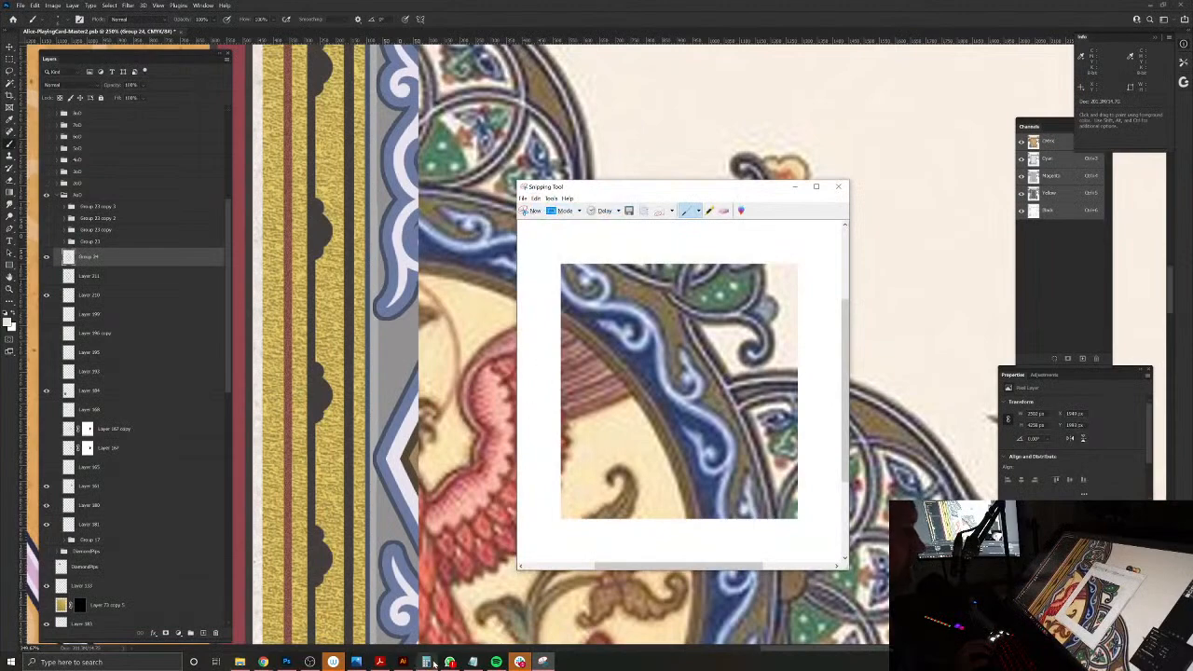
Step: Paste the captured scrollwork into the Illustrator document, scale it down, rotate it a quarter turn and place it above the spiral
left_click(403, 661)
key("ctrl+v")
left_click_drag(711, 349, 557, 217)
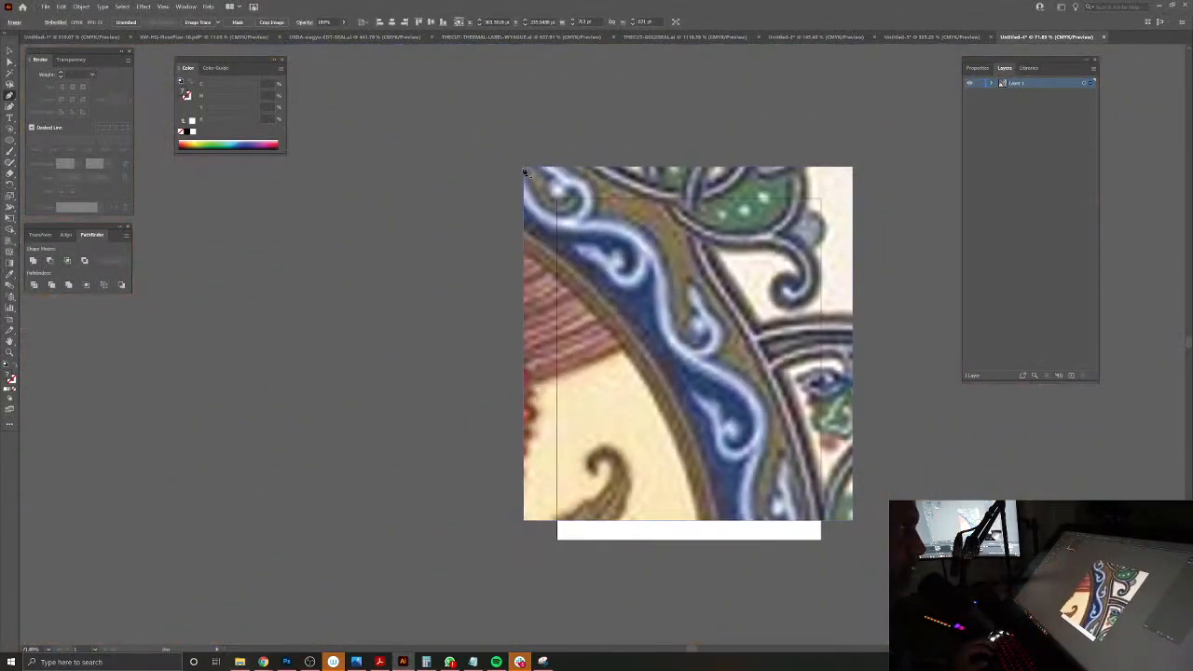
key("e")
left_click_drag(523, 171, 770, 194)
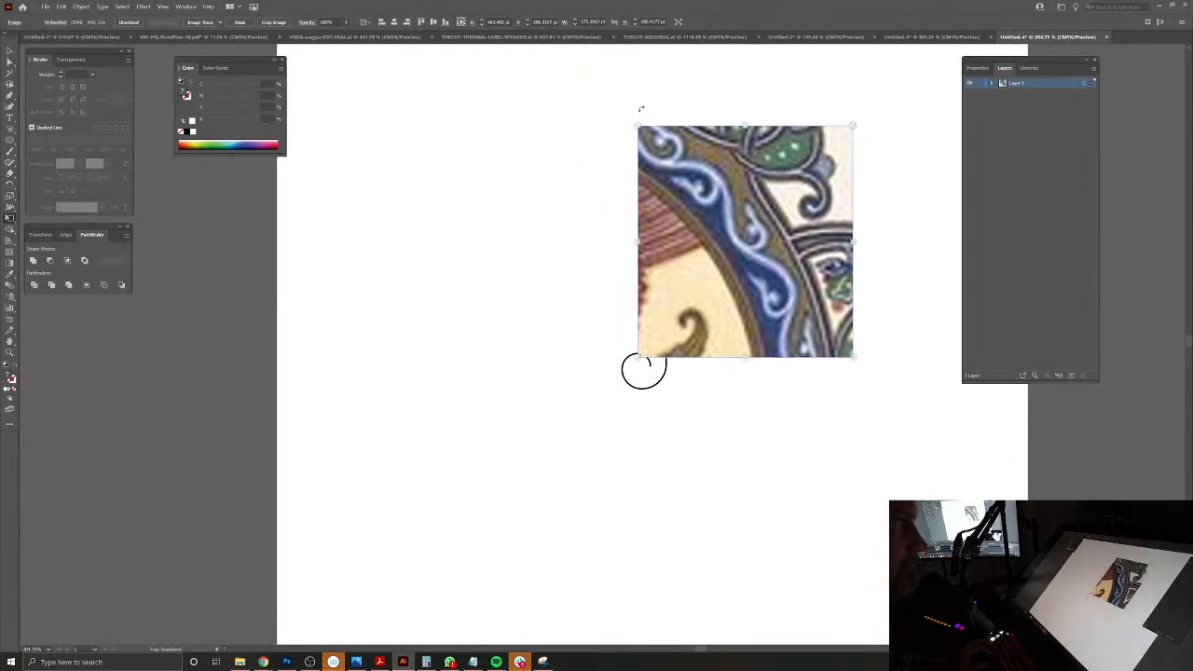
left_click_drag(629, 112, 591, 320)
left_click_drag(741, 323, 620, 268)
left_click(7, 51)
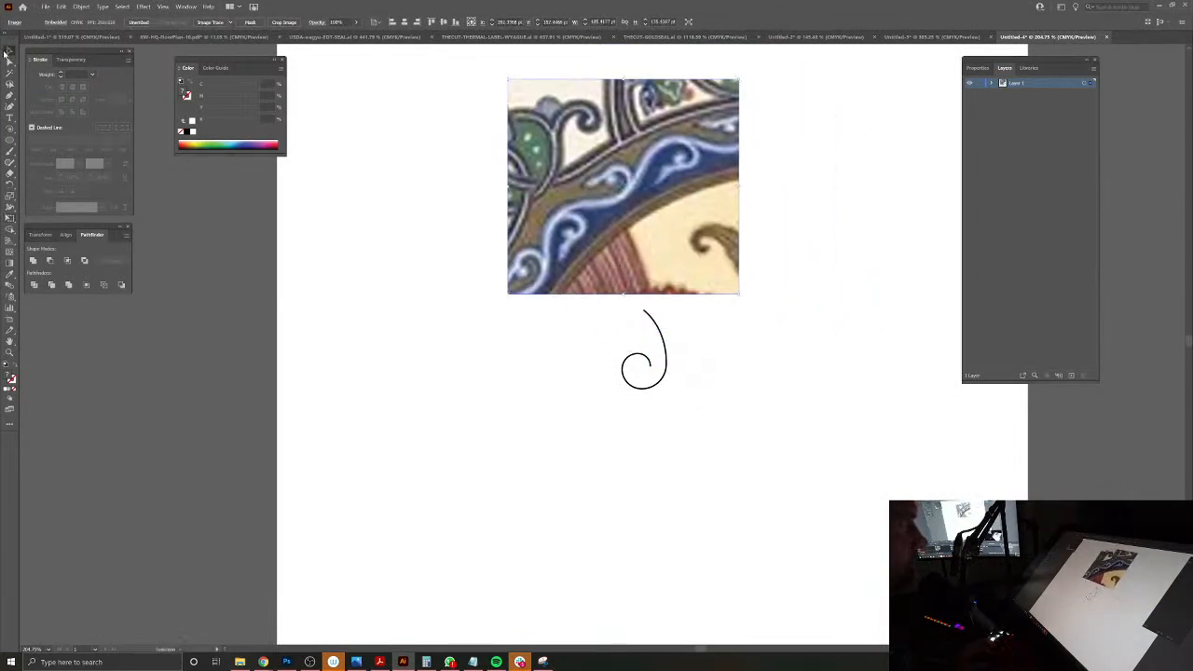
Step: Turn the spiral curve onto its side beneath the reference image to match the direction of the scrolls
left_click_drag(669, 416, 669, 414)
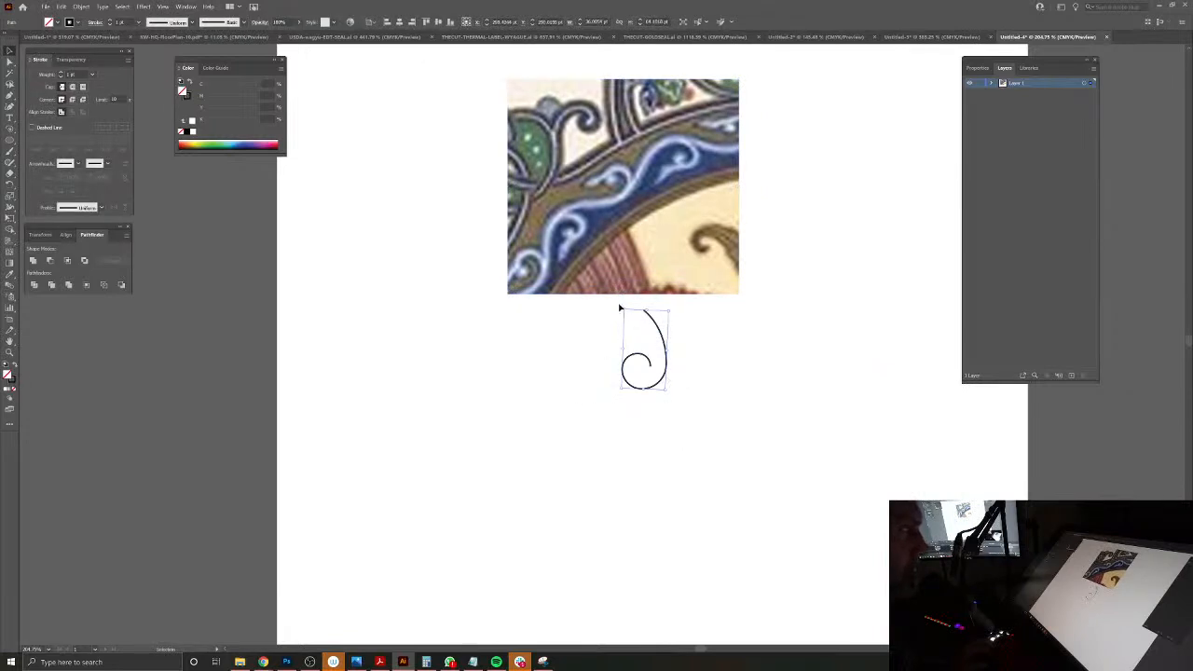
left_click_drag(619, 311, 591, 372)
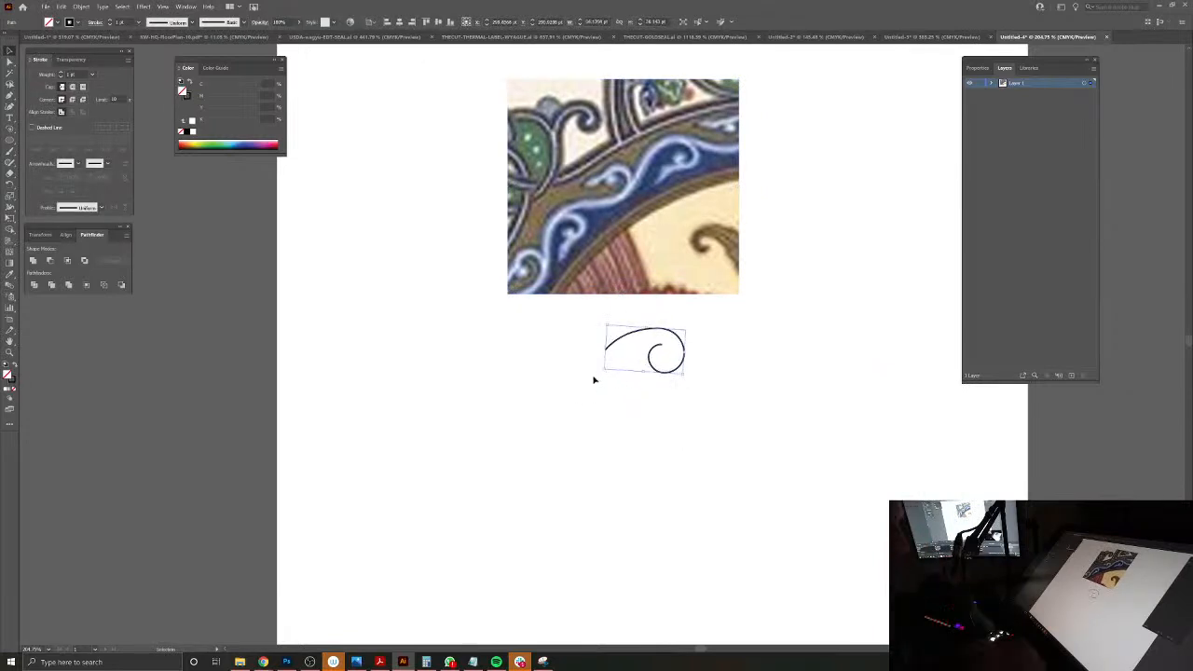
left_click_drag(602, 373, 604, 377)
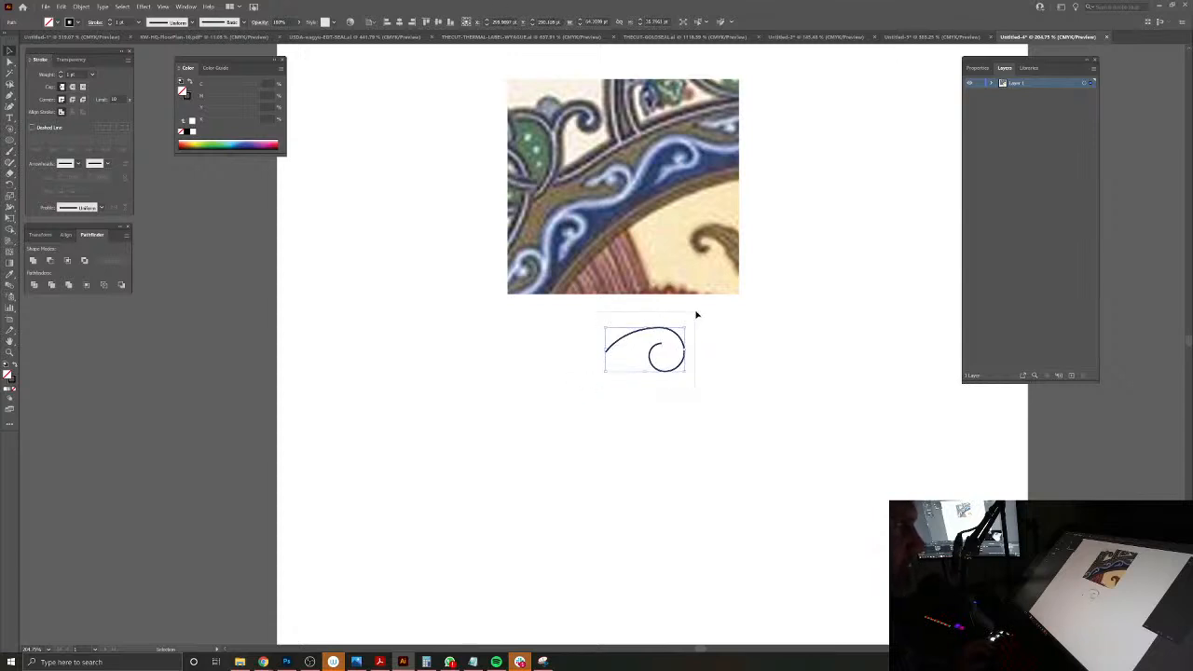
Step: Delete the spiral curve and rotate the pasted reference image so its blue scroll band runs roughly level
key("Delete")
left_click(713, 268)
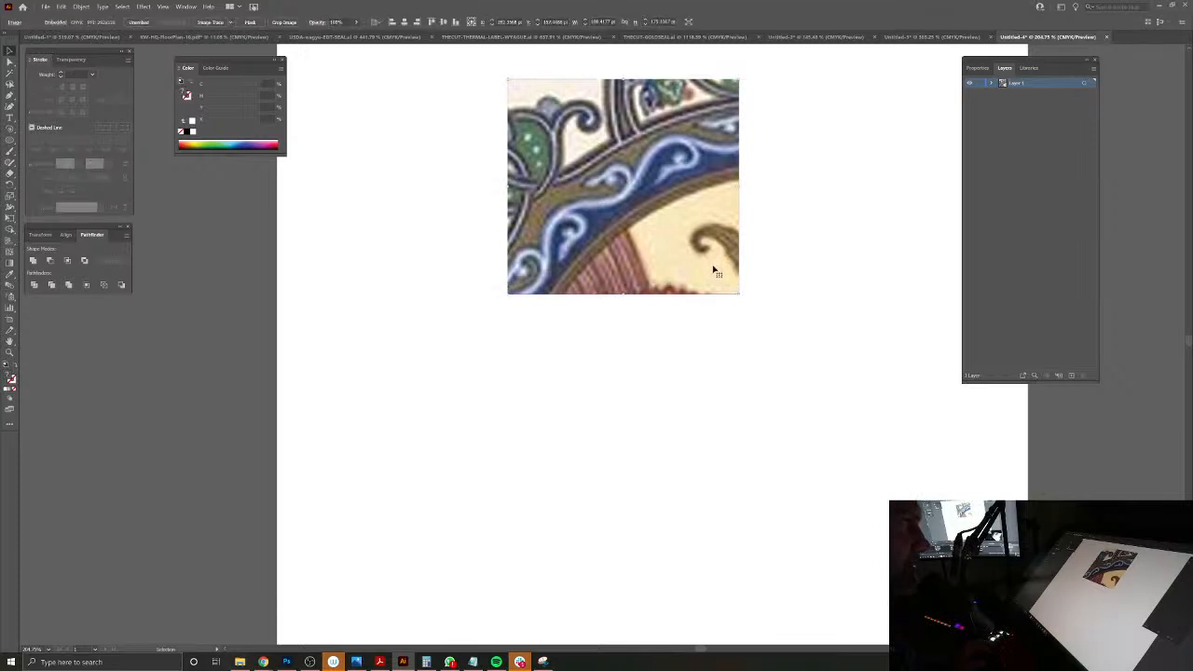
left_click_drag(745, 319, 668, 378)
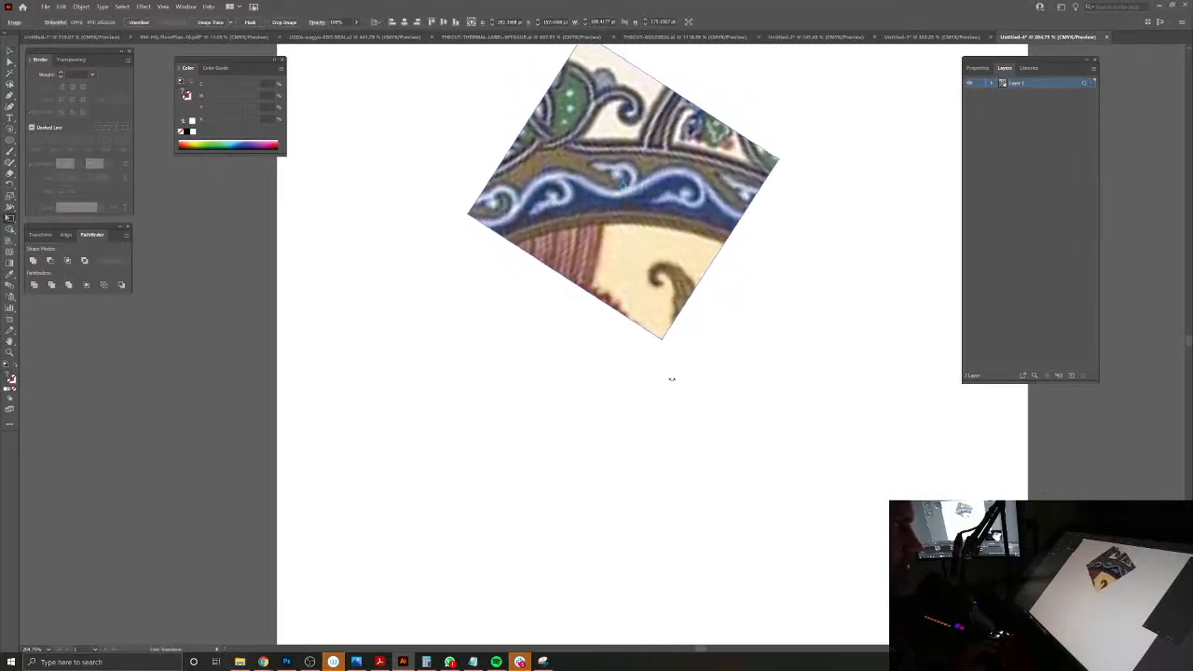
Step: Draw a short straight horizontal line below the reference image with the Pen tool
left_click(9, 95)
left_click(520, 420)
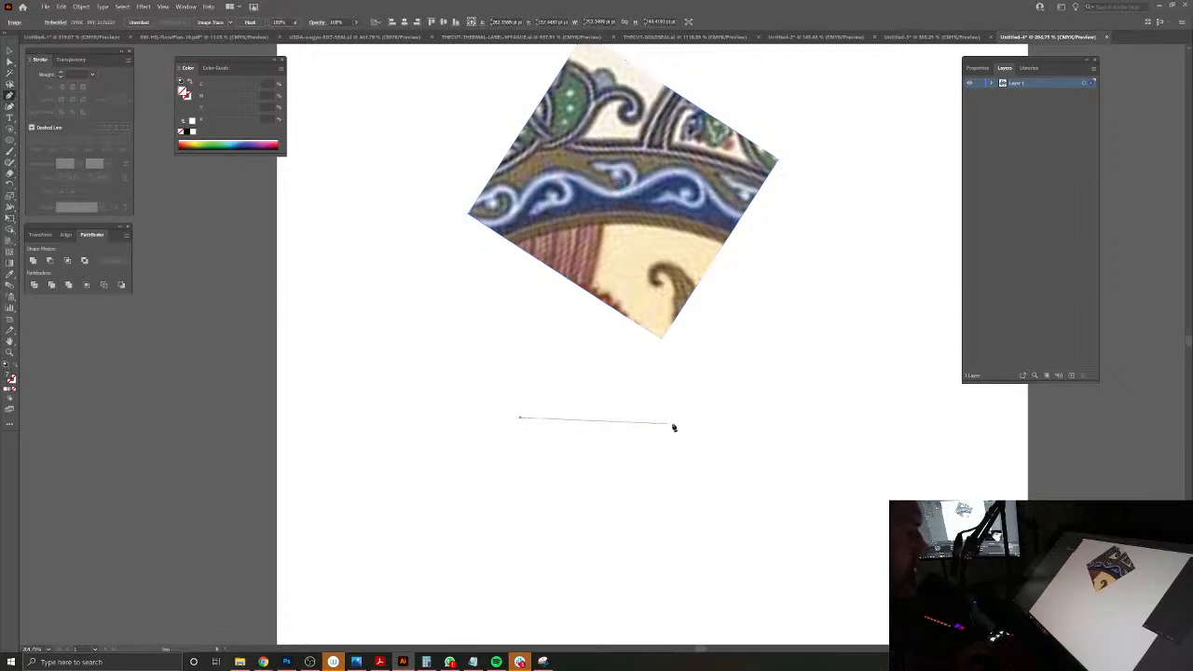
left_click(689, 417)
key("ctrl+z")
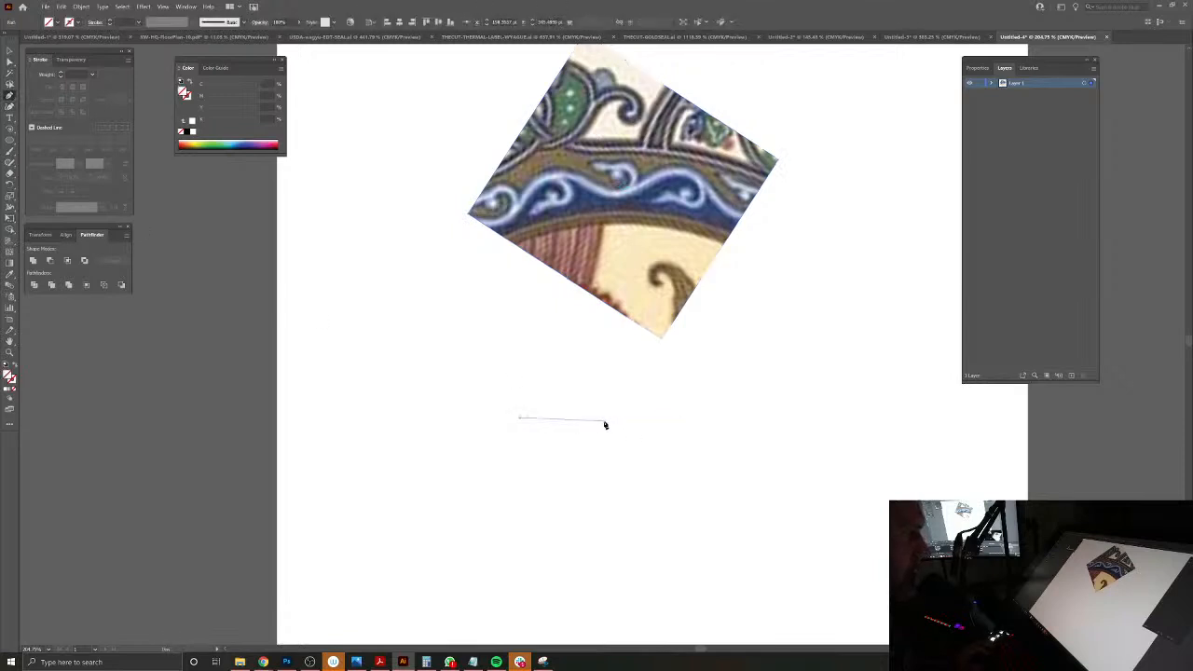
left_click(610, 417)
Step: Give the horizontal line the default black 1 pt stroke with no fill
left_click(9, 49)
left_click_drag(473, 386, 615, 467)
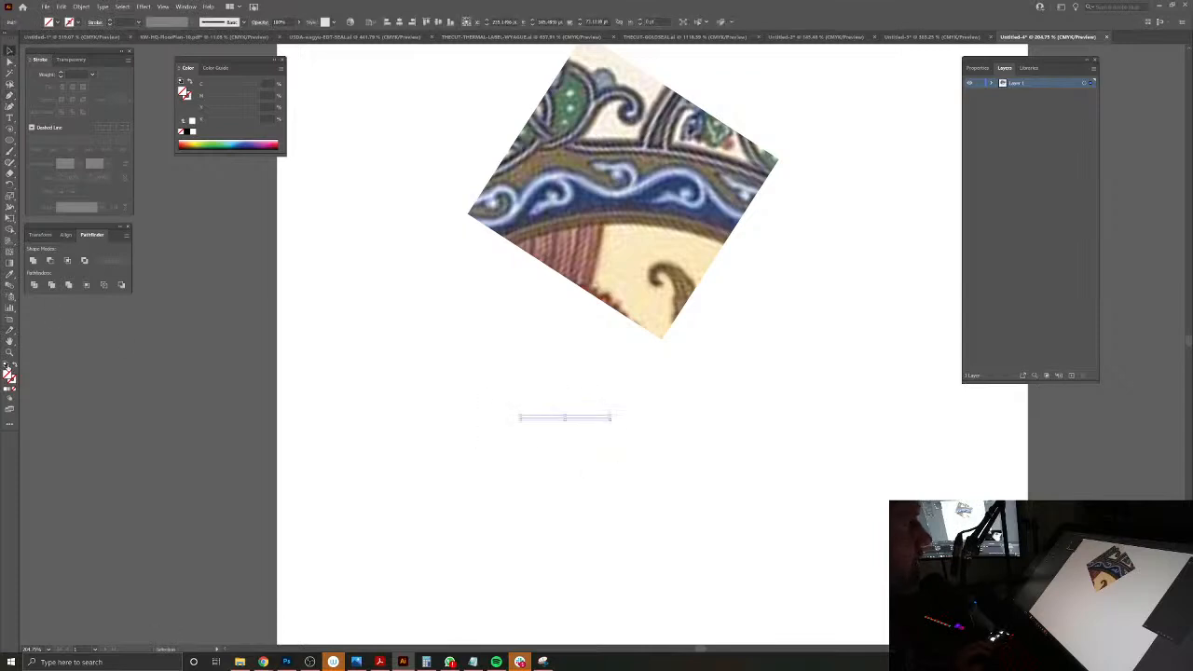
left_click(6, 364)
left_click(12, 389)
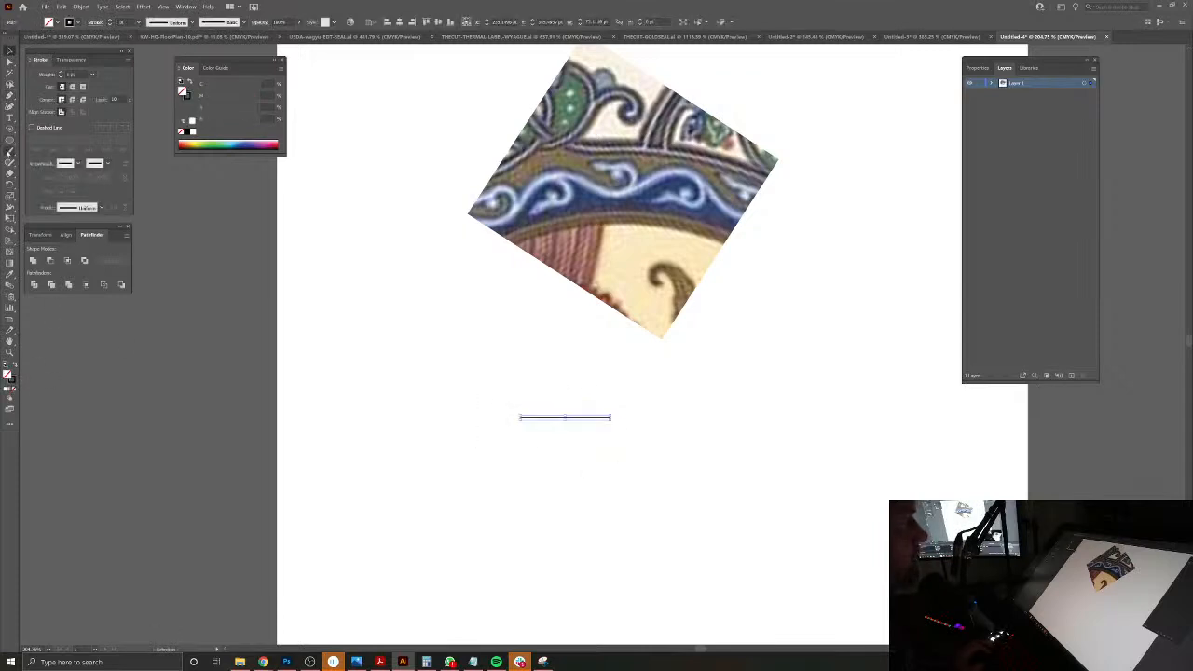
Step: Reflect a copy of the line across a vertical axis at its right end, and select the anchors where both halves meet
left_click(9, 183)
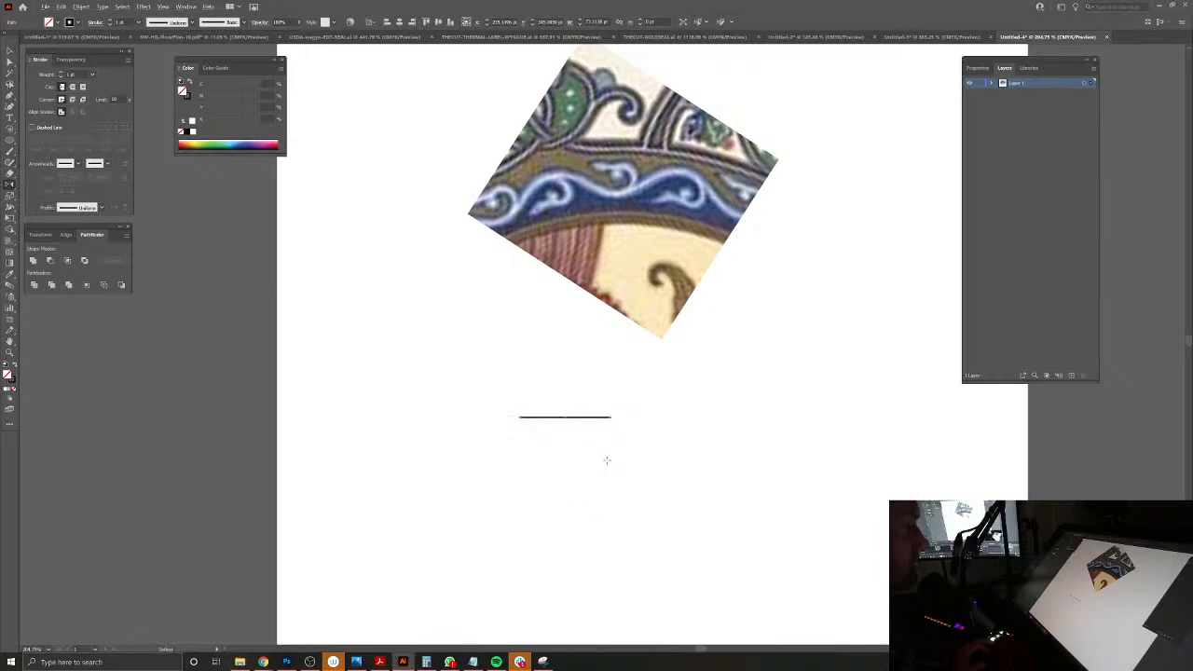
left_click(611, 421, "alt")
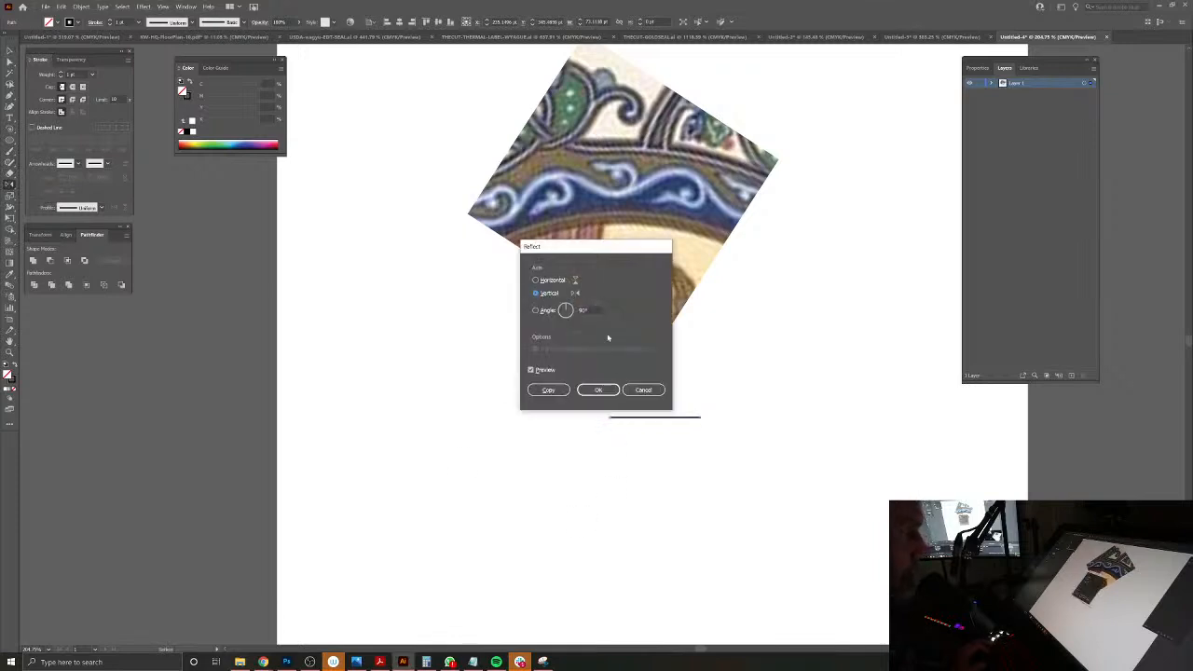
left_click(549, 390)
left_click(9, 62)
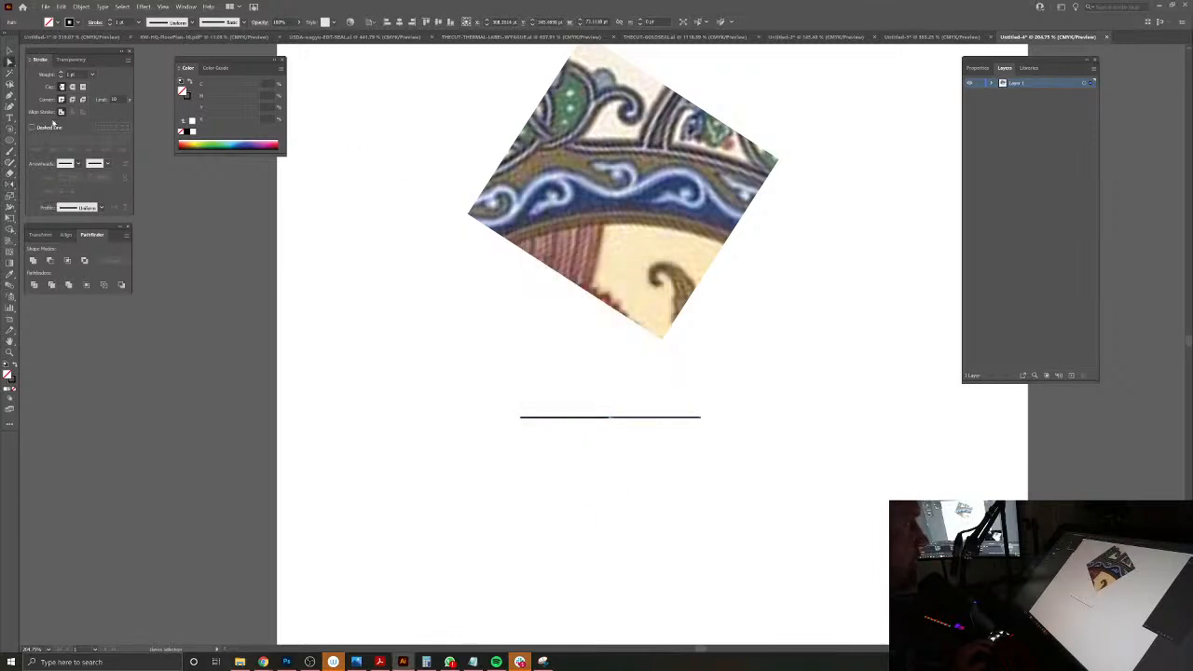
left_click_drag(591, 398, 618, 430)
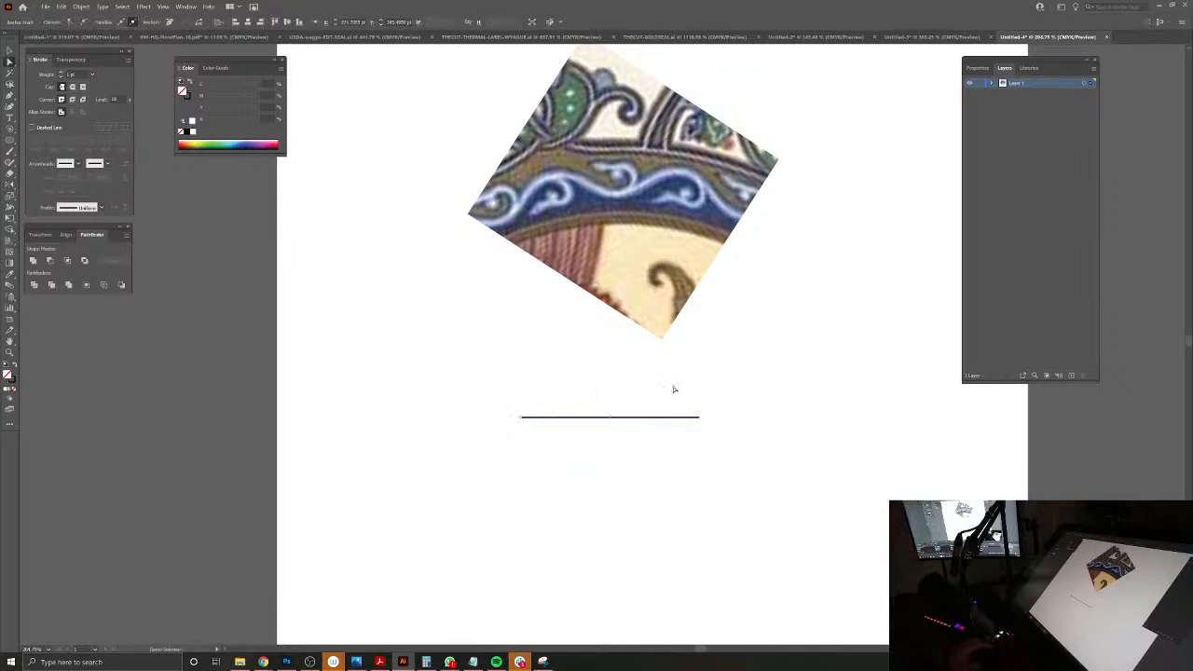
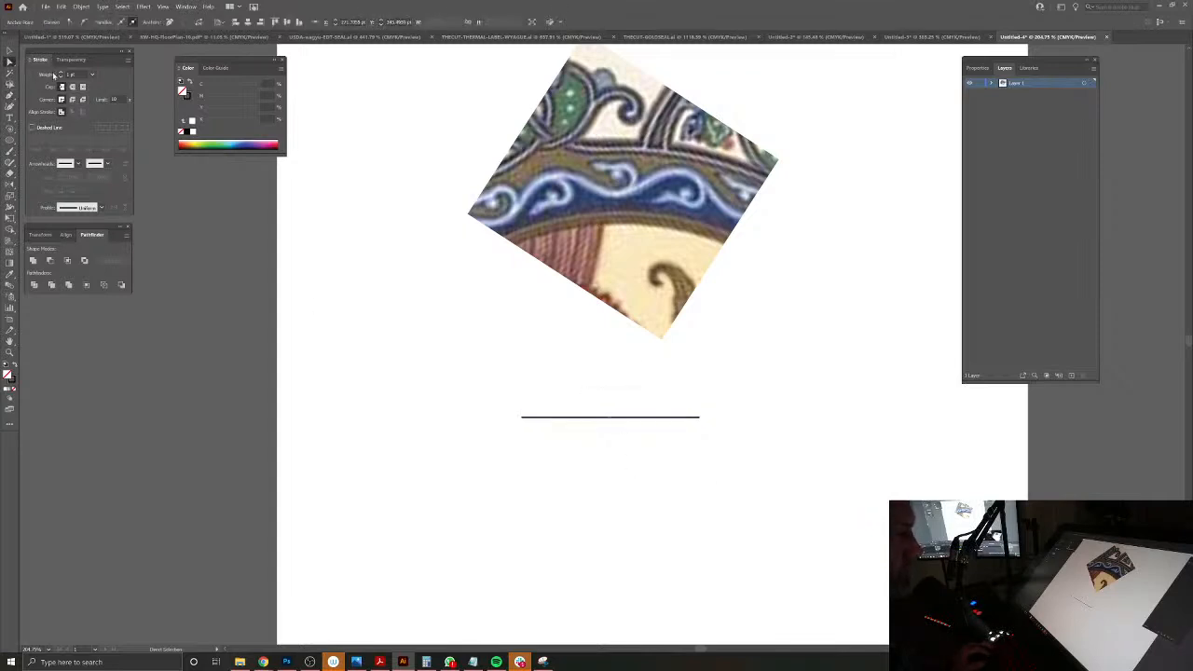
Step: Raise the line's middle anchor and pull out horizontal handles to bend the line into a smooth, symmetric arch
left_click(10, 95)
left_click_drag(611, 417, 610, 397)
key("ctrl+z")
left_click(9, 64)
left_click_drag(610, 418, 610, 382)
left_click(9, 97)
left_click_drag(610, 382, 556, 382)
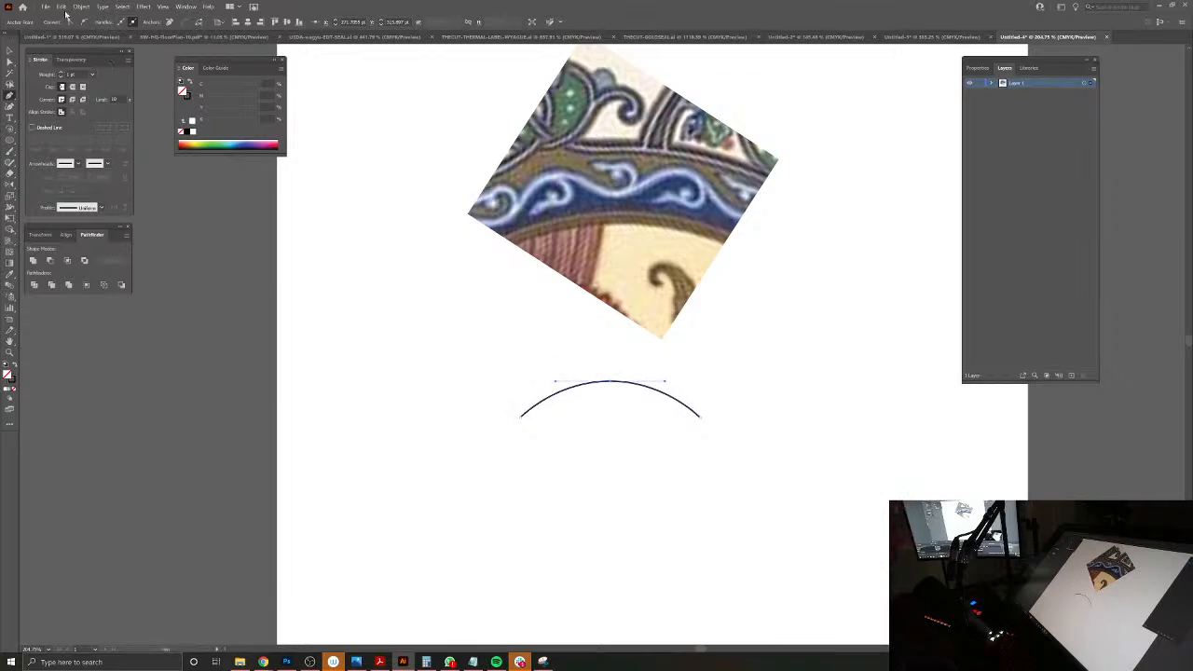
left_click(10, 52)
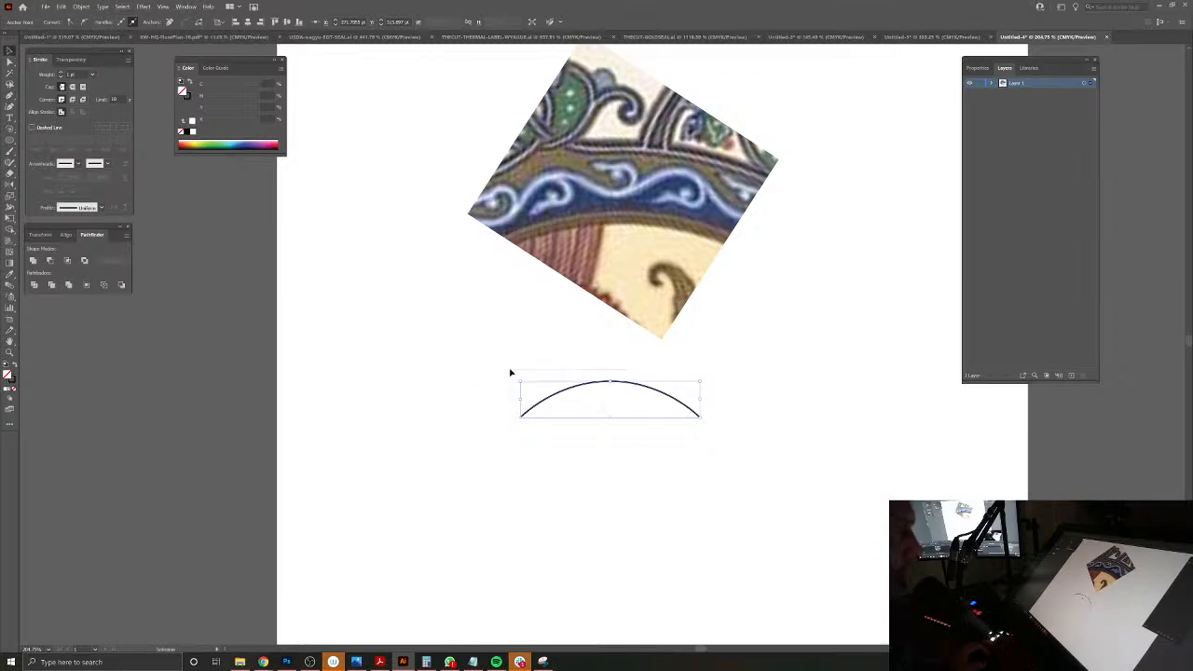
left_click(677, 446)
left_click(655, 392)
left_click(536, 386)
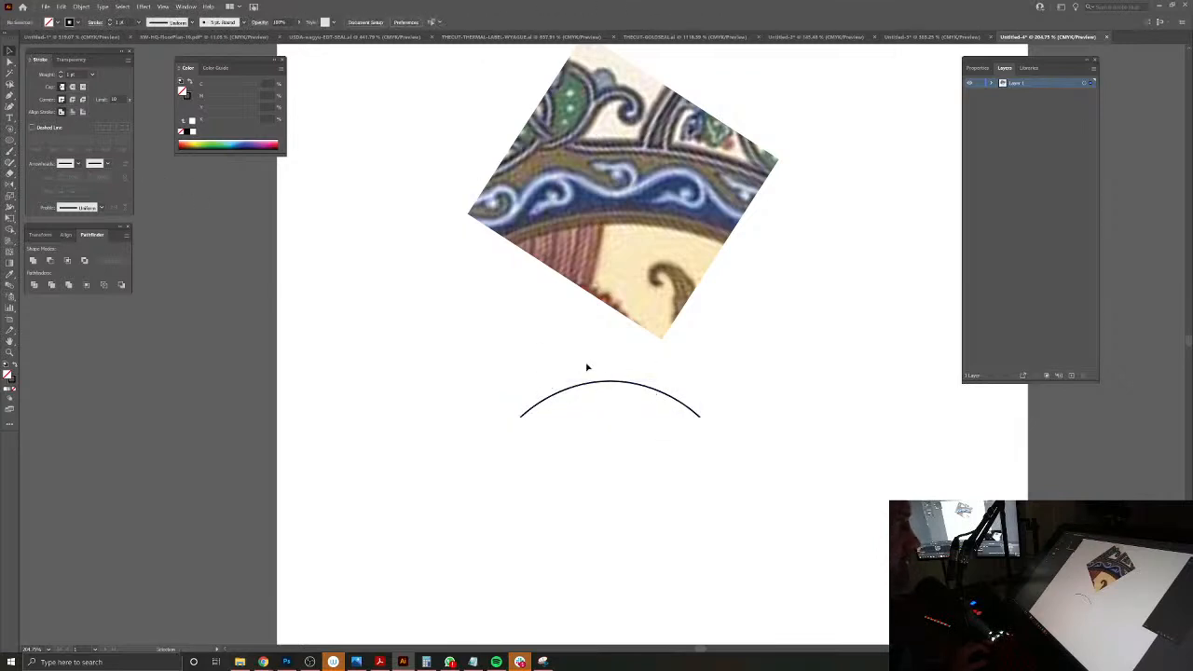
left_click(609, 382)
left_click_drag(640, 387, 375, 406)
left_click_drag(559, 402, 497, 440)
left_click_drag(501, 419, 631, 528)
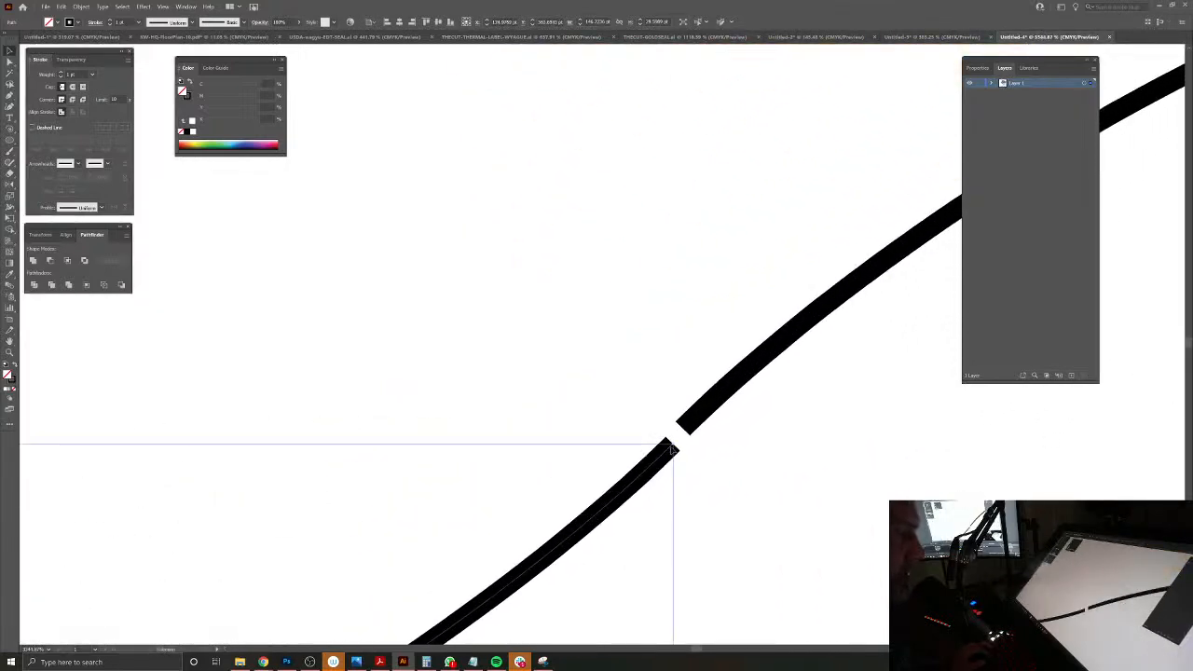
left_click(738, 482)
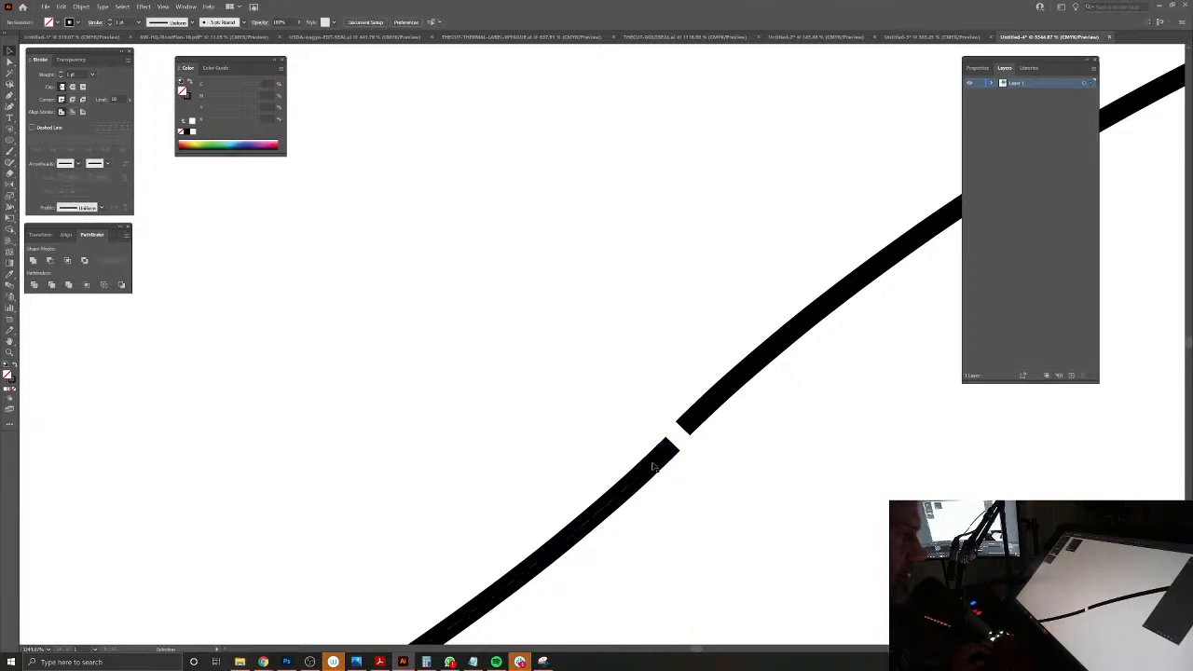
left_click(659, 453)
left_click_drag(667, 455, 675, 440)
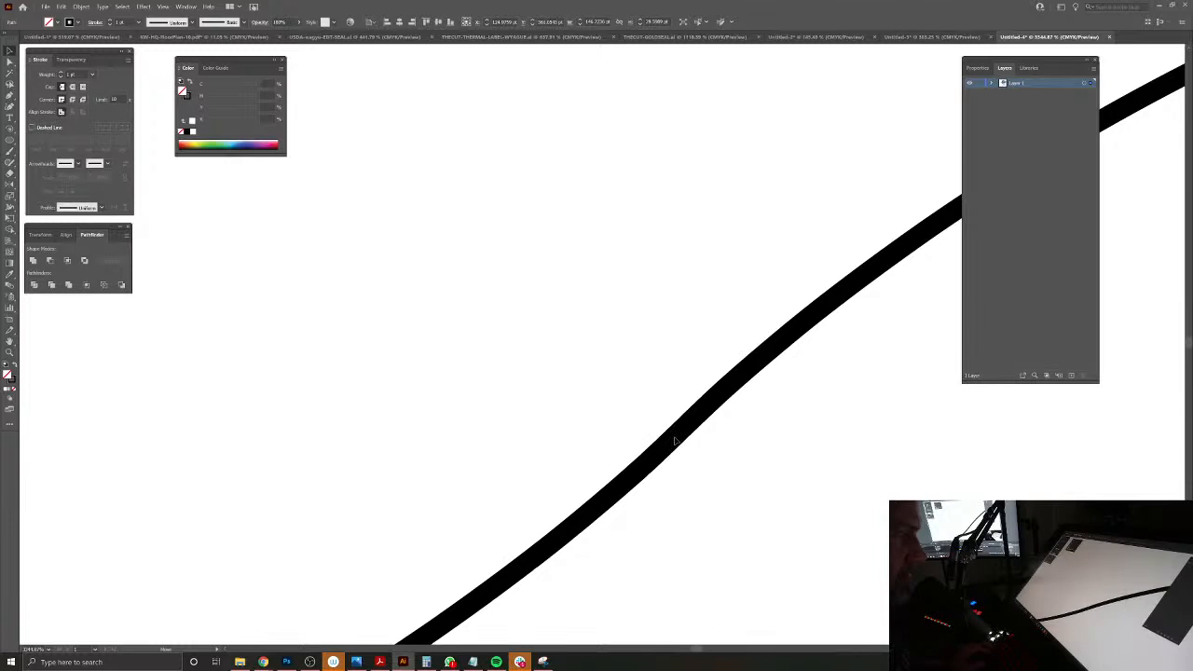
left_click(674, 440)
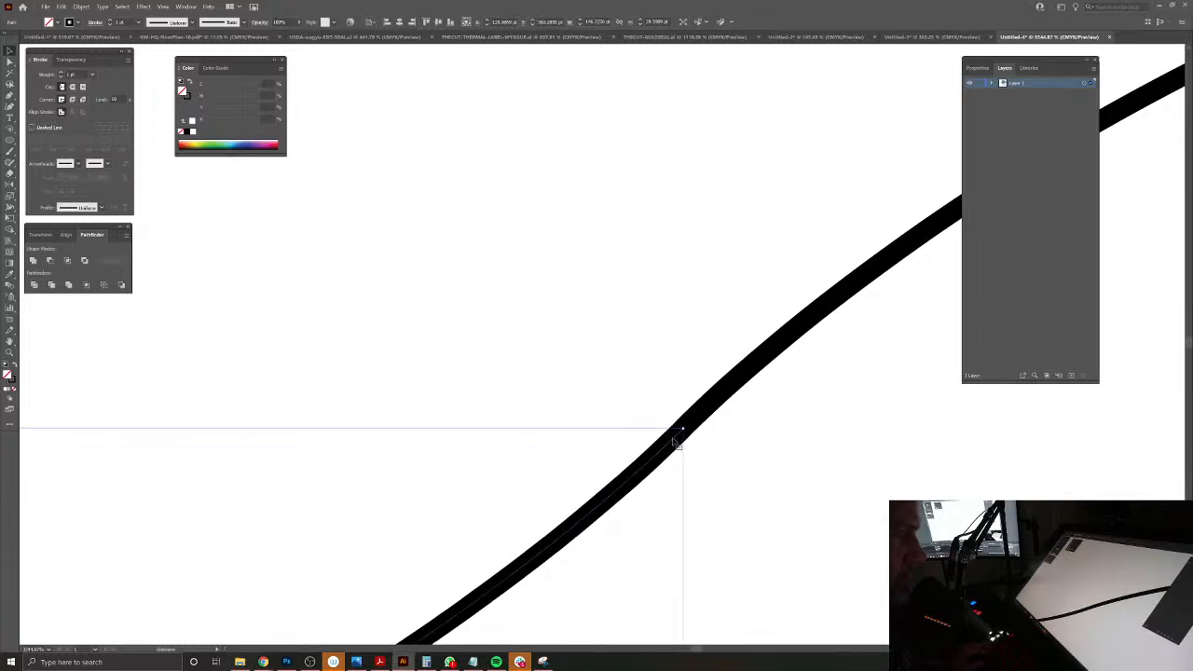
key("Delete")
Step: Rotate a copy of the arch 180° about its left endpoint to form an S-shaped wave
scroll(581, 378, "down", 10)
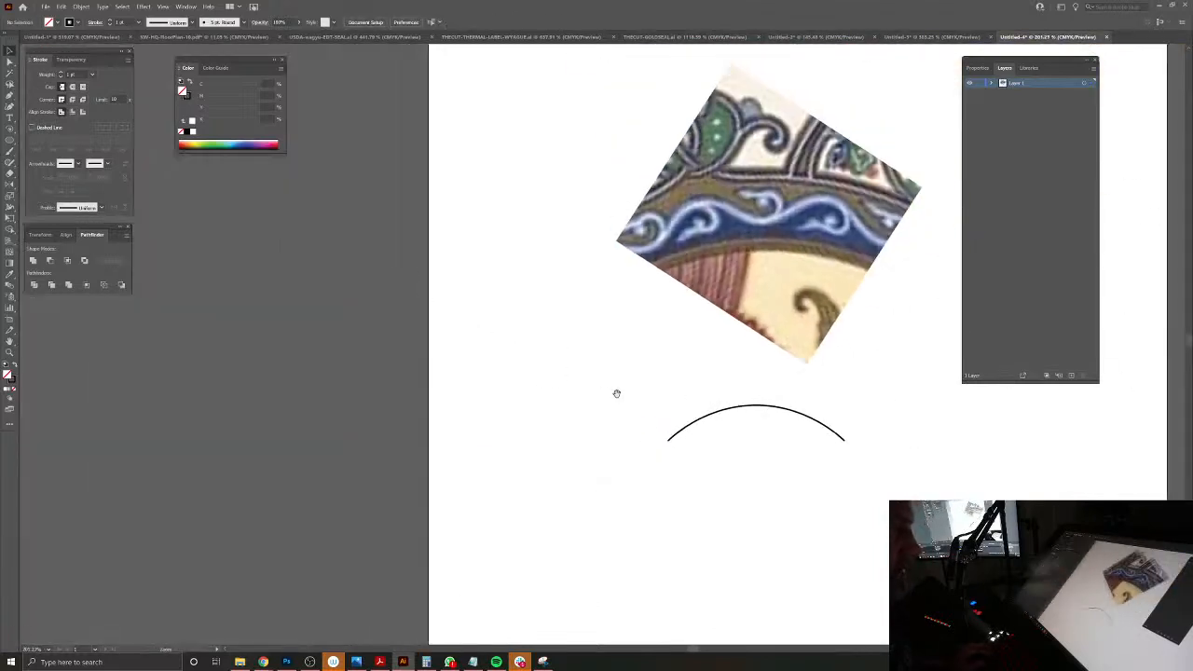
left_click(781, 426)
left_click(9, 184)
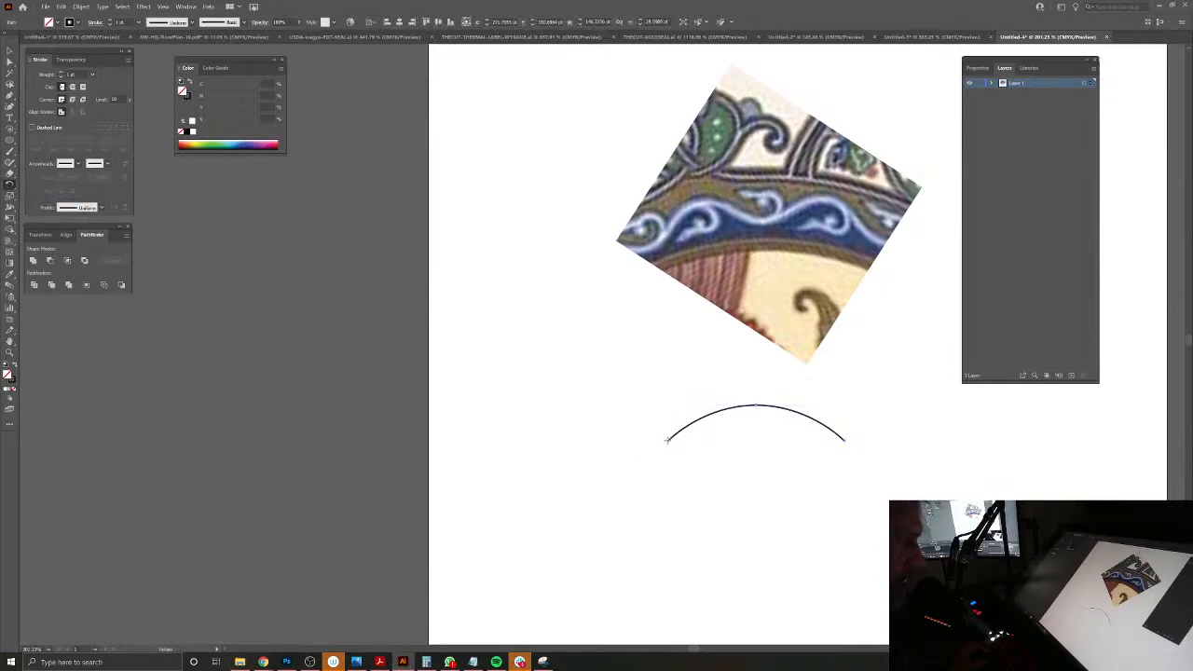
left_click(667, 439, "alt")
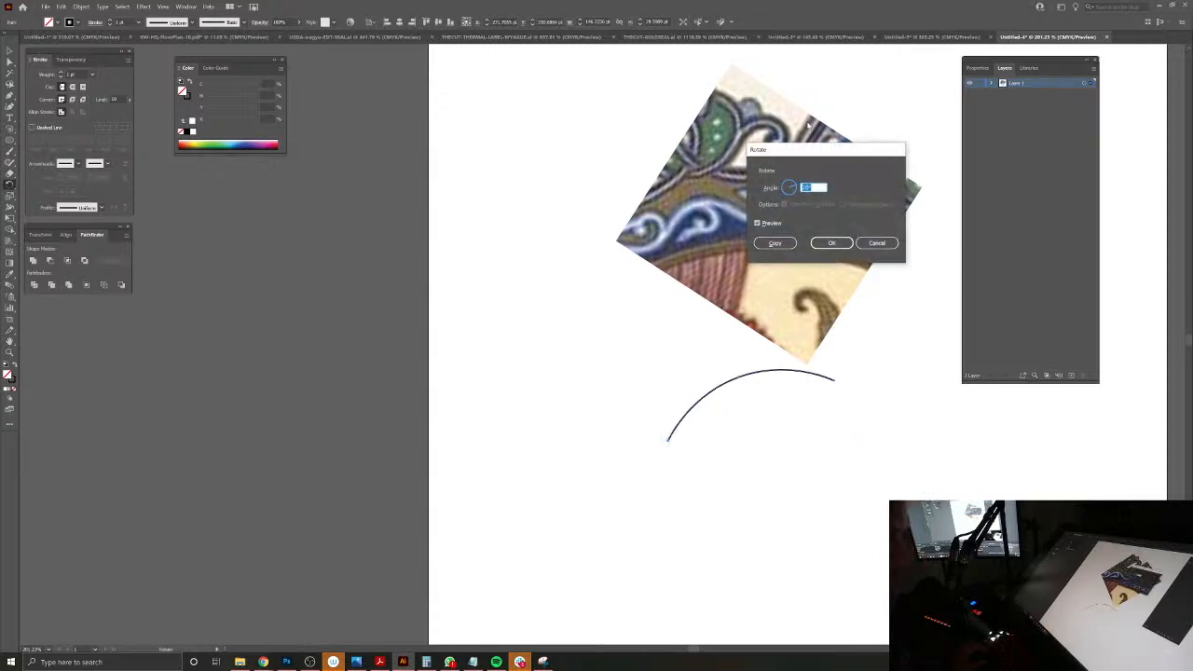
left_click(774, 242)
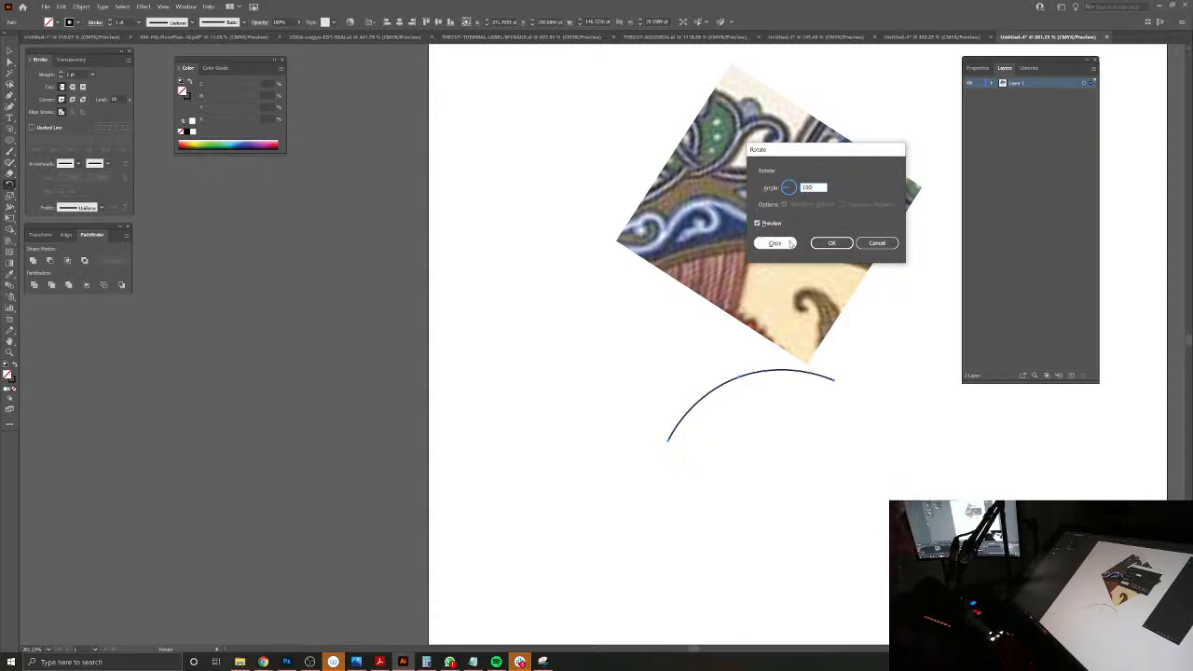
left_click(788, 243)
Step: Join the two arches at their shared middle endpoints into one continuous S curve
left_click(9, 63)
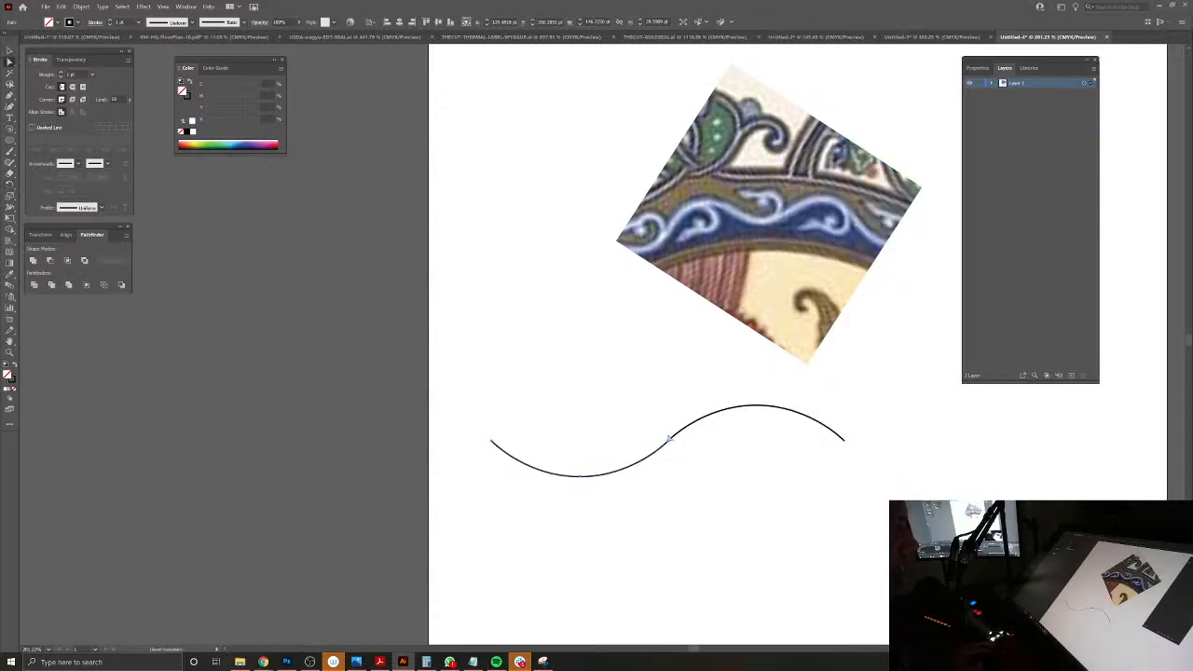
left_click(681, 450)
key("a")
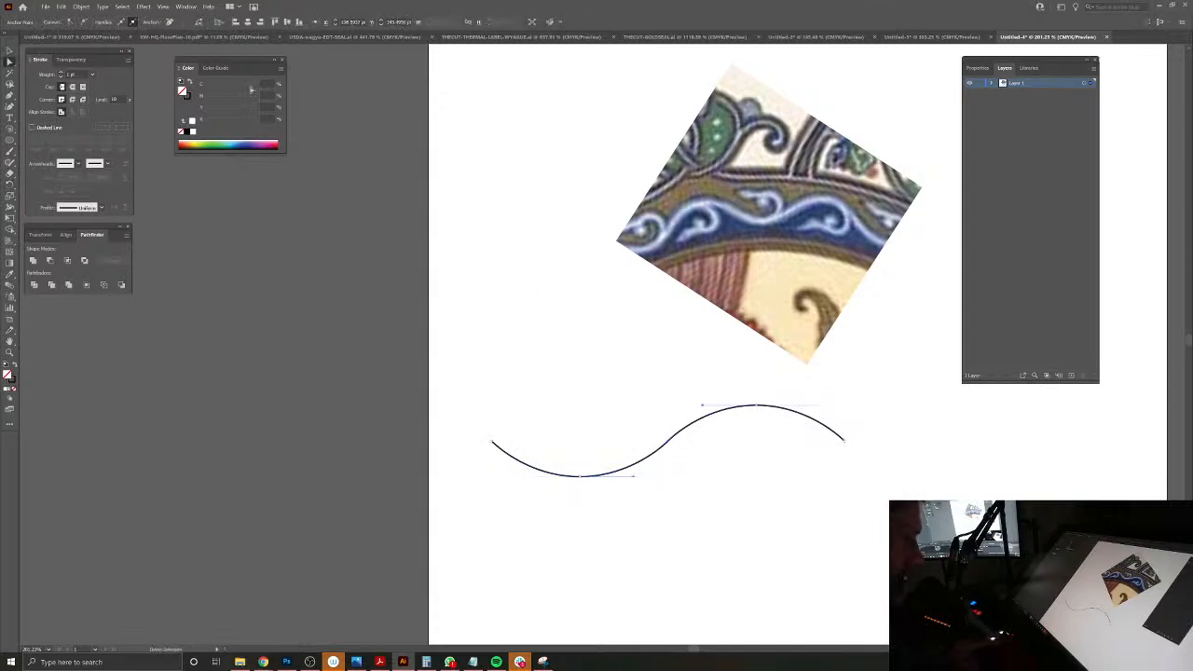
left_click(9, 52)
left_click(656, 416)
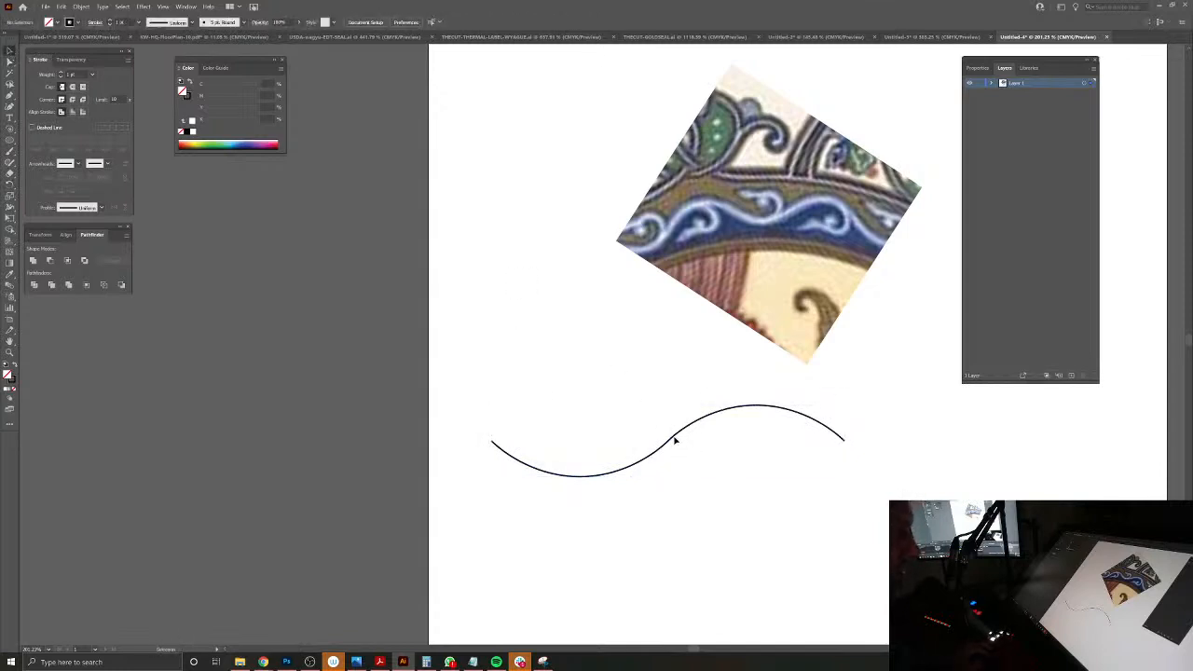
left_click_drag(673, 439, 760, 437)
left_click_drag(809, 486, 730, 453)
left_click(686, 391)
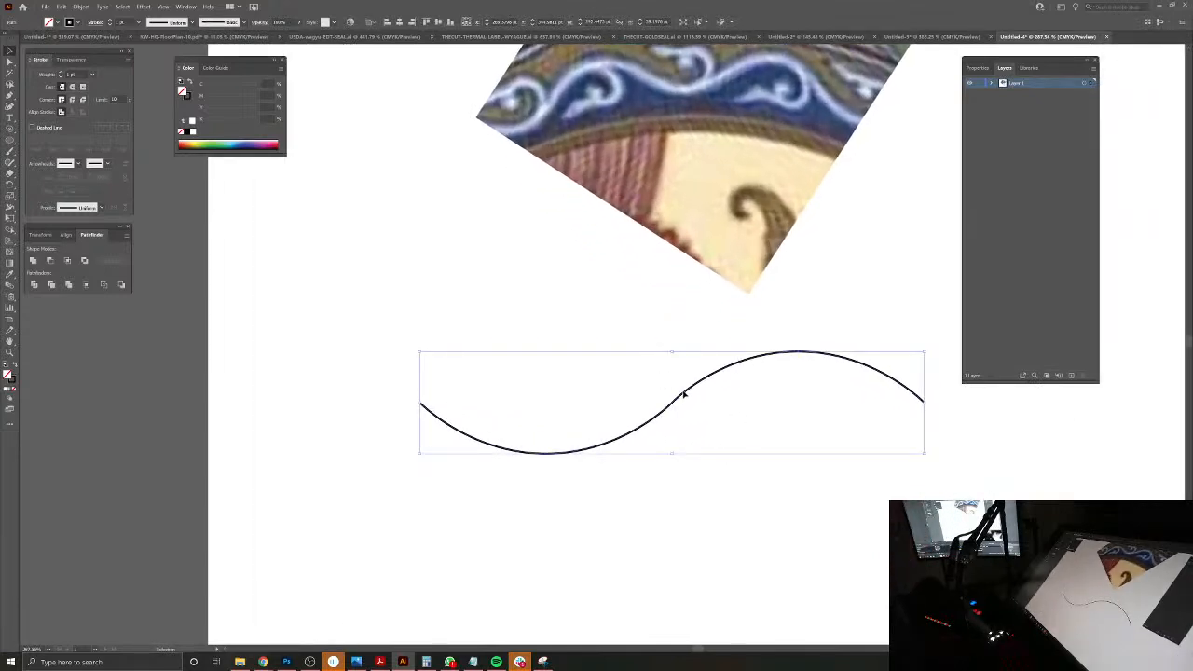
Step: Draw a spiral beneath the right-hand crest and position it so its outer end meets the top of the arch
left_click(12, 131)
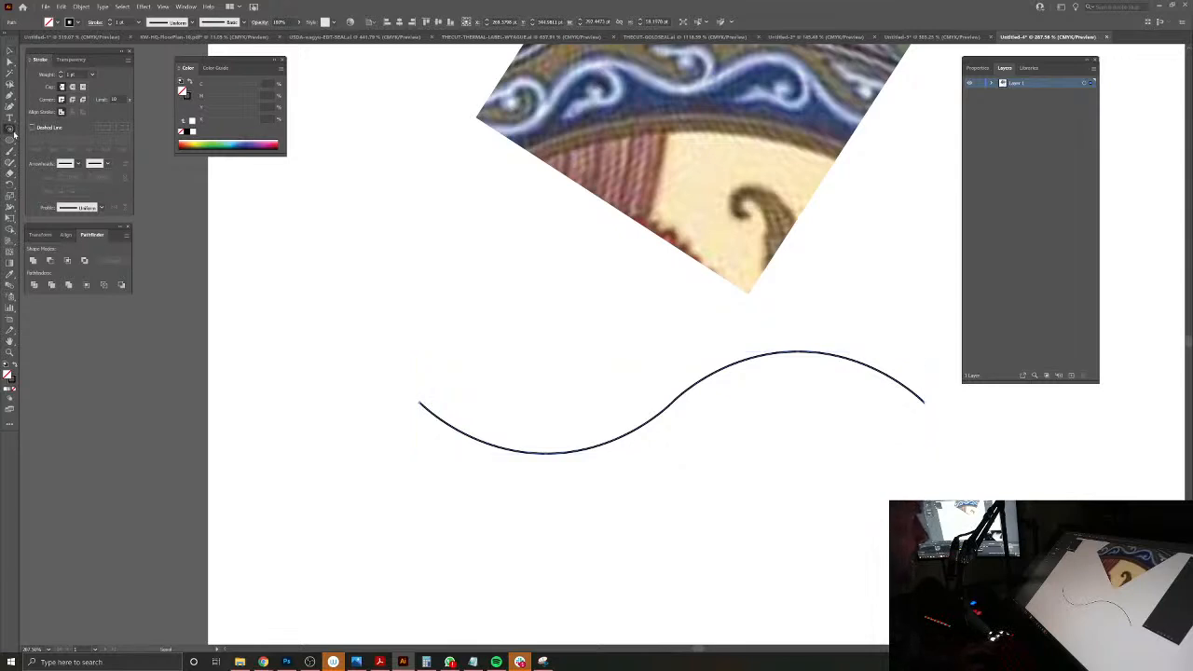
left_click_drag(801, 449, 659, 407)
left_click_drag(644, 363, 643, 314)
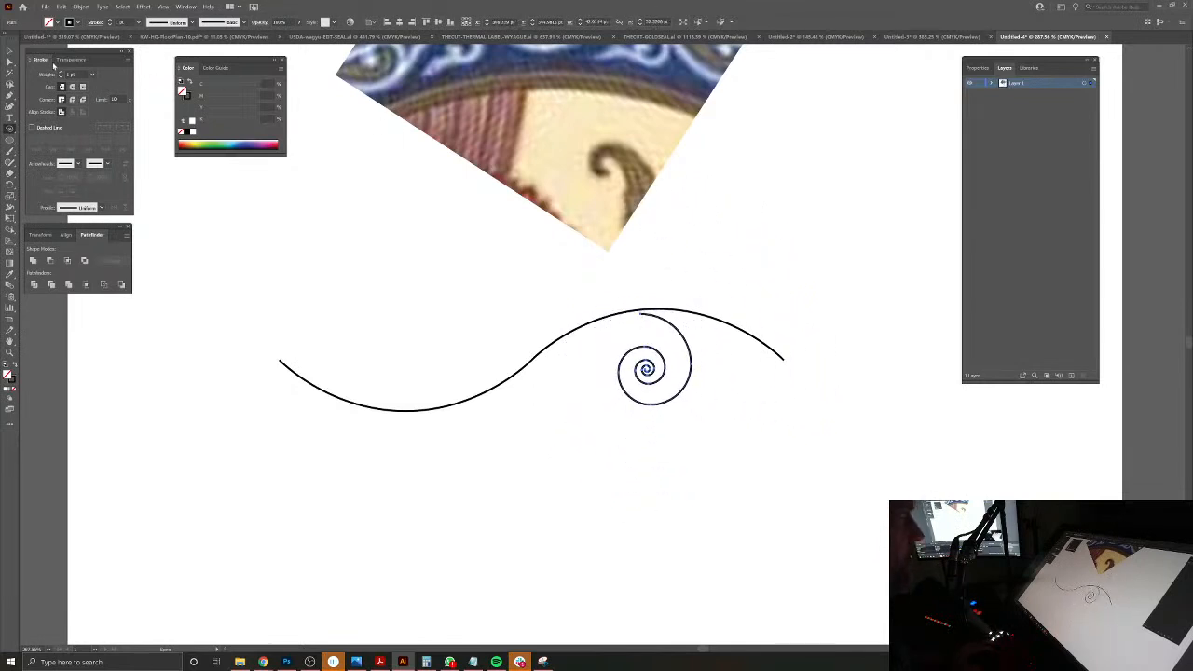
left_click(9, 52)
left_click_drag(689, 340, 763, 412)
left_click_drag(683, 357, 720, 344)
Step: Delete the spiral's inner coils so that only its outer turn remains as a simple curl
left_click(7, 63)
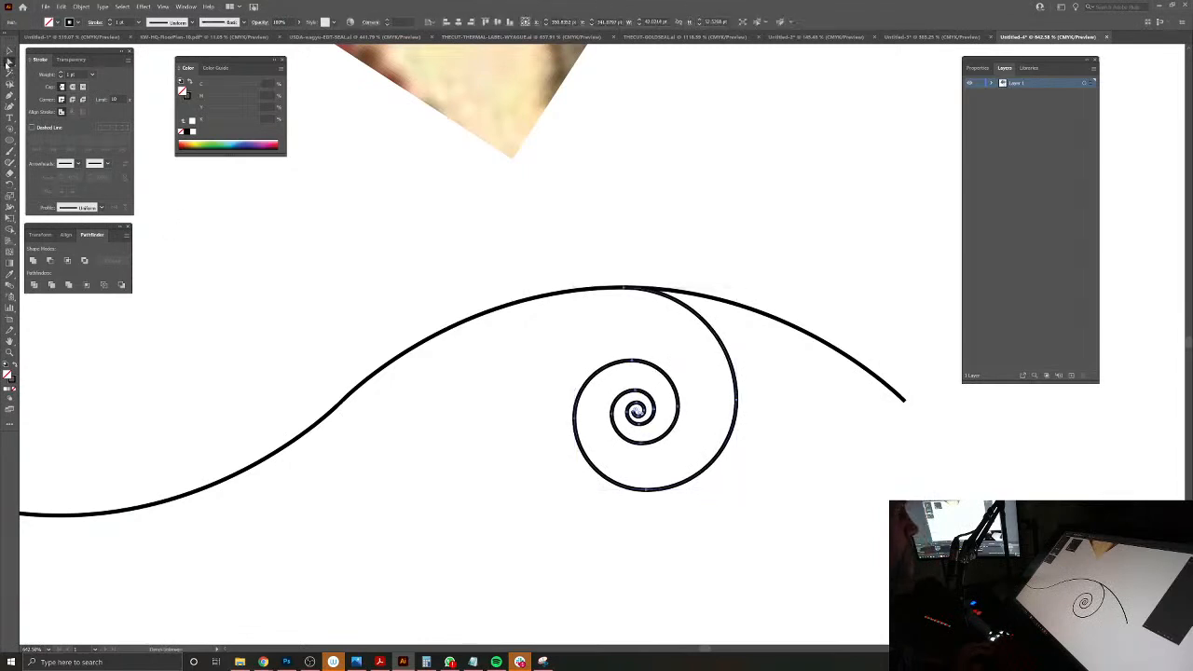
left_click_drag(668, 411, 668, 411)
left_click_drag(667, 340, 649, 379)
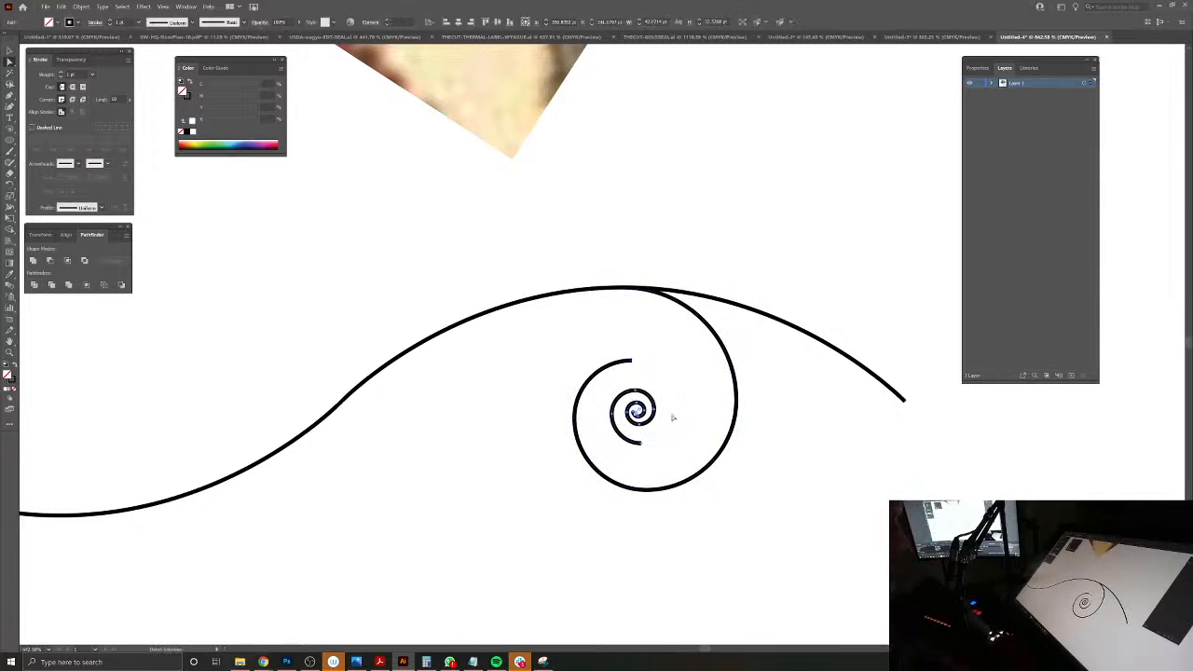
key("Delete")
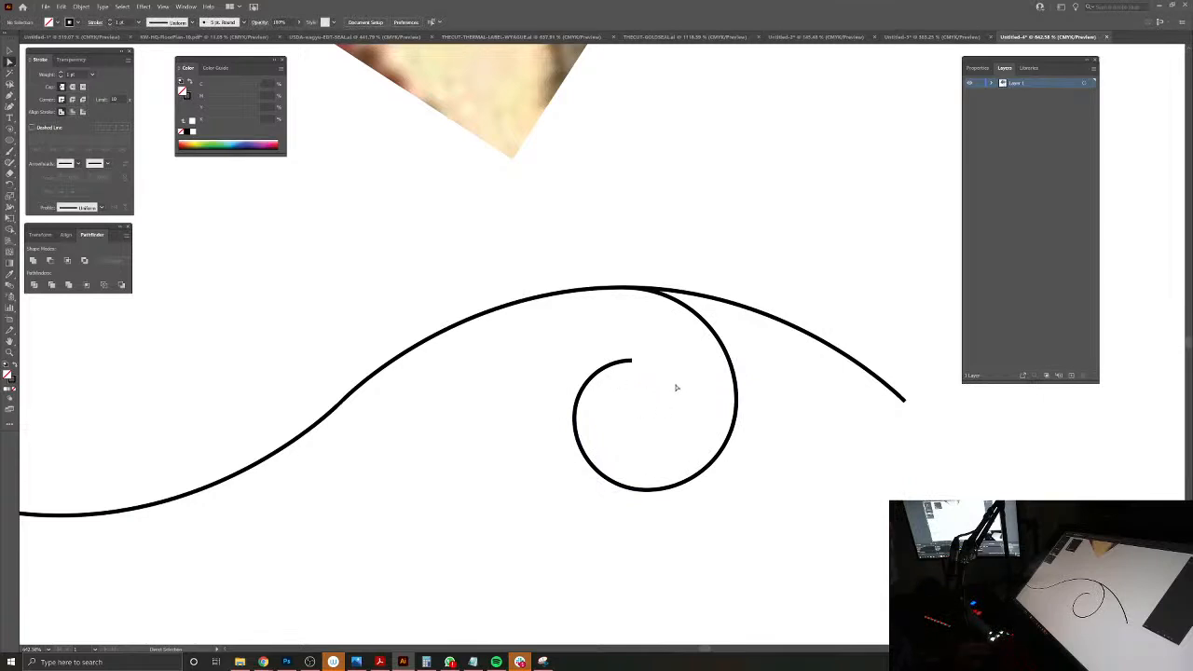
left_click_drag(673, 388, 603, 369)
left_click_drag(615, 384, 585, 414)
left_click(10, 51)
left_click(700, 402)
left_click(657, 500)
left_click(643, 444)
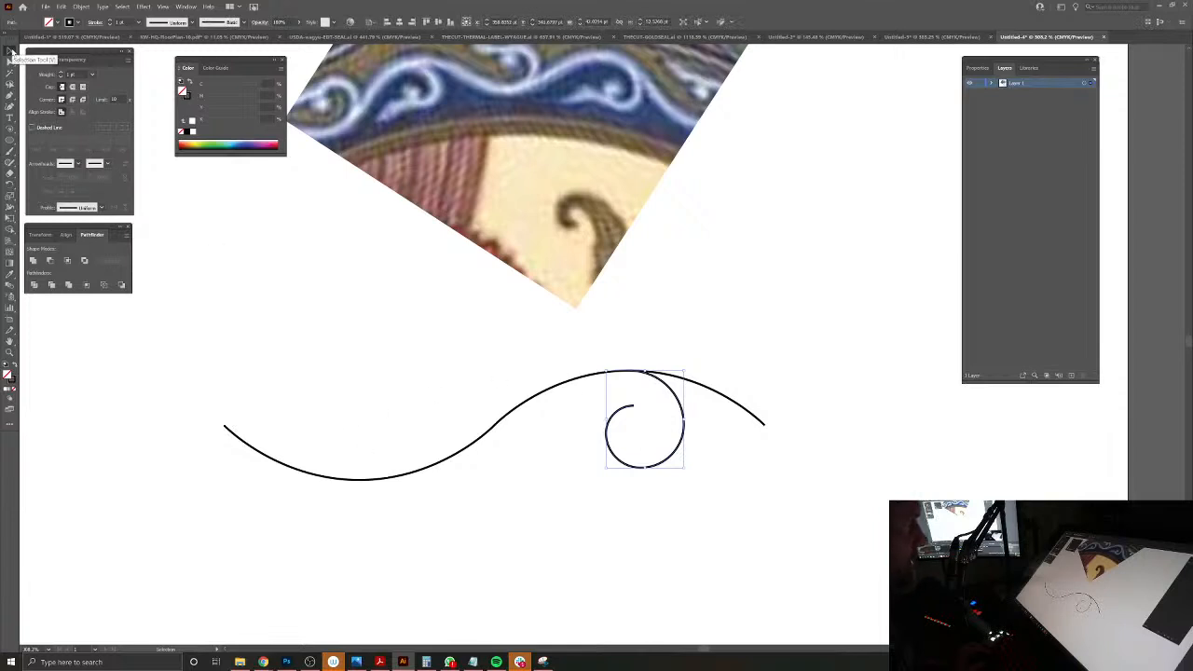
left_click(678, 550)
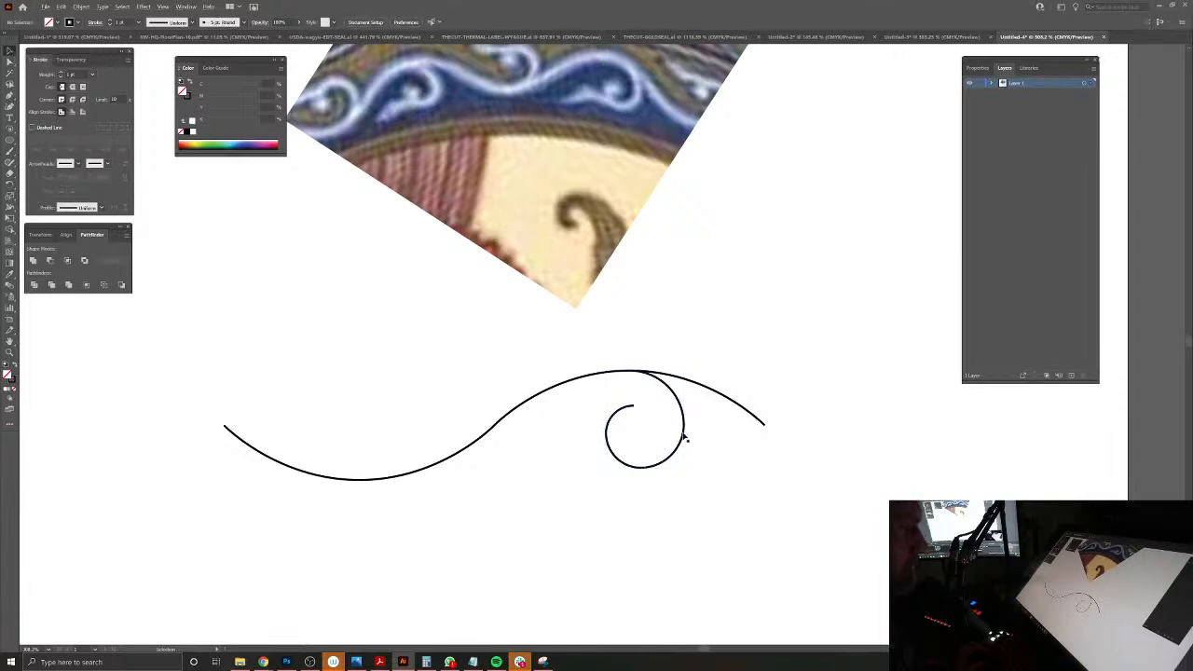
left_click(685, 435)
left_click(649, 493)
left_click(663, 453)
left_click(672, 453)
left_click_drag(676, 456, 393, 456)
left_click_drag(405, 368, 285, 497)
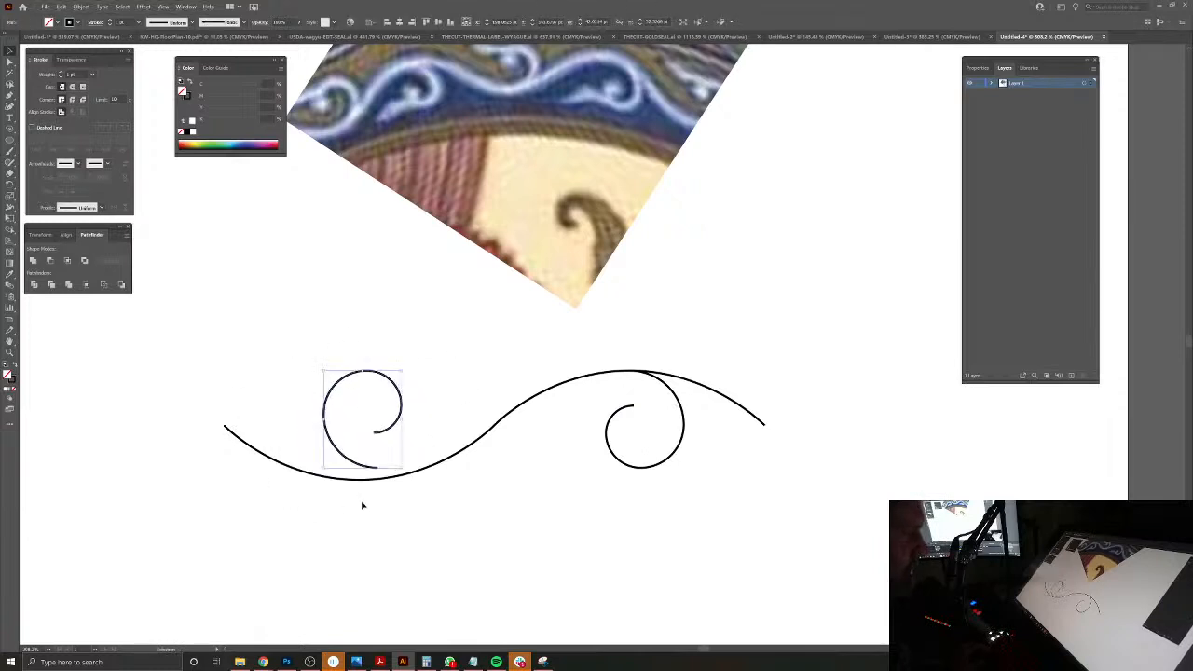
left_click_drag(359, 487, 604, 475)
left_click(587, 473)
left_click_drag(587, 474, 554, 492)
key("Delete")
Step: Reflect a copy of the curl across a vertical axis through the S curve's midpoint
left_click_drag(959, 489, 766, 522)
left_click(851, 475)
left_click(11, 184)
left_click(54, 195)
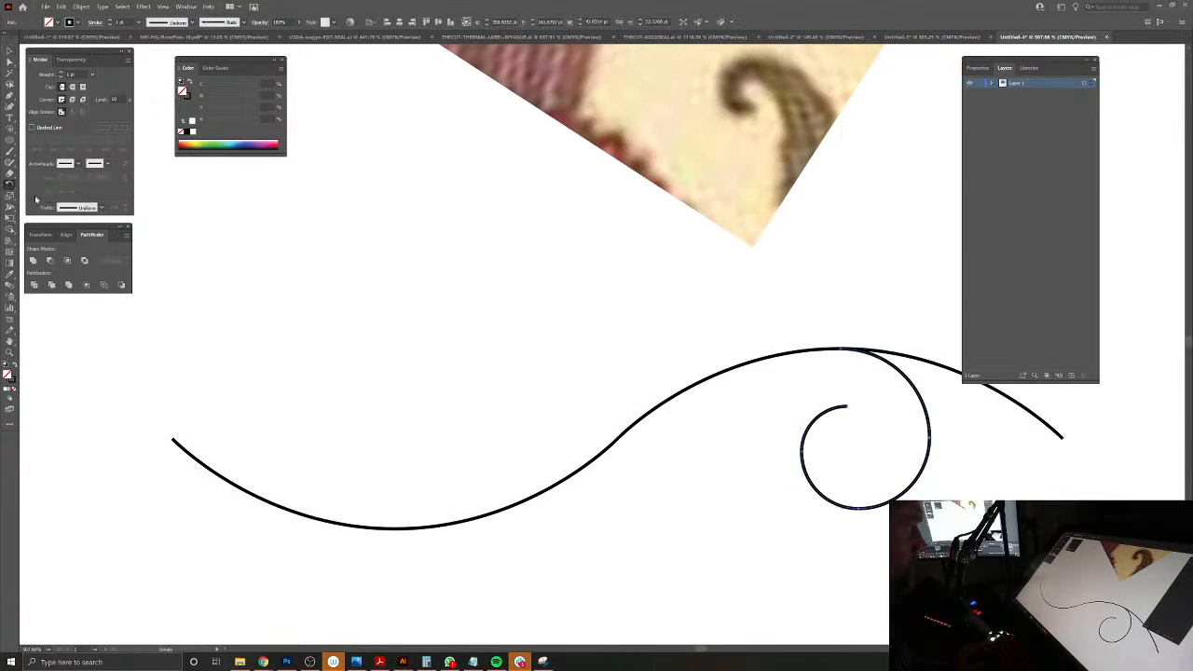
left_click(615, 436, "alt")
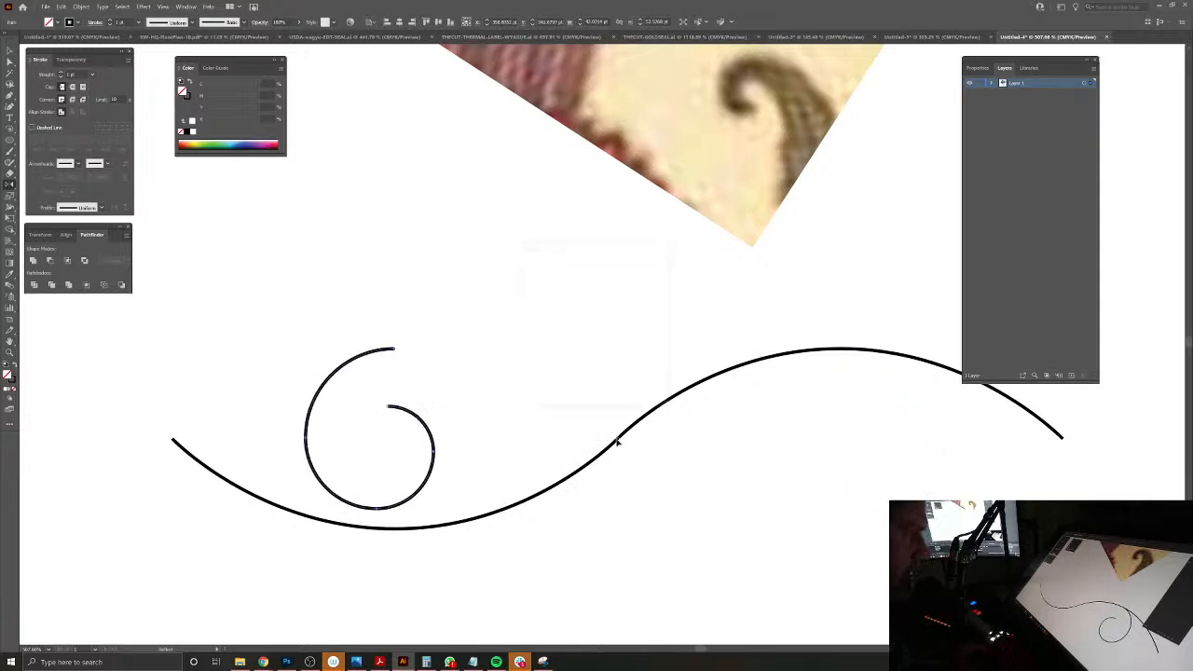
left_click(589, 395)
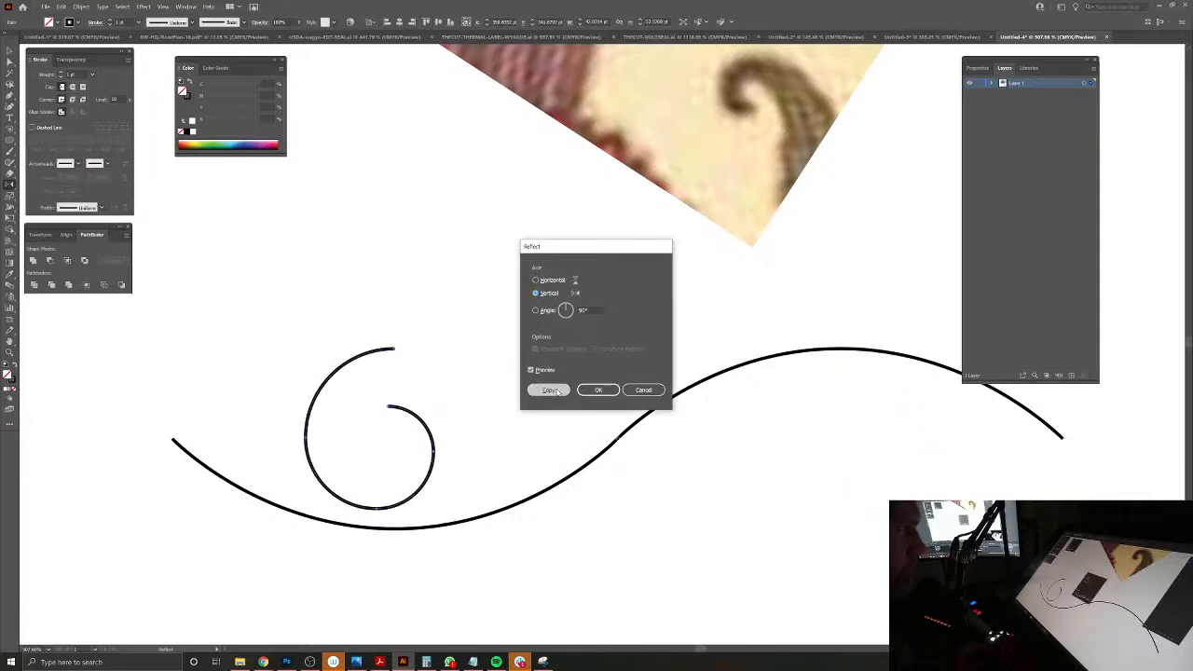
Step: Reflect the copied curl across the horizontal axis and move its outer end onto the S curve's left trough
left_click(59, 7)
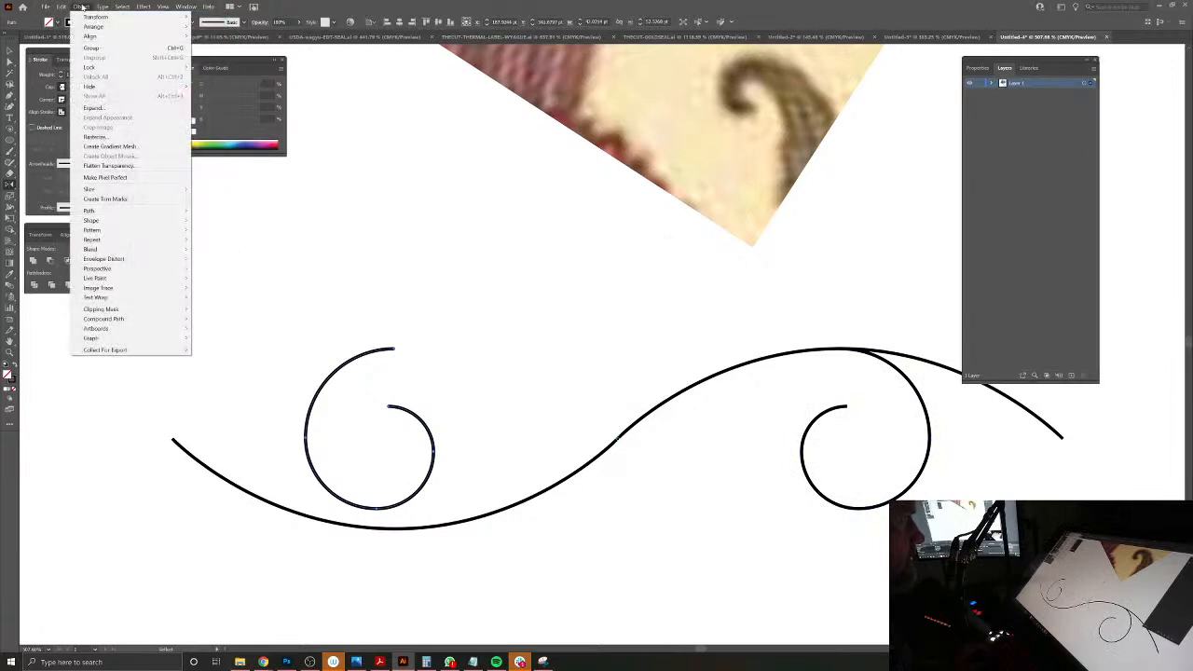
mouse_move(95, 17)
left_click(220, 48)
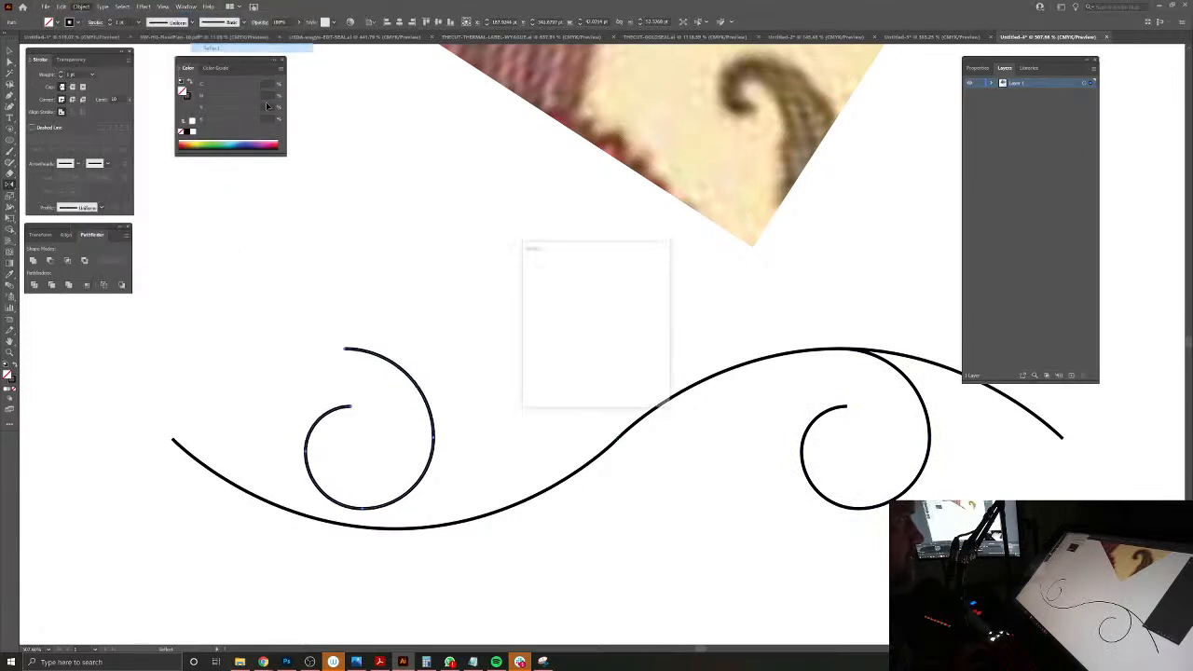
left_click(561, 281)
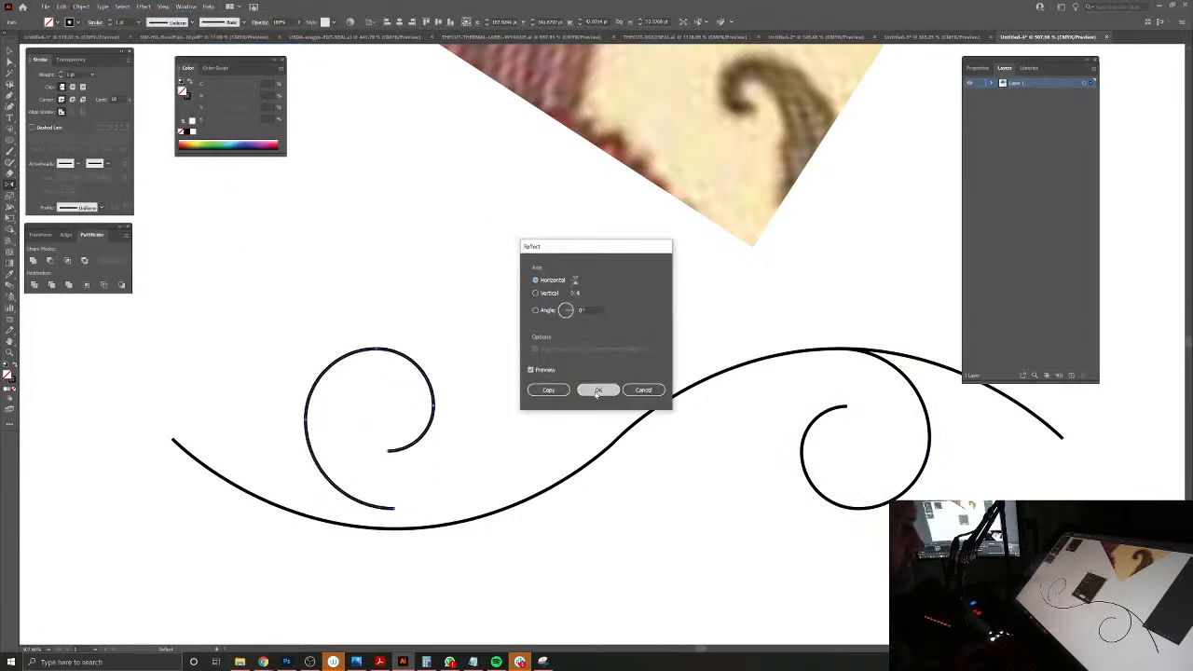
left_click(597, 389)
key("v")
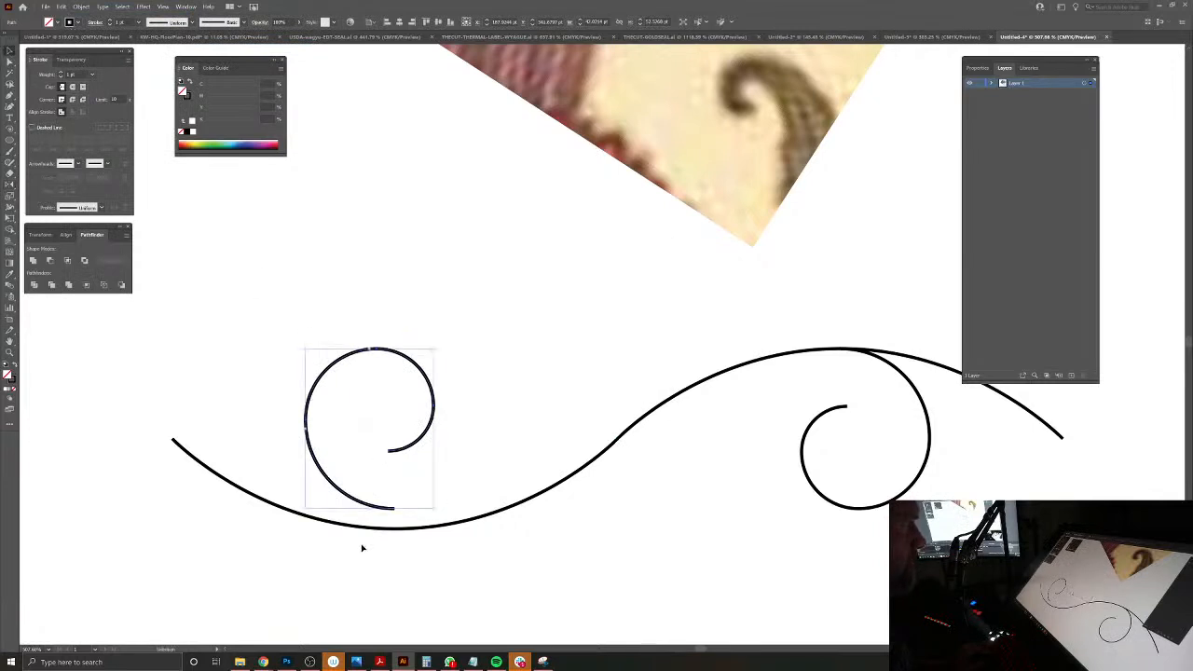
left_click_drag(377, 511, 384, 530)
left_click_drag(602, 543, 534, 511)
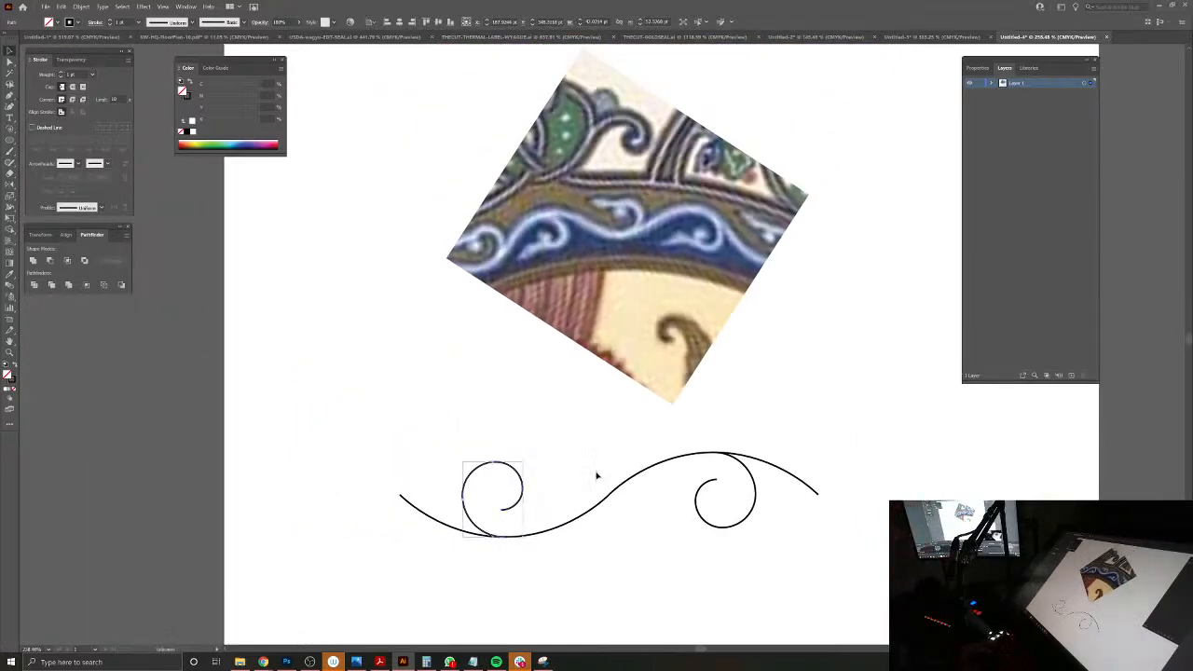
Step: Delete the left half of the S curve together with its curl, keeping the right-hand arch and curl
left_click(674, 572)
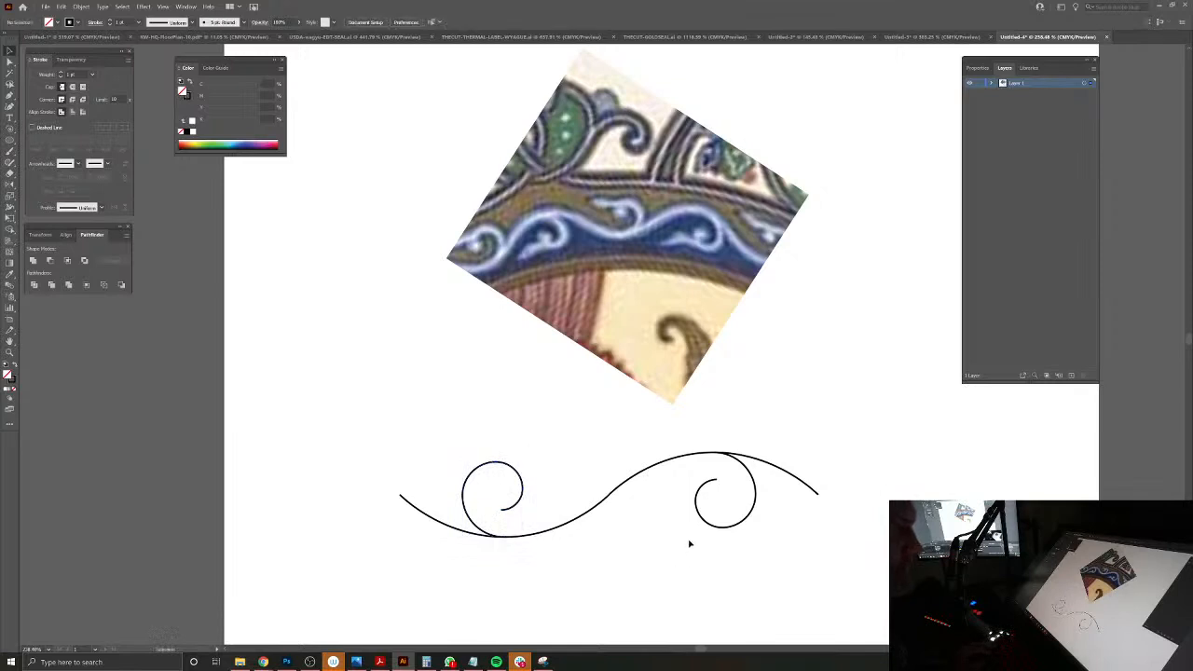
left_click_drag(402, 417, 538, 587)
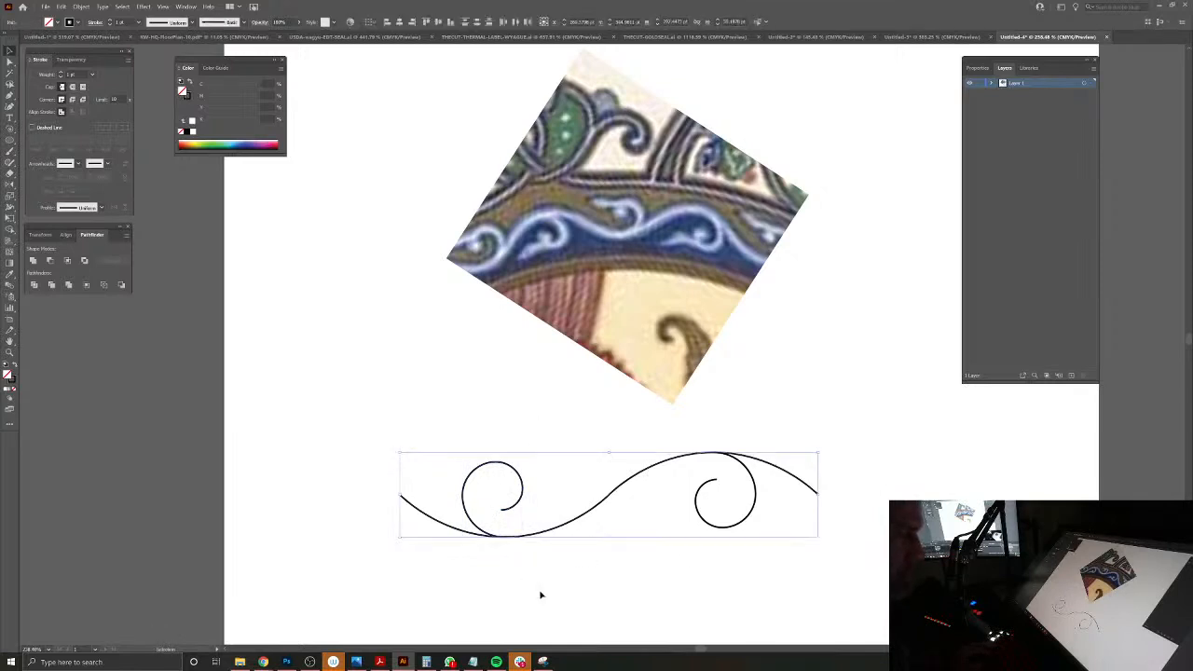
left_click(12, 61)
left_click_drag(354, 376, 586, 584)
key("Delete")
left_click(648, 593)
left_click_drag(700, 593, 594, 548)
left_click_drag(591, 494, 628, 523)
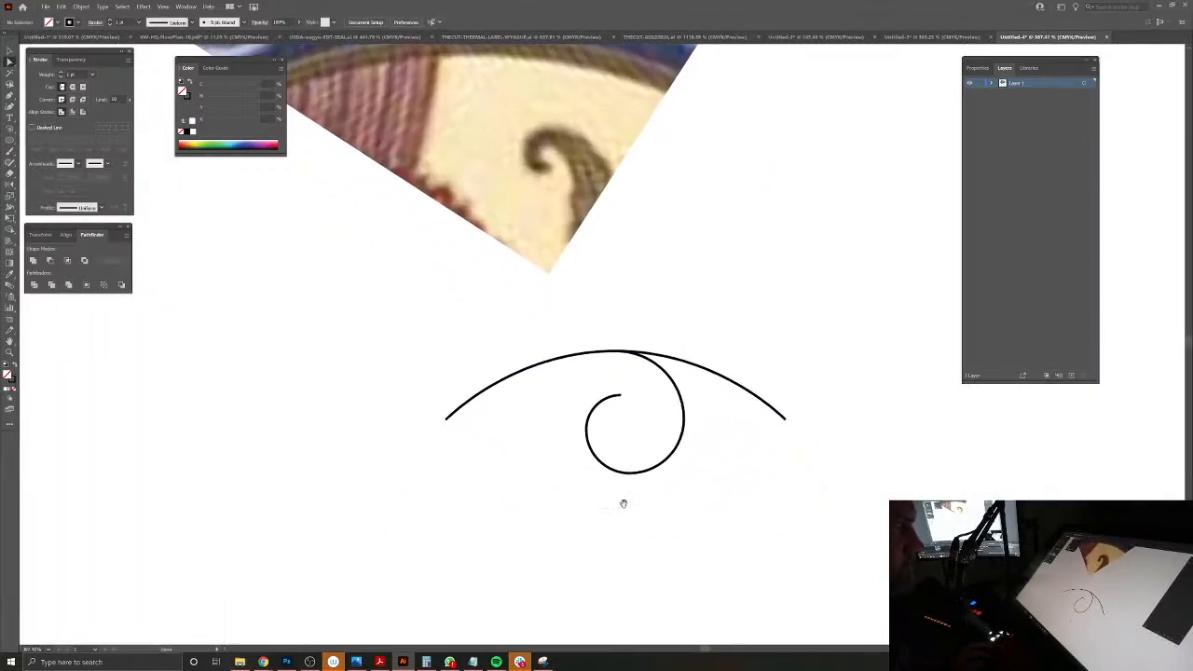
left_click(11, 52)
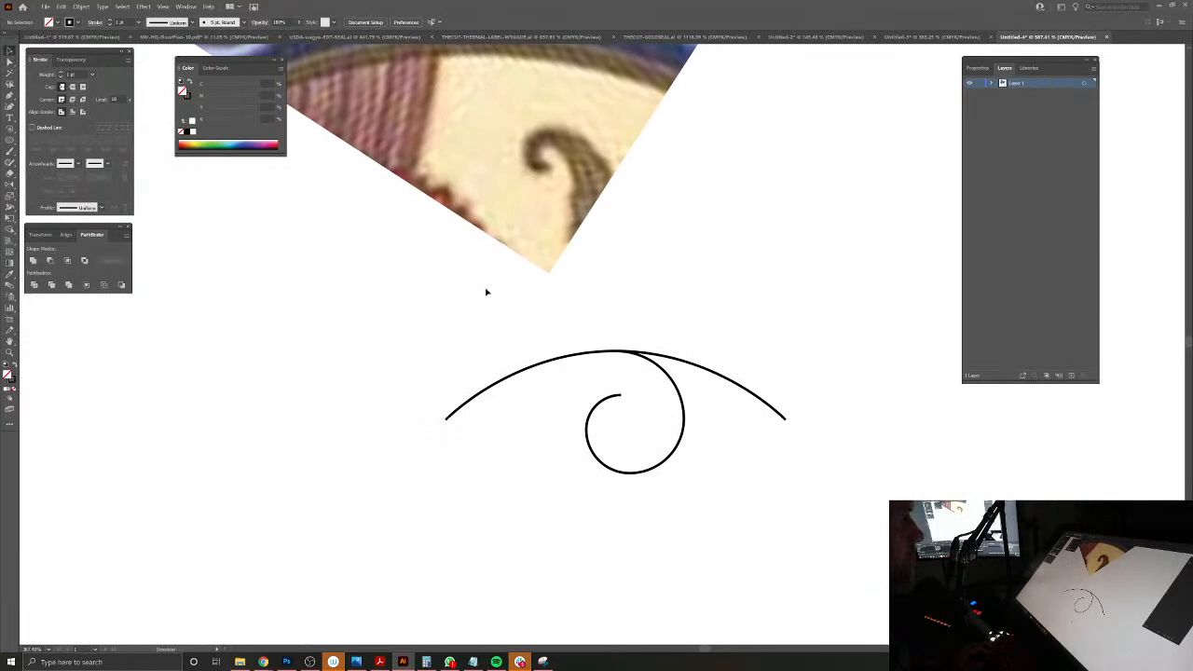
key("ctrl+a")
left_click_drag(452, 502, 745, 308)
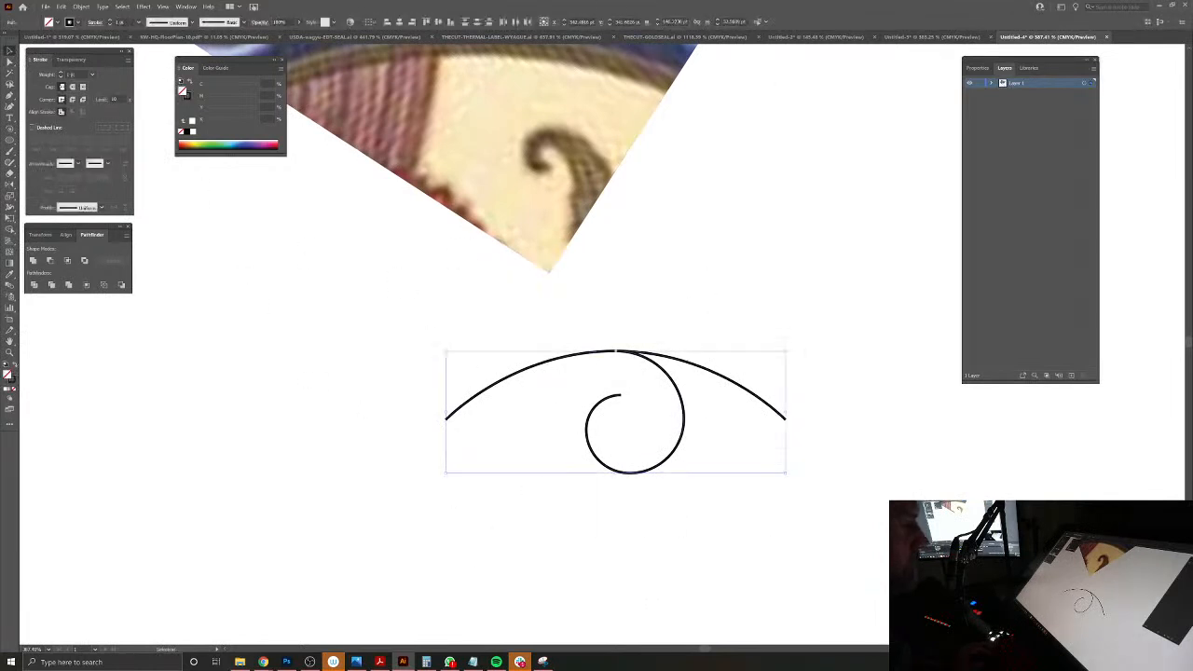
left_click(11, 207)
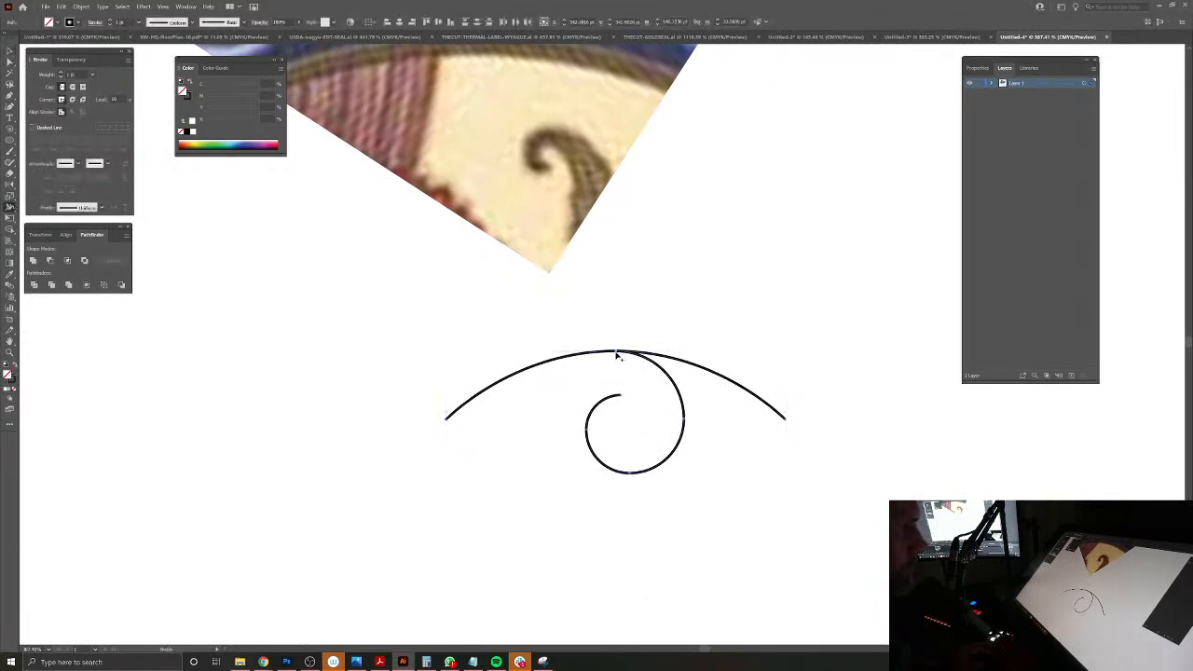
left_click(10, 51)
Step: Set the stroke weight of both the arch and the curl to 10 pt
mouse_move(317, 379)
left_mouse_down()
mouse_move(487, 453)
mouse_move(509, 410)
mouse_move(540, 506)
left_mouse_up()
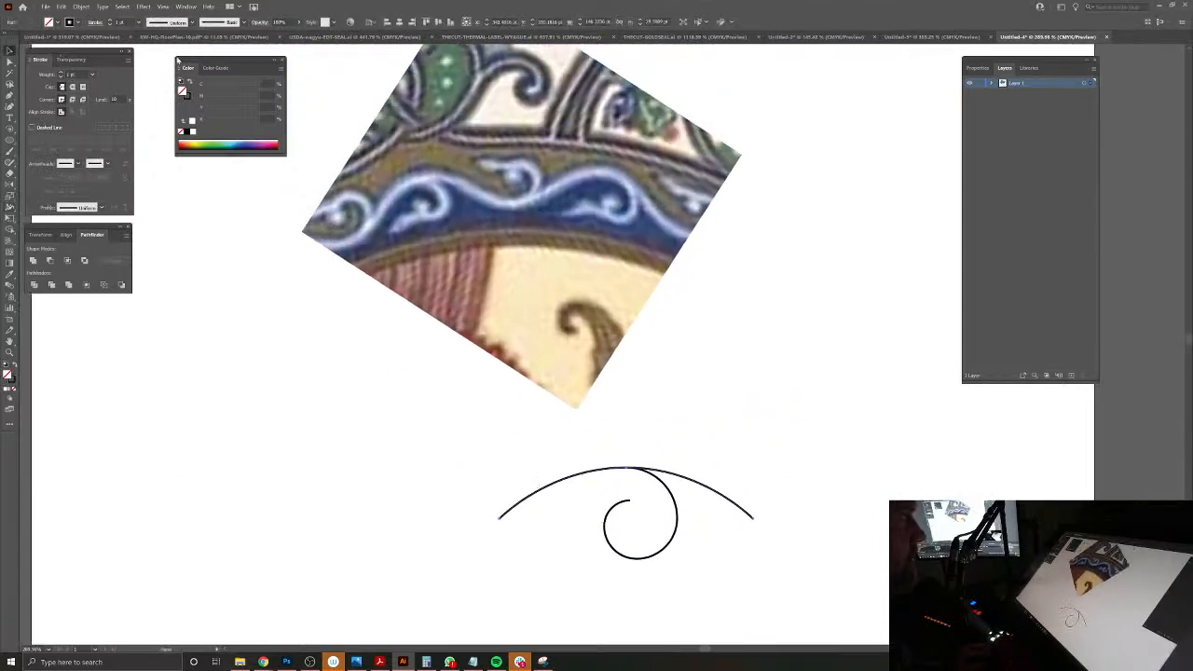
left_click(109, 20)
left_click(110, 21)
left_click(109, 21)
left_click(109, 21)
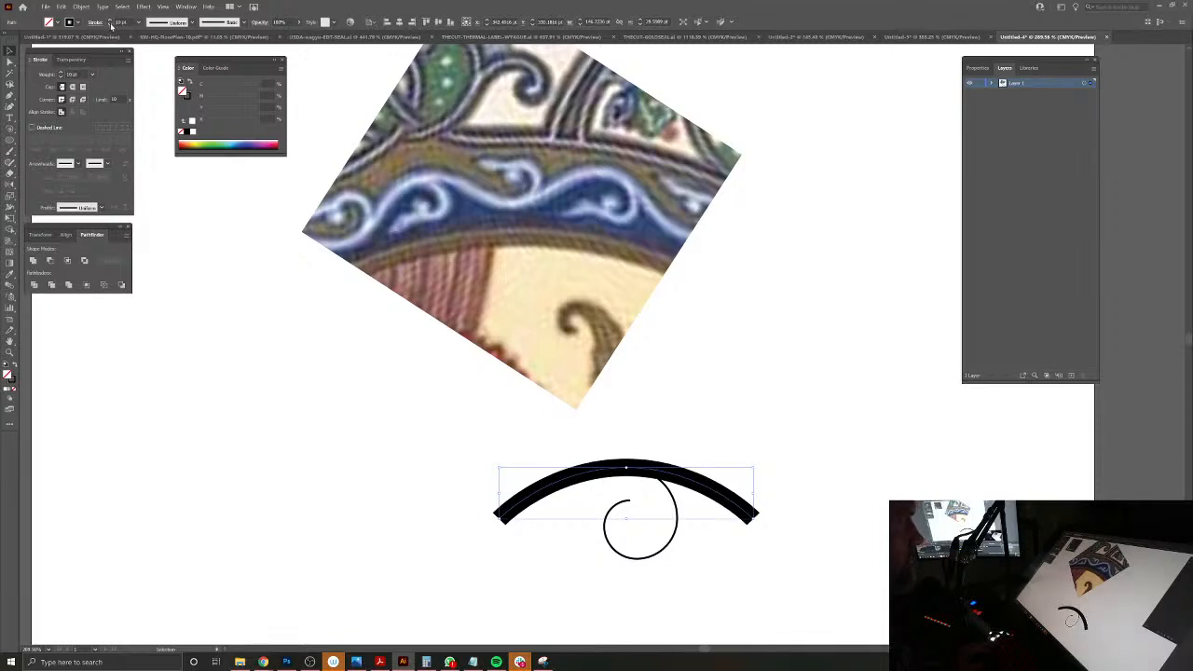
left_click(618, 536)
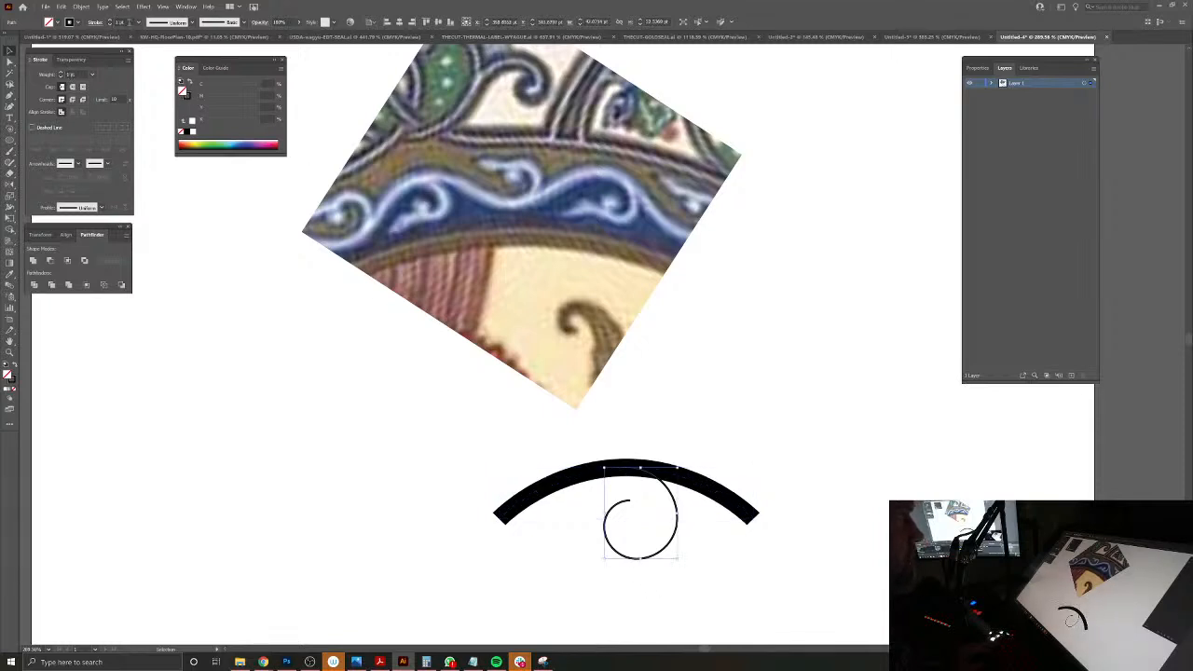
type("10")
key("Return")
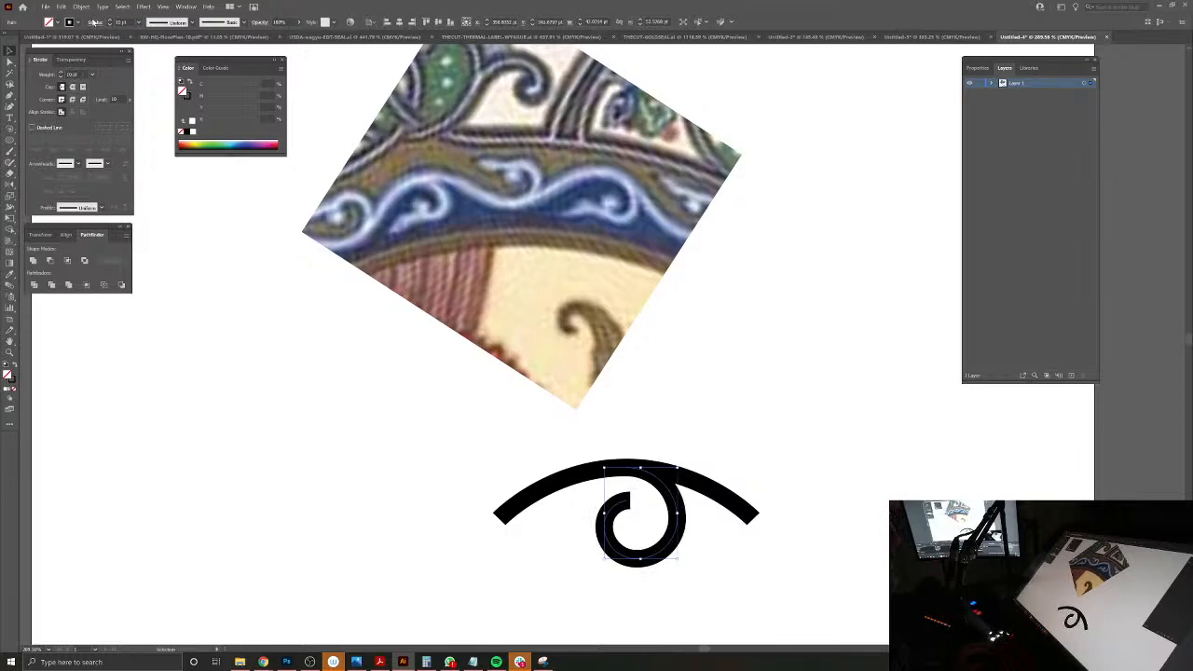
left_click(739, 405)
Step: Draw a small circle with a black fill and no stroke, and fit it onto the curl's inner end as a round terminal
left_click_drag(726, 460, 729, 444)
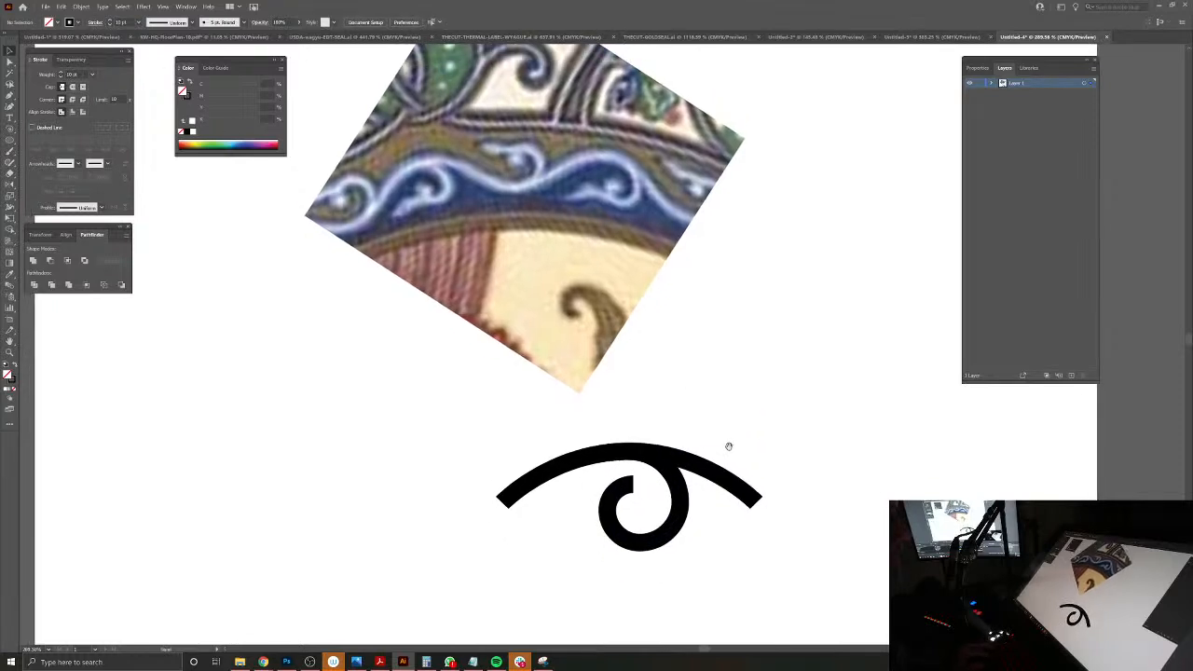
scroll(638, 508, "up", 3)
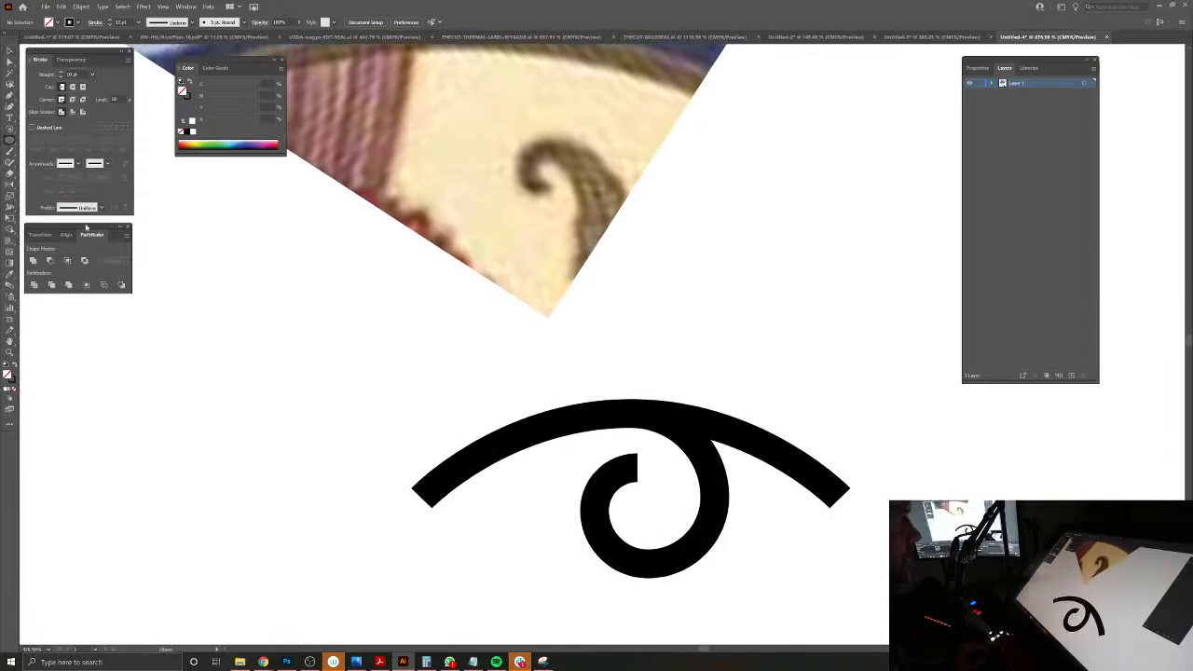
mouse_move(642, 500)
left_mouse_down()
mouse_move(674, 534)
mouse_move(658, 517)
left_mouse_up()
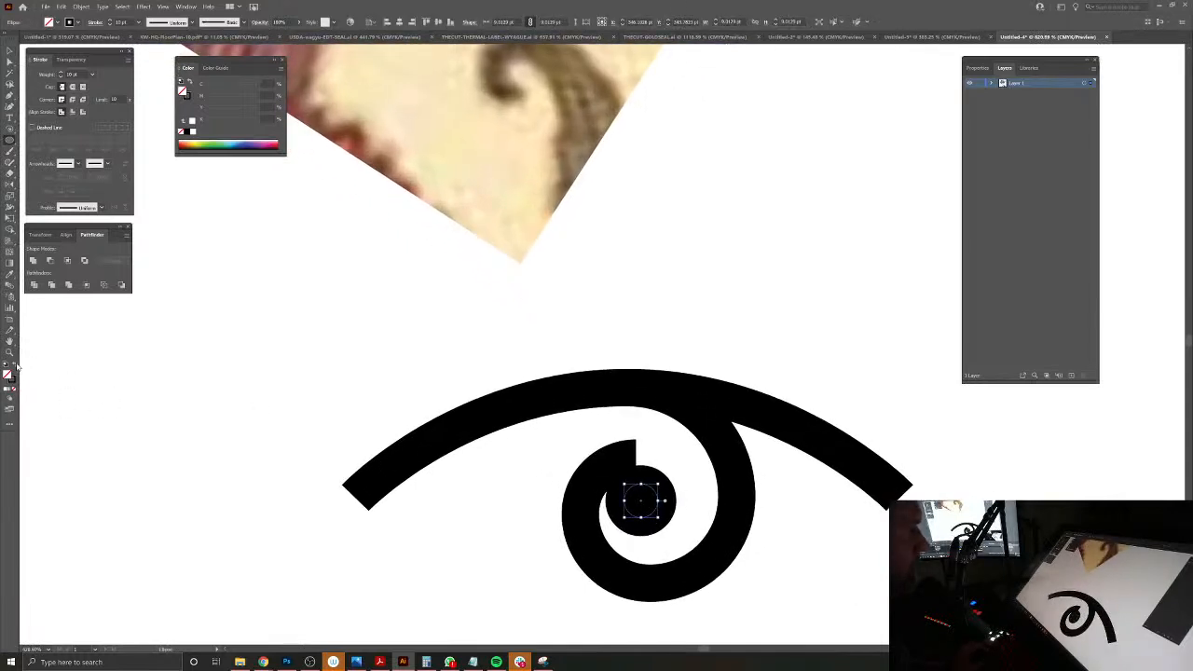
left_click(15, 370)
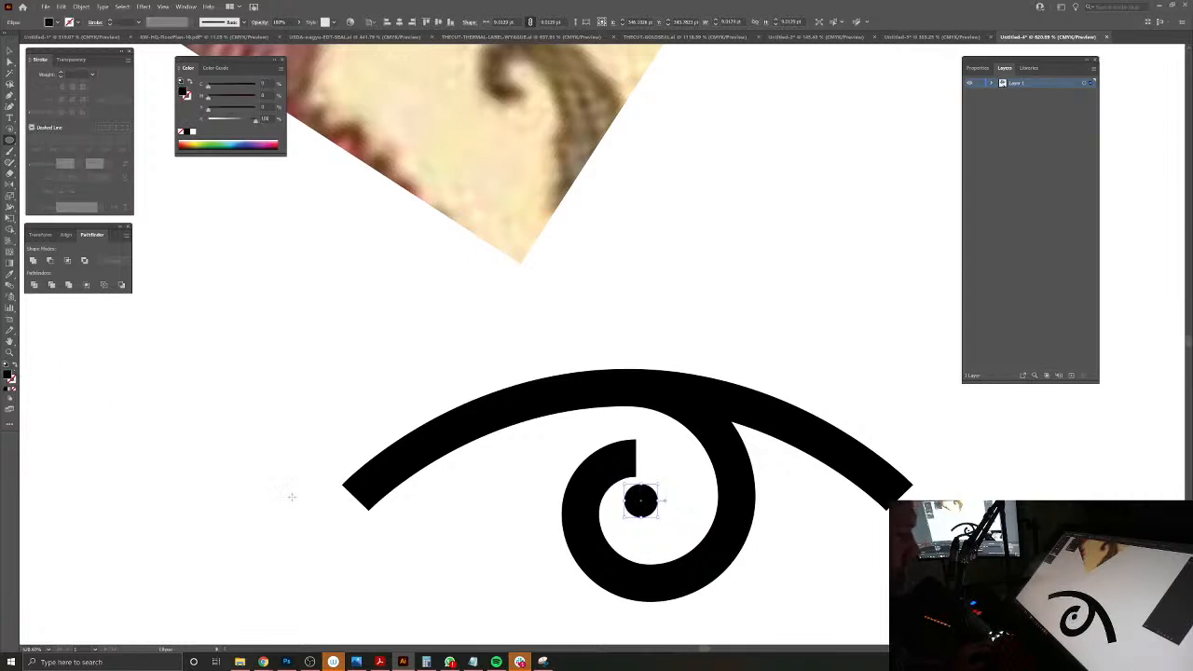
left_click_drag(658, 517, 592, 466)
left_click(672, 533)
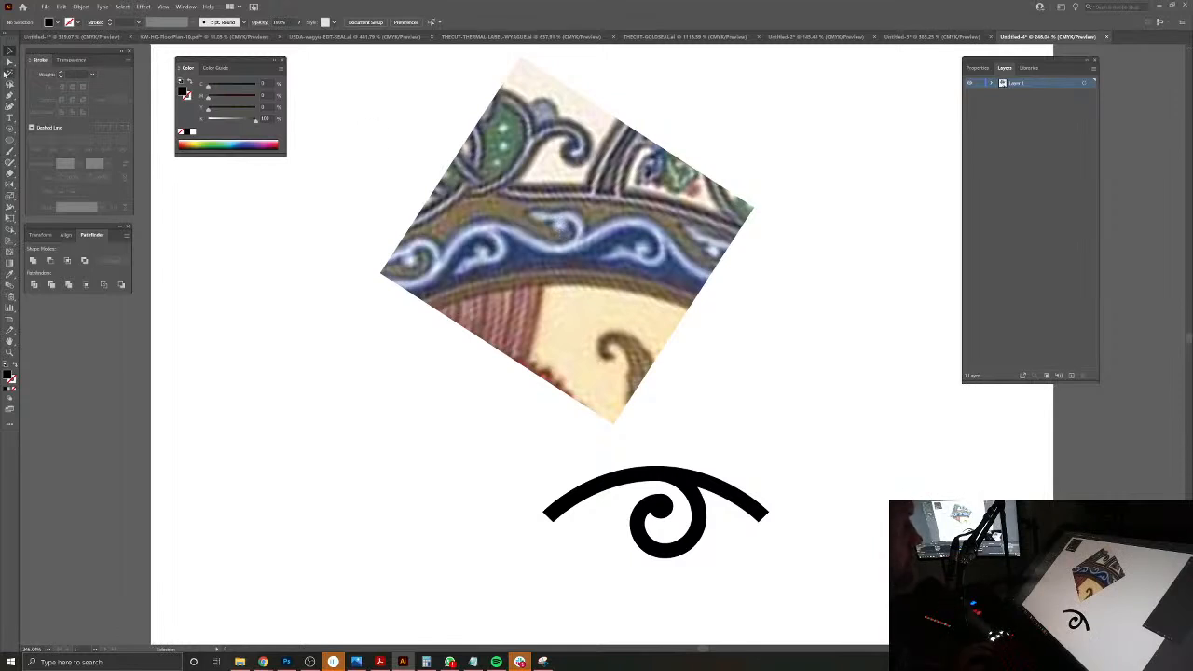
Step: Draw a black, pointed leaf shape with the Pen tool, growing leftward from the lower left of the curl
scroll(638, 563, "up", 2)
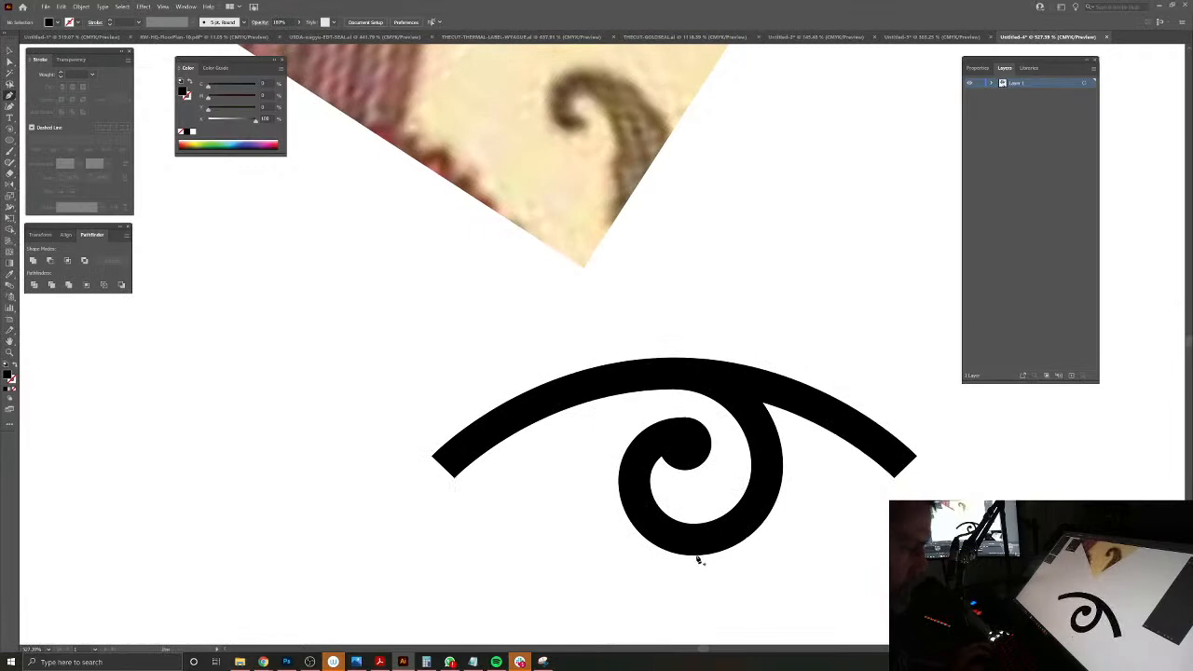
left_click(694, 557)
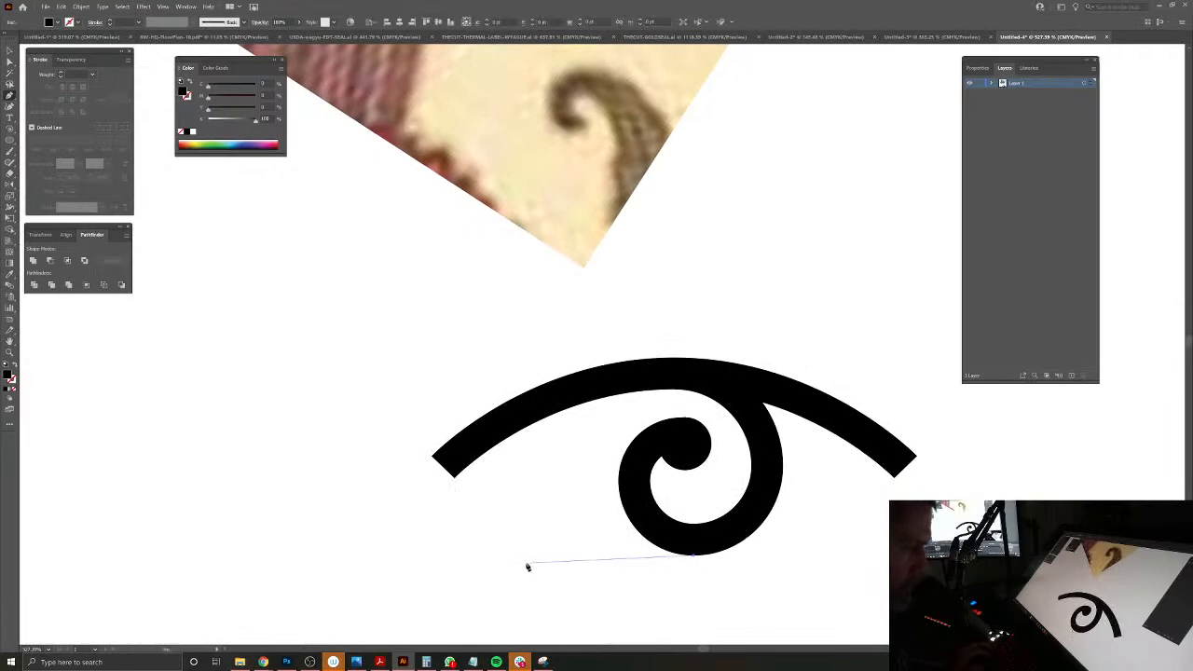
left_click_drag(486, 571, 426, 601)
left_click(694, 559)
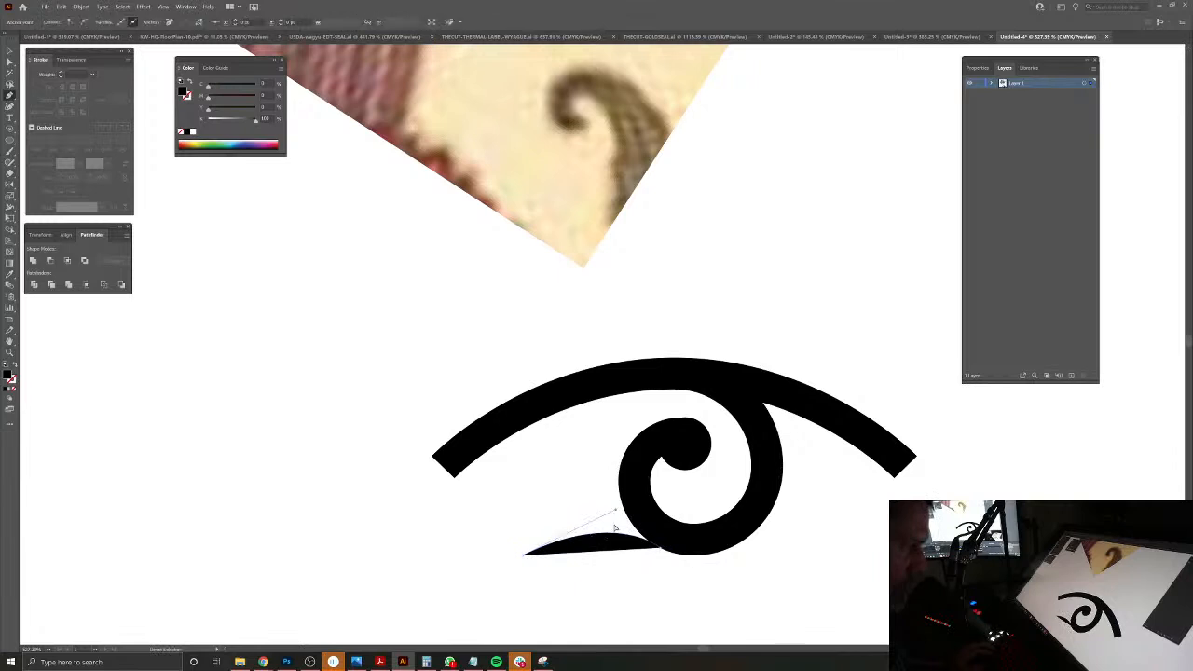
left_click_drag(615, 511, 655, 524)
left_click(522, 557)
left_click(597, 502)
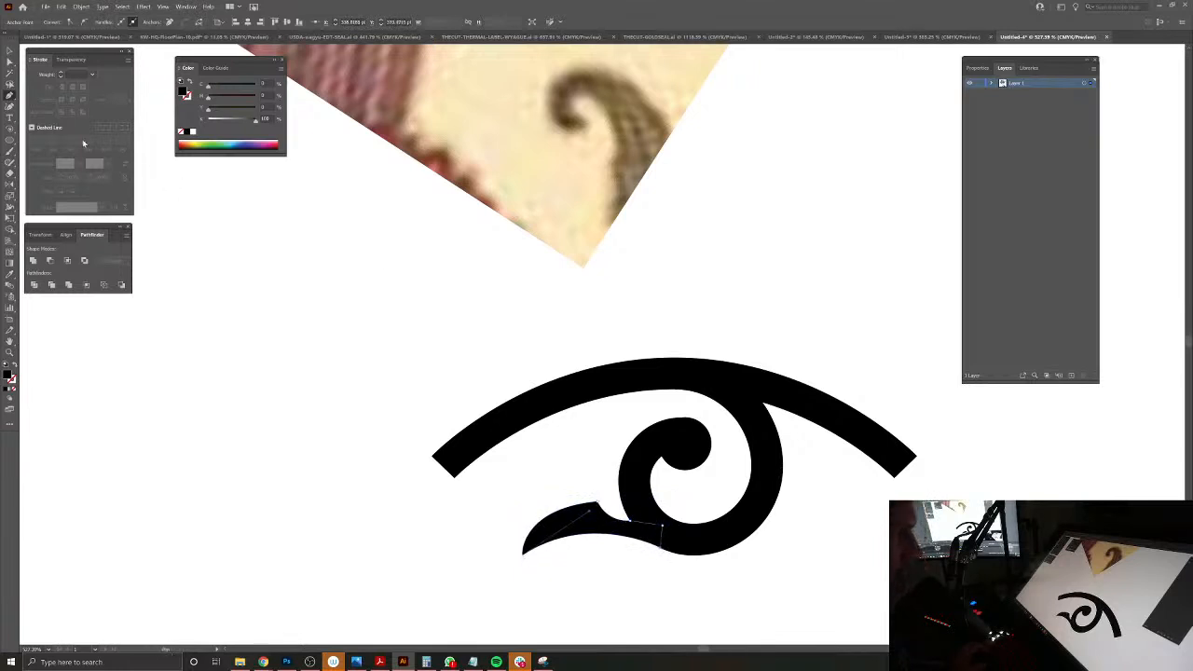
Step: Outline the strokes of the arch and curl and unite them with the circle and leaf into one shape
left_click(10, 52)
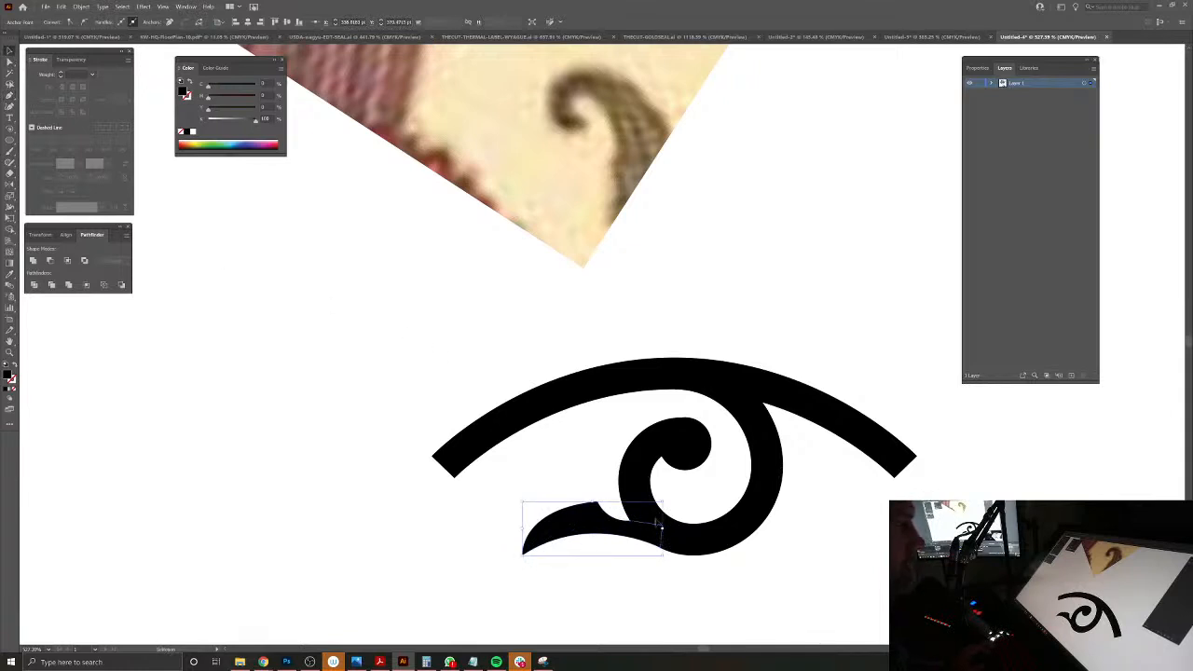
left_click_drag(655, 494, 710, 568)
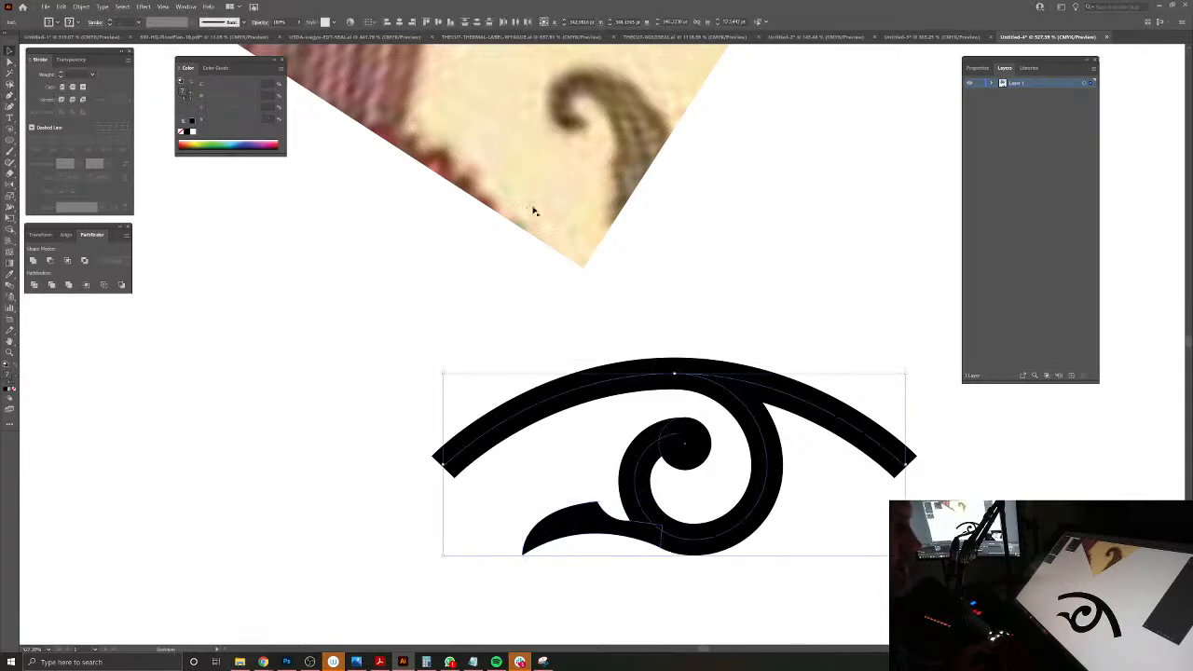
left_click(81, 6)
mouse_move(93, 211)
left_click(211, 235)
left_click(34, 260)
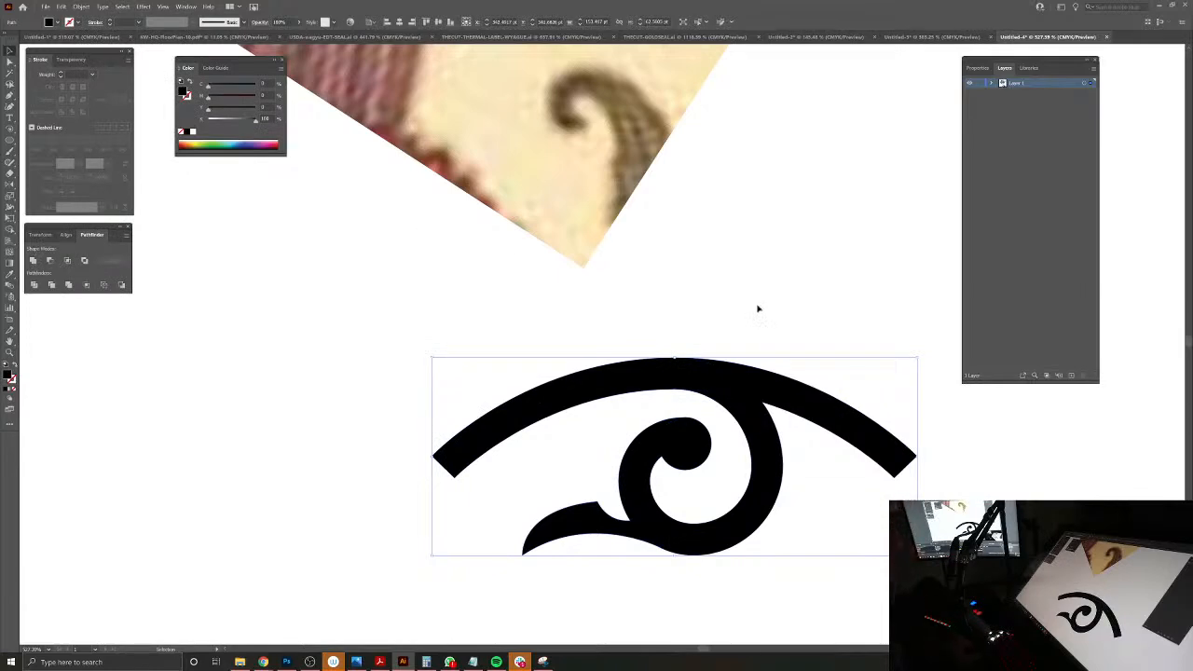
left_click(553, 363)
Step: Rotate a copy of the scroll shape half a turn about the middle of the arch's left end
scroll(602, 380, "down", 4)
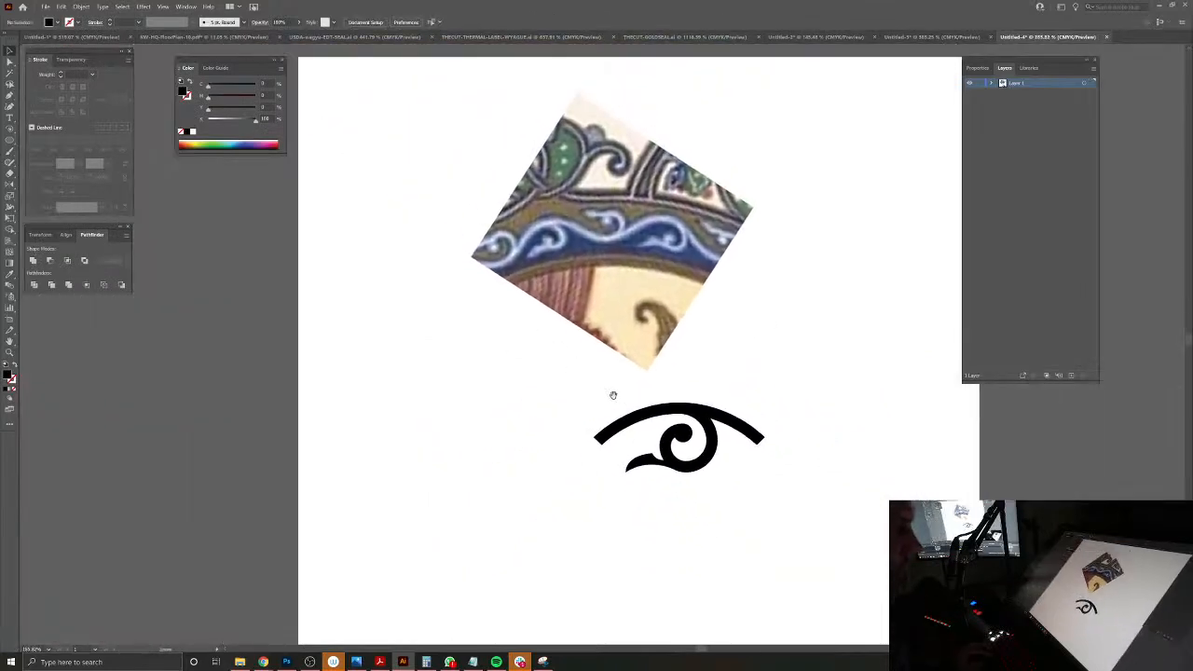
left_click(672, 416)
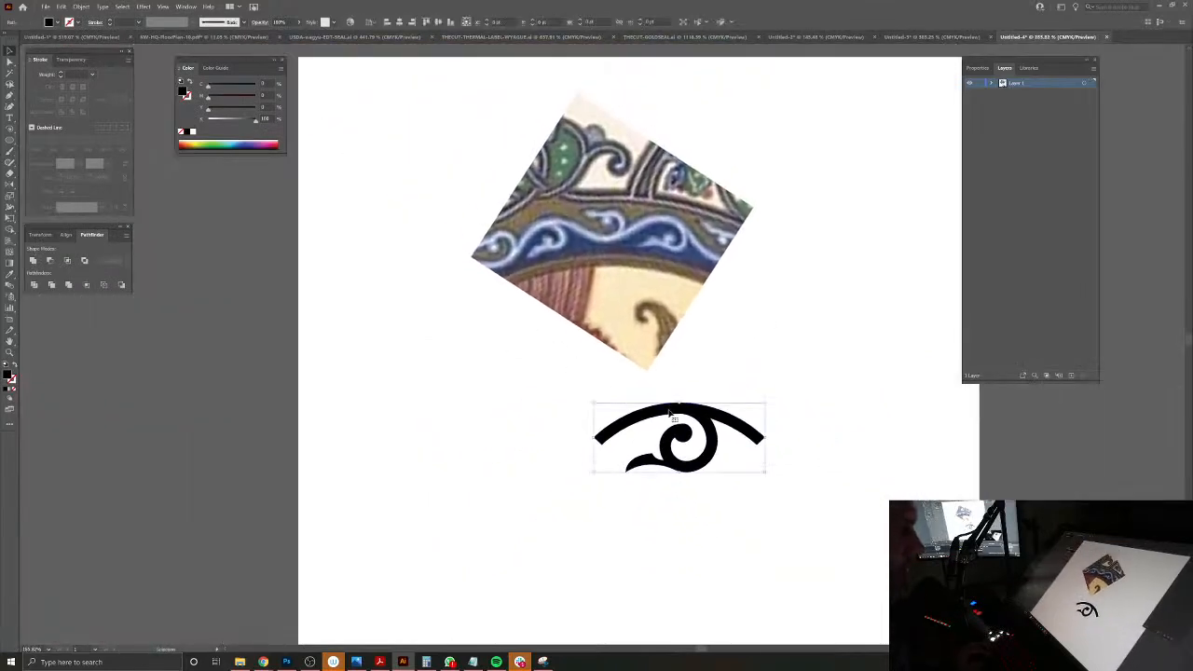
left_click(11, 185)
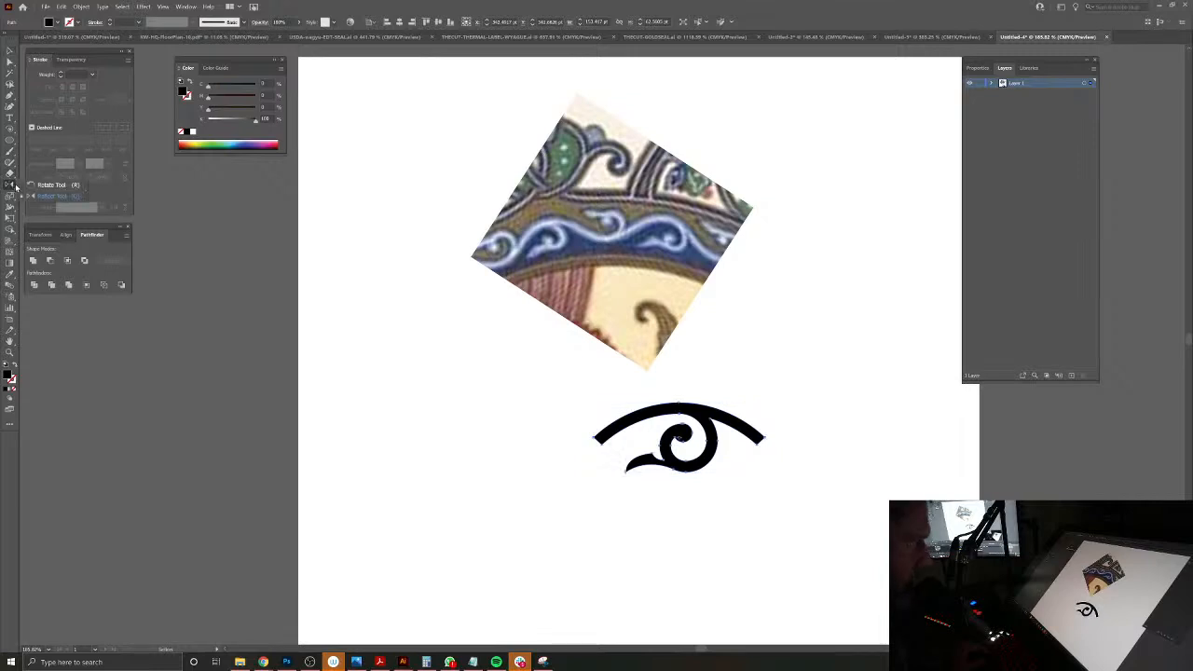
scroll(591, 439, "up", 5)
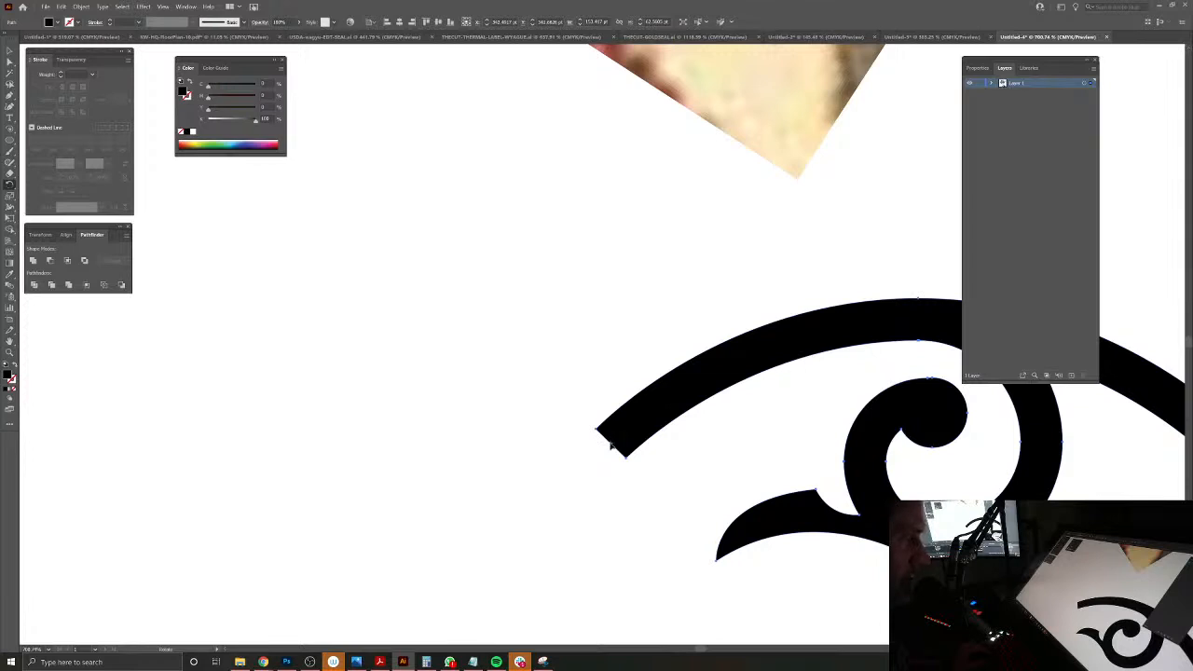
left_click(610, 445, "alt")
left_click(781, 244)
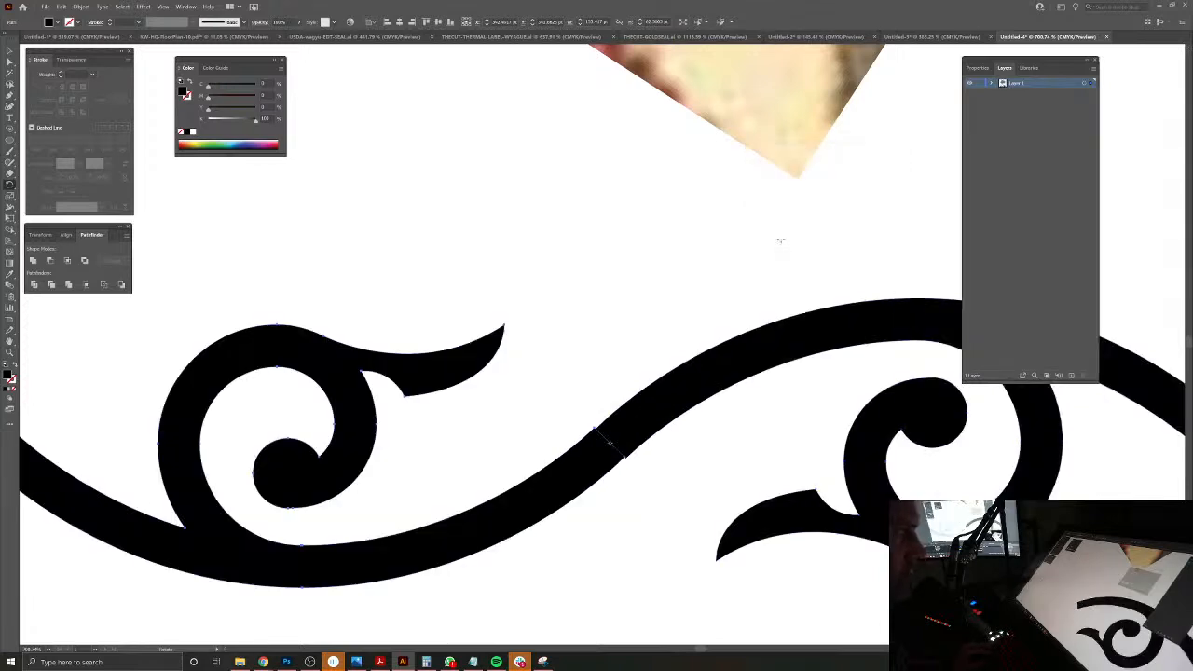
Step: Nudge the rotated copy so the two arch ends meet, and unite both halves into one S-shaped scroll motif
left_click(10, 51)
left_click(641, 446)
left_click_drag(615, 438, 700, 489)
left_click_drag(576, 479, 579, 481)
left_click_drag(672, 484, 529, 428)
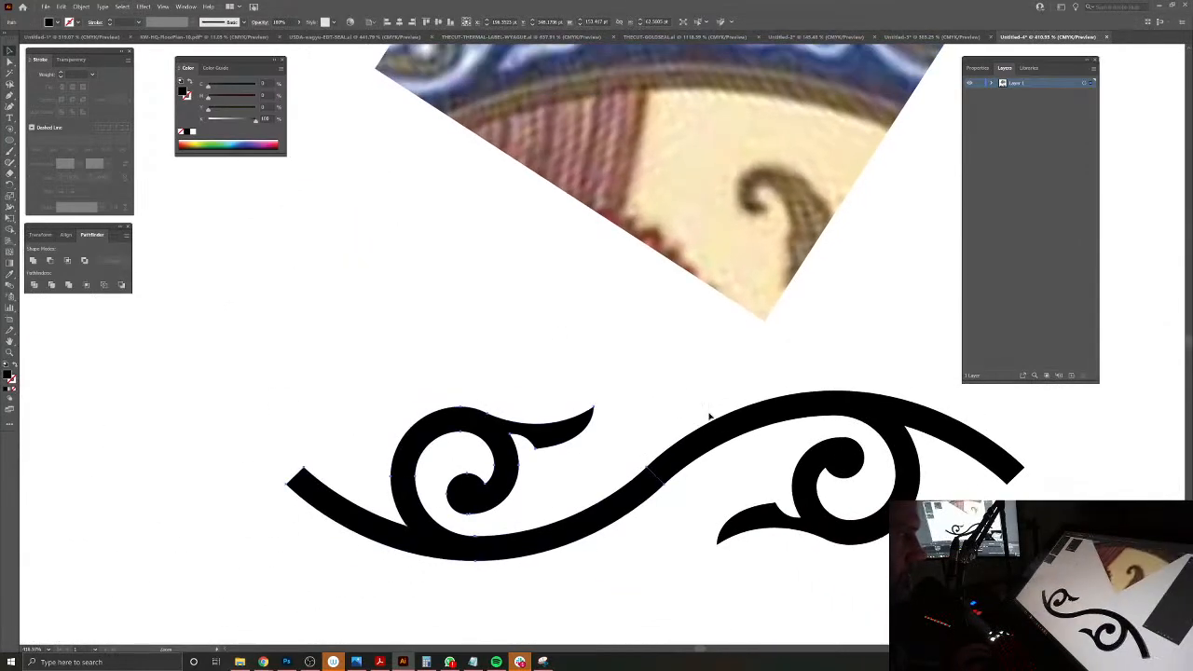
left_click(737, 420, "shift")
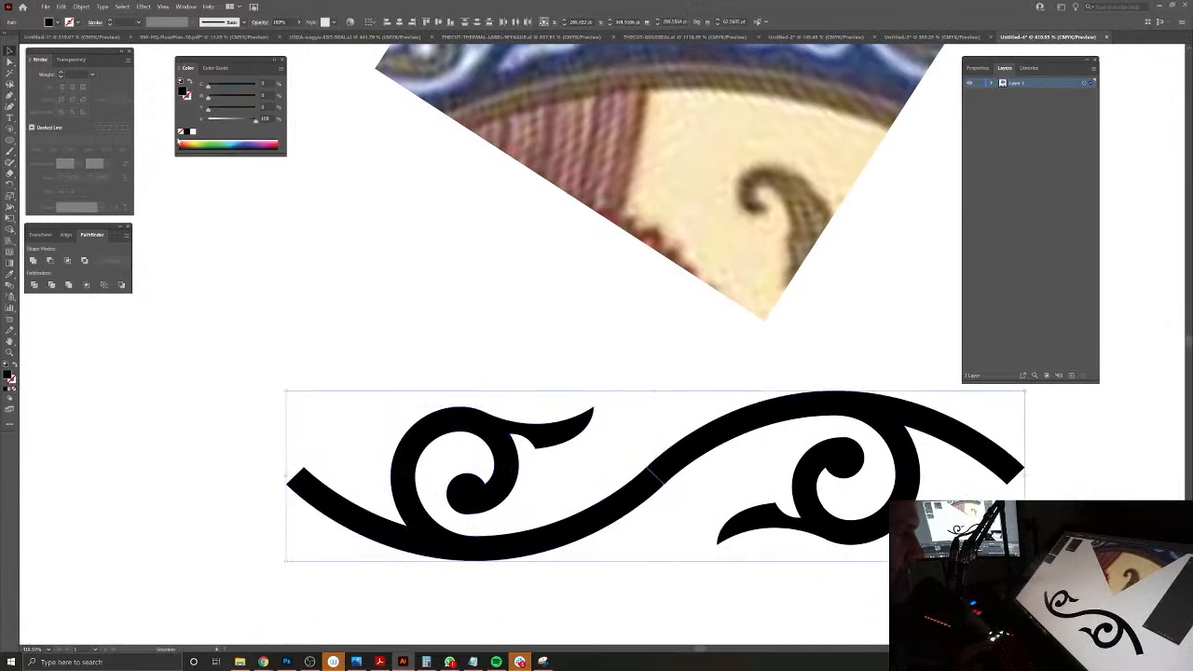
left_click(35, 262)
left_click_drag(681, 397, 590, 388)
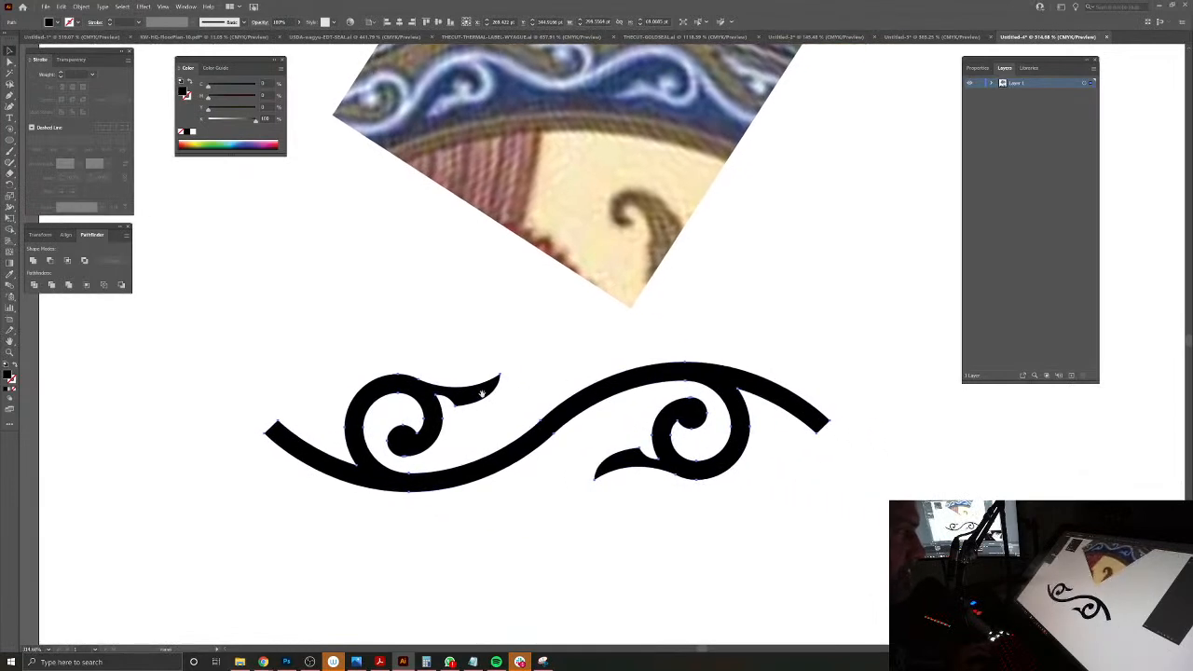
Step: Duplicate the S-shaped motif horizontally end to end and repeat the copy until nine motifs form a continuous row
left_click_drag(426, 438, 981, 474)
left_click_drag(934, 475, 425, 430)
key("ctrl+d")
key("ctrl+d")
key("ctrl+d")
key("ctrl+d")
scroll(883, 492, "down", 5)
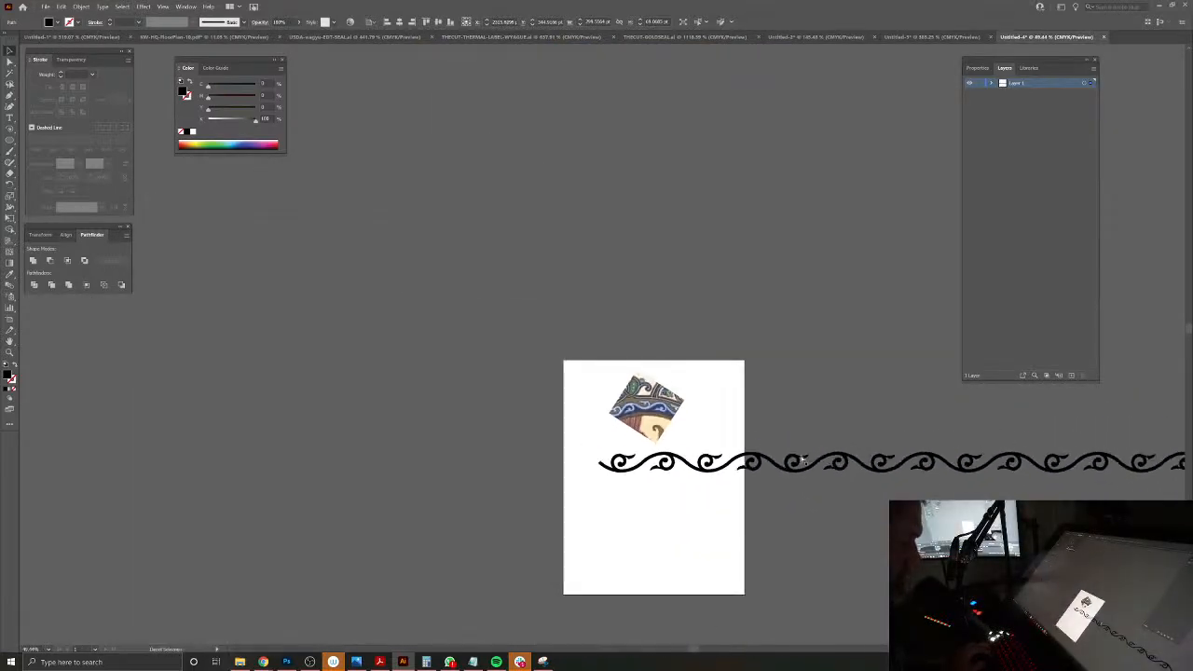
Step: Select the whole row of scroll motifs and unite it into a single border strip
left_click_drag(923, 505, 610, 512)
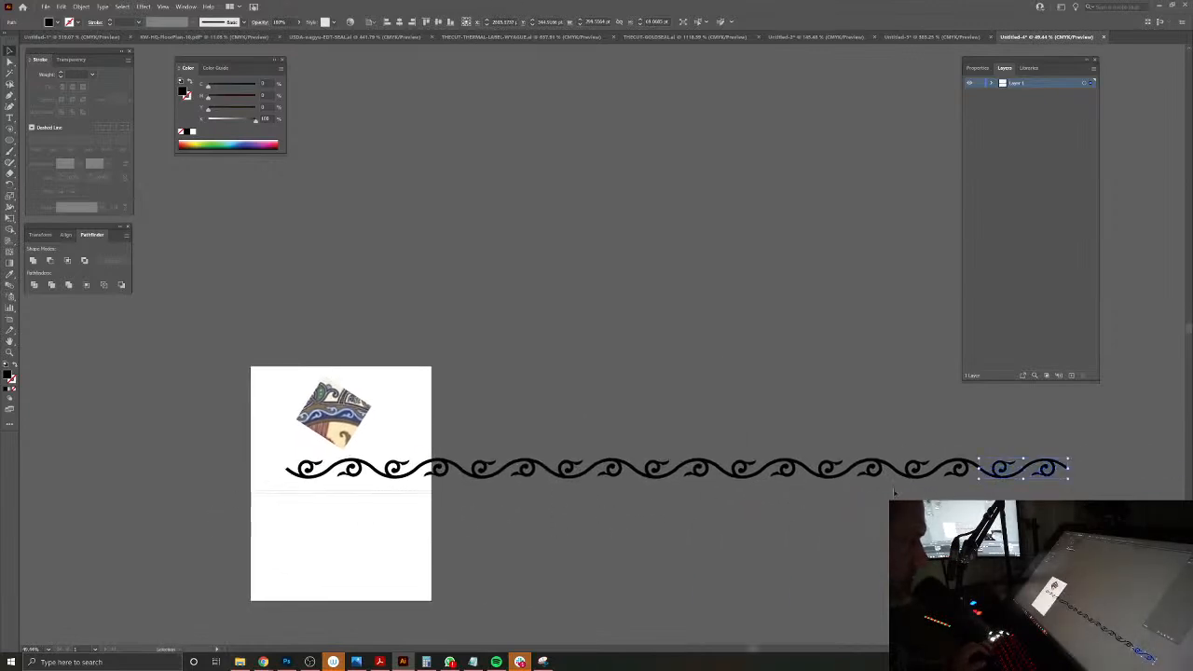
key("ctrl+a")
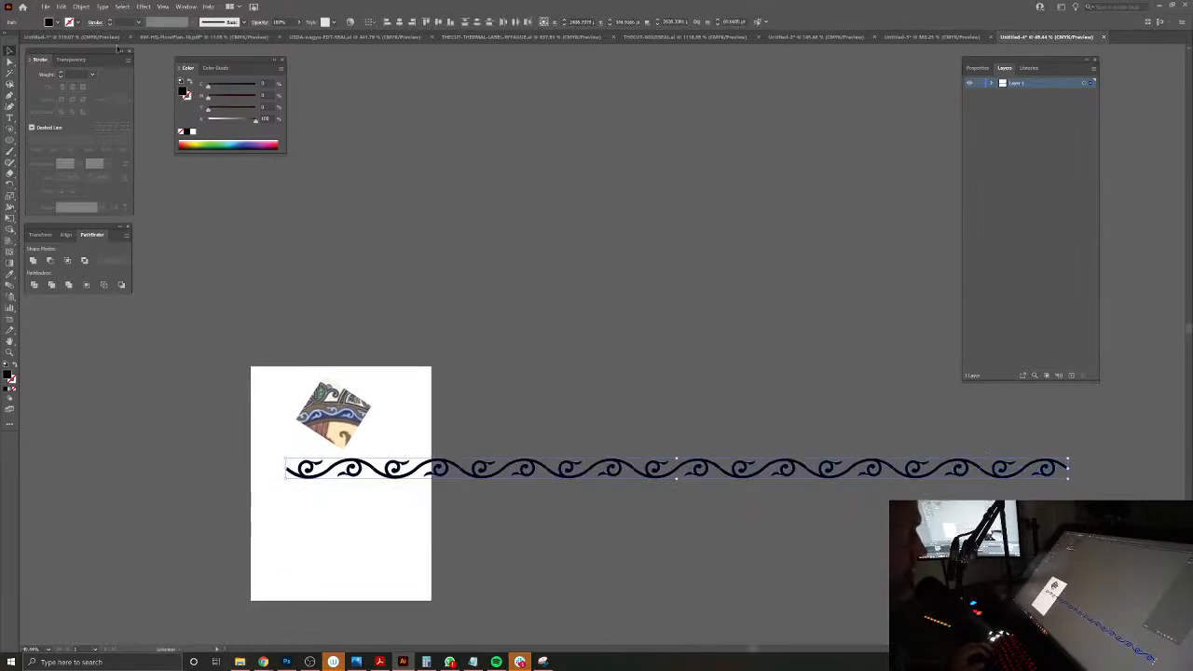
left_click(33, 260)
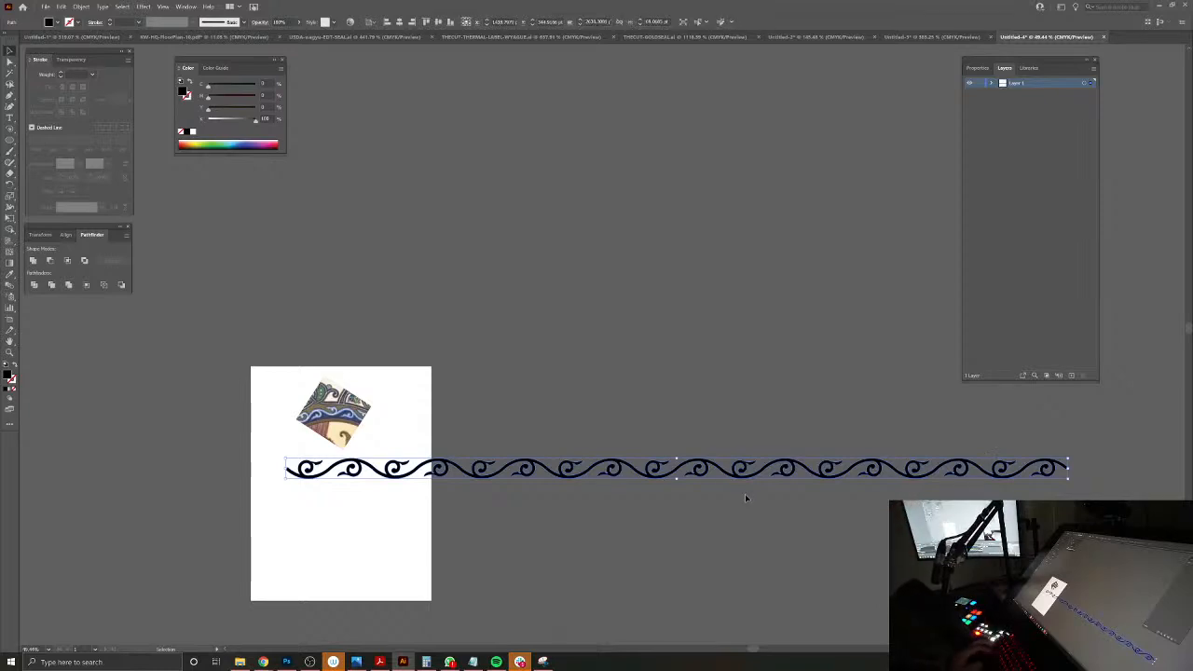
left_click(671, 478)
left_click(670, 474)
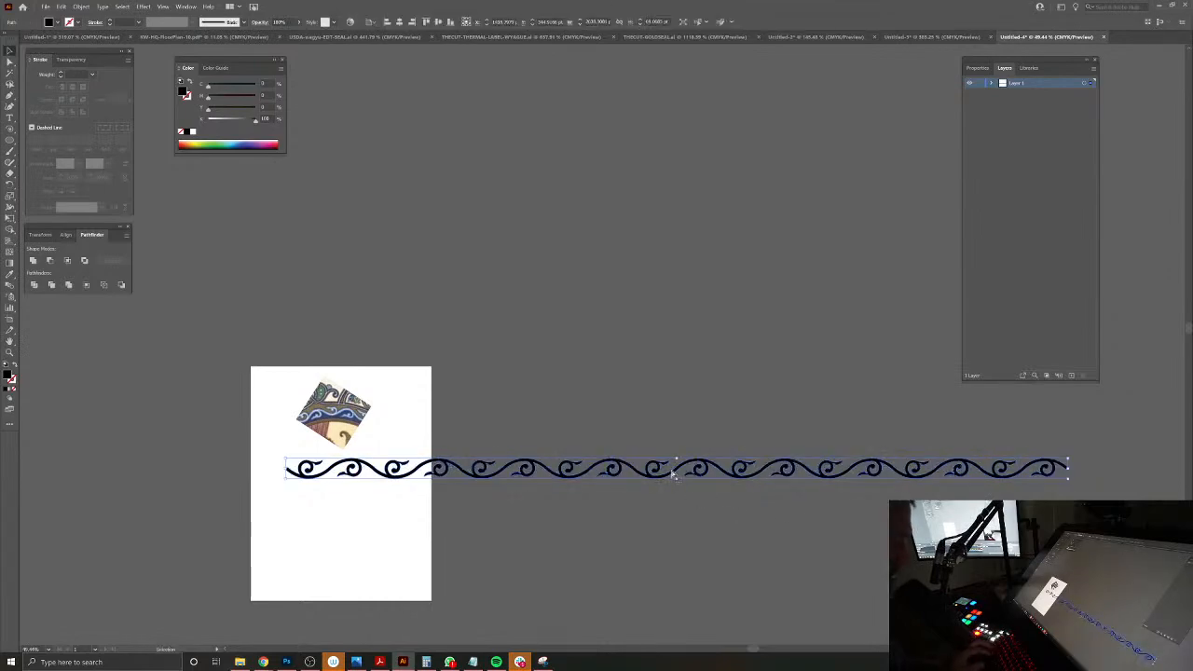
Step: Switch to the Alice-PlayingCard-Master2.psb file in Photoshop and paste the scroll border into the DRINK ME card as pixels
left_click(286, 662)
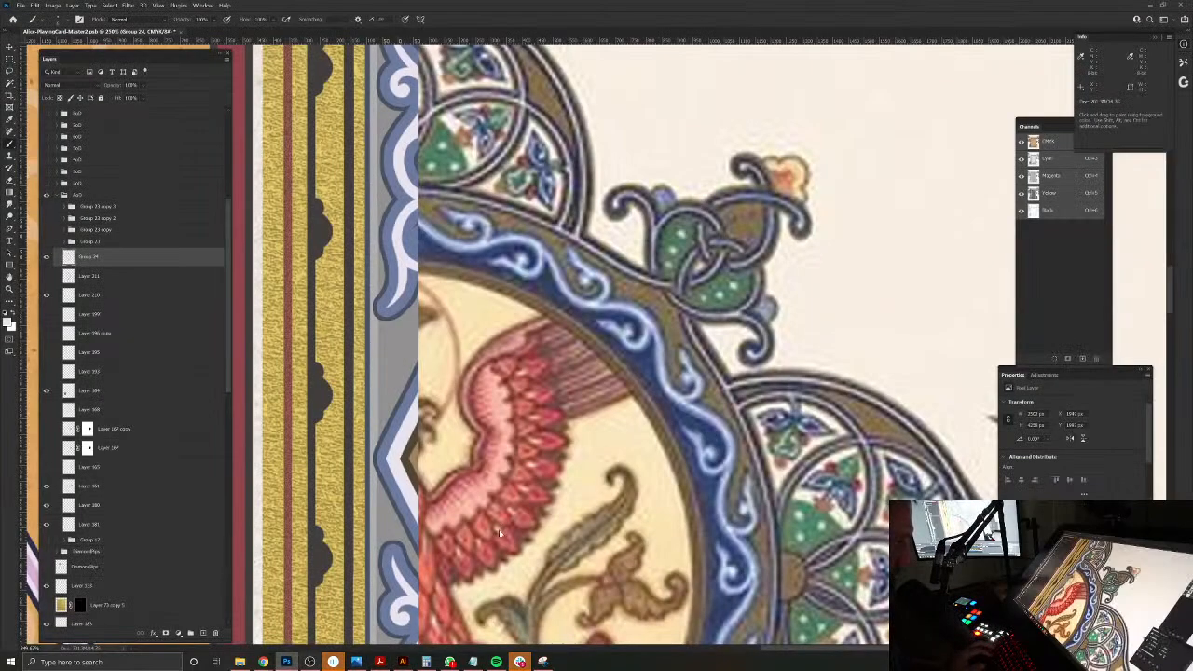
left_click_drag(273, 349, 686, 328)
key("ctrl+v")
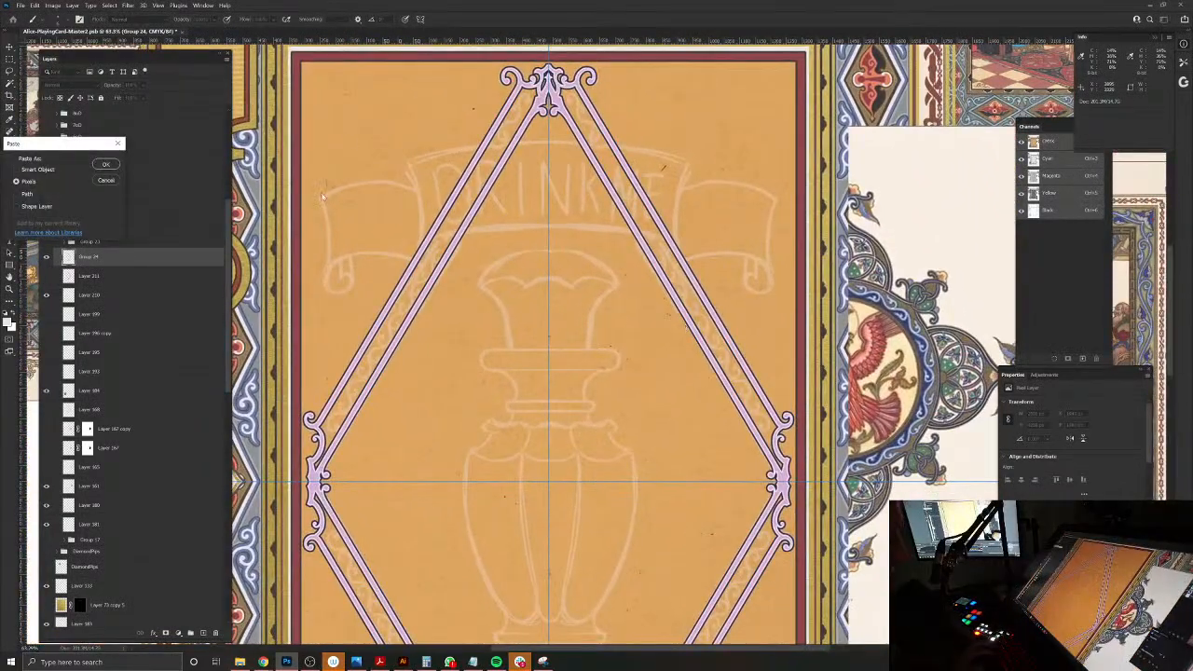
left_click(106, 166)
Step: Scale the pasted scroll strip down to about 11% and rotate it roughly parallel to the diamond frame's upper-right side
left_click_drag(634, 473, 834, 328)
left_click_drag(491, 292, 708, 156)
left_click_drag(775, 311, 746, 379)
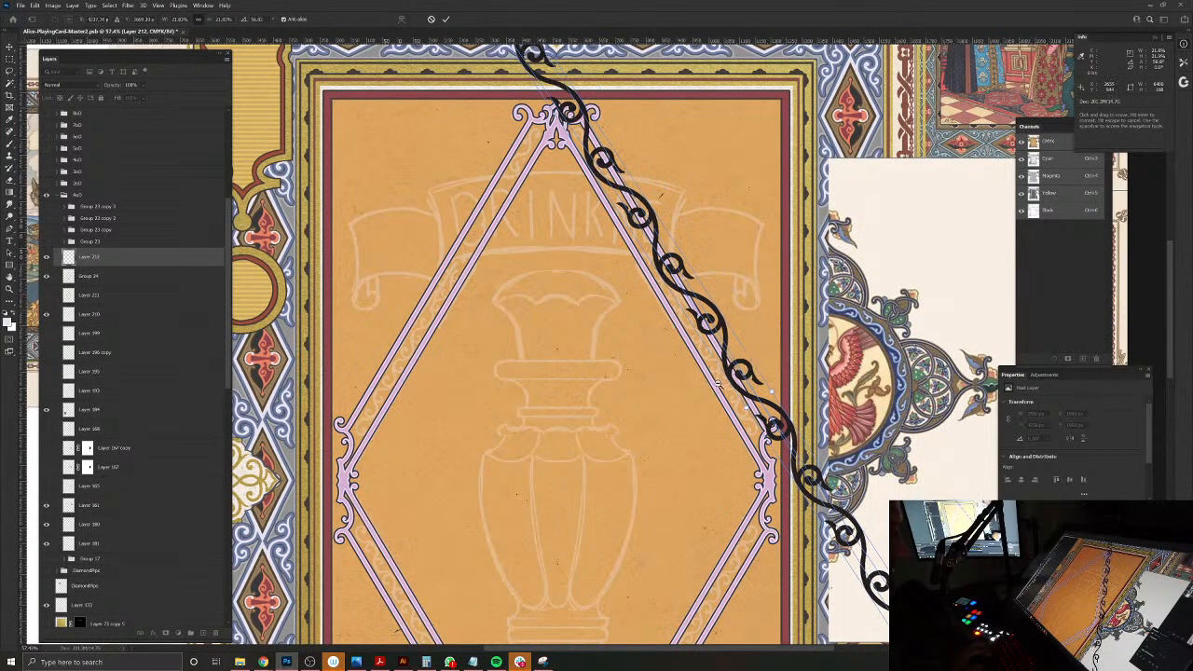
scroll(757, 428, "down", 4)
left_click_drag(876, 582, 732, 418)
left_click_drag(714, 346, 835, 438)
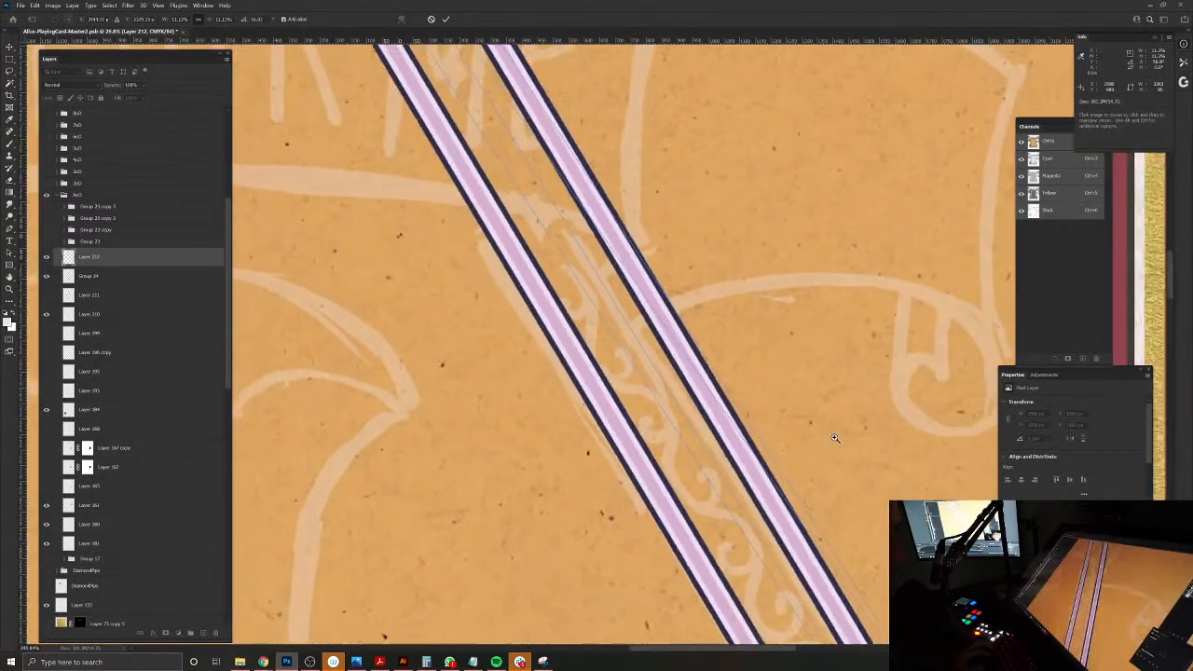
left_click_drag(633, 346, 524, 167)
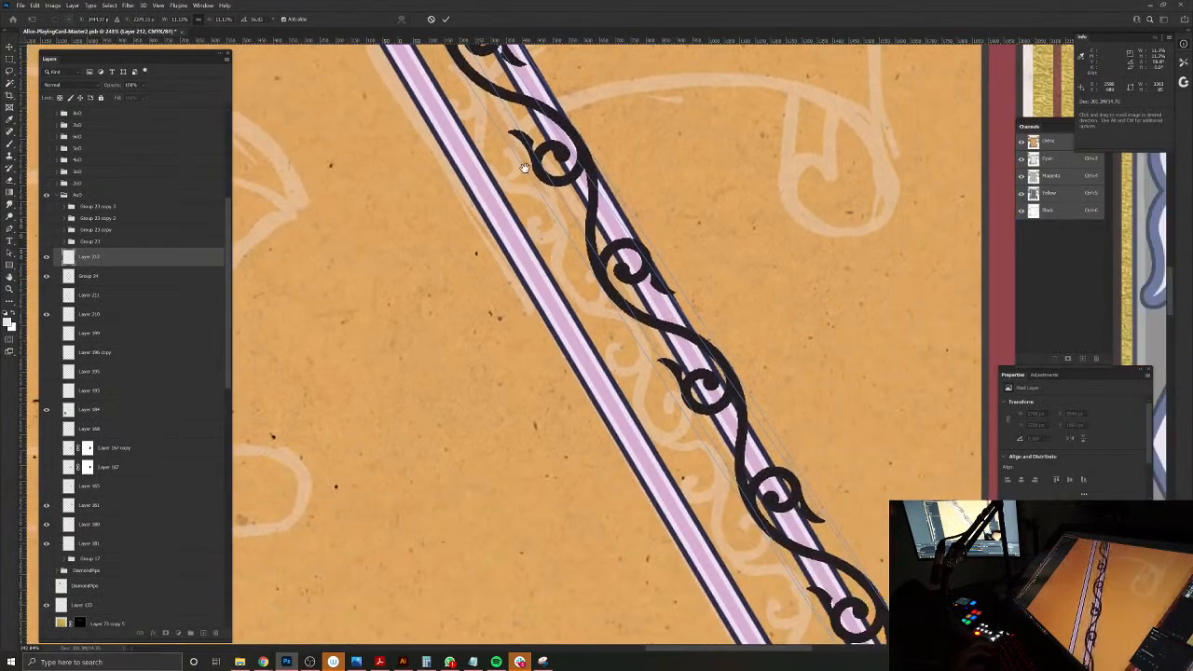
Step: Rotate the scroll strip to the slope of the upper-right band and shift it between the two lilac rails
left_click_drag(581, 279, 727, 426)
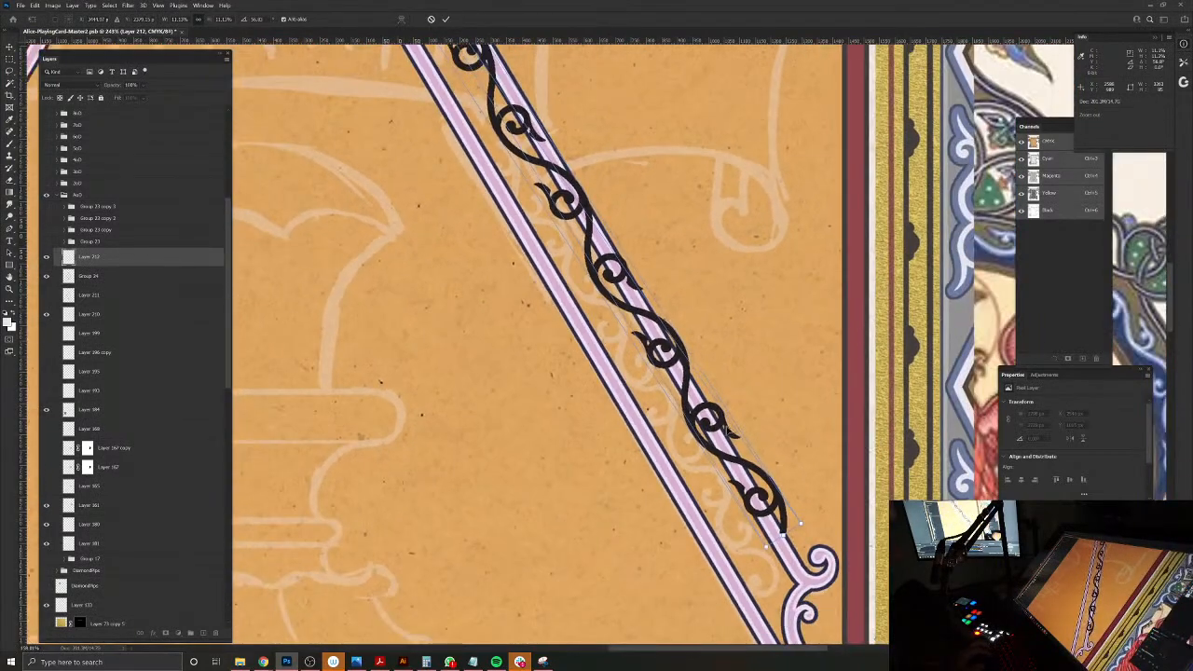
left_click_drag(833, 522, 834, 582)
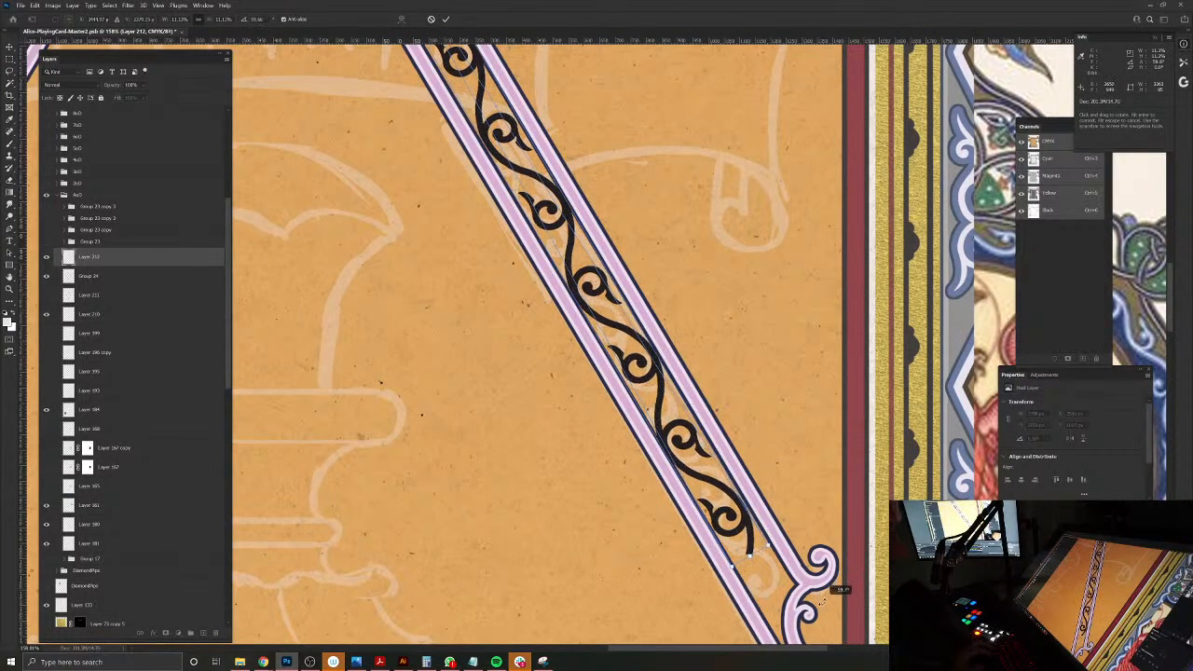
left_click_drag(504, 293, 634, 587)
left_click_drag(519, 354, 423, 358)
left_click_drag(596, 509, 629, 465)
left_click(667, 495, "alt")
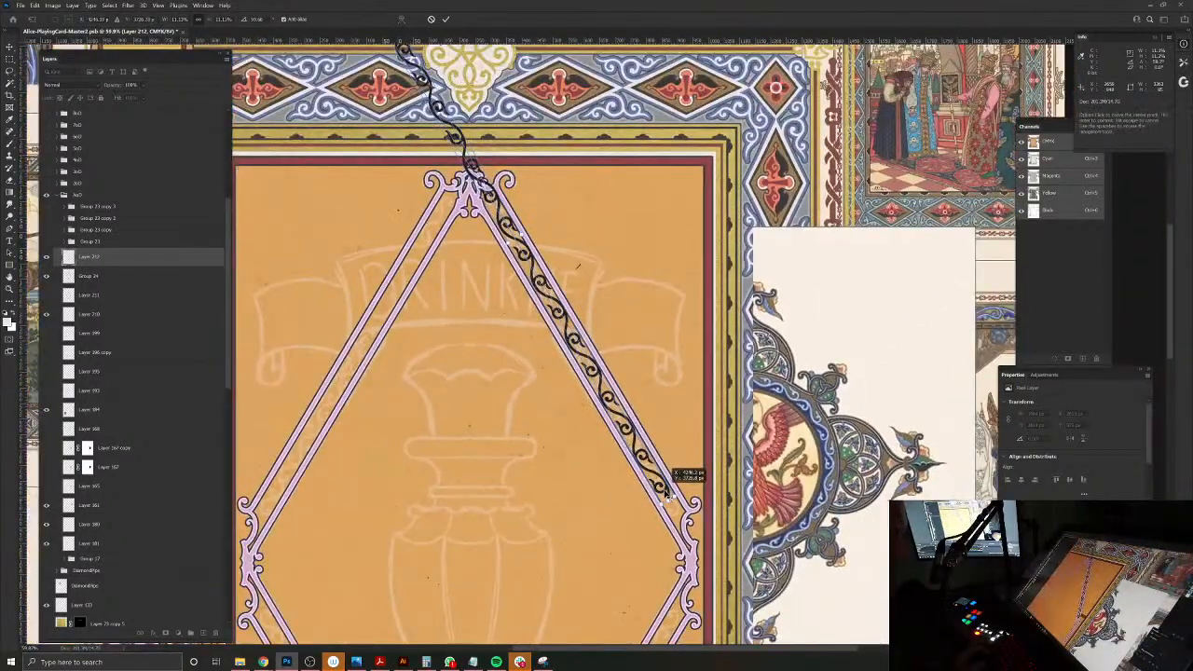
Step: Fine-tune the strip's rotation and placement at both ends until it sits centred in the band, and commit the transform
left_click_drag(509, 313, 590, 409)
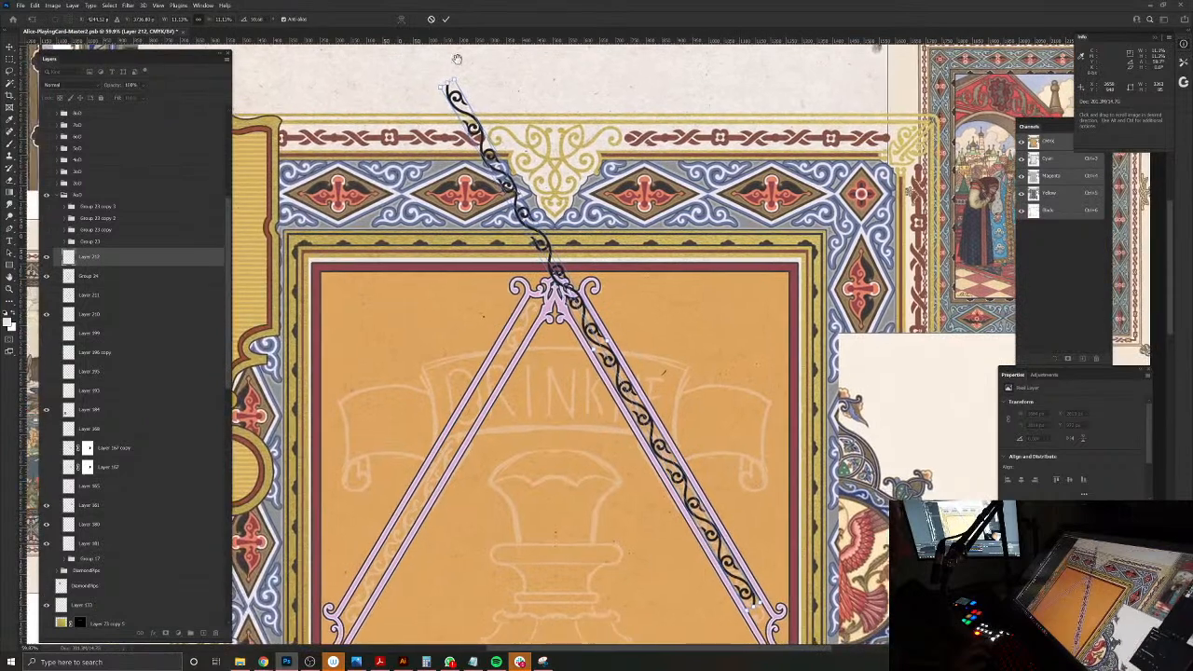
left_click_drag(431, 84, 434, 85)
left_click_drag(560, 317, 518, 213)
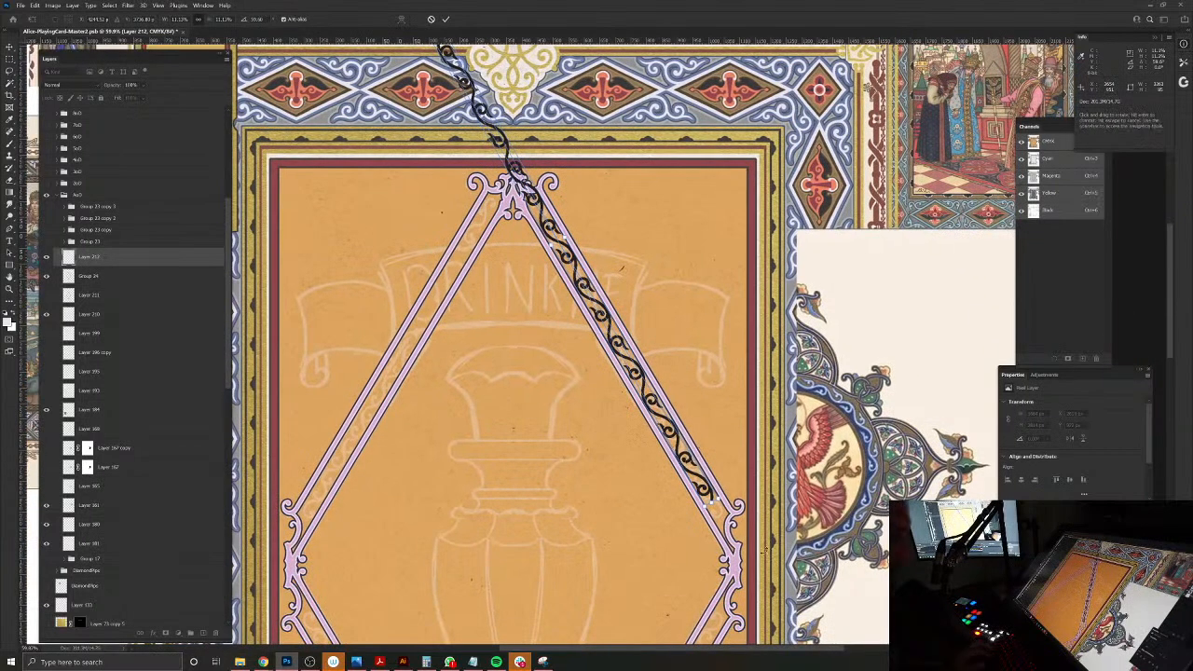
left_click_drag(653, 470, 697, 508)
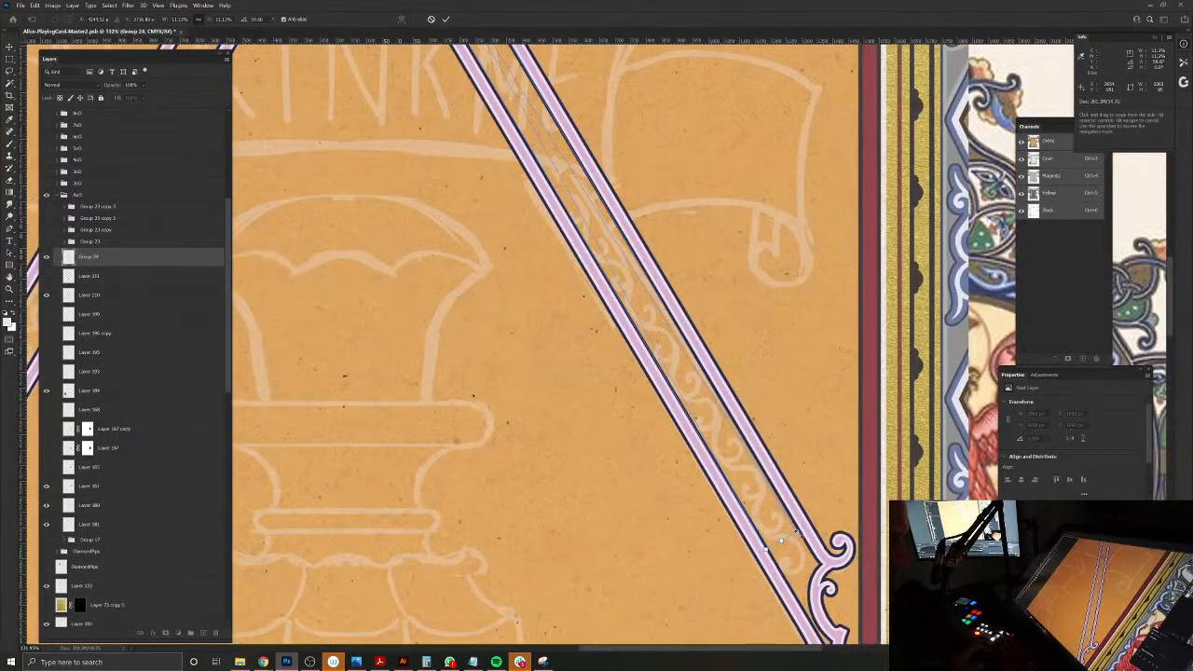
mouse_move(795, 533)
left_mouse_down()
mouse_move(727, 438)
mouse_move(798, 518)
mouse_move(796, 552)
left_mouse_up()
left_click_drag(550, 288, 493, 229)
left_click_drag(652, 560, 538, 345)
left_click_drag(653, 366, 649, 381)
left_click_drag(495, 299, 644, 621)
mouse_move(384, 97)
left_mouse_down()
mouse_move(369, 96)
mouse_move(382, 83)
left_mouse_up()
key("Return")
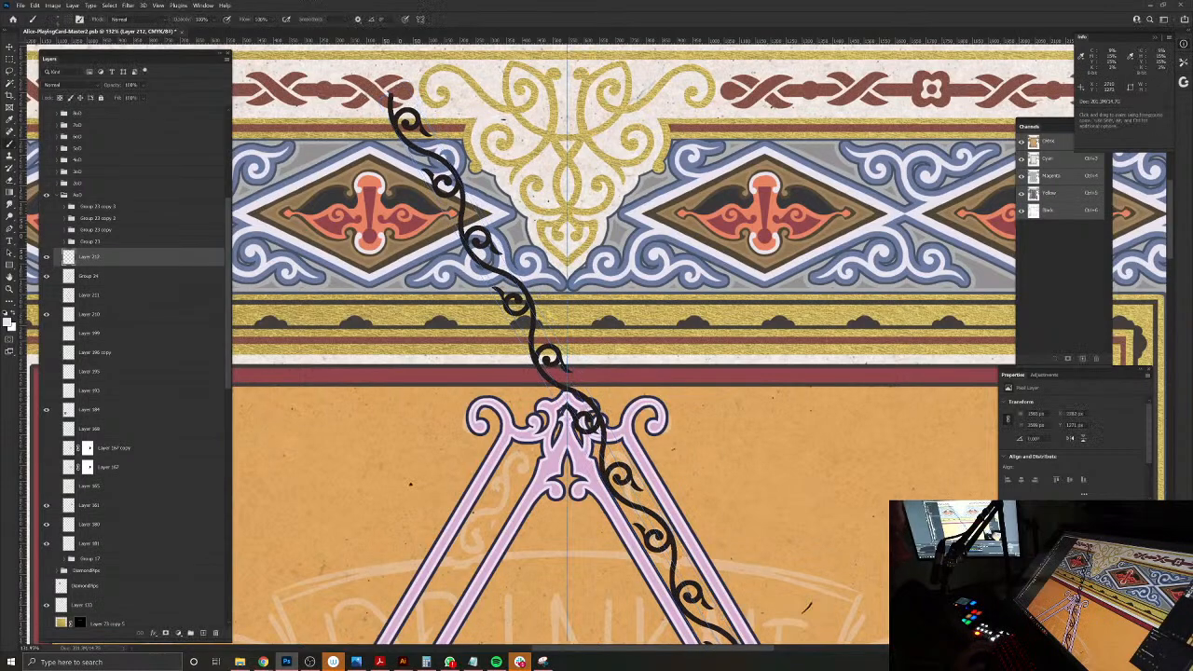
Step: Move the scroll strip down along the band so its lower curl reaches the frame's right corner ornament
left_click_drag(830, 544, 604, 323)
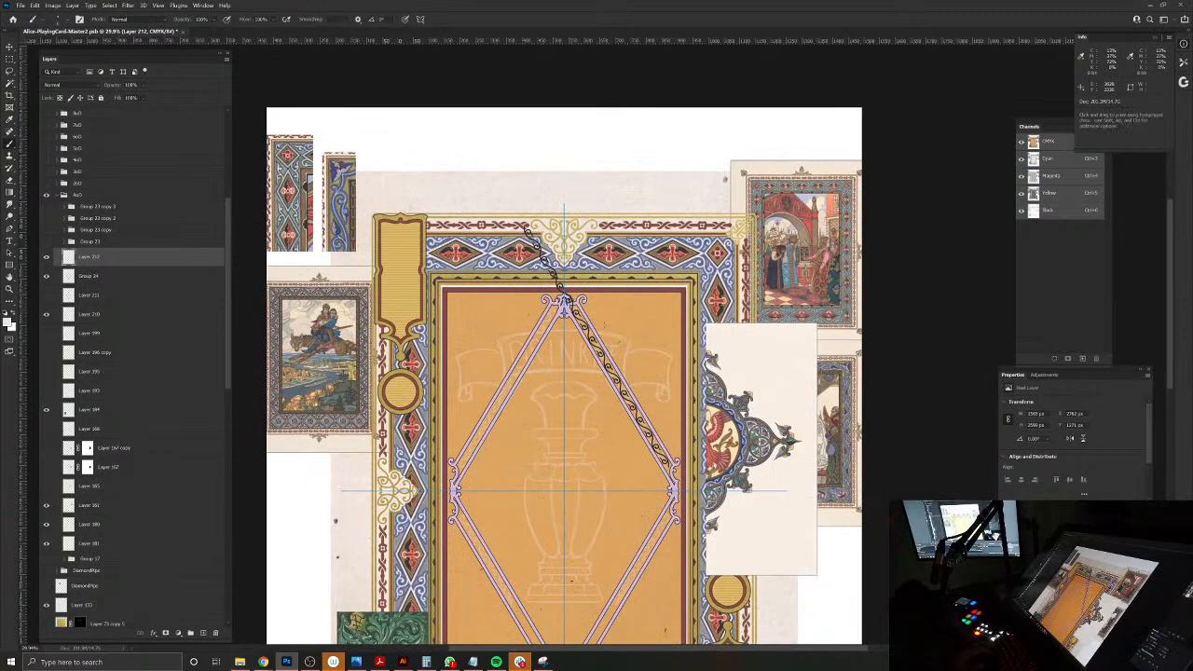
left_click_drag(621, 504, 660, 499)
left_click_drag(717, 436, 775, 435)
key("v")
left_click_drag(731, 401, 756, 441)
left_click_drag(601, 311, 603, 371)
scroll(601, 371, "down", 1)
scroll(714, 438, "down", 1)
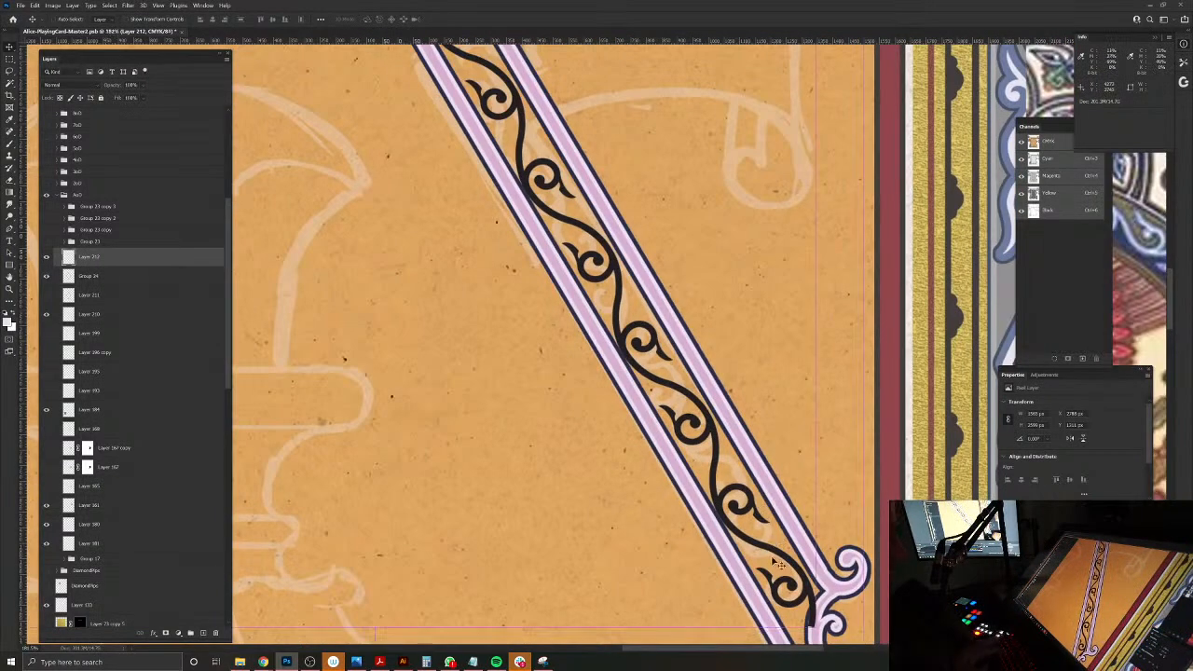
Step: Free-transform the strip again so its lower end fits just above the right corner ornament
key("ctrl+t")
mouse_move(818, 626)
left_mouse_down()
mouse_move(781, 557)
mouse_move(761, 548)
mouse_move(771, 531)
mouse_move(817, 571)
mouse_move(805, 595)
mouse_move(814, 606)
left_mouse_up()
left_click_drag(564, 310, 703, 528)
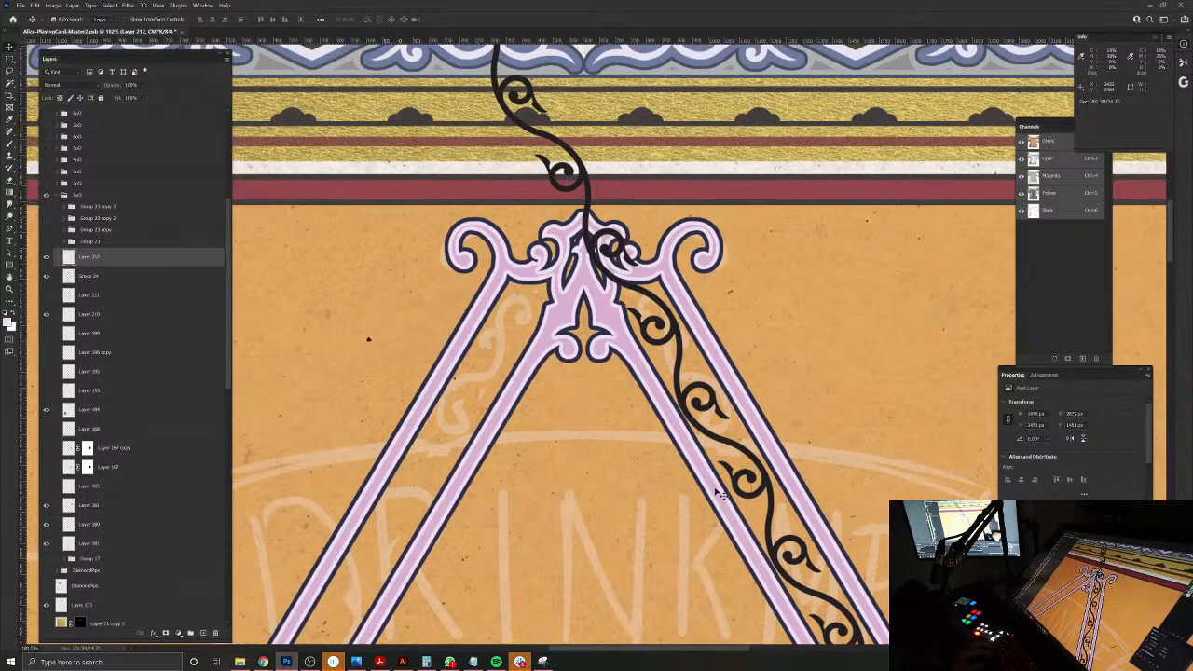
scroll(667, 336, "down", 5)
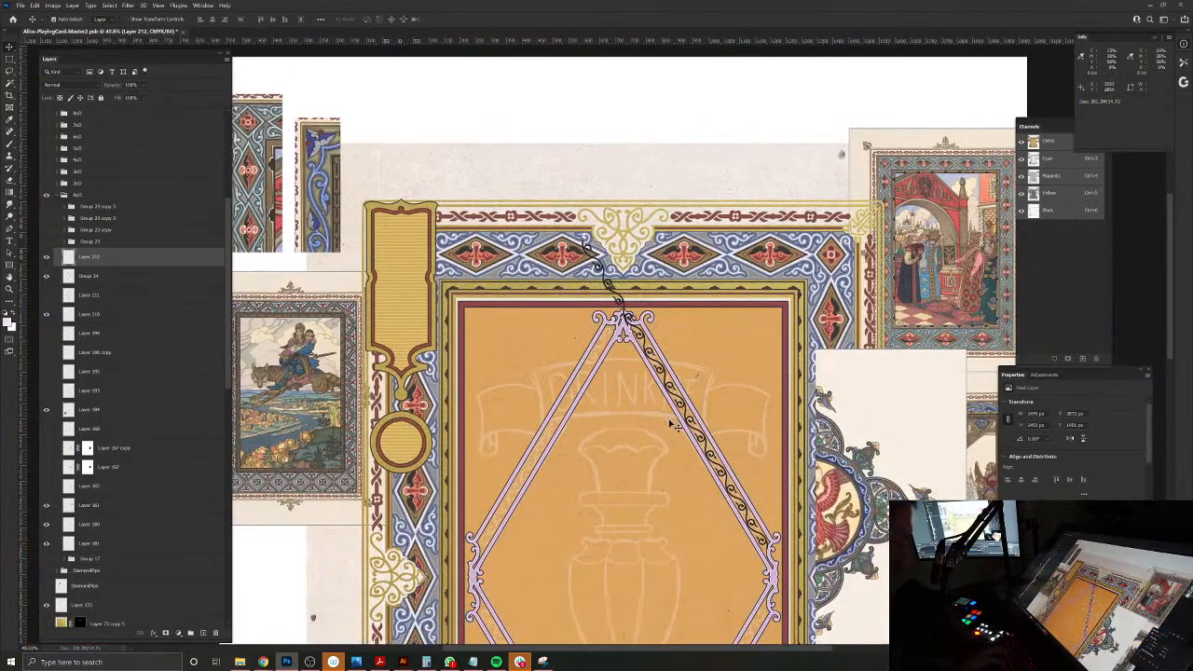
Step: Select the part of the strip below the top ornament with a rectangle, copy it to a new layer, and delete the original strip layer
key("m")
left_click_drag(846, 587, 576, 333)
key("ctrl+j")
left_click_drag(136, 281, 213, 634)
key("v")
left_click_drag(635, 323, 690, 354)
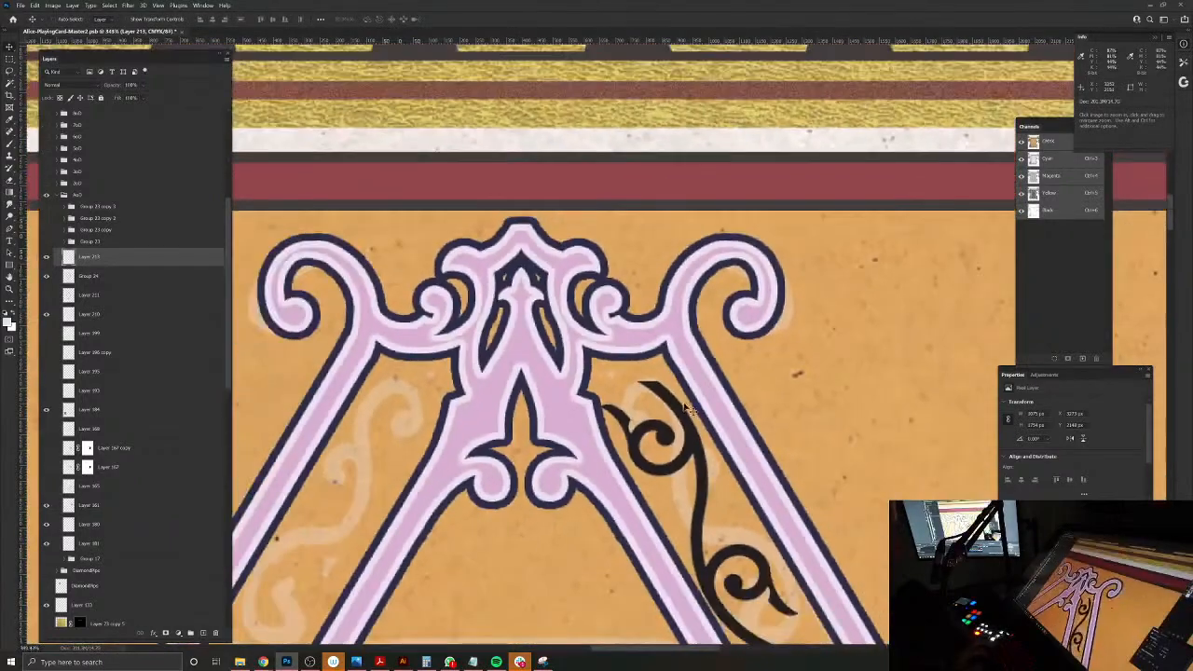
left_click_drag(676, 405, 691, 430)
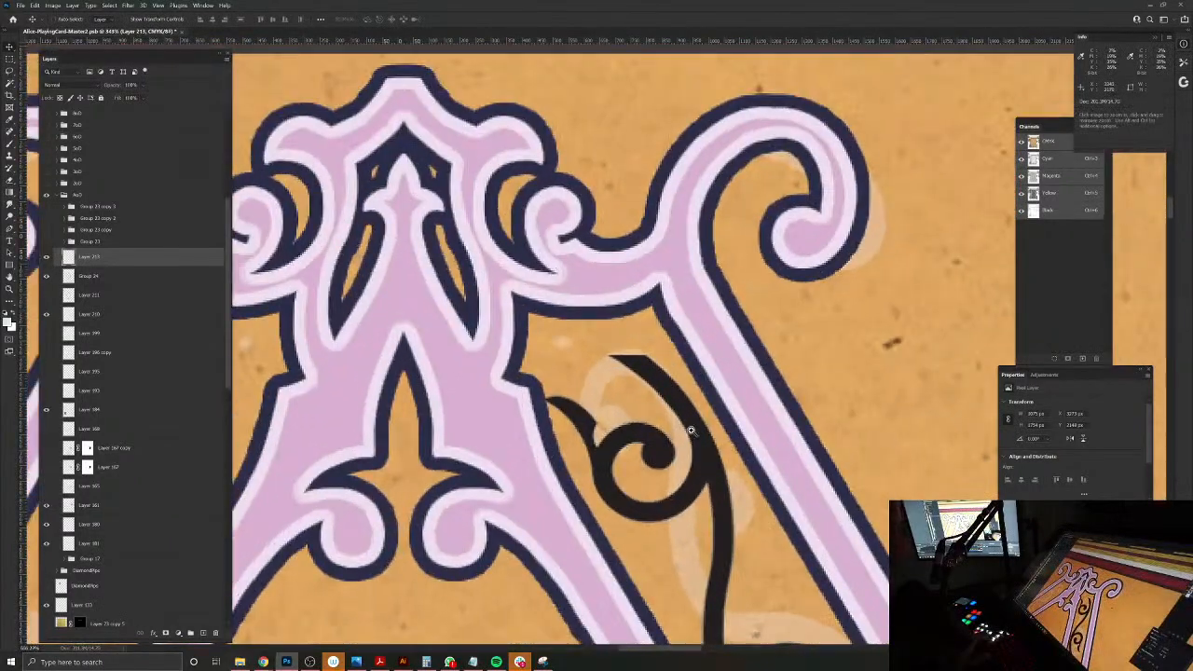
Step: Erase the small leaf at the strip's upper end and taper its blunt stem to a point
key("b")
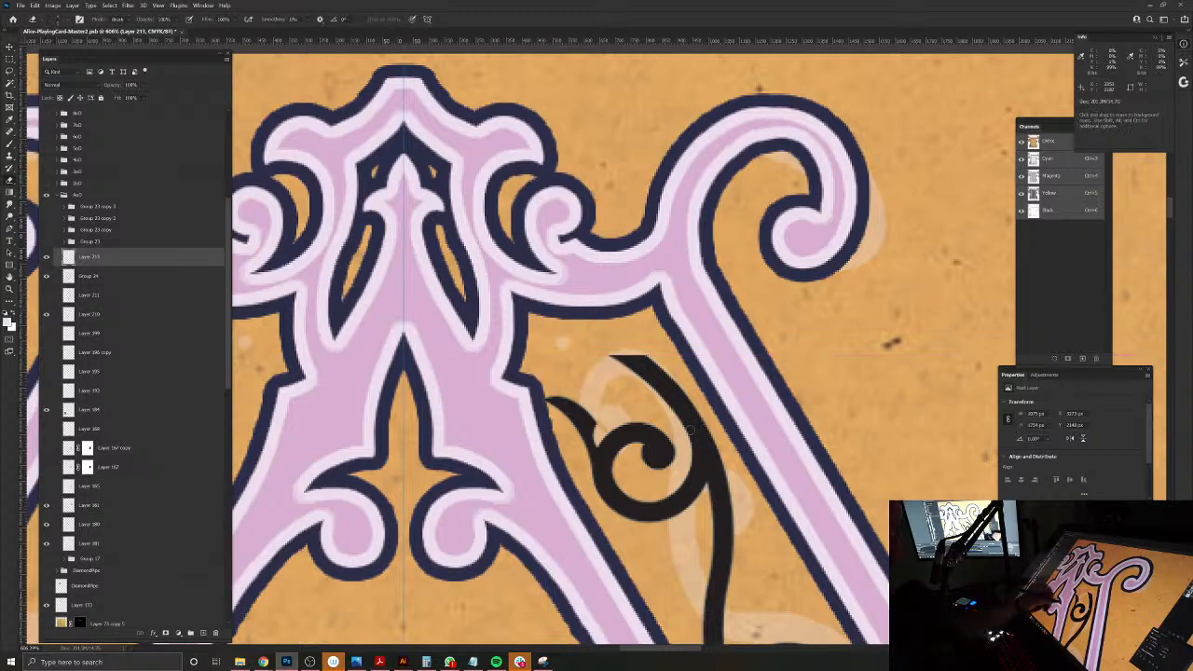
left_click(425, 18)
left_click(436, 37)
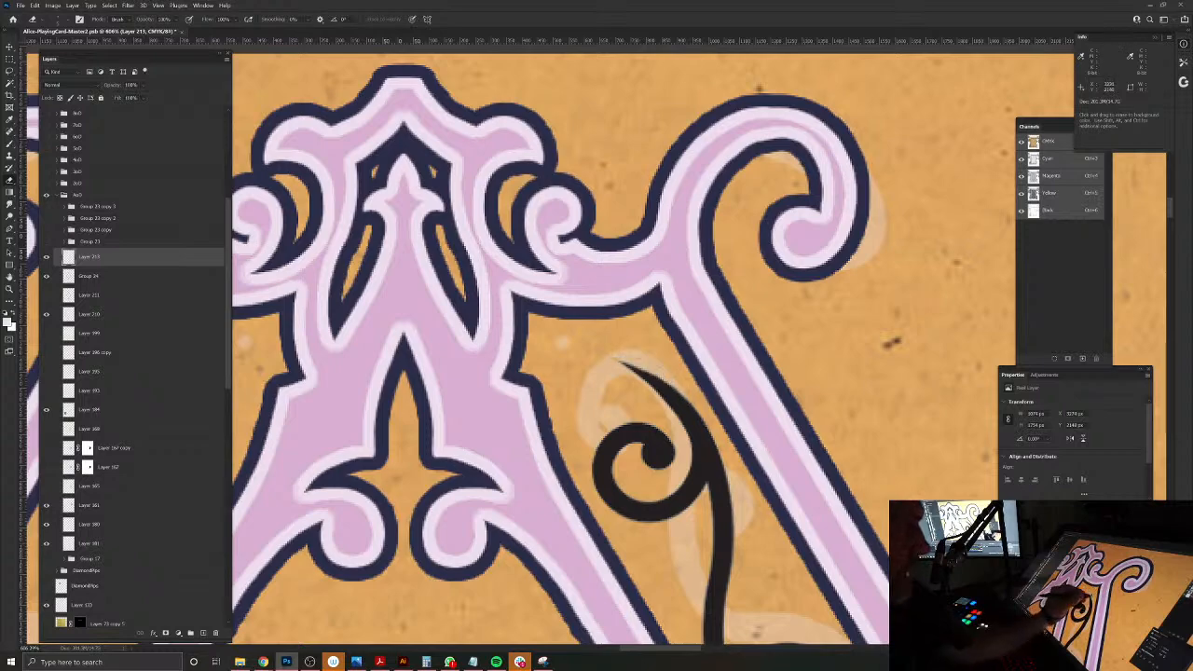
left_click(606, 591, "alt")
left_click_drag(606, 607, 553, 390)
Step: Erase the leftover tail at the strip's lower end so it closes in a clean curl
scroll(494, 418, "down", 8)
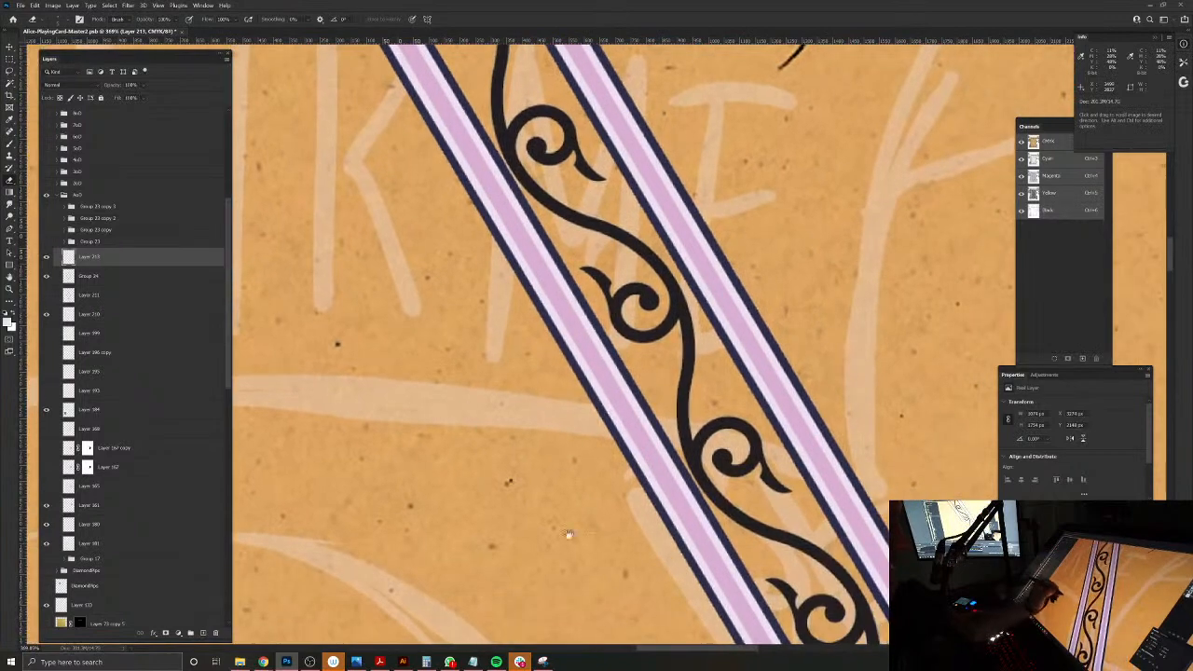
left_click_drag(505, 462, 485, 399)
left_click_drag(520, 444, 652, 546)
left_click_drag(656, 483, 682, 511)
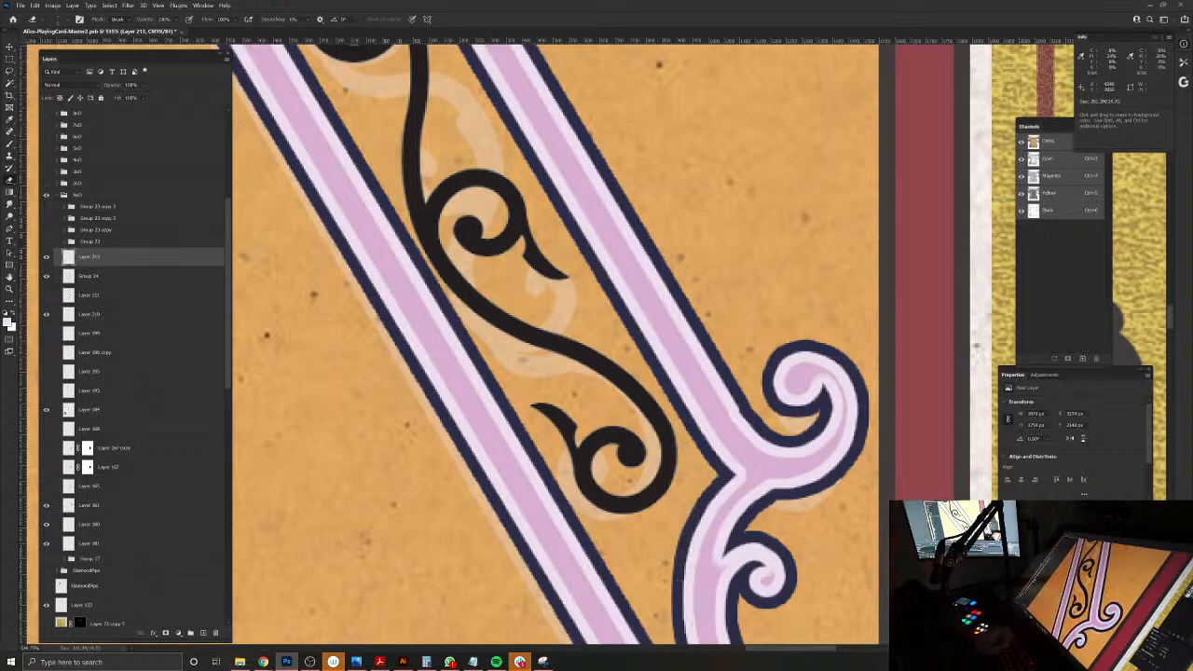
Step: Load the trimmed scroll's outline as a selection, hide its layer, and add a new empty layer
left_click(66, 260, "ctrl")
left_click(46, 257)
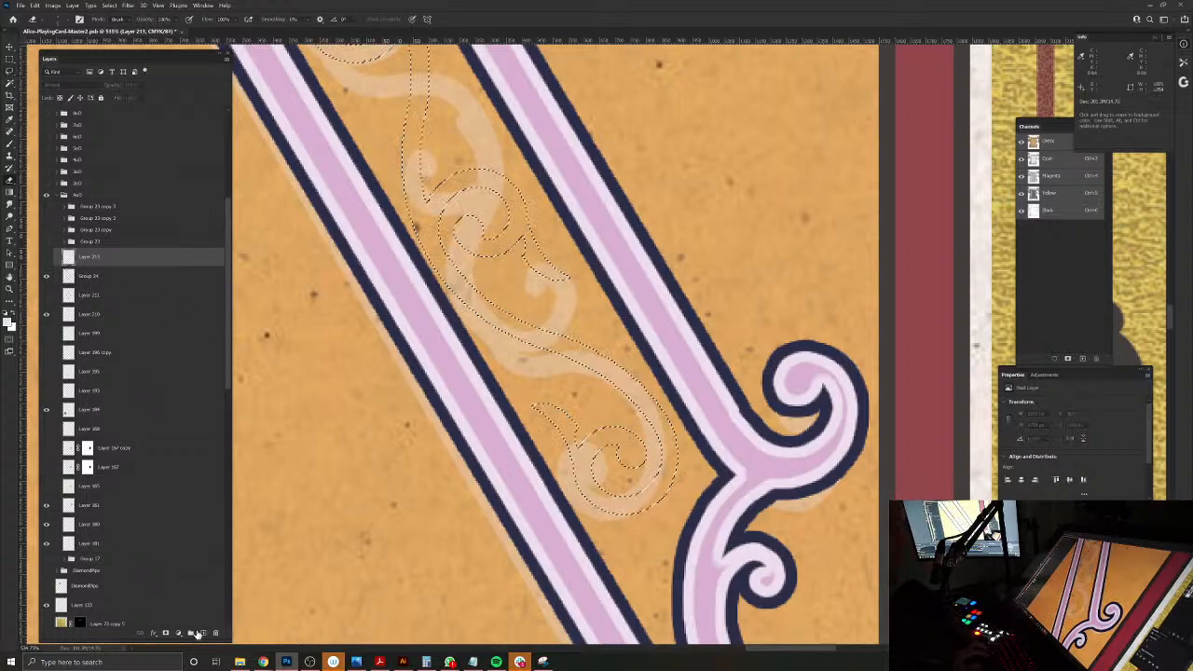
left_click(203, 633)
Step: Sample the pale tint of the blue border scrollwork as the brush colour and compare it with the reference medallion's scrolls
left_click_drag(617, 615, 756, 442)
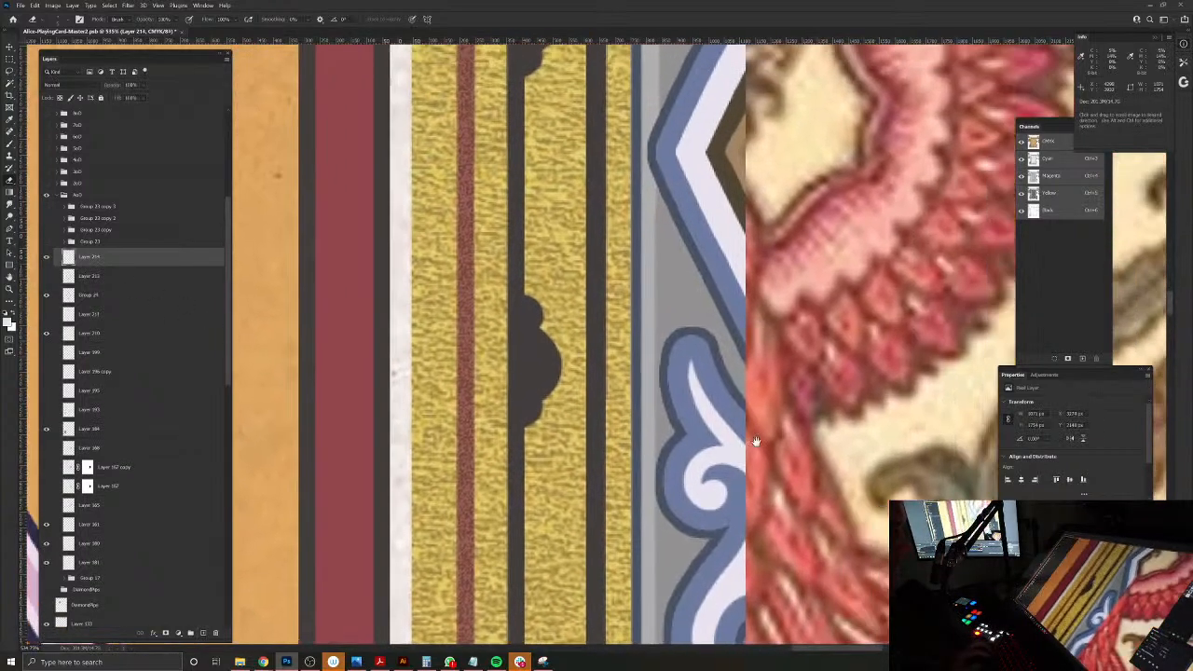
left_click(719, 435)
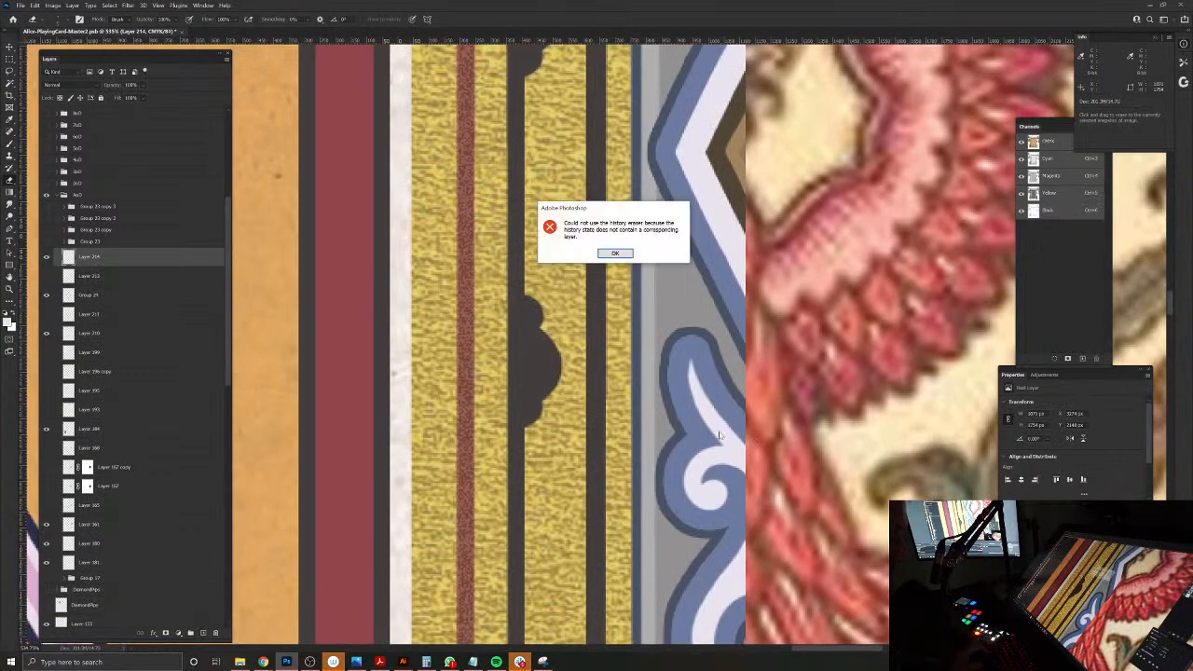
left_click(615, 256)
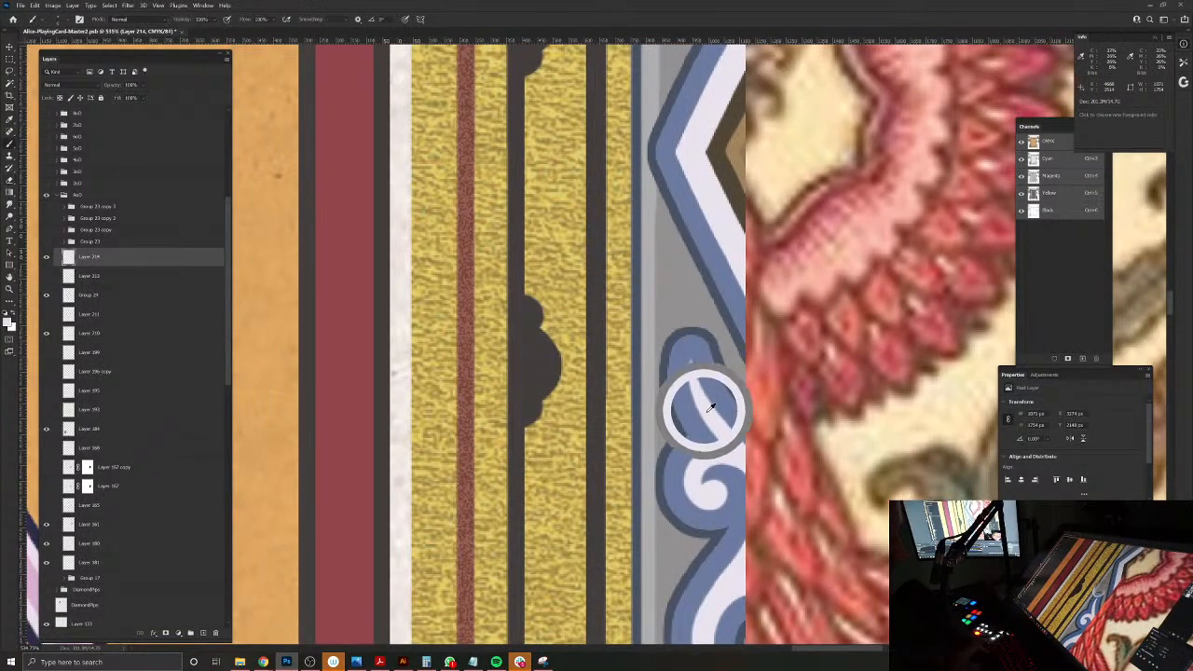
scroll(581, 428, "down", 14)
left_click_drag(582, 428, 797, 510)
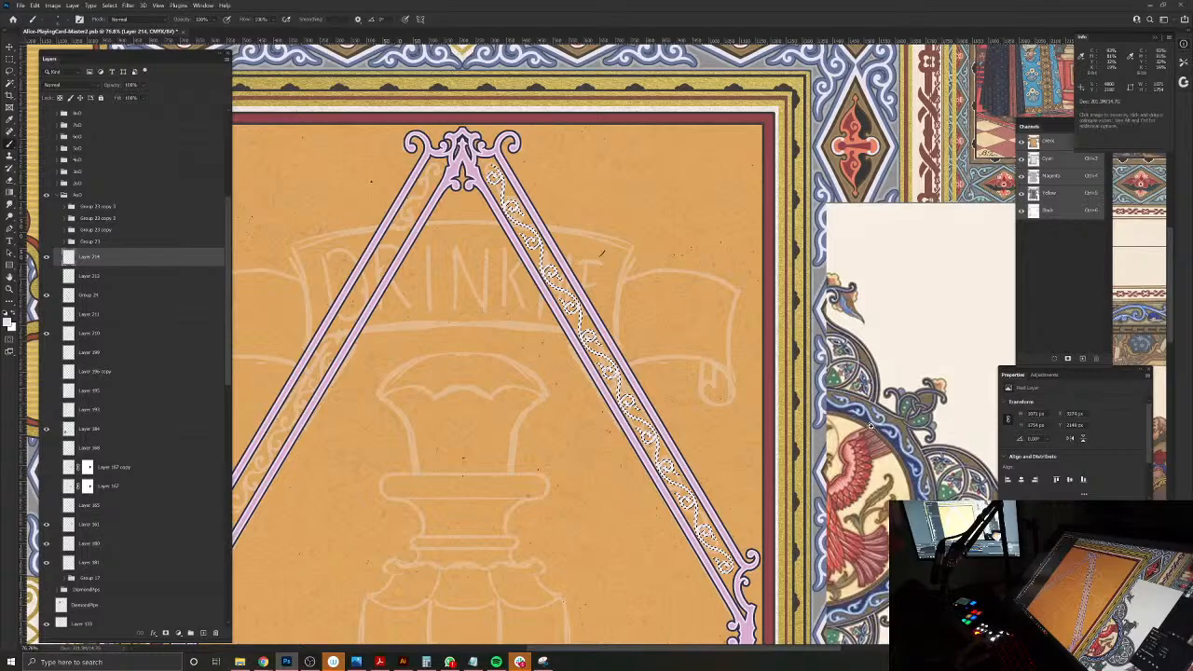
scroll(850, 413, "up", 5)
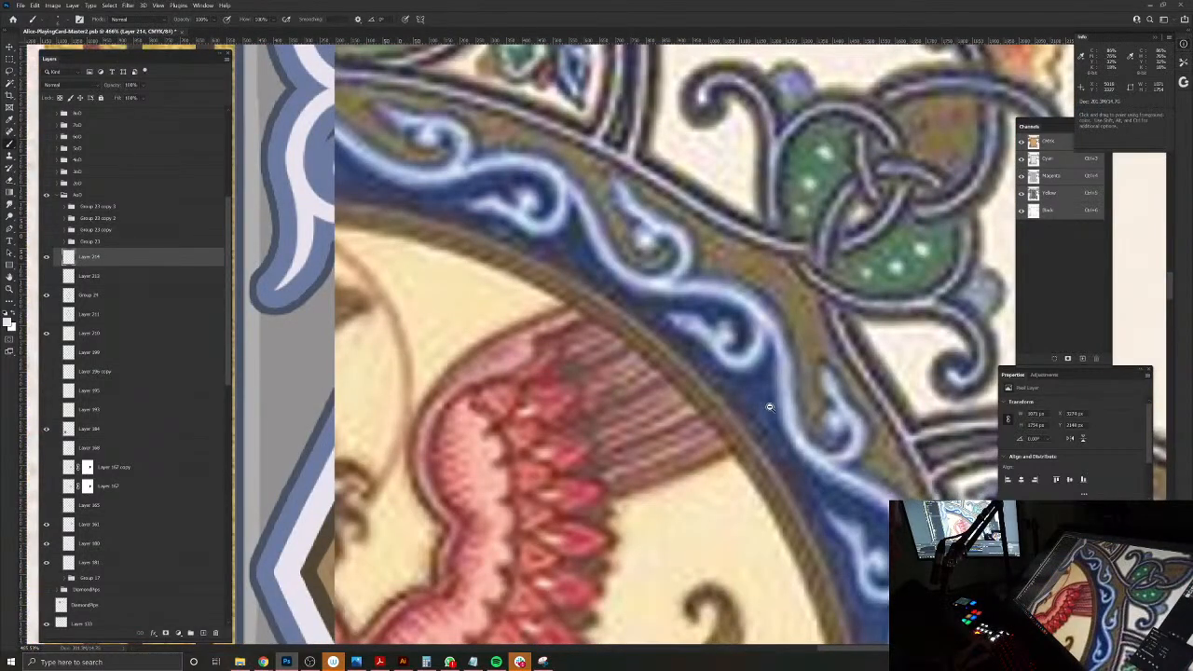
scroll(773, 410, "down", 6)
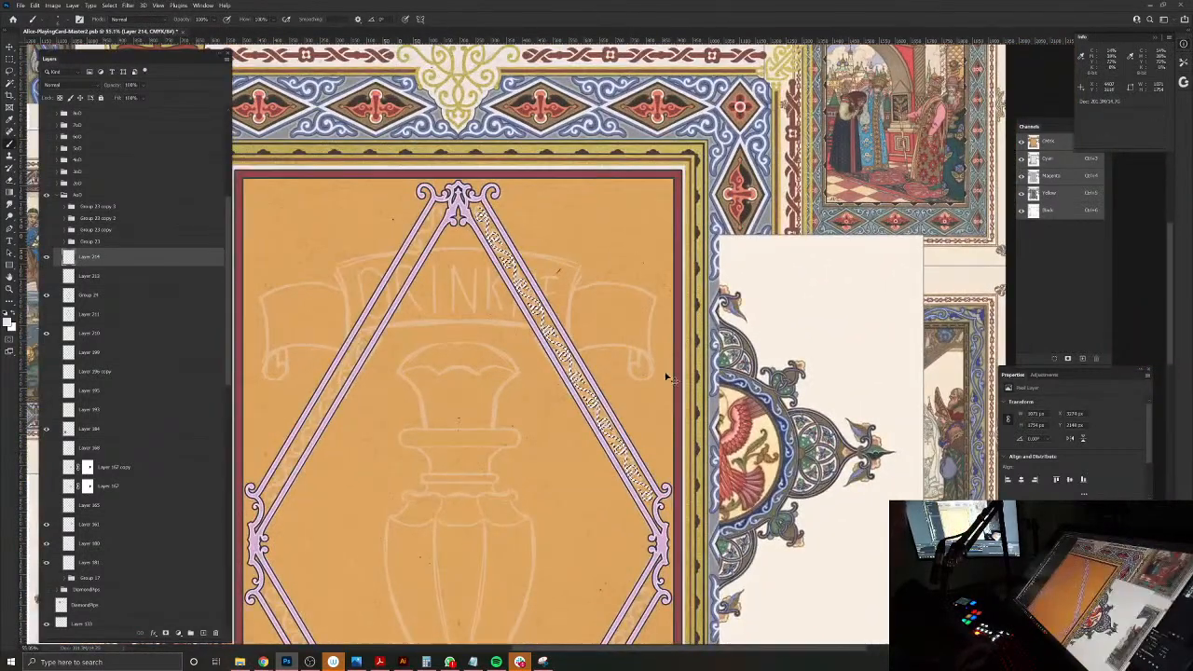
Step: Undo the recolouring setup, the erasing and the layer copy, back to the full strip with its rectangular selection
key("ctrl+d")
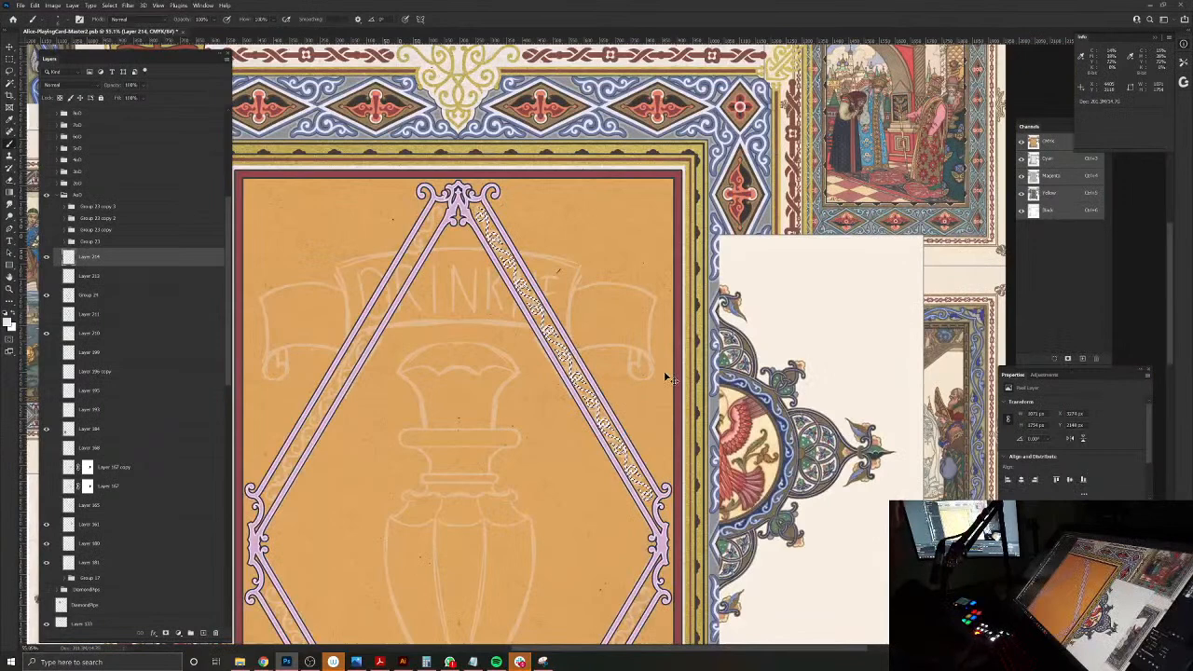
key("ctrl+e")
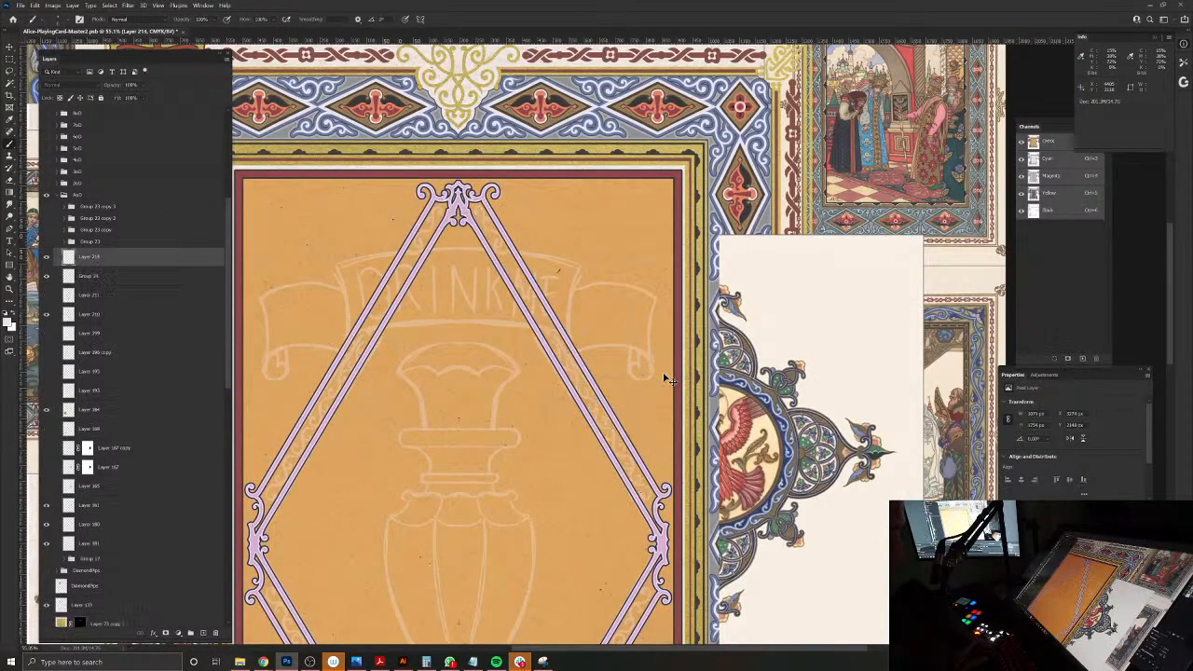
key("ctrl+i")
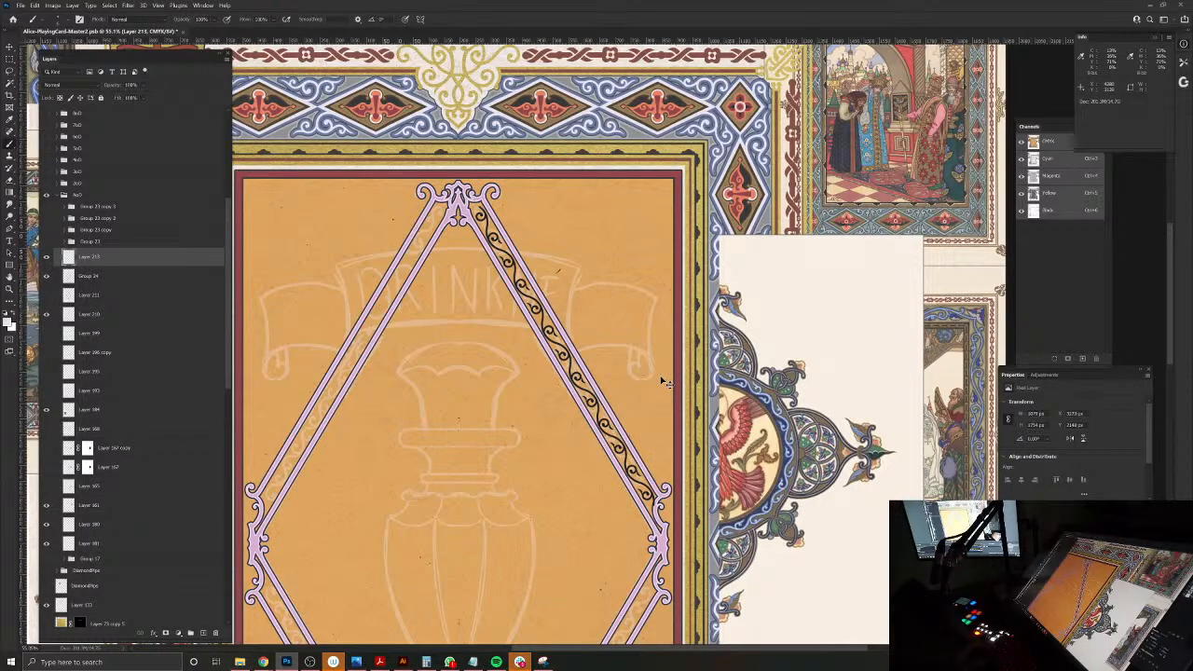
key("ctrl+semicolon")
key("ctrl+z")
key("ctrl+z")
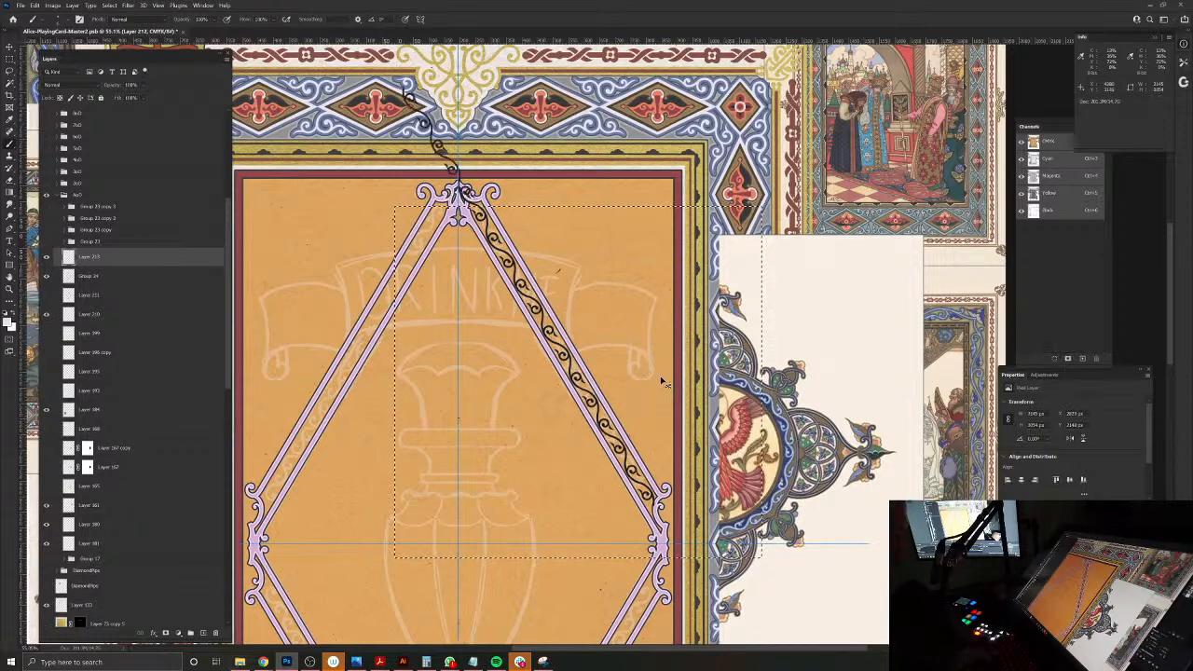
Step: Try copying the selected part of the strip to a new layer with the original hidden, and undo the copy
key("ctrl+j")
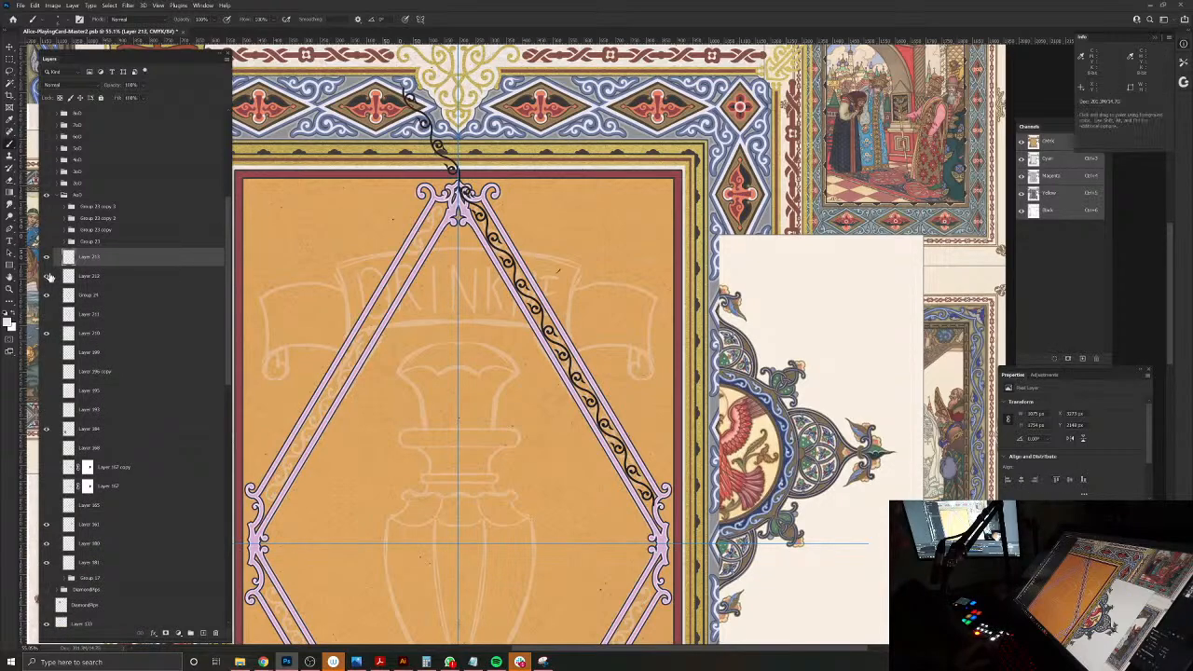
key("ctrl+e")
scroll(470, 192, "up", 8)
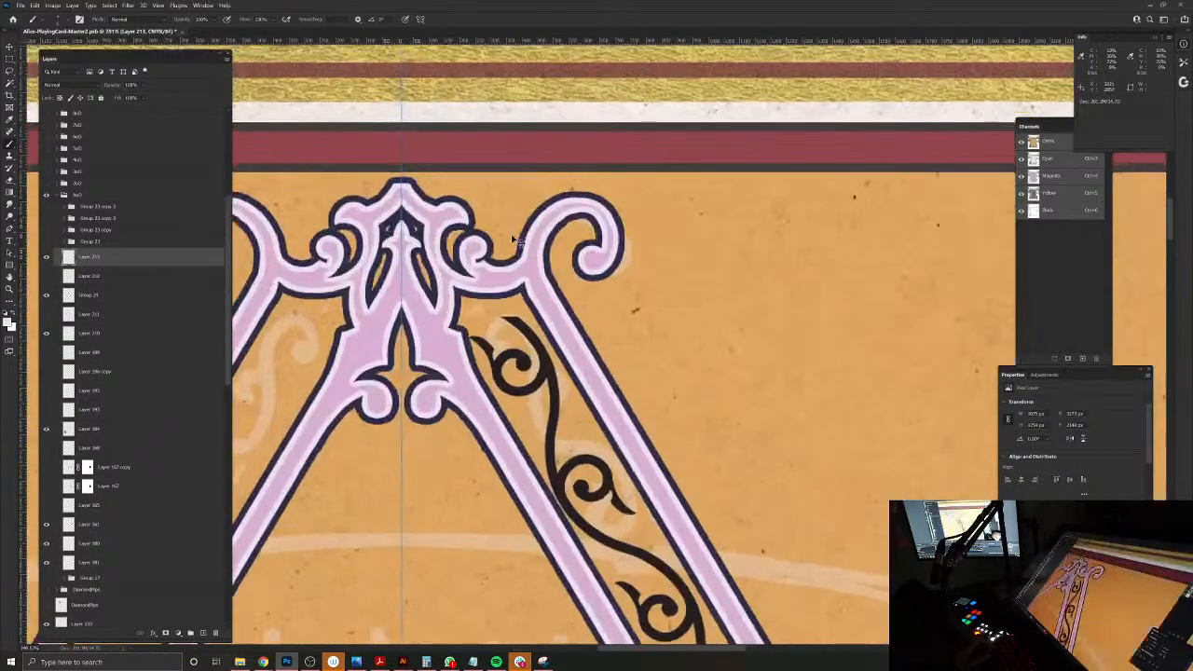
key("ctrl+z")
key("ctrl+z")
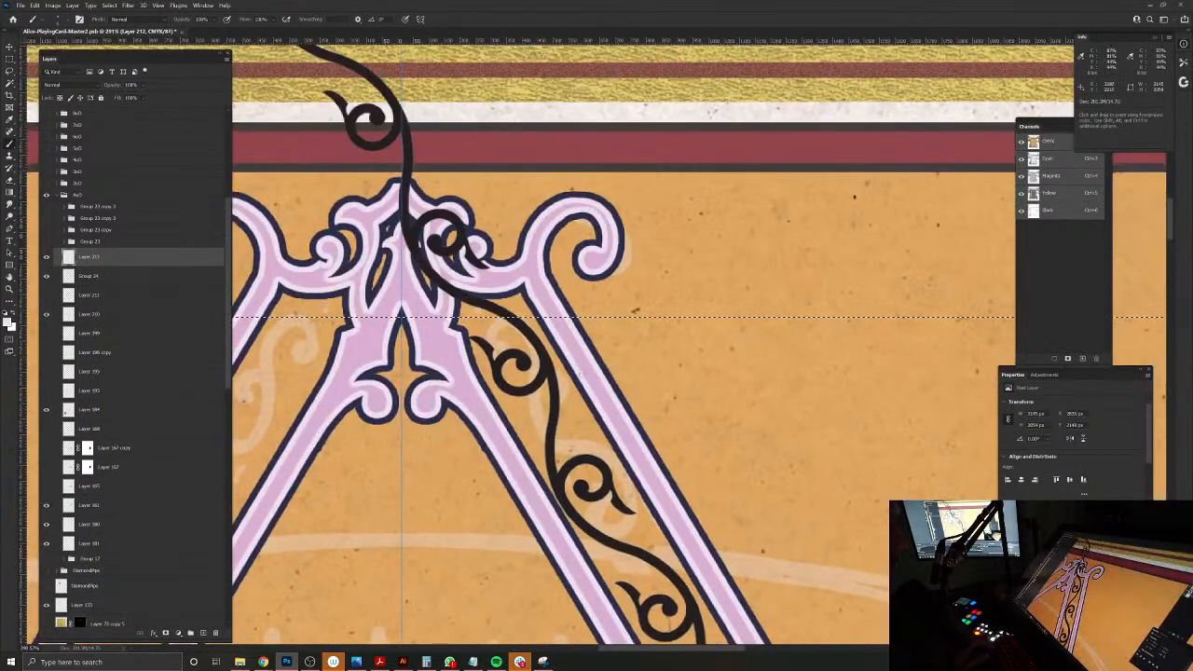
Step: Extend the selection with the Lasso around the scroll's crossing point, try copying that area of the frame to a new layer, and undo the copy
left_click(9, 71)
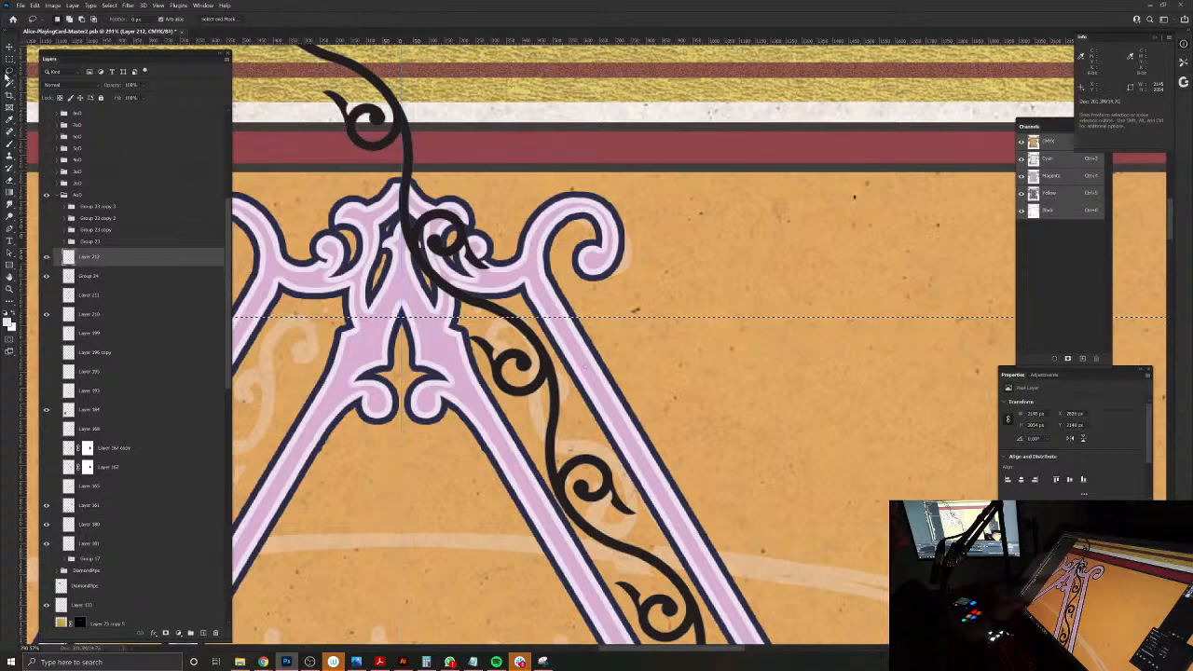
mouse_move(461, 280)
left_mouse_down()
mouse_move(516, 347)
mouse_move(460, 277)
left_mouse_up()
left_click(85, 277)
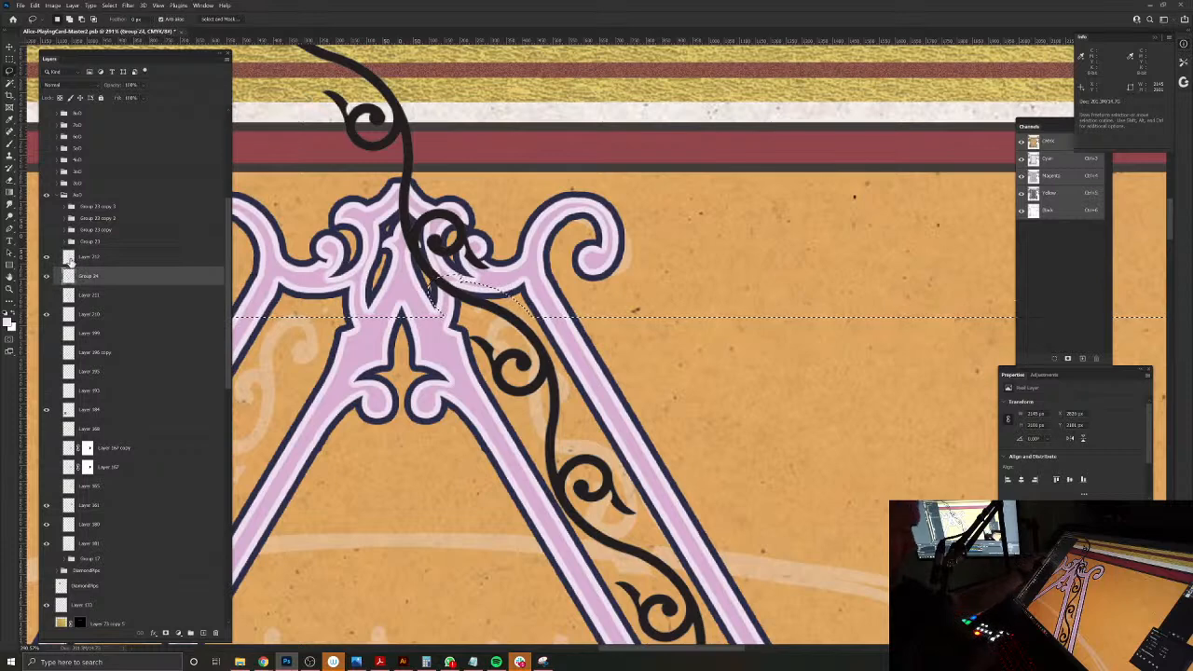
key("ctrl+j")
left_click_drag(140, 257, 215, 632)
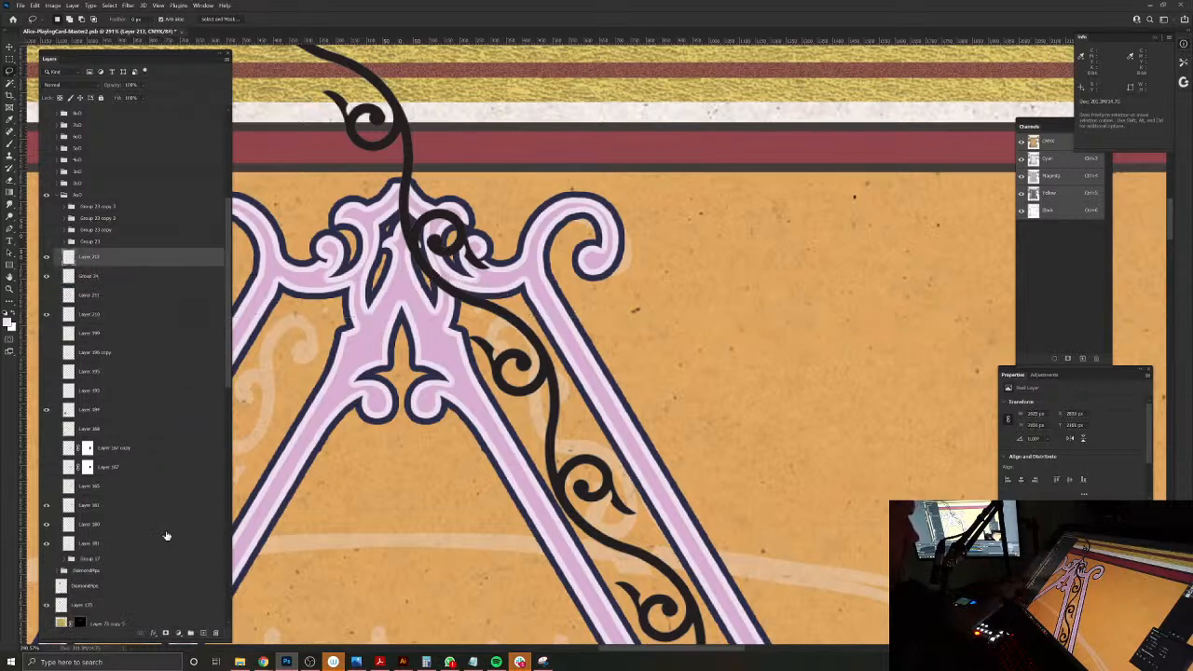
left_click(47, 277)
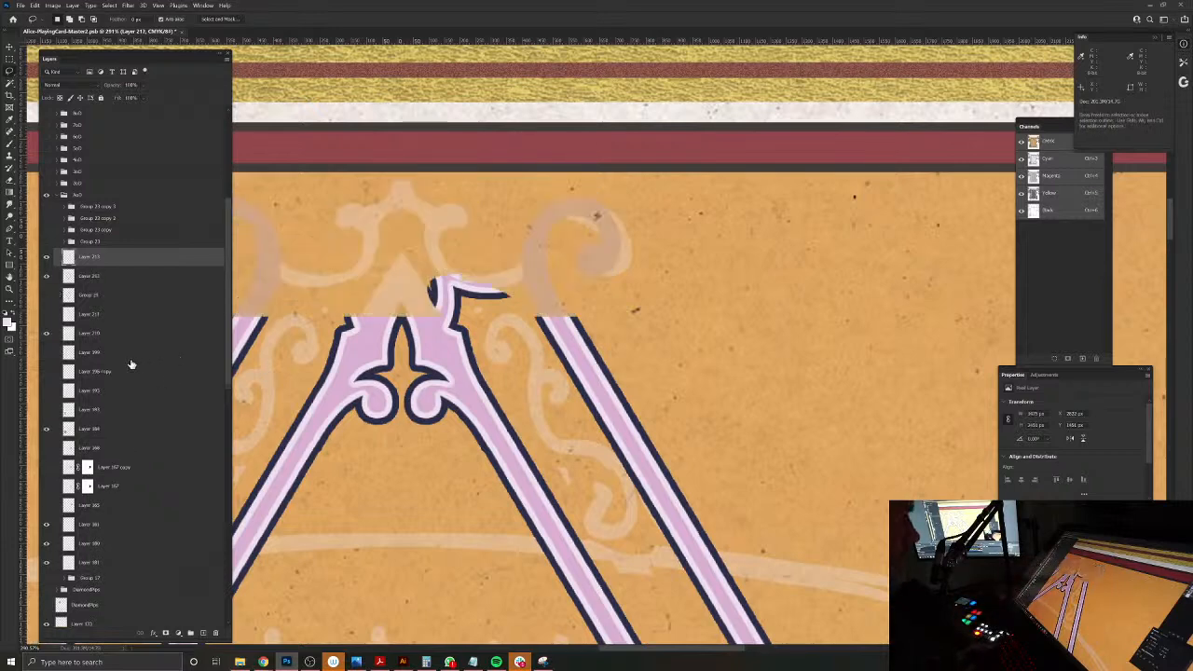
key("ctrl+z")
key("ctrl+z")
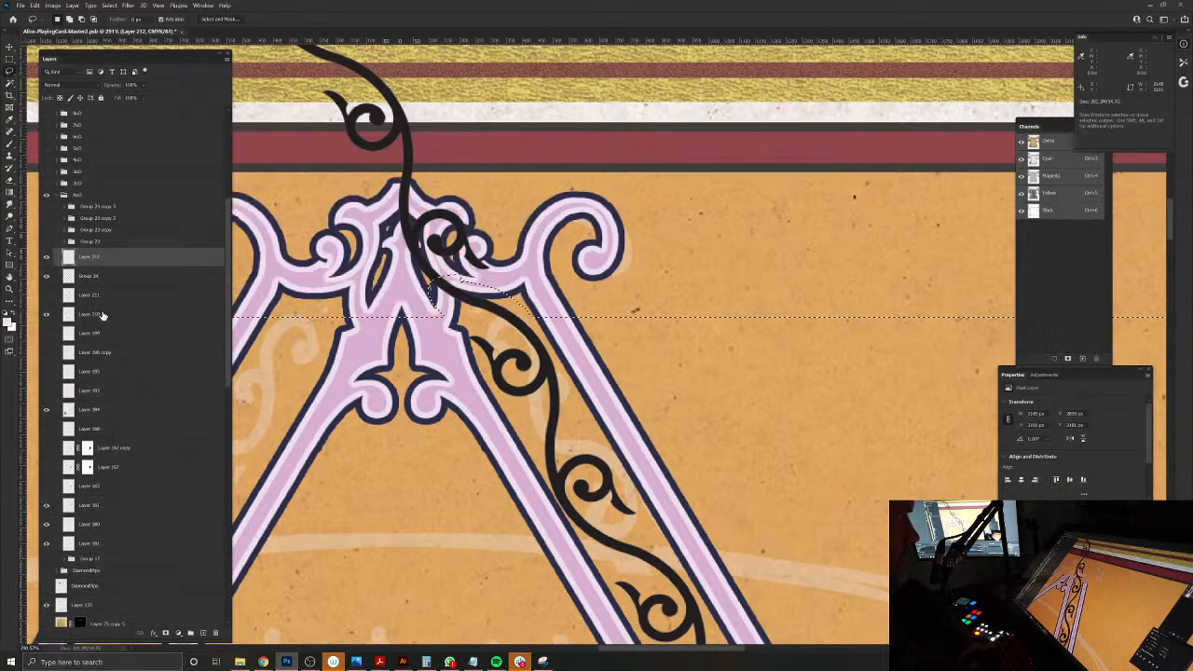
Step: Copy the selected part of the faint sketch layer to a new layer, and hide both sketch layers, keeping the frame and black scroll shown
key("ctrl+shift+z")
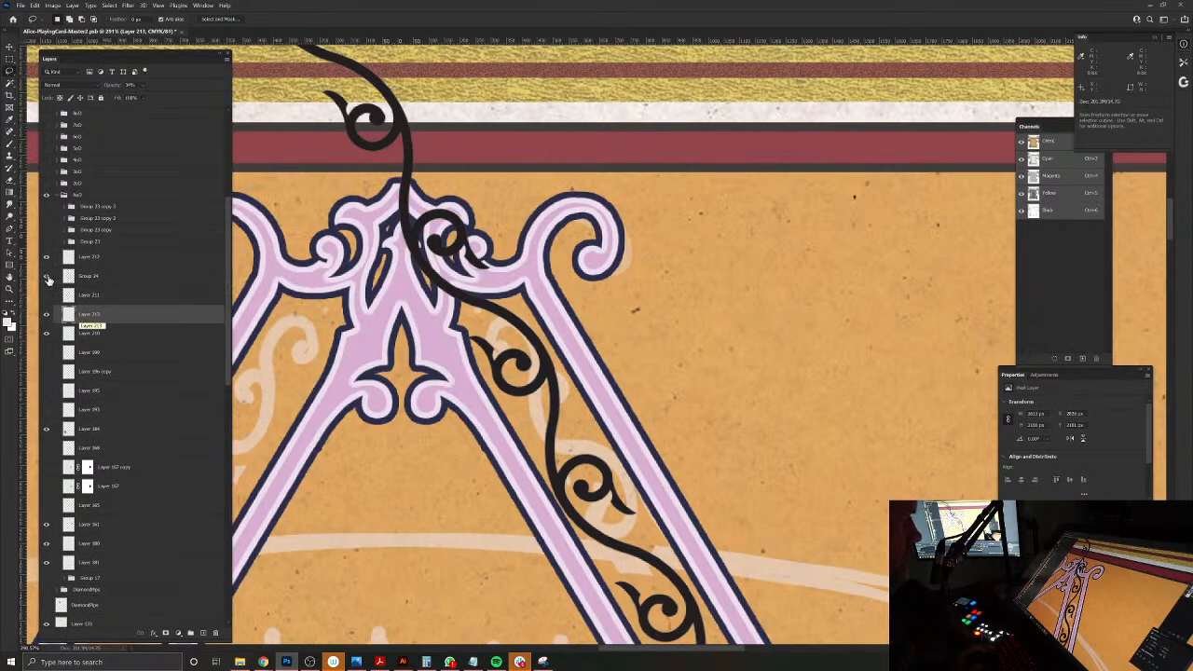
left_click(48, 336)
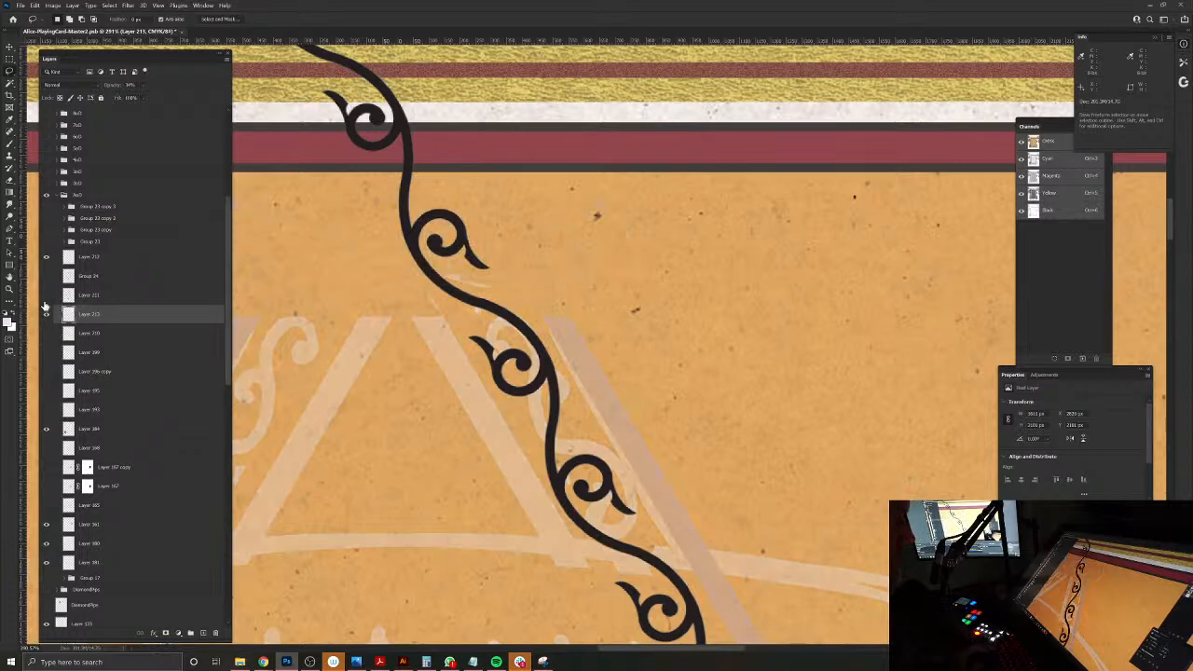
left_click(47, 277)
left_click(48, 261)
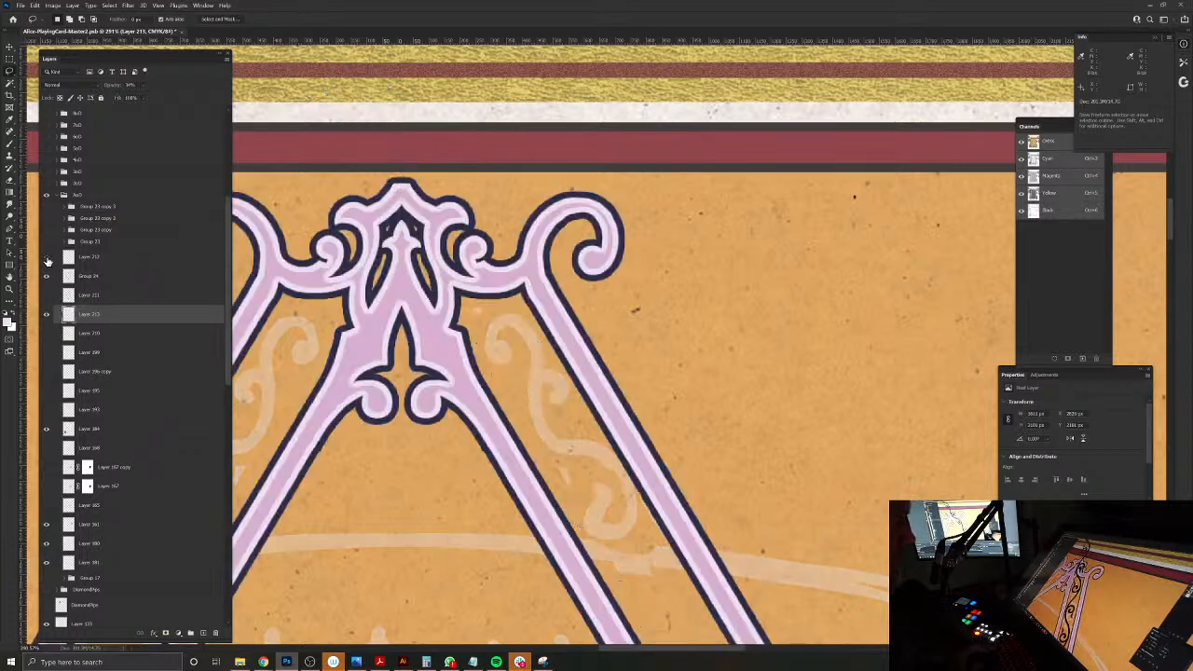
left_click(48, 314)
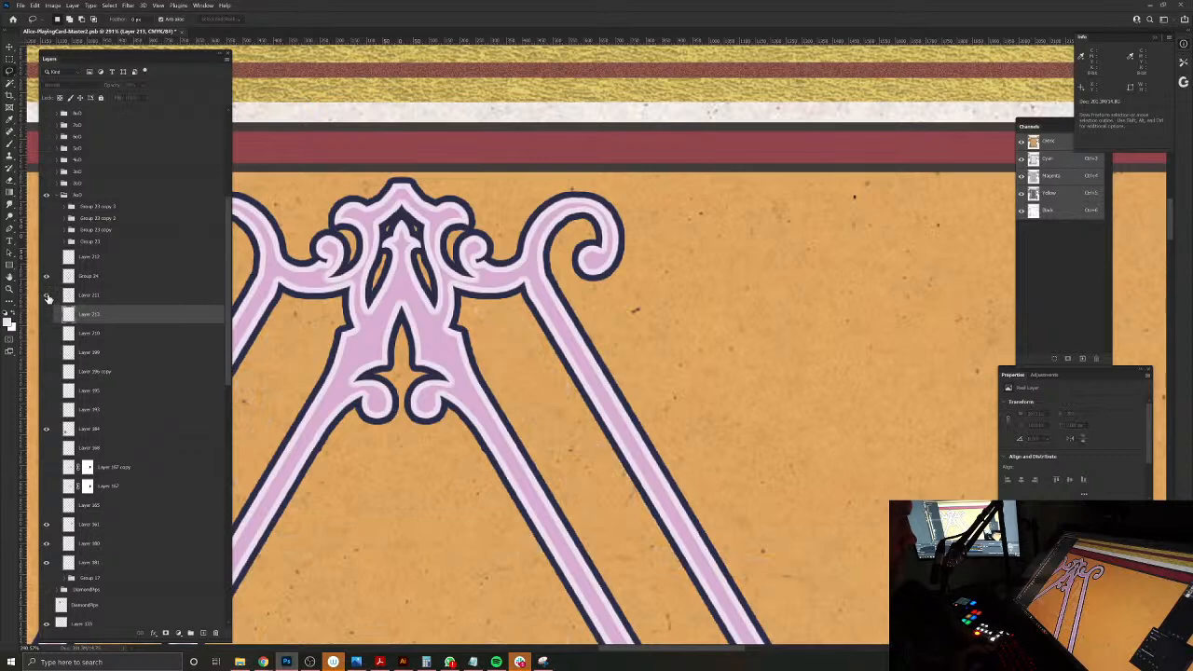
left_click(47, 317)
left_click(47, 316)
left_click(48, 261)
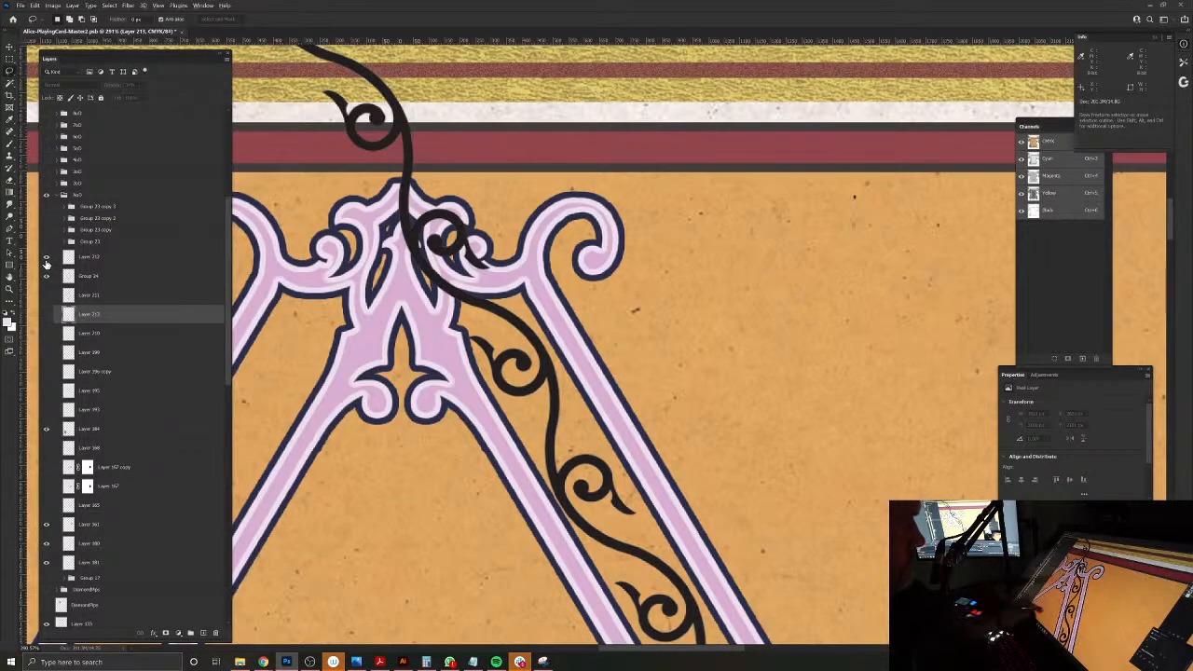
Step: Lasso the part of the black scroll inside the diamond frame, copy it to a new layer, and delete the original strip layer
left_click(500, 478, "ctrl+alt")
left_click_drag(495, 494, 490, 309)
mouse_move(490, 245)
left_mouse_down()
mouse_move(557, 265)
mouse_move(725, 456)
mouse_move(750, 605)
mouse_move(723, 641)
mouse_move(616, 570)
mouse_move(503, 400)
mouse_move(489, 246)
left_mouse_up()
left_click(94, 277)
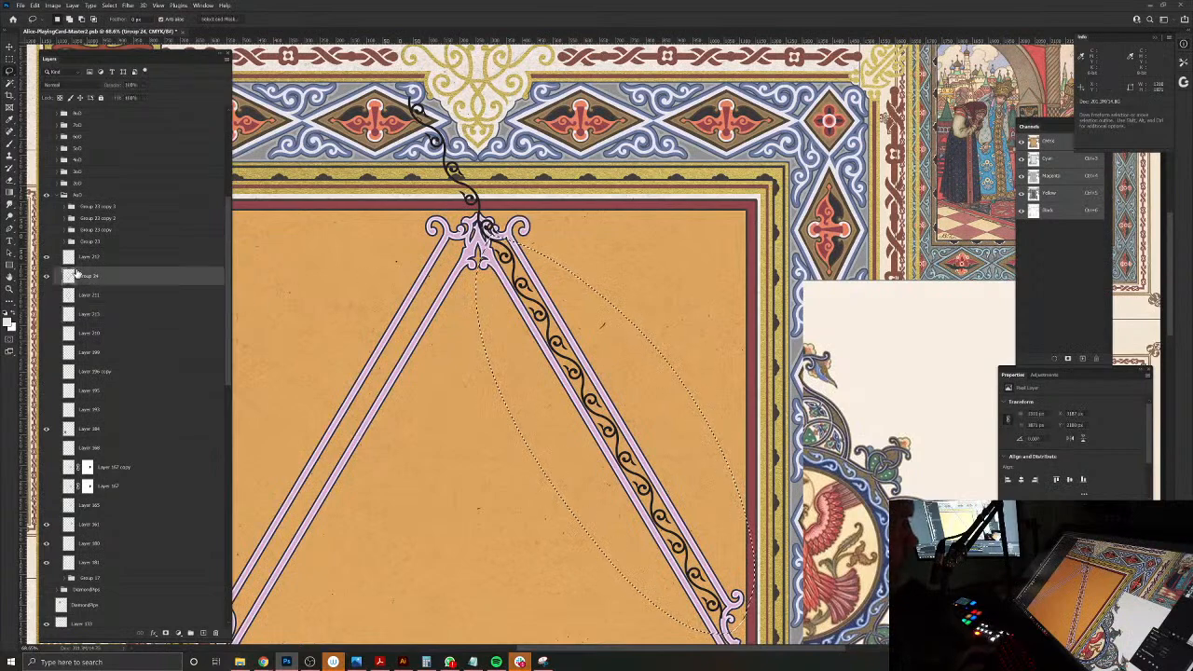
left_click(89, 256)
left_click(46, 257)
left_click(47, 257)
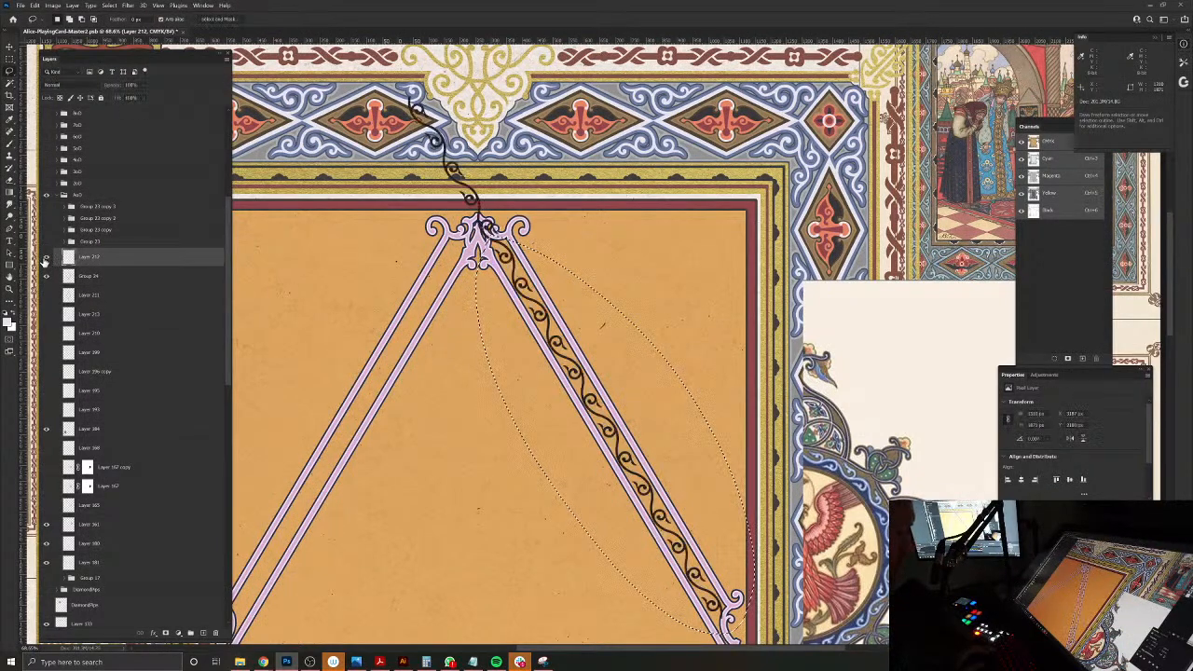
key("ctrl+j")
left_click_drag(116, 280, 215, 633)
Step: Load the trimmed scroll's outline as a selection, hide its layer, fill the outline with the pale tint on a new layer, and deselect
left_click(512, 255, "ctrl")
left_click_drag(512, 255, 550, 298)
key("v")
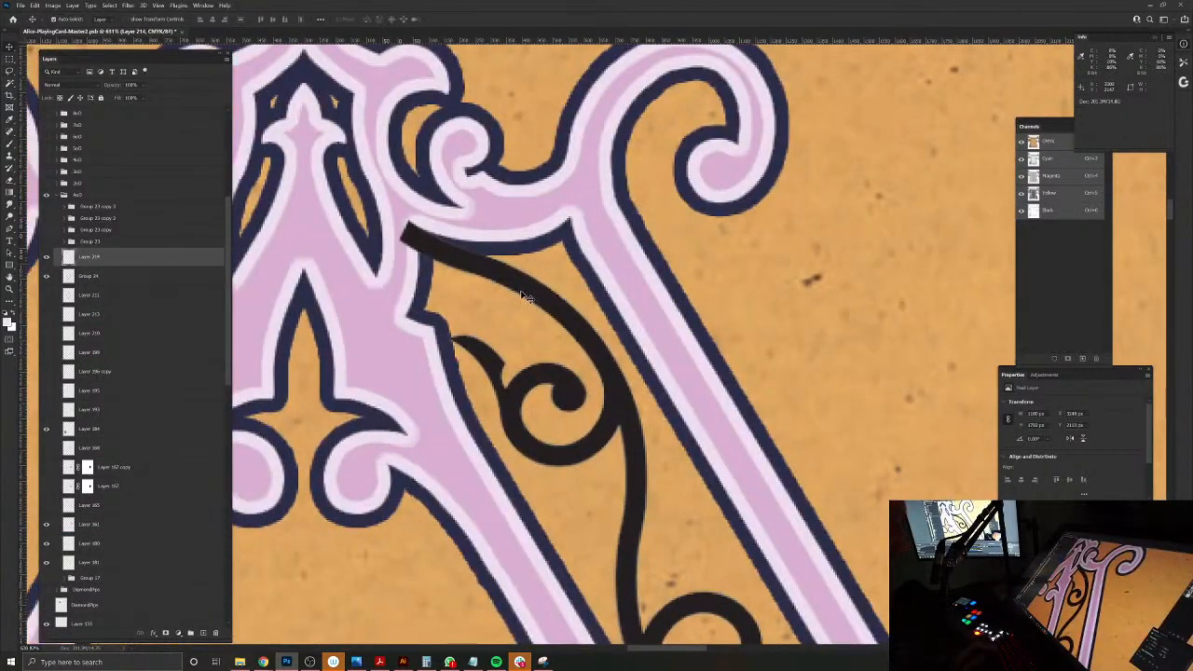
left_click(70, 258, "ctrl")
left_click(45, 257)
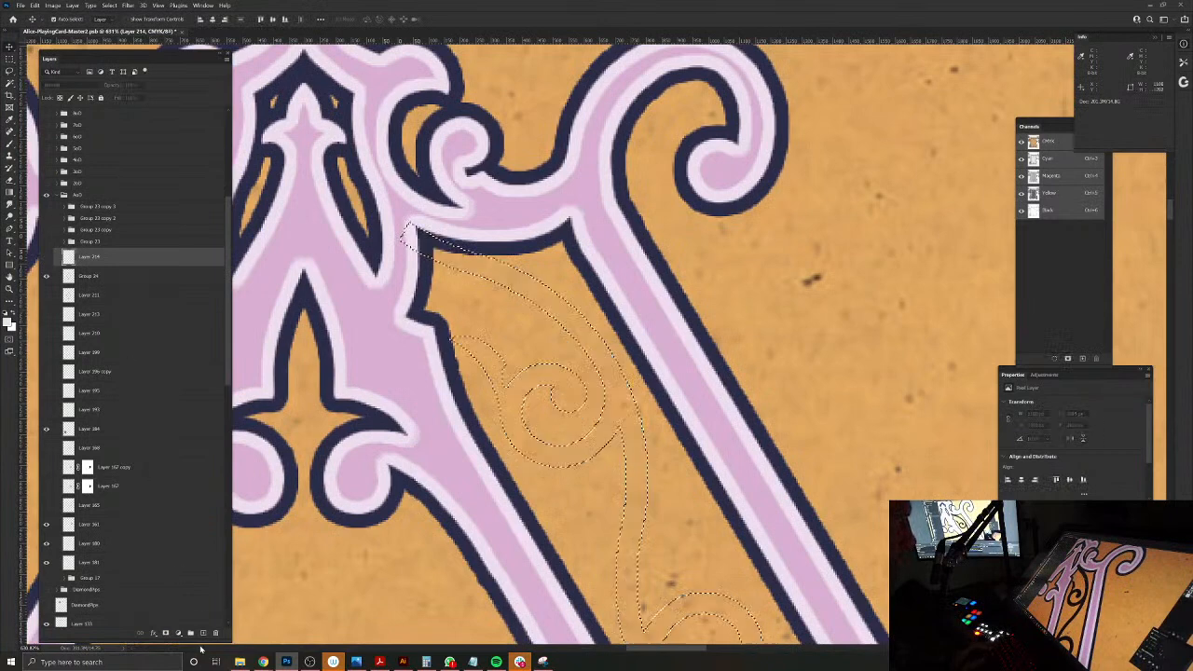
left_click(203, 634)
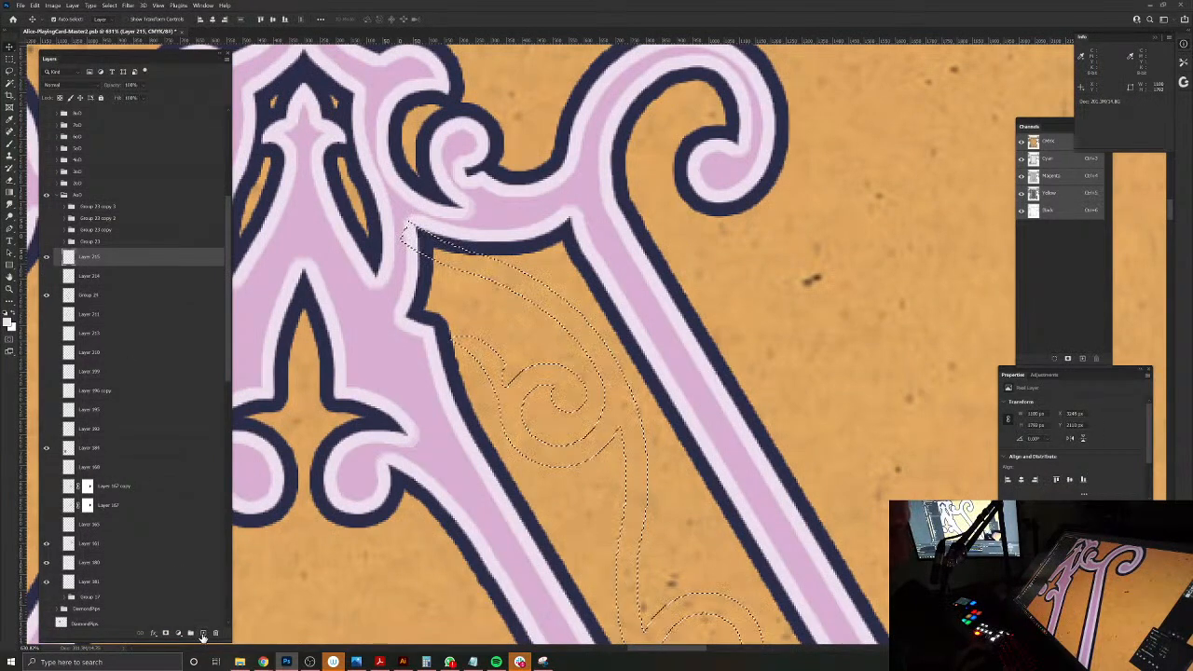
key("alt+BackSpace")
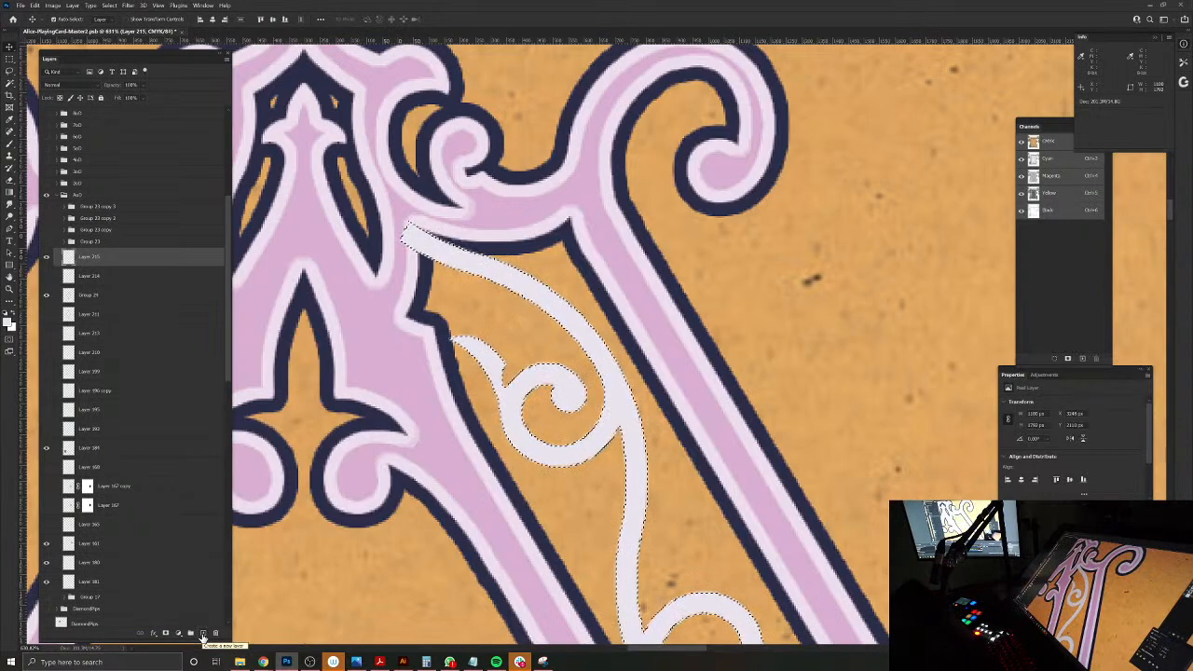
key("ctrl+d")
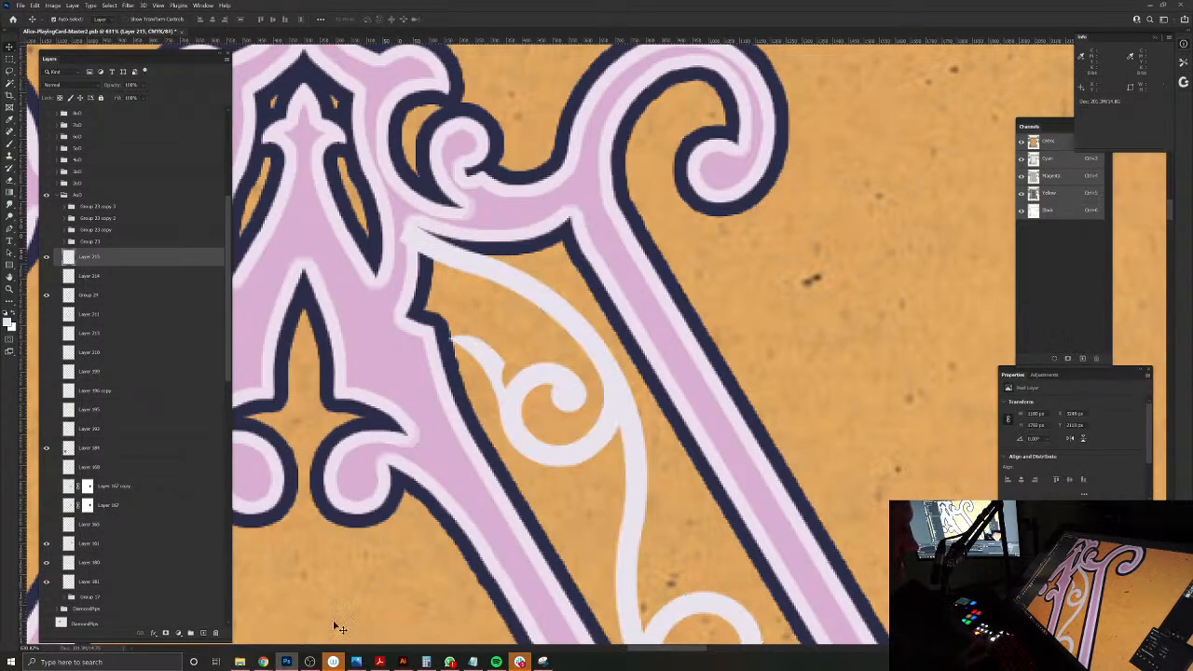
Step: Move the pale scroll layer beneath the frame layer and check the scrollwork along the whole strip
left_click_drag(132, 264, 147, 315)
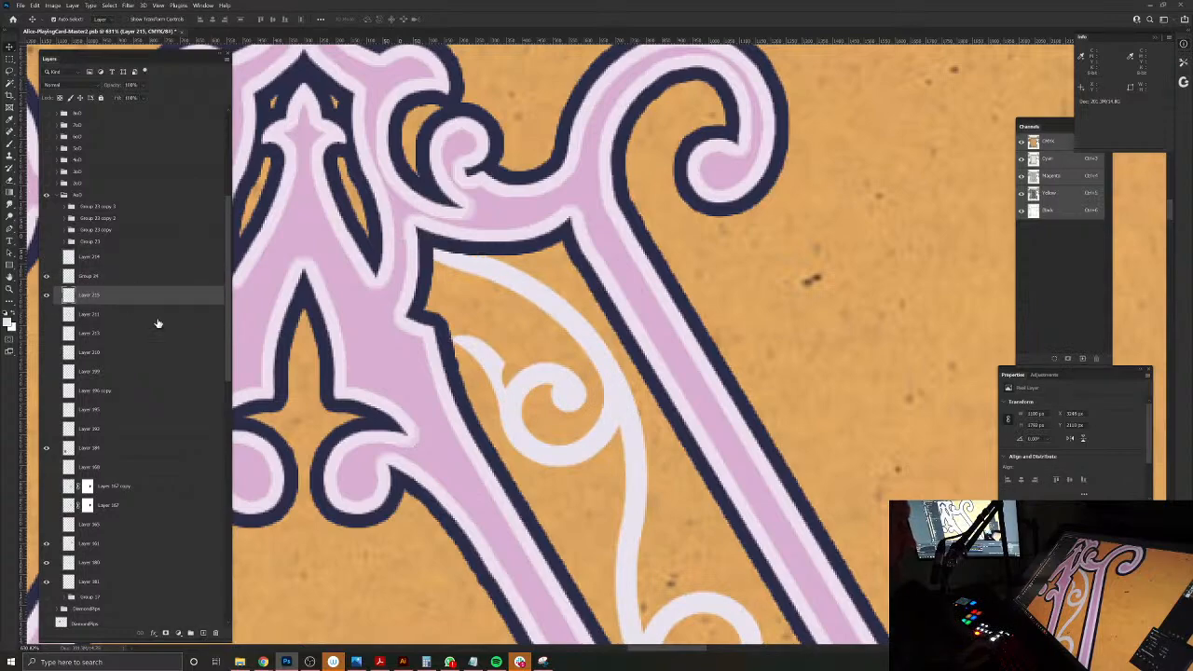
left_click(526, 414, "ctrl+alt")
left_click_drag(615, 488, 506, 163)
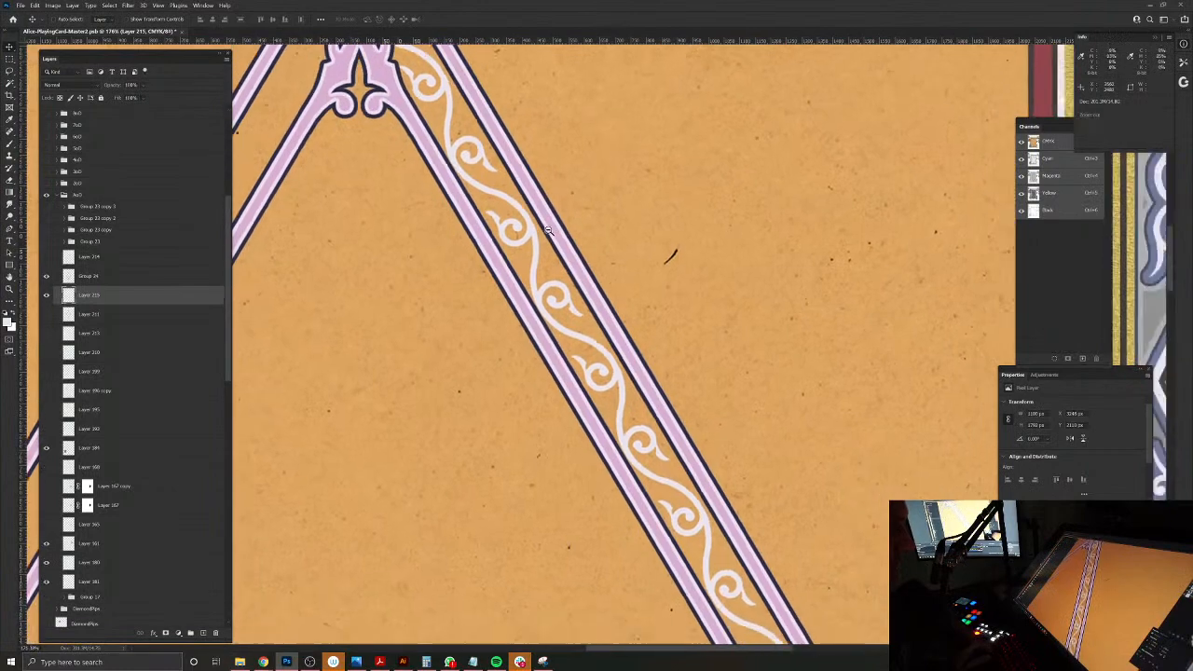
left_click(535, 223, "ctrl+alt")
scroll(535, 222, "down", 2)
scroll(535, 223, "up", 1)
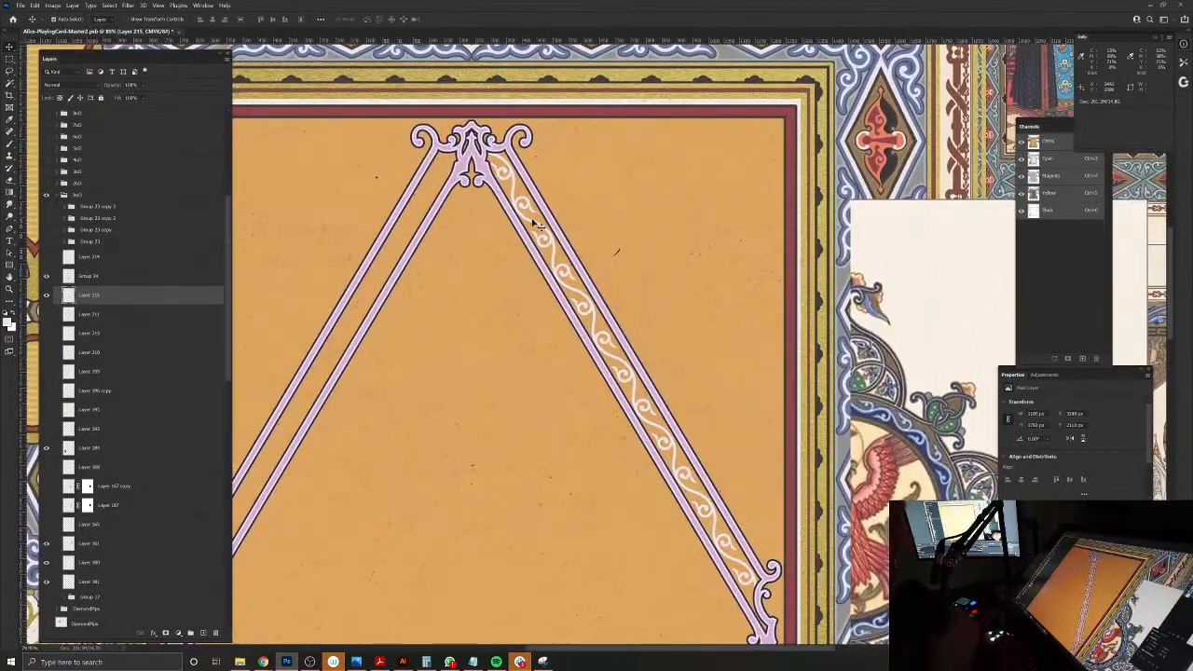
Step: Outline the channel between the frame's two upper-right rails with the Polygonal Lasso, keeping the edges within the lilac bands
left_click(12, 73)
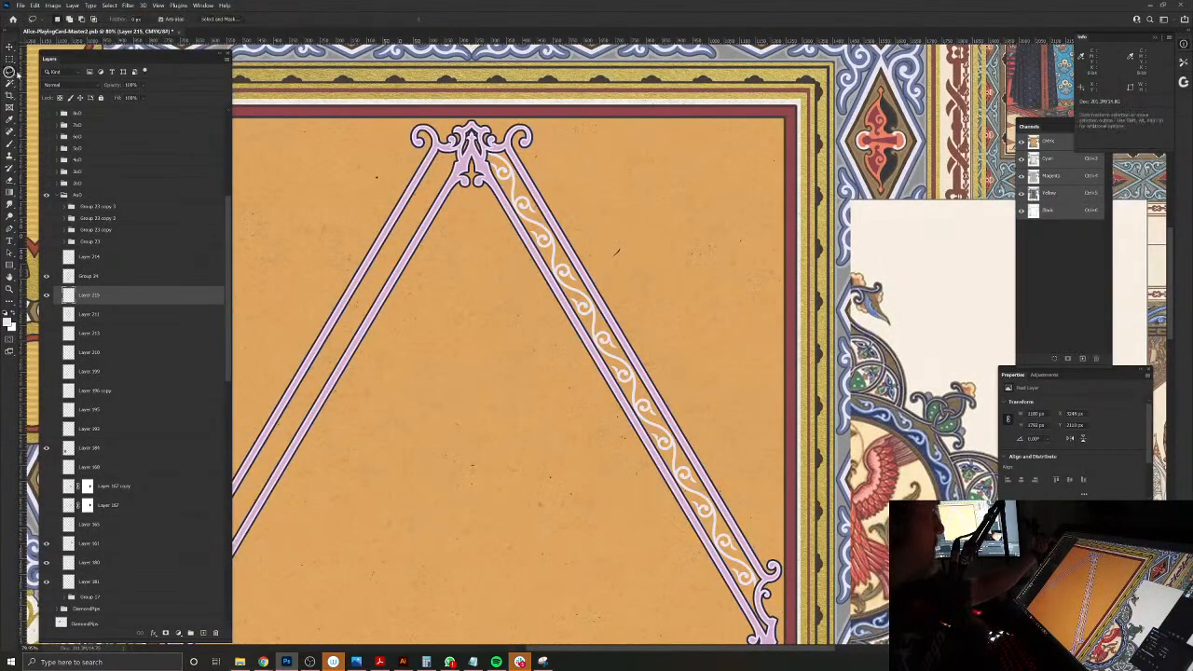
right_click(8, 72)
left_click(29, 80)
left_click(483, 169)
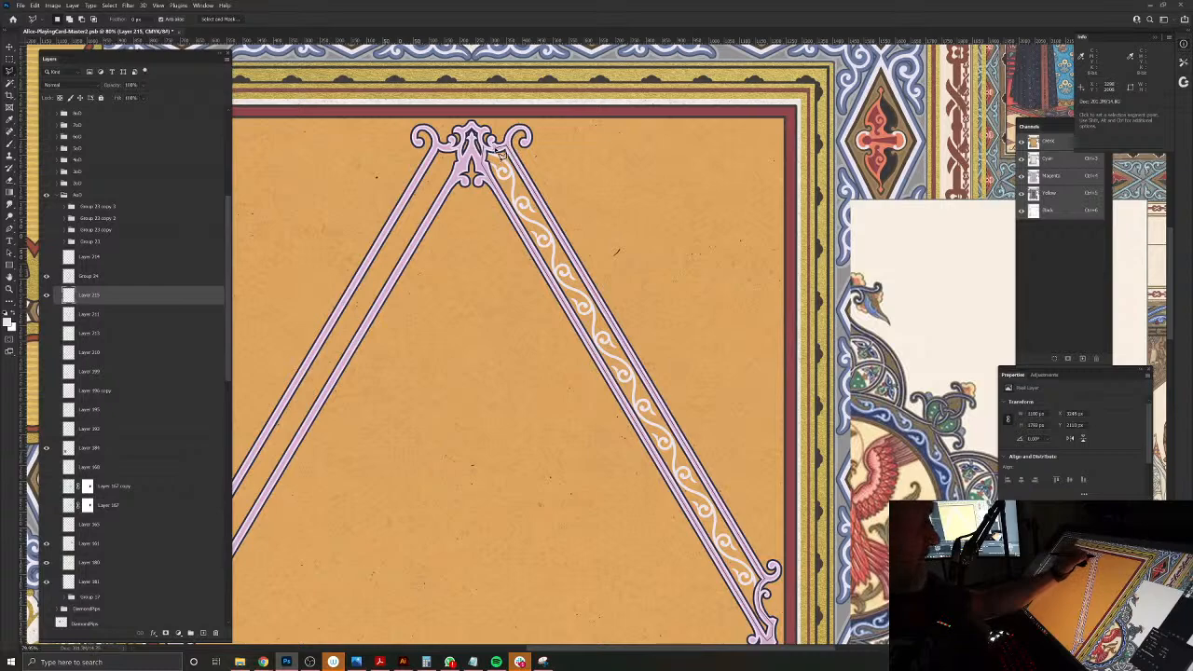
left_click_drag(481, 163, 564, 271)
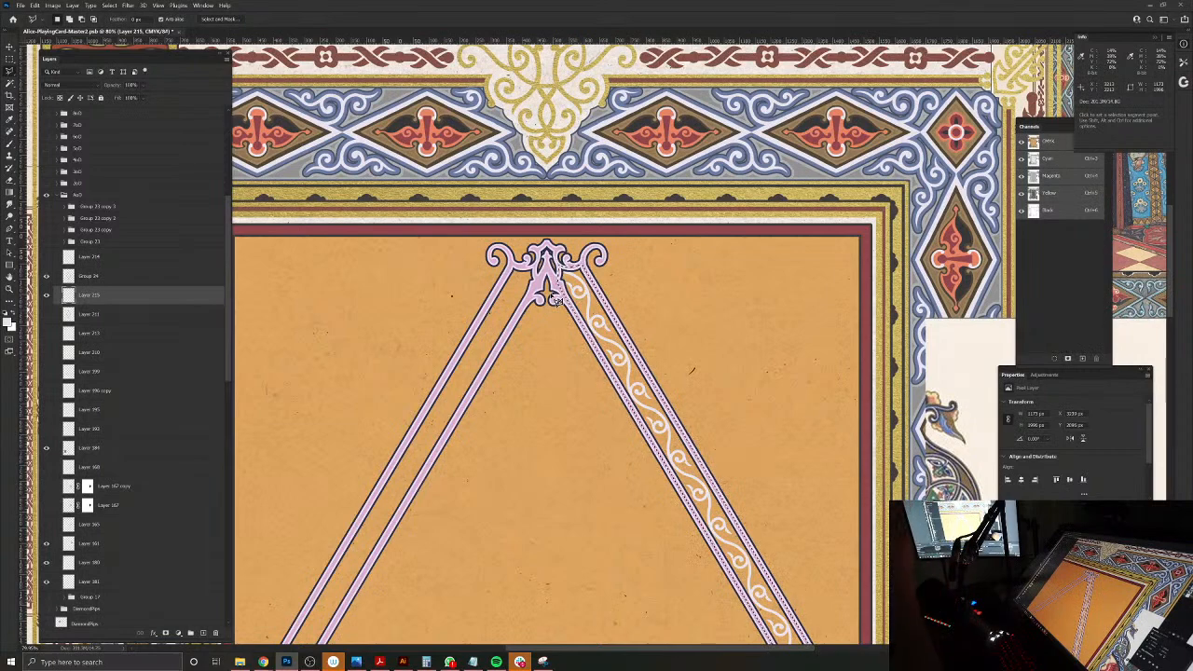
Step: Add a new layer beneath the pale scroll, sample the dark blue of the reference medallion, and fill the selected channel with it
left_click_drag(578, 283, 590, 317)
left_click_drag(647, 422, 573, 272)
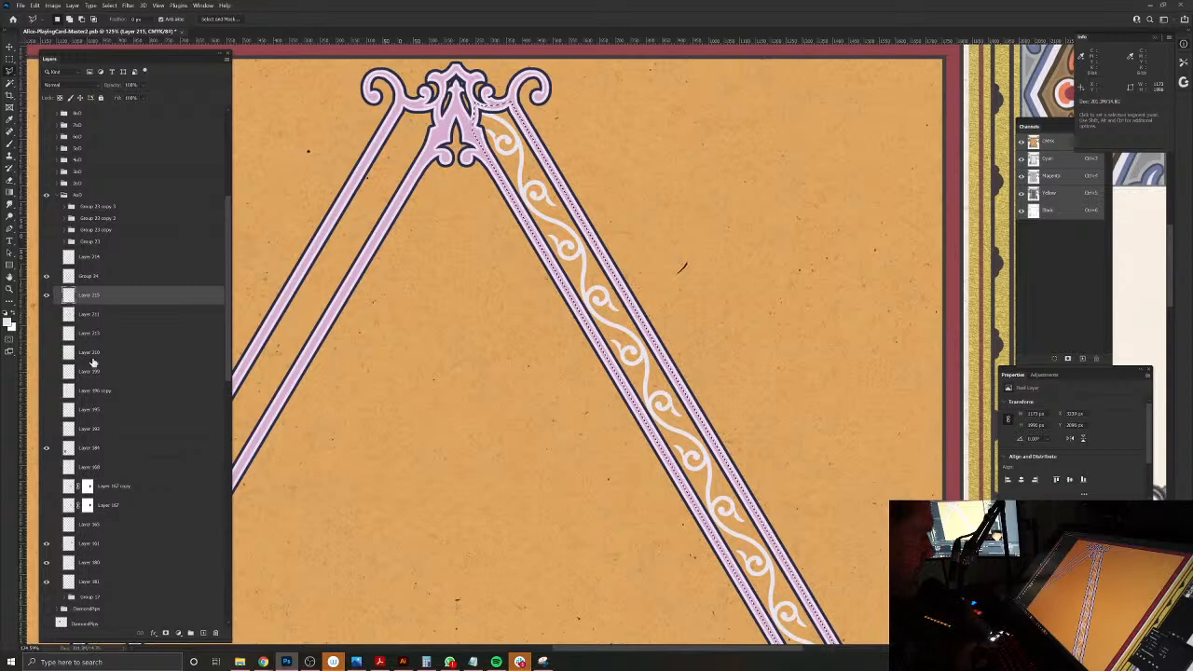
left_click(203, 634)
left_click_drag(112, 300, 117, 323)
left_click_drag(706, 417, 439, 361)
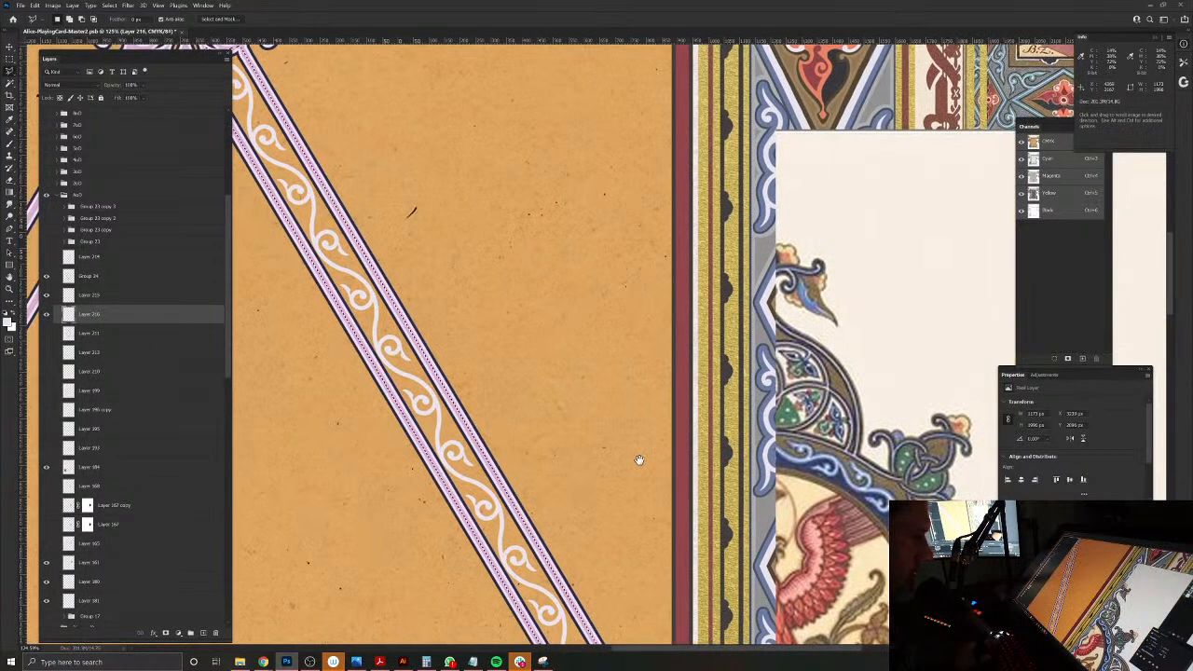
left_click_drag(638, 459, 591, 426)
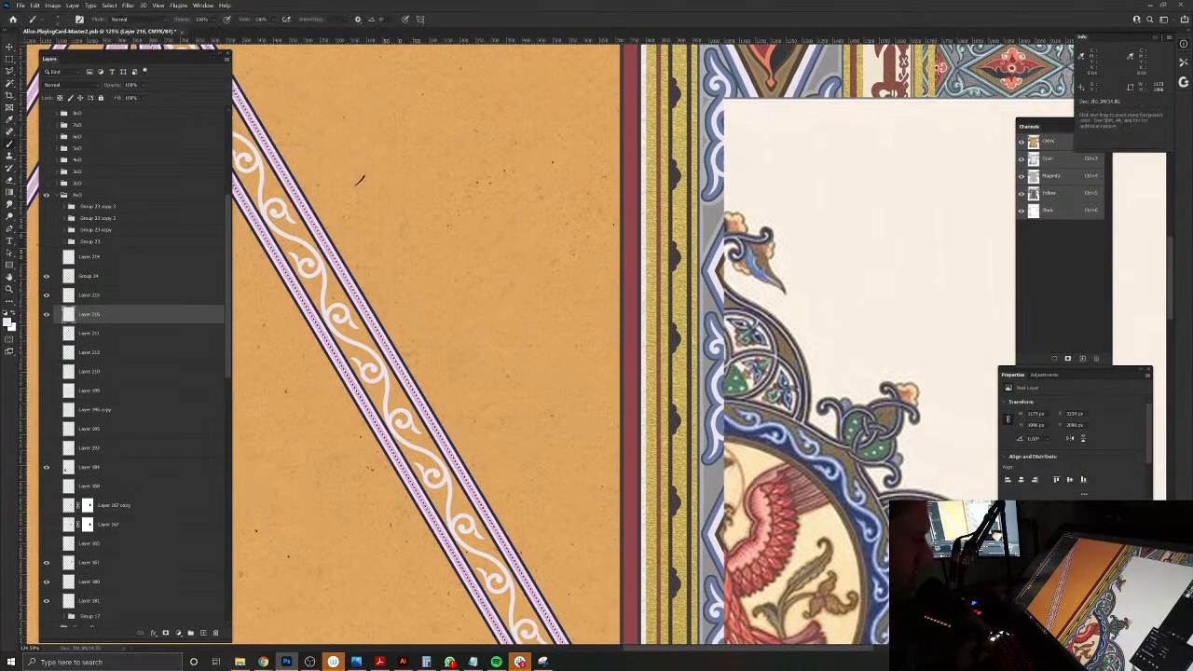
key("b")
left_click(843, 481, "alt")
left_click_drag(630, 438, 681, 385)
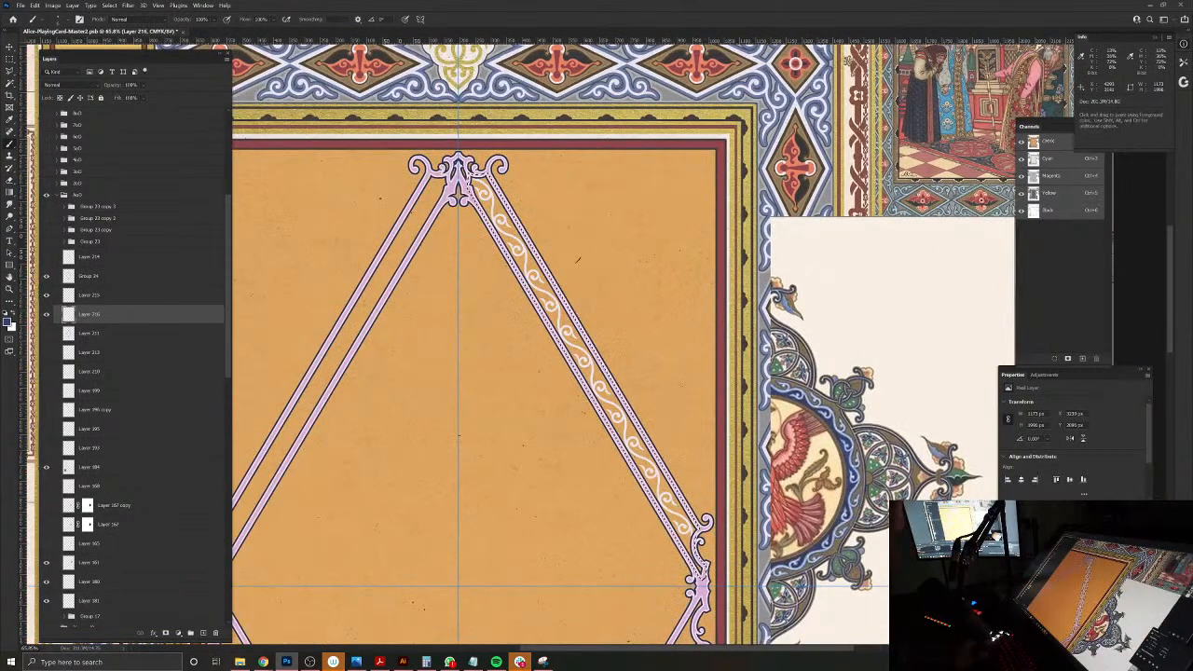
key("alt+BackSpace")
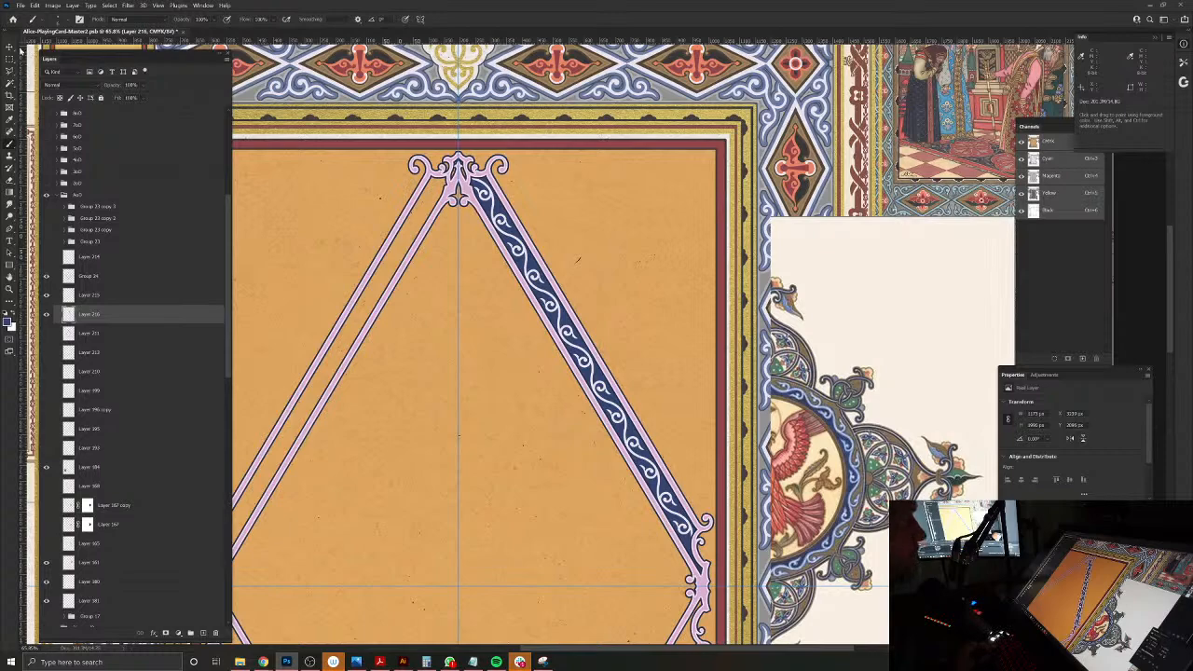
Step: Select the pale scroll layer and load its outline as a selection
left_click(10, 48)
left_click_drag(490, 208, 527, 242)
left_click(531, 241)
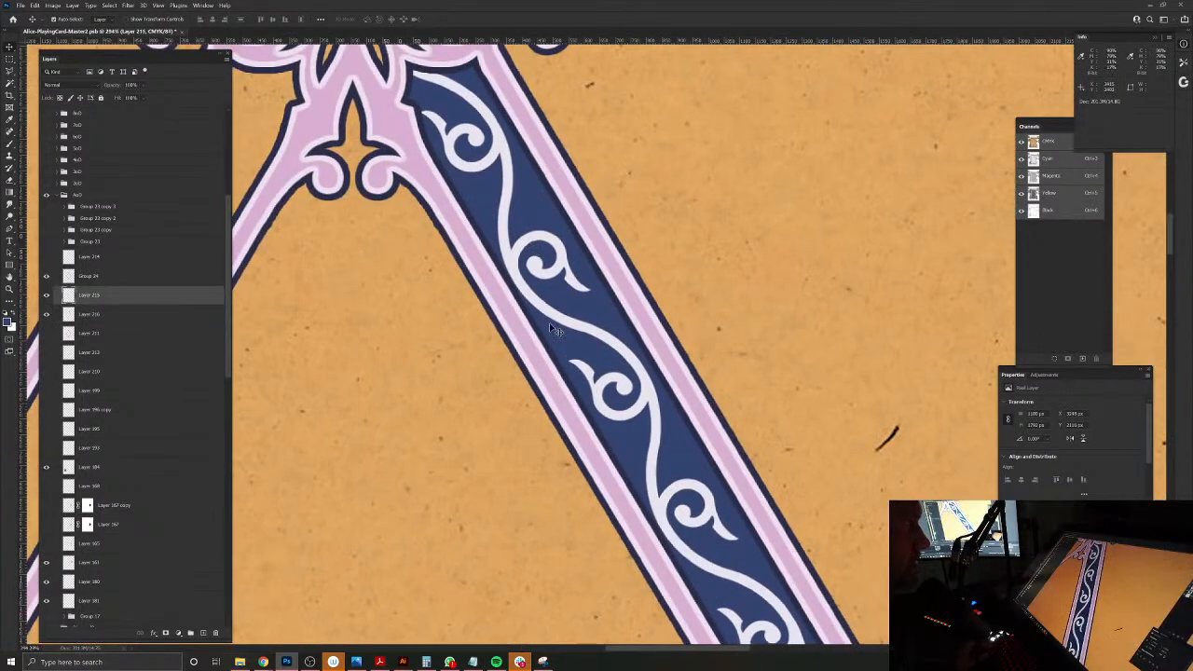
left_click(67, 296, "ctrl")
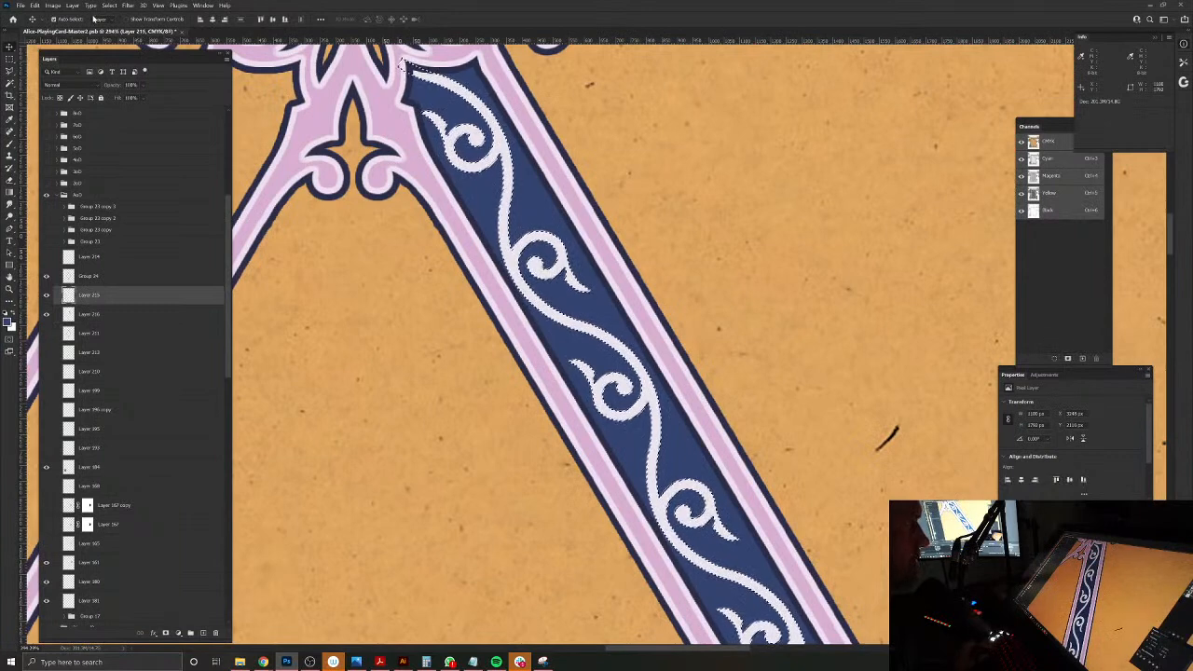
Step: Try contracting the loaded scroll selection, and undo the contraction
left_click(109, 4)
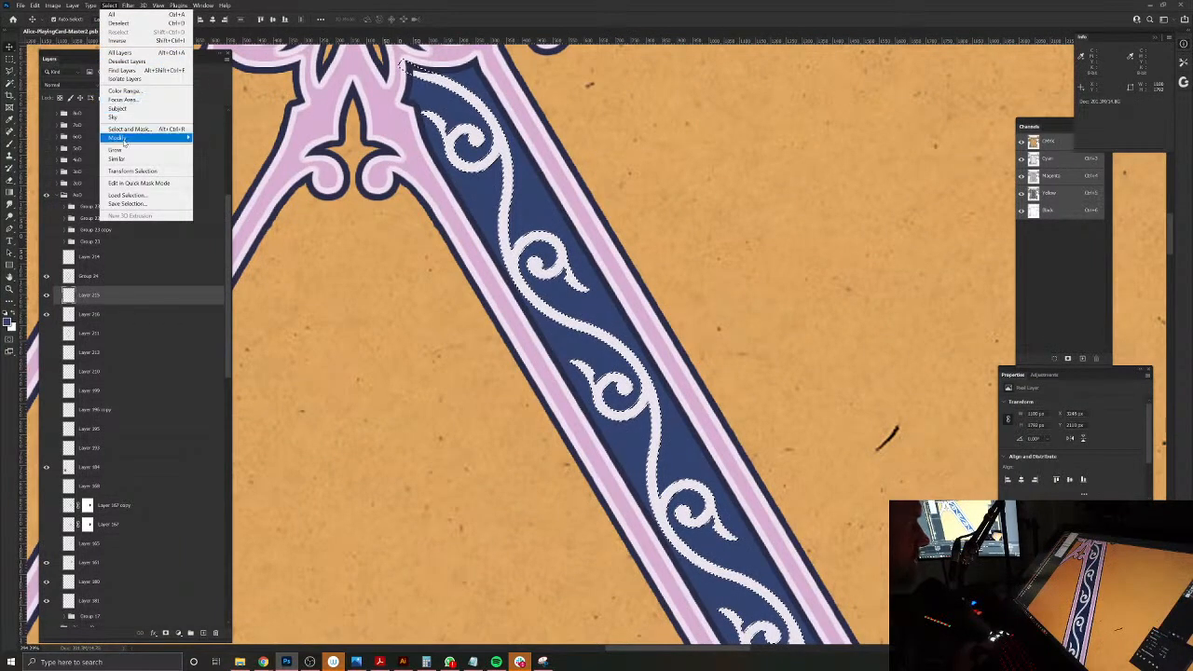
mouse_move(124, 140)
left_click(212, 164)
key("Return")
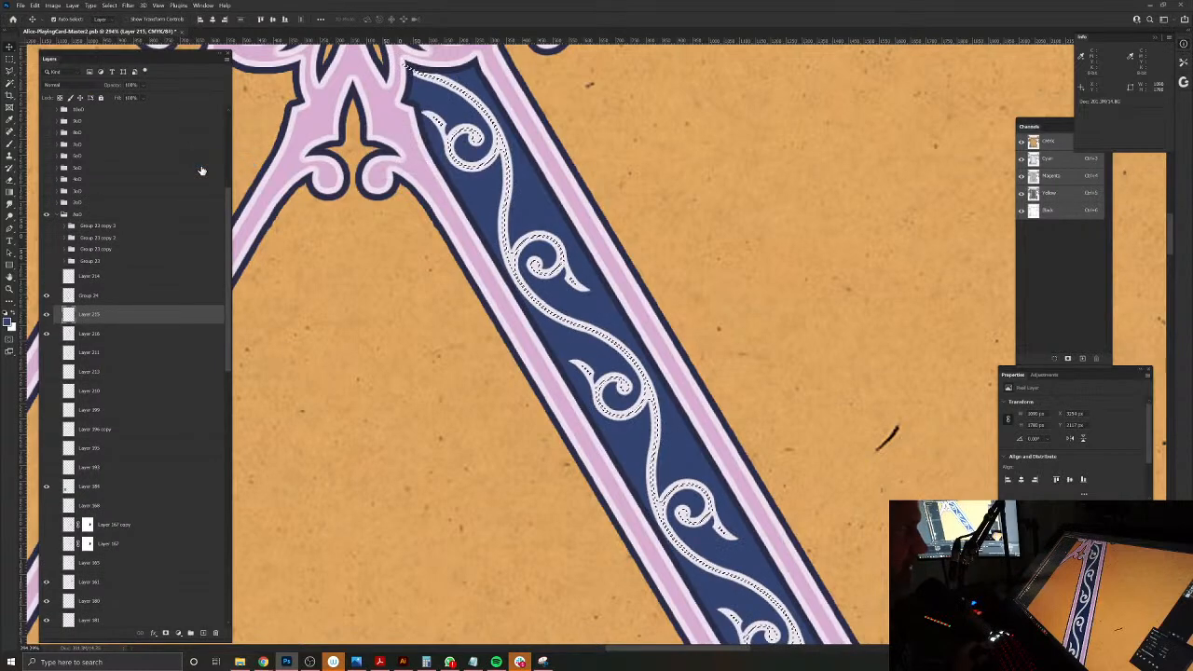
Step: Contract the full scroll outline selection by a smaller amount, leaving a thin pale rim outside it
left_click(108, 5)
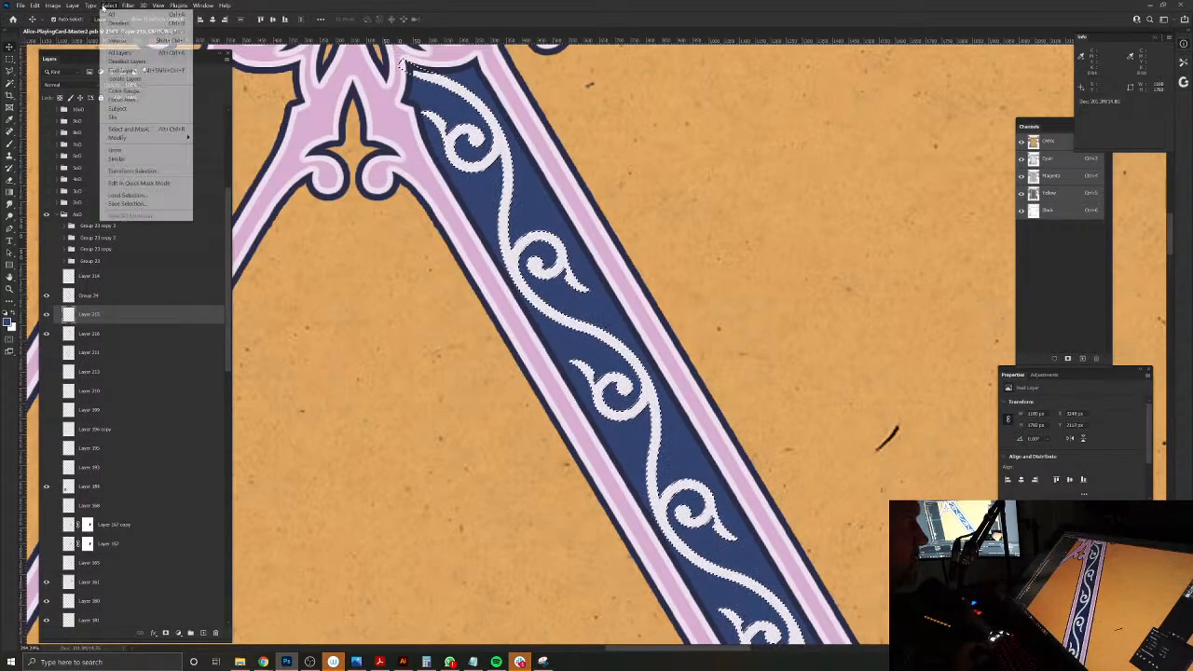
mouse_move(189, 145)
left_click(212, 163)
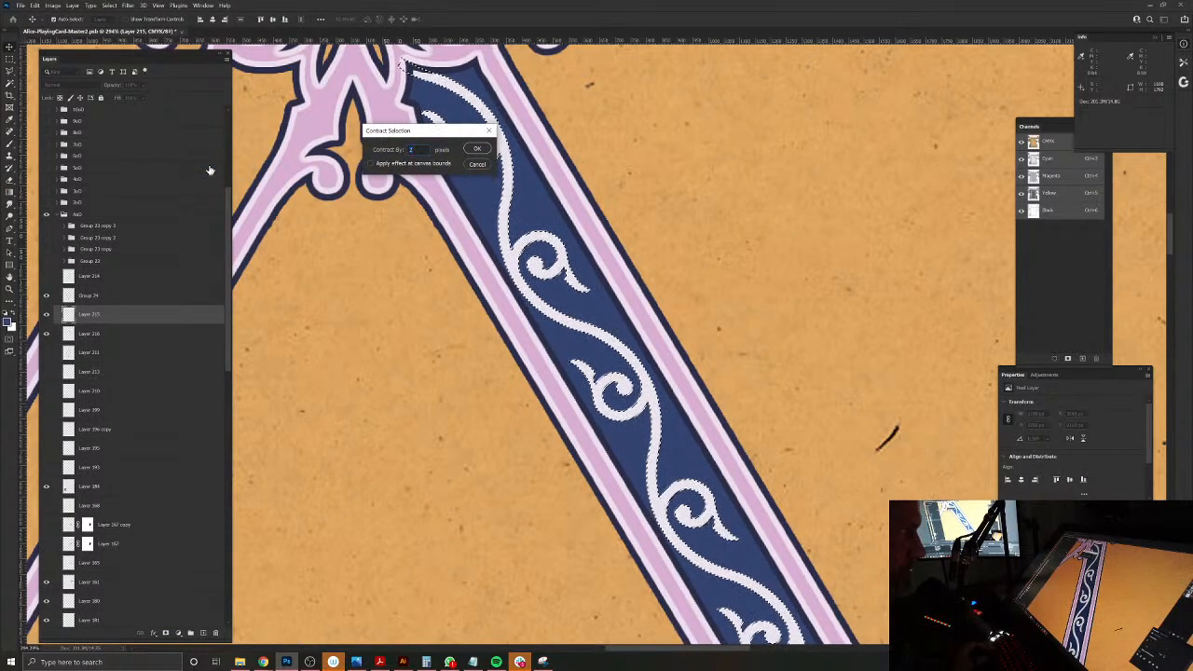
key("Return")
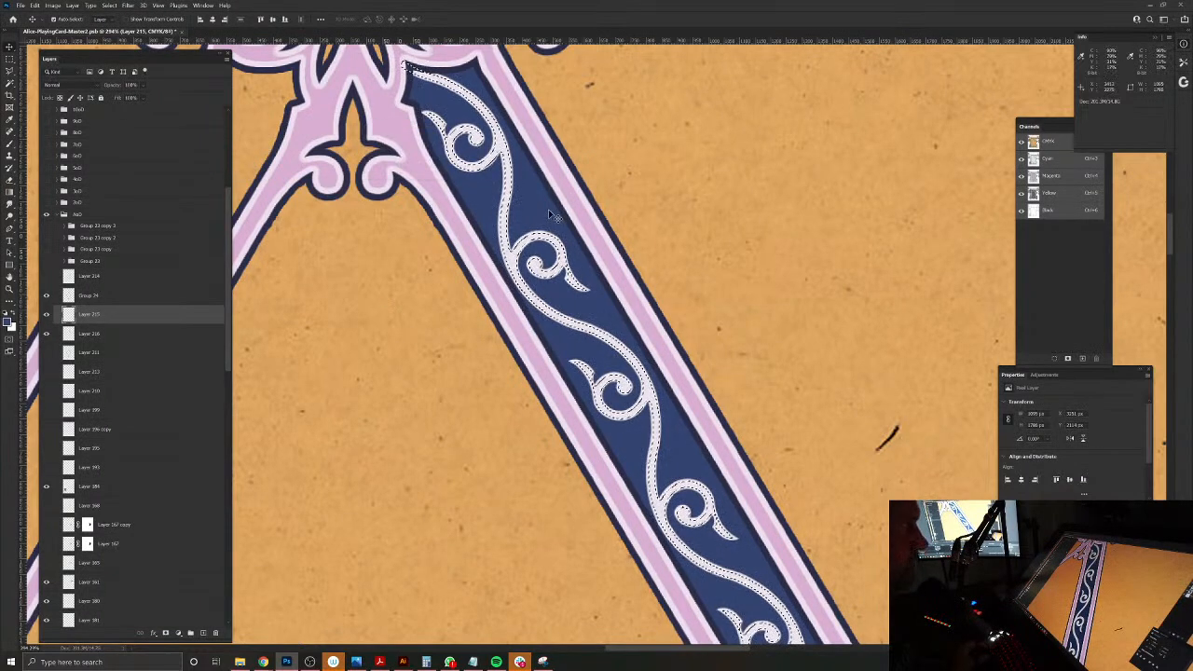
Step: Load the outline of the blue channel fill as a selection, hide that fill layer, and add a new layer in its place
key("alt+bracketleft")
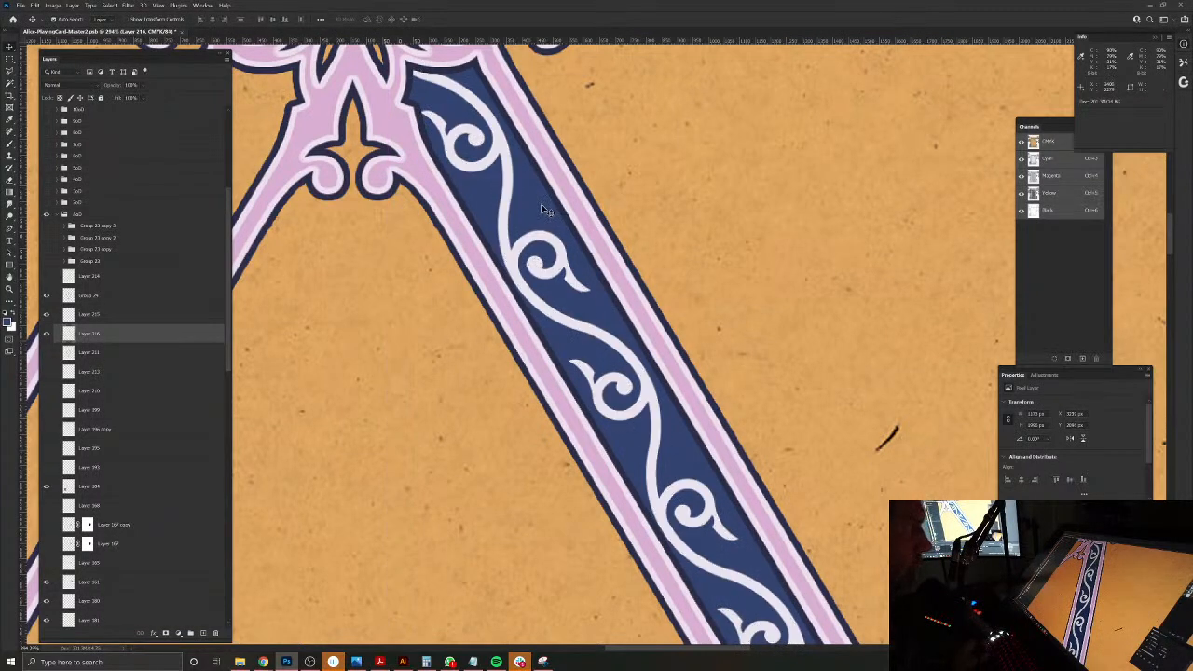
left_click(69, 335, "ctrl")
left_click(46, 334)
left_click(203, 634)
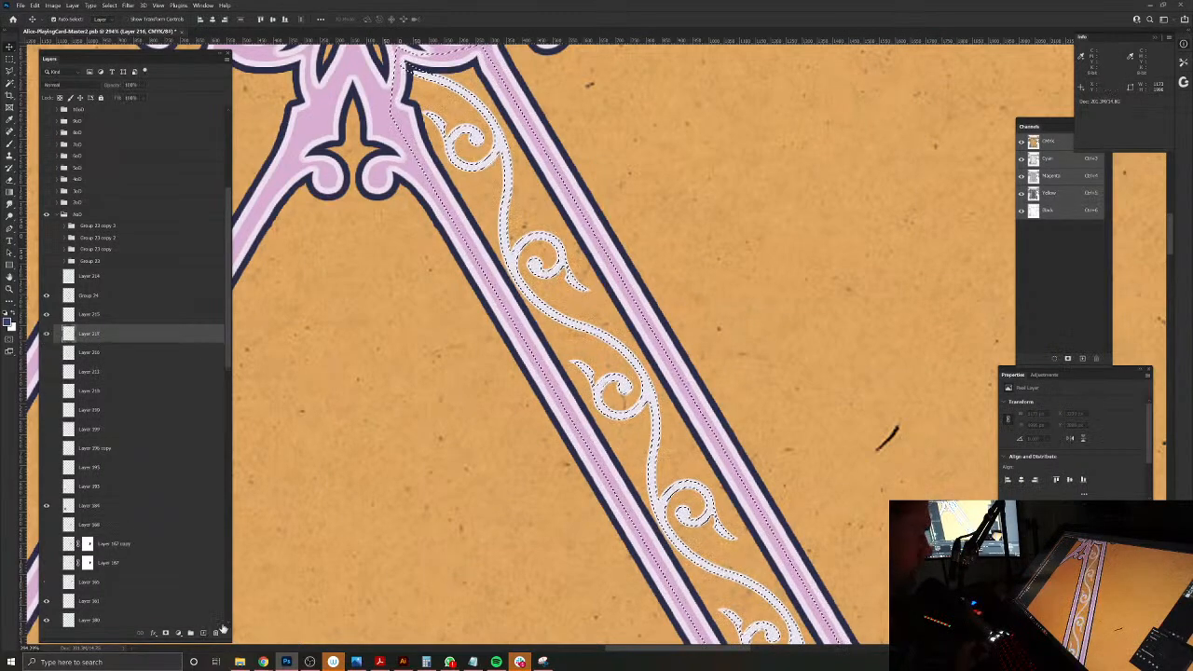
Step: Sample the grey-brown of the reference medallion as the brush colour and darken it to about 42% brightness
left_click_drag(565, 494, 375, 237)
left_click_drag(531, 393, 269, 279)
key("b")
left_click(922, 431, "alt")
mouse_move(923, 432)
left_mouse_down()
mouse_move(739, 427)
mouse_move(601, 468)
mouse_move(920, 431)
left_mouse_up()
left_click(9, 320)
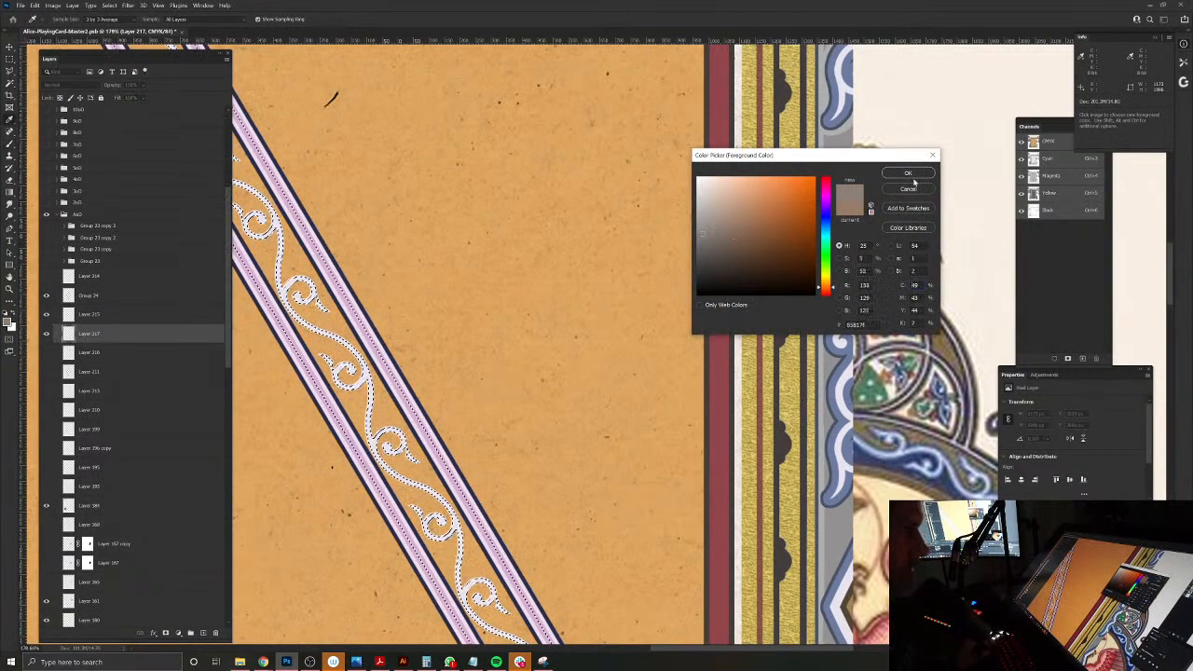
left_click(908, 174)
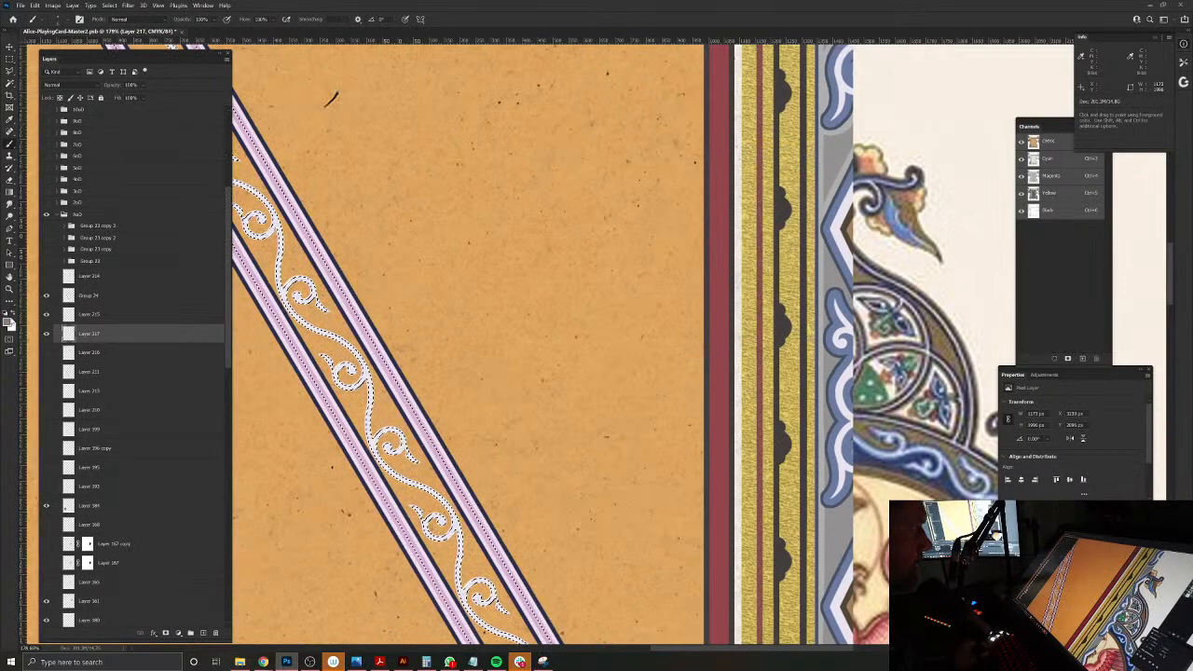
left_click(9, 320)
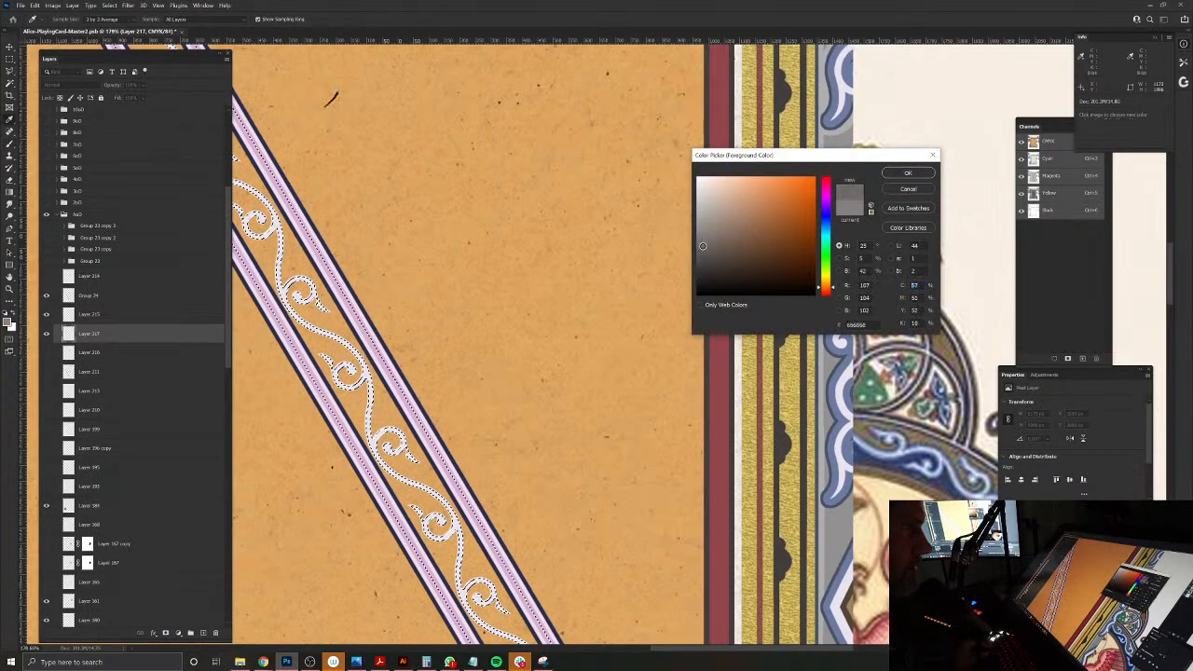
left_click(908, 173)
Step: Set the new layer's blend mode to Multiply and lower its opacity to about 80%
left_click_drag(424, 329, 684, 480)
left_click_drag(496, 139, 656, 457)
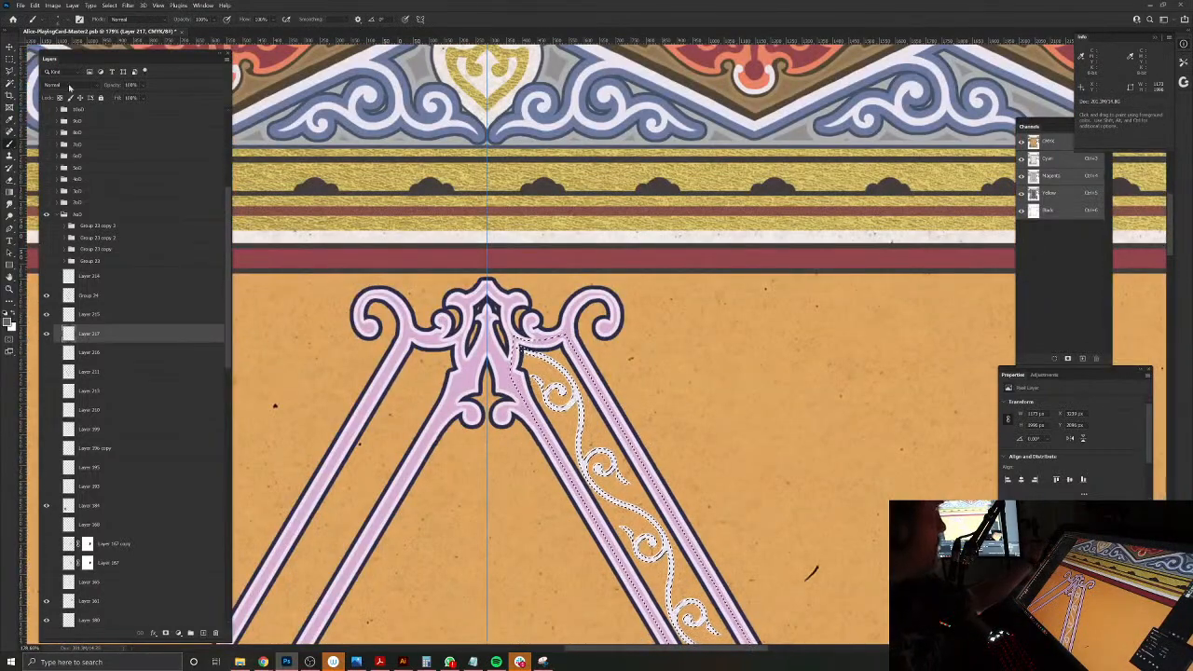
left_click(56, 85)
left_click(49, 121)
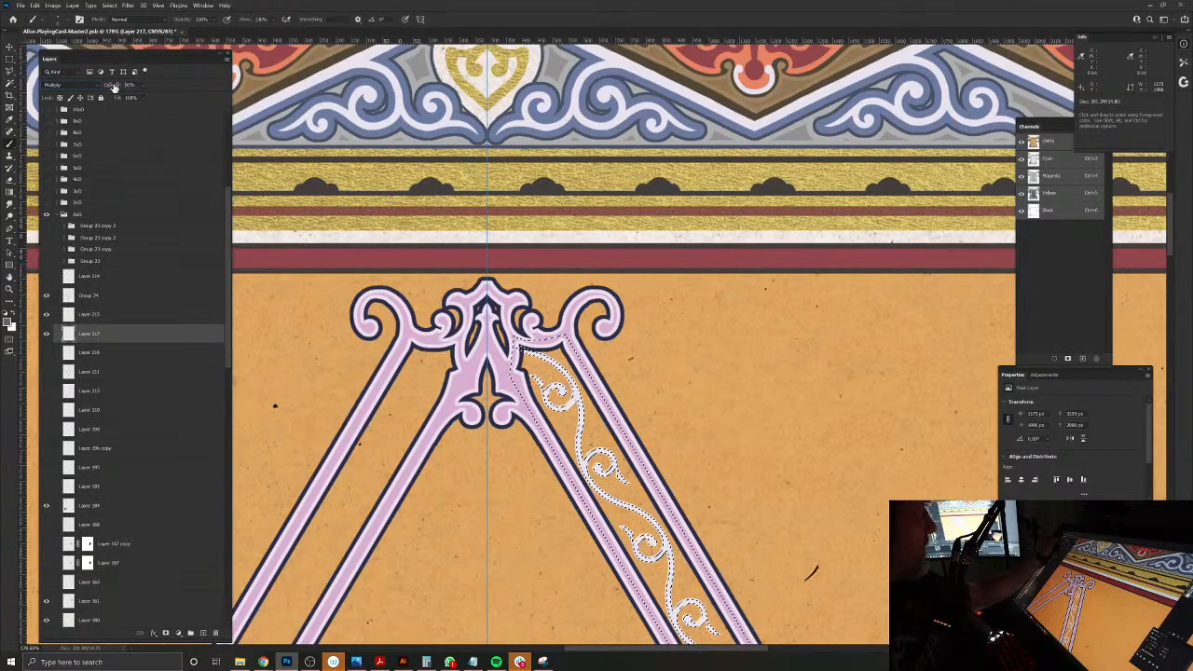
left_click_drag(113, 86, 111, 86)
Step: Paint the grey-brown into the upper channel sections on the outer side of the scroll, with the selection edges hidden
left_click_drag(560, 355, 597, 428)
key("ctrl+d")
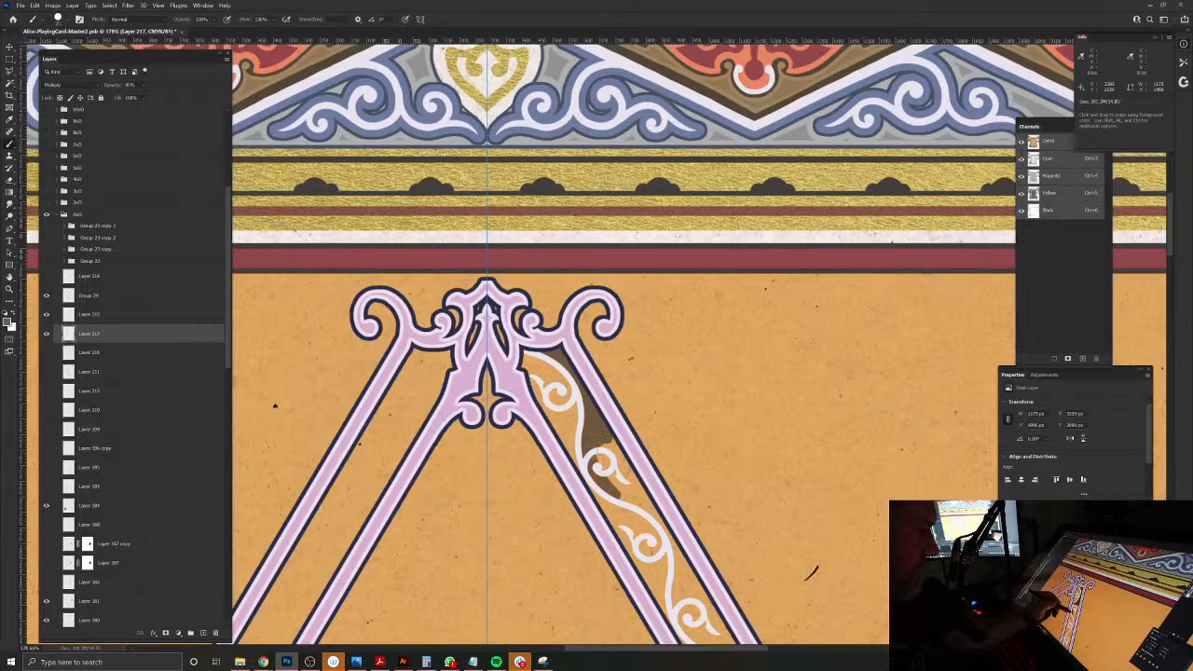
mouse_move(609, 447)
left_mouse_down()
mouse_move(632, 475)
mouse_move(489, 320)
mouse_move(488, 334)
mouse_move(514, 347)
mouse_move(543, 446)
mouse_move(562, 431)
mouse_move(586, 475)
mouse_move(540, 462)
mouse_move(612, 520)
left_mouse_up()
mouse_move(615, 564)
left_mouse_down()
mouse_move(548, 340)
mouse_move(560, 365)
mouse_move(598, 384)
mouse_move(574, 373)
mouse_move(571, 396)
mouse_move(615, 424)
mouse_move(652, 481)
mouse_move(648, 509)
mouse_move(507, 368)
mouse_move(561, 410)
left_mouse_up()
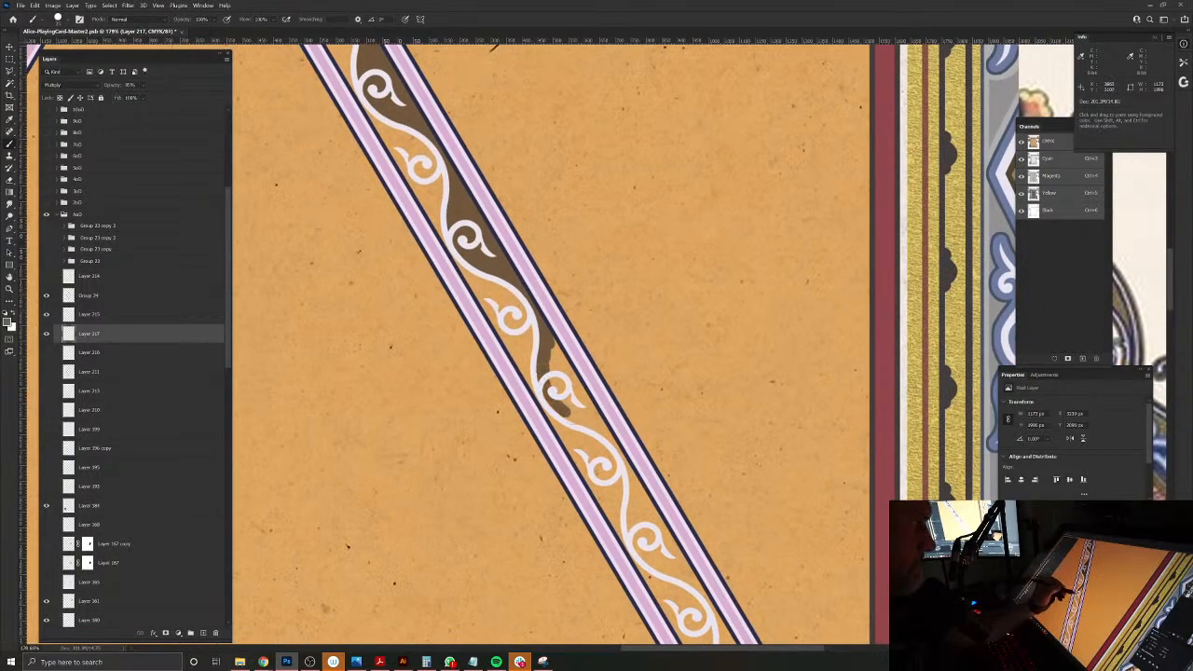
Step: Return the grey-brown layer's blend mode to Normal and paint the remaining outer-side sections down to the channel's lower end
left_click(67, 85)
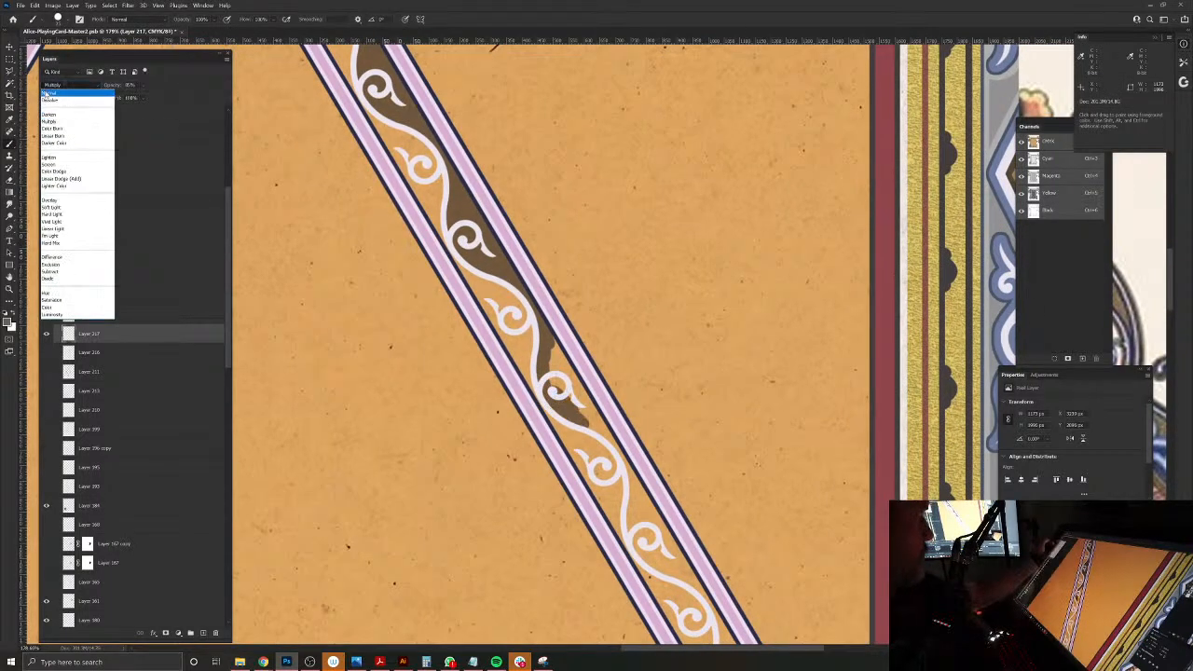
left_click(63, 94)
left_click_drag(548, 375, 576, 397)
left_click_drag(555, 338, 596, 421)
mouse_move(628, 470)
left_mouse_down()
mouse_move(636, 510)
mouse_move(660, 531)
left_mouse_up()
left_click_drag(669, 591, 594, 434)
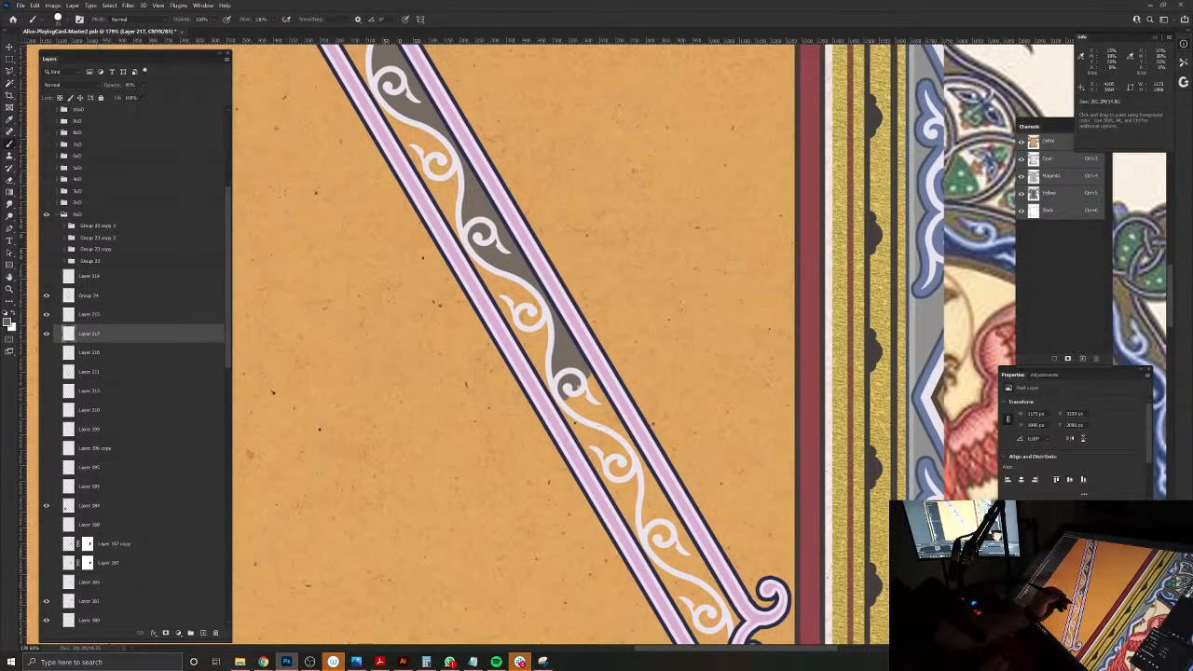
mouse_move(588, 369)
left_mouse_down()
mouse_move(604, 402)
mouse_move(571, 415)
mouse_move(623, 433)
mouse_move(656, 538)
mouse_move(660, 485)
mouse_move(697, 561)
mouse_move(667, 544)
mouse_move(740, 620)
left_mouse_up()
left_click_drag(637, 605, 673, 594)
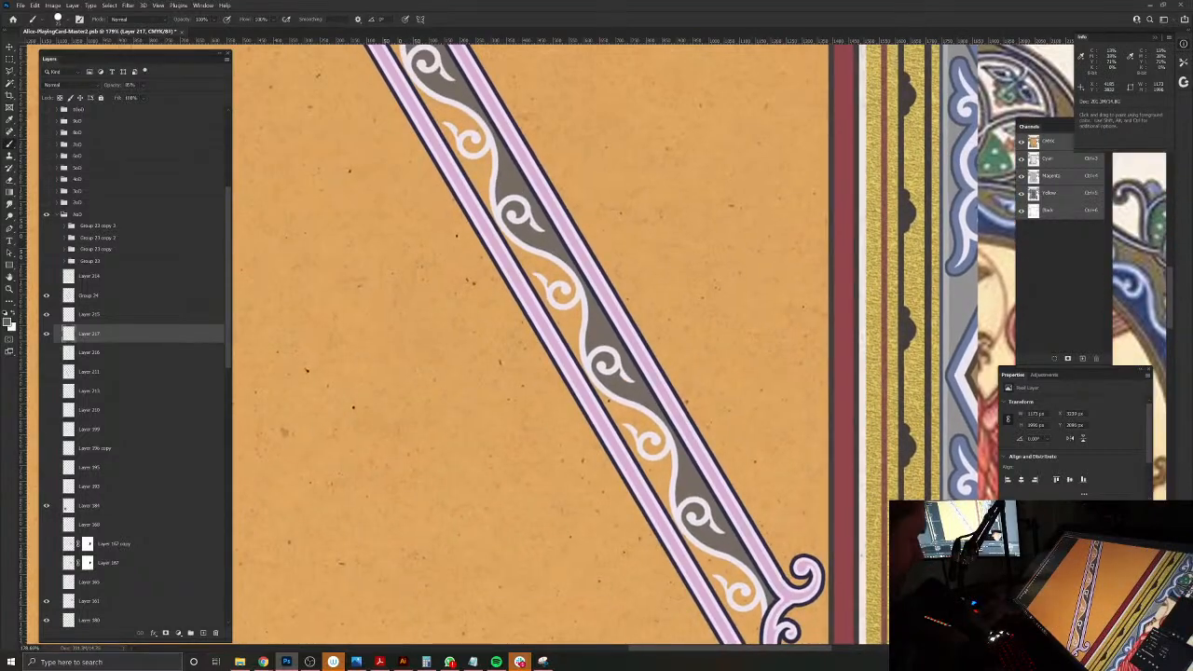
key("ctrl+shift+i")
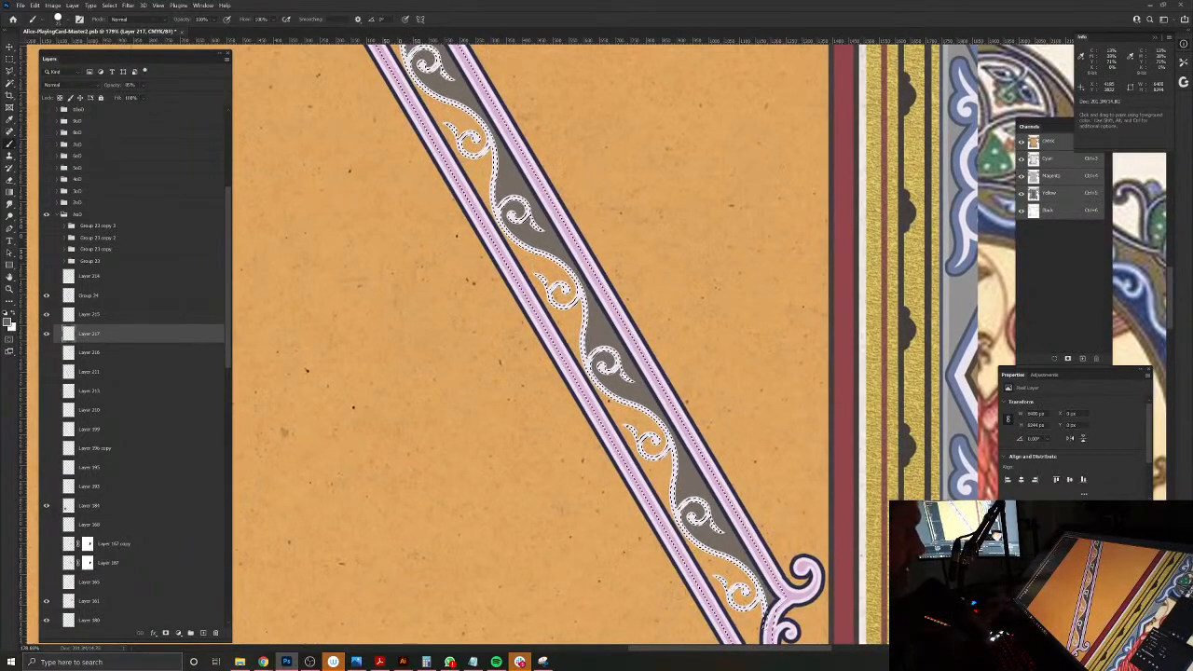
key("ctrl+d")
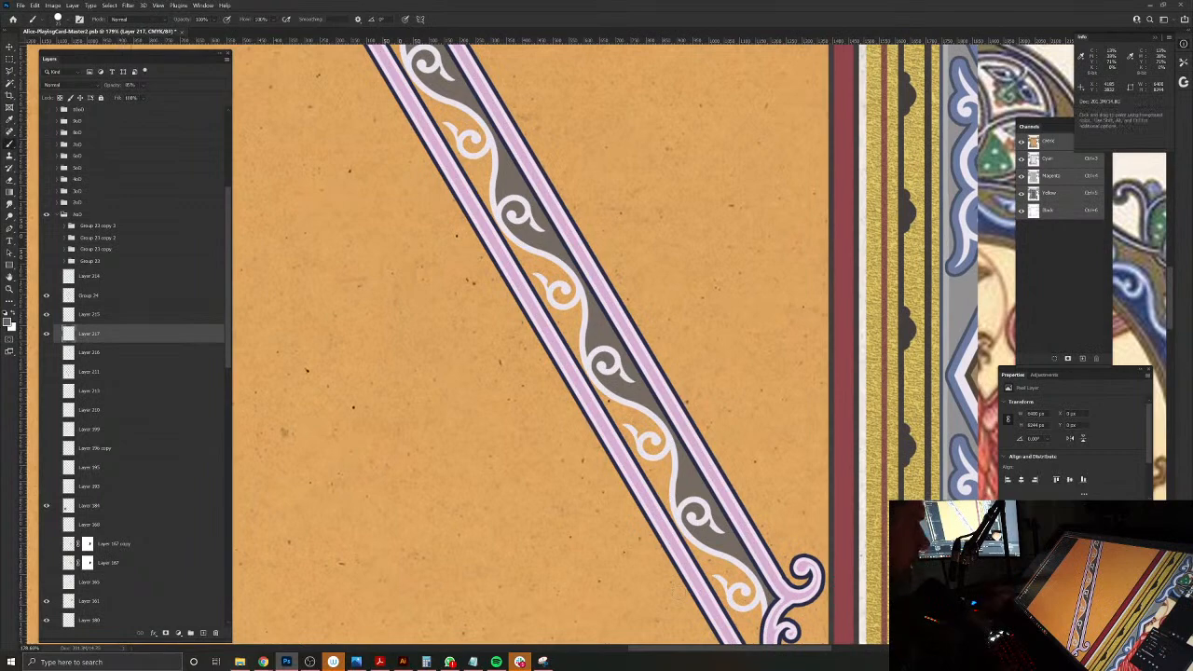
Step: Sample the dark blue of the reference medallion's band and add a new layer above the grey-brown one
left_click_drag(880, 355, 621, 400)
left_click(814, 298, "alt")
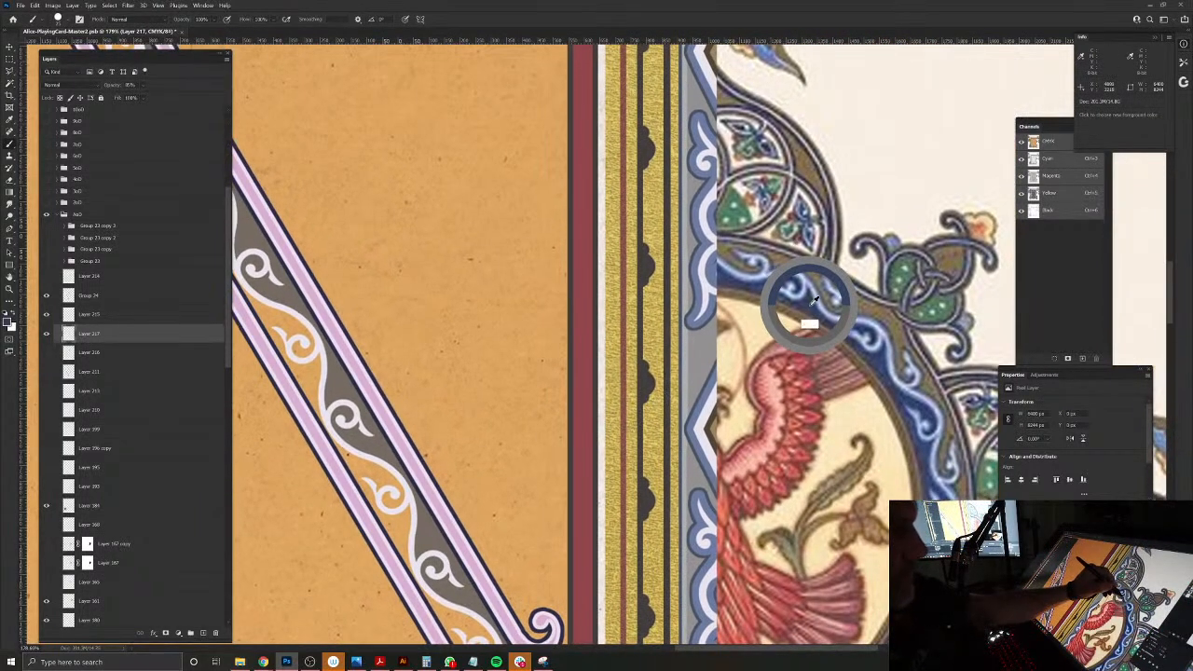
left_click_drag(363, 574, 533, 414)
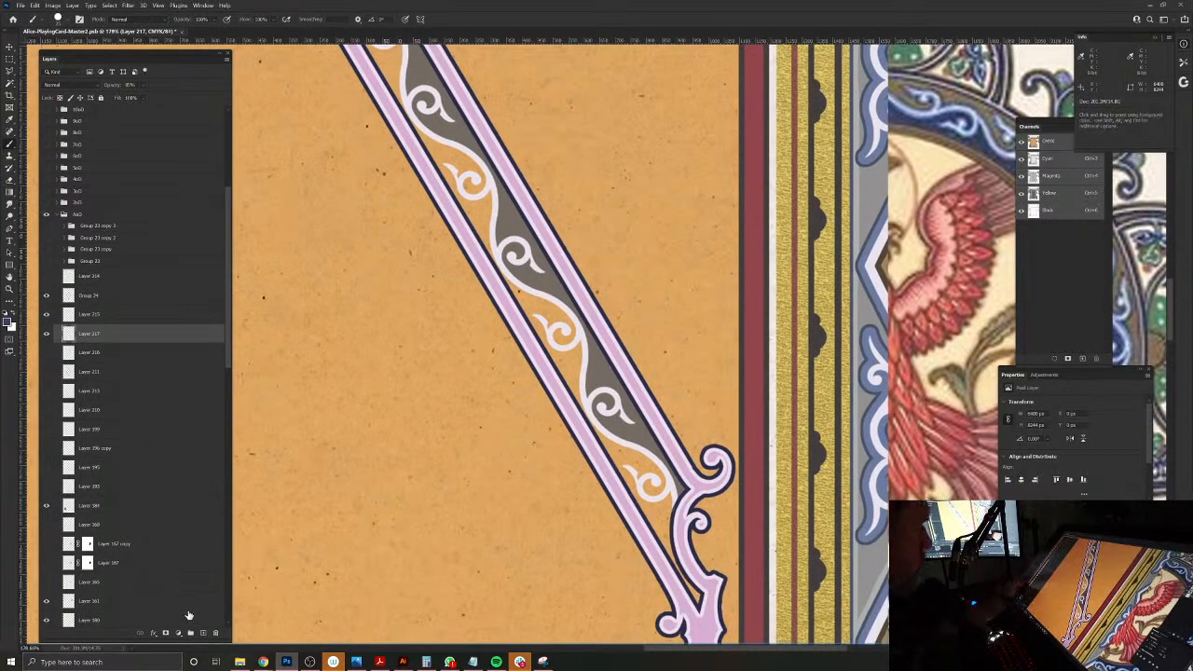
left_click(202, 634)
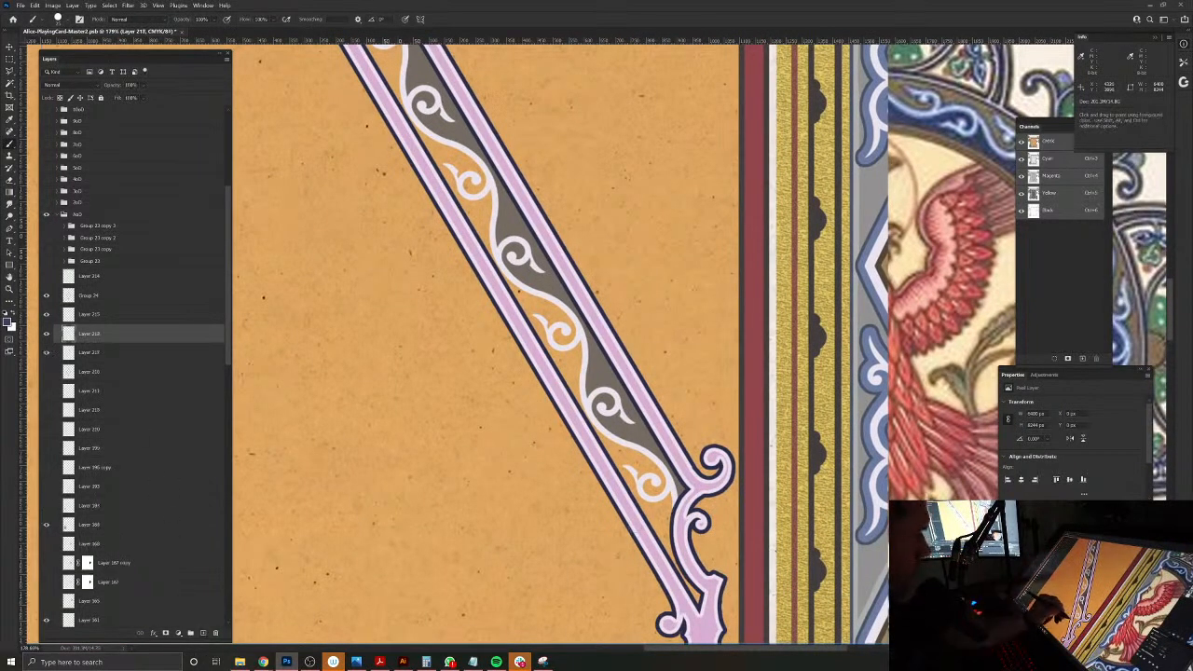
Step: Paint dark blue within the channel selection into all sections on the inner side of the scroll, from the lower end to the apex
key("ctrl+shift+d")
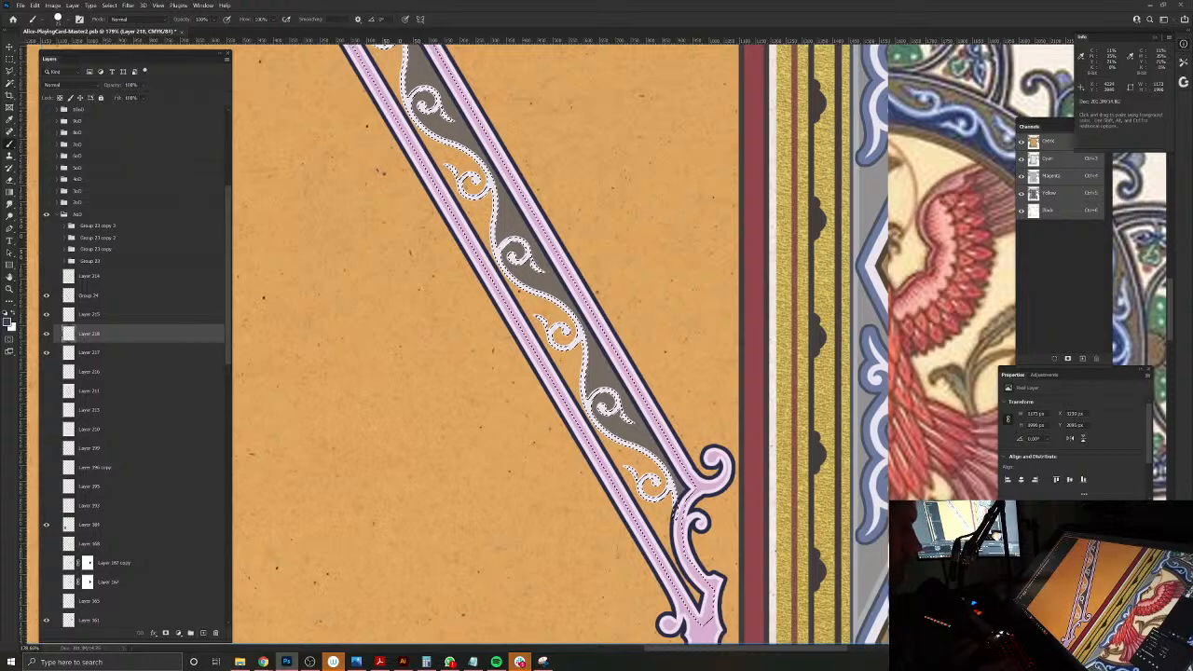
mouse_move(653, 501)
left_mouse_down()
mouse_move(660, 522)
mouse_move(665, 490)
left_mouse_up()
key("ctrl+d")
mouse_move(669, 558)
left_mouse_down()
mouse_move(695, 597)
mouse_move(626, 474)
mouse_move(637, 457)
mouse_move(610, 439)
left_mouse_up()
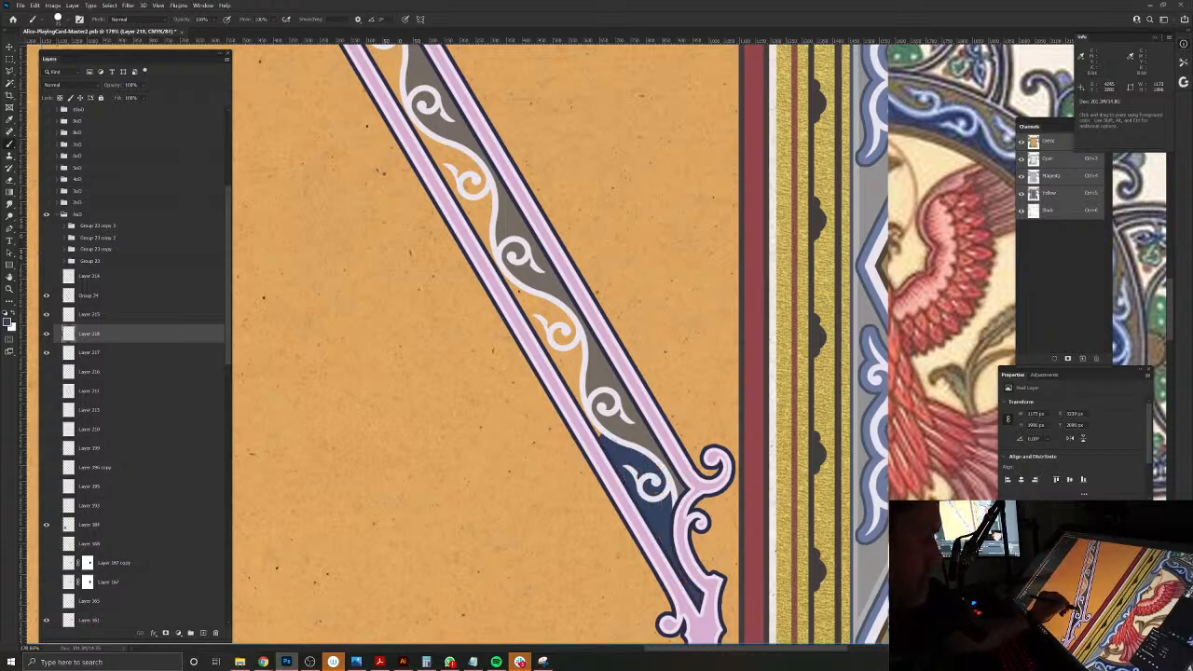
mouse_move(583, 396)
left_mouse_down()
mouse_move(571, 328)
mouse_move(563, 359)
mouse_move(522, 298)
mouse_move(568, 317)
mouse_move(505, 277)
mouse_move(572, 434)
mouse_move(652, 542)
mouse_move(662, 446)
mouse_move(632, 421)
mouse_move(647, 475)
mouse_move(611, 415)
mouse_move(625, 438)
left_mouse_up()
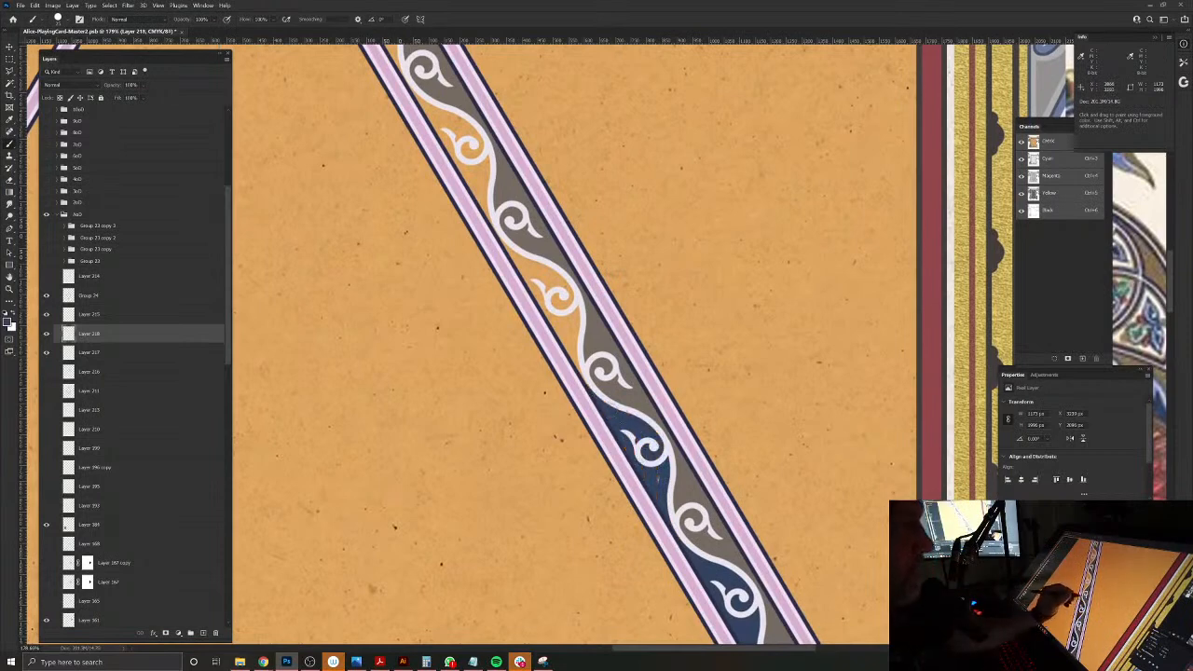
mouse_move(579, 381)
left_mouse_down()
mouse_move(557, 281)
mouse_move(552, 321)
mouse_move(505, 243)
mouse_move(634, 563)
mouse_move(649, 464)
mouse_move(616, 438)
mouse_move(641, 498)
mouse_move(605, 447)
left_mouse_up()
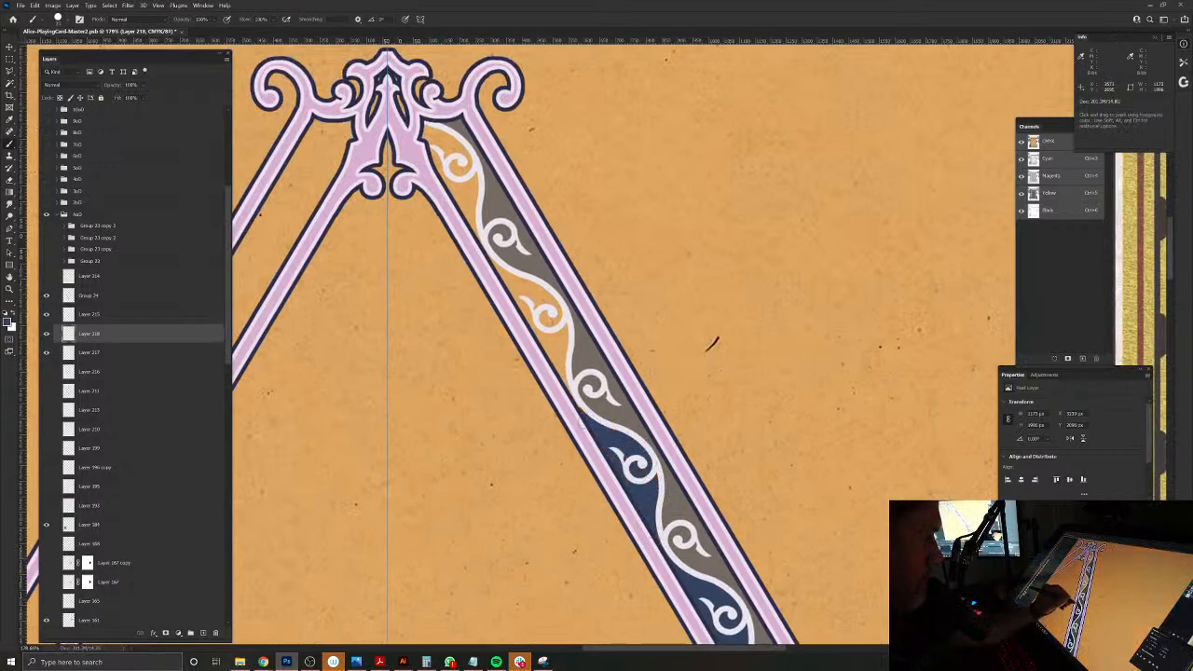
left_click_drag(567, 377, 544, 295)
mouse_move(559, 377)
left_mouse_down()
mouse_move(557, 331)
mouse_move(505, 272)
mouse_move(548, 317)
mouse_move(556, 363)
mouse_move(516, 298)
left_mouse_up()
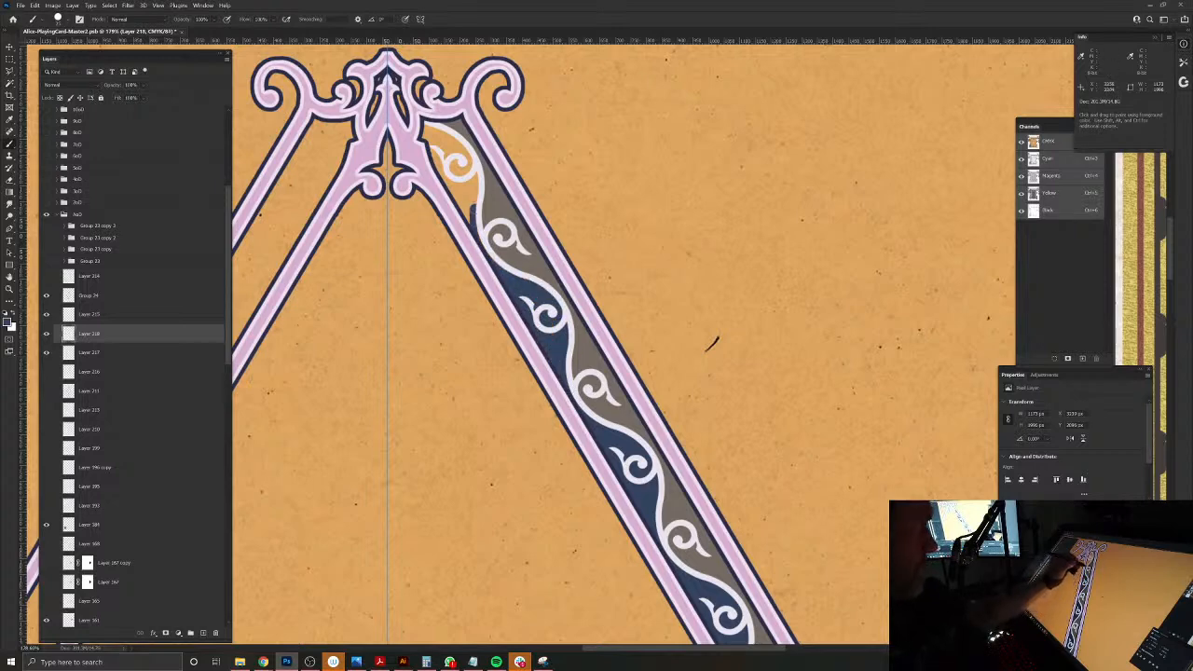
left_click_drag(458, 144, 424, 123)
mouse_move(455, 166)
left_mouse_down()
mouse_move(459, 197)
mouse_move(457, 163)
left_mouse_up()
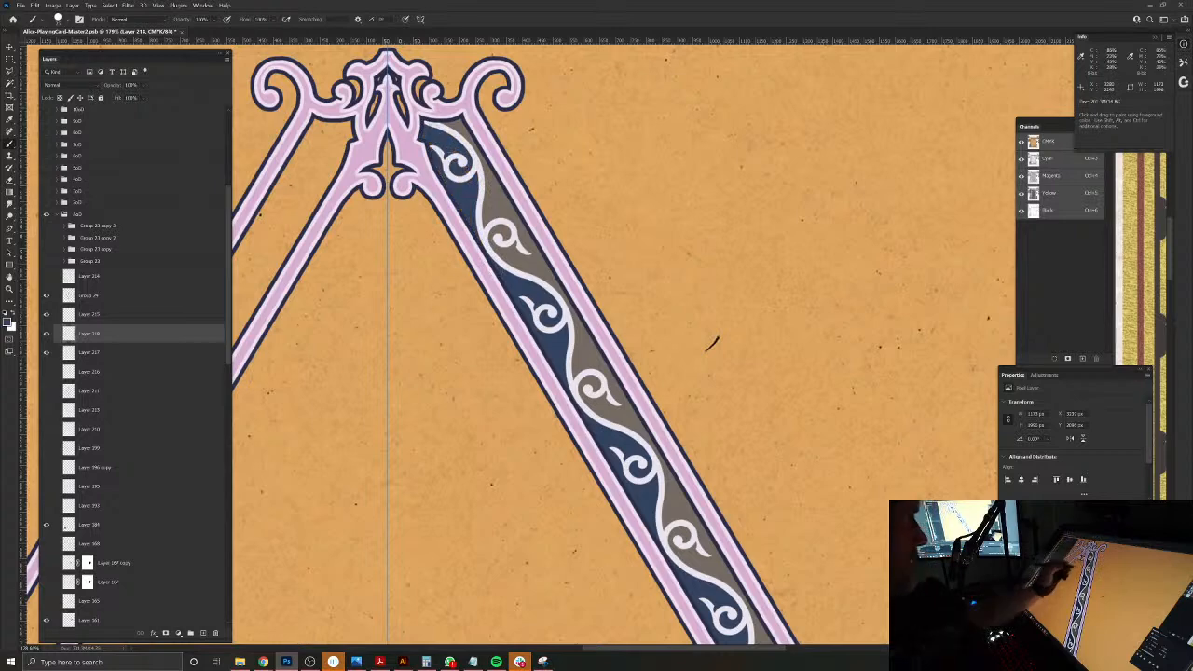
Step: Compare the two-tone band with the reference medallion, select the pale scroll layer, and toggle its visibility to check the fills beneath
left_click_drag(703, 234, 394, 215)
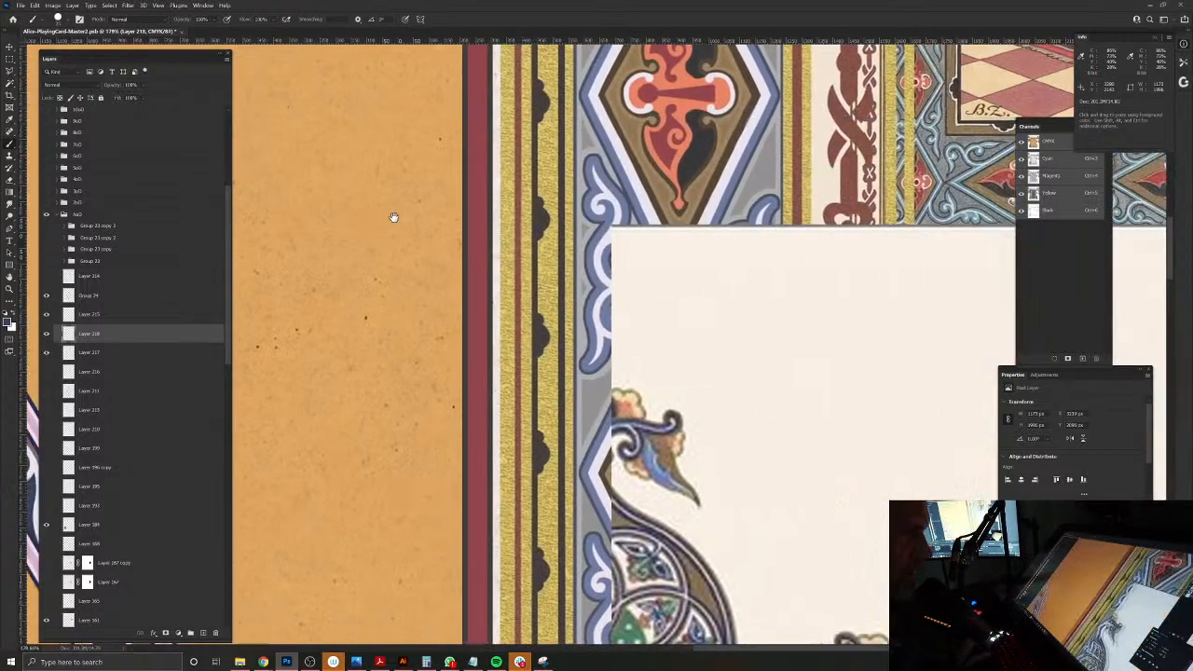
left_click_drag(524, 425, 496, 202)
left_click_drag(613, 473, 577, 460)
left_click_drag(492, 459, 743, 378)
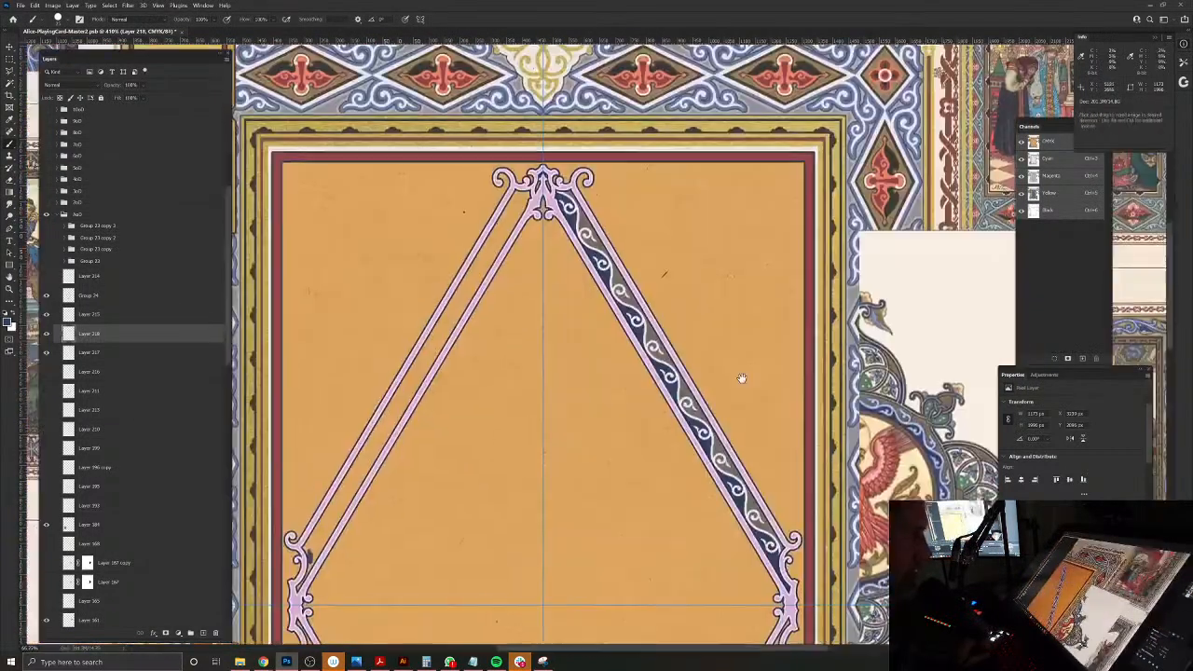
left_click_drag(666, 313, 697, 345)
key("v")
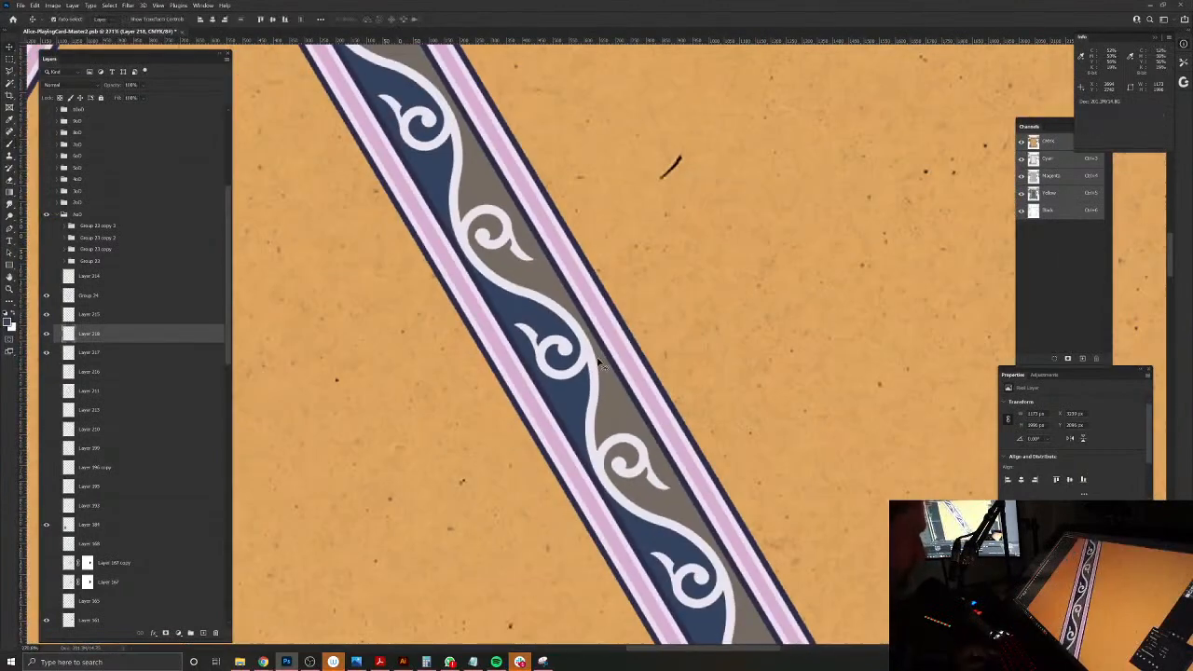
left_click(592, 361)
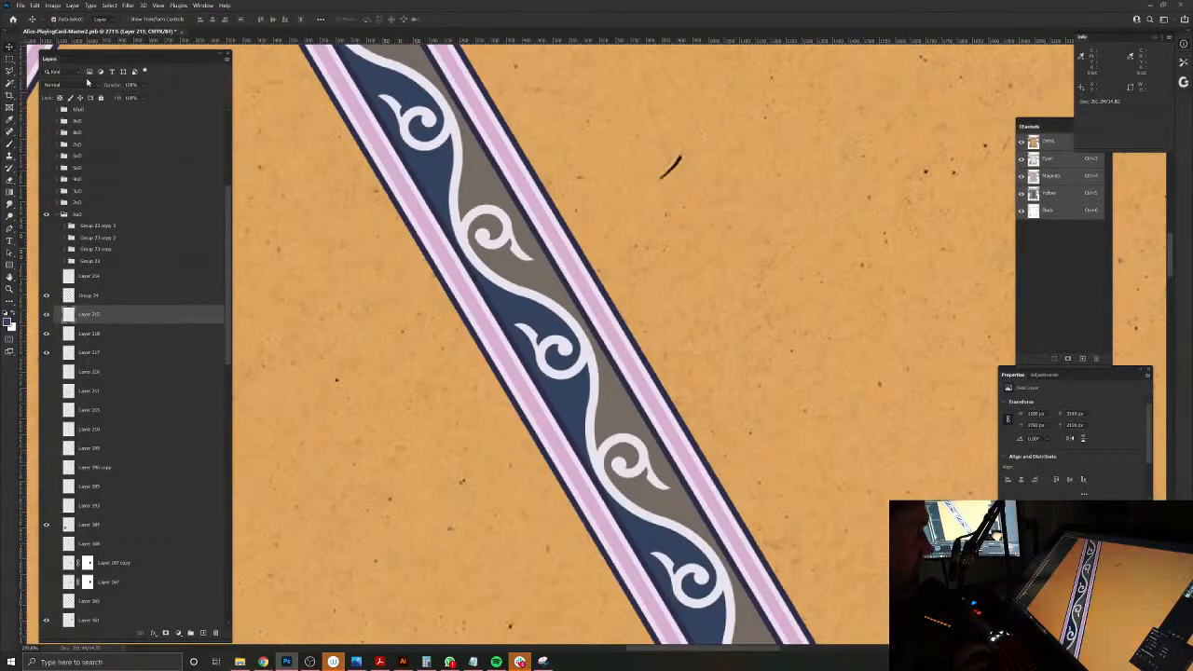
left_click(47, 315)
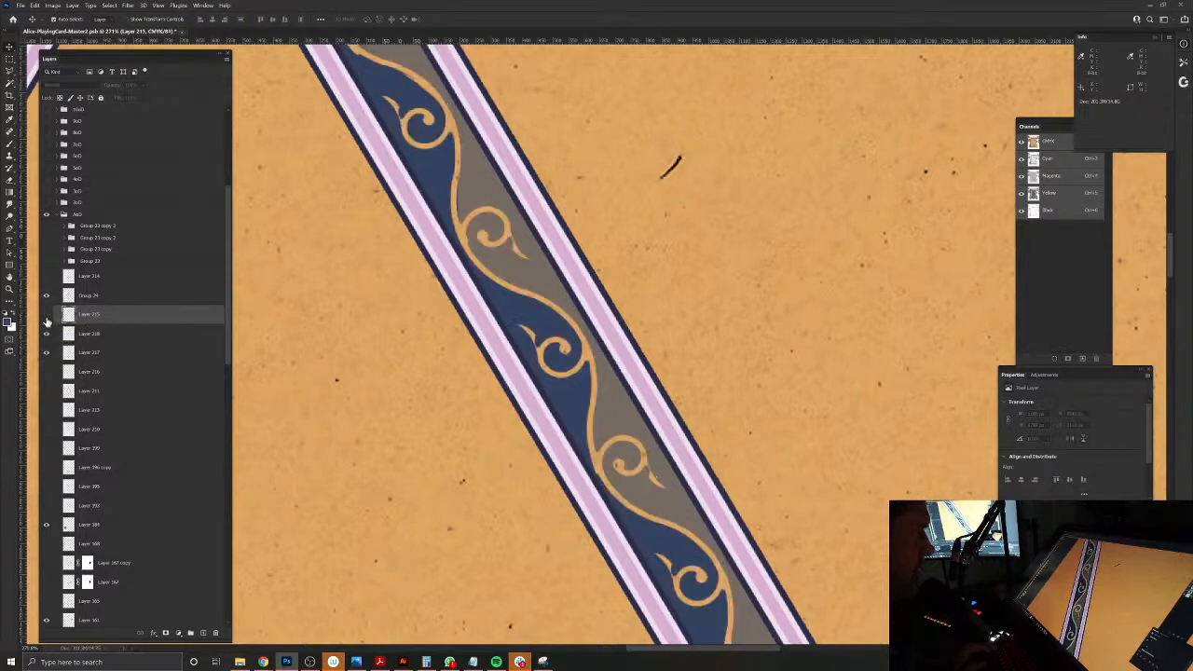
left_click(47, 314)
Step: Add an outside Stroke layer style of 4 px in dark navy to the pale scroll layer
left_click(79, 7)
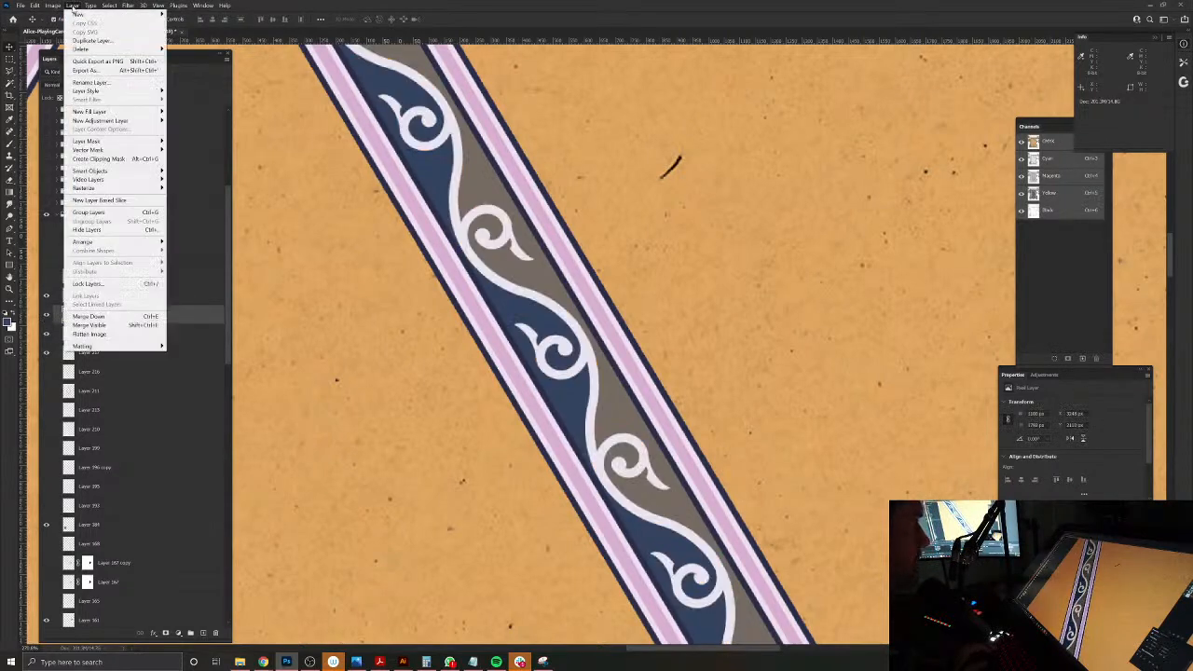
mouse_move(103, 90)
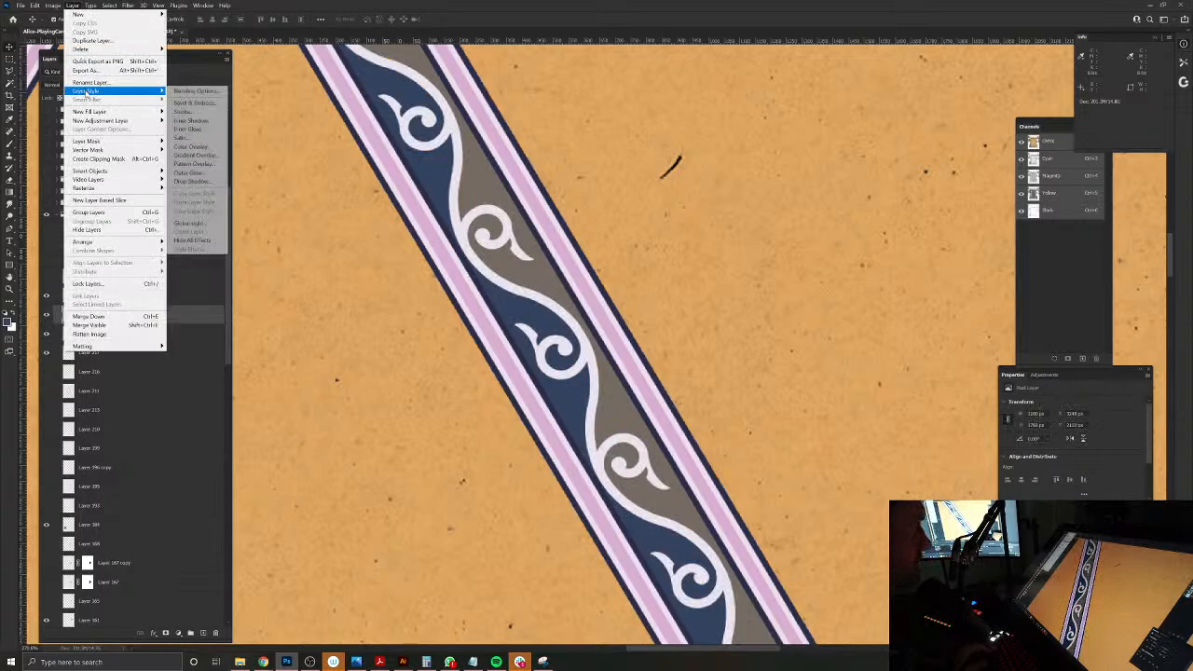
left_click(182, 111)
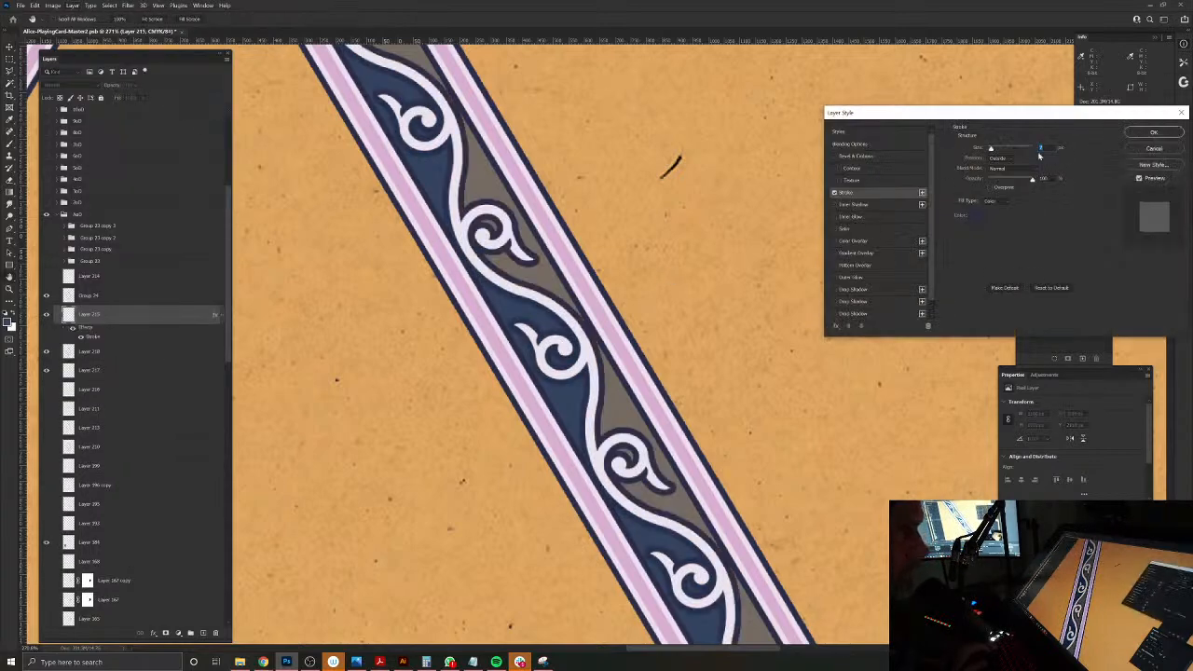
type("2")
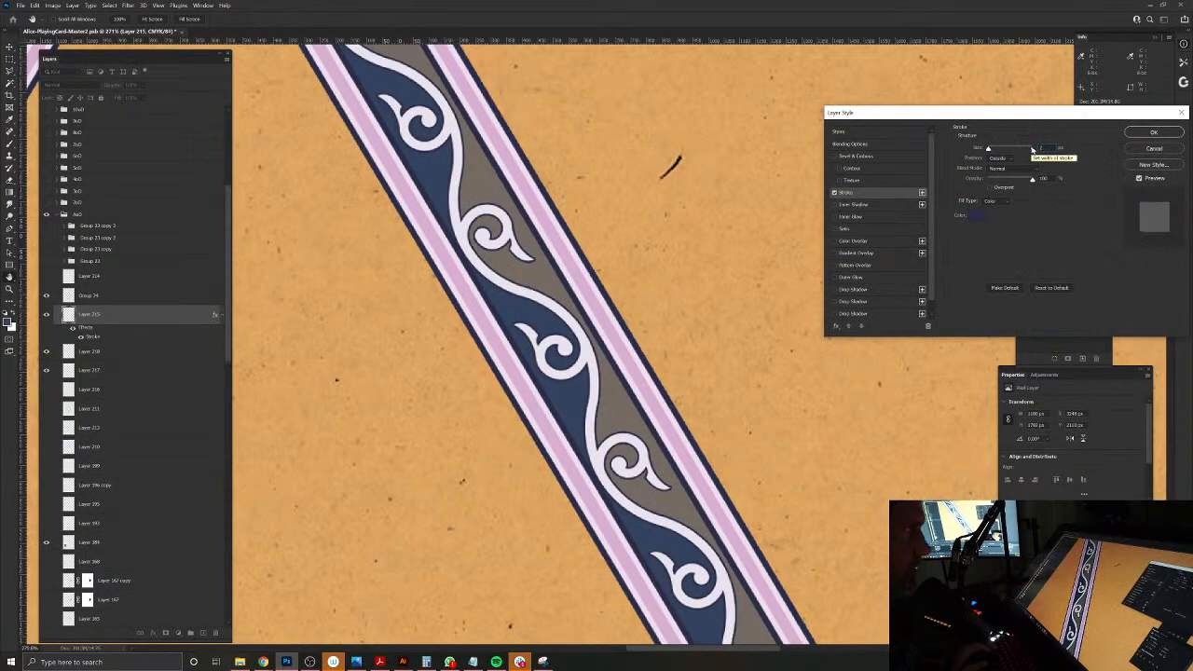
type("4")
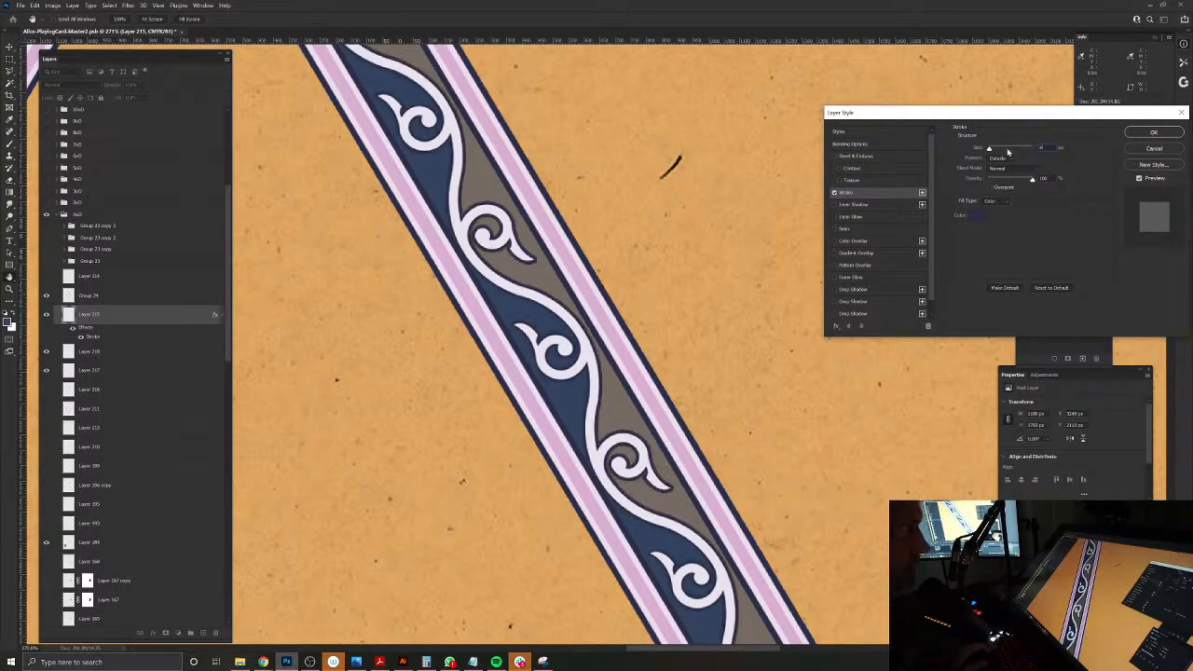
left_click(1150, 135)
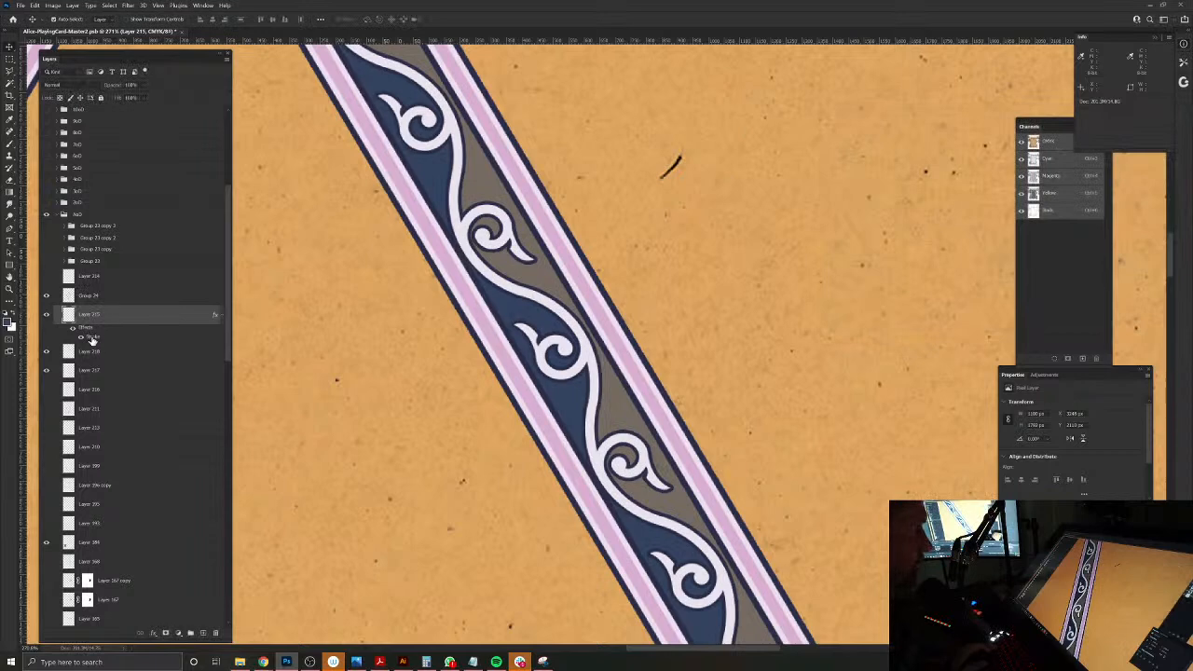
Step: Recolour the pale scroll's outside stroke with a dark grey-brown based on a colour sampled from the band, and apply the layer style
left_click(977, 216)
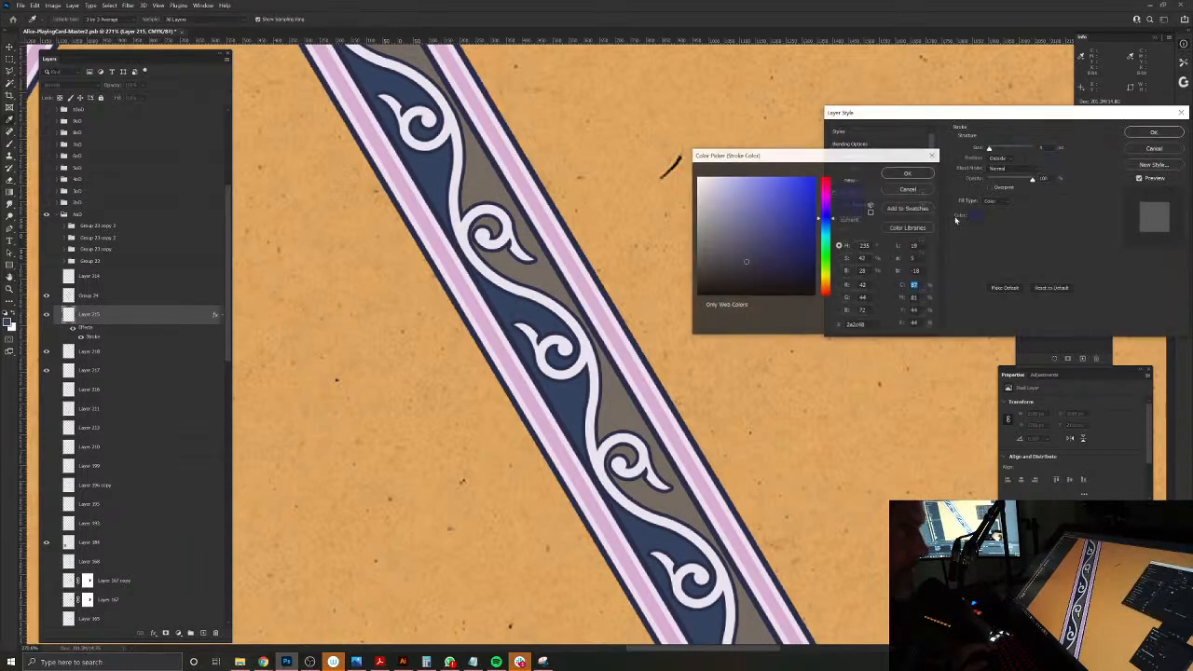
left_click(541, 263)
left_click(718, 254)
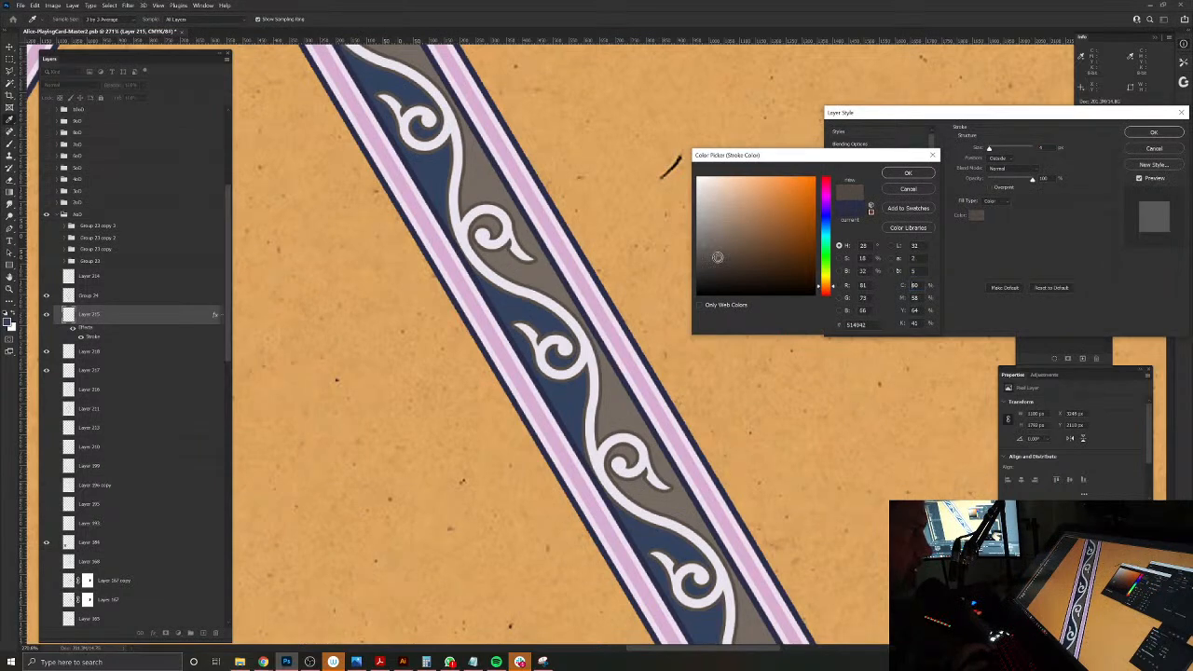
left_click_drag(718, 253, 717, 252)
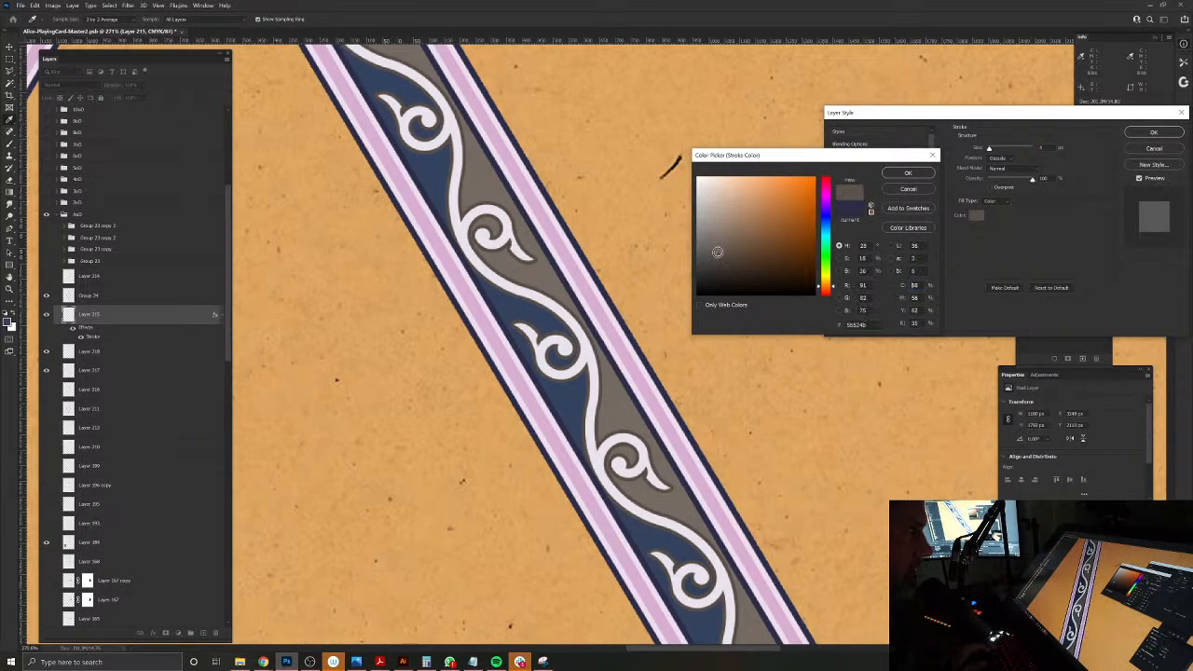
left_click(902, 172)
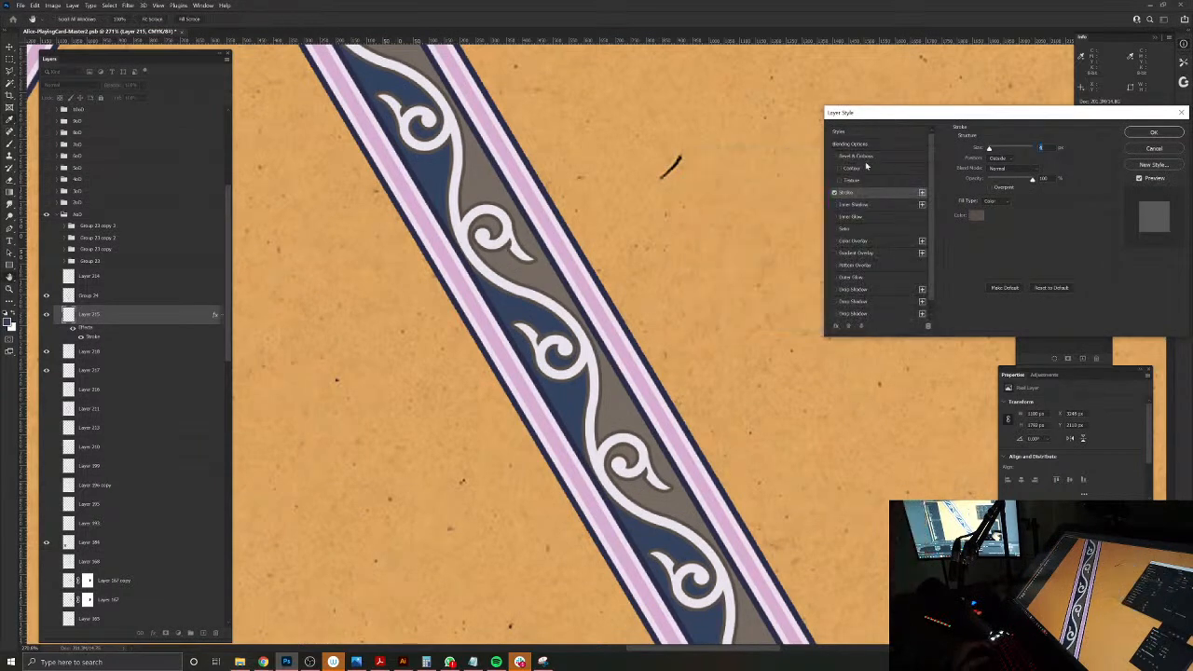
left_click(725, 335, "alt")
left_click(632, 247)
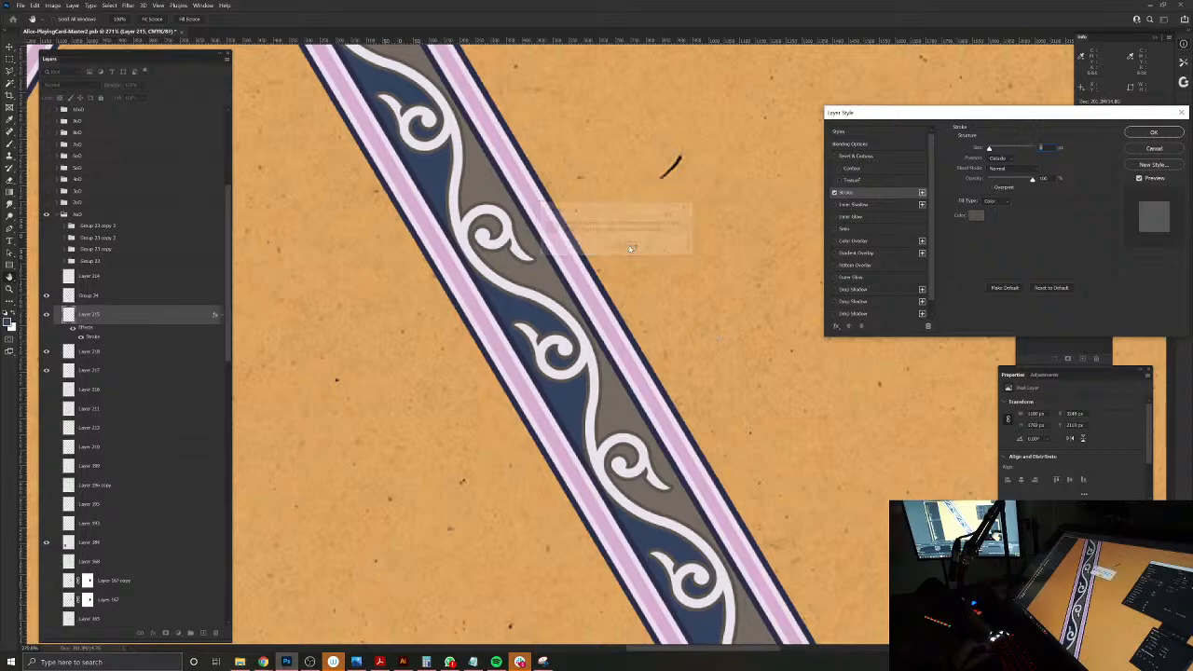
left_click(647, 361, "alt")
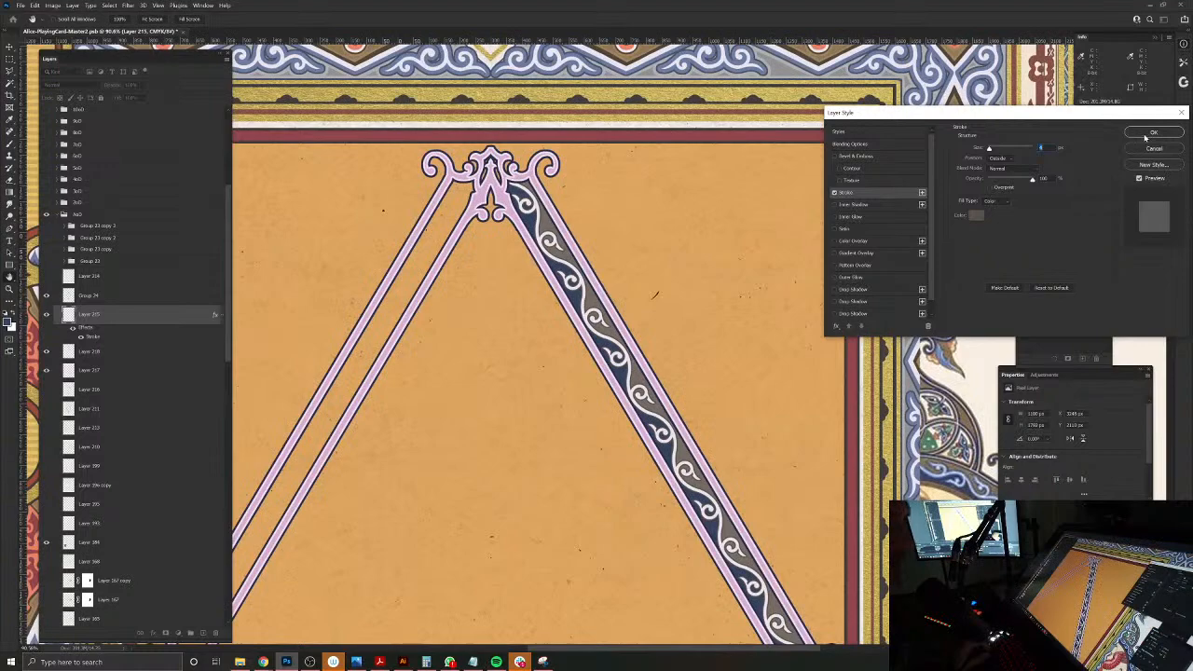
left_click(1153, 133)
left_click_drag(722, 386, 643, 288)
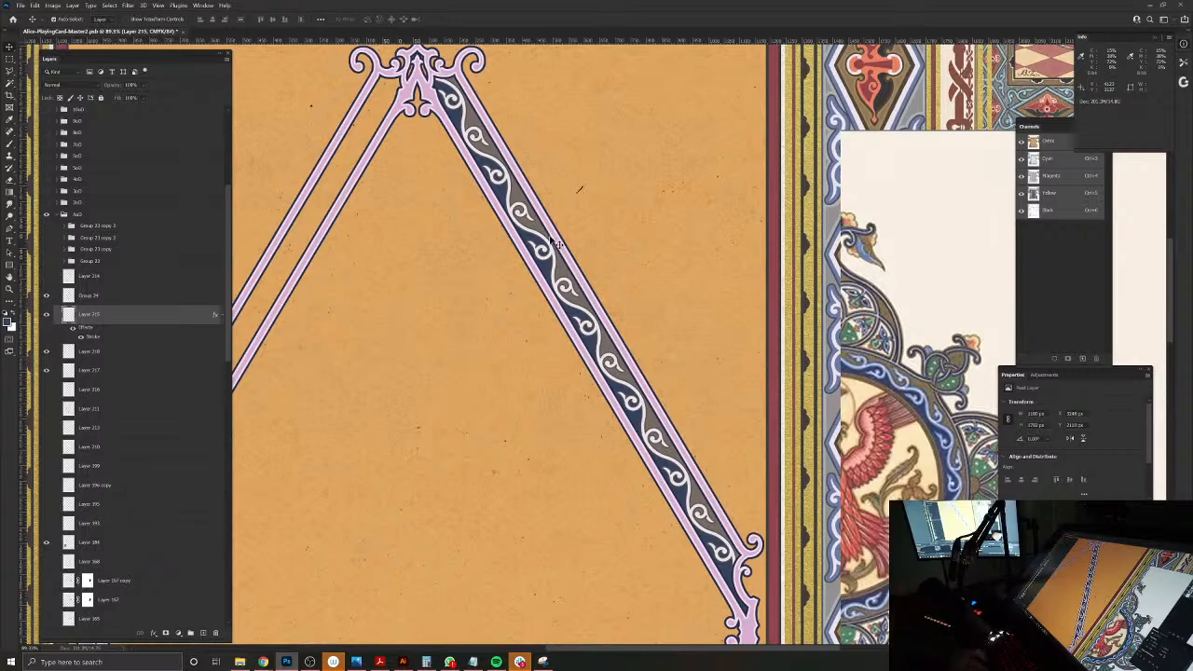
left_click_drag(509, 207, 589, 282)
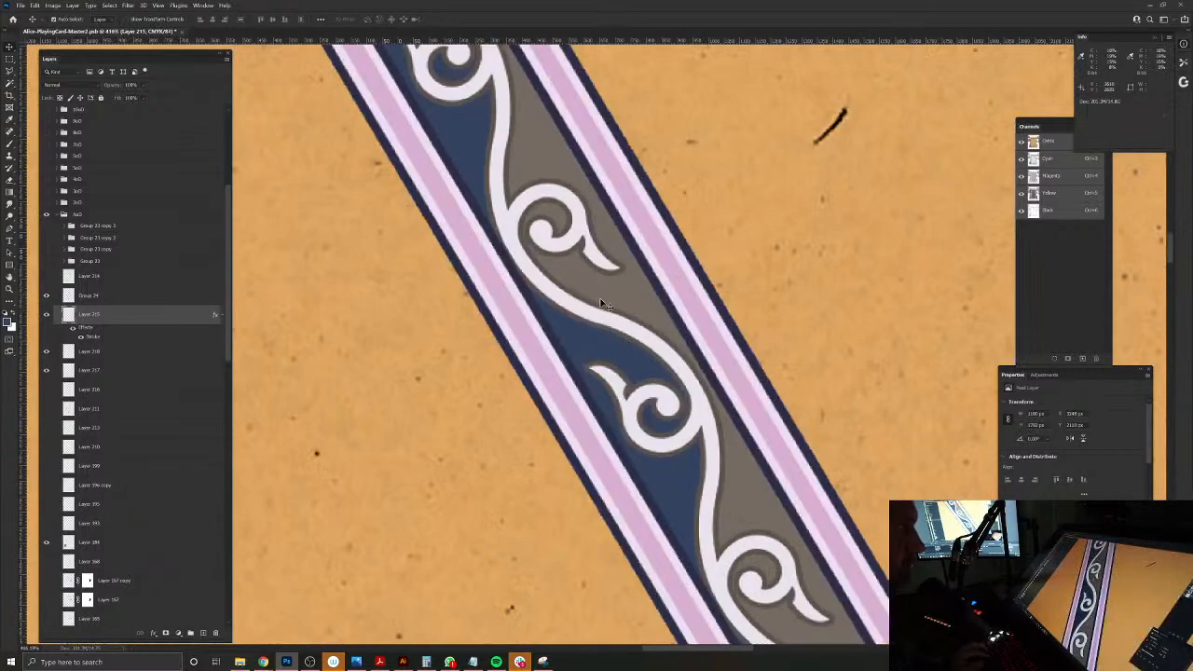
left_click_drag(622, 411, 570, 386)
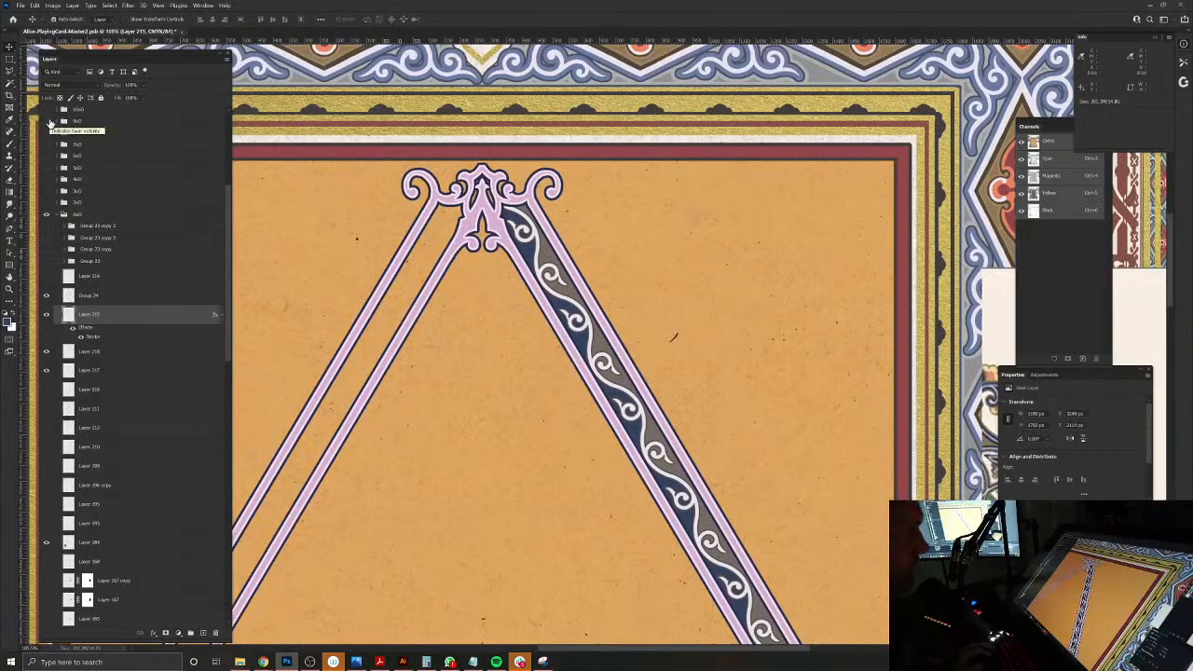
Step: Load the grey-brown and dark blue fills as one combined selection and add a new layer above them in Overlay blend mode
left_click(67, 371)
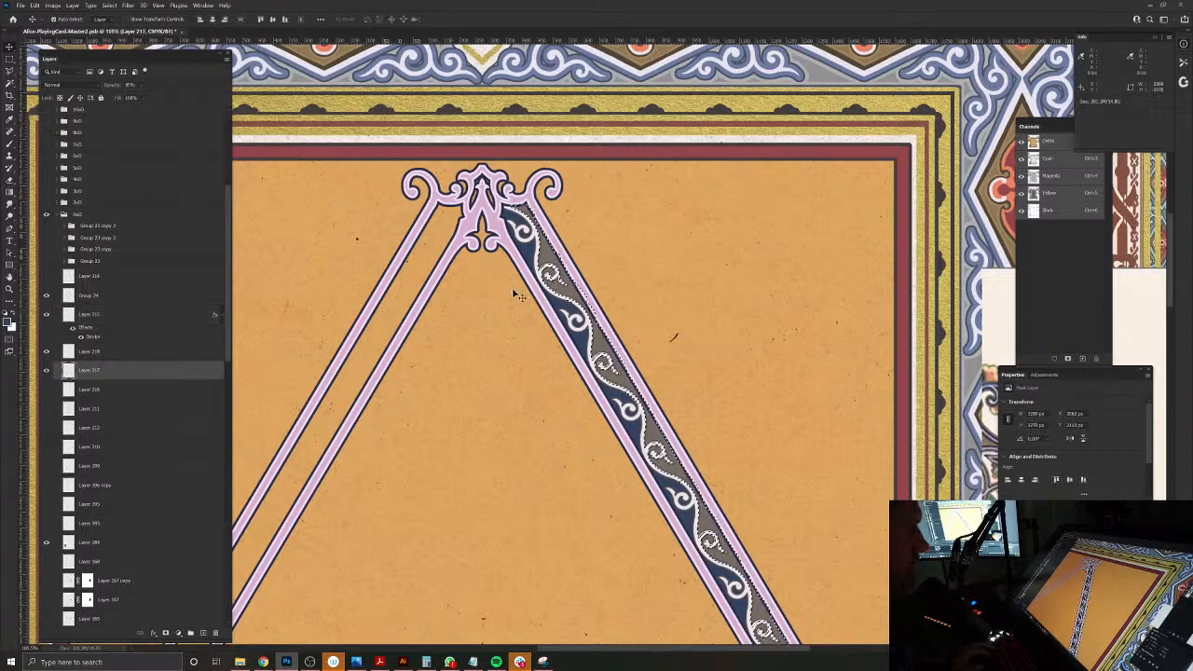
left_click(534, 261)
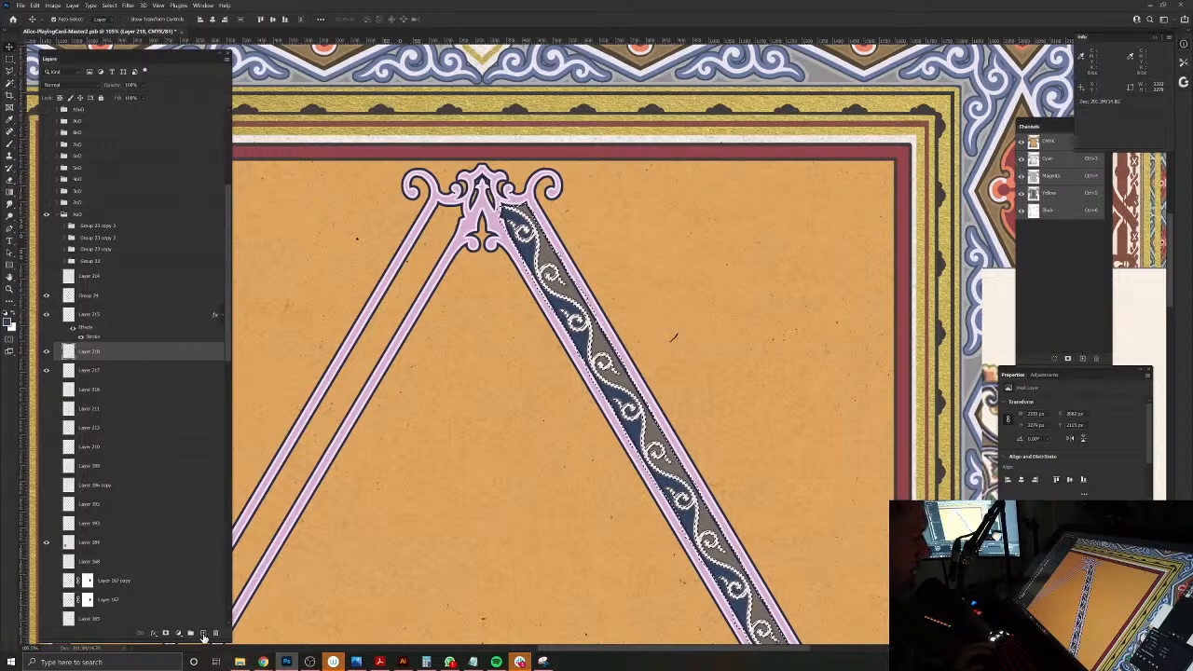
left_click(203, 633)
left_click(64, 87)
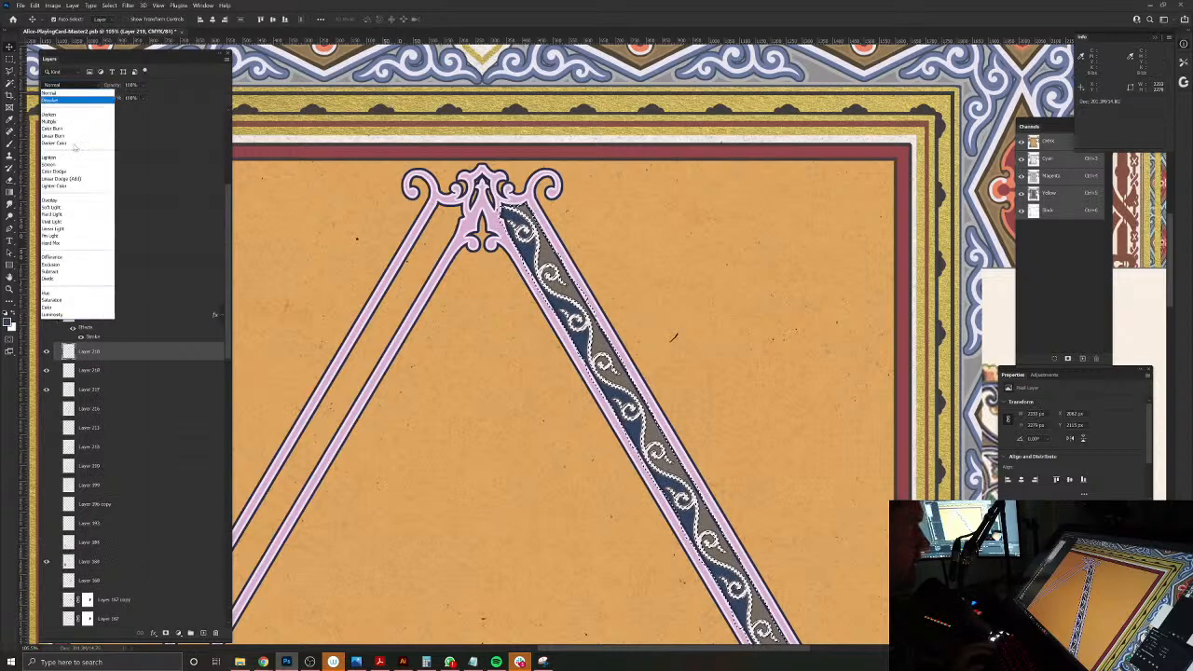
left_click(65, 198)
Step: Choose a horizontal-line halftone brush from the TGTS brush set, with white as the paint colour
key("b")
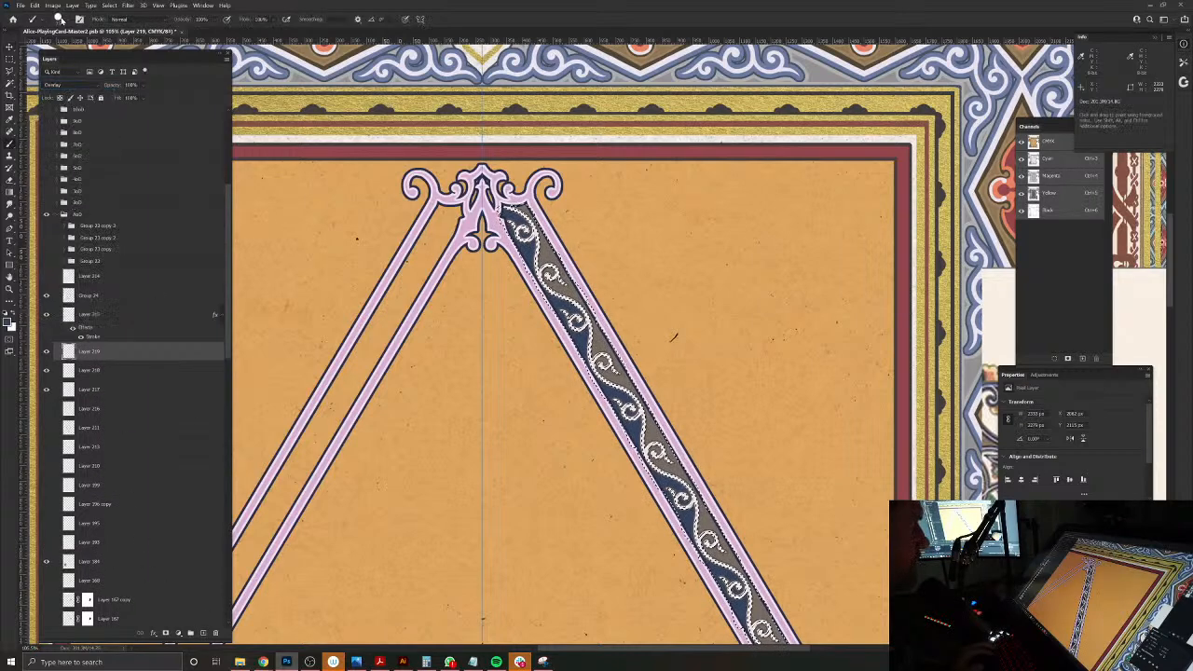
left_click(58, 18)
left_click(19, 213)
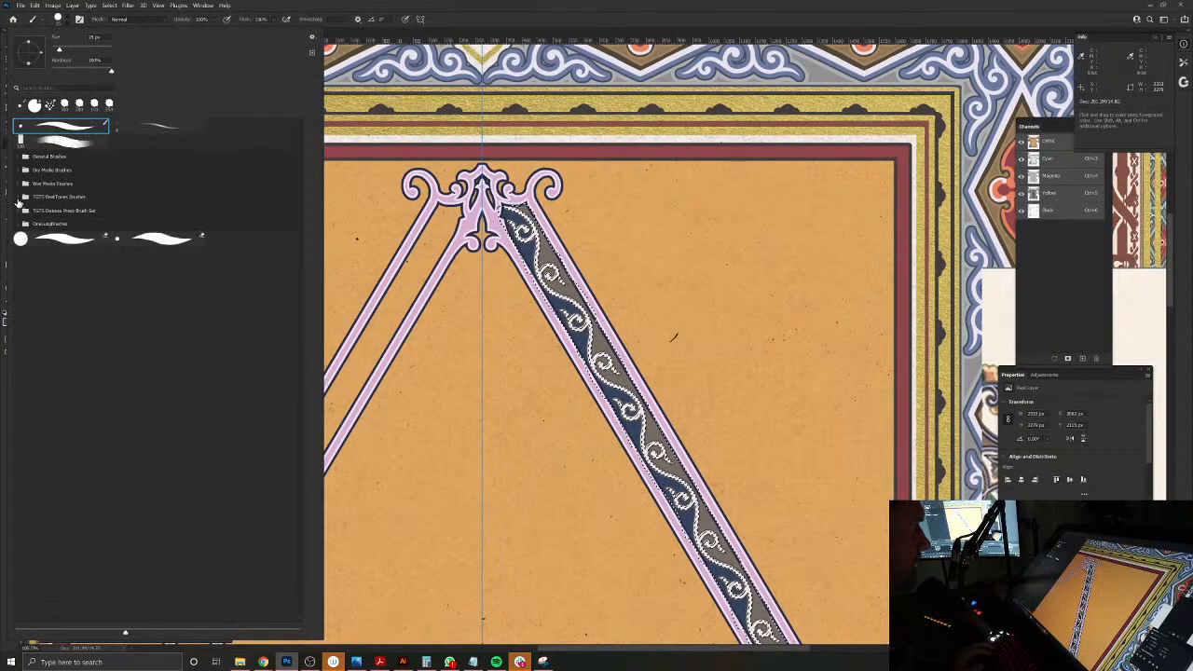
left_click(21, 197)
scroll(281, 203, "down", 1)
left_click_drag(299, 195, 317, 438)
double_click(180, 392)
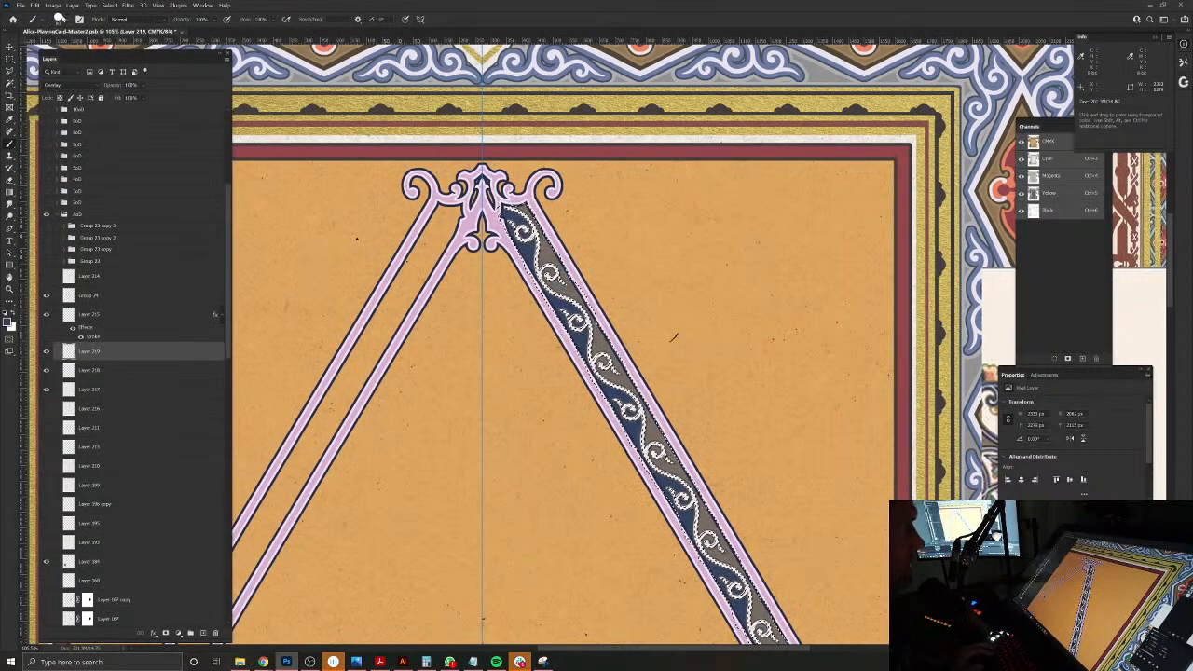
left_click(58, 20)
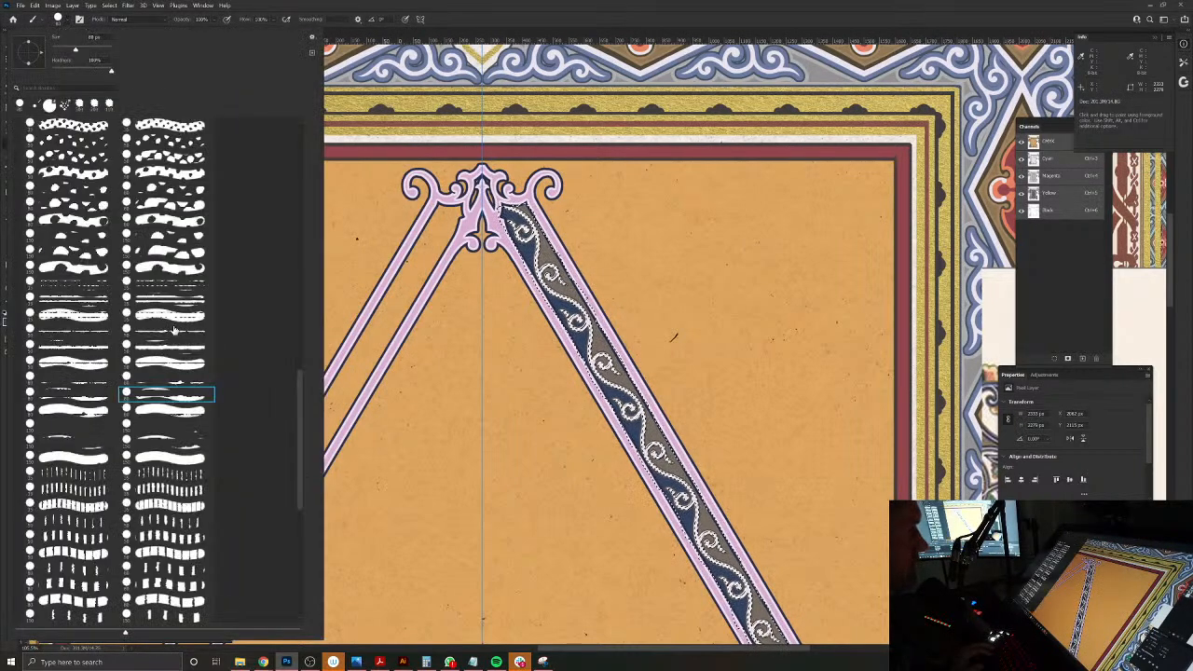
double_click(168, 301)
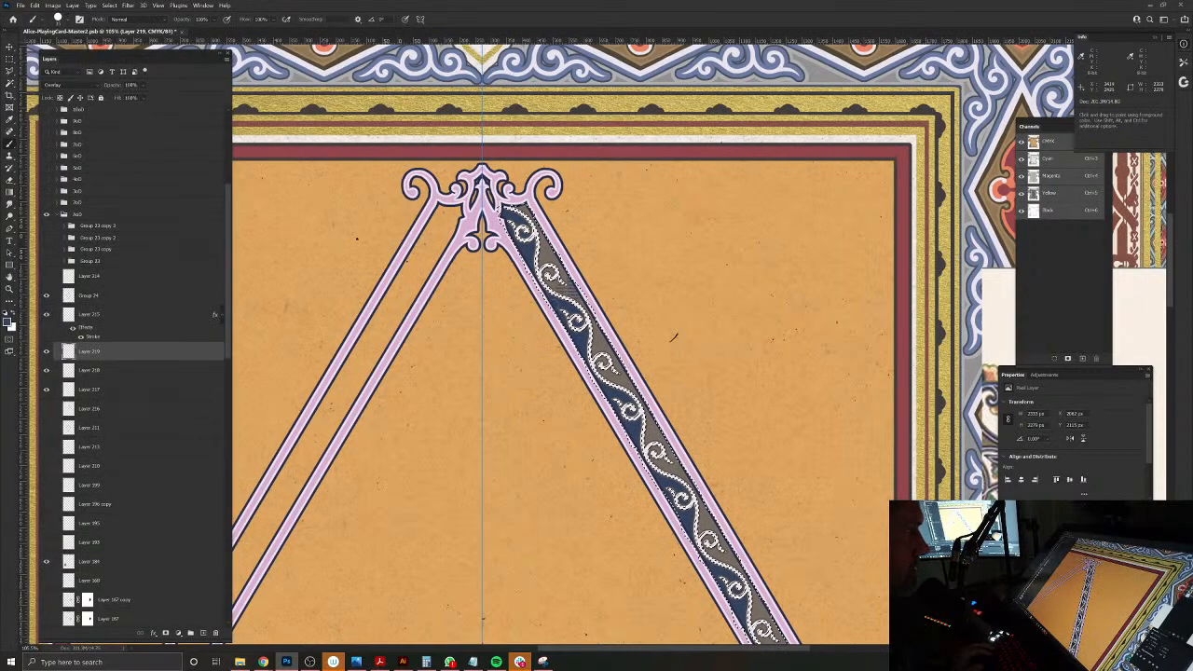
left_click(58, 20)
double_click(165, 349)
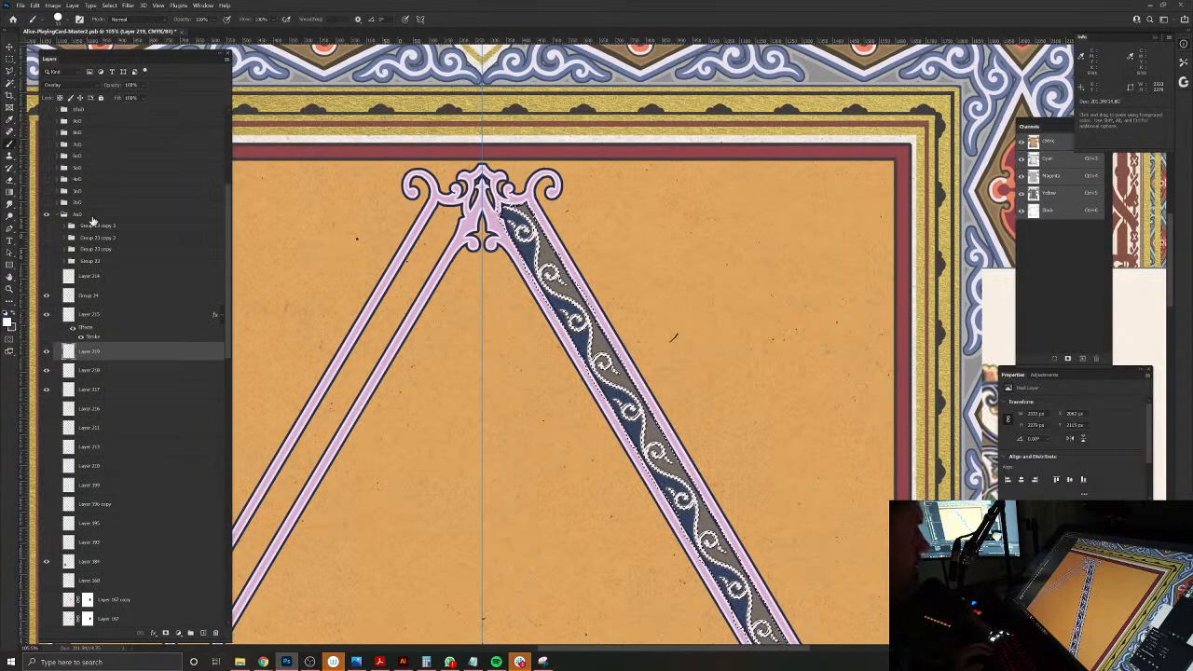
Step: Brush the first white line texture across the upper part of the band and lower the overlay layer's opacity to about 30%
left_click_drag(555, 289, 620, 289)
left_click_drag(112, 89, 81, 89)
key("ctrl+d")
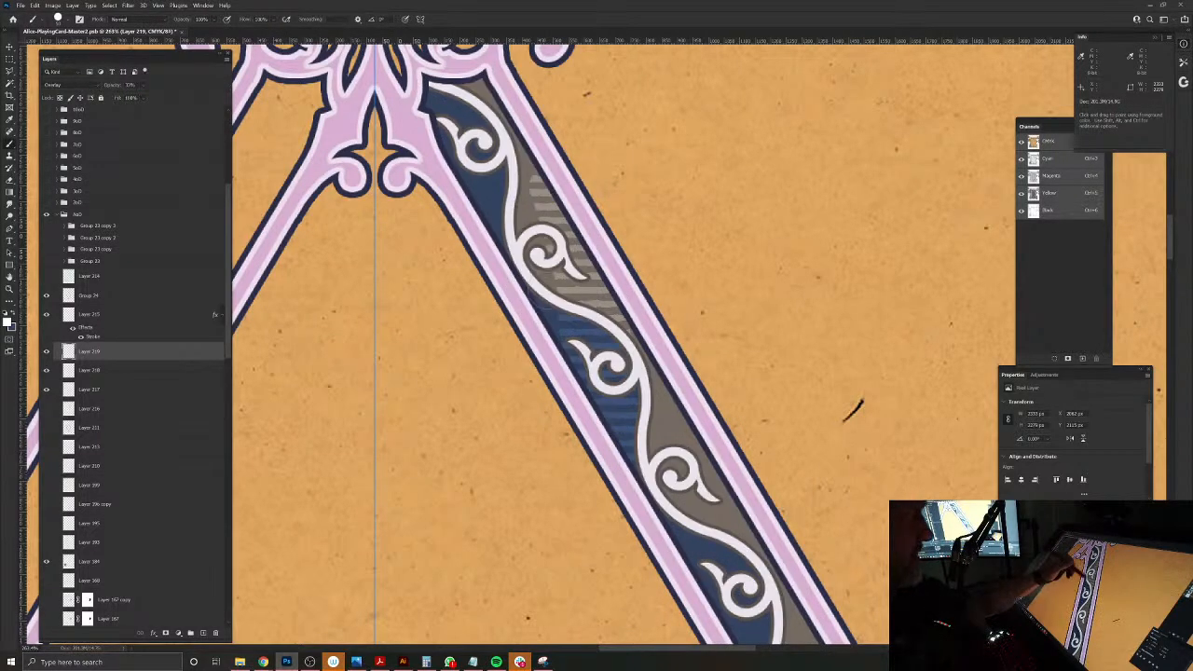
Step: Paint the white horizontal-line texture over all blue and grey-brown sections of the band, from the apex down to the lower corner
left_click_drag(463, 193, 499, 193)
left_click_drag(429, 95, 474, 111)
left_click_drag(518, 207, 535, 207)
left_click_drag(465, 81, 491, 81)
left_click_drag(652, 415, 686, 416)
left_click_drag(651, 428, 691, 429)
left_click_drag(708, 513, 742, 512)
mouse_move(716, 527)
left_mouse_down()
mouse_move(749, 526)
mouse_move(712, 512)
left_mouse_up()
mouse_move(695, 555)
left_mouse_down()
mouse_move(727, 555)
mouse_move(605, 462)
mouse_move(478, 282)
left_mouse_up()
left_click_drag(544, 345, 565, 344)
left_click_drag(610, 451, 634, 451)
left_click_drag(540, 312, 566, 312)
left_click_drag(637, 466, 670, 466)
left_click_drag(598, 340, 625, 340)
left_click_drag(660, 437, 682, 437)
left_click_drag(716, 534, 747, 534)
left_click_drag(713, 563, 747, 563)
left_click_drag(667, 535, 699, 535)
left_click_drag(671, 548, 699, 548)
left_click_drag(627, 555, 445, 260)
left_click_drag(568, 355, 601, 355)
left_click_drag(614, 466, 644, 466)
left_click_drag(537, 286, 574, 286)
left_click_drag(600, 355, 623, 355)
left_click_drag(667, 466, 684, 466)
left_click_drag(712, 535, 740, 536)
left_click_drag(710, 578, 746, 577)
left_click_drag(665, 508, 688, 508)
mouse_move(686, 561)
left_mouse_down()
mouse_move(708, 561)
mouse_move(615, 499)
mouse_move(473, 269)
left_mouse_up()
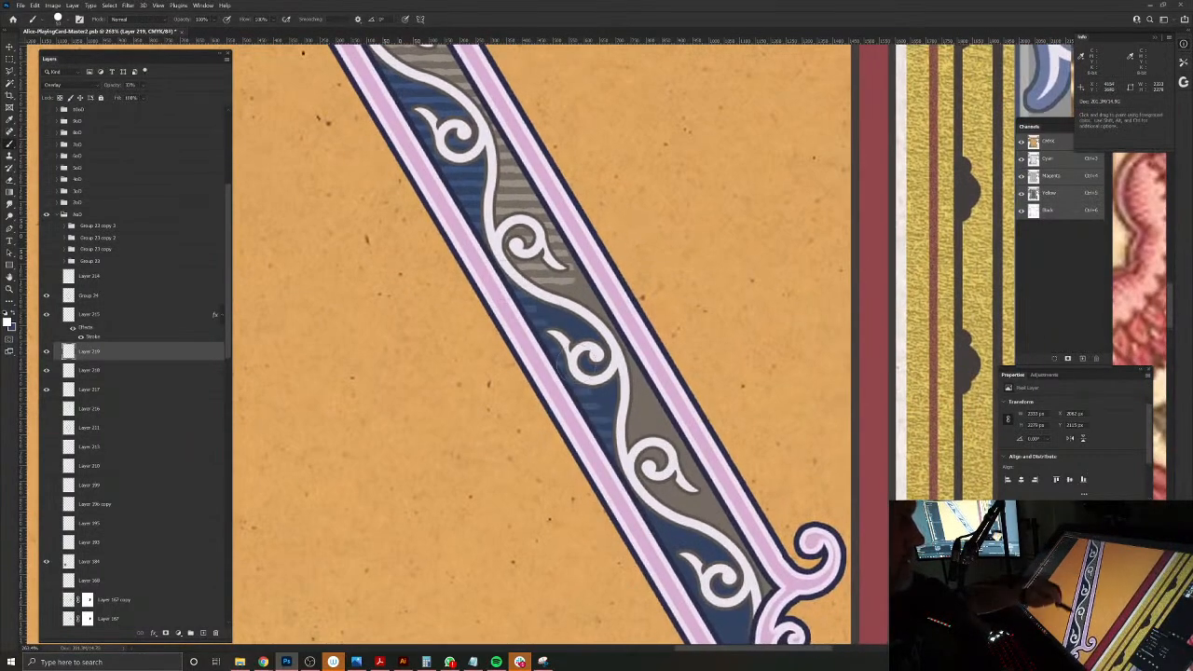
left_click_drag(689, 504, 718, 504)
left_click_drag(695, 516, 727, 516)
left_click_drag(657, 531, 695, 531)
left_click_drag(665, 546, 699, 546)
left_click_drag(656, 589, 545, 387)
mouse_move(602, 344)
left_mouse_down()
mouse_move(615, 386)
mouse_move(596, 399)
left_mouse_up()
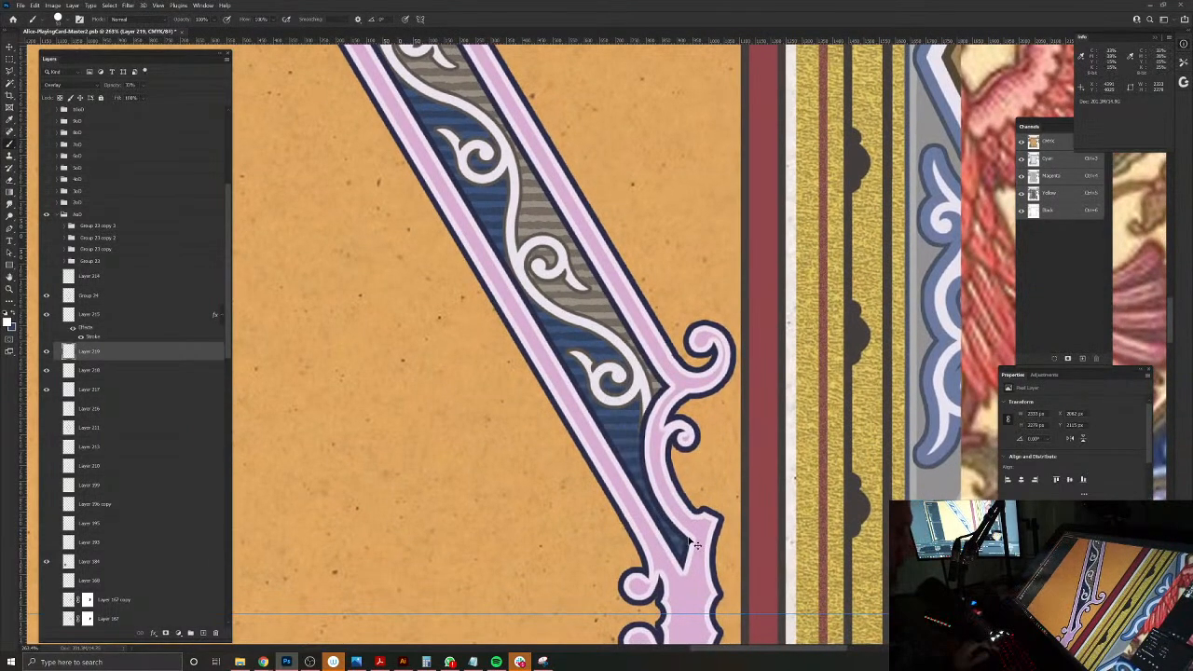
Step: Group the scroll, overlay, blue and grey-brown layers of the band, and toggle the group's visibility to check its contents
left_click_drag(646, 433, 687, 434)
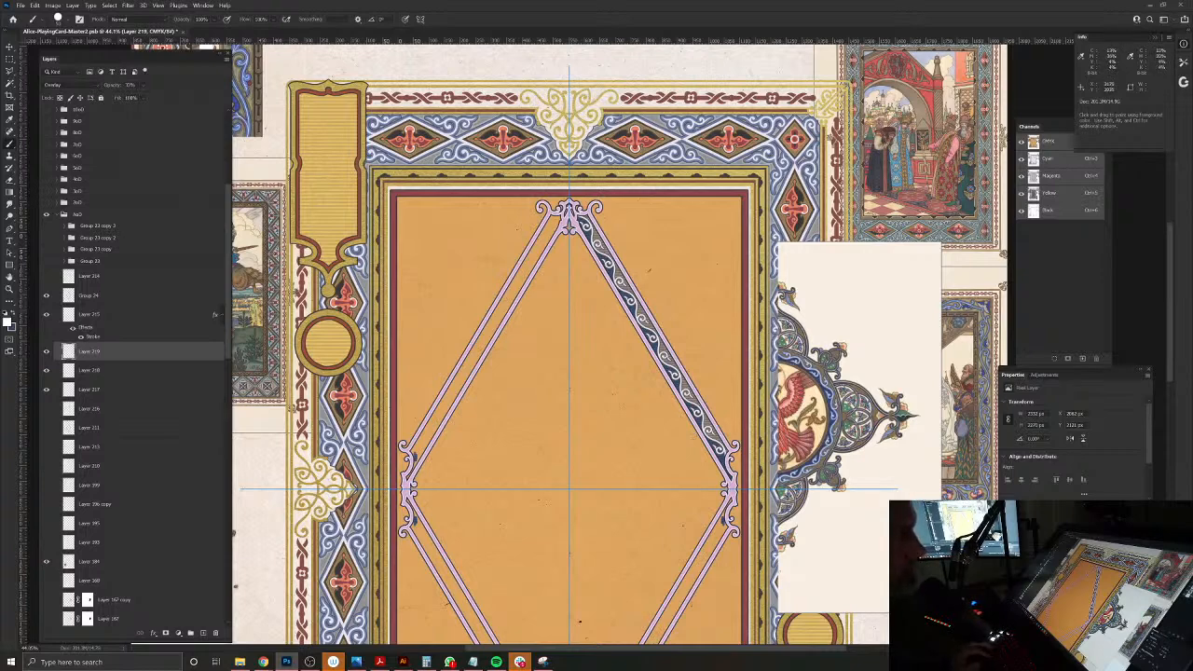
left_click_drag(629, 343, 622, 305)
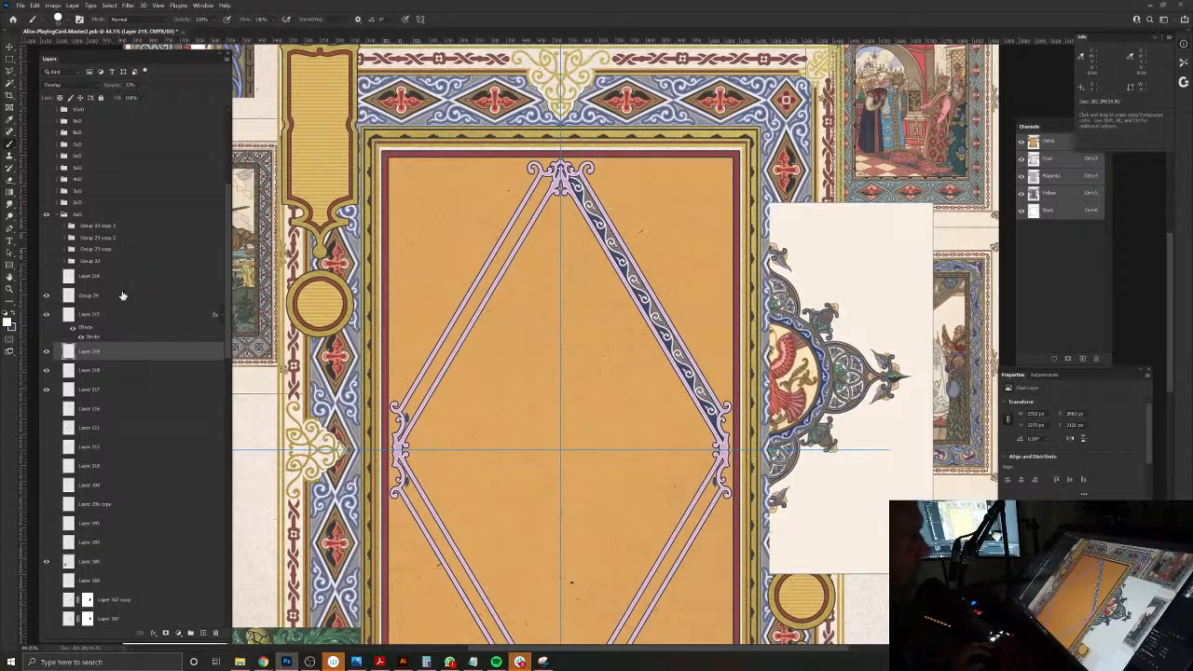
left_click(89, 391)
left_click(97, 298, "shift")
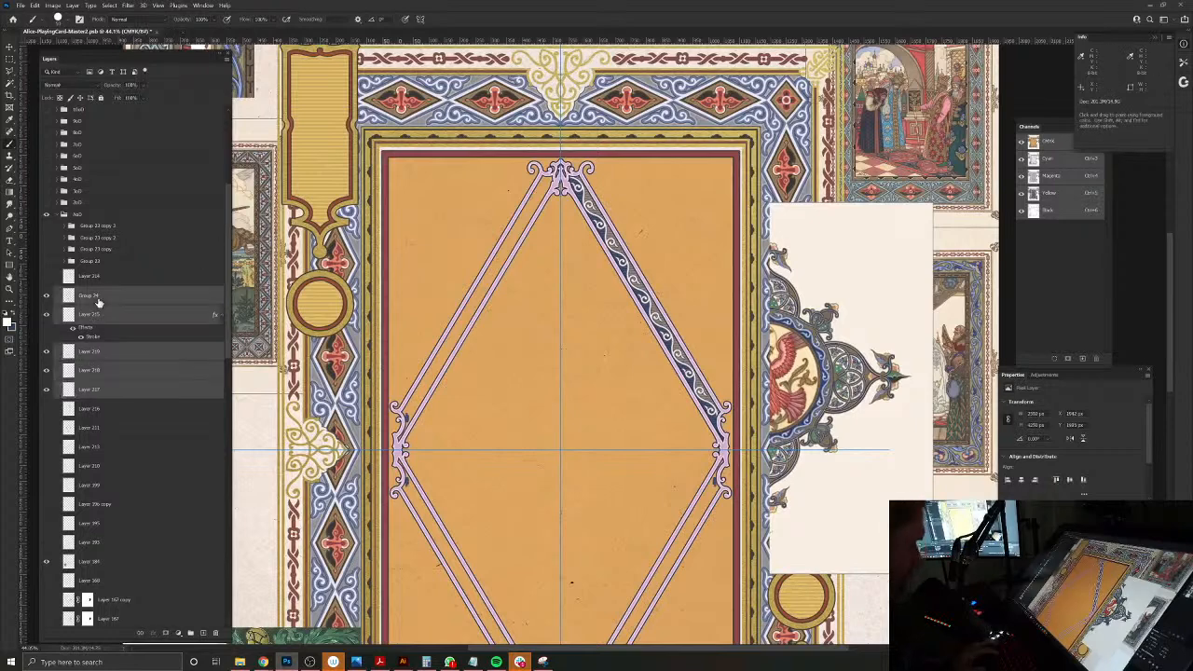
key("ctrl+g")
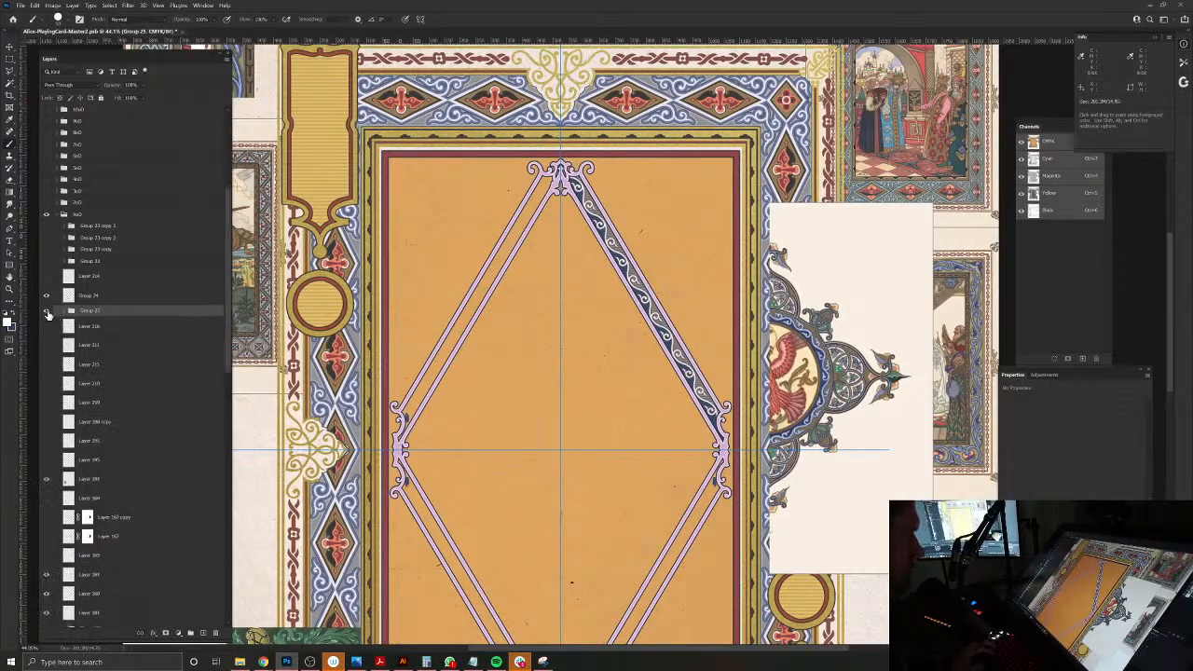
left_click(47, 314)
left_click(47, 314)
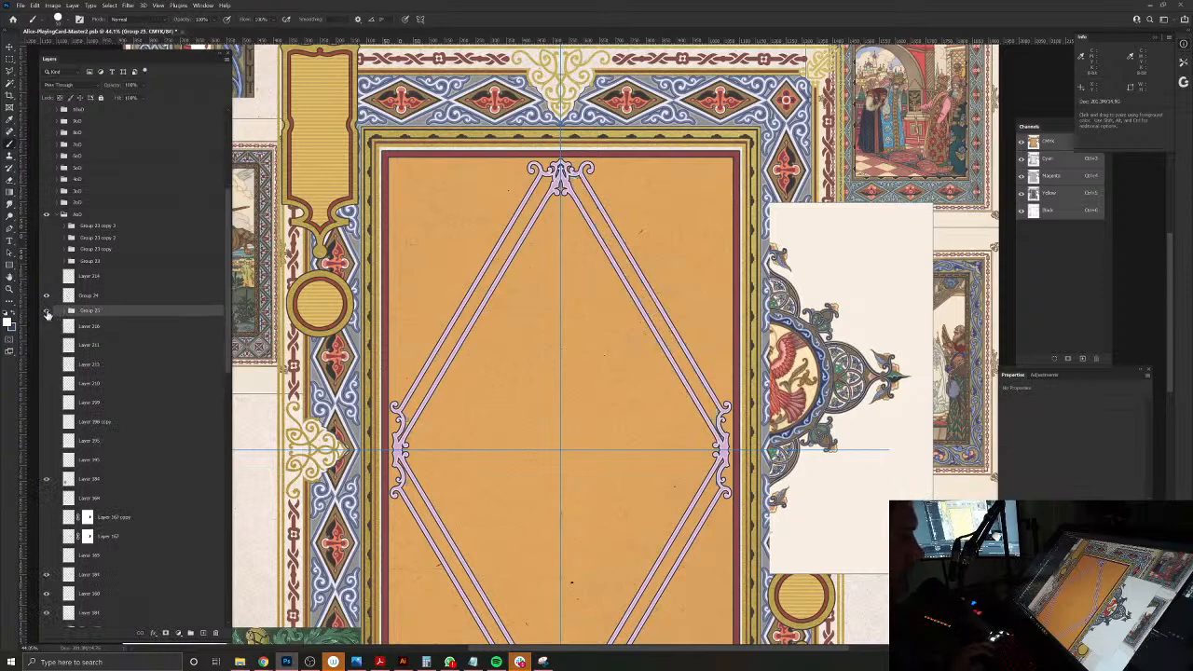
Step: Merge the band group into a single layer and clear the stray paint around the diamond's left corner using a rectangular selection
key("m")
key("ctrl+semicolon")
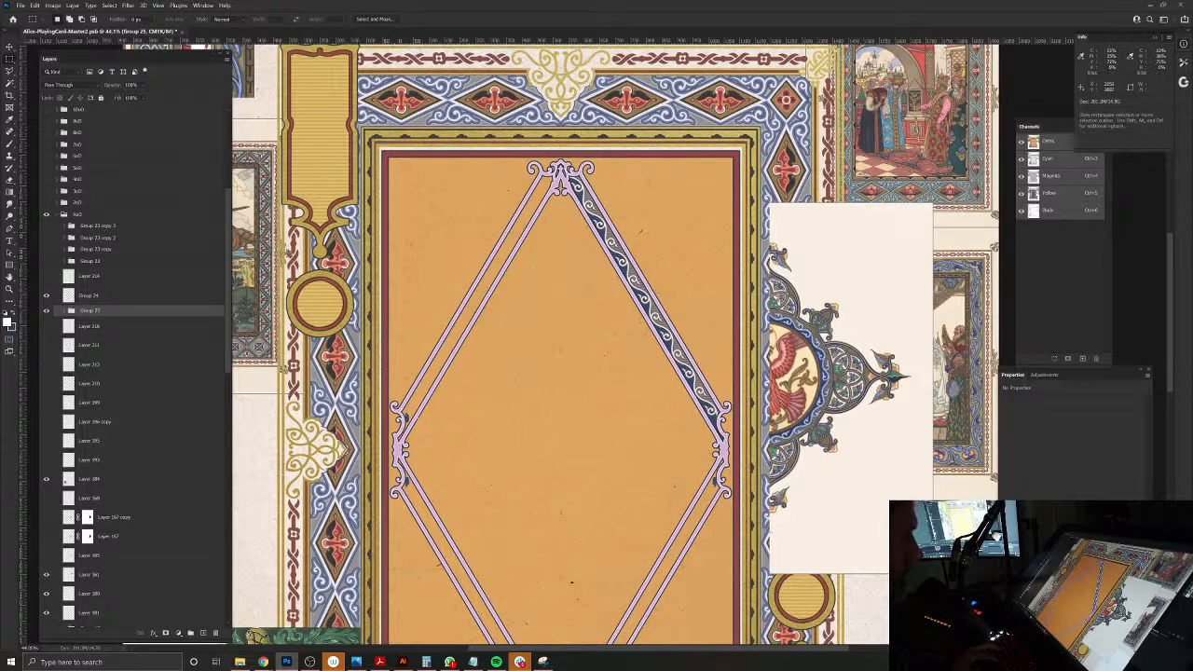
left_click_drag(391, 391, 435, 506)
key("Delete")
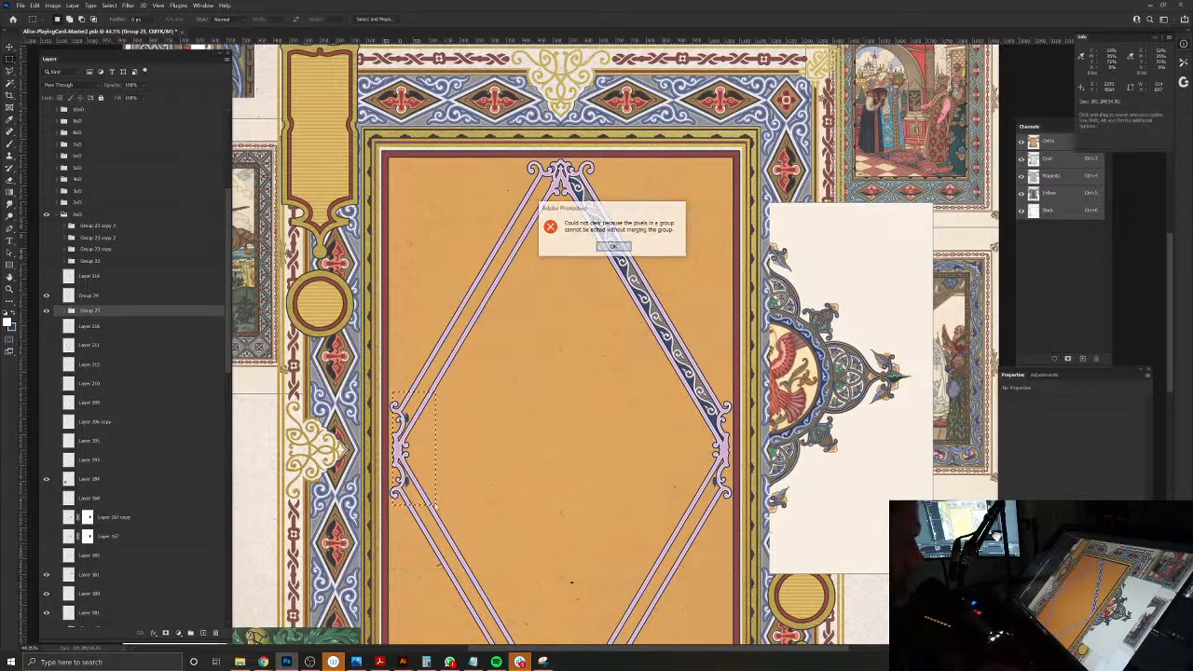
left_click(613, 246)
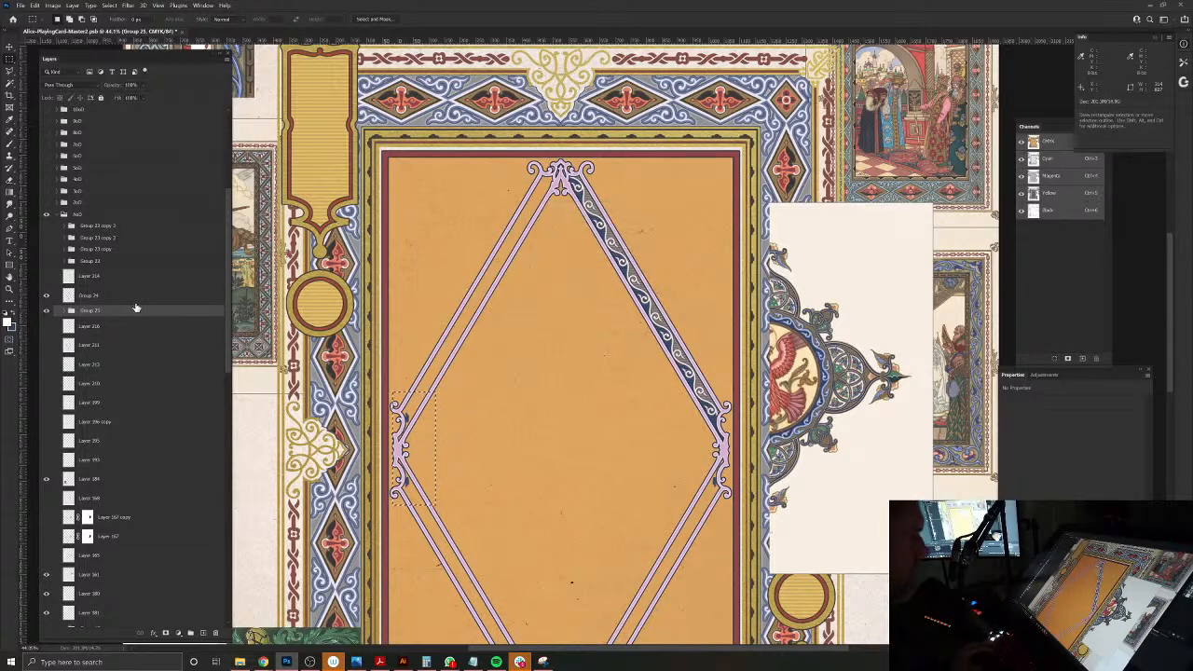
key("ctrl+e")
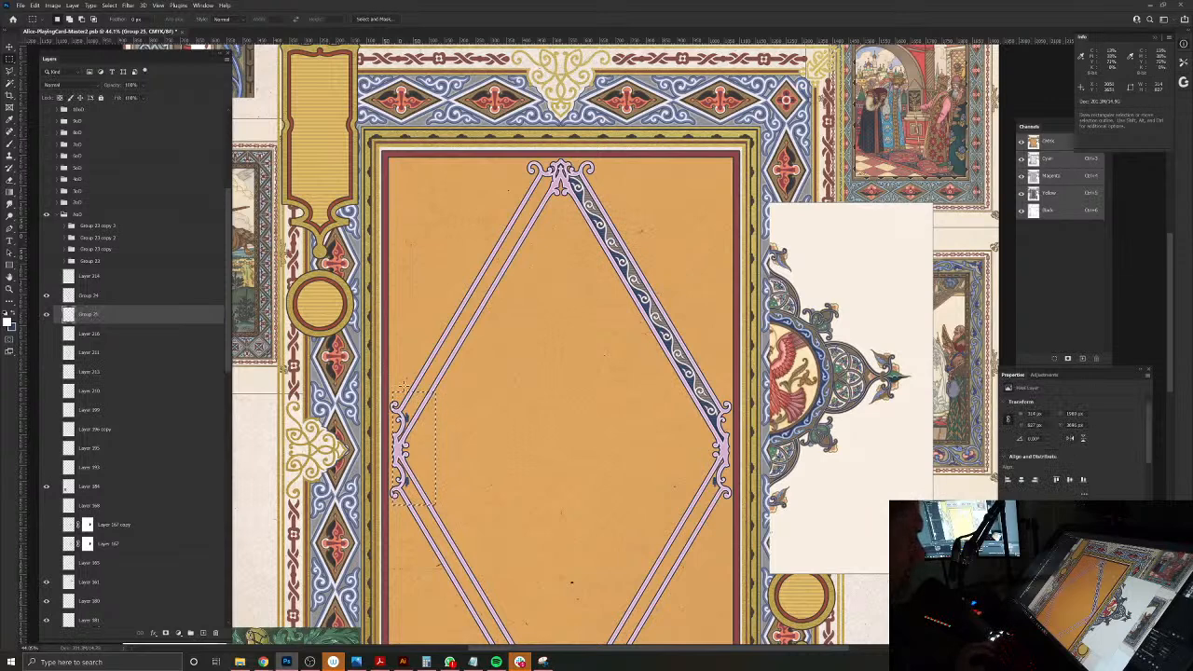
key("e")
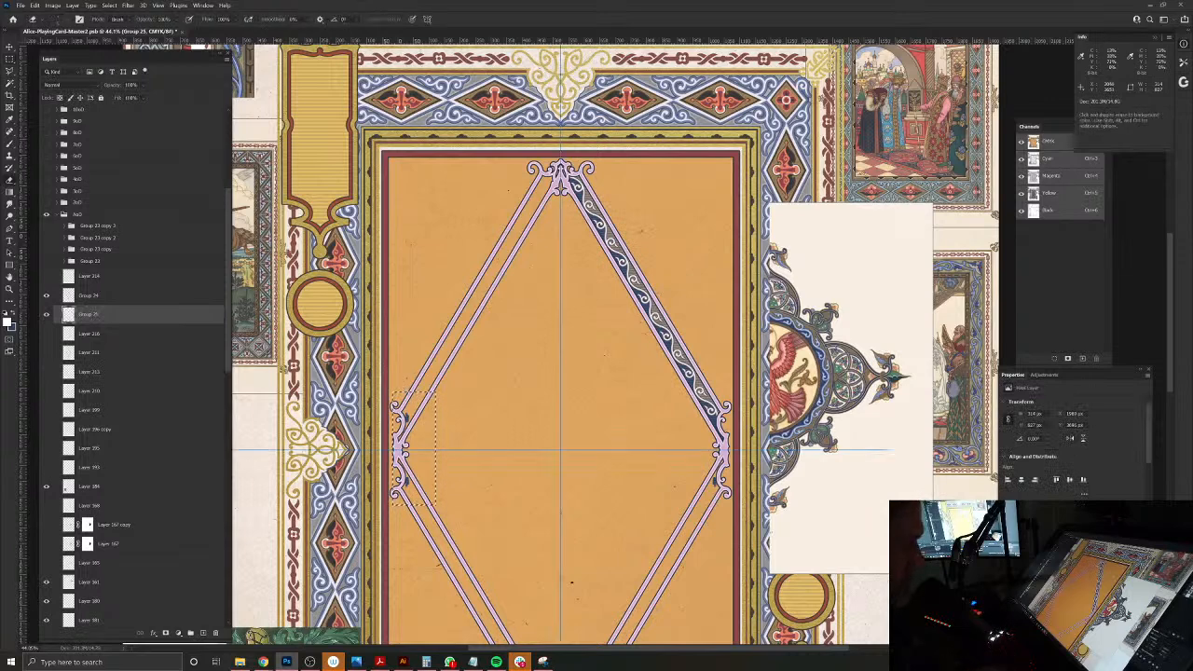
key("ctrl+d")
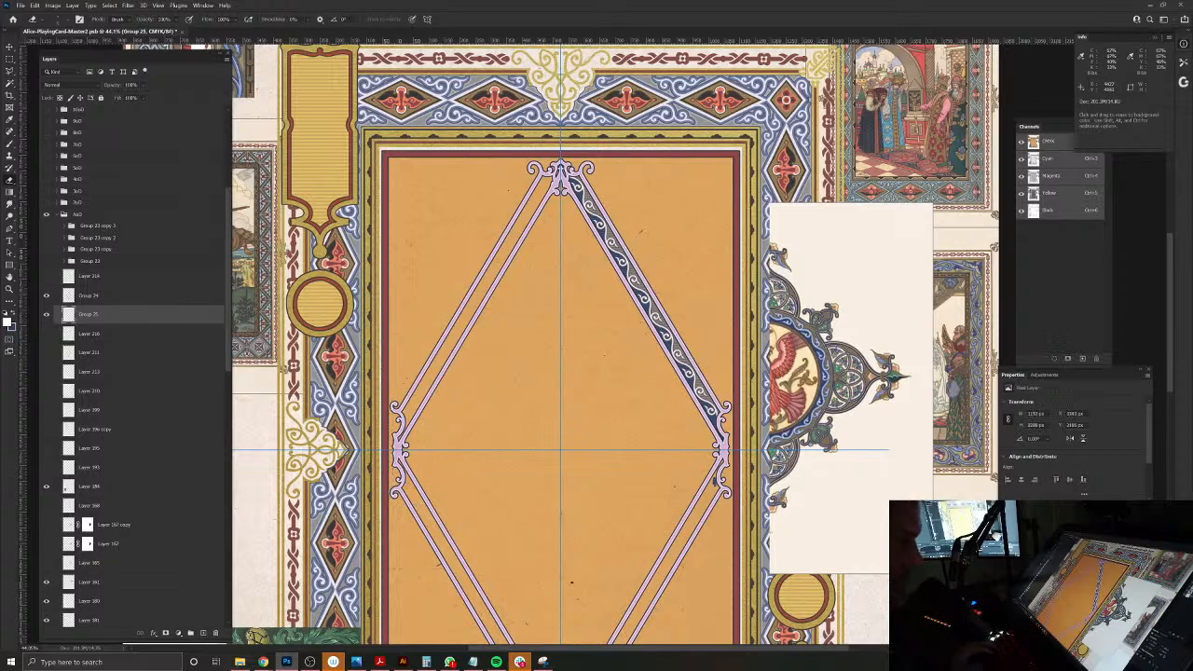
Step: Turn off paint symmetry and clear the stray paint just below the diamond's right corner using a rectangular selection
left_click(426, 20)
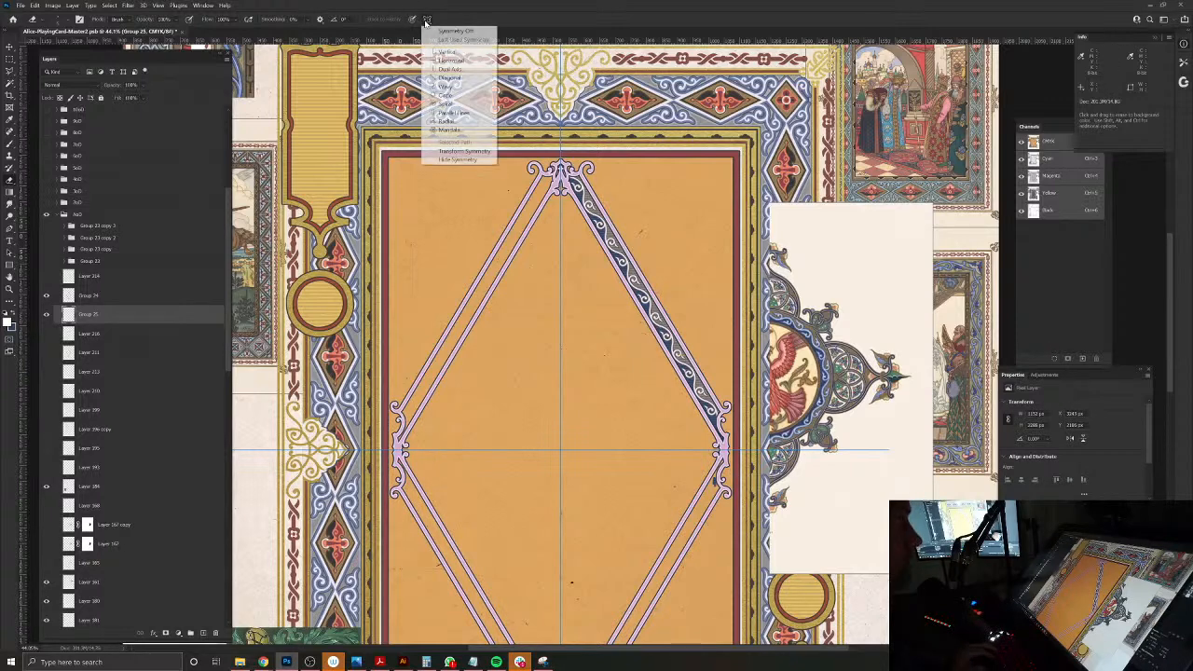
left_click(434, 30)
key("m")
left_click_drag(696, 509, 729, 471)
key("ctrl+d")
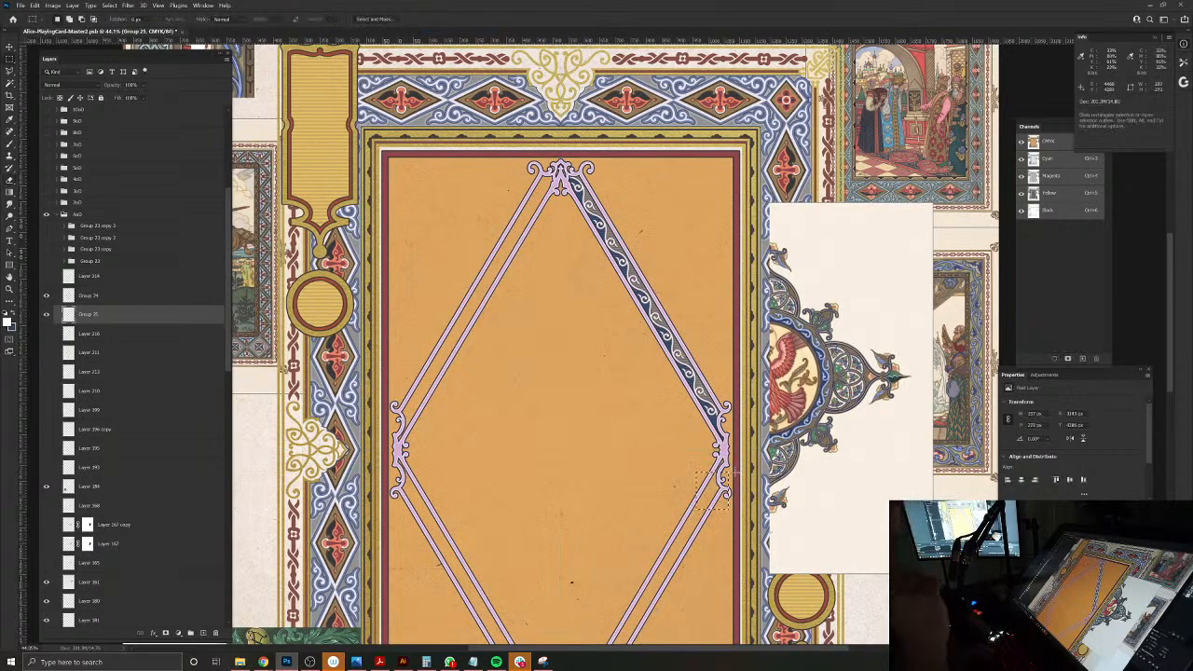
Step: Preview other blend modes such as Linear Light on the merged band layer, and return it to Normal
left_click_drag(624, 241, 689, 238)
left_click(63, 86)
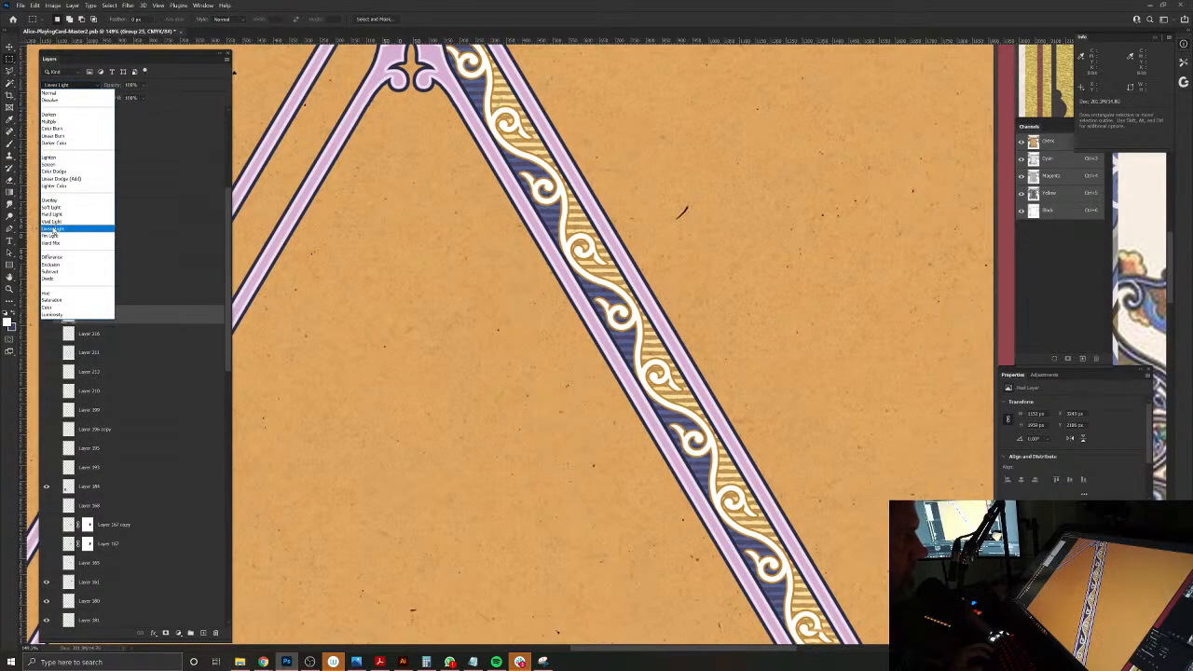
left_click(48, 91)
left_click_drag(871, 411, 772, 351)
key("v")
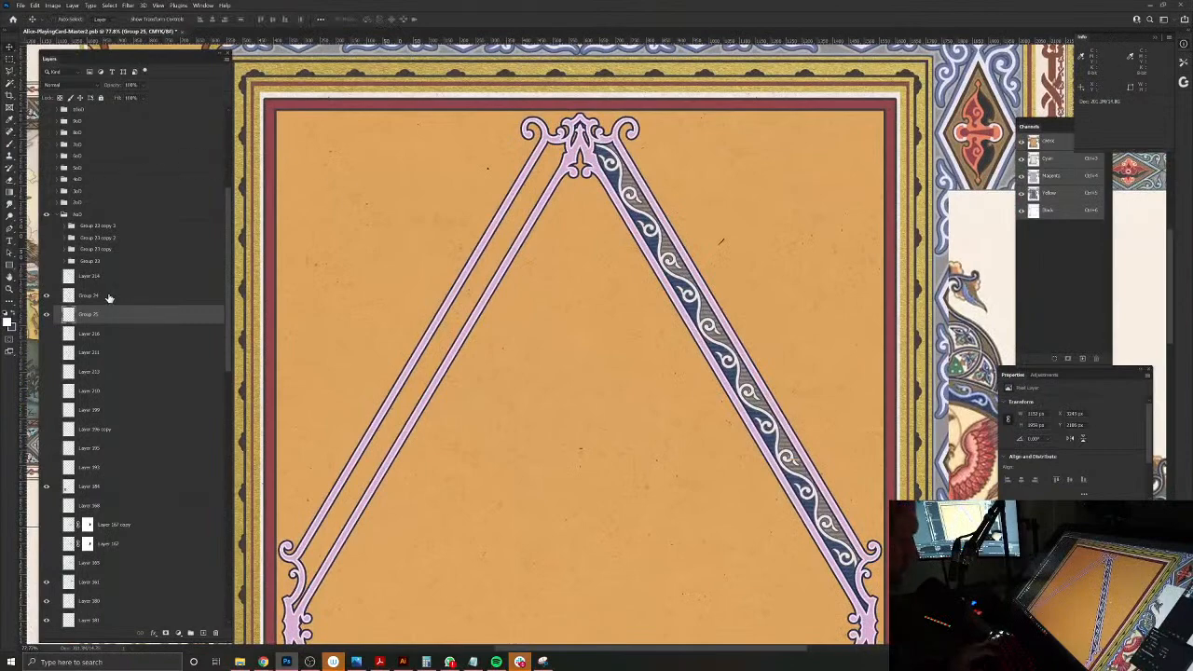
Step: Duplicate the merged band layer and flip the copy horizontally together with the full-canvas bottom layer, mirroring it onto the diamond's upper-left side
key("ctrl+j")
left_click(563, 424, "alt")
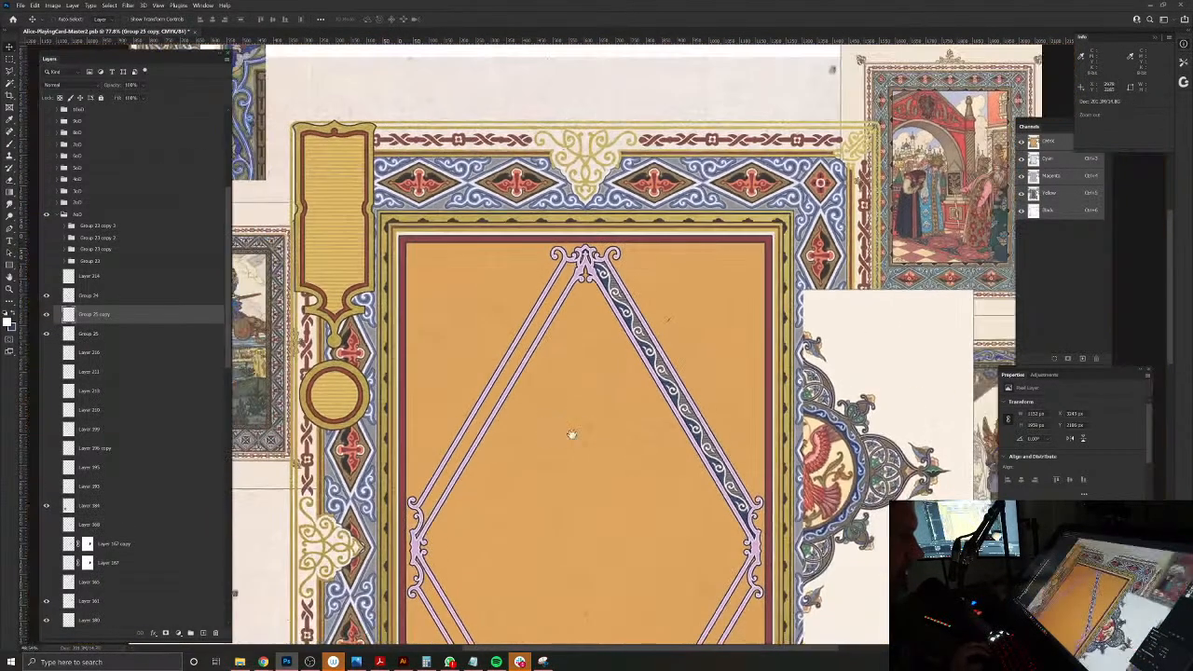
left_click_drag(563, 425, 564, 223)
scroll(132, 600, "down", 15)
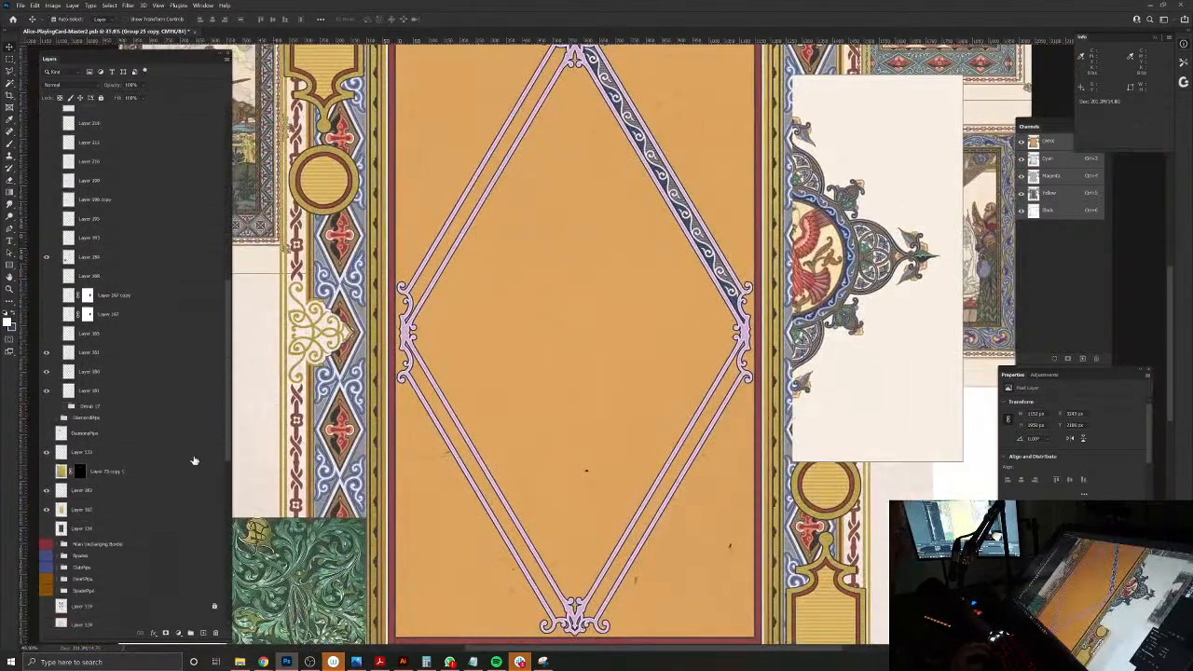
left_click(93, 618)
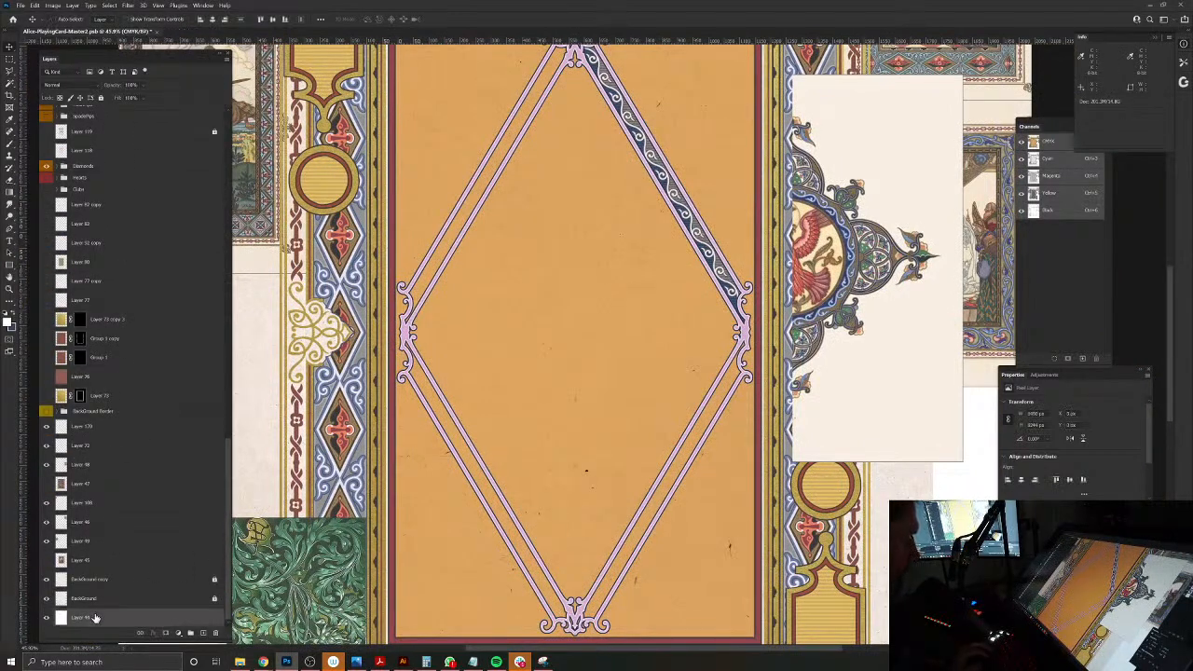
left_click(35, 5)
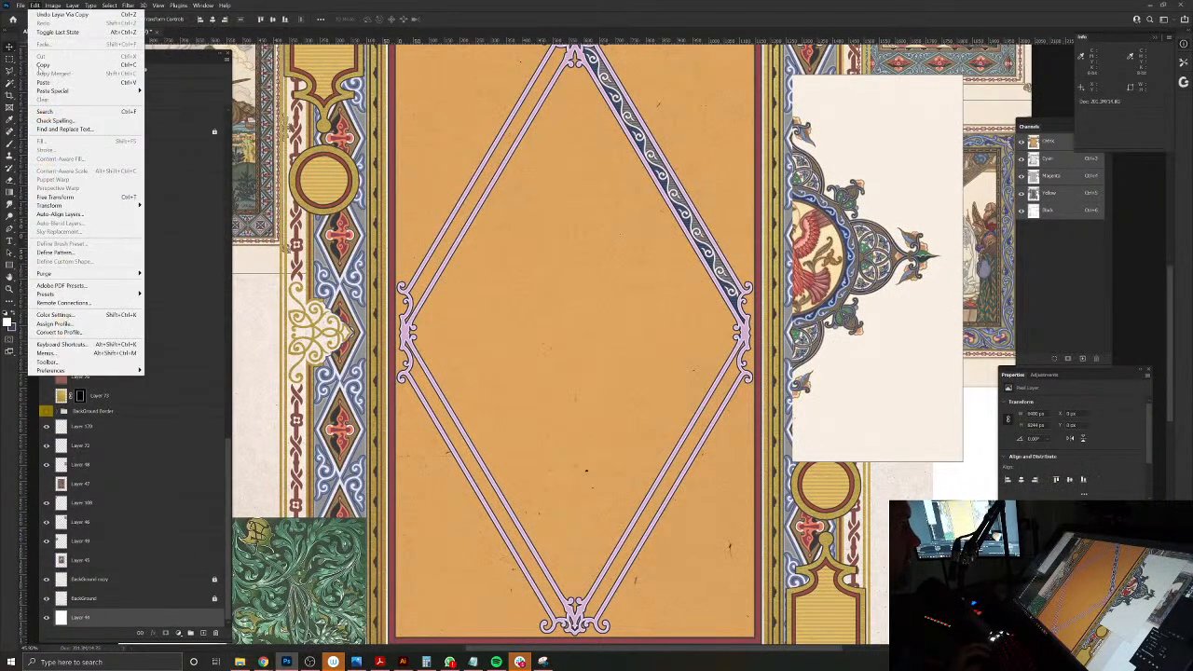
mouse_move(43, 206)
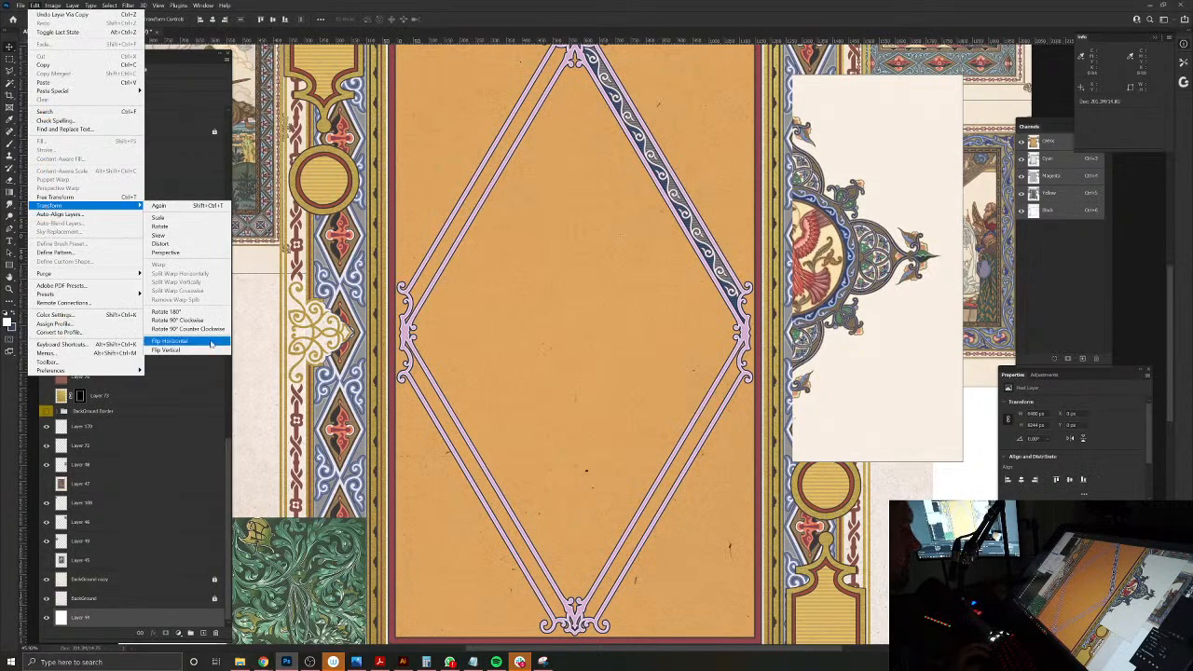
left_click(170, 340)
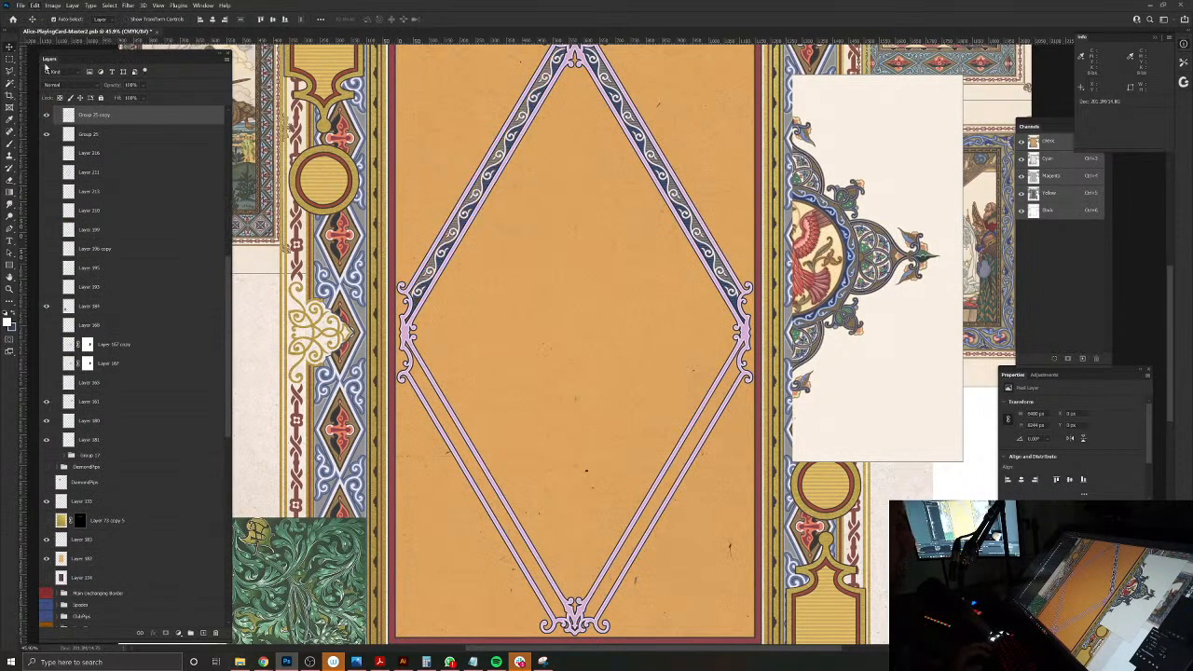
Step: Merge the two band layers on the diamond's upper sides into a single layer
left_click(566, 215)
left_click_drag(562, 217, 563, 310)
left_click(627, 209)
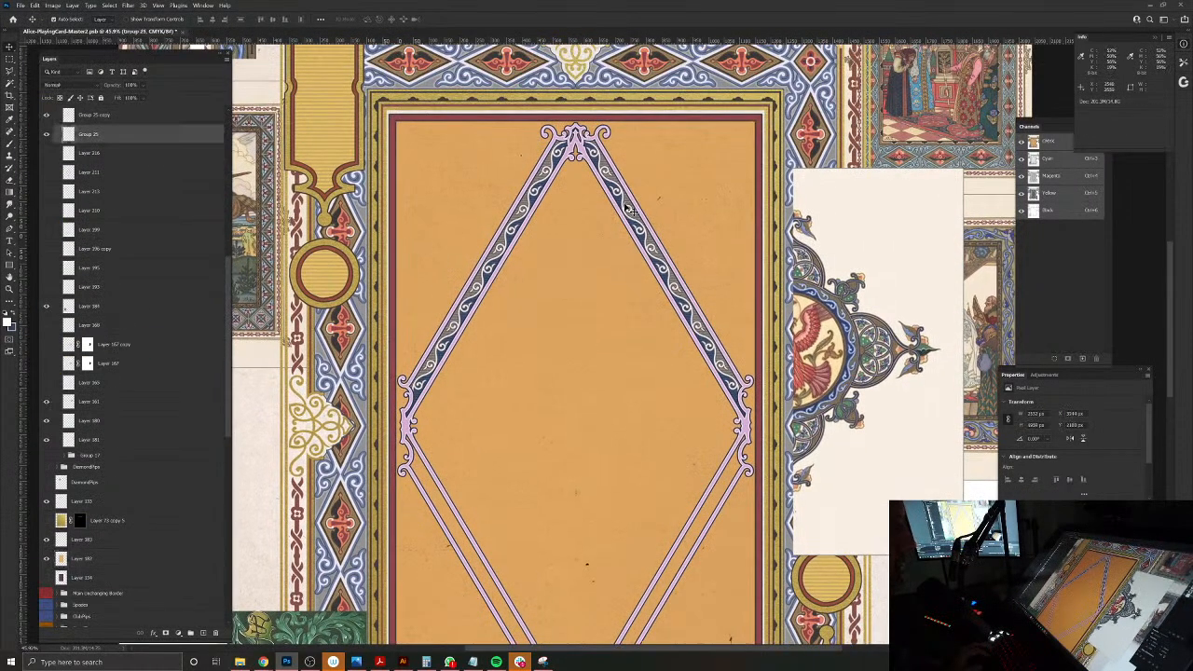
left_click(528, 207, "shift")
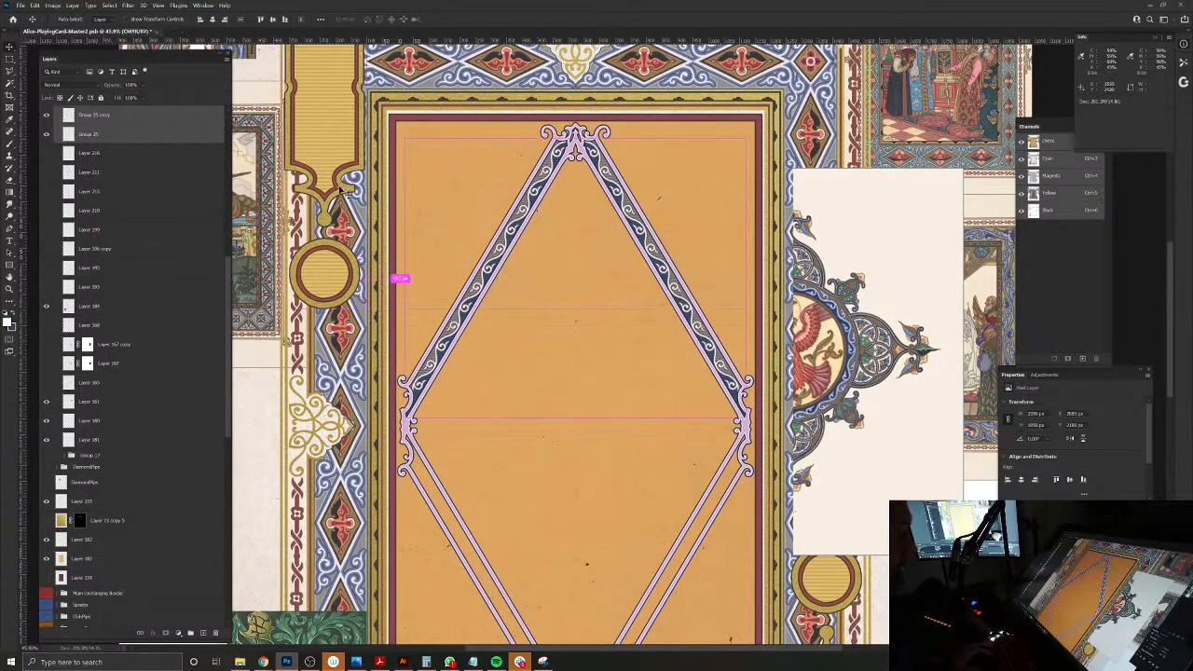
key("ctrl+e")
Step: Duplicate the merged upper bands and flip the copy vertically together with the full-canvas bottom layer, filling the diamond's lower sides
key("ctrl+j")
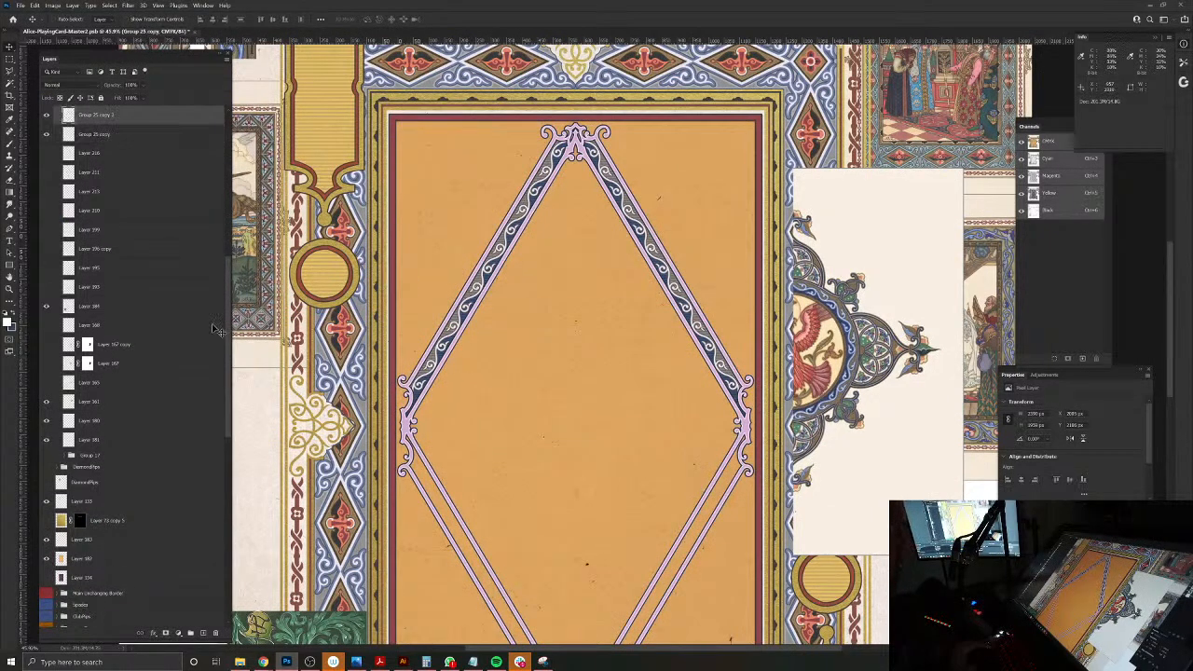
left_click_drag(224, 331, 256, 565)
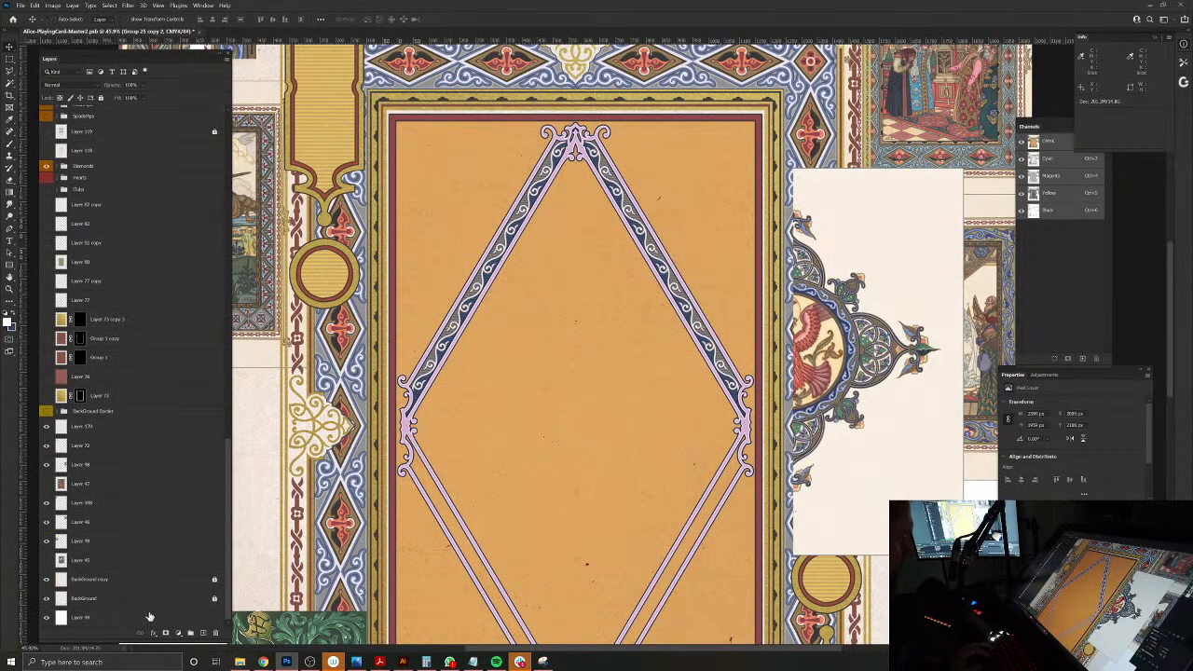
left_click(150, 615)
left_click(34, 5)
mouse_move(93, 205)
left_click(187, 344)
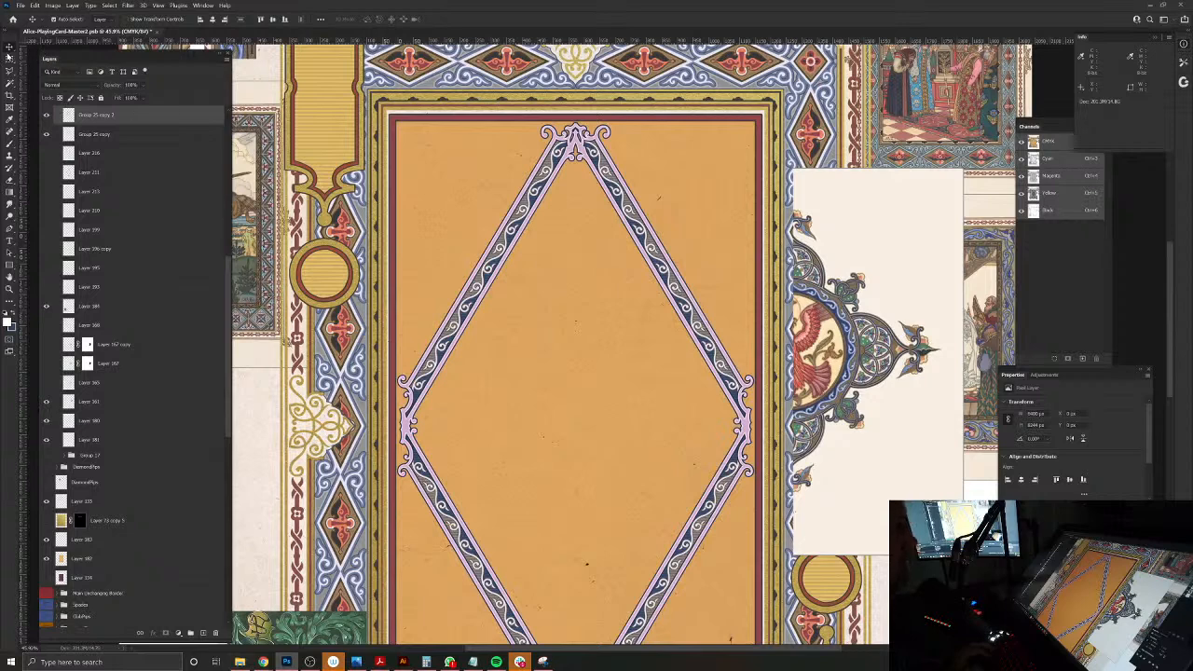
Step: Show the four thistle foliage groups, then group the diamond frame layer with both band layers and toggle the new group's visibility to check it
scroll(164, 302, "up", 4)
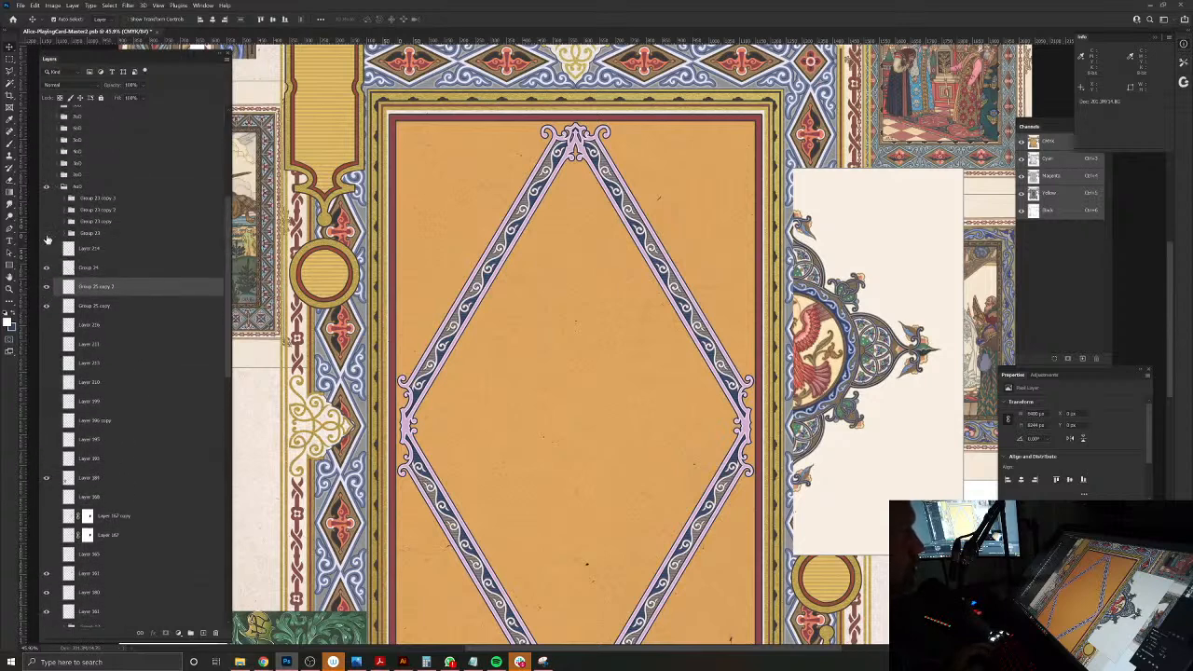
left_click_drag(47, 233, 47, 198)
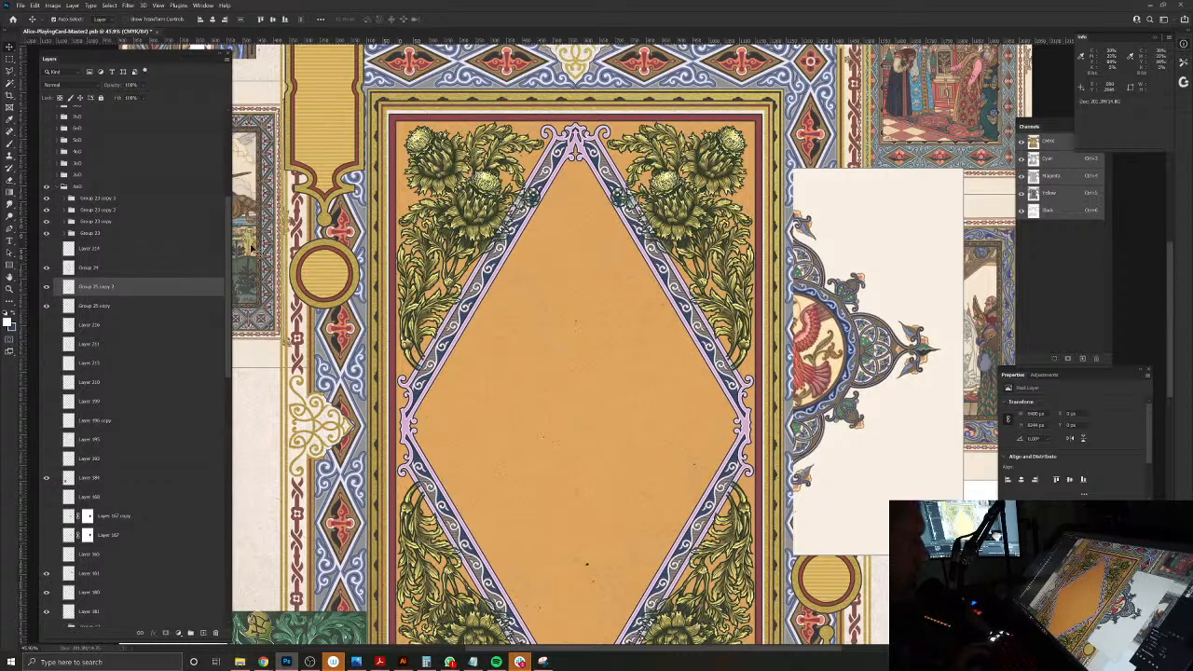
left_click(84, 272)
left_click(93, 307, "shift")
key("ctrl+g")
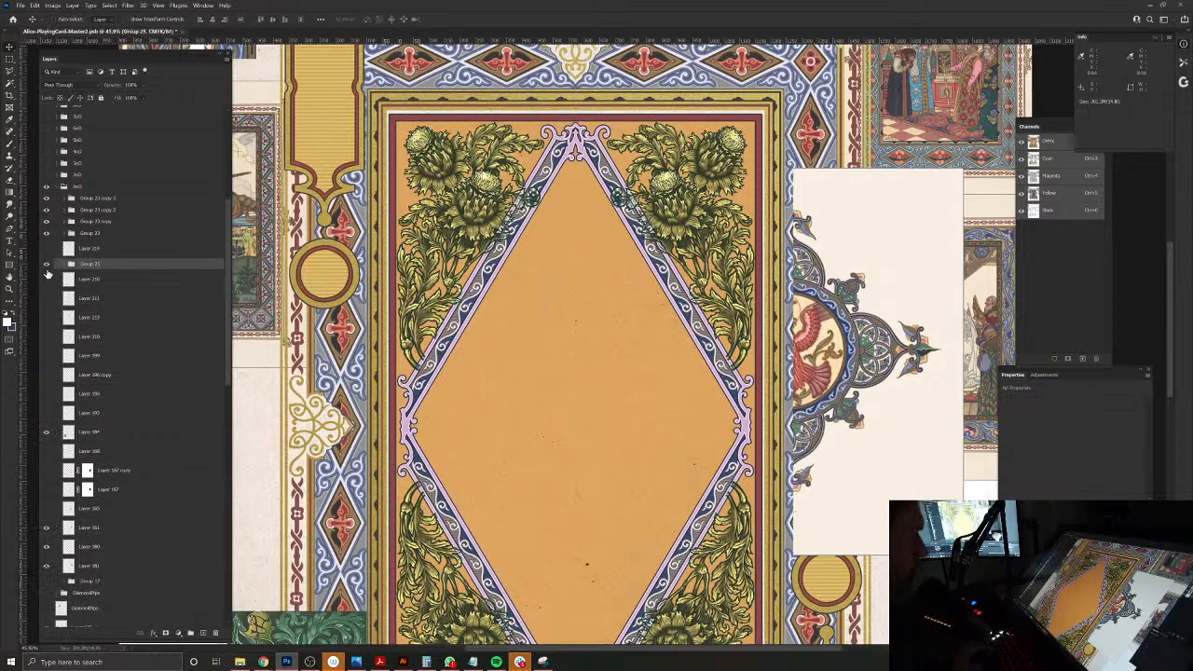
left_click(45, 267)
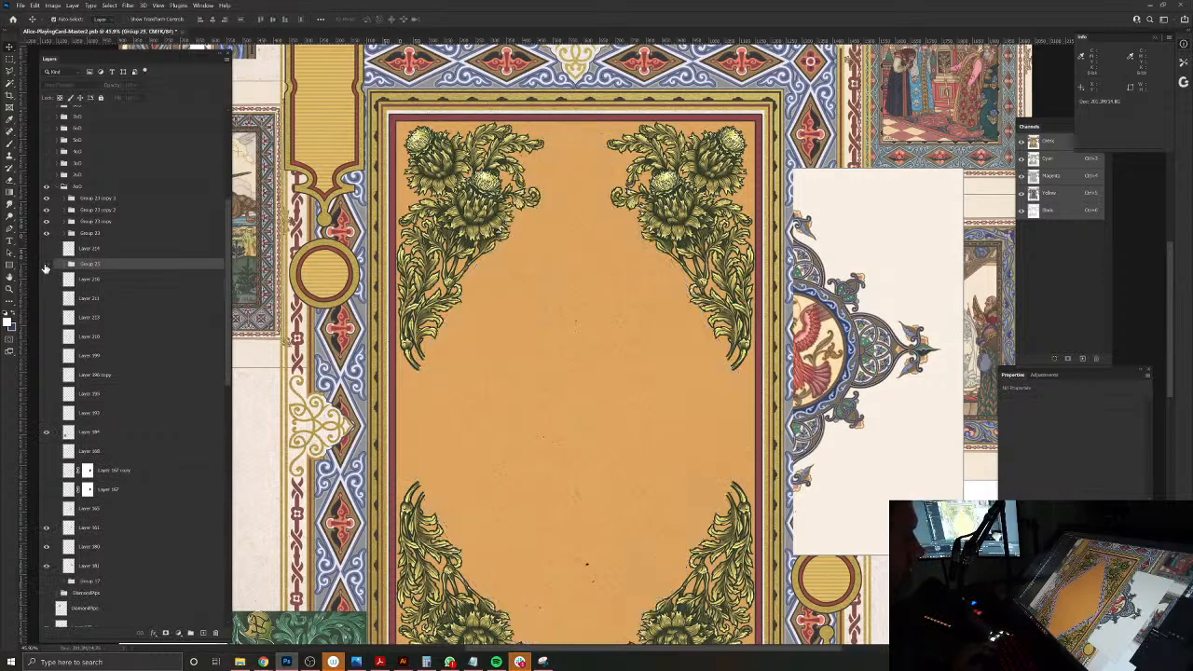
left_click(45, 266)
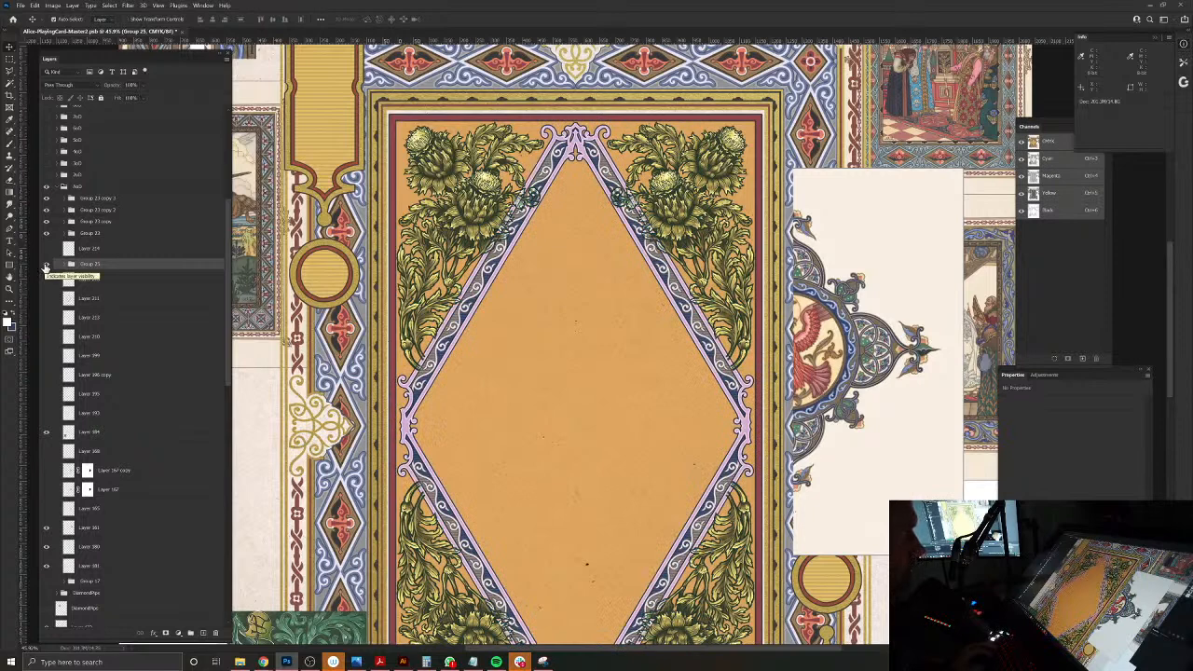
Step: Add a layer mask to the diamond frame group and turn on Dual Axis paint symmetry centred on the card
left_click(166, 634)
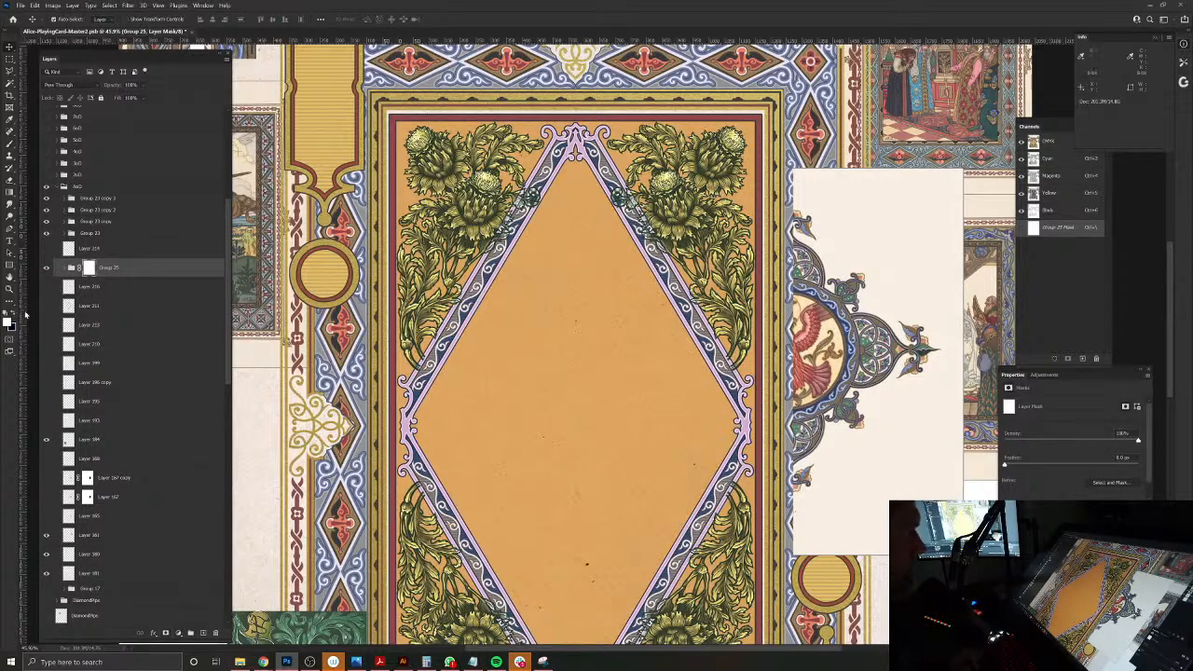
left_click(9, 146)
left_click(419, 19)
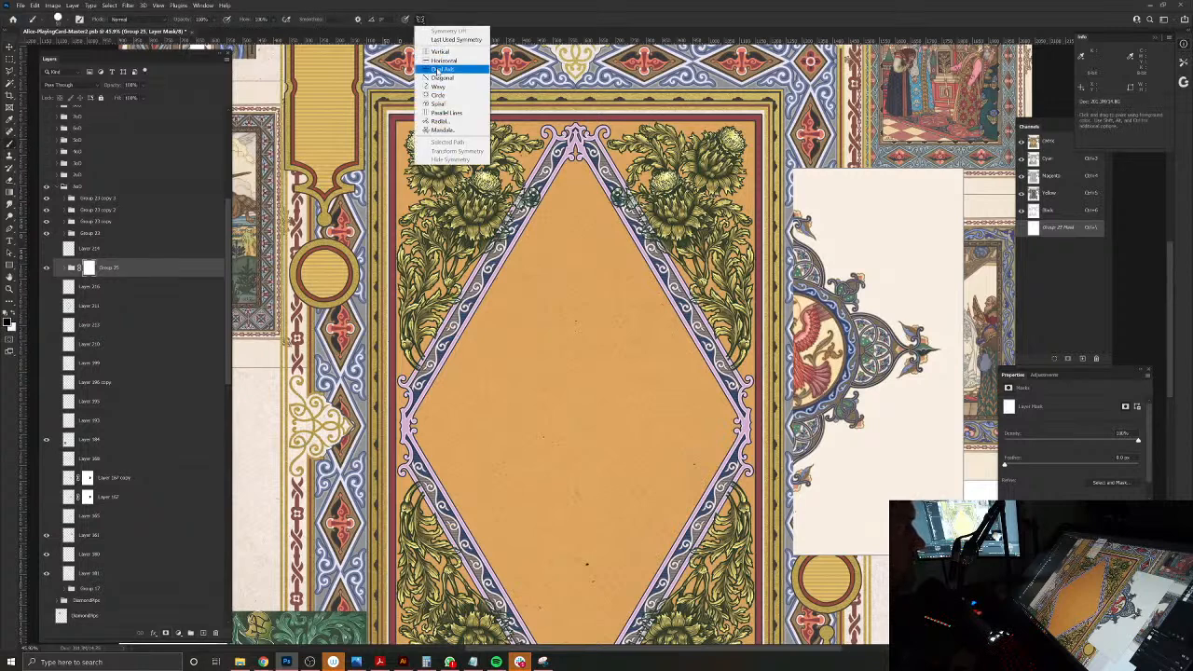
left_click(438, 70)
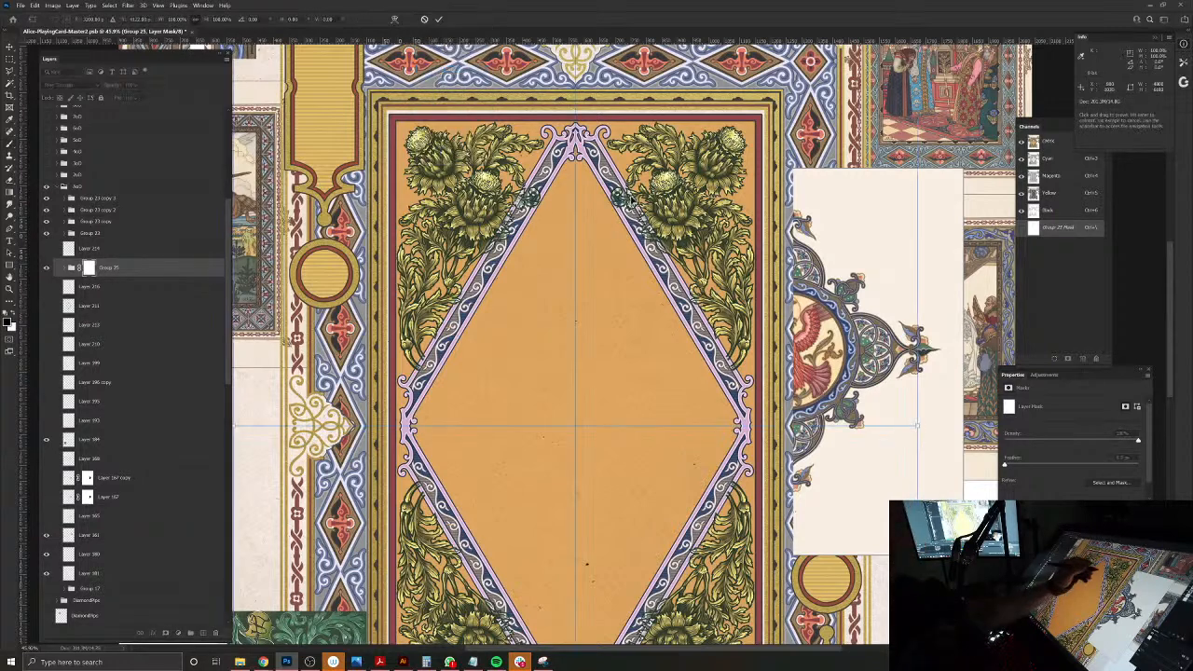
left_click_drag(627, 212, 576, 669)
left_click_drag(540, 551, 567, 575)
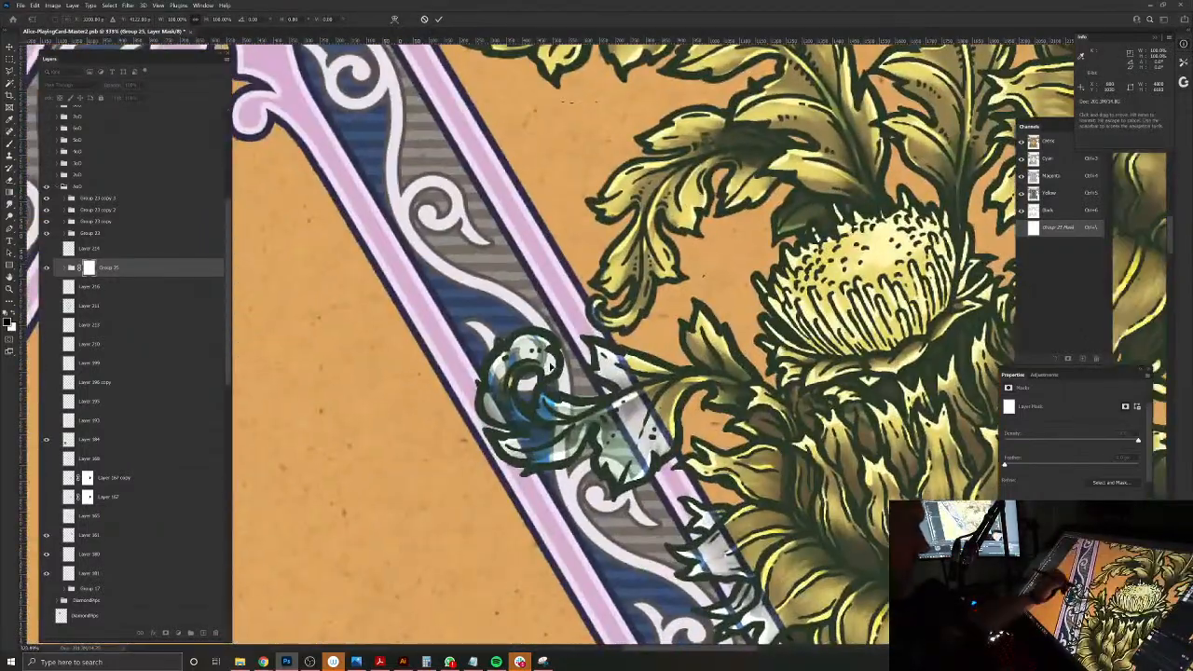
key("Return")
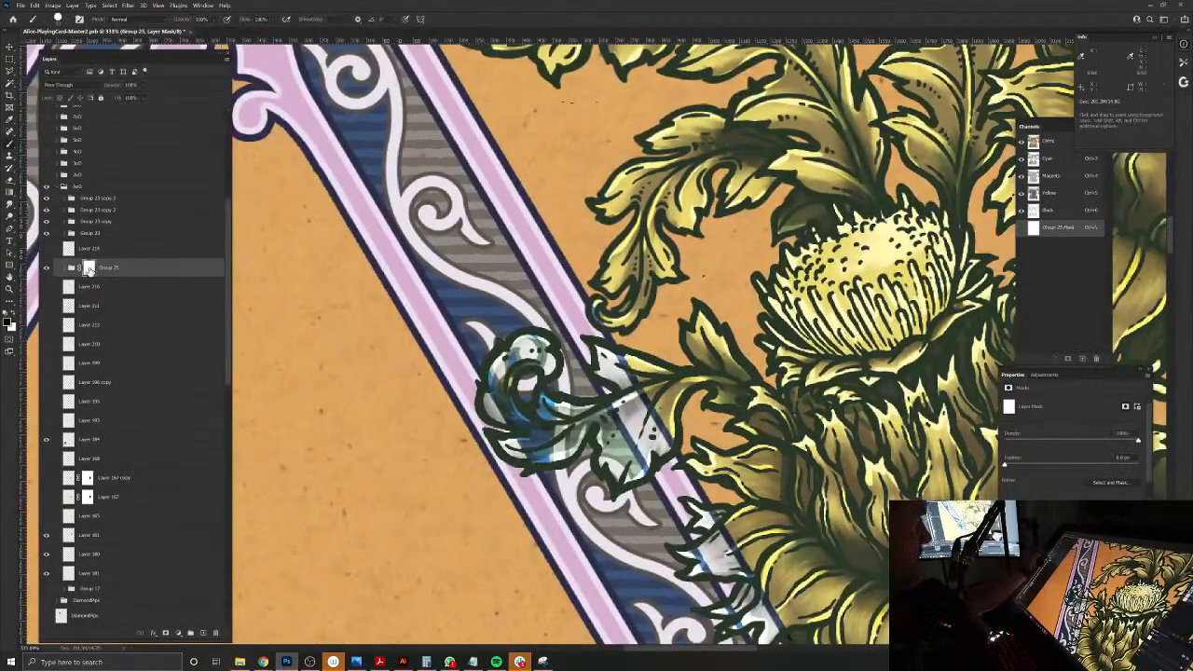
Step: Choose a different brush and mask the frame out where the thistle's curled leaf crosses the upper-right band
mouse_move(544, 373)
left_mouse_down()
mouse_move(559, 350)
mouse_move(544, 337)
left_mouse_up()
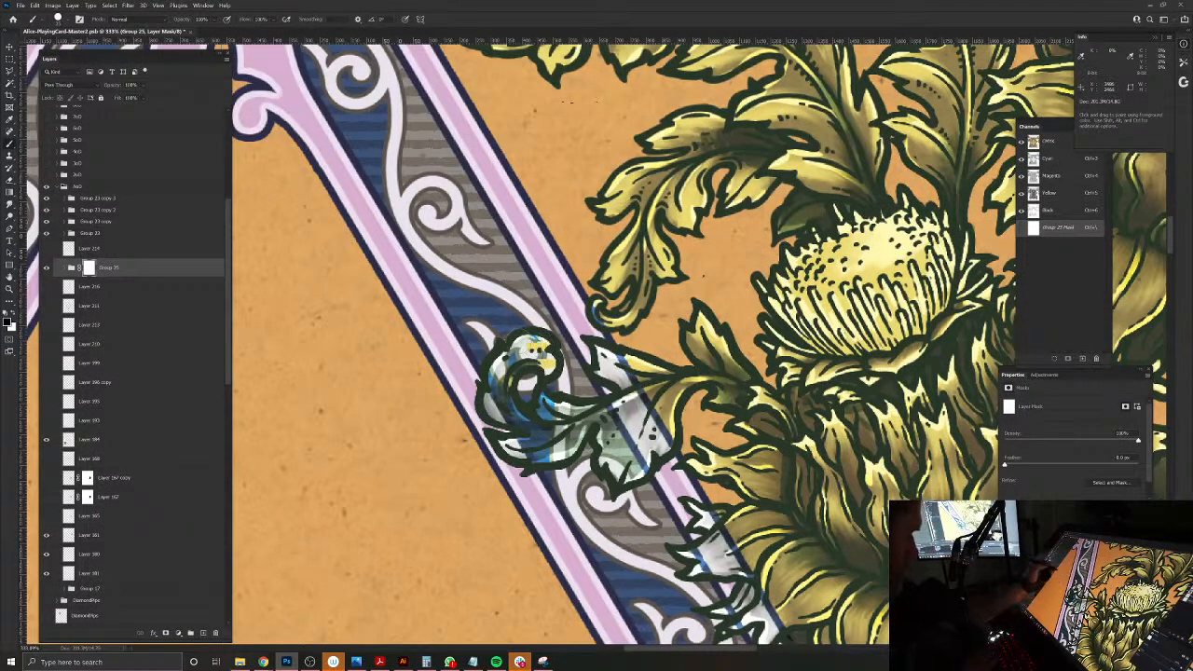
left_click(61, 19)
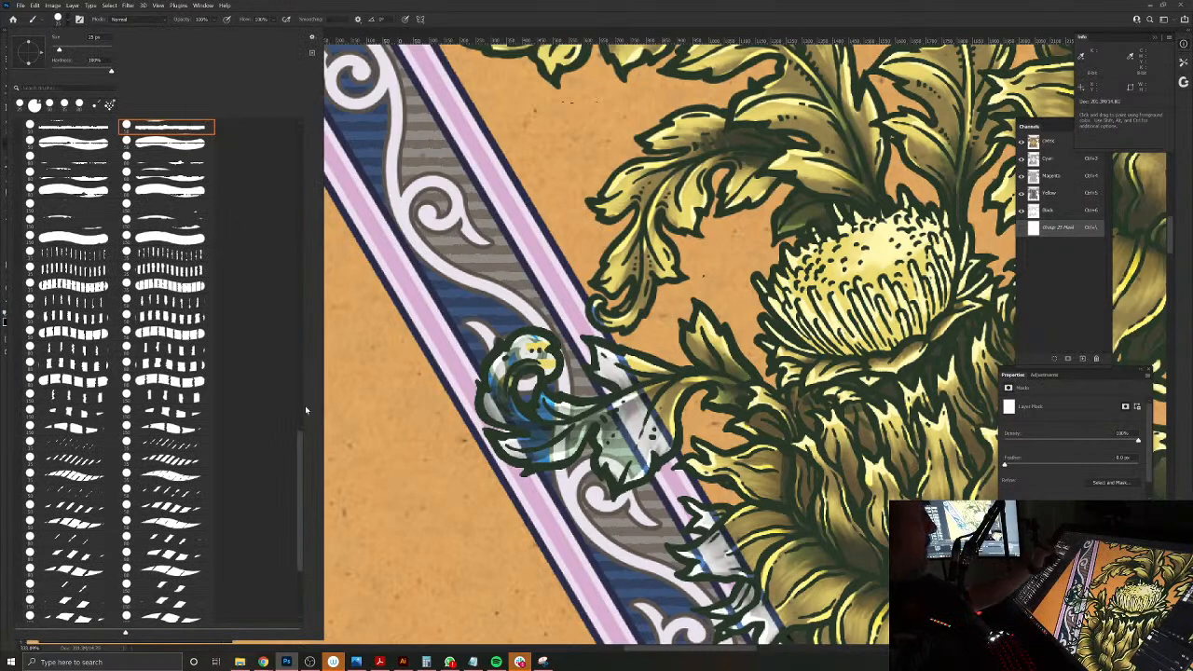
scroll(289, 279, "up", 15)
left_click(66, 130)
left_click(552, 357)
mouse_move(540, 352)
left_mouse_down()
mouse_move(499, 386)
mouse_move(501, 410)
mouse_move(524, 427)
left_mouse_up()
mouse_move(539, 402)
left_mouse_down()
mouse_move(575, 420)
mouse_move(565, 449)
mouse_move(521, 440)
left_mouse_up()
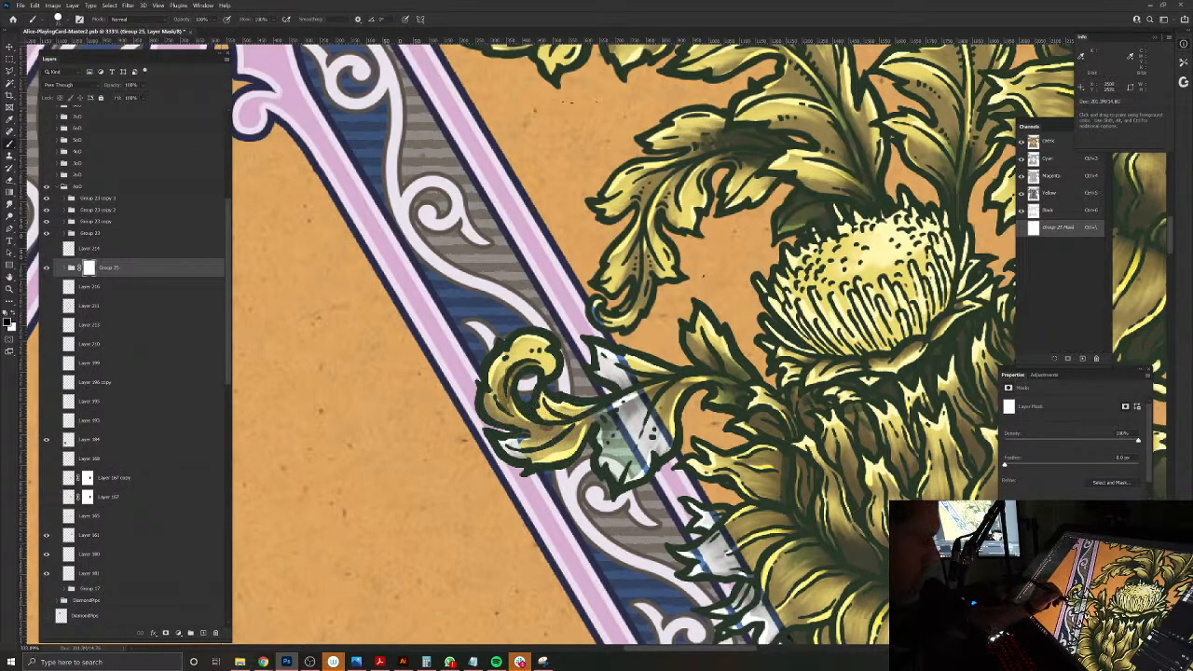
mouse_move(594, 420)
left_mouse_down()
mouse_move(639, 395)
mouse_move(613, 366)
mouse_move(595, 374)
left_mouse_up()
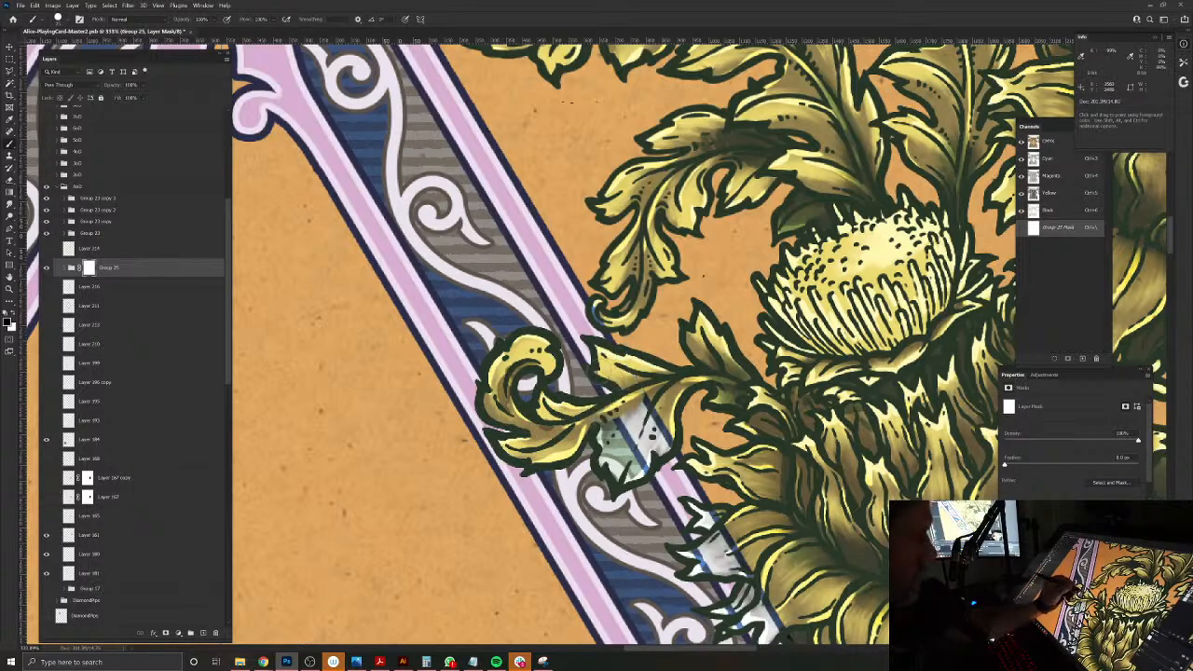
mouse_move(674, 408)
left_mouse_down()
mouse_move(629, 477)
mouse_move(623, 430)
mouse_move(596, 438)
left_mouse_up()
Step: Mask the frame out behind the large thistle's outer petals and the leaves just below them
left_click_drag(586, 587, 466, 433)
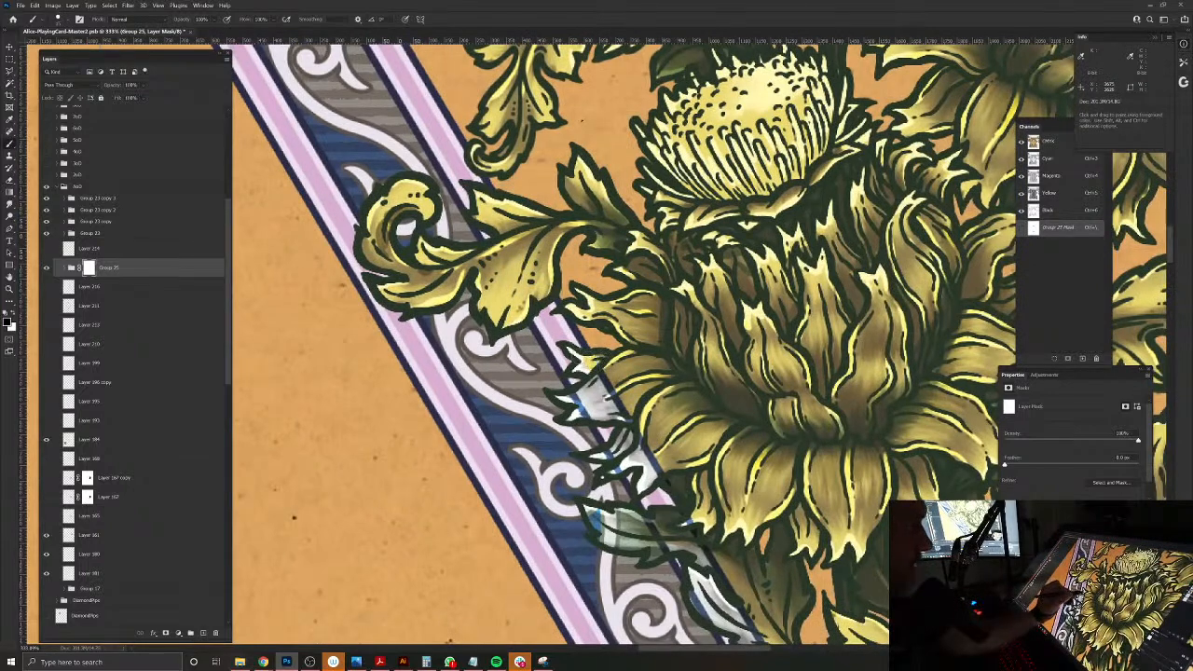
left_click_drag(599, 371, 617, 406)
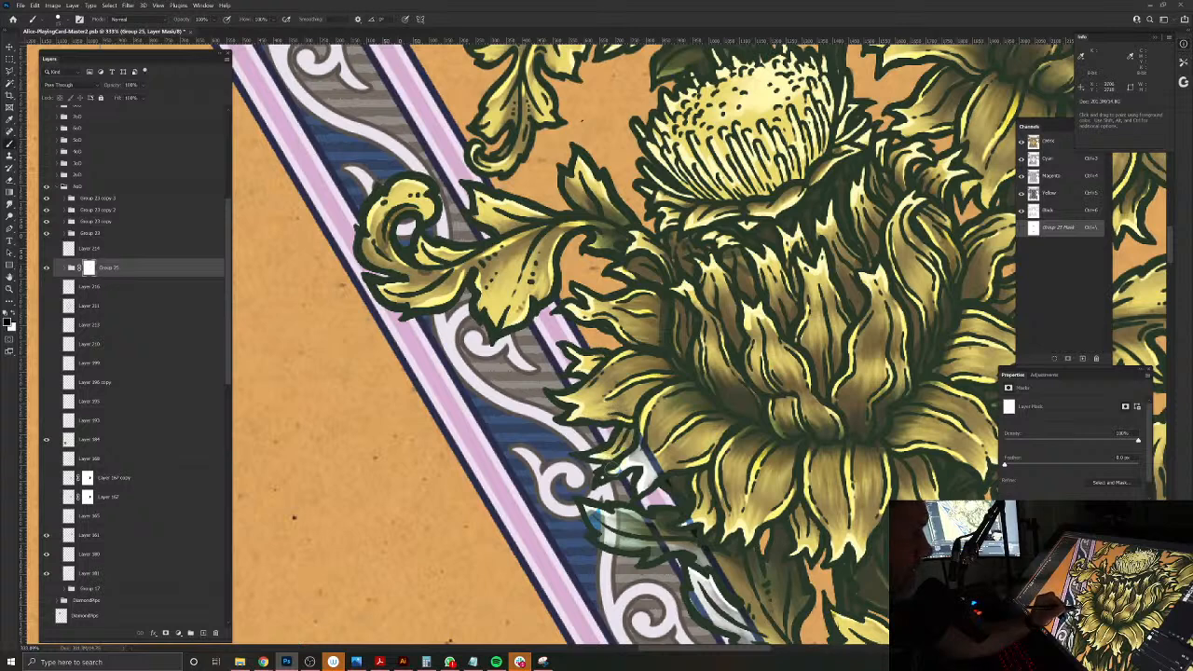
left_click_drag(634, 457, 655, 455)
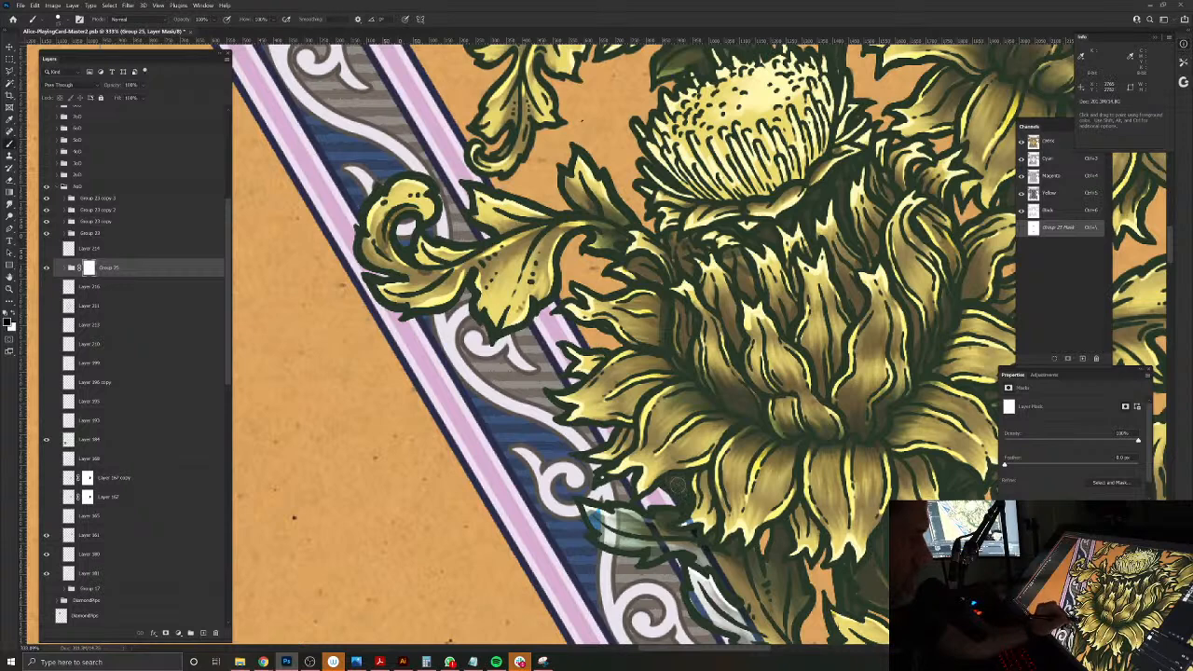
mouse_move(645, 538)
left_mouse_down()
mouse_move(667, 525)
mouse_move(623, 533)
mouse_move(637, 542)
mouse_move(614, 547)
mouse_move(599, 512)
left_mouse_up()
mouse_move(701, 580)
left_mouse_down()
mouse_move(510, 399)
mouse_move(576, 470)
mouse_move(505, 423)
left_mouse_up()
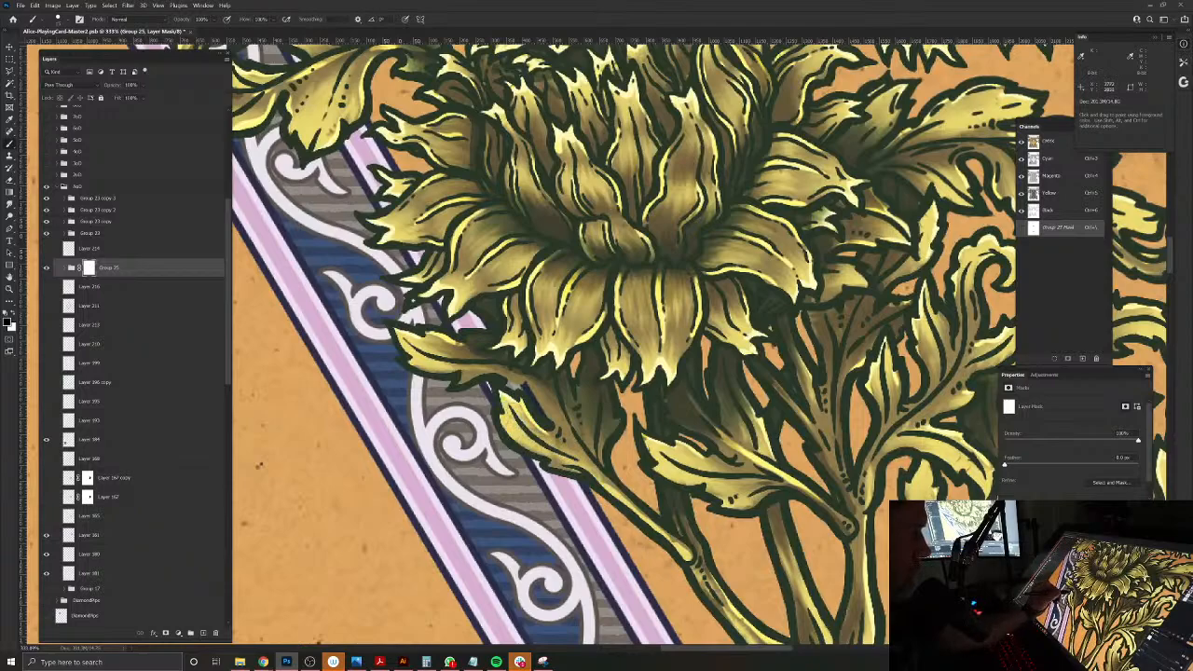
Step: Mask the frame out behind the lower stem leaf tips that overlap the band's outer edge
left_click_drag(606, 582, 440, 231)
left_click_drag(596, 519, 644, 622)
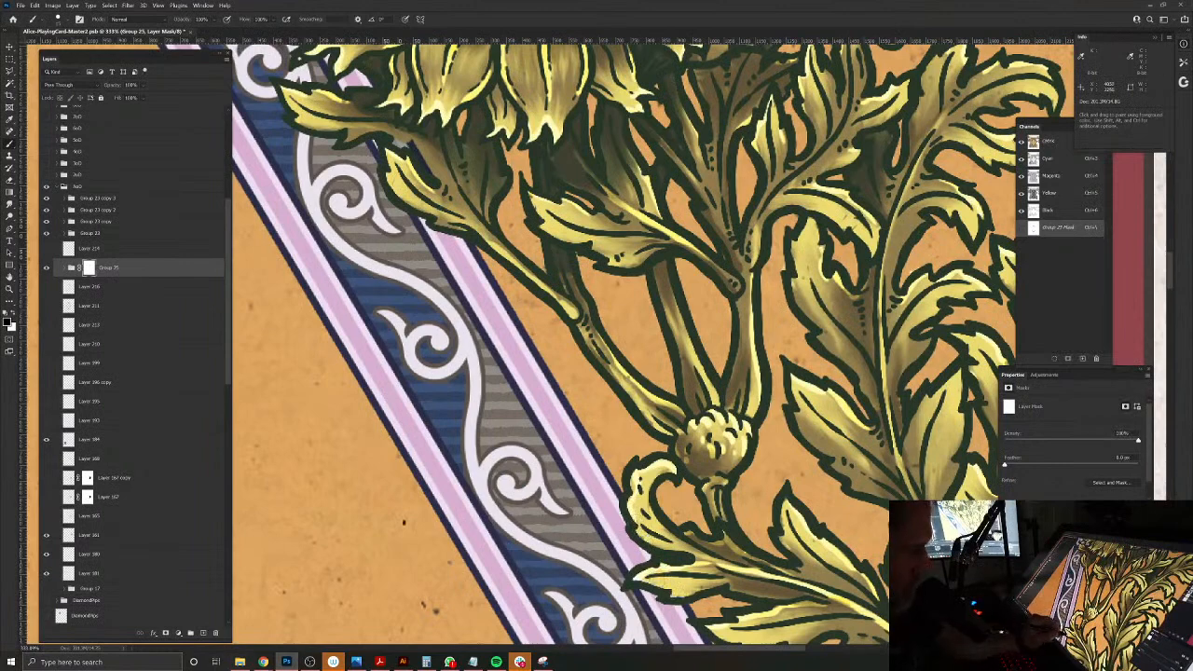
left_click_drag(640, 576, 460, 417)
left_click_drag(582, 623, 545, 430)
Step: Refine the frame's mask around the lower curled leaf tips and the stray gap crossing the nearby scroll
key("x")
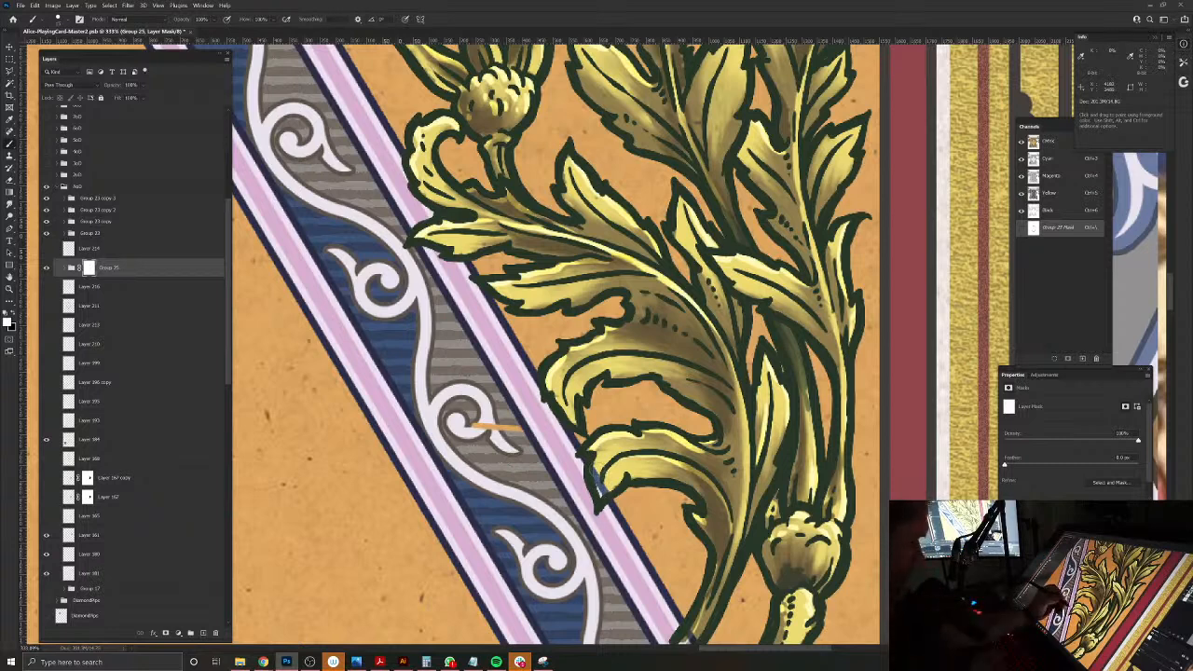
mouse_move(487, 426)
left_mouse_down()
mouse_move(512, 447)
mouse_move(492, 425)
left_mouse_up()
key("x")
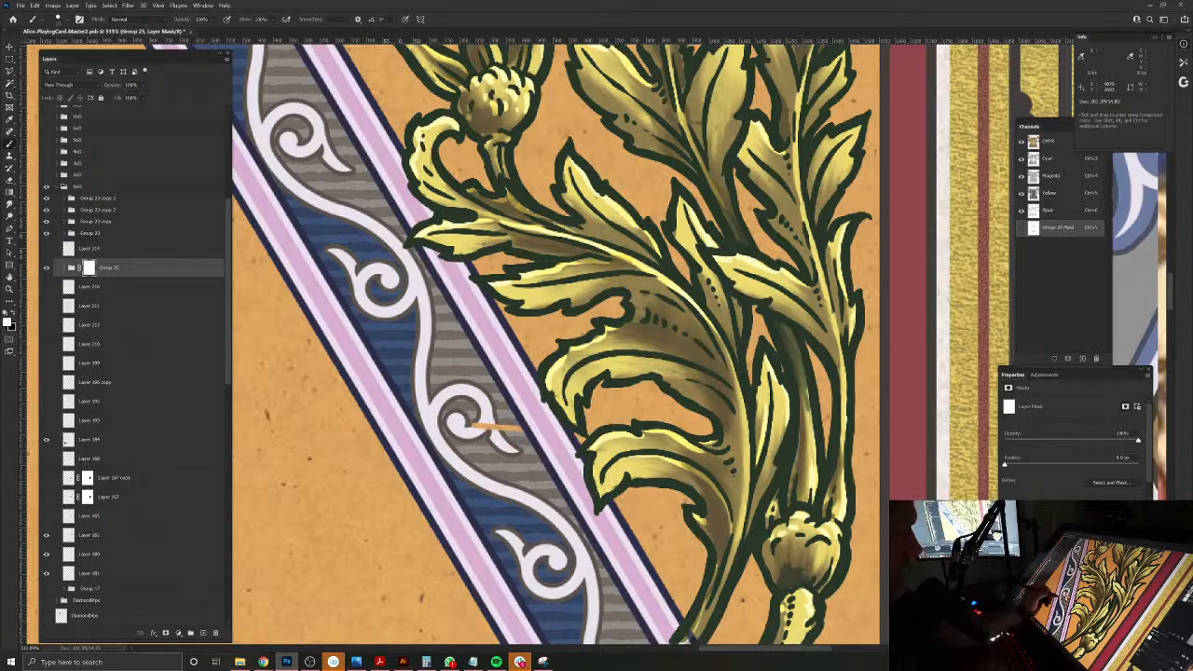
left_click_drag(494, 499, 427, 446)
left_click_drag(466, 542, 487, 522)
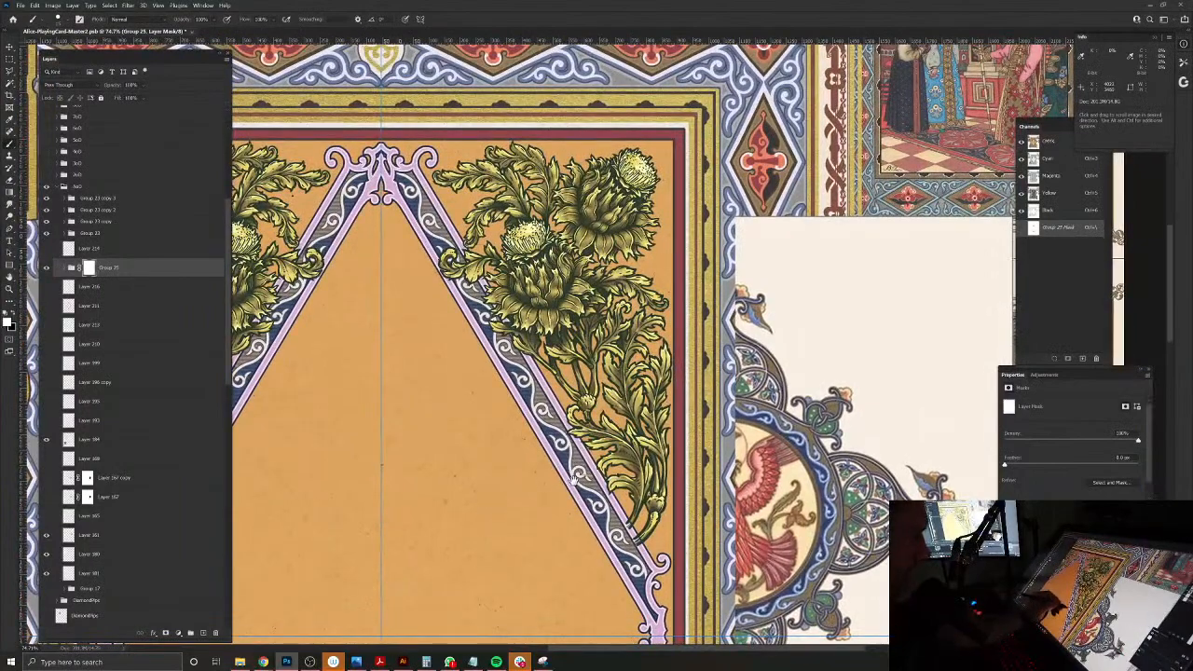
Step: Open the diamond frame group and add a new layer above its topmost artwork layer
left_click_drag(576, 499, 458, 514)
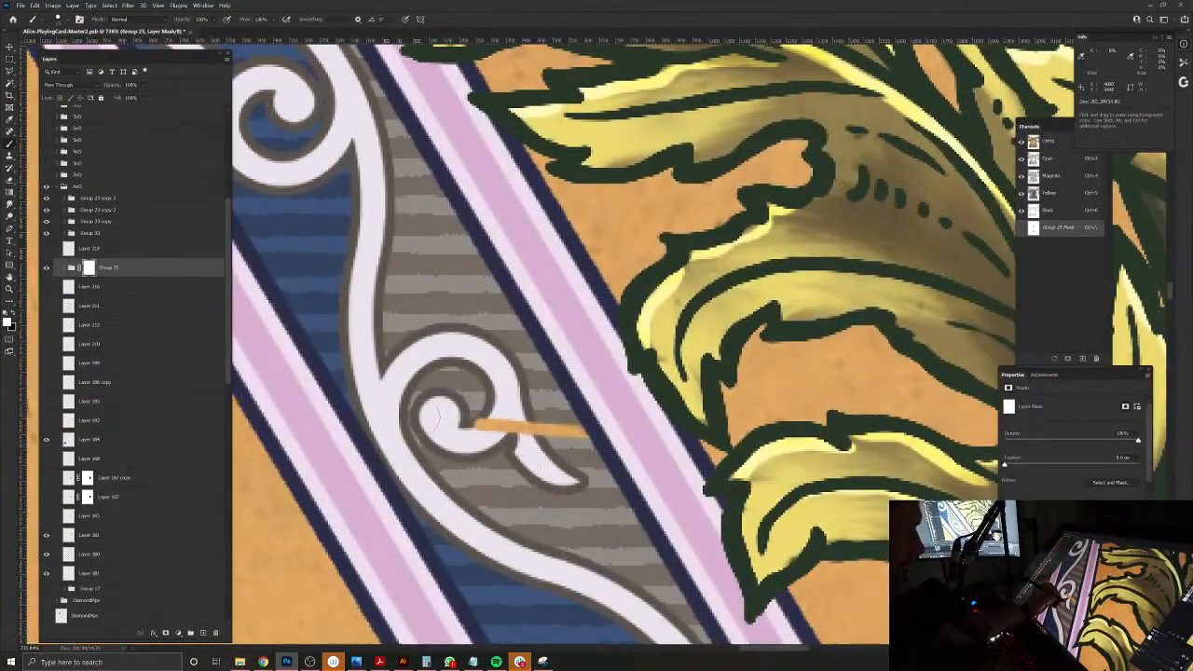
left_click(65, 271)
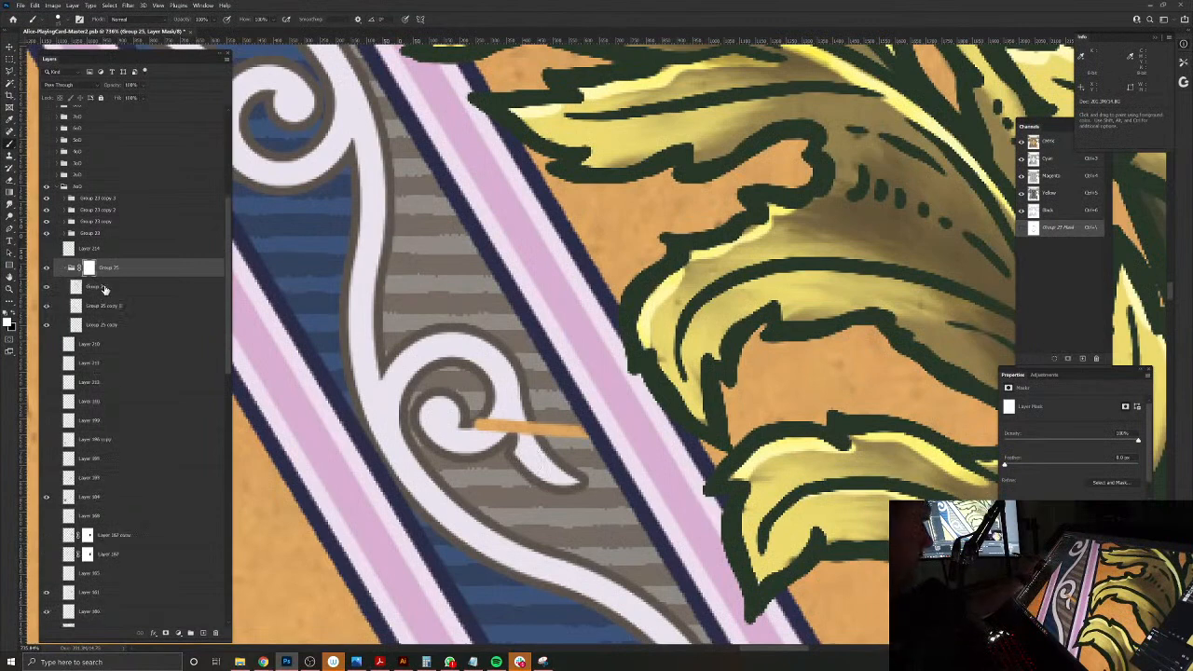
left_click(104, 290)
left_click(202, 632)
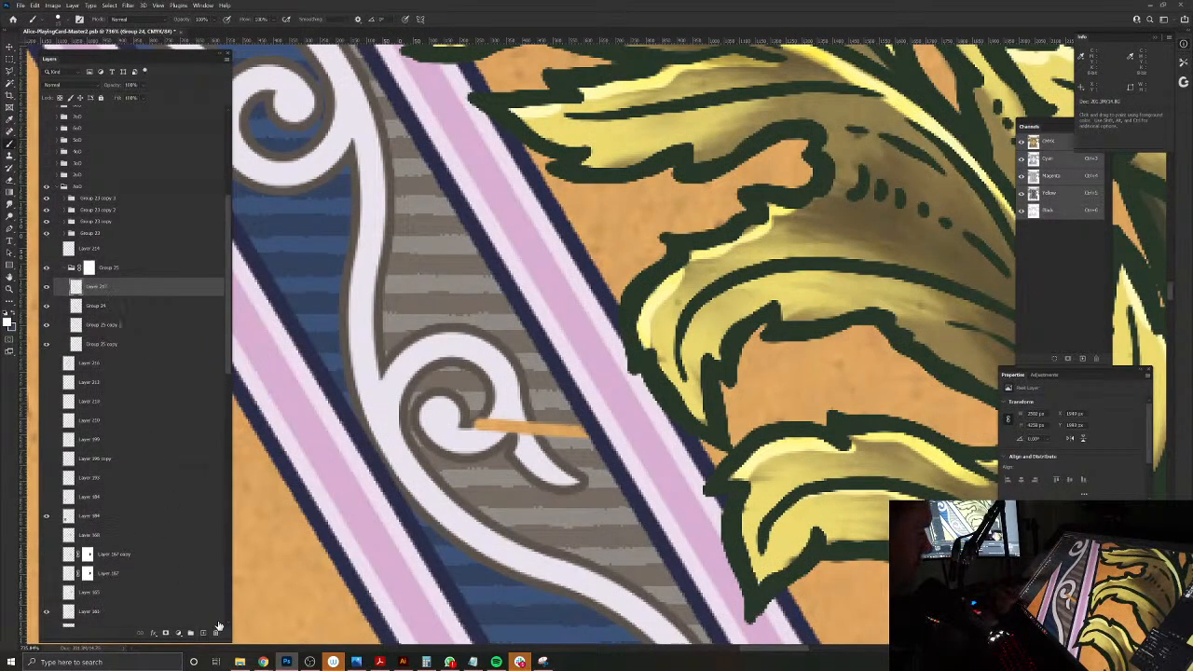
Step: Paint over the stray orange gap across the lower scroll using the surrounding scroll, outline and grey stripe colours
left_click(530, 452, "alt")
mouse_move(519, 424)
left_mouse_down()
mouse_move(526, 438)
mouse_move(473, 426)
mouse_move(509, 436)
mouse_move(579, 427)
left_mouse_up()
left_click(488, 398, "alt")
left_click(553, 417, "alt")
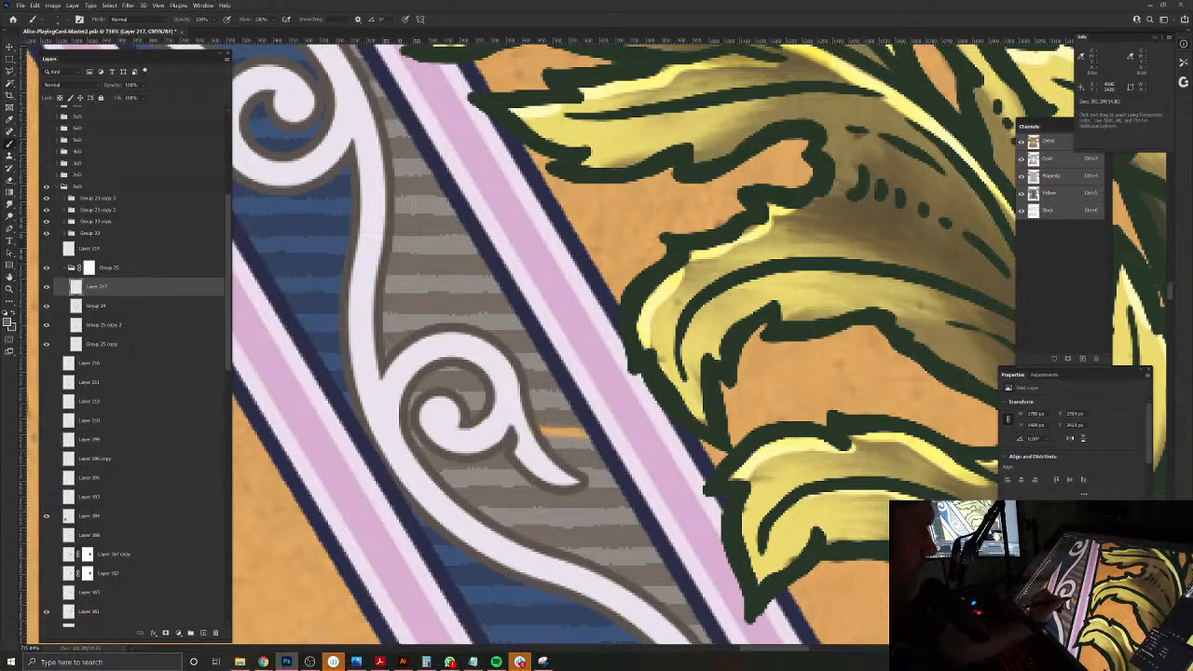
left_click(568, 438, "alt")
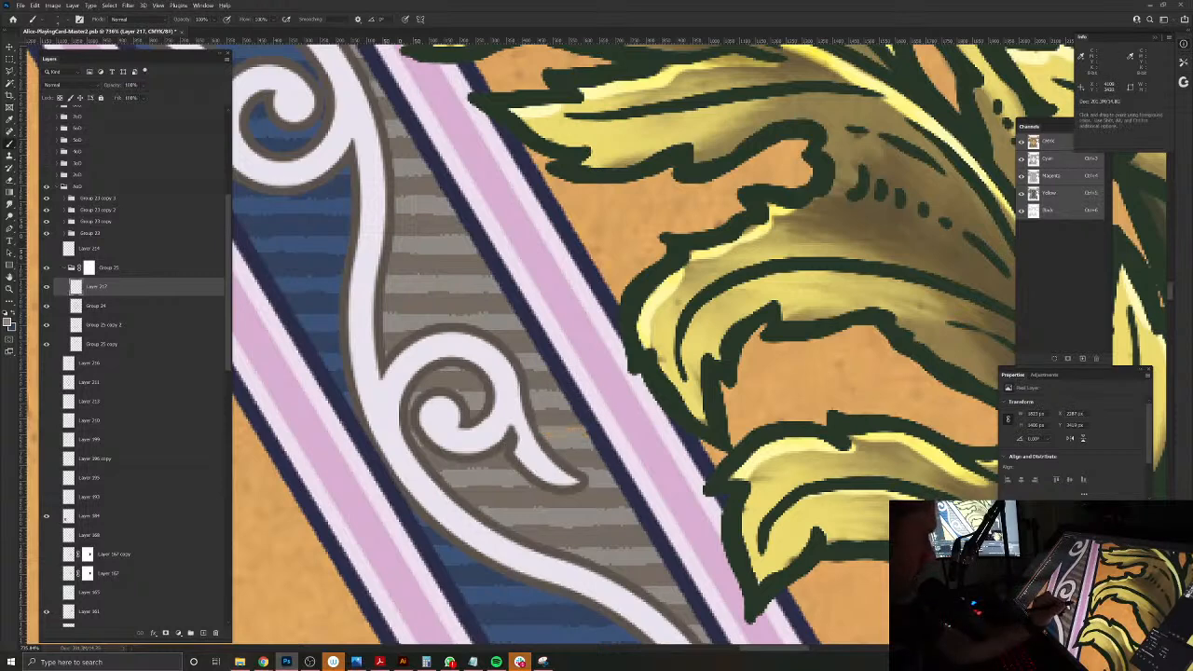
left_click_drag(576, 431, 543, 432)
left_click(523, 441, "alt")
Step: Combine the four thistle corner groups into one group and add a layer mask to it
left_click_drag(555, 514, 512, 453)
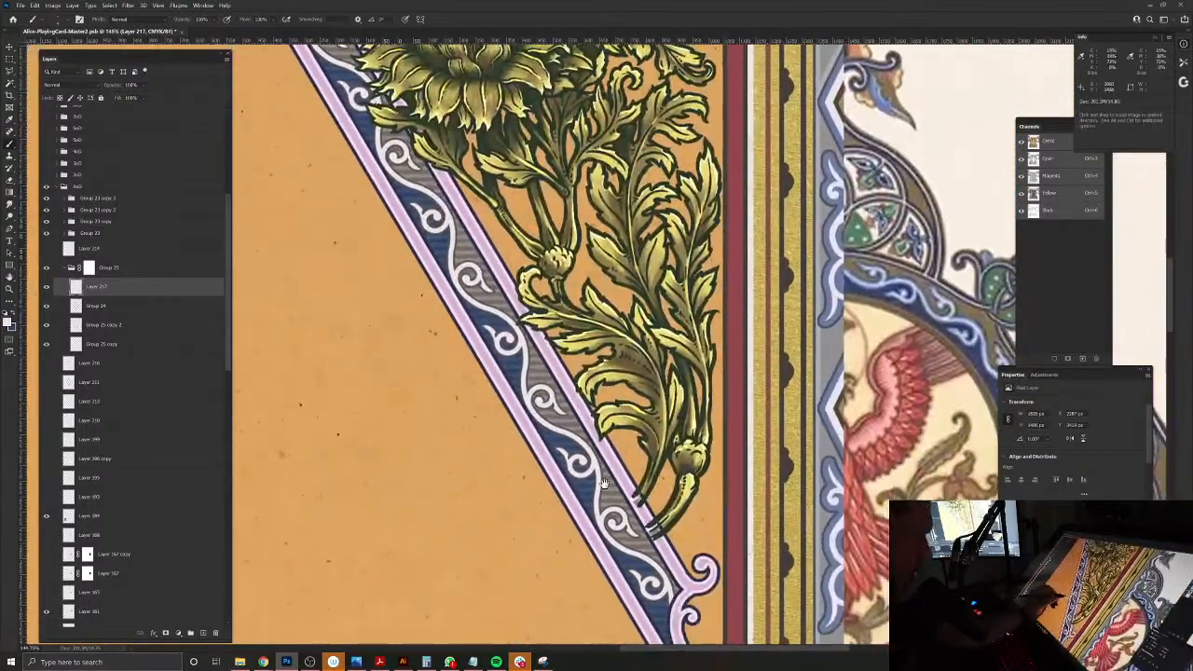
left_click_drag(623, 486, 654, 496)
left_click_drag(648, 597, 536, 514)
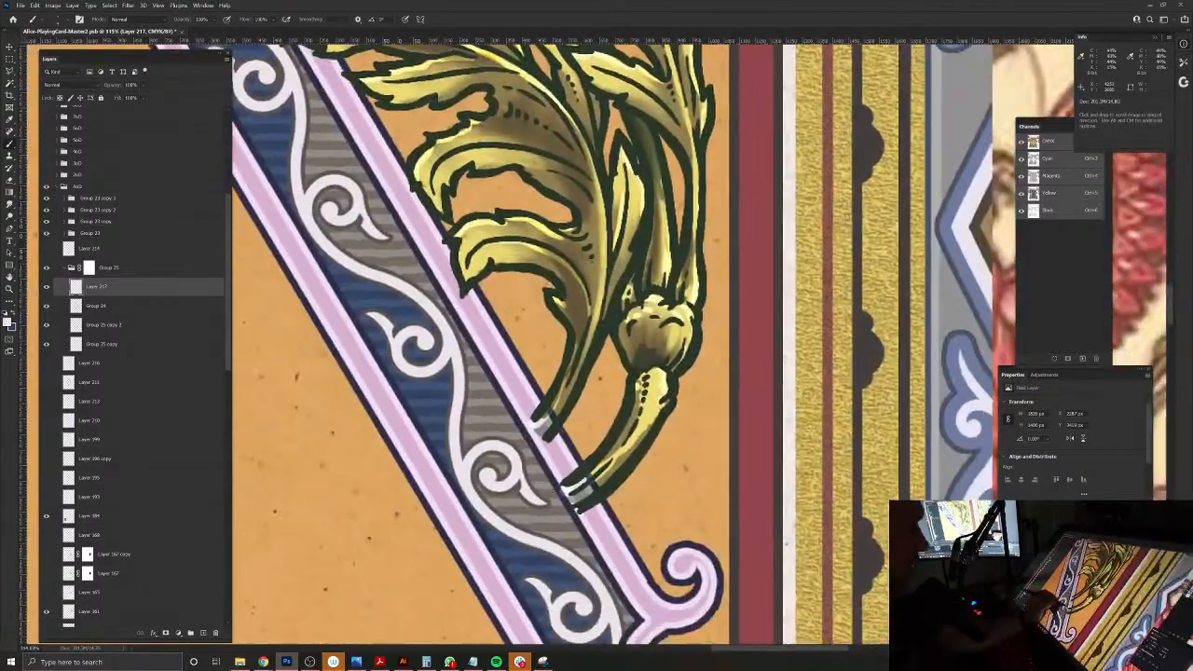
key("v")
left_click(554, 415)
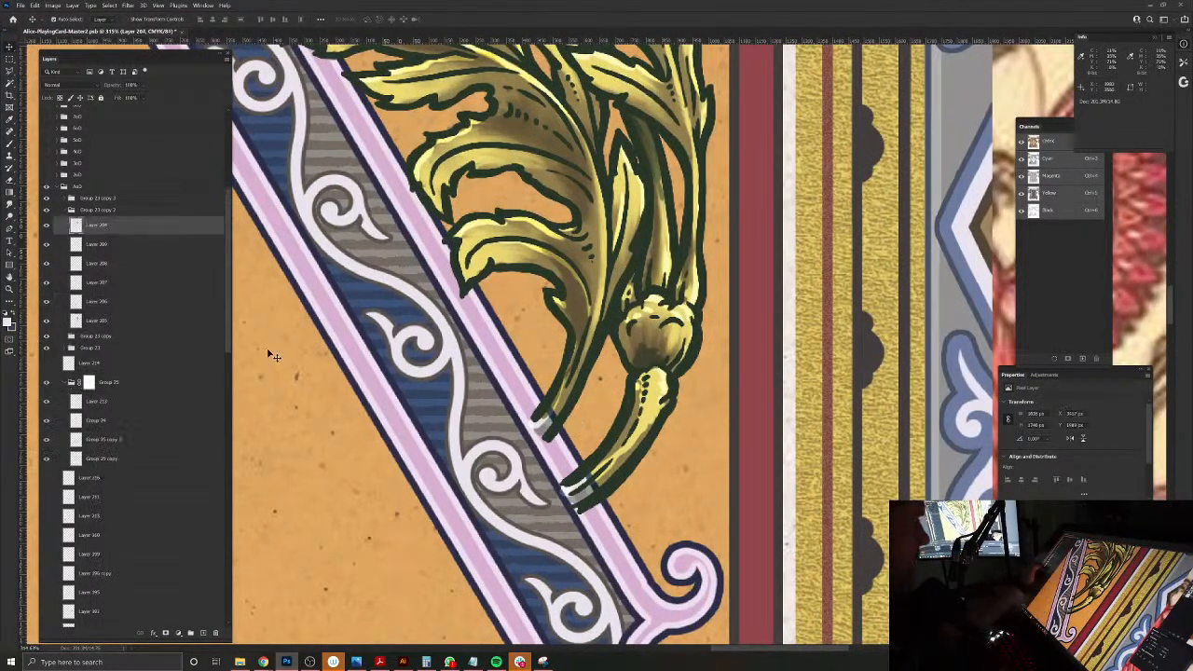
left_click(67, 212)
left_click(65, 210)
left_click(87, 199)
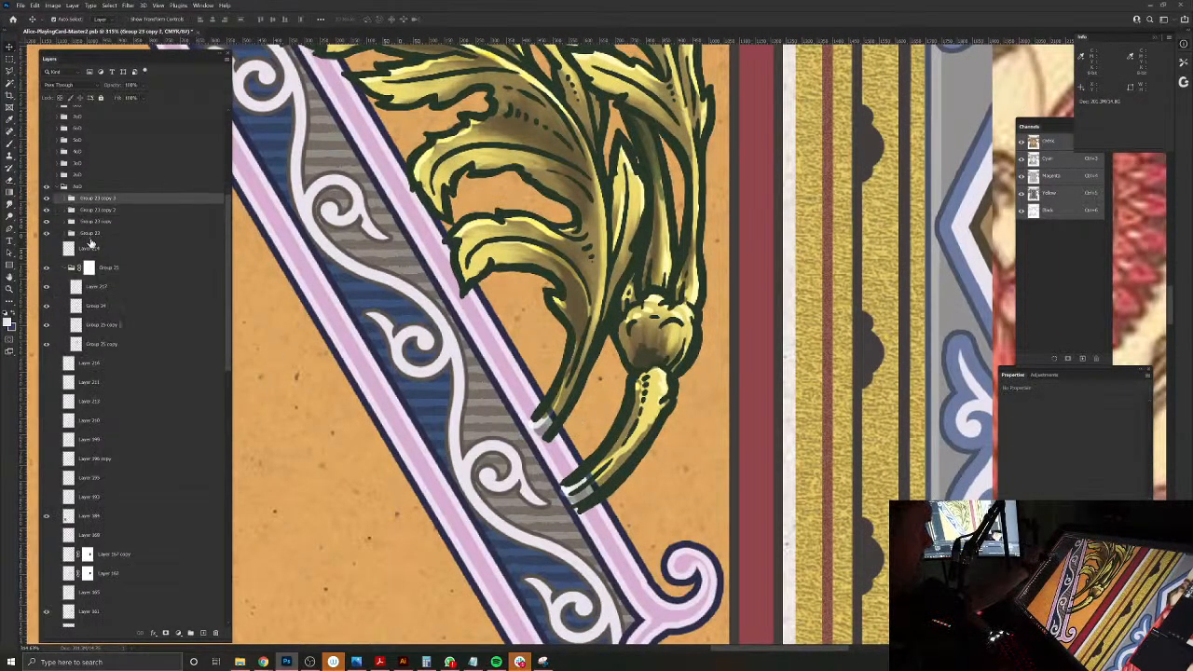
left_click(86, 236, "shift")
key("ctrl+g")
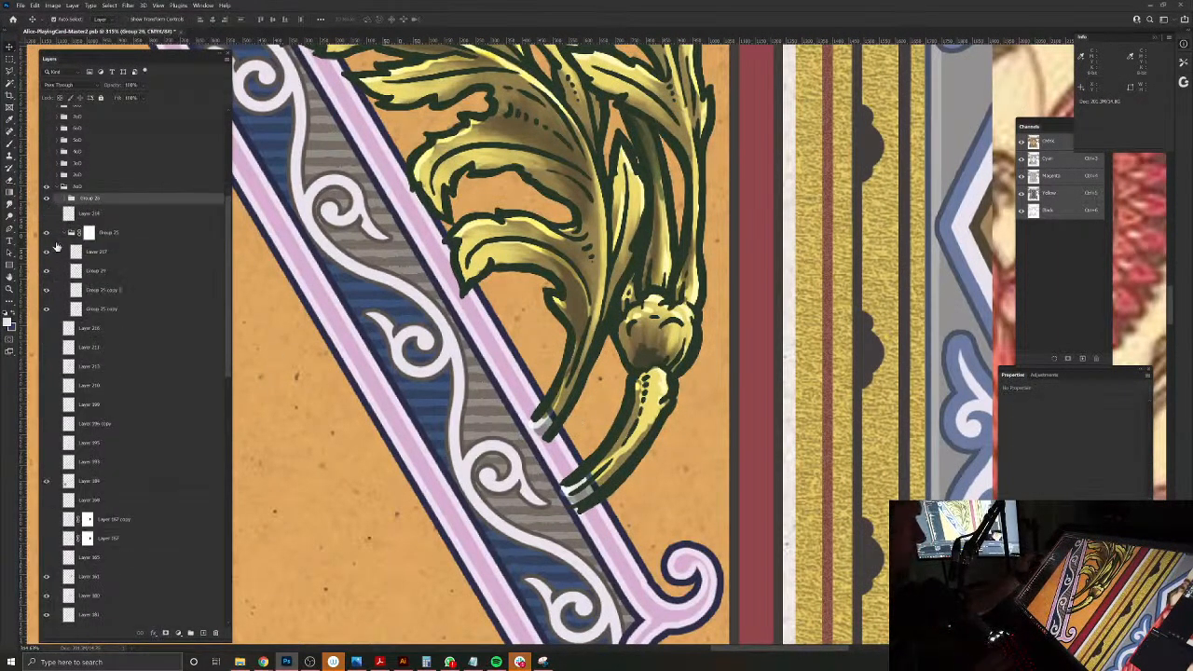
left_click(166, 632)
Step: Mask out the two cut thistle stem ends that overlap the frame's outer band, and save the document
key("b")
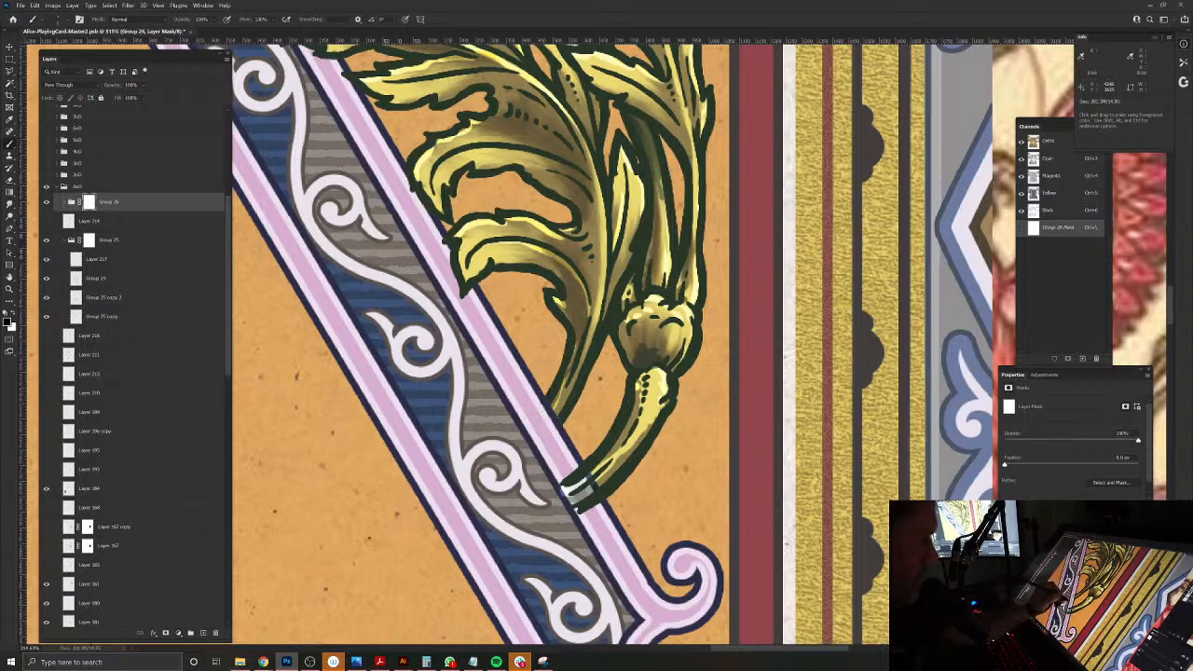
left_click_drag(563, 498, 589, 483)
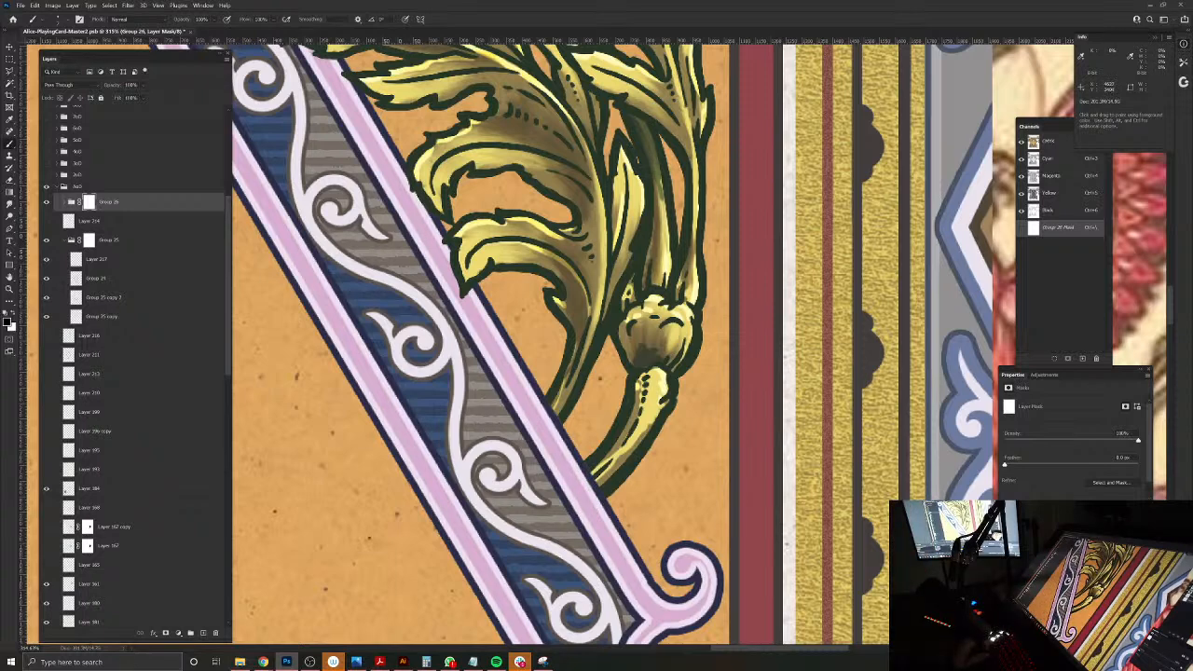
left_click_drag(649, 261, 652, 362)
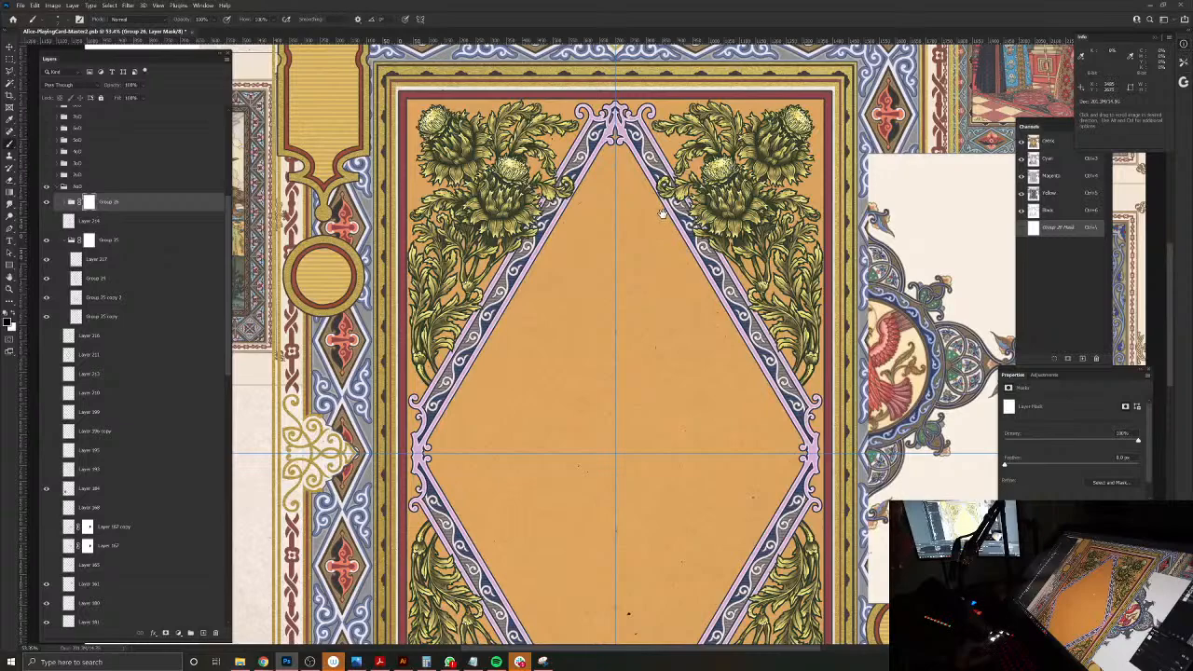
scroll(650, 215, "down", 5)
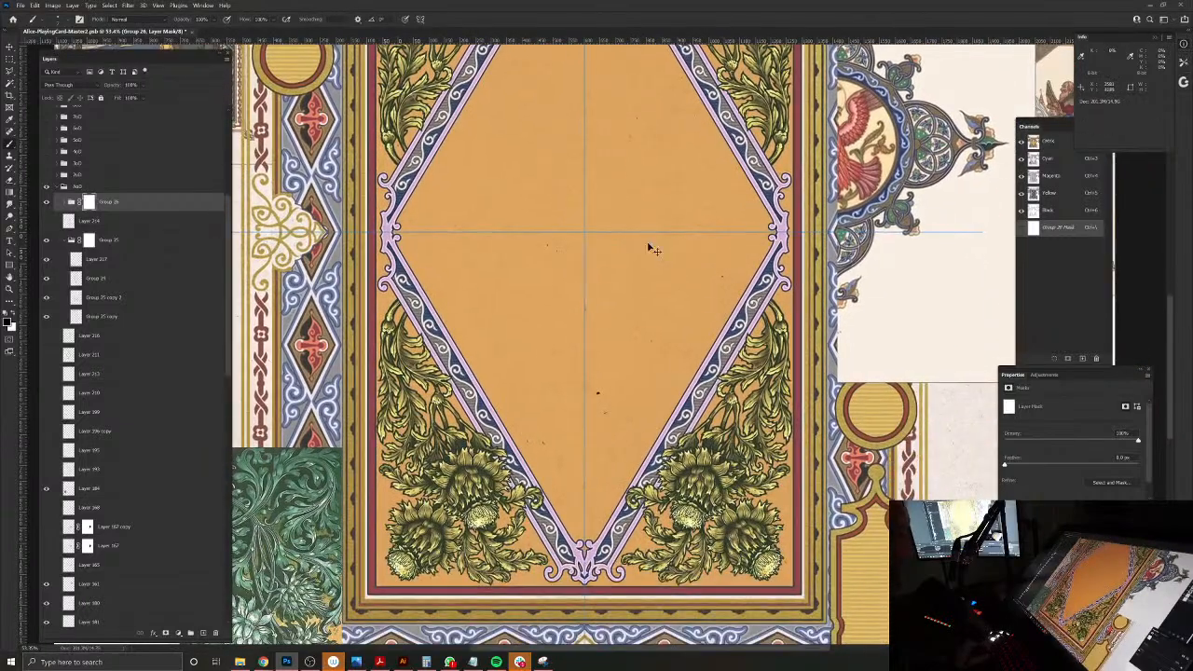
key("ctrl+s")
left_click_drag(638, 227, 625, 341)
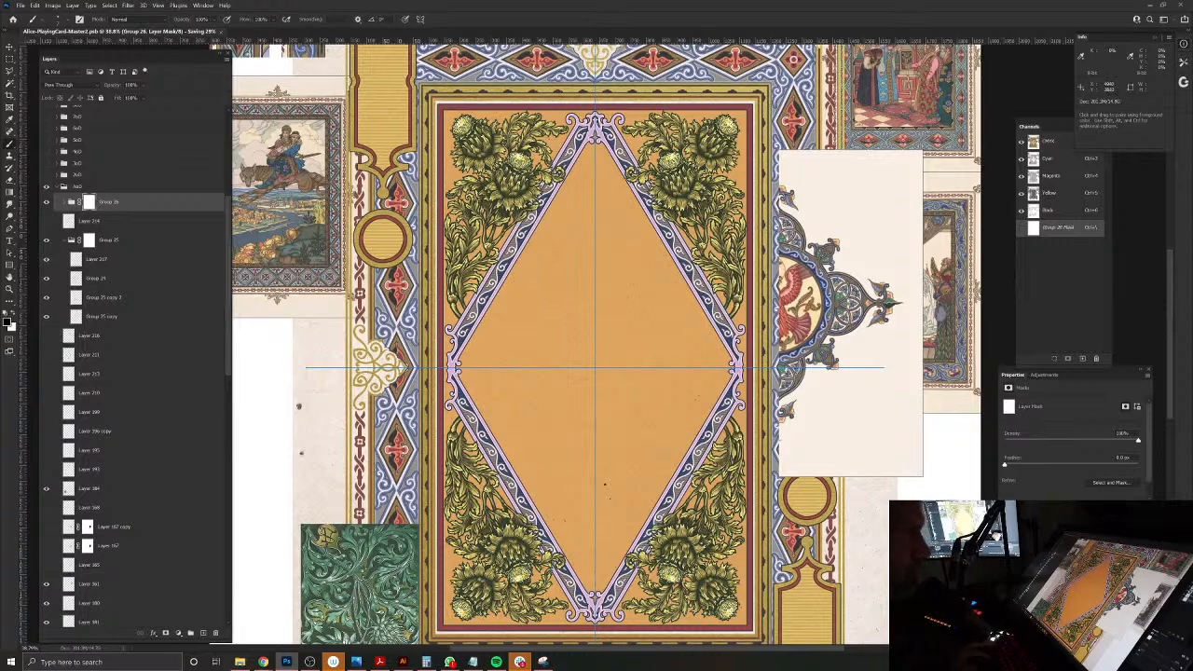
Step: Add a new layer above the masked thistle group and sample the cream colour from the reference bird medallion
scroll(829, 280, "up", 5)
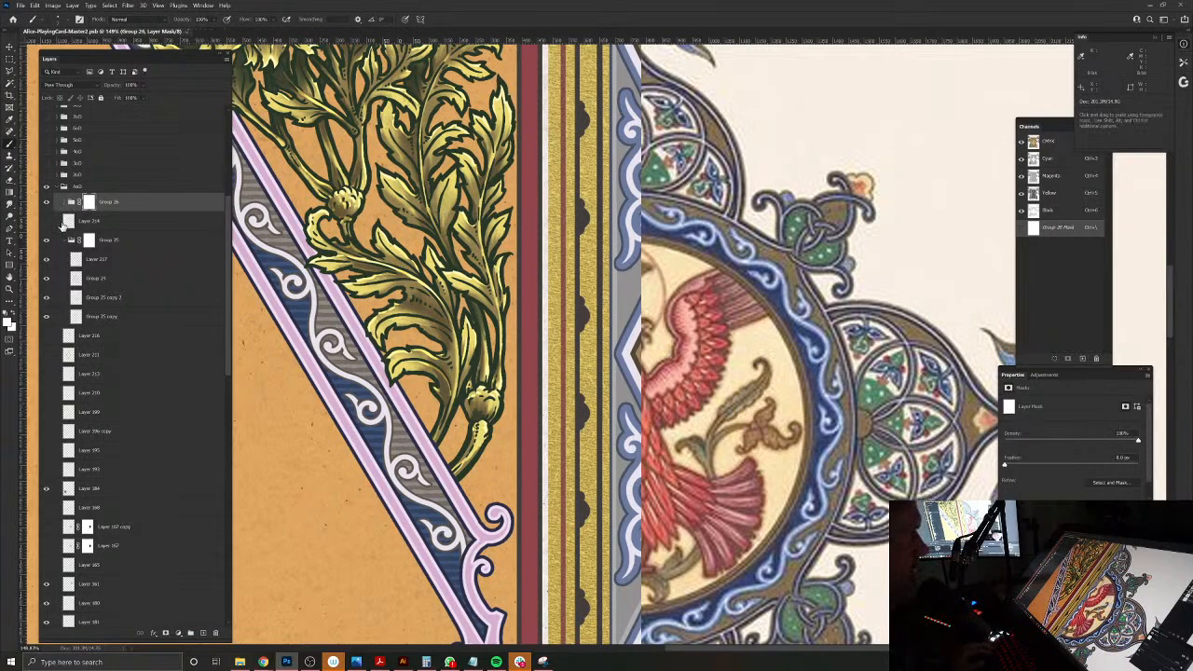
left_click(67, 241)
left_click(205, 634)
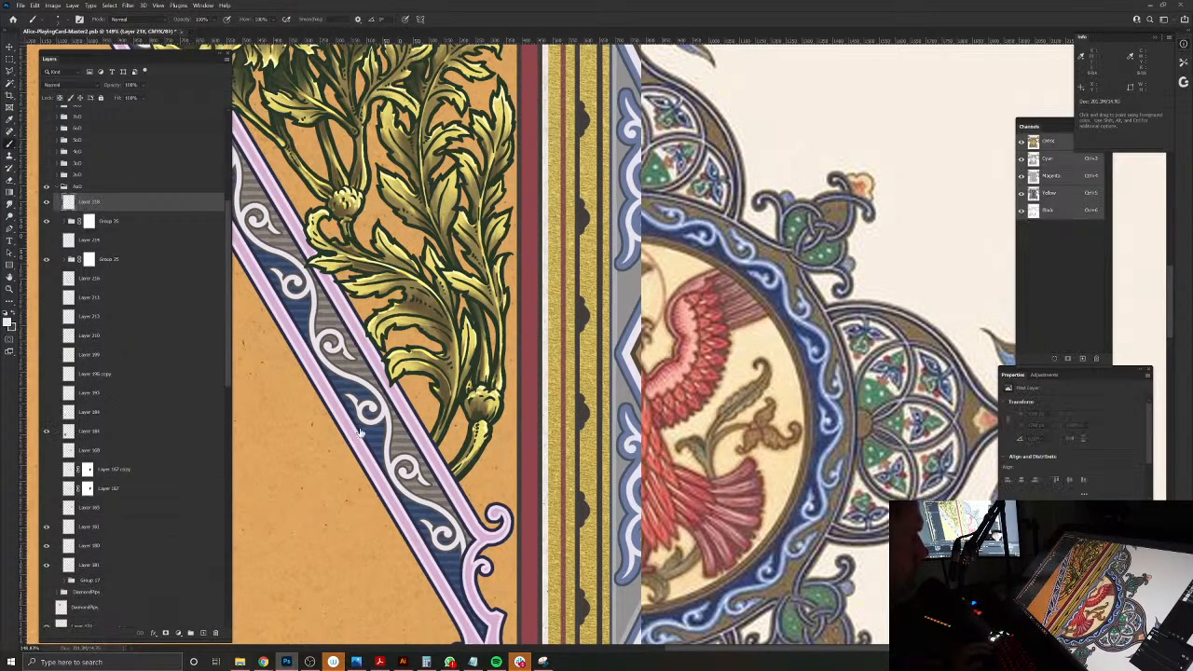
left_click(757, 336, "alt")
left_click_drag(751, 346, 657, 350)
left_click_drag(562, 351, 745, 335)
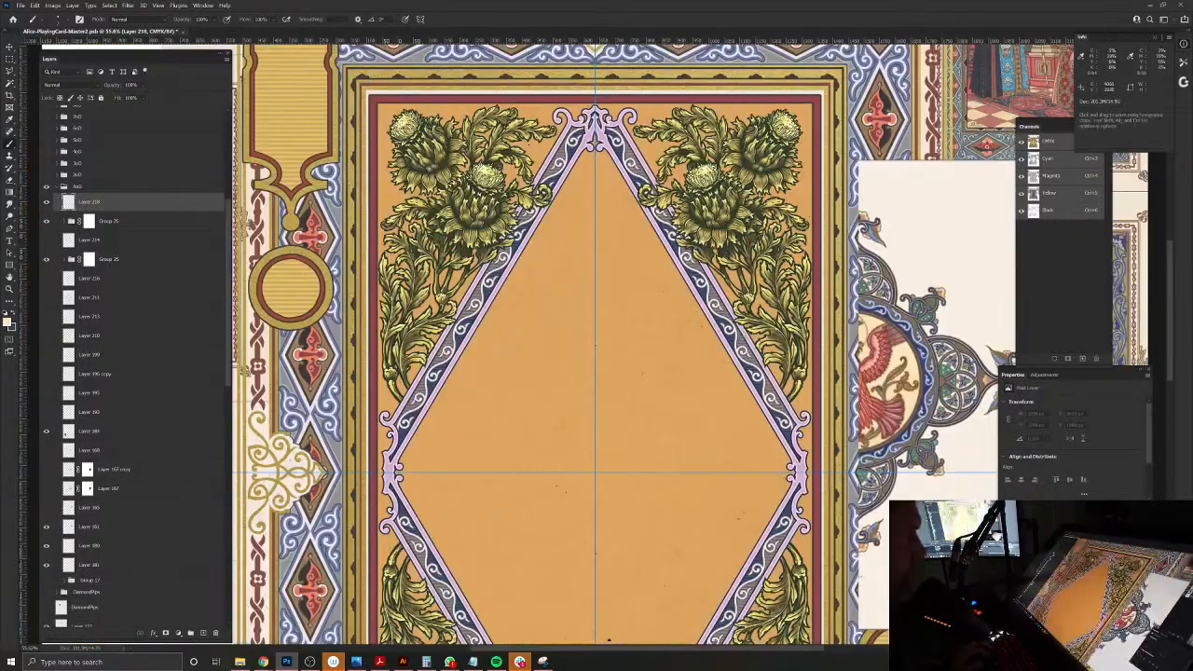
Step: Select the diamond's interior from the frame artwork layer with the Magic Wand and expand the selection slightly
key("v")
left_click(718, 331)
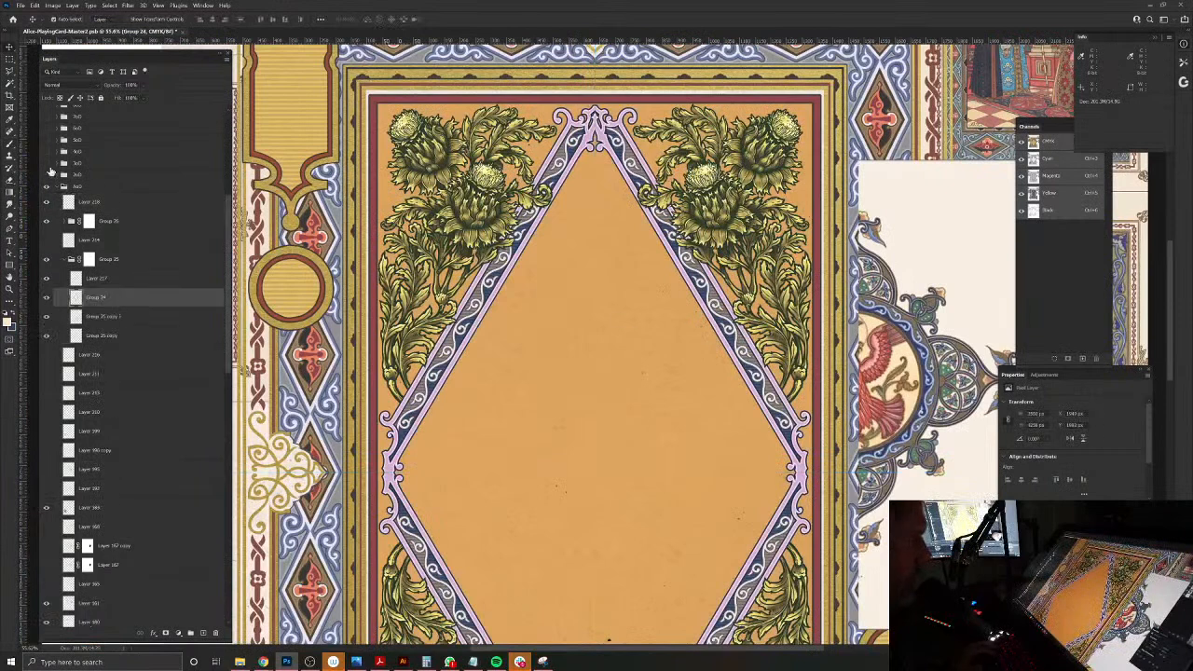
left_click(9, 82)
left_click(599, 418)
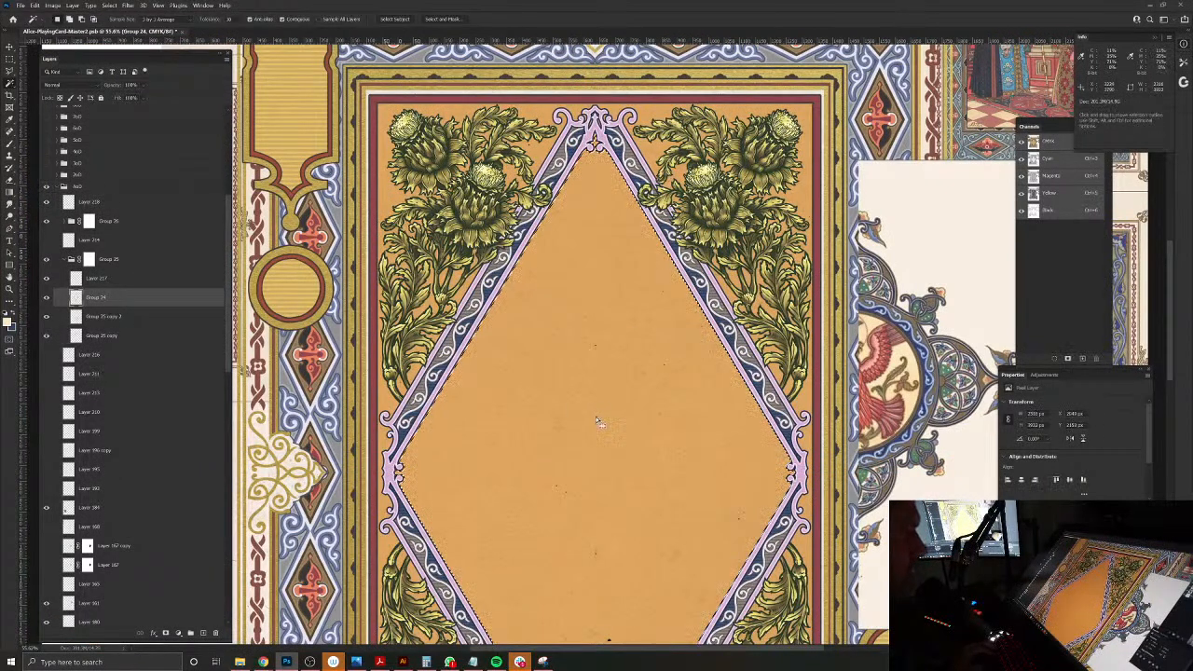
left_click(109, 4)
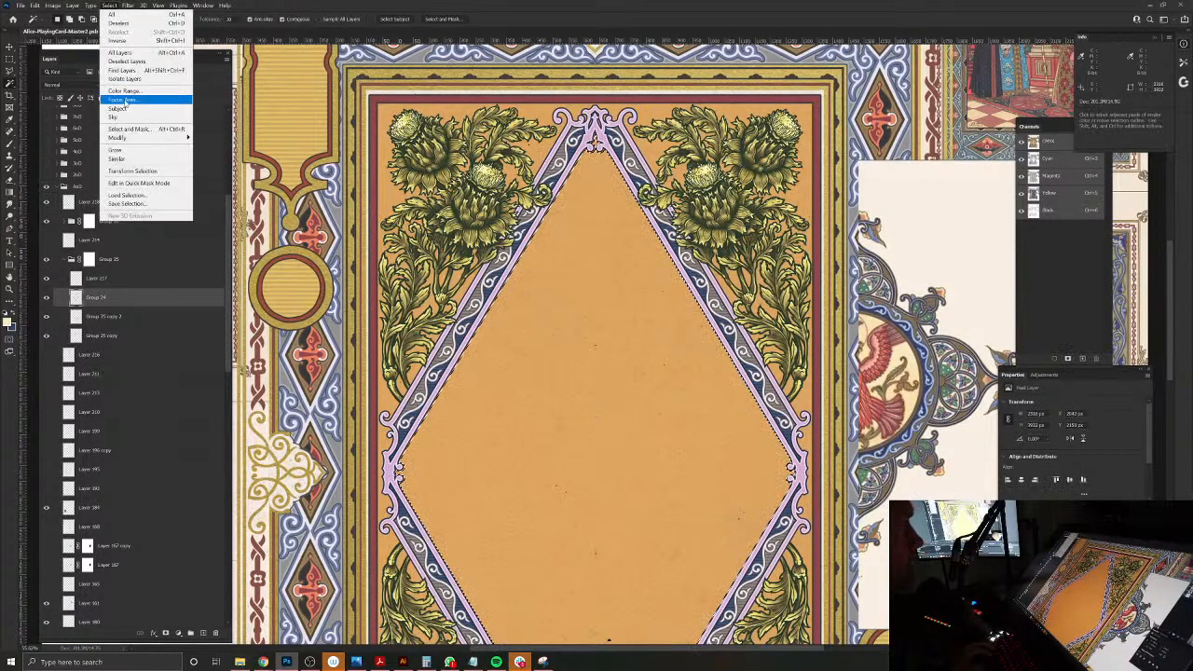
mouse_move(187, 138)
left_click(210, 155)
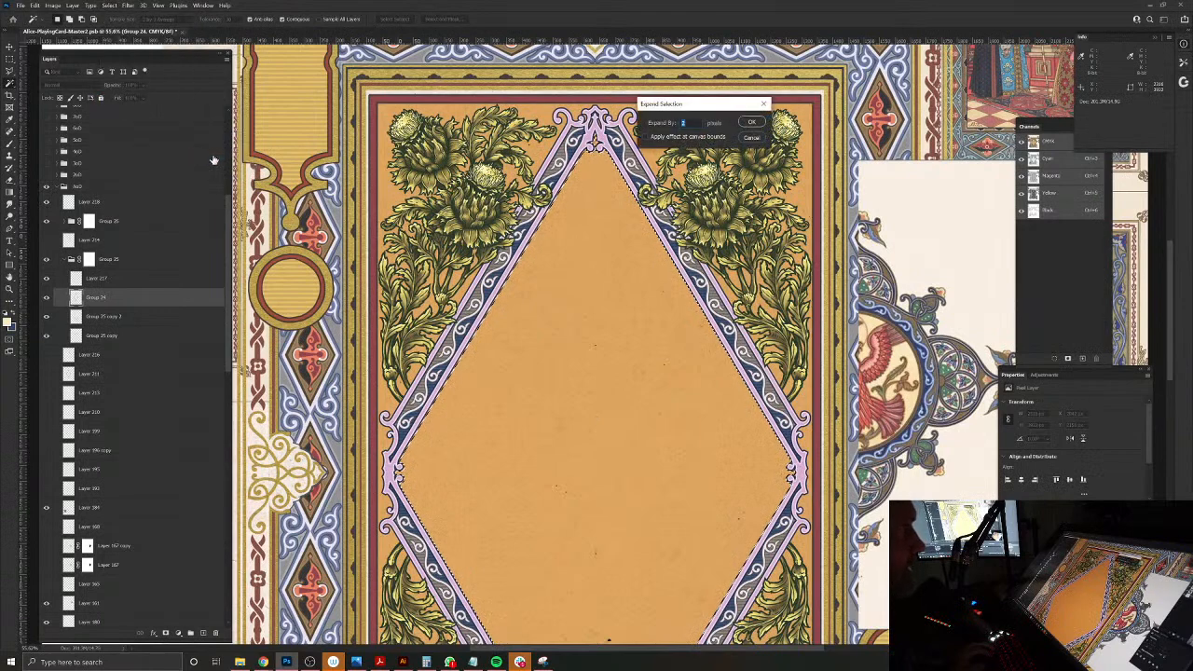
key("Return")
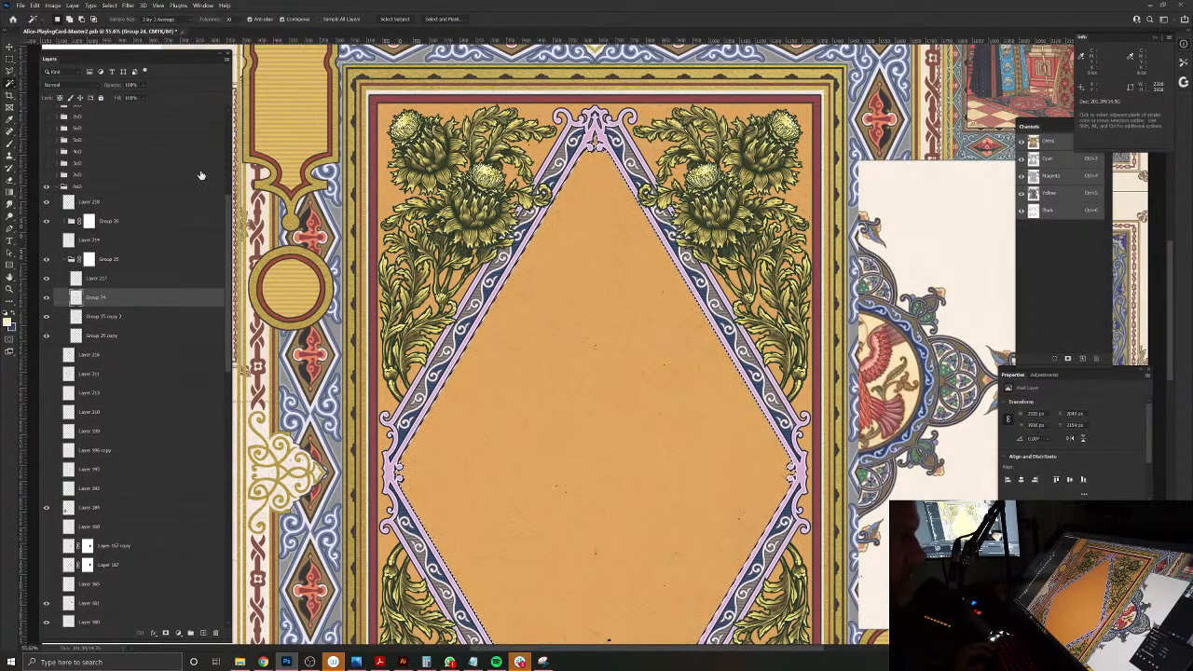
Step: Fill the diamond selection with cream on a new layer directly below the frame group and set its blend mode to Overlay
left_click(64, 259)
left_click(85, 278)
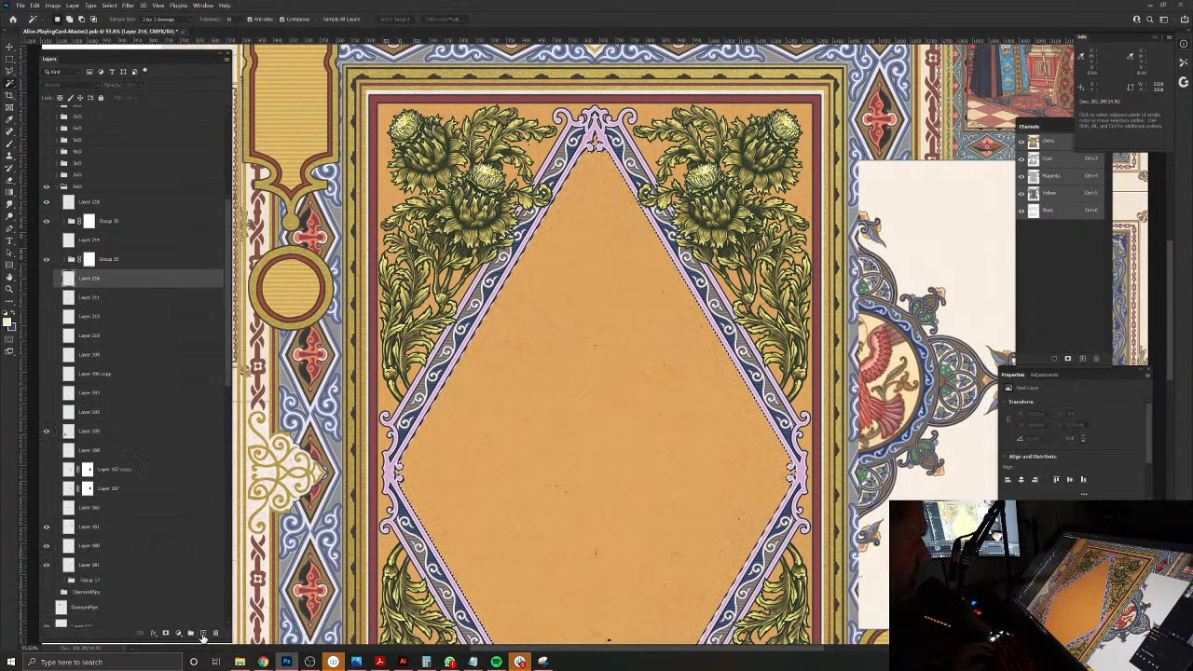
left_click(203, 633)
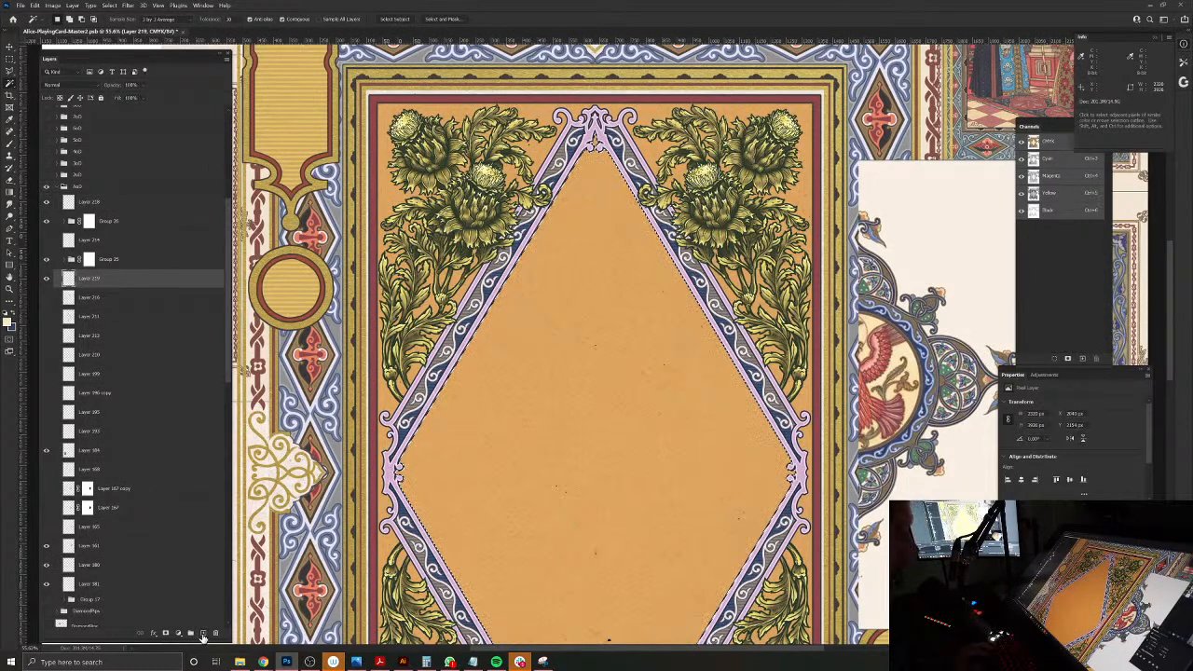
key("alt+BackSpace")
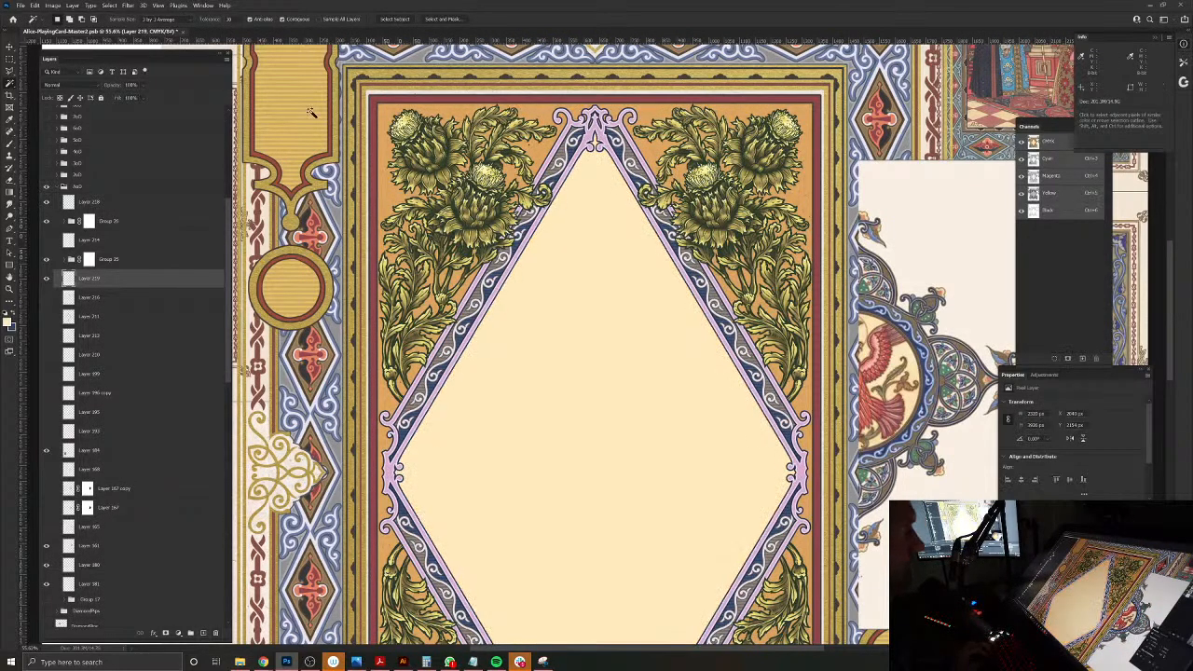
left_click(49, 85)
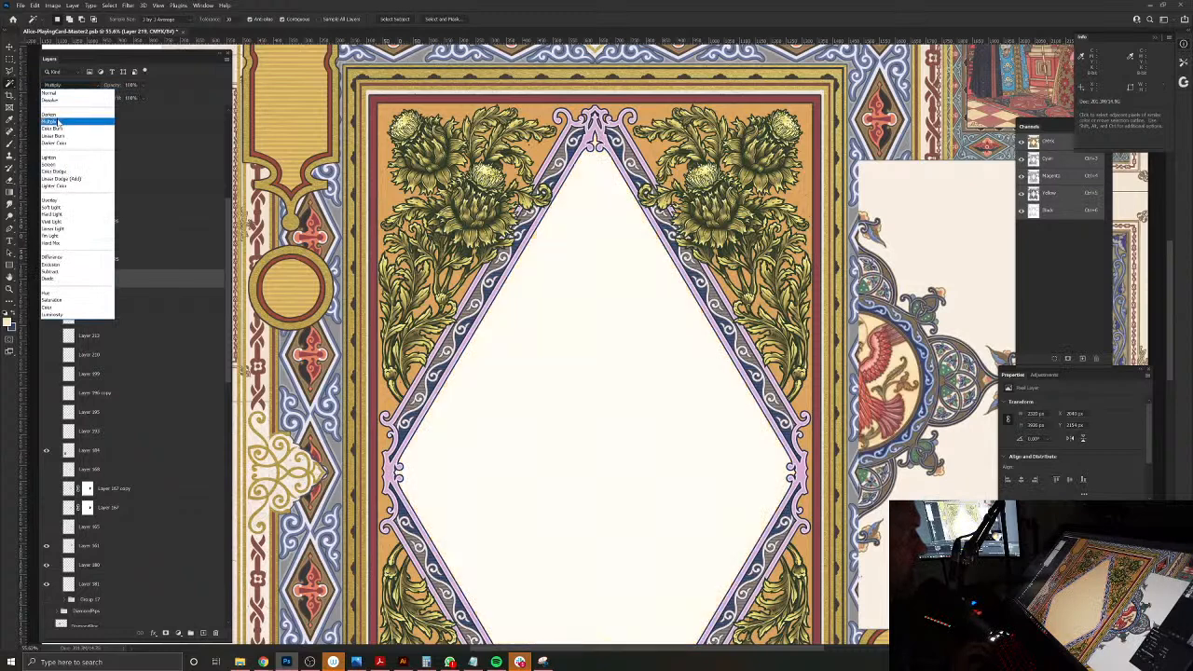
left_click(68, 202)
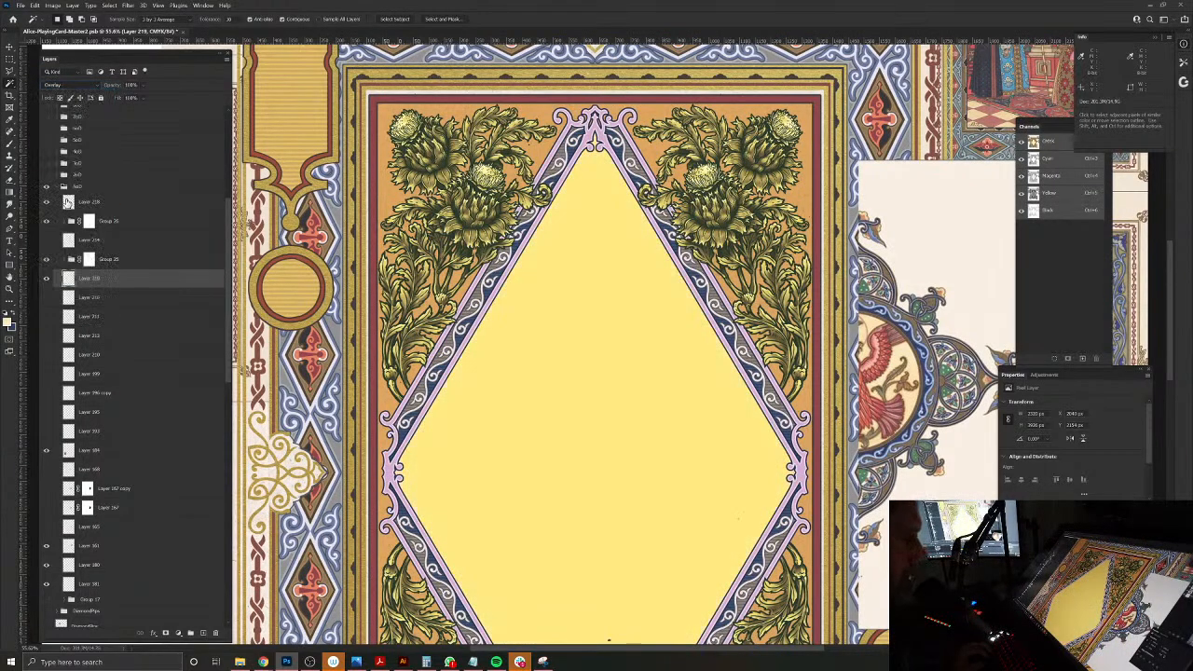
Step: Adjust the diamond fill's Hue/Saturation, lowering saturation to -61 and reducing lightness slightly
key("ctrl+u")
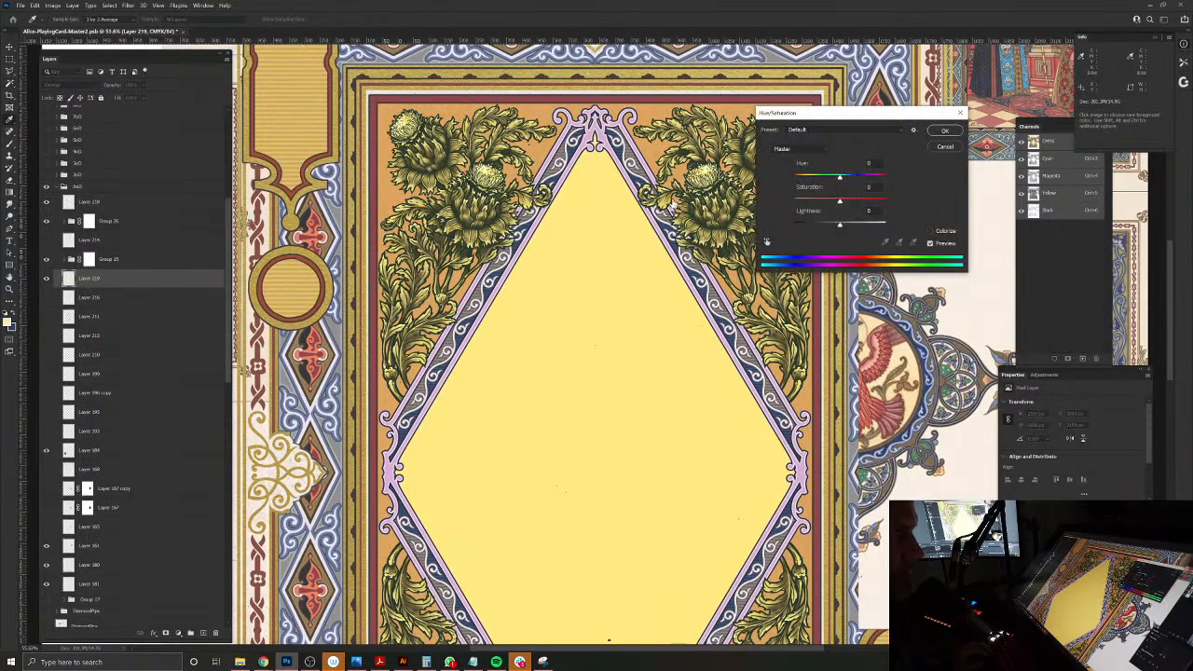
left_click_drag(839, 203, 819, 203)
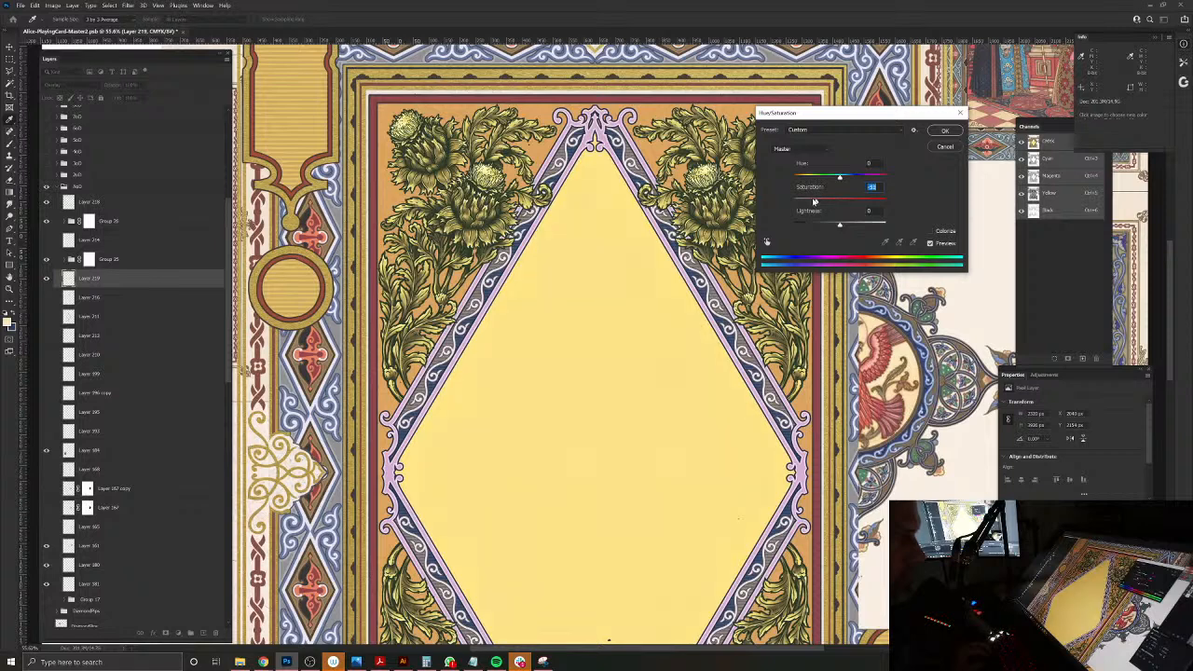
left_click_drag(832, 227, 835, 226)
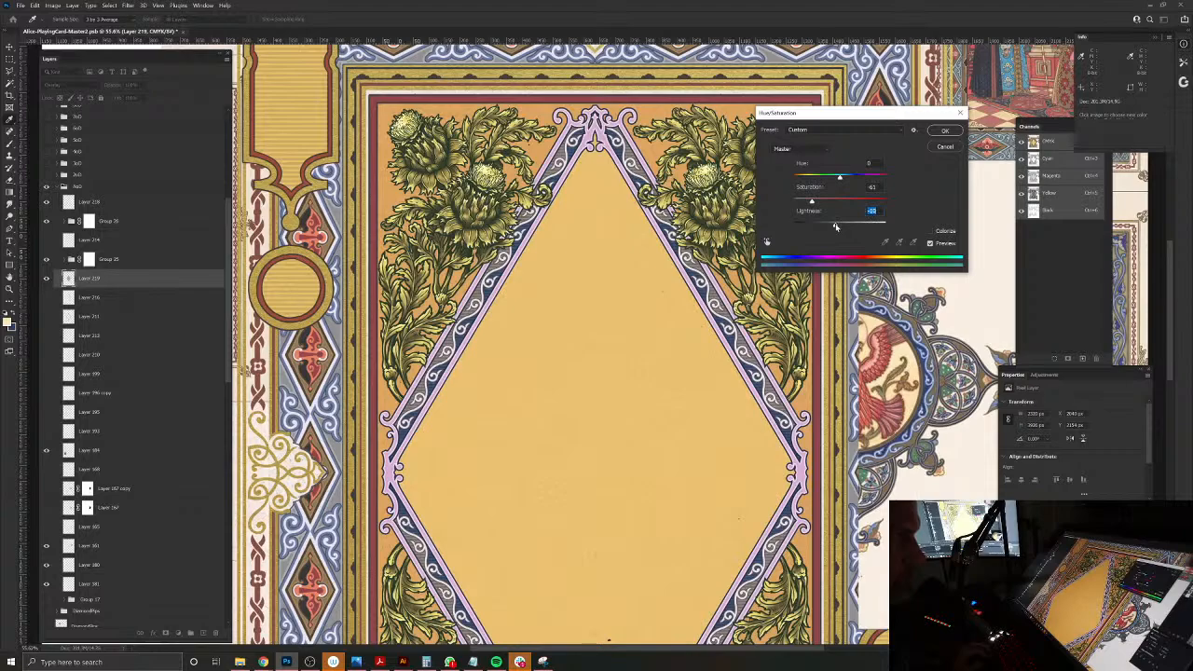
left_click(944, 134)
scroll(894, 386, "up", 5)
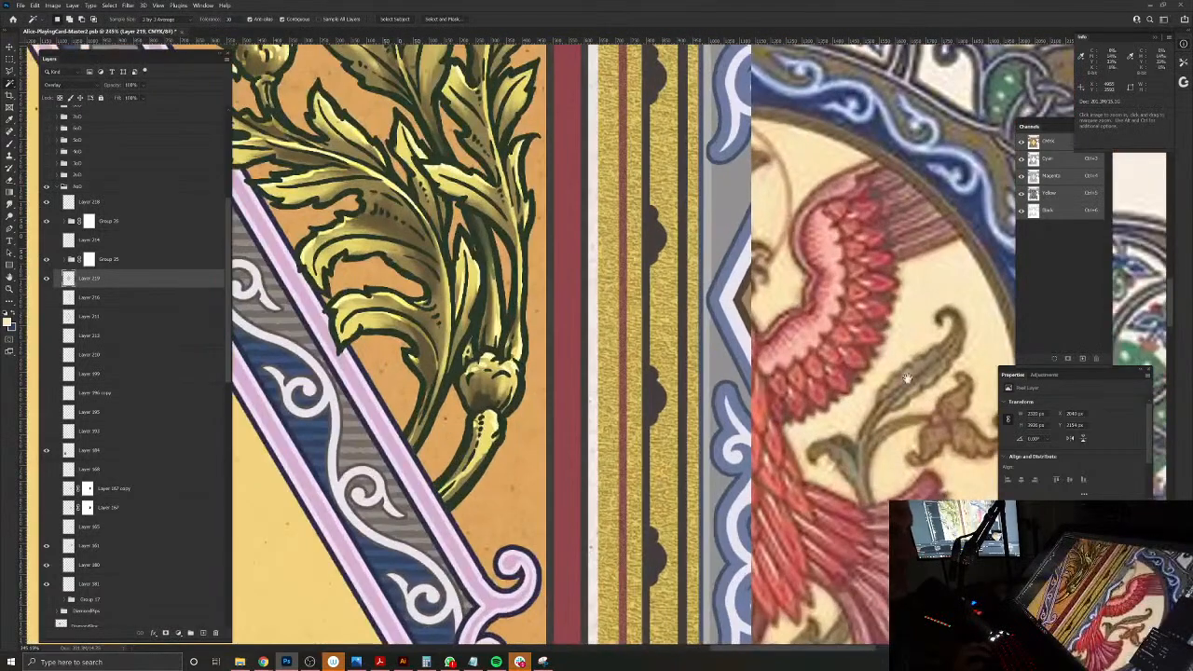
Step: Compare the diamond fill with the reference medallion, and open the fill layer's Outer Glow layer style settings
left_click_drag(913, 379, 663, 491)
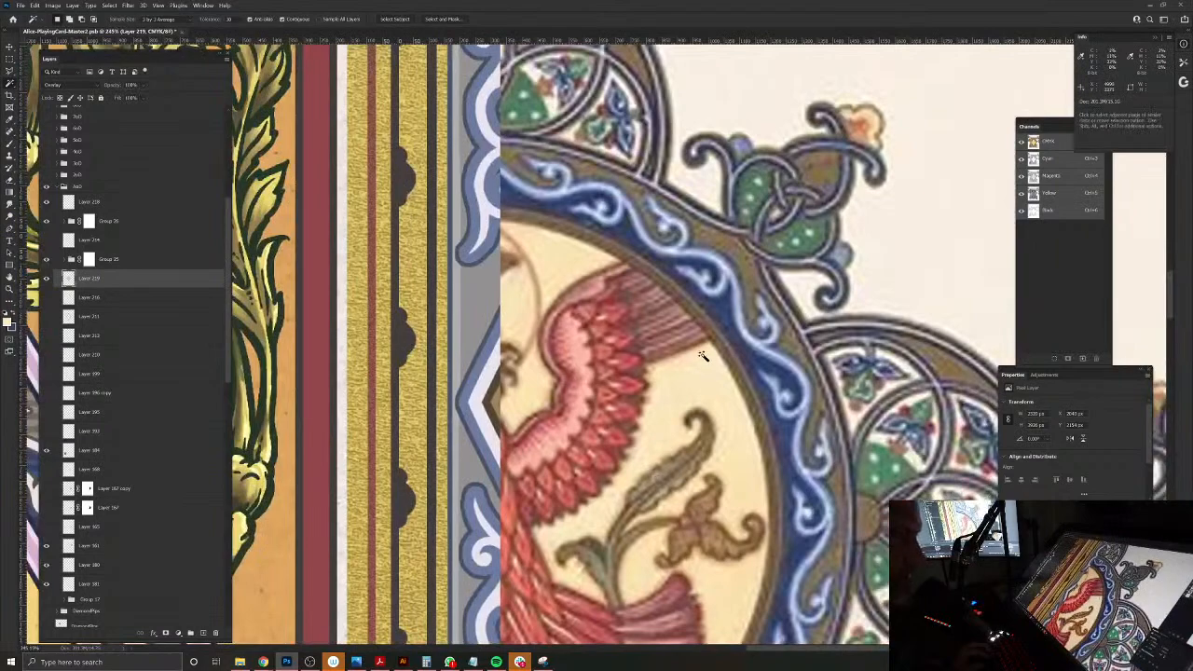
left_click_drag(578, 373, 795, 302)
left_click_drag(703, 234, 703, 328)
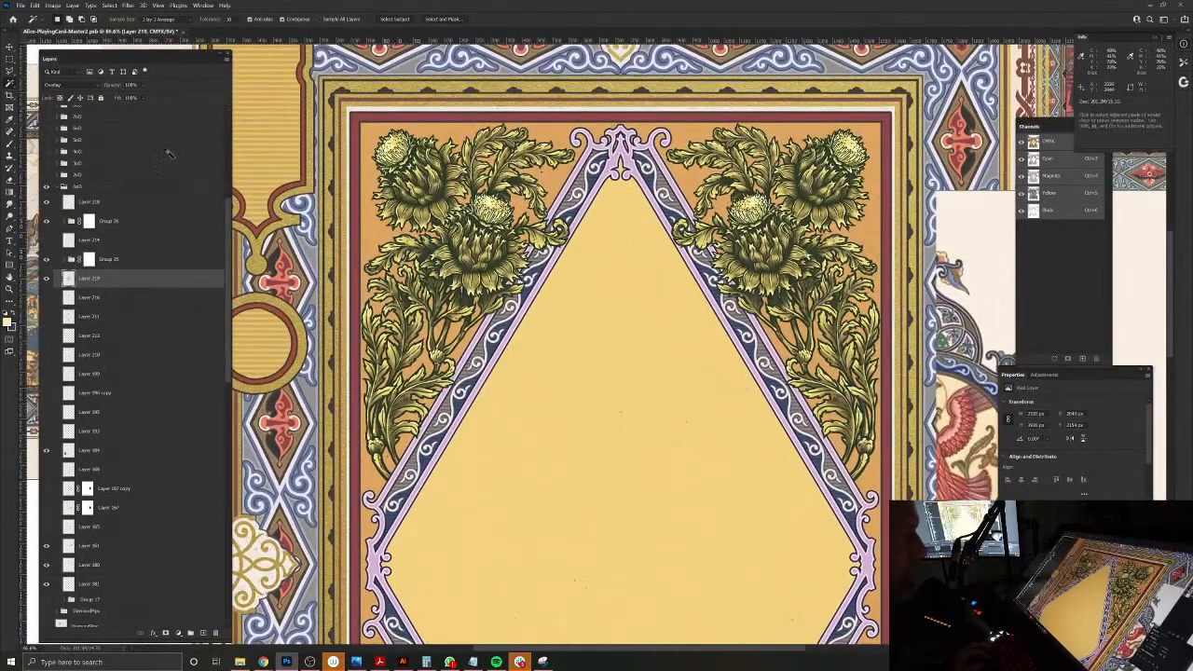
left_click(72, 6)
mouse_move(86, 91)
left_click(193, 172)
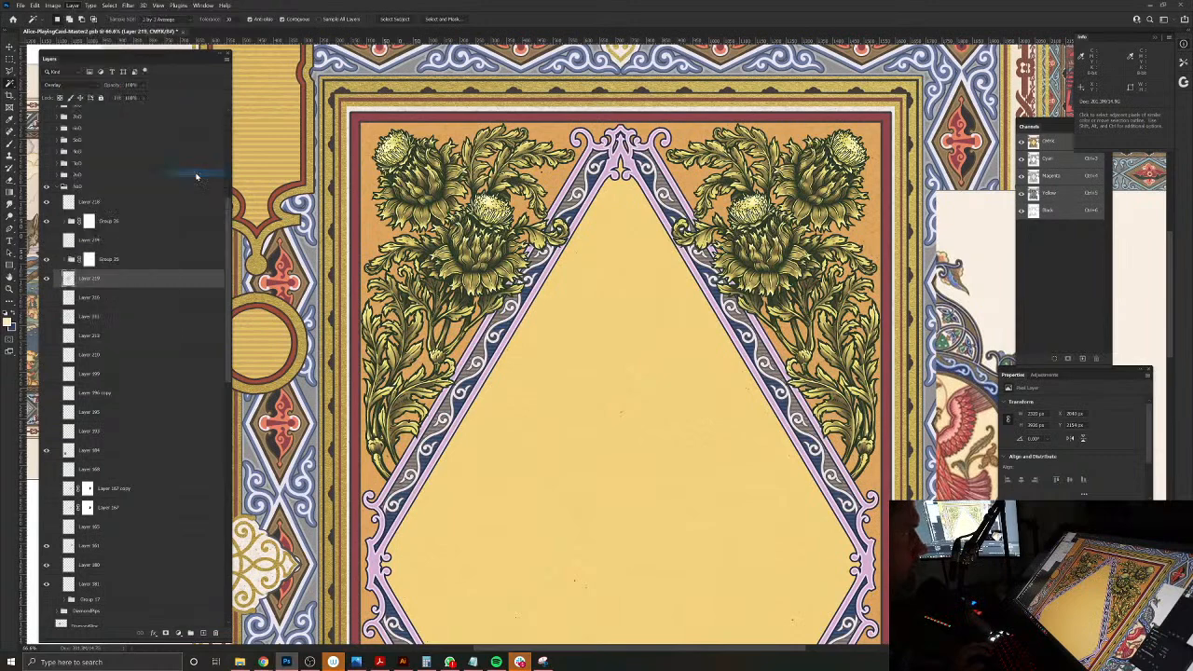
left_click_drag(988, 113, 756, 213)
left_click(602, 377)
scroll(606, 395, "down", 1)
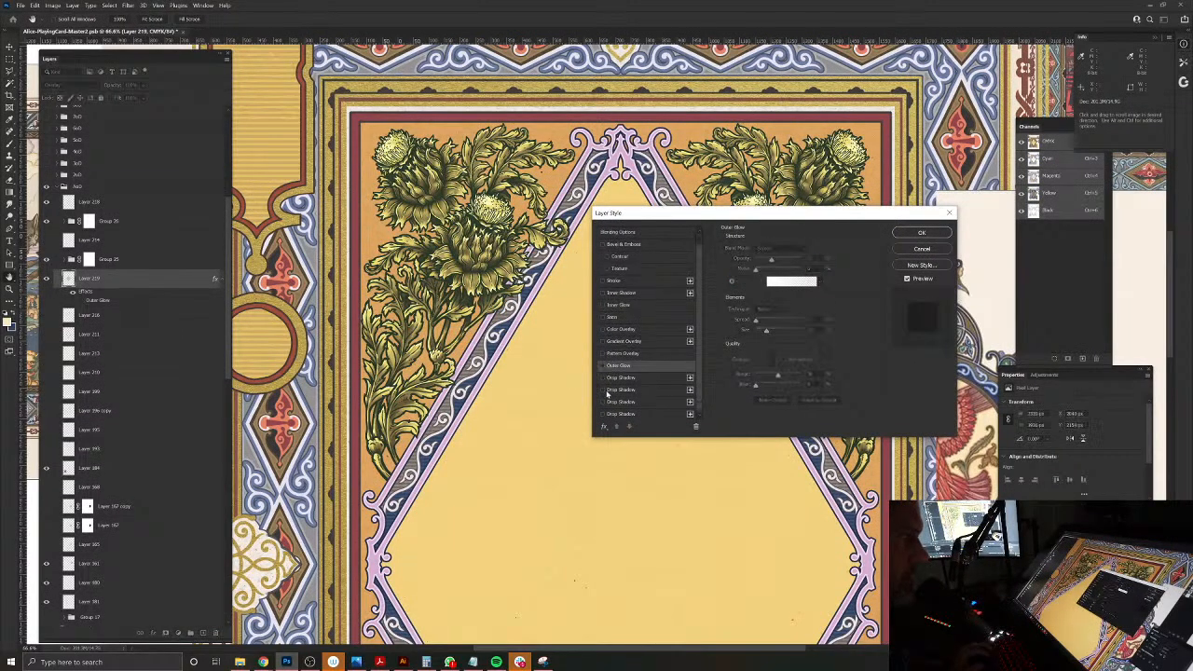
Step: Try an Outer Glow effect on the diamond fill layer
left_click(602, 365)
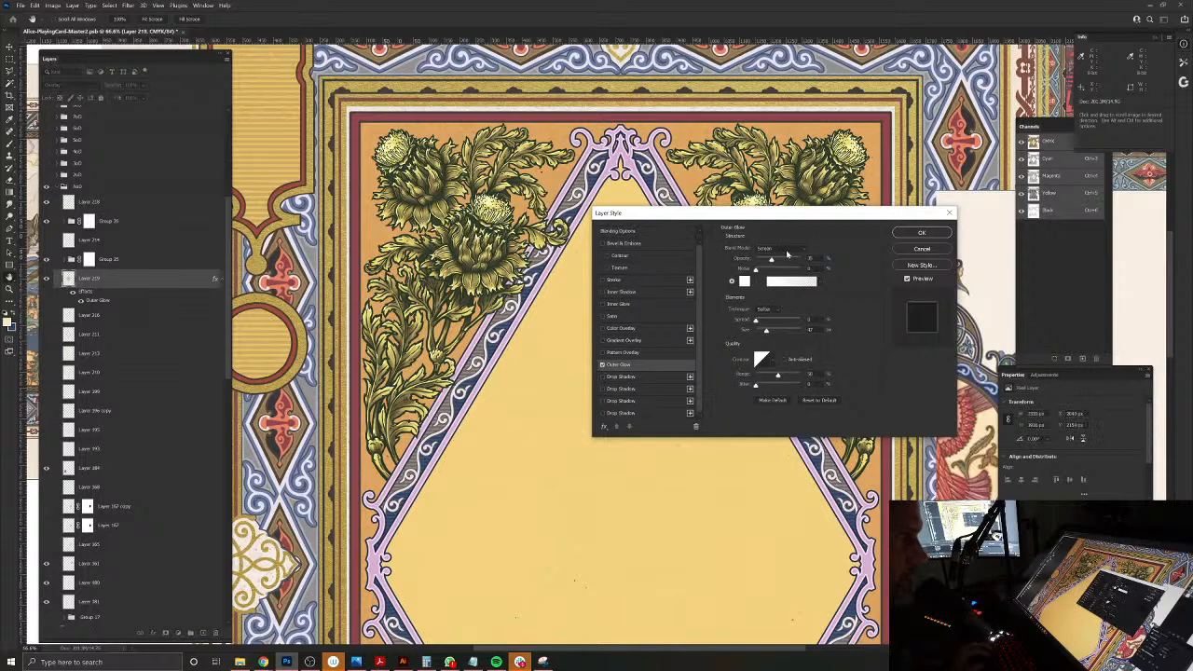
scroll(772, 395, "down", 1)
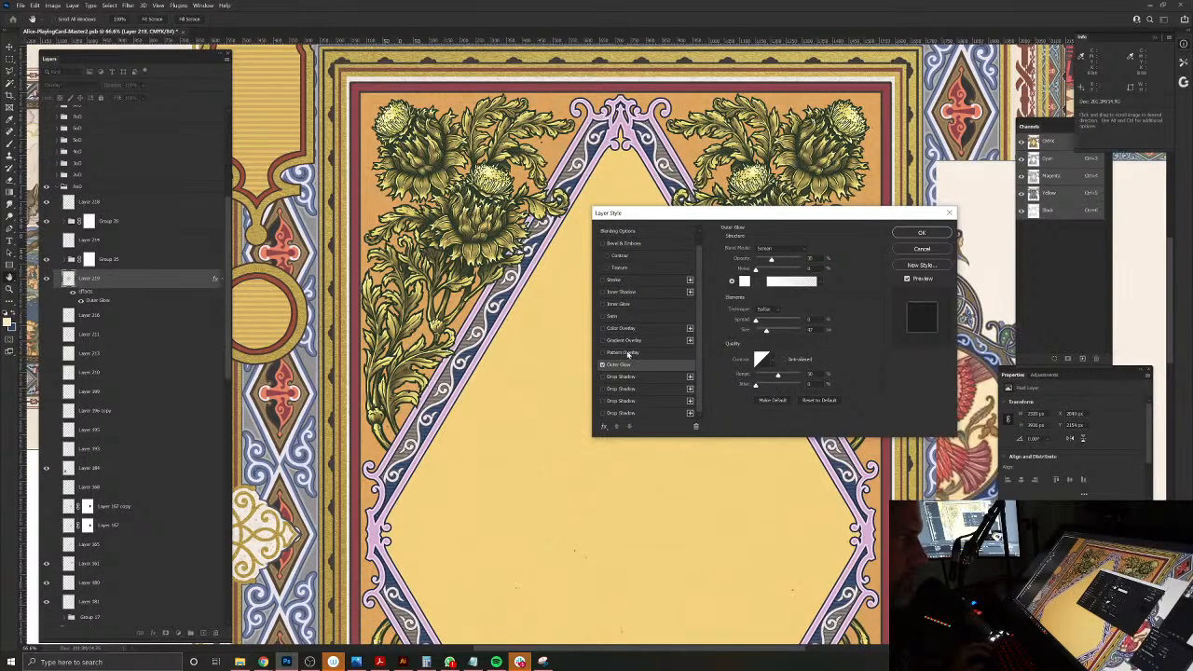
left_click(602, 365)
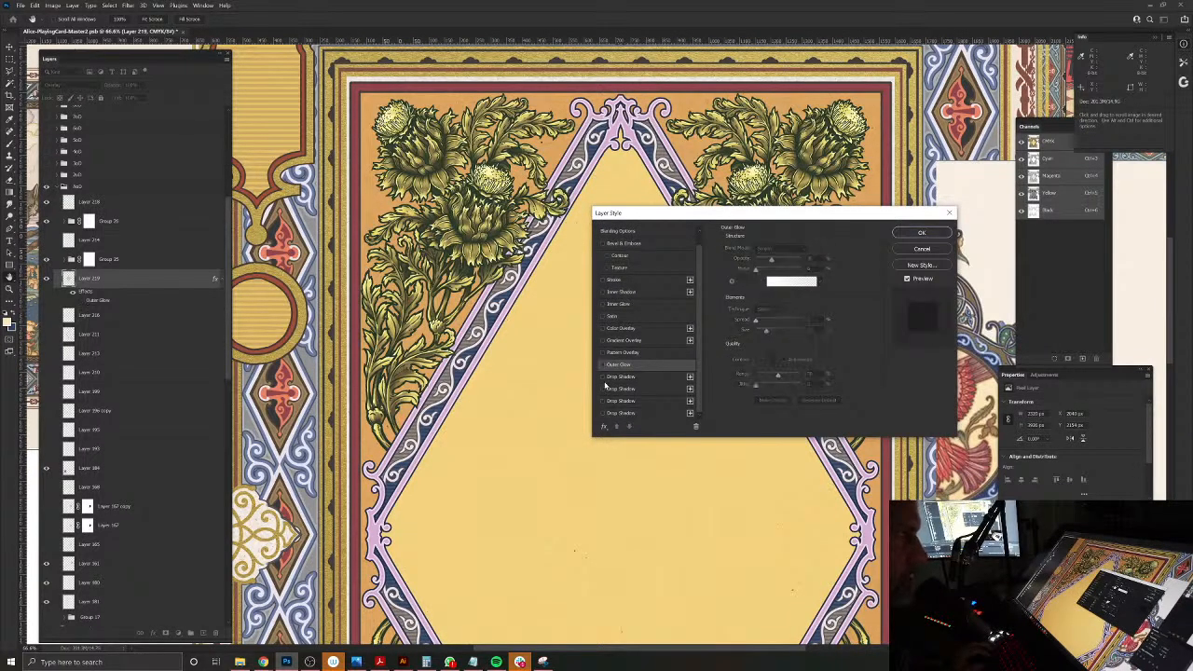
Step: Try Drop Shadow and Inner Glow effects on the diamond fill layer, moving the settings dialog clear of the diamond
left_click(602, 376)
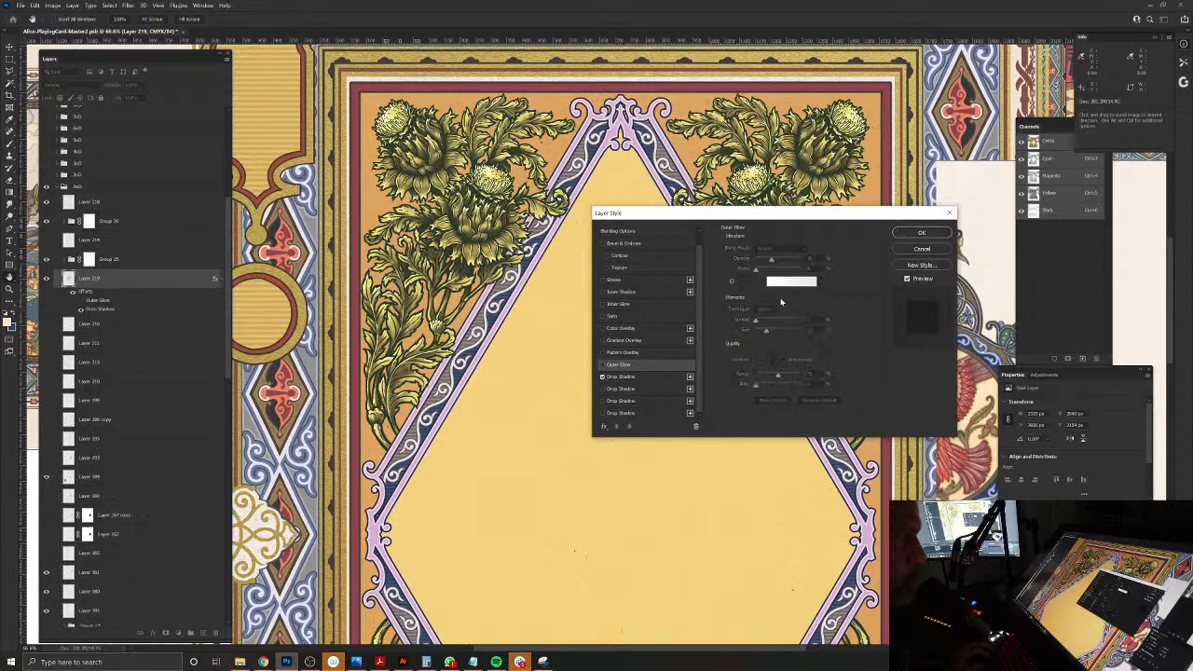
left_click(626, 378)
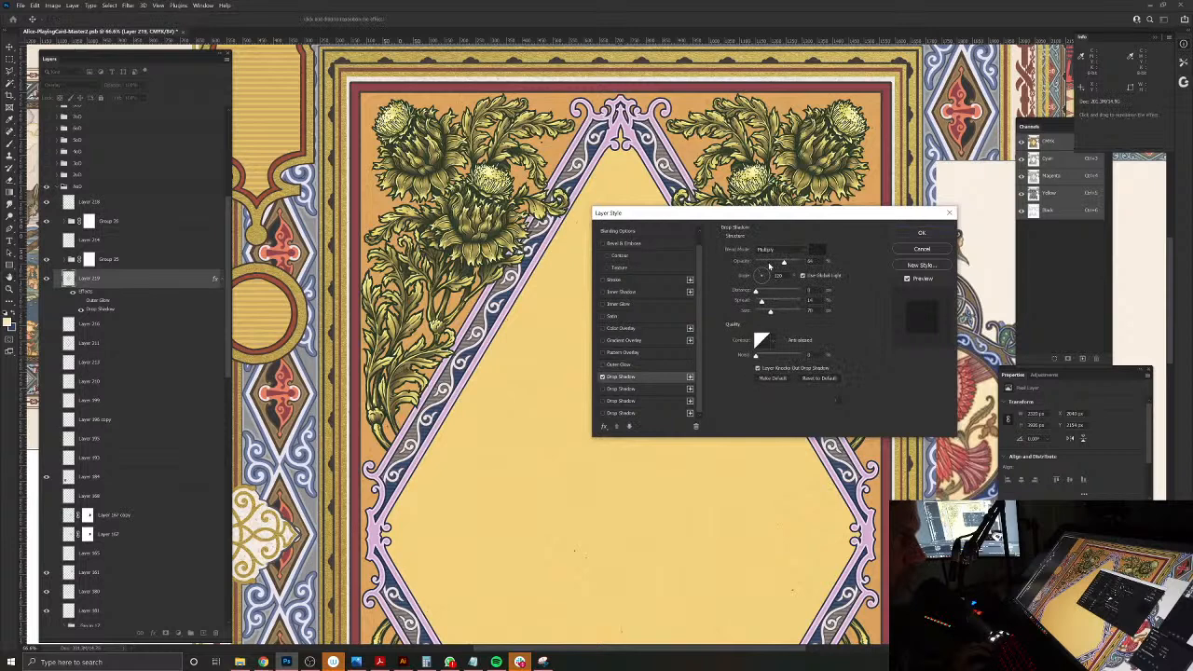
left_click_drag(773, 216, 812, 201)
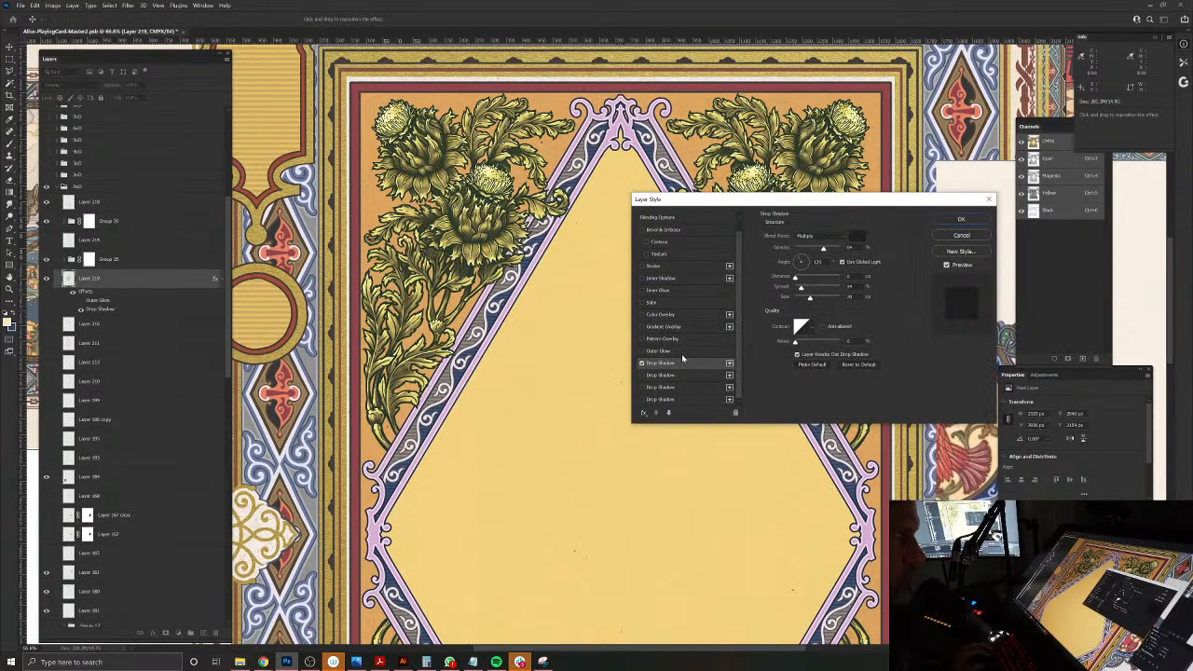
left_click_drag(821, 204, 923, 179)
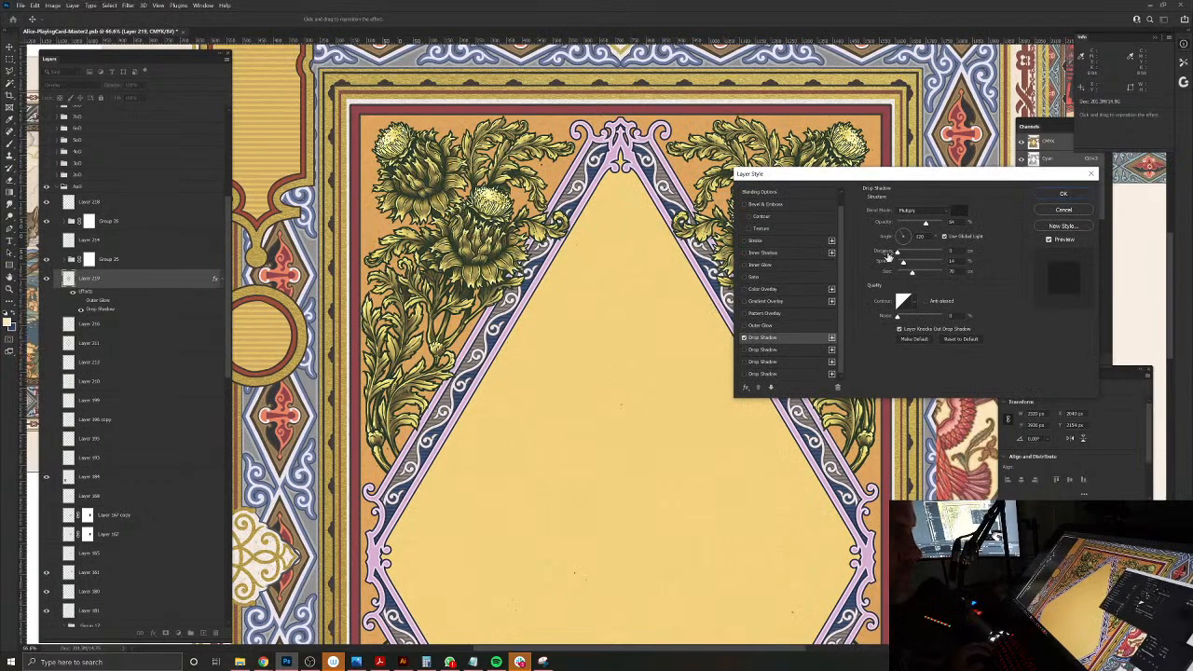
left_click(745, 338)
left_click(744, 265)
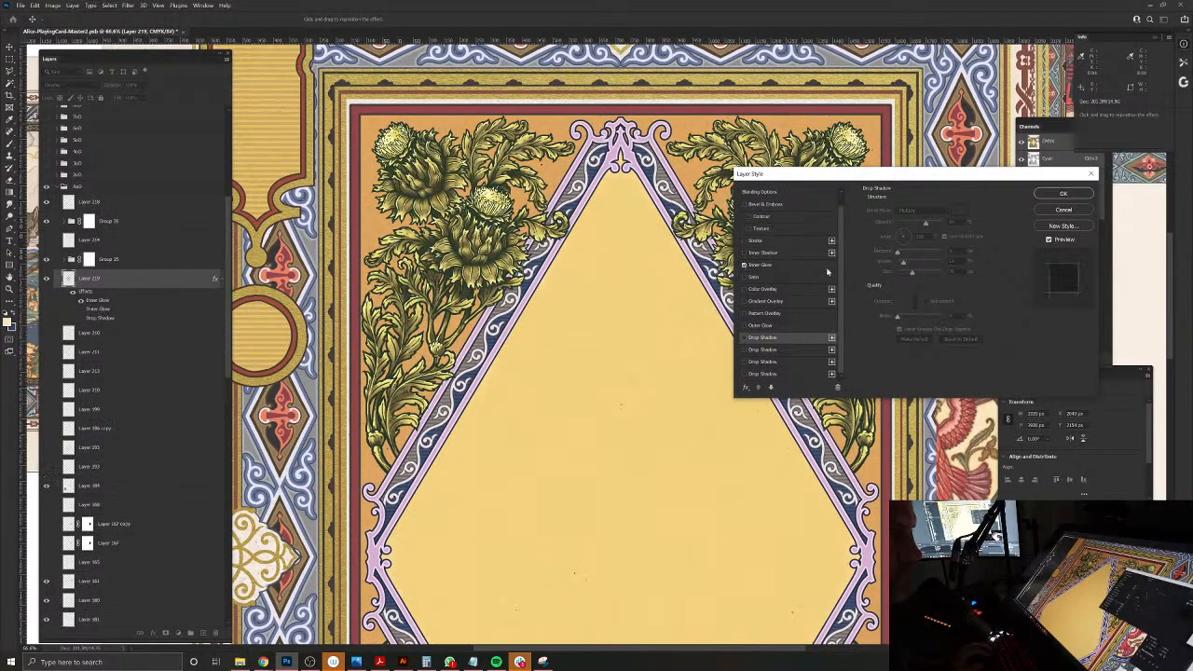
Step: Apply an Inner Shadow to the diamond fill instead of the Inner Glow, with distance 0 and a low choke
left_click(745, 252)
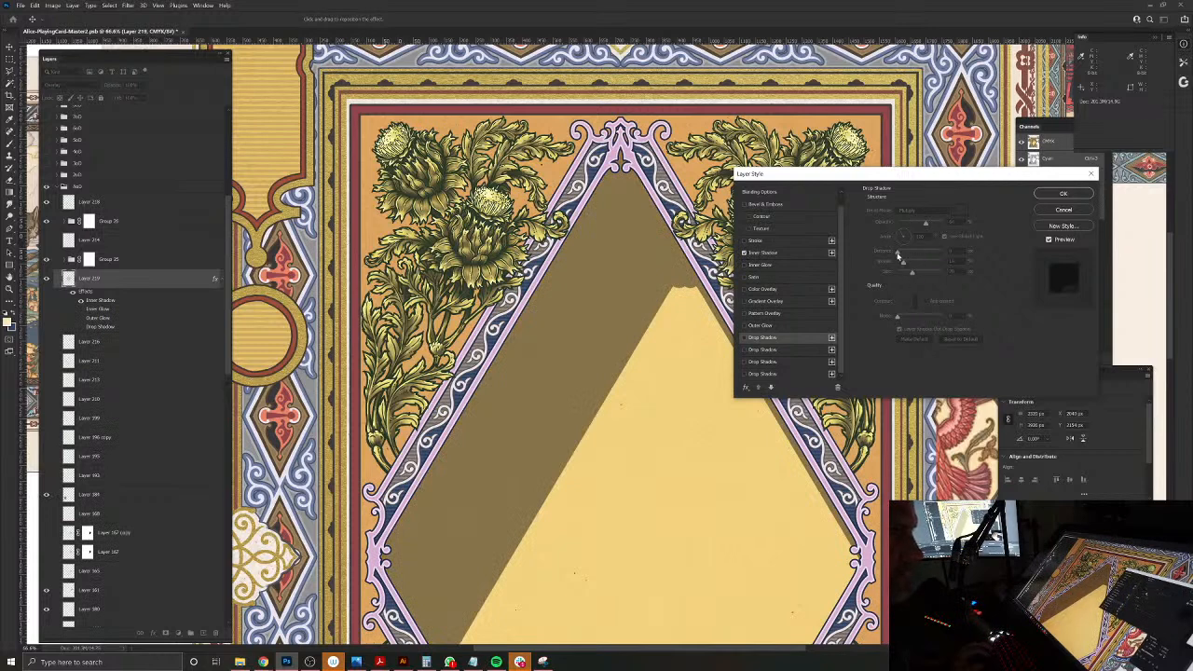
left_click(789, 253)
left_click_drag(939, 256, 893, 251)
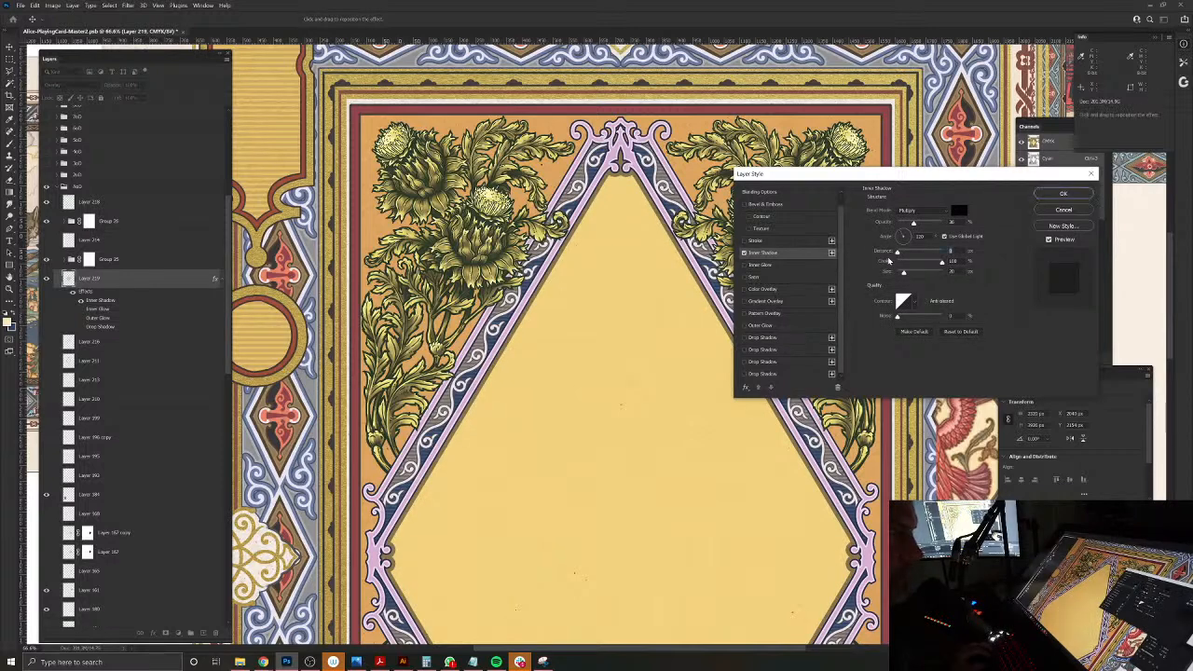
left_click_drag(942, 265, 901, 265)
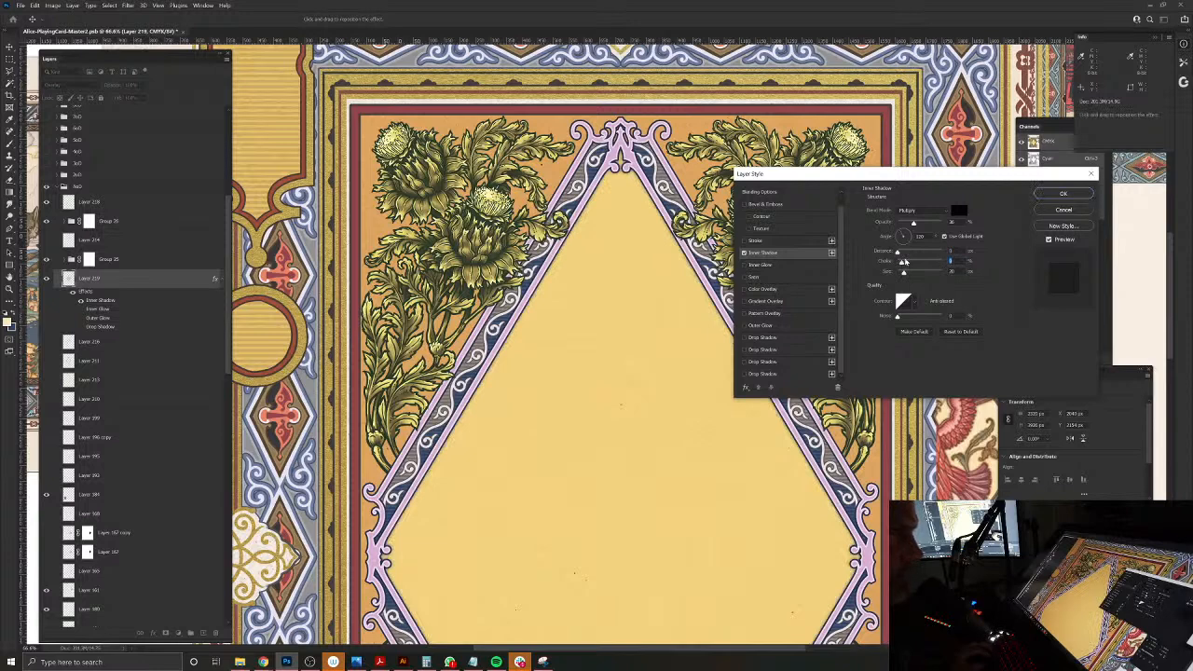
Step: Set the inner shadow's colour to a golden ochre (H 43, S 79, B 80), starting from the diamond's fill colour
left_click(959, 213)
left_click(631, 325)
left_click_drag(764, 191, 789, 201)
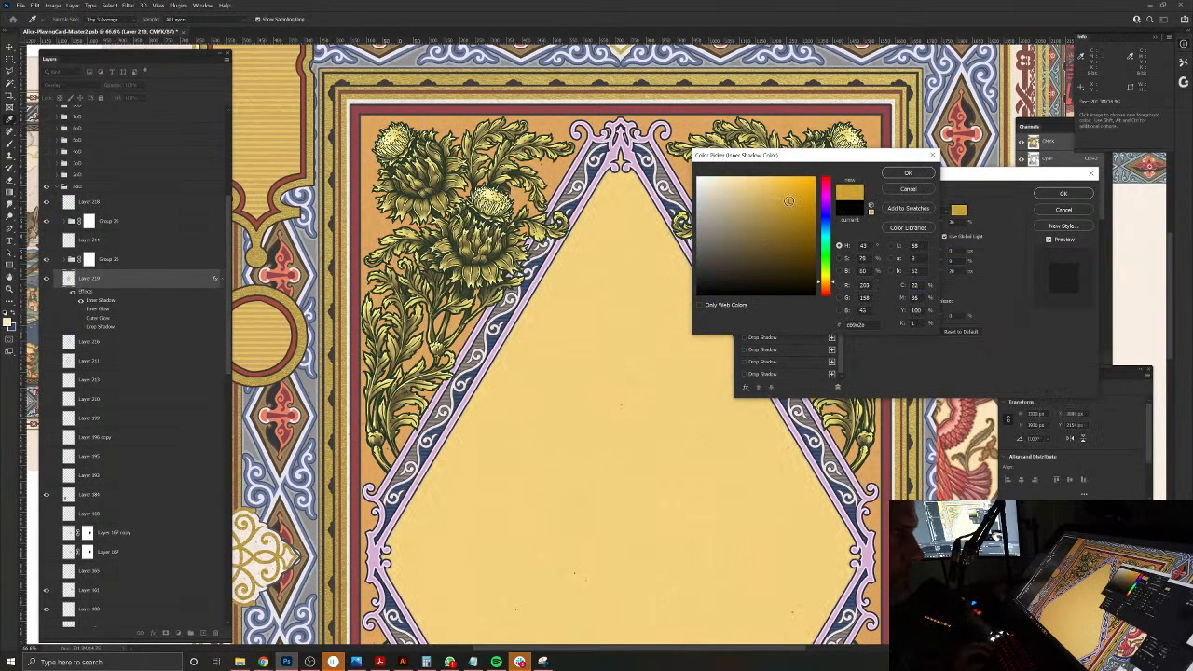
left_click(902, 175)
Step: Set the inner shadow's blend mode to Normal and opacity to 100%, enlarge its size, and apply the layer style
left_click(915, 211)
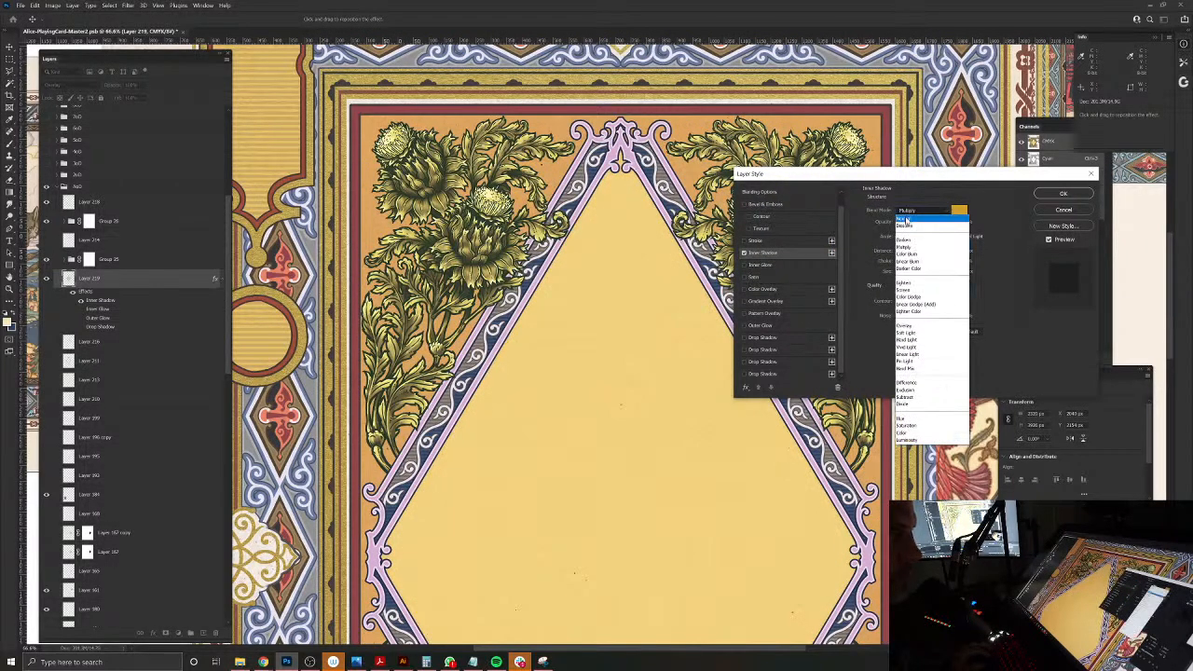
left_click(904, 219)
left_click_drag(934, 224, 941, 223)
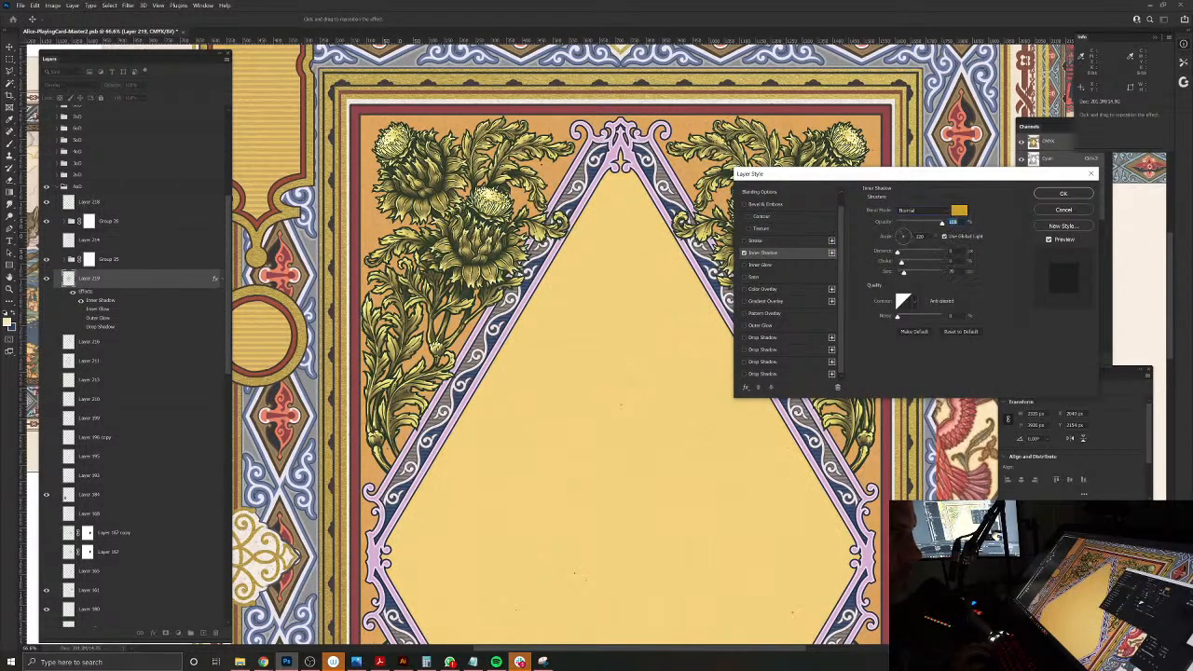
left_click(914, 273)
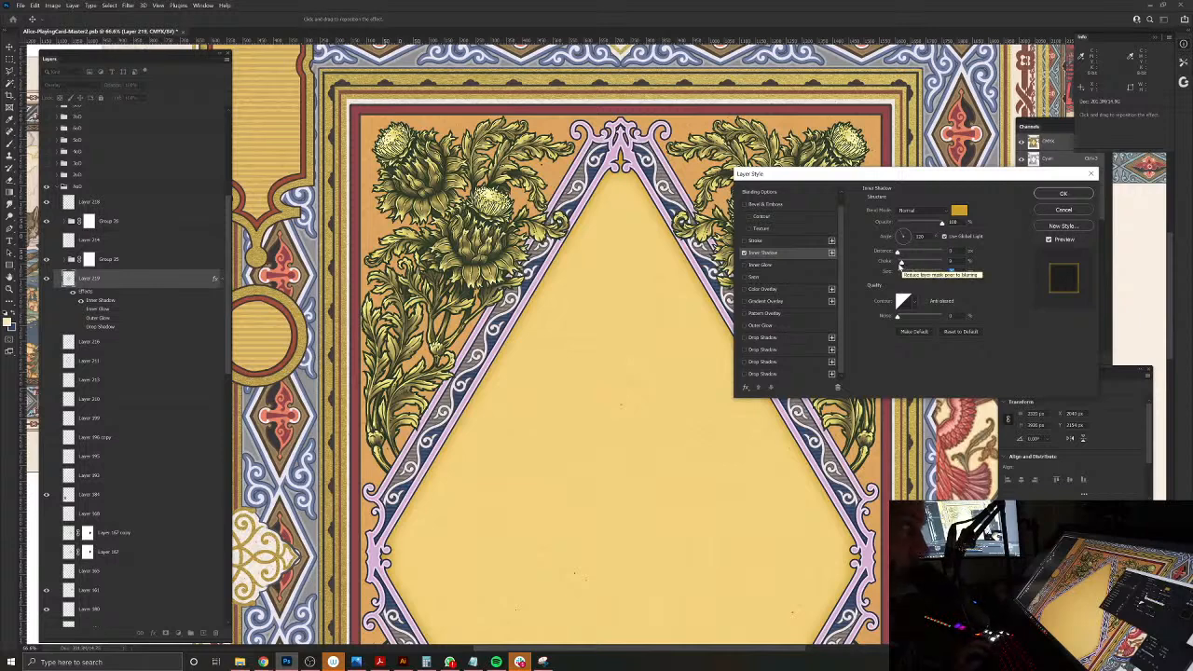
left_click(1062, 193)
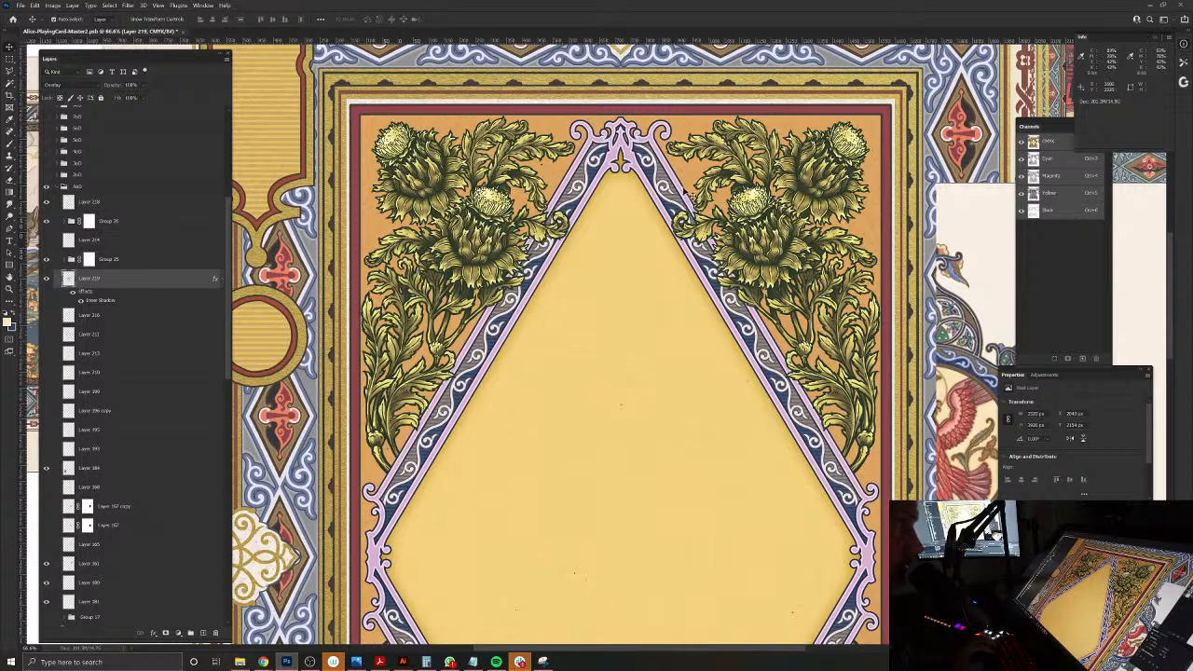
Step: Select the diamond's band group within the masked frame group and review the whole card
left_click(685, 191)
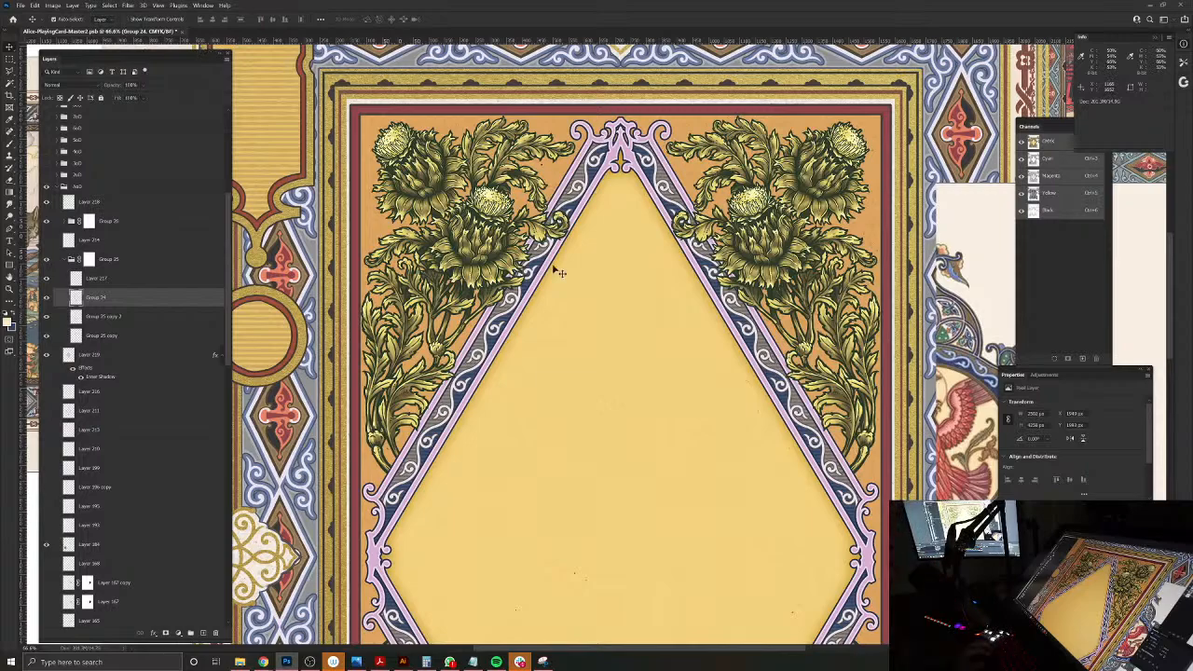
scroll(606, 289, "down", 3)
left_click_drag(604, 299, 613, 242)
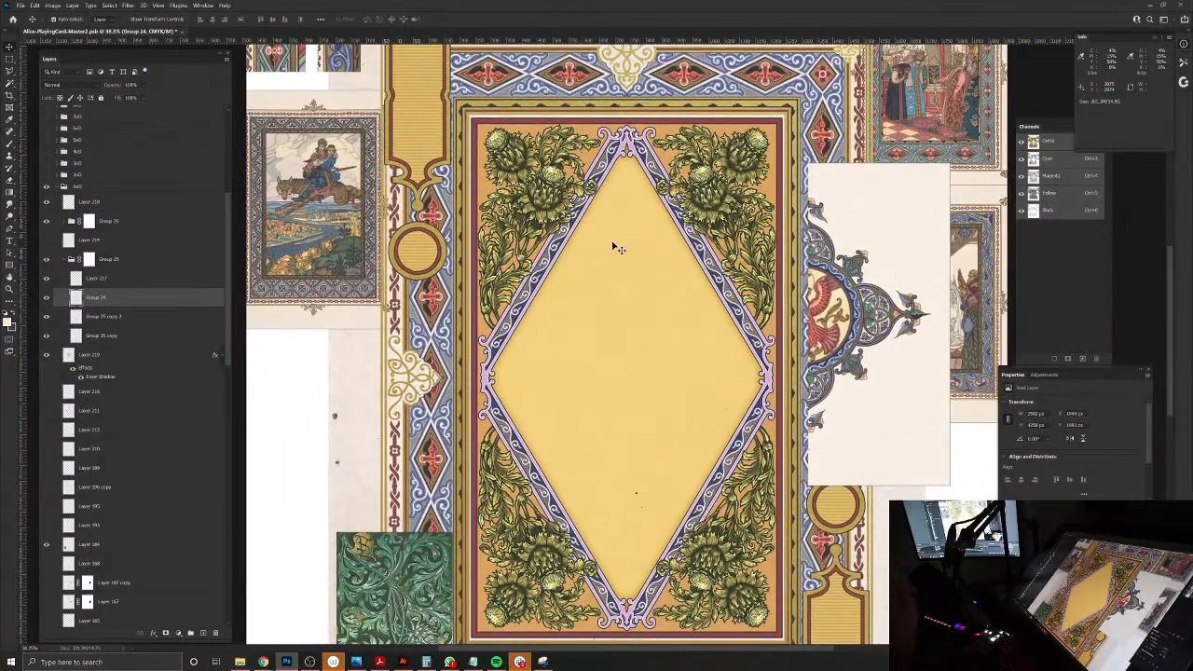
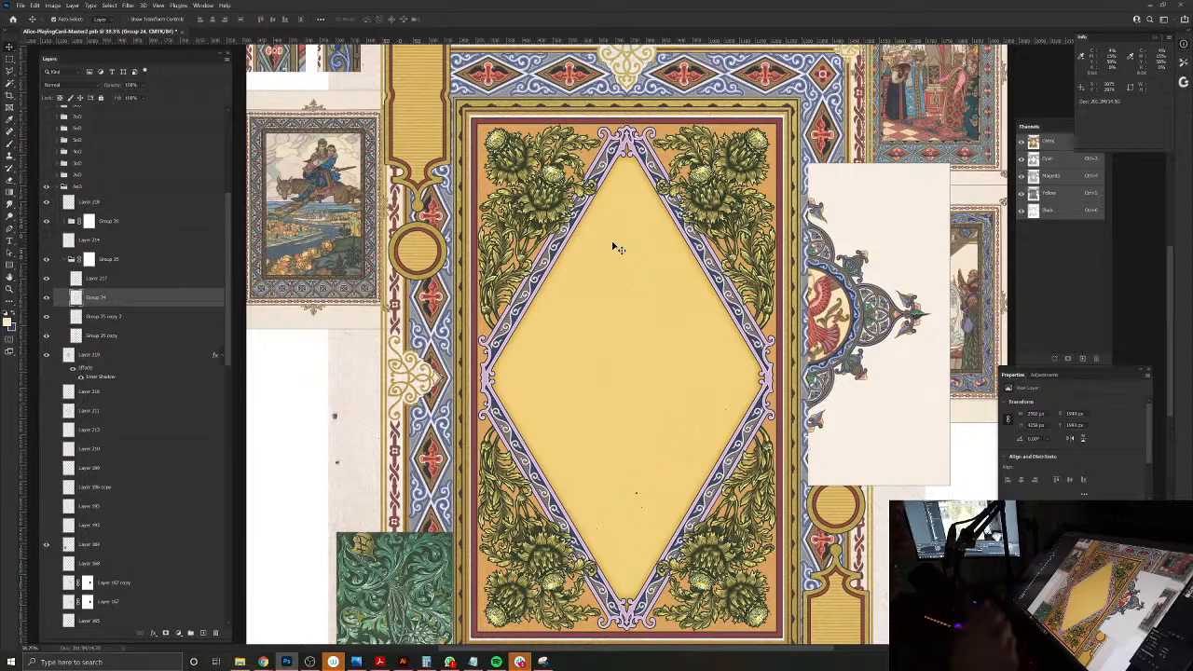
Step: Select the orange background layer behind the thistles and give it an Inner Shadow effect instead of a Drop Shadow
left_click(488, 132)
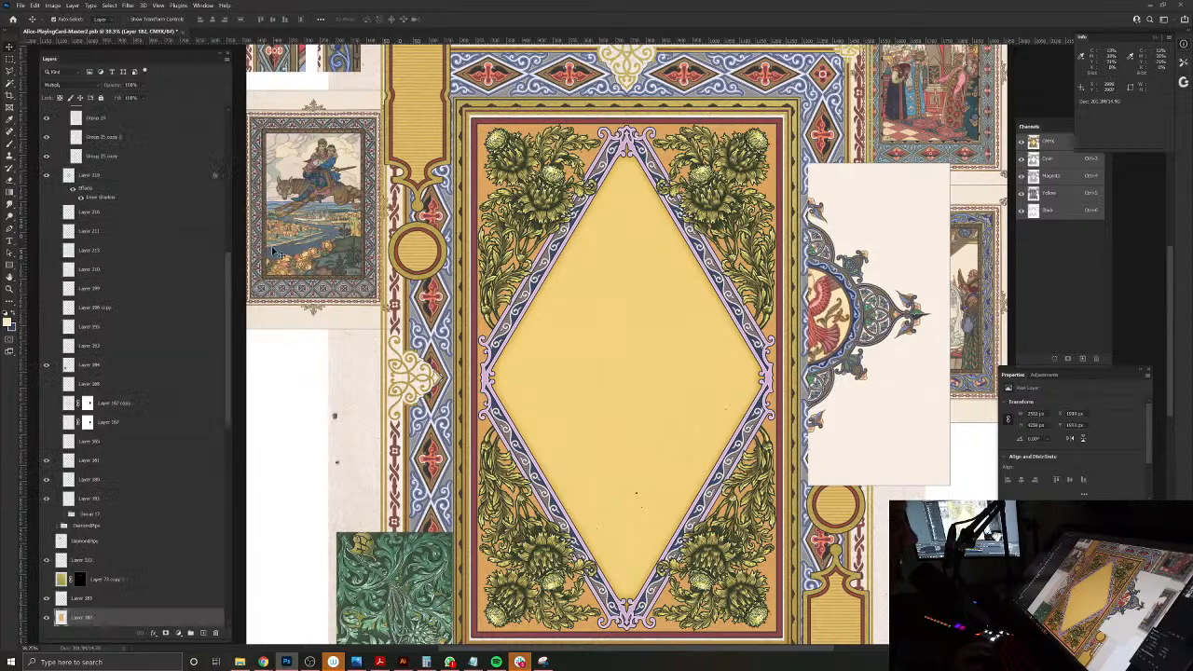
left_click(78, 6)
mouse_move(93, 91)
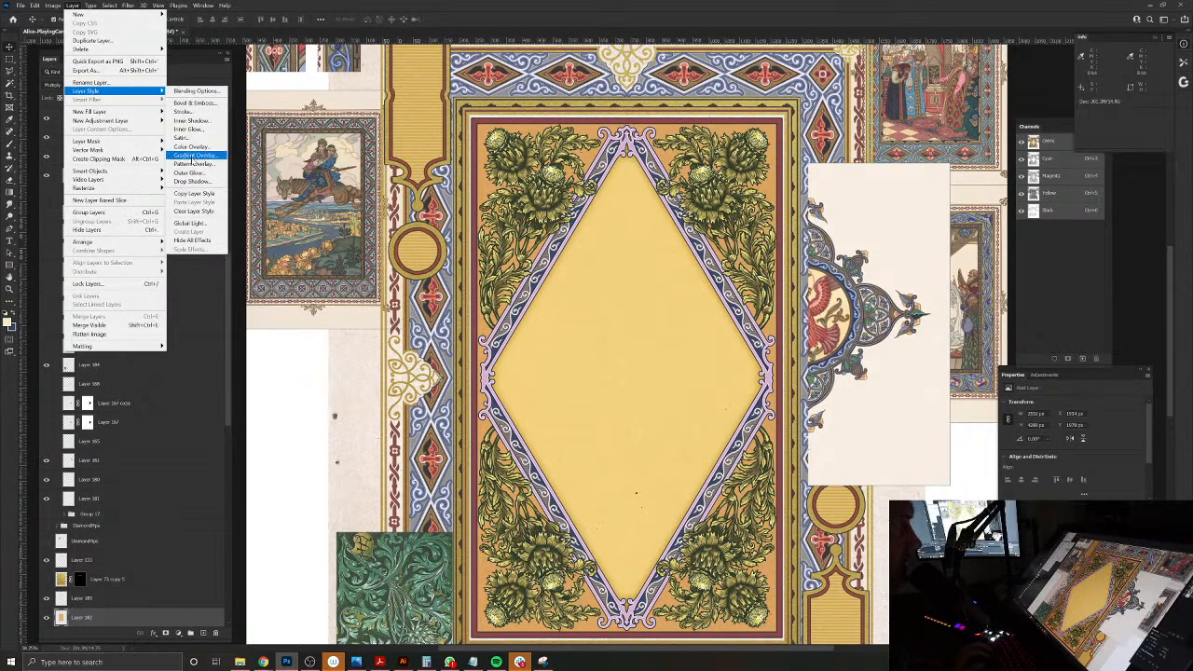
left_click(193, 182)
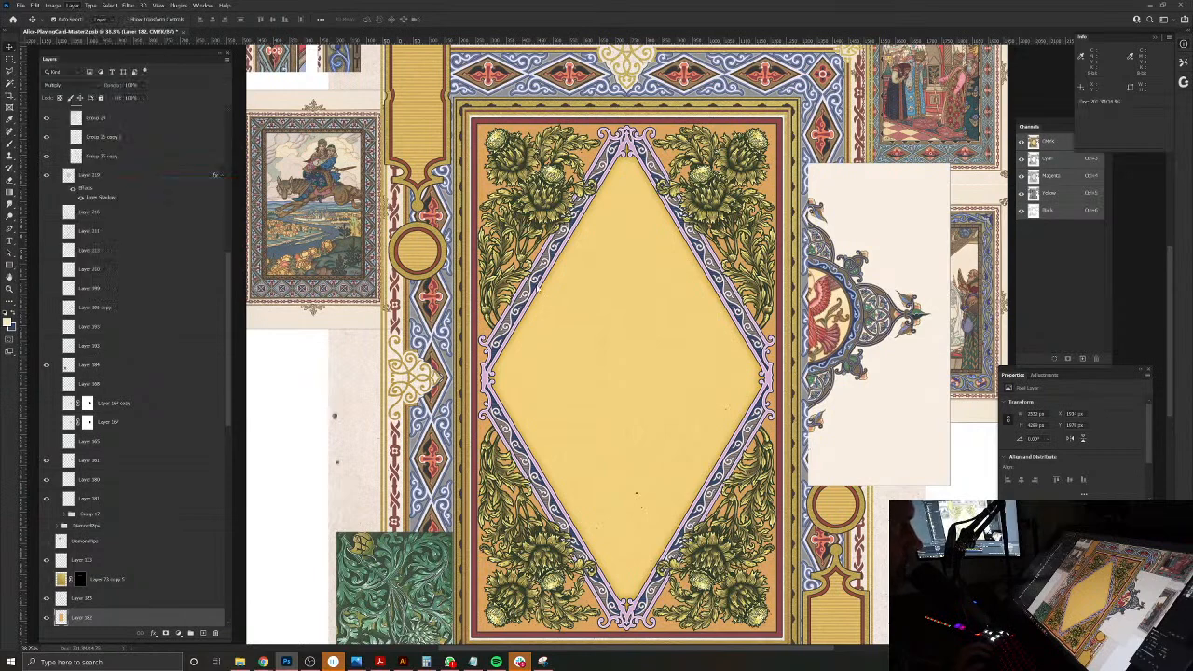
left_click(746, 352)
left_click(744, 266)
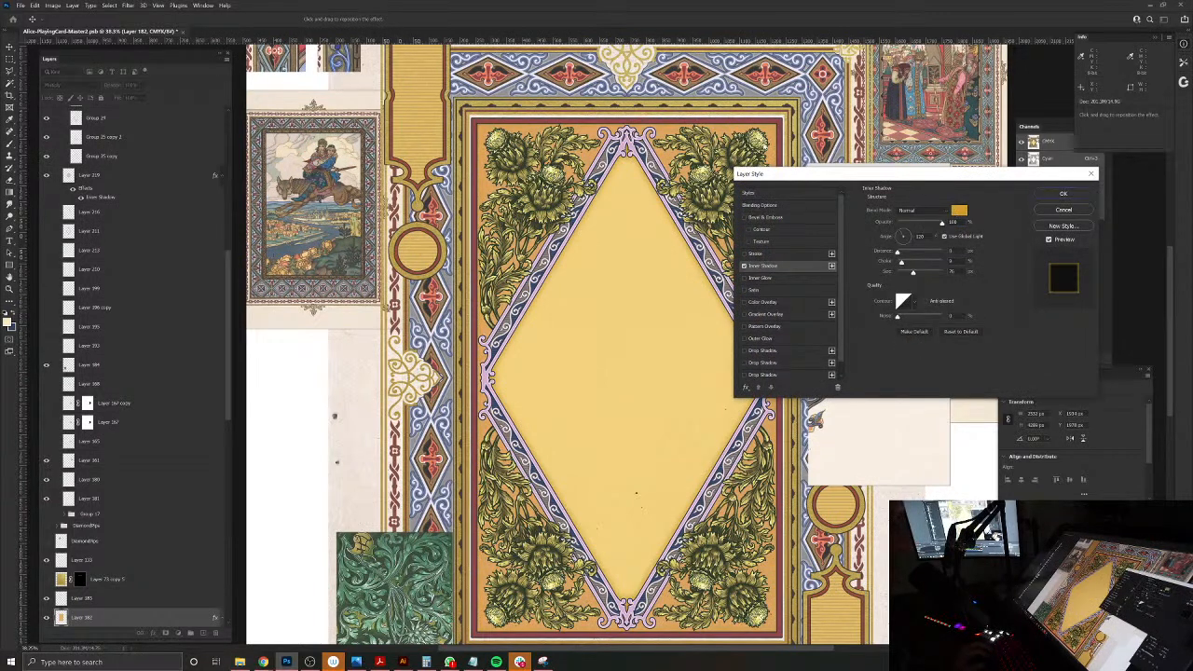
Step: Set the orange background's inner shadow colour to a muted brown with hue 33
left_click(959, 210)
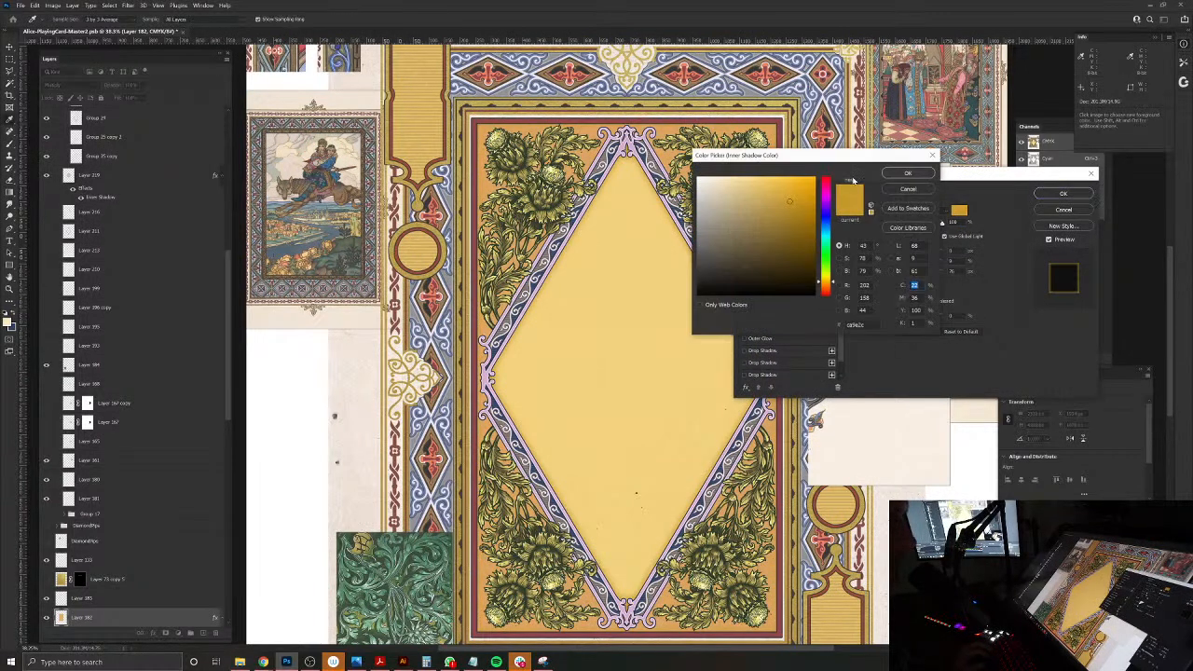
left_click(755, 223)
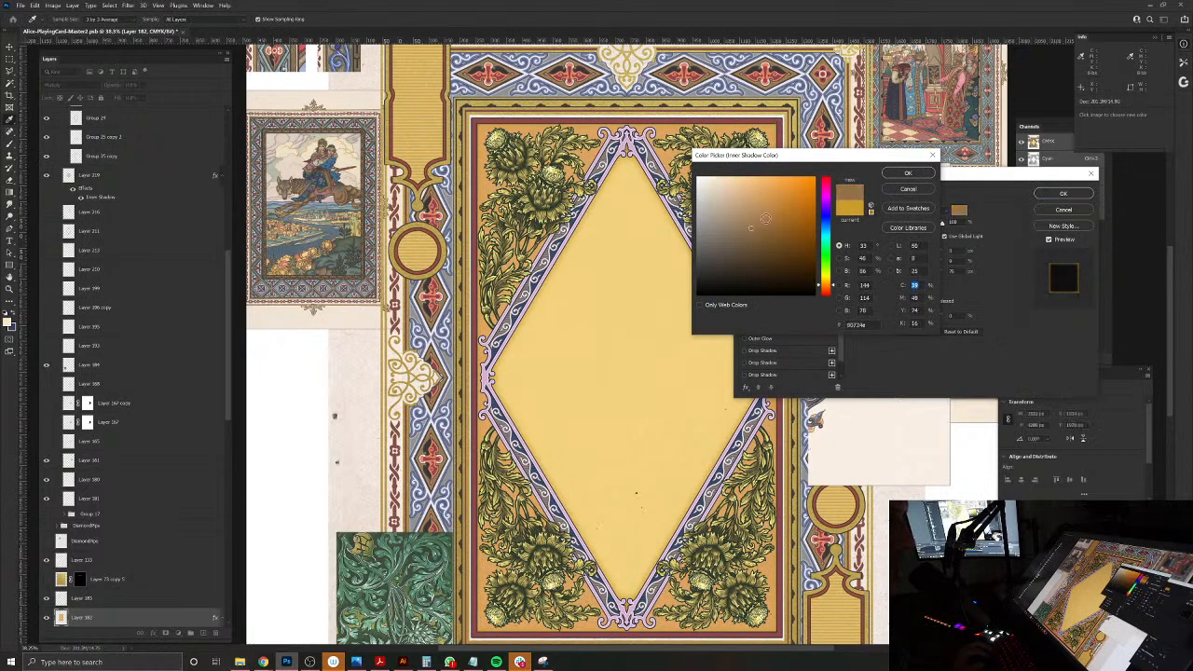
left_click(900, 173)
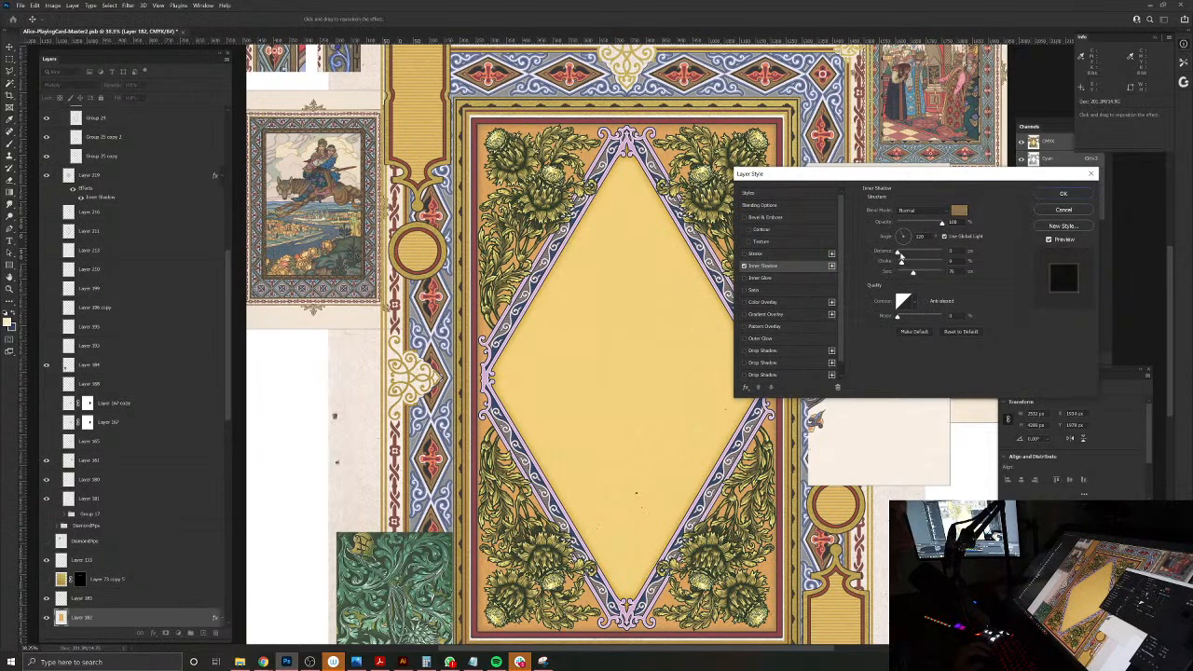
Step: Set the inner shadow's blend mode to Multiply and distance to 0, reduce its size slightly, and apply the layer style
left_click_drag(886, 254, 898, 256)
left_click(916, 214)
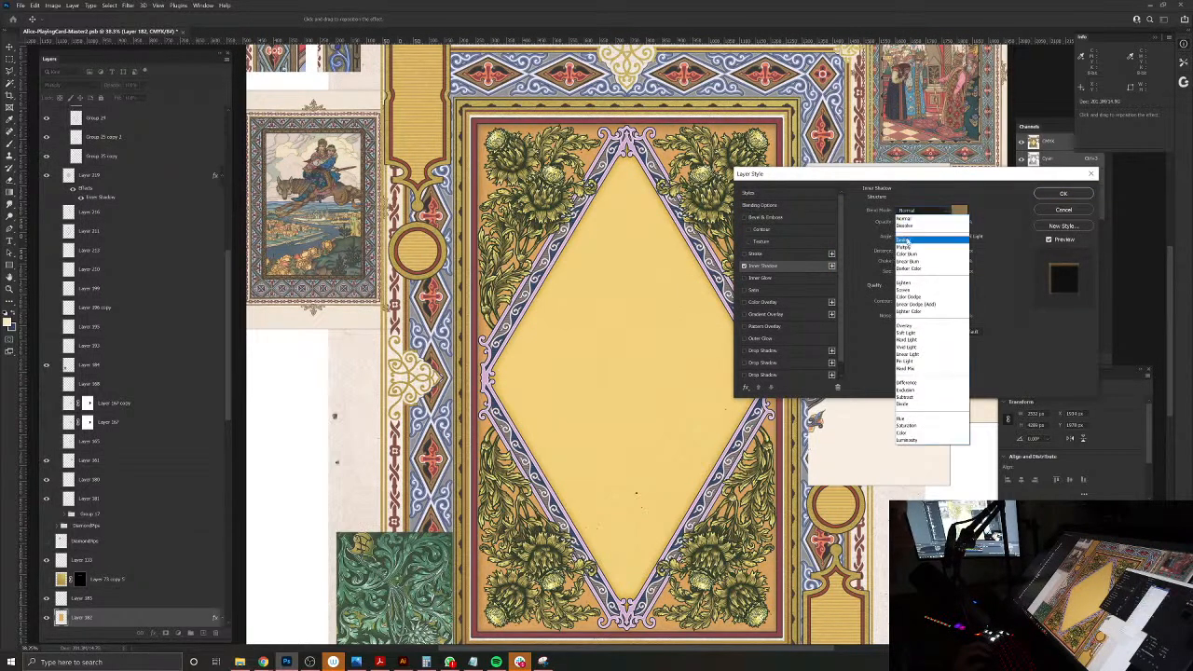
left_click(920, 248)
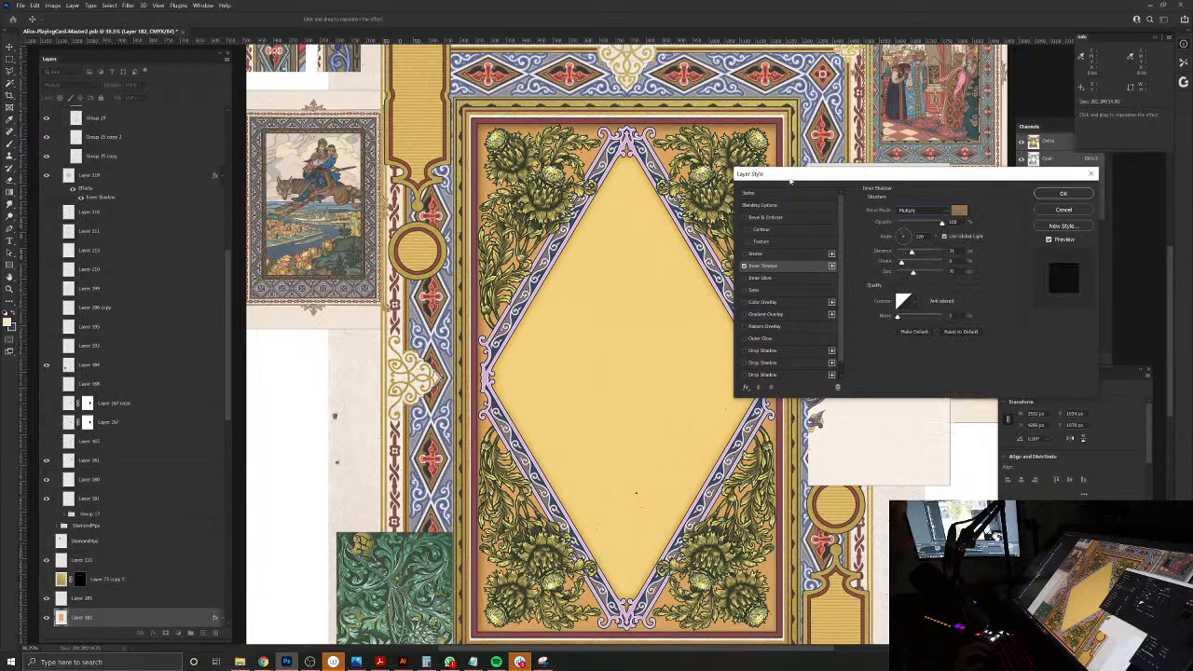
left_click_drag(785, 176, 886, 146)
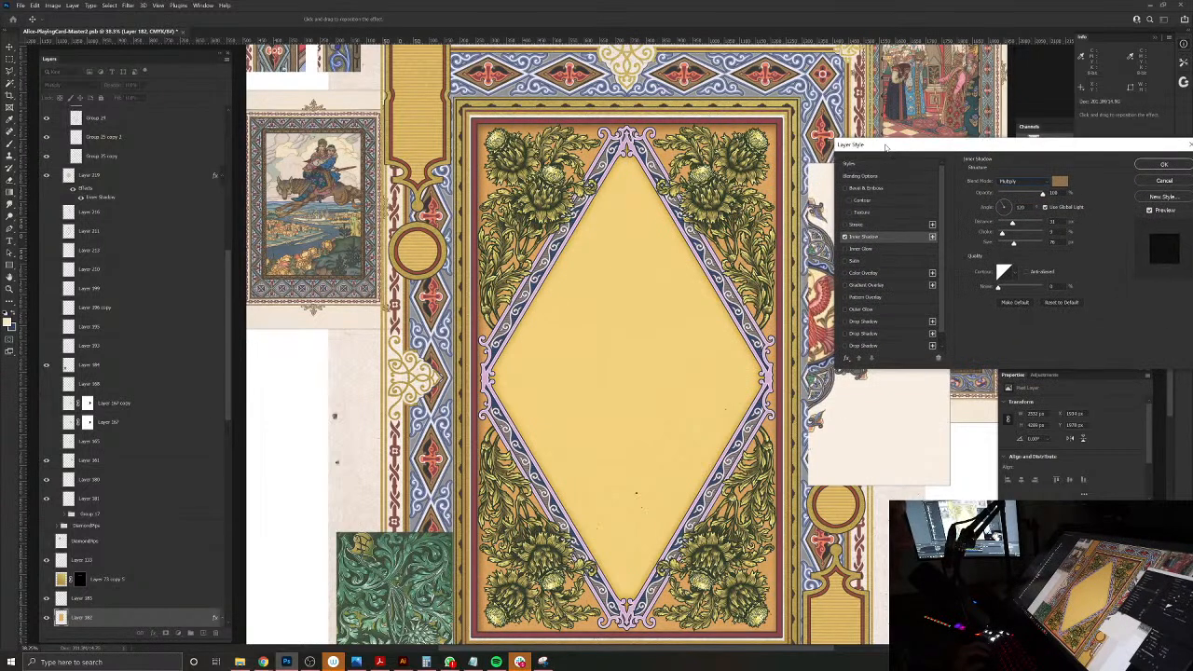
left_click_drag(1013, 225, 986, 227)
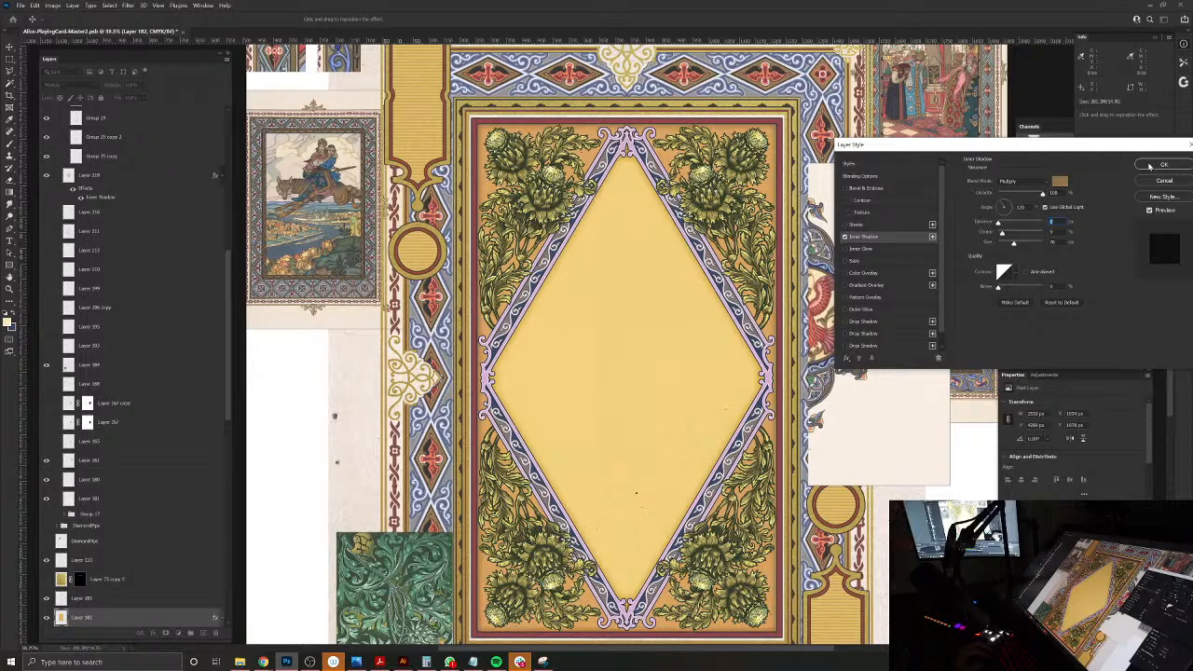
left_click_drag(1009, 244, 1009, 246)
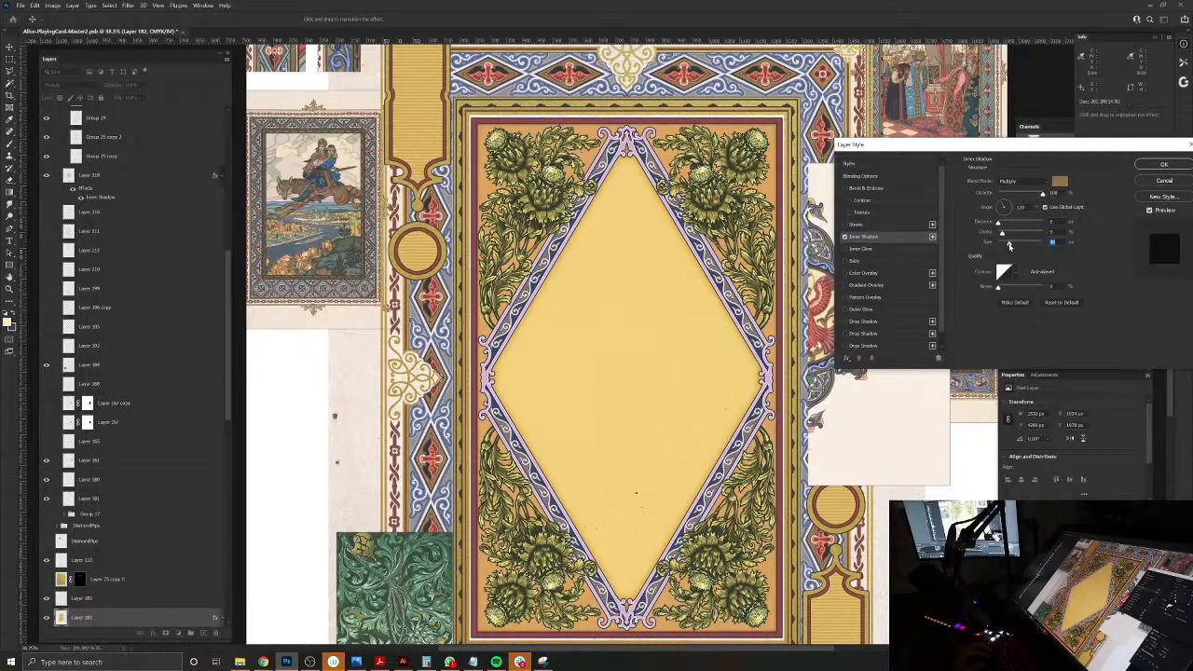
left_click(1160, 165)
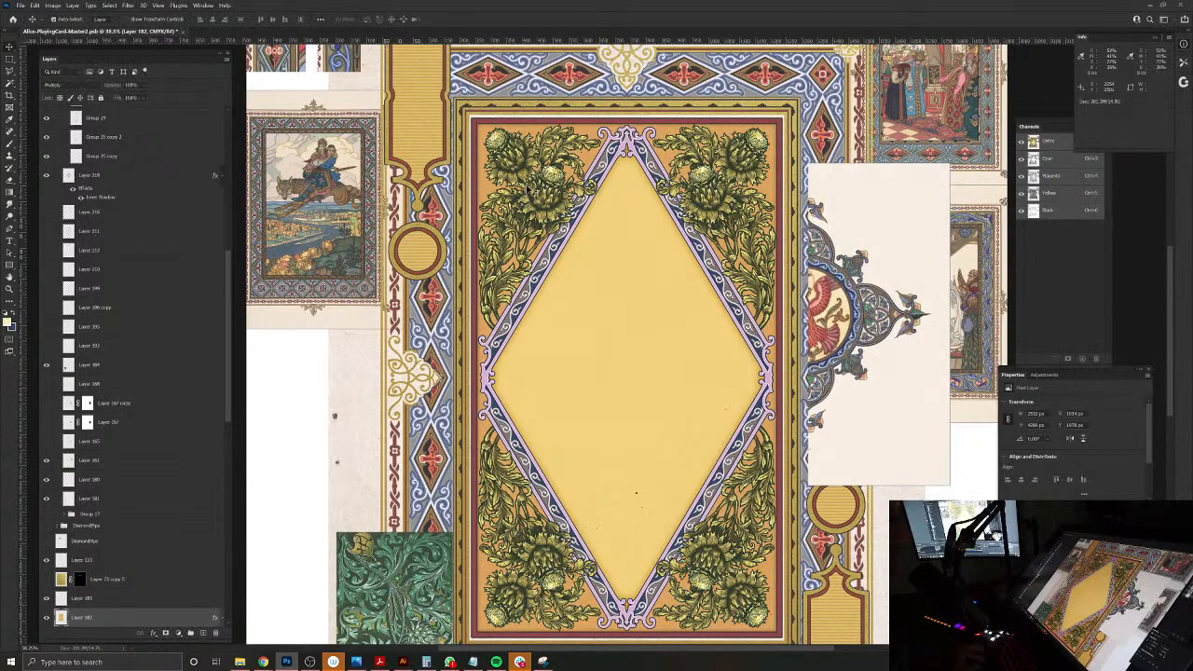
Step: Add a new empty layer directly above the orange background layer, ready the Rectangular Marquee tool, and save the document
left_click(9, 60)
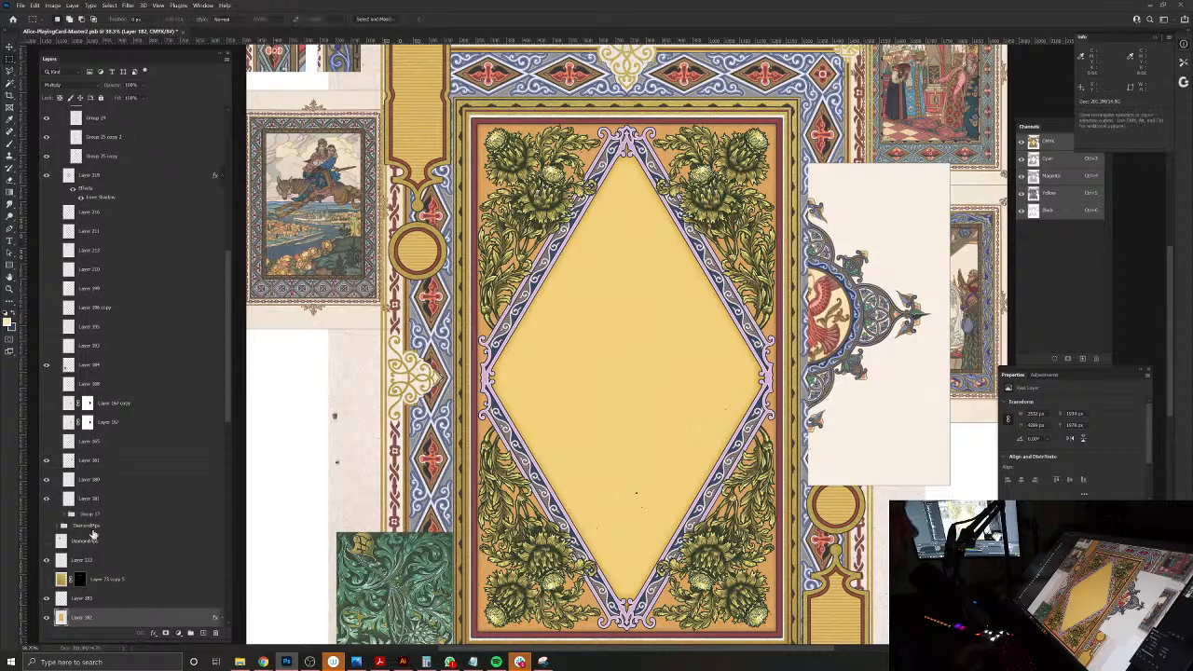
left_click(202, 633)
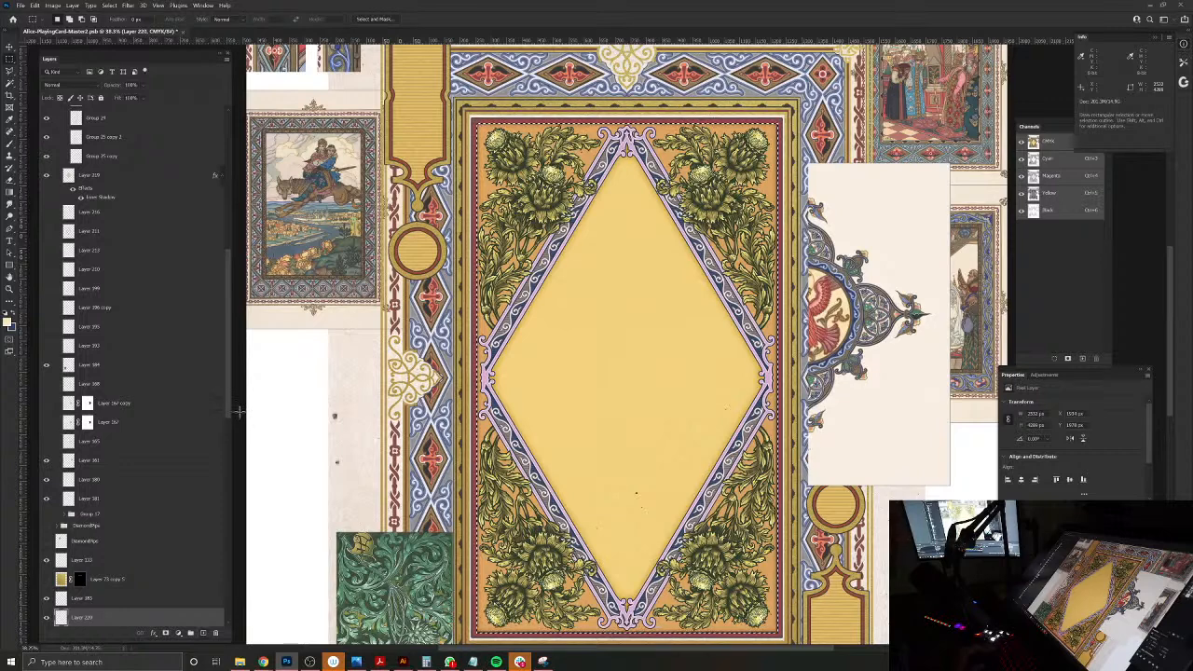
key("m")
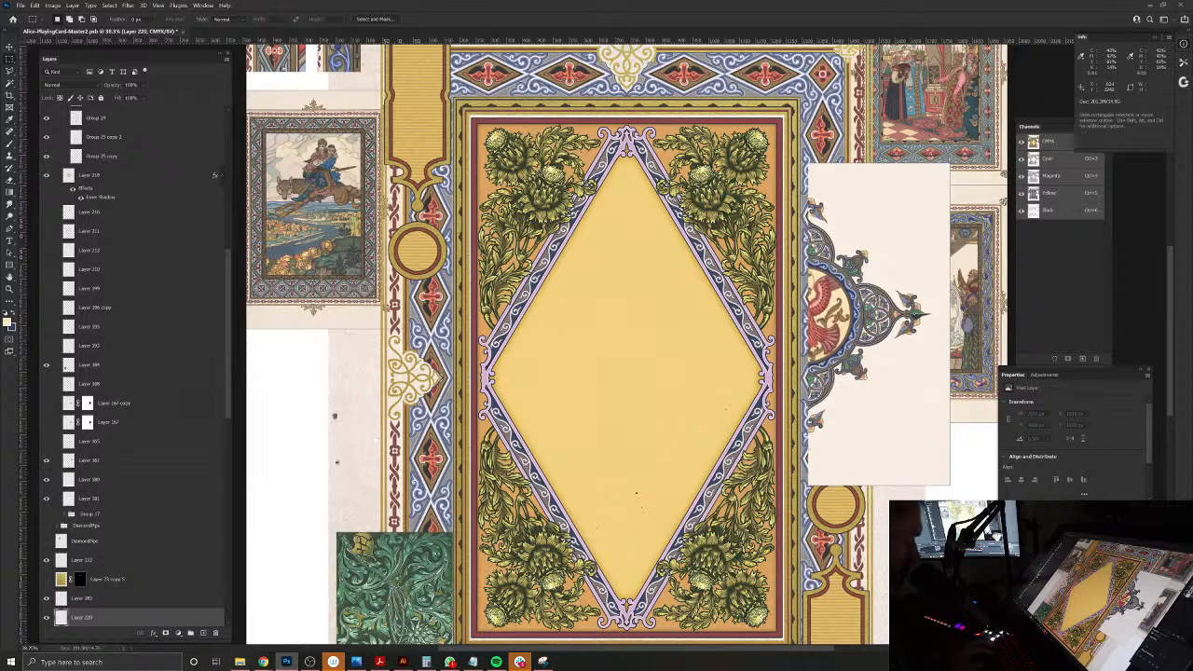
key("ctrl+s")
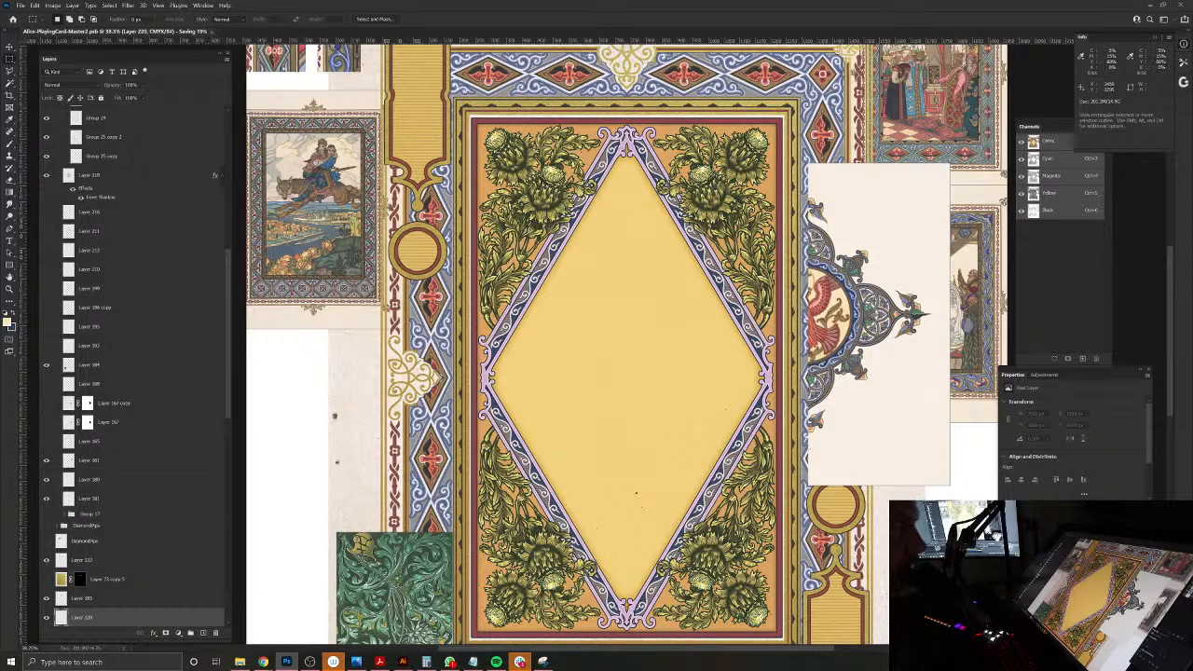
Step: Check the hidden layers beneath the diamond fill one by one and show the one holding the vase sketch
scroll(51, 221, "up", 5)
scroll(52, 222, "up", 1)
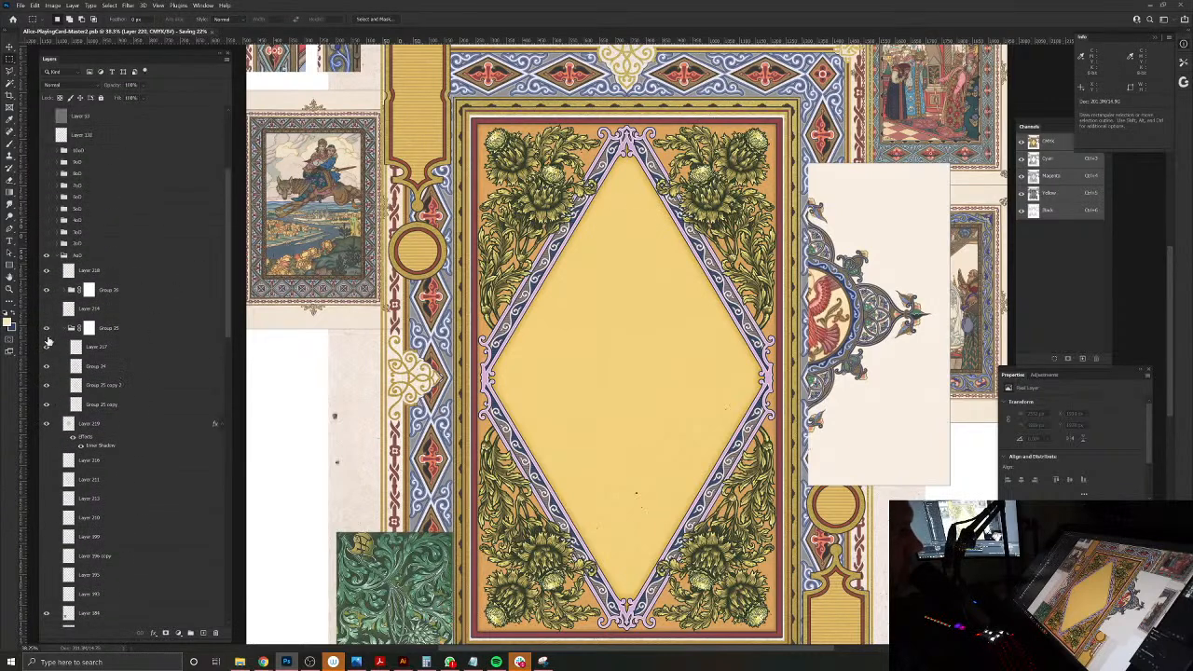
left_click(47, 462)
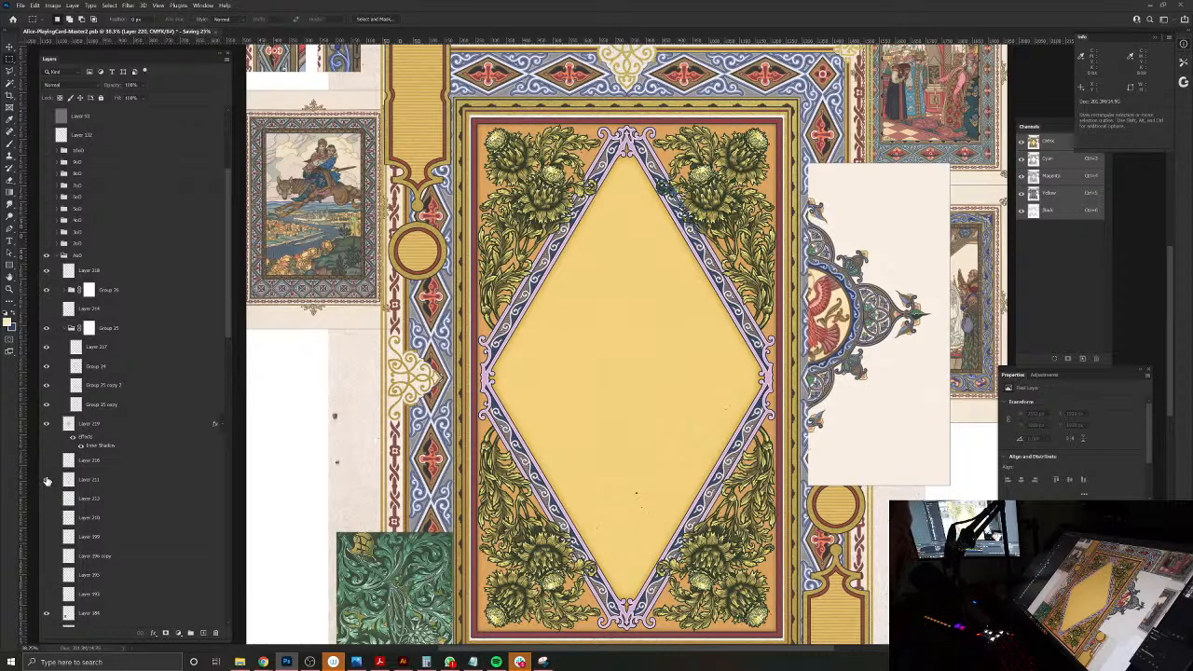
left_click(47, 479)
left_click(47, 499)
left_click(52, 499)
left_click(46, 520)
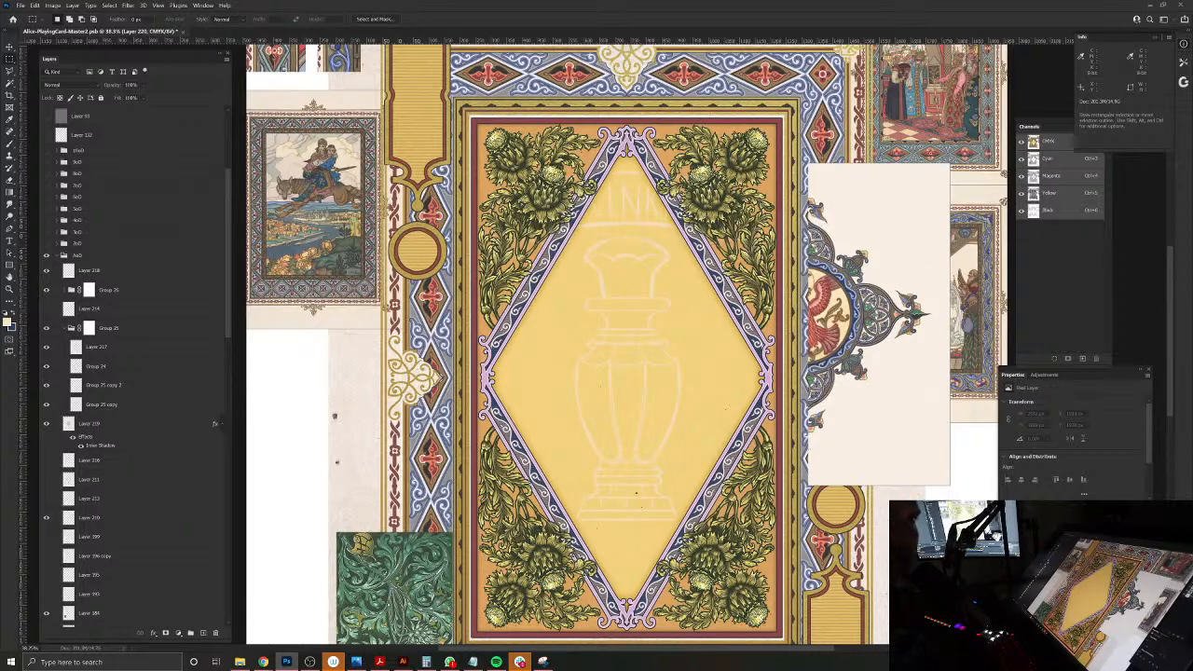
Step: Switch to the Chrome browser and load the Pinterest site
left_click_drag(1192, 252, 533, 131)
left_click(533, 154)
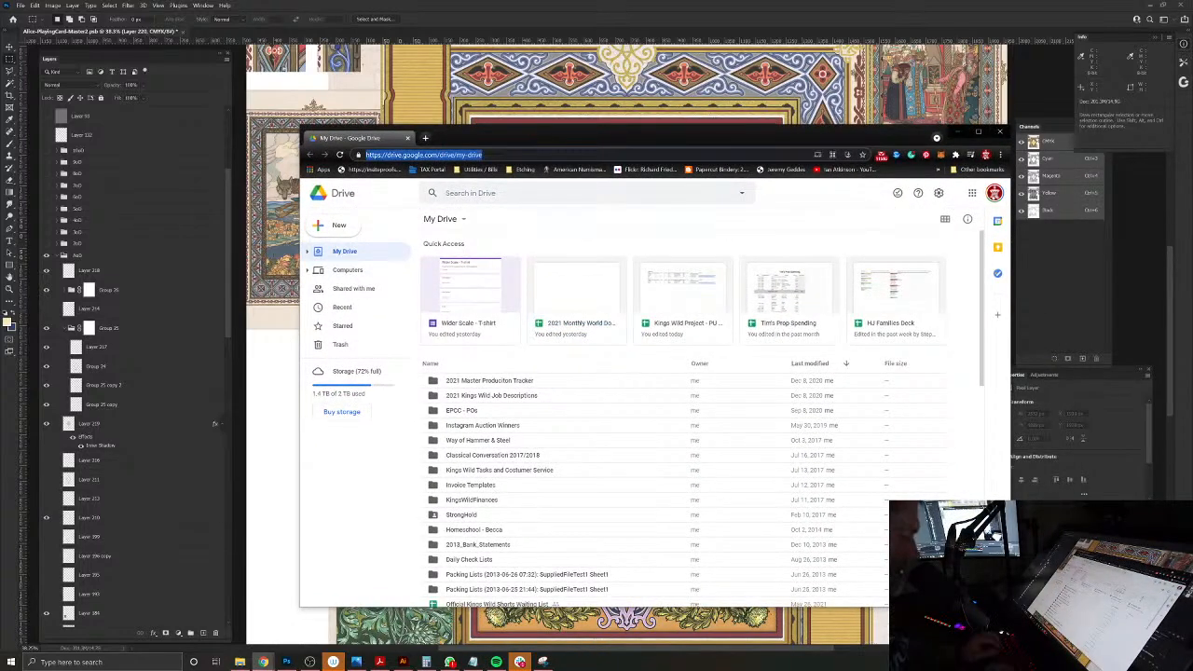
type("pinterest.com")
key("Return")
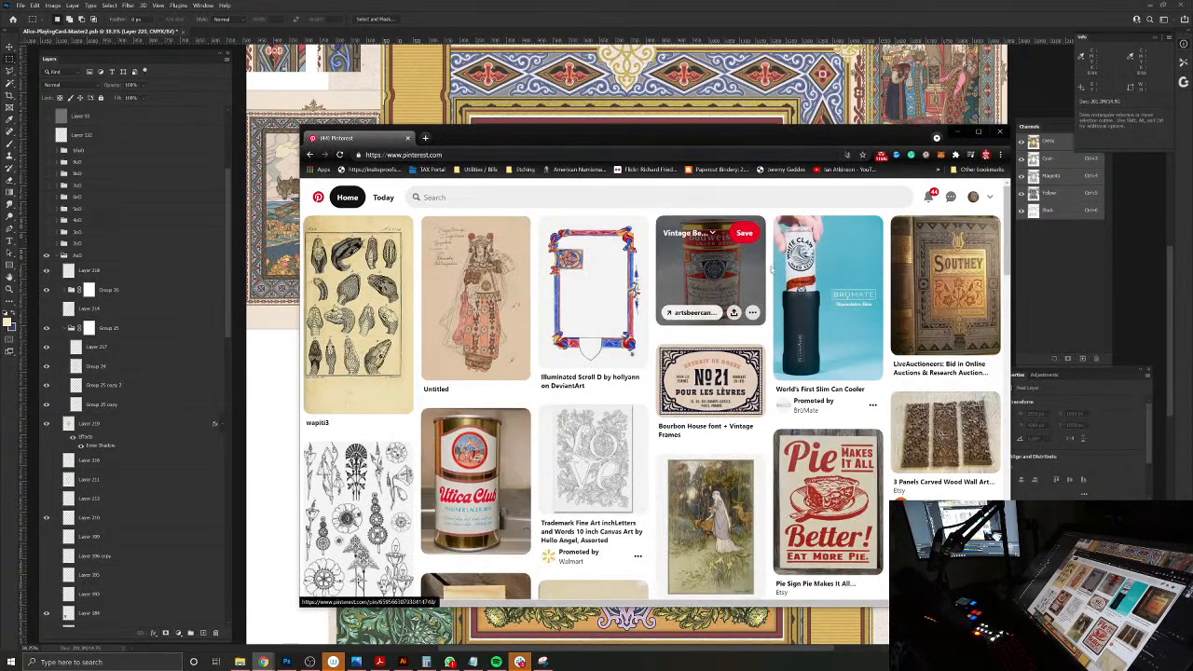
Step: Start a Pinterest search for "victorian vase", clear the vase term, and open the Victorian Graphic Design board instead
left_click(839, 197)
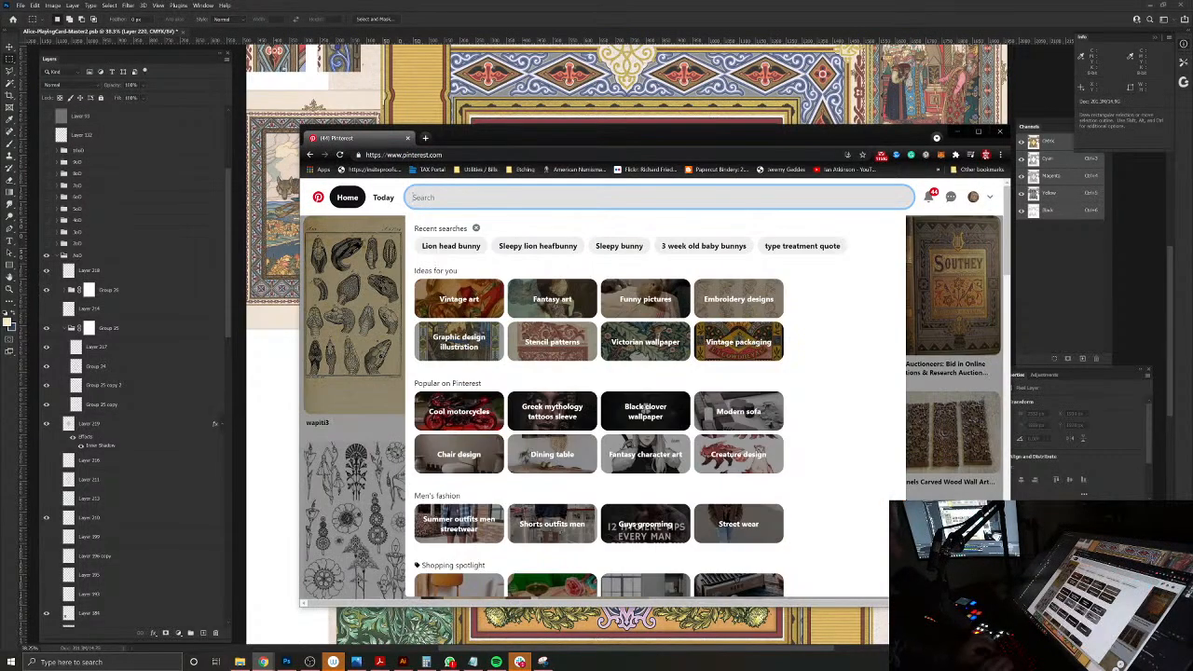
type("victorian")
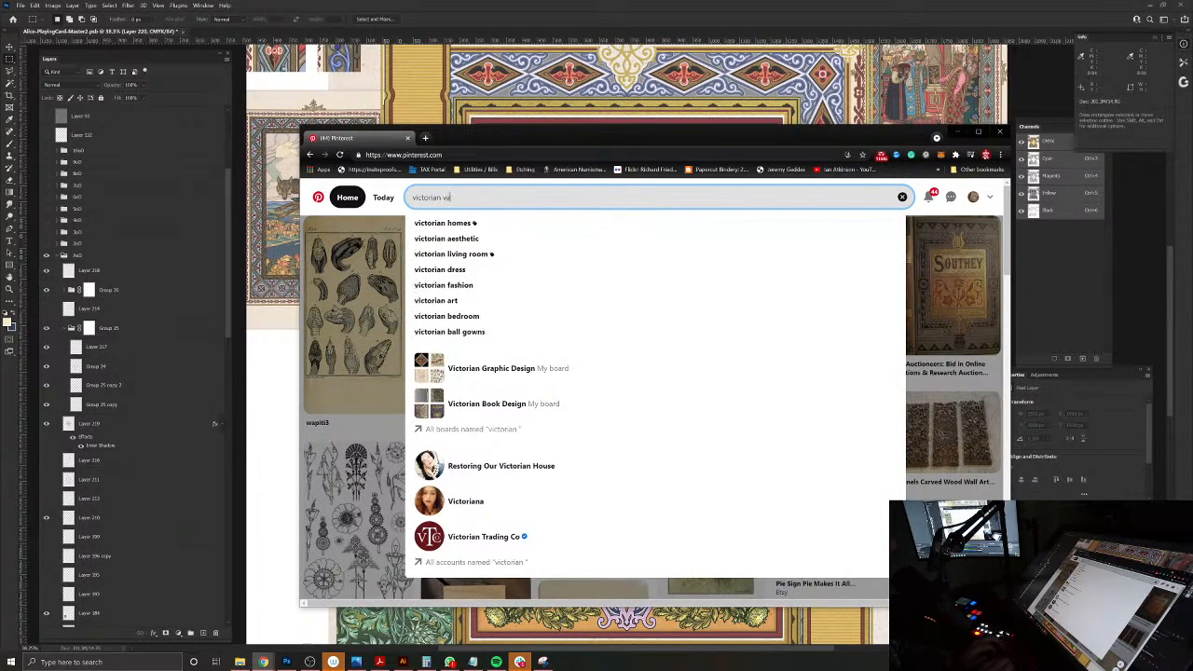
type(" vase")
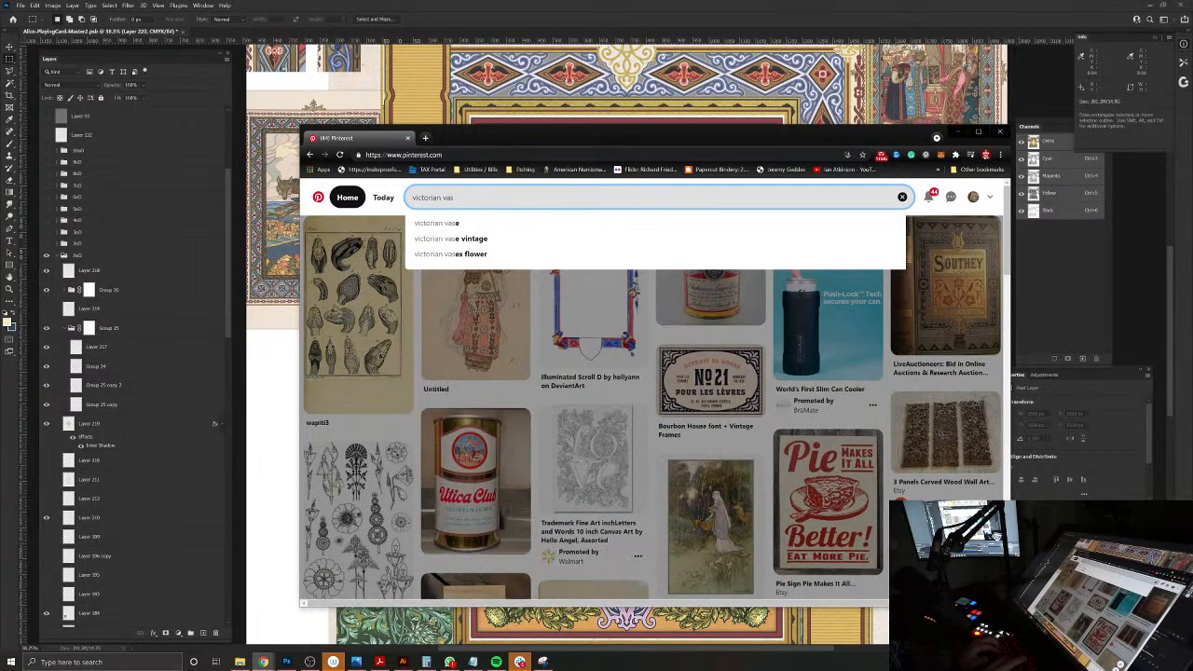
key("BackSpace")
key("BackSpace")
key("BackSpace")
key("BackSpace")
key("BackSpace")
key("BackSpace")
key("BackSpace")
key("BackSpace")
key("BackSpace")
key("BackSpace")
key("BackSpace")
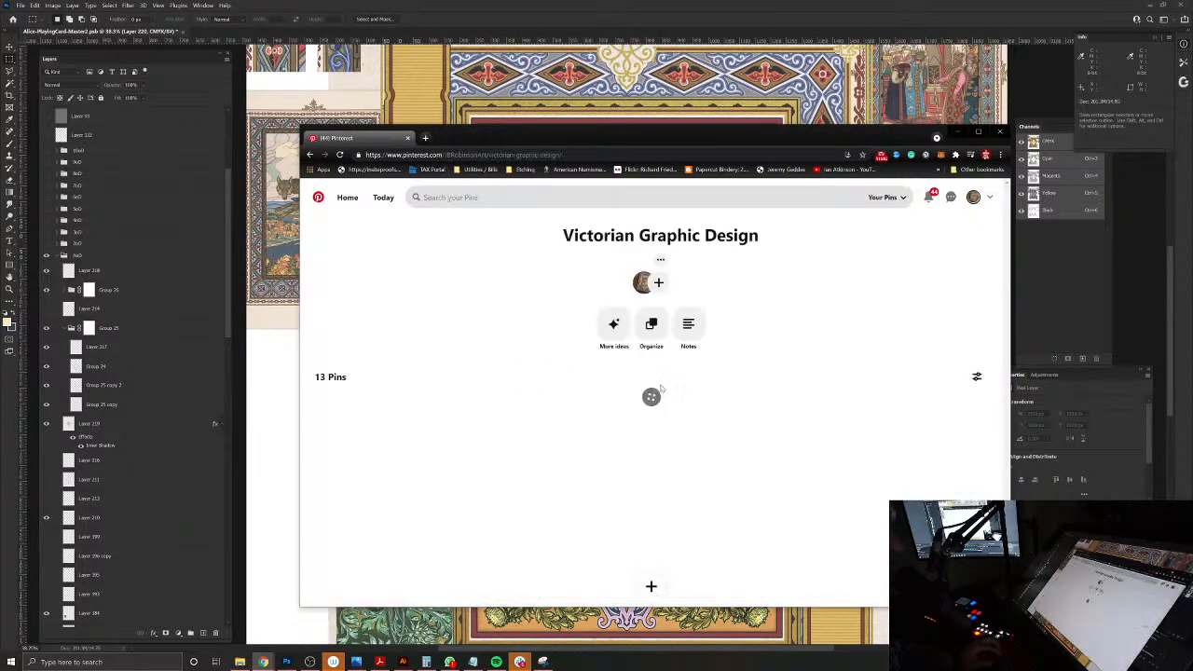
Step: Look through the pins on the Victorian Graphic Design board for vase references
scroll(687, 383, "down", 2)
scroll(650, 577, "down", 3)
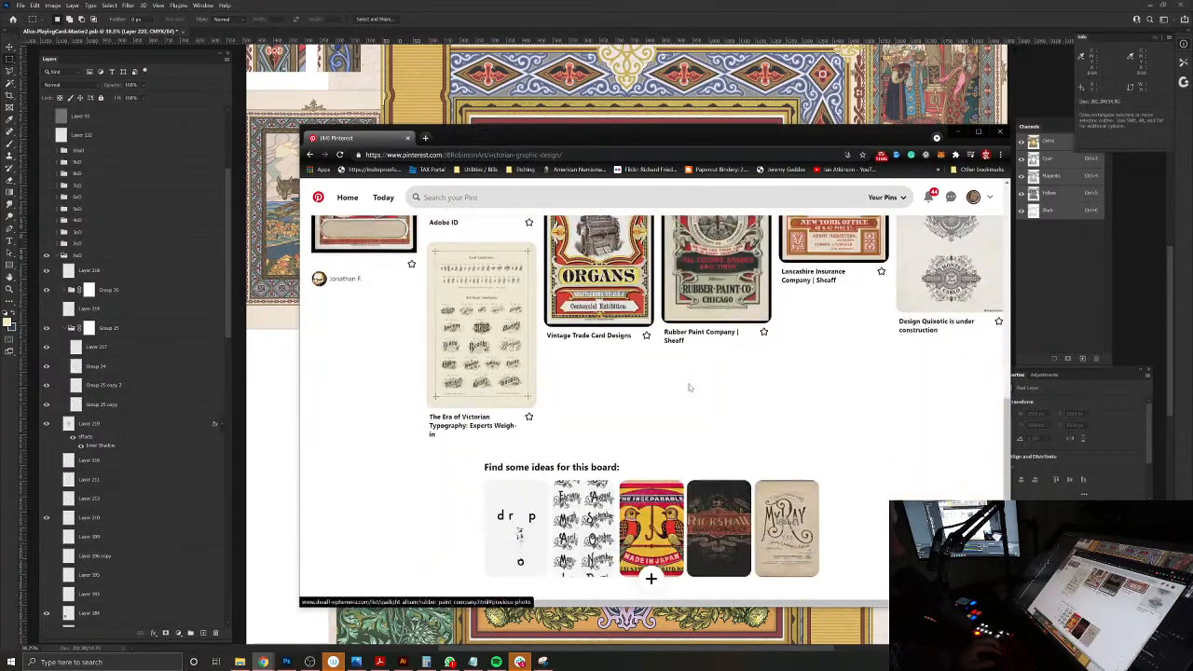
scroll(650, 577, "up", 5)
scroll(651, 578, "down", 4)
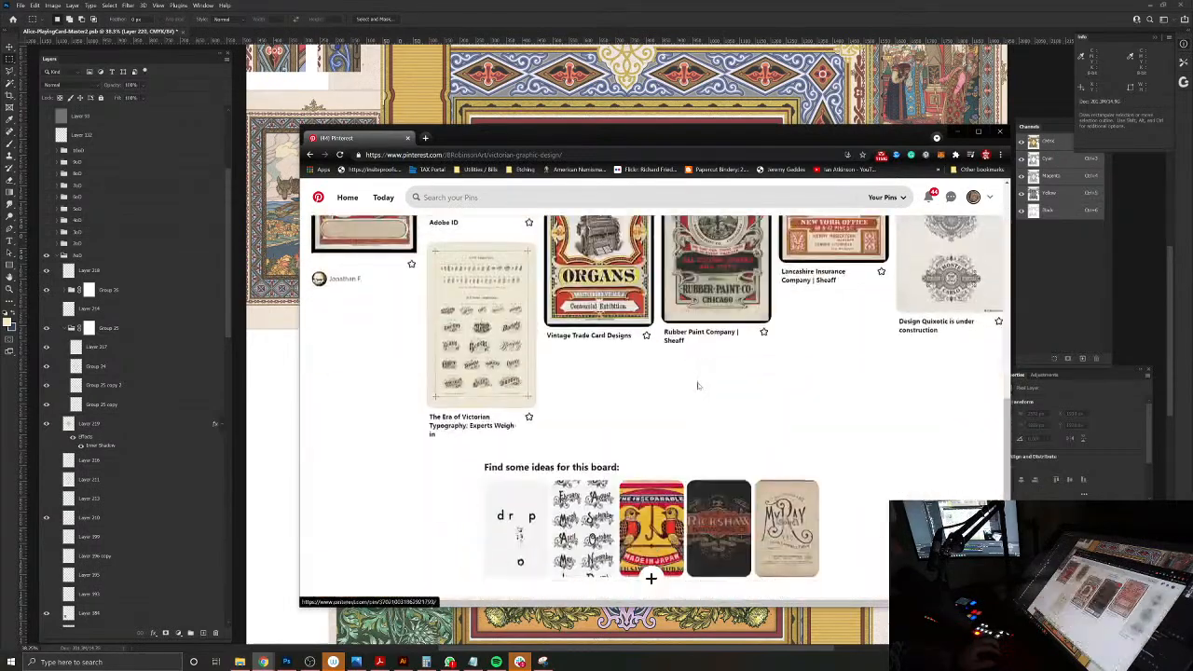
scroll(651, 577, "up", 5)
Step: View the second image of the Alice In Wonderland Flying Cards poster pin and leave the pin
left_click(559, 198)
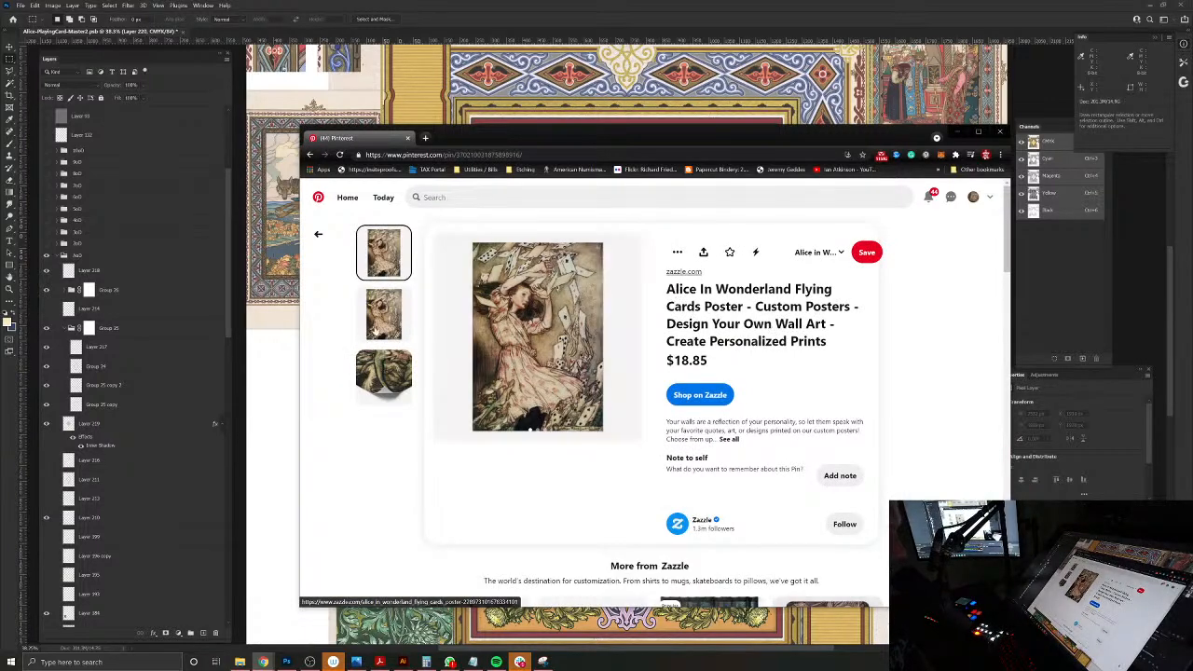
left_click(377, 341)
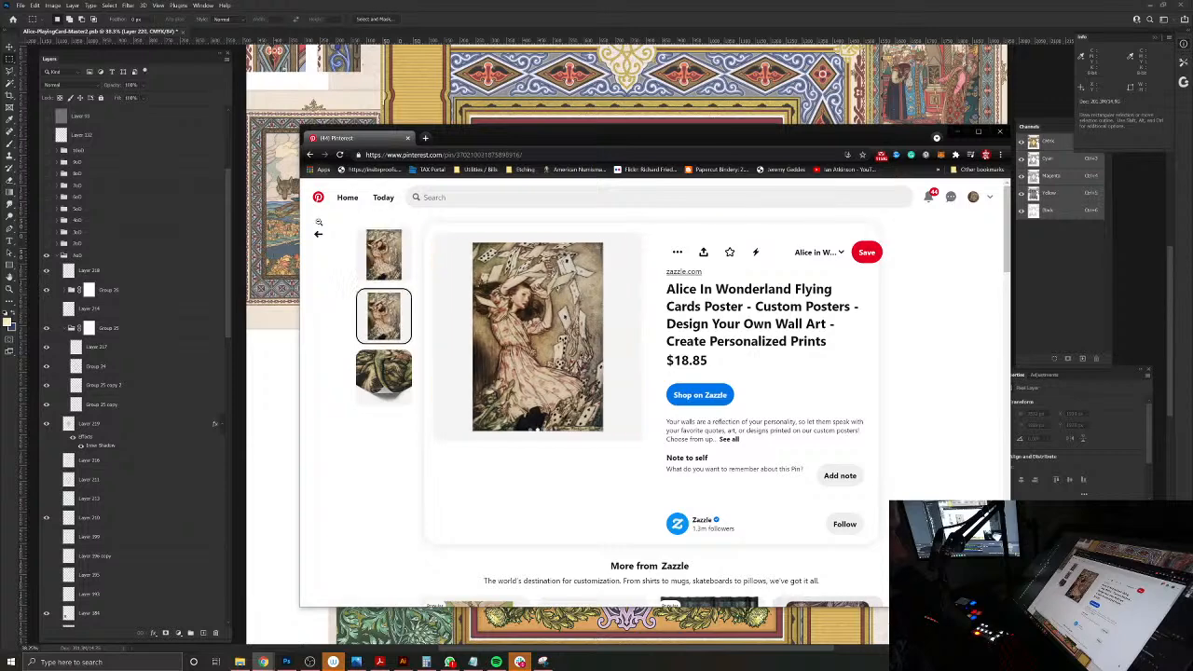
left_click(318, 234)
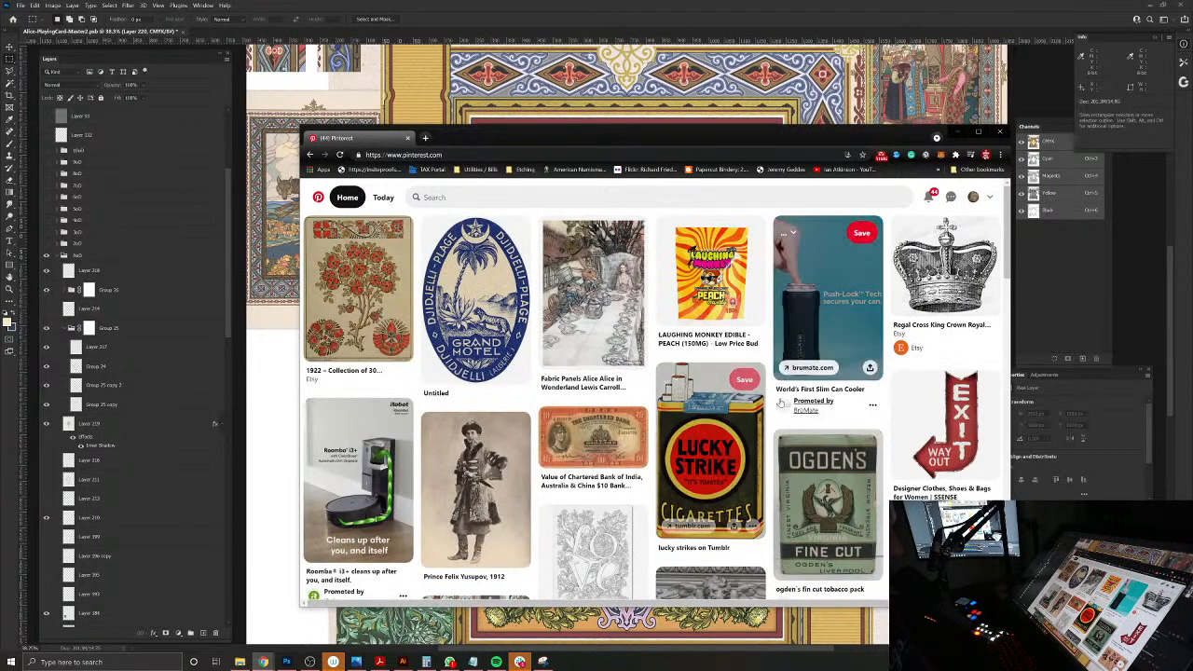
Step: Look over the home feed, revisit the poster pin and the Victorian Graphic Design board, and return to the Pinterest home feed
scroll(779, 399, "down", 3)
scroll(779, 398, "up", 3)
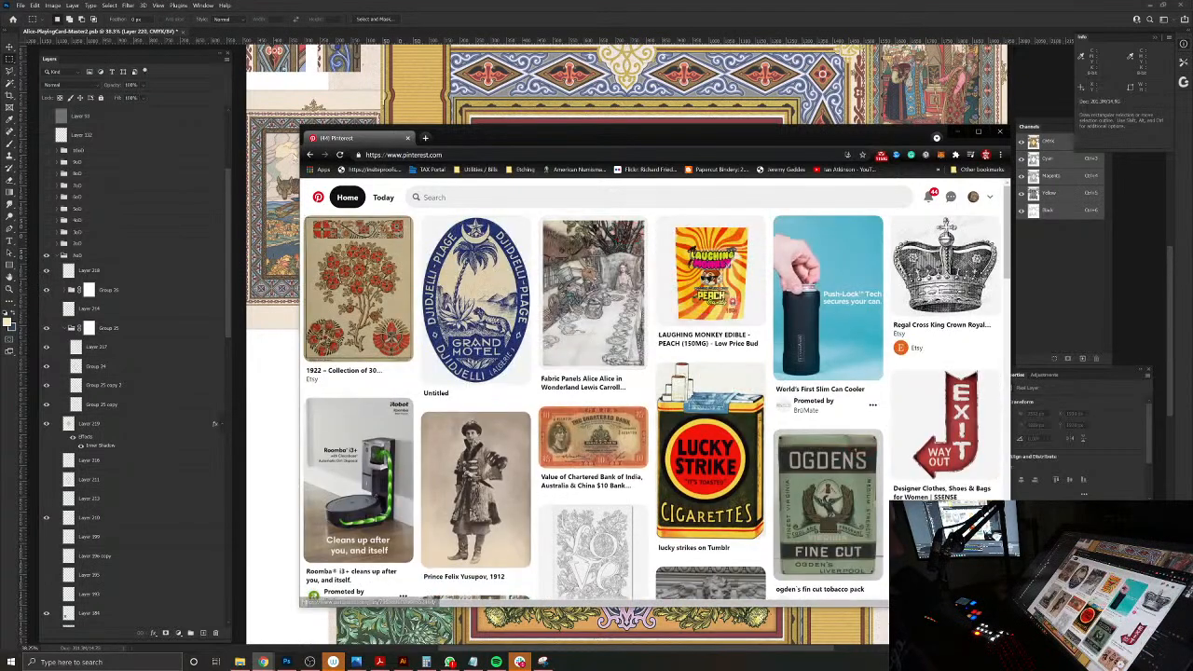
left_click(325, 154)
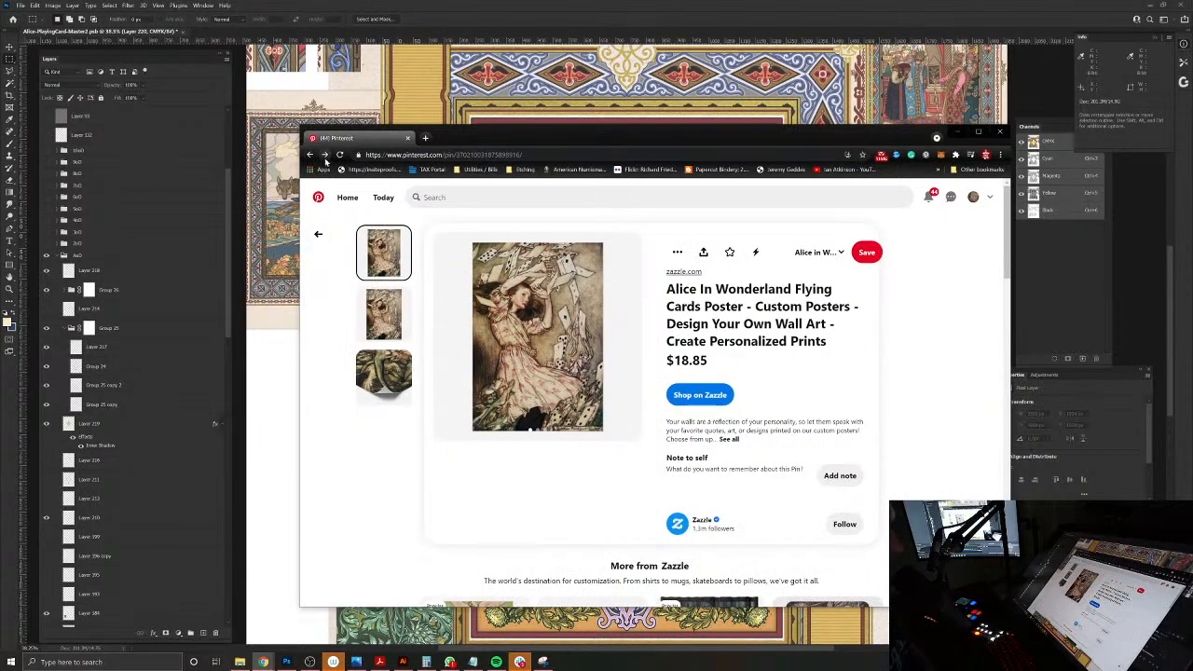
left_click(311, 155)
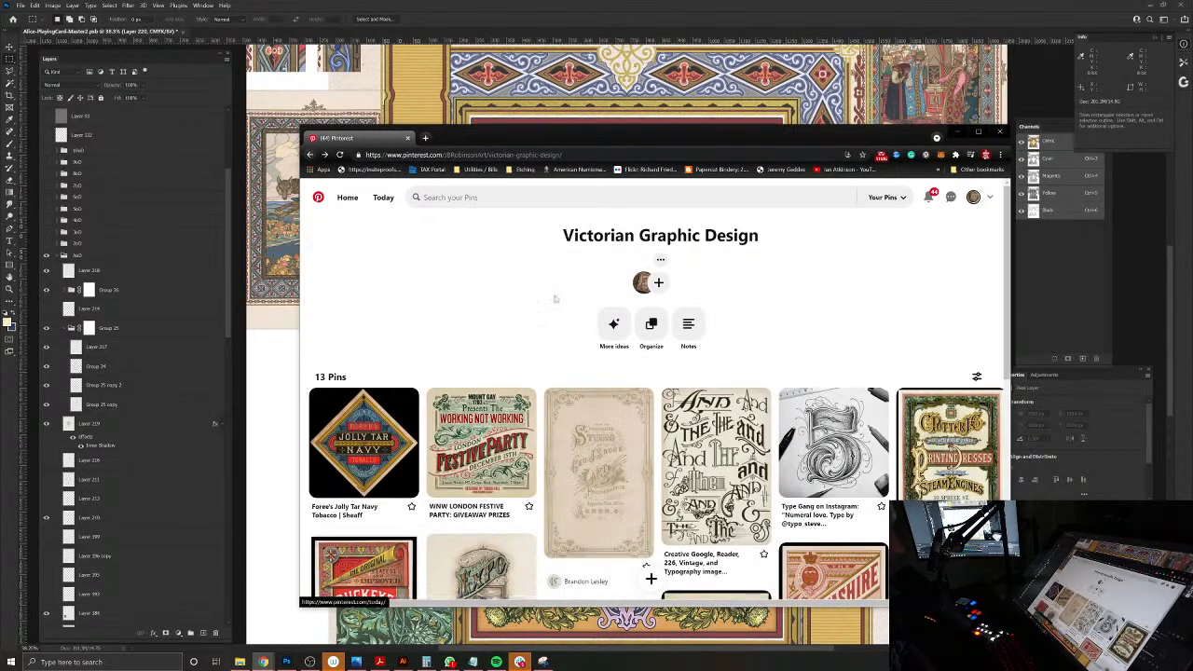
left_click(317, 198)
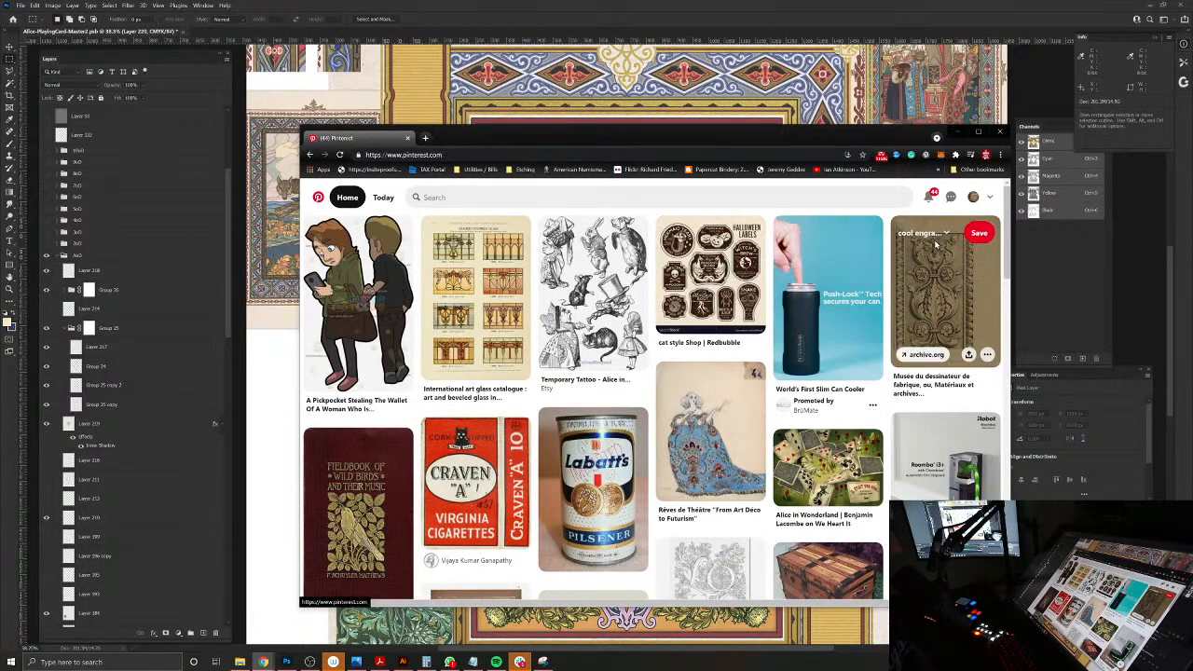
Step: Open the profile's Alice in Wonderland board and view the Vintage Alice In Wonderland Poster pin with the pig baby
left_click(973, 197)
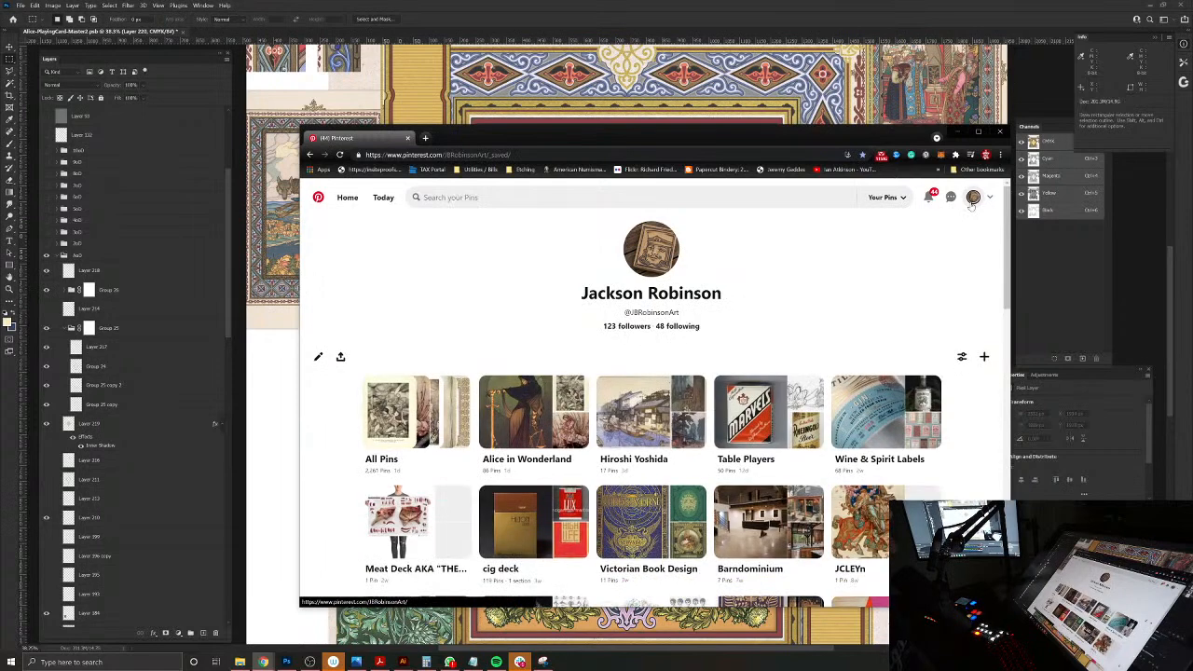
left_click(565, 462)
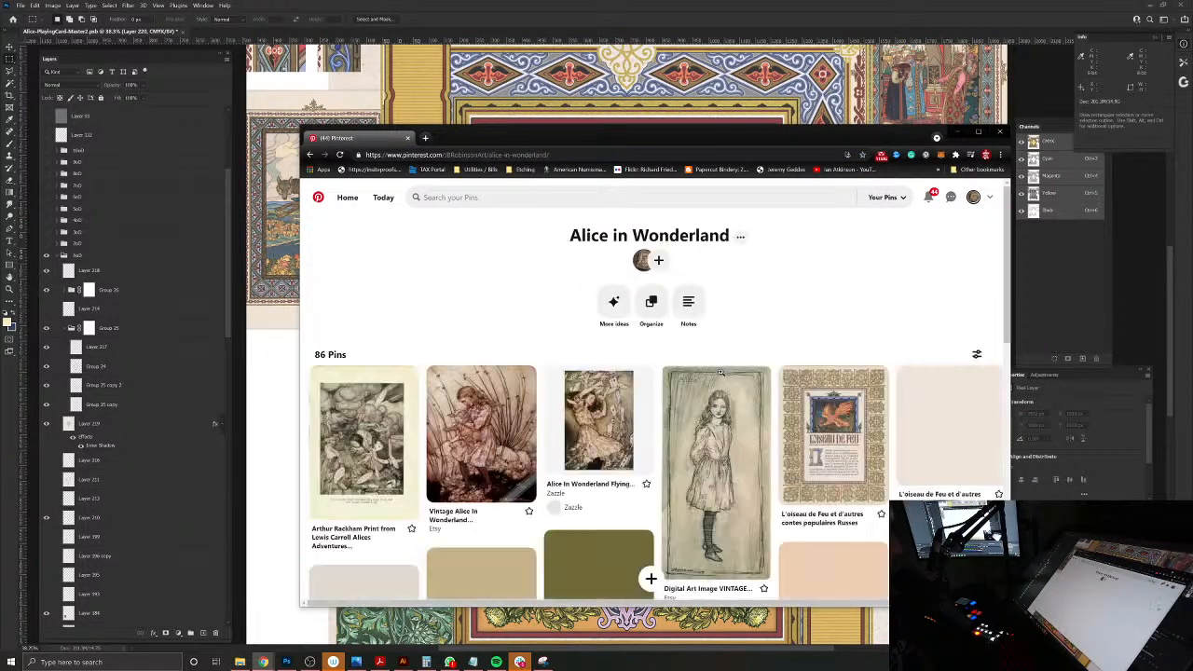
scroll(720, 375, "down", 2)
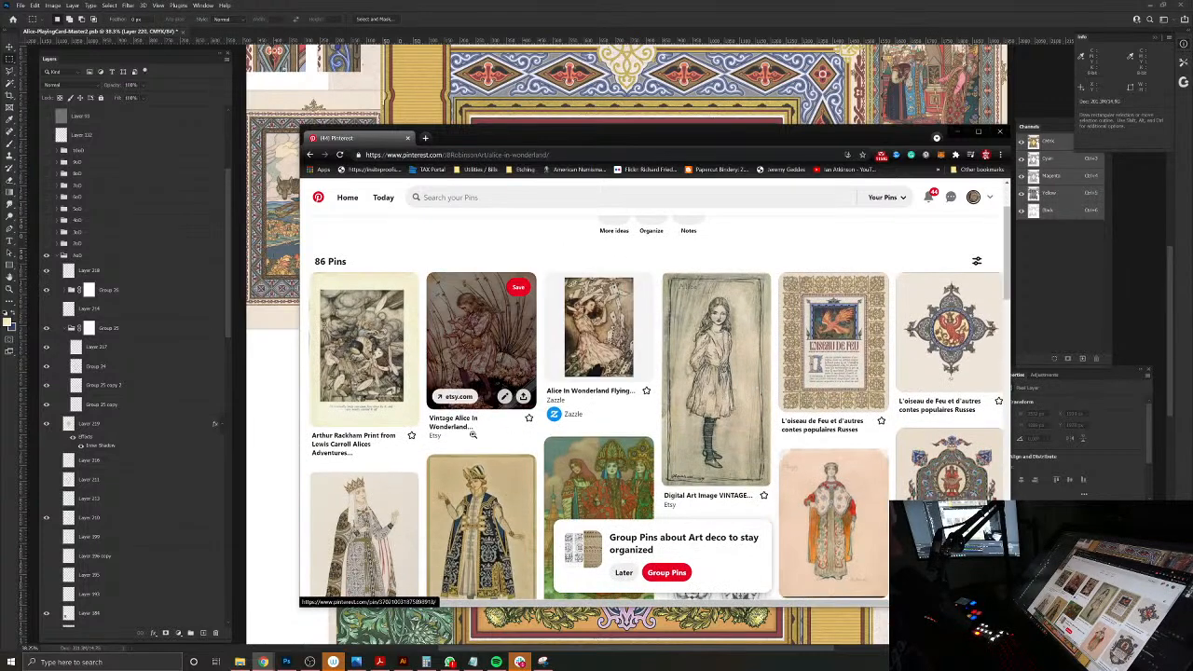
left_click(458, 427)
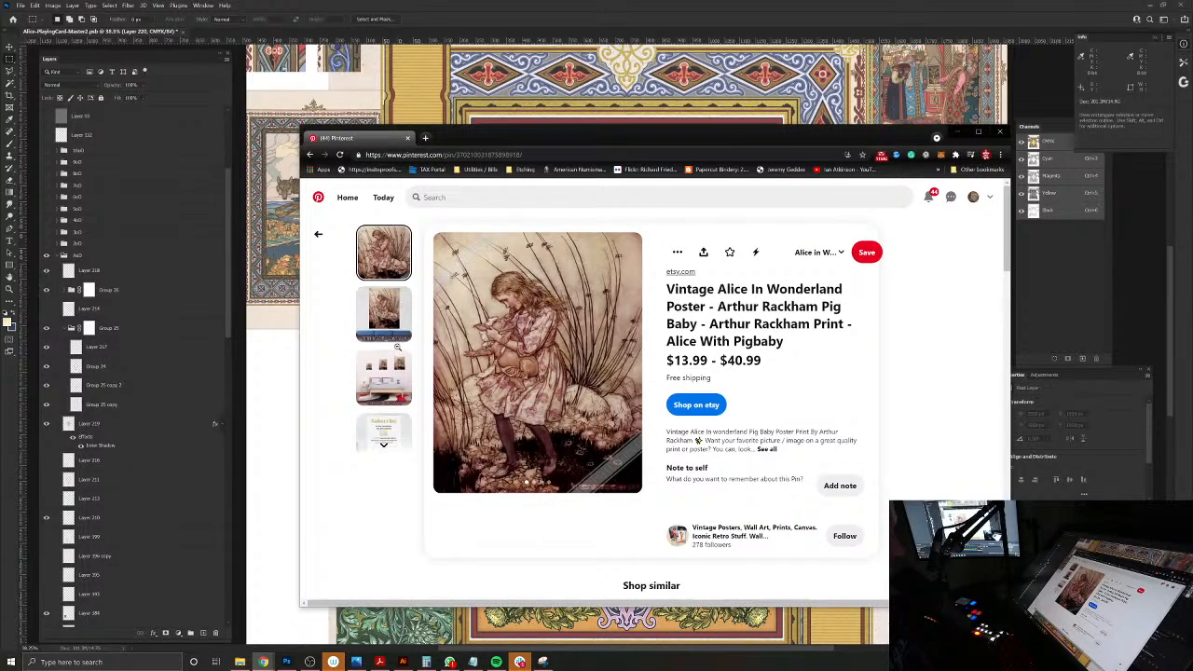
scroll(529, 399, "down", 3)
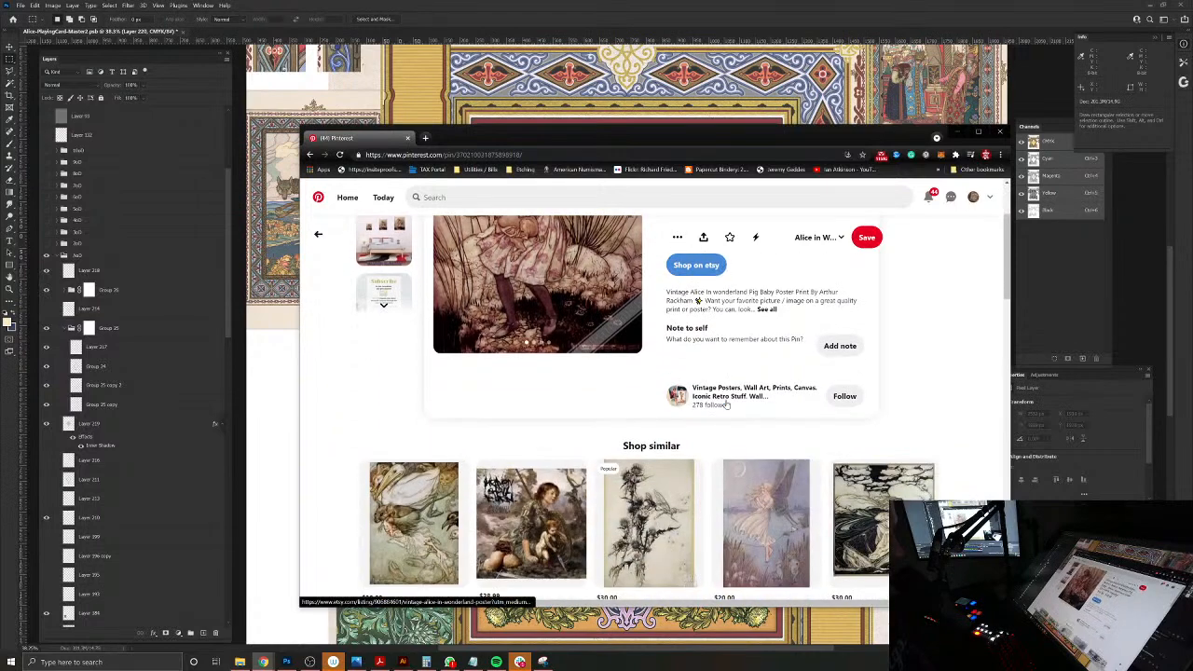
scroll(732, 398, "up", 3)
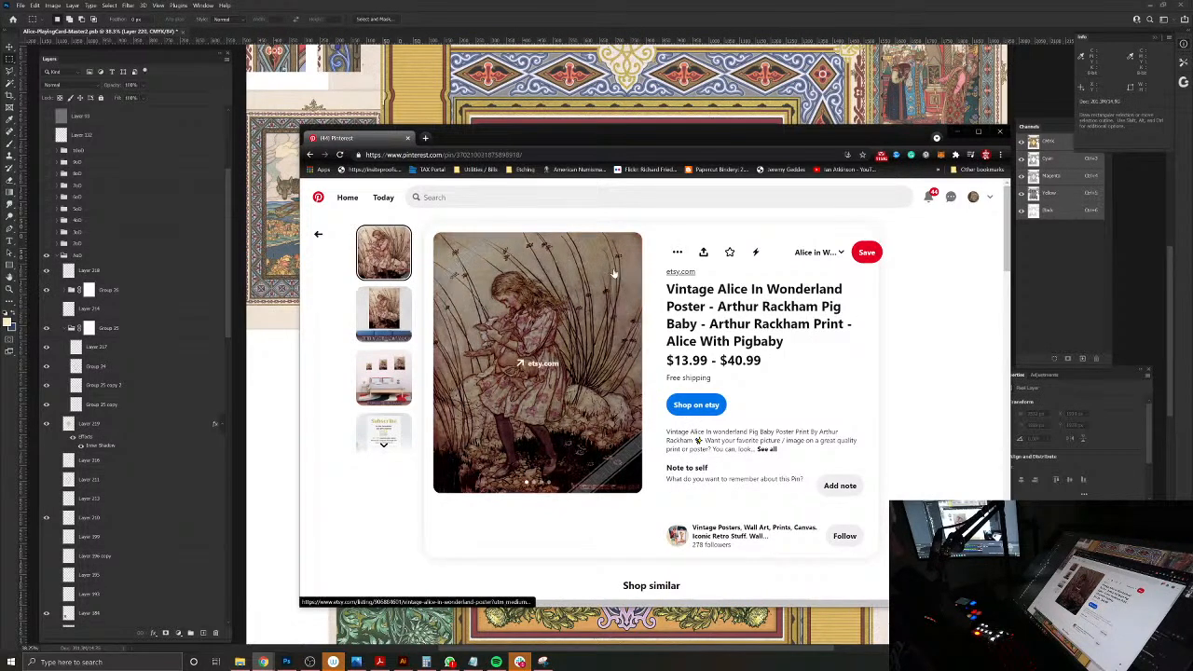
Step: Search Pinterest for "arthur rackham illustrations", view the Women in the Arts of Arthur Rackham pin, and return to the search
left_click(438, 196)
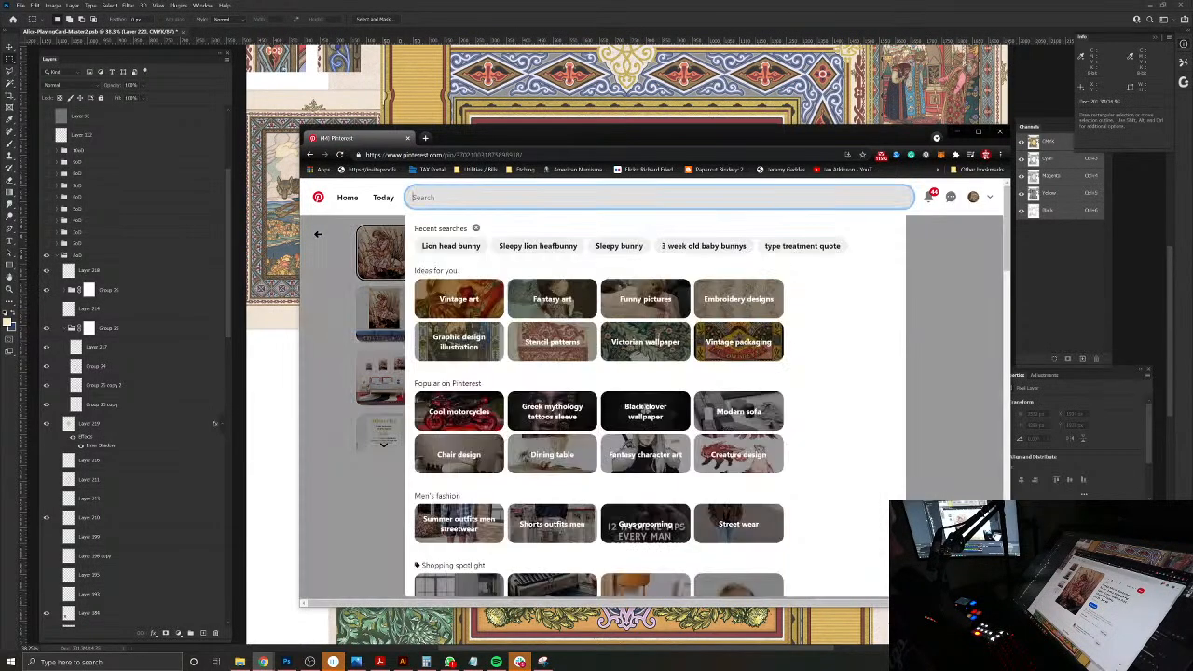
type("arthur ra")
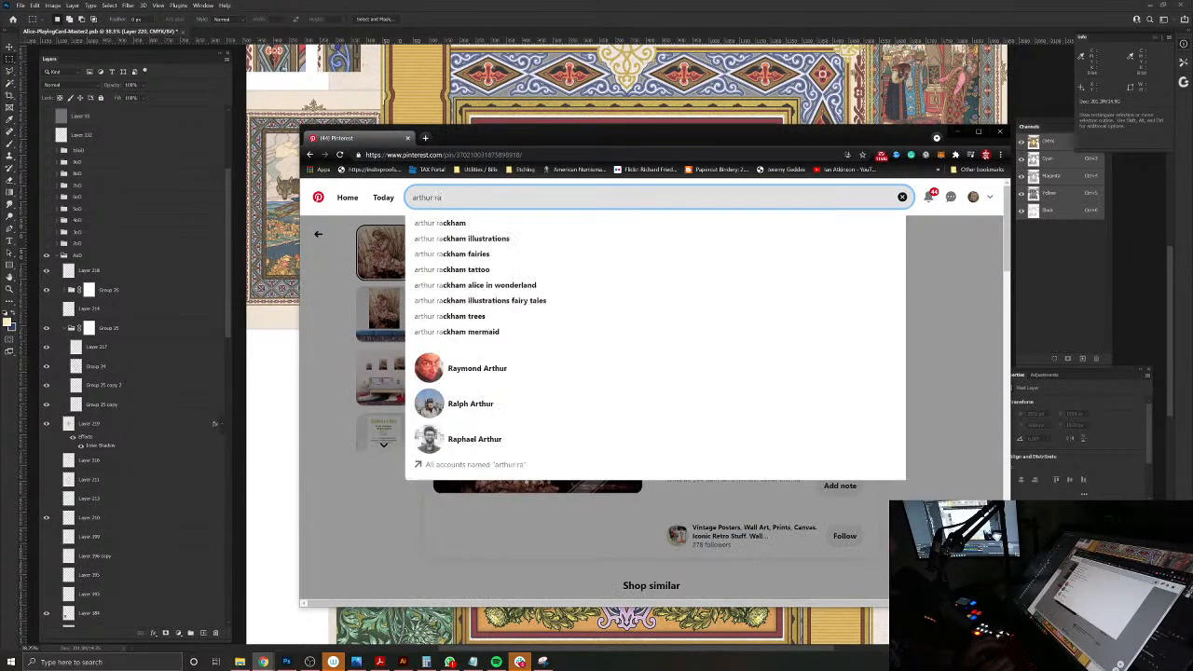
left_click(469, 240)
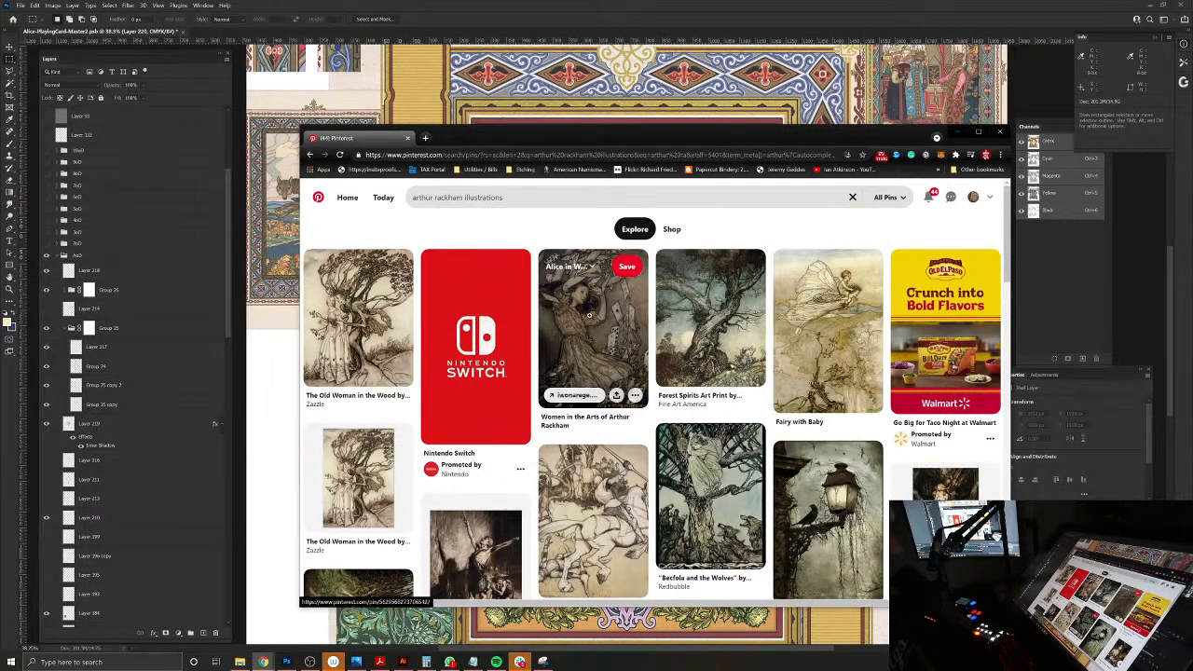
left_click(606, 307)
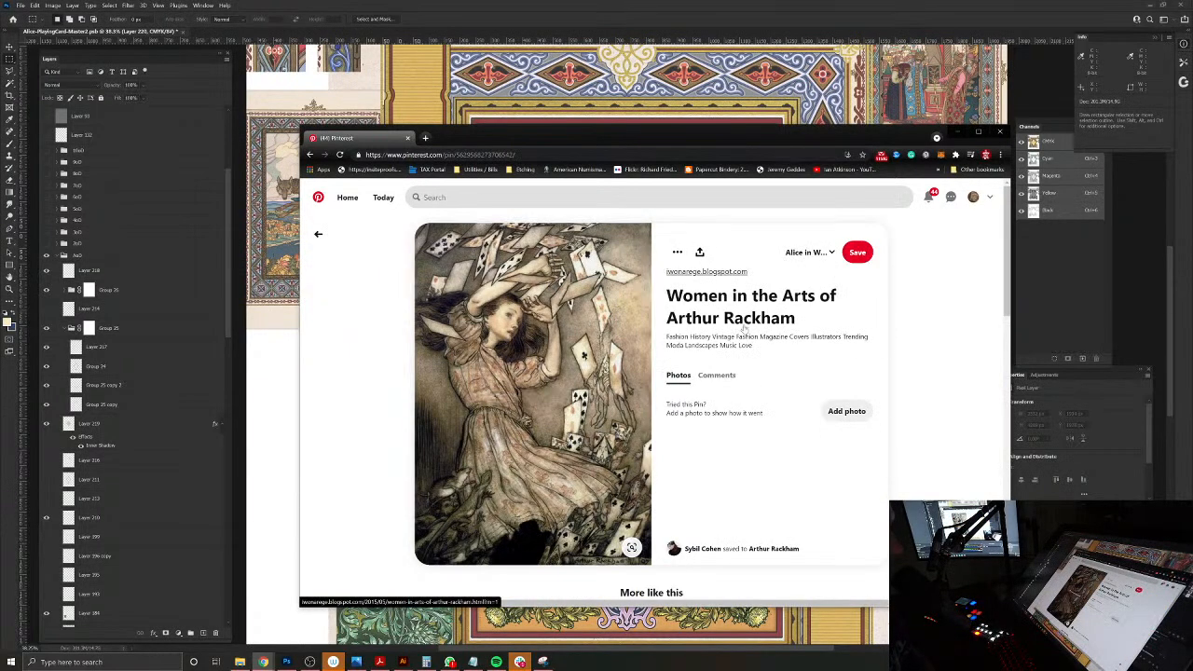
left_click(309, 155)
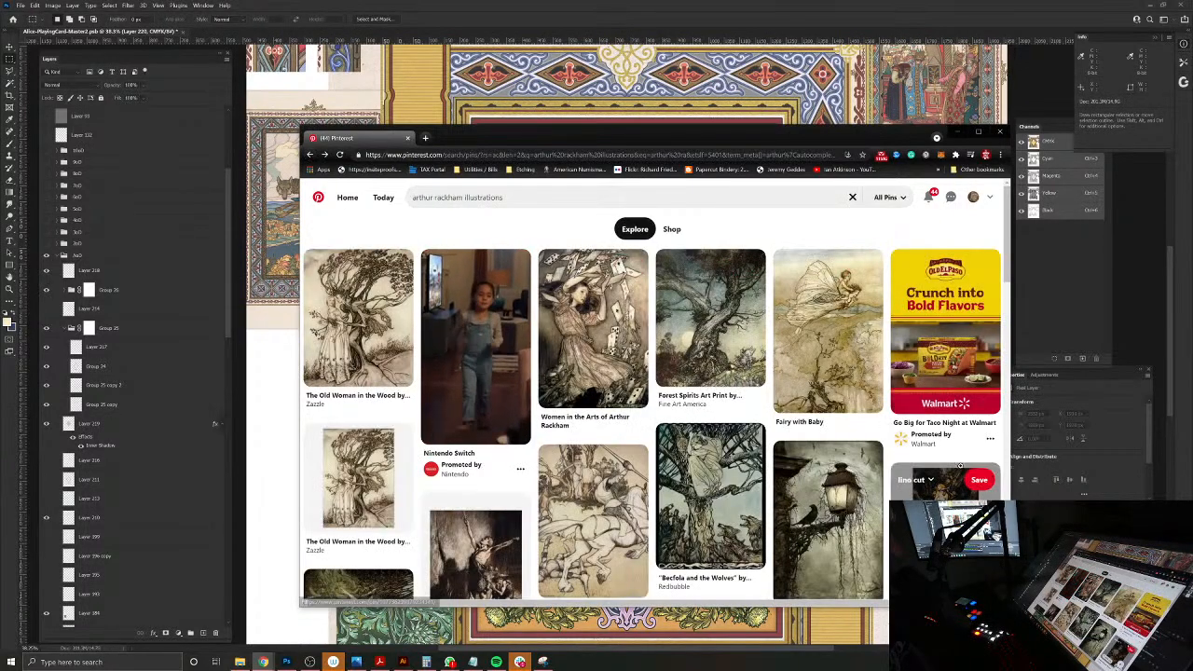
Step: View the Rackham pins of the knight on horseback and the sack-carrying figure in snow, returning to the search after each
scroll(500, 438, "down", 3)
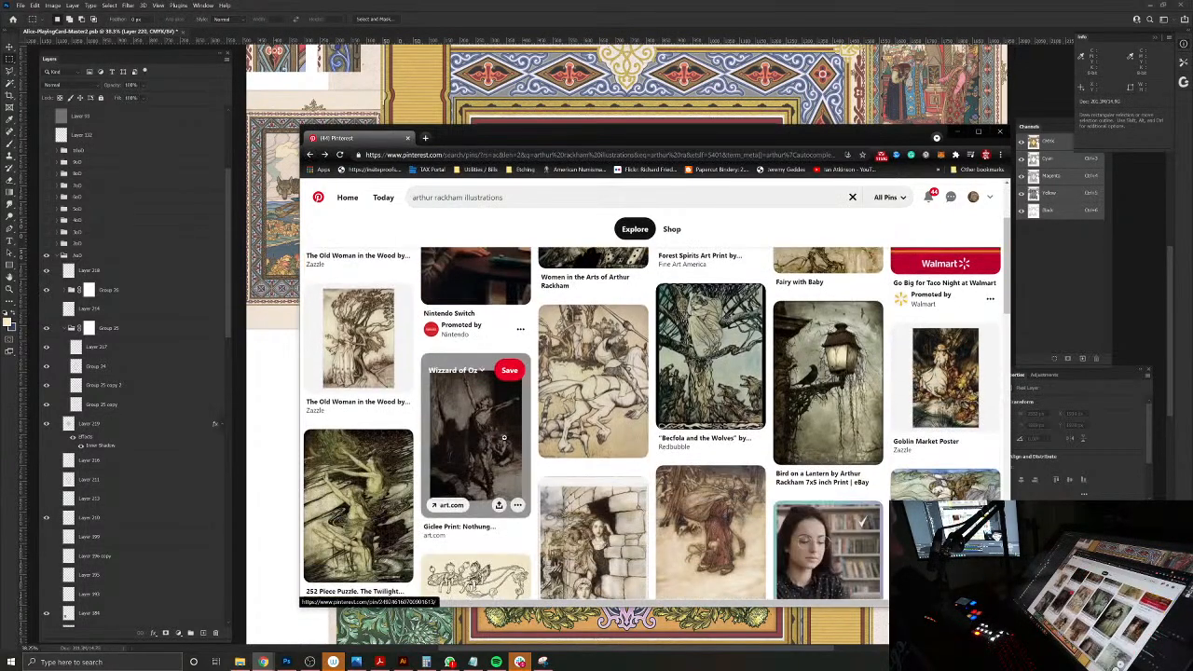
left_click(593, 386)
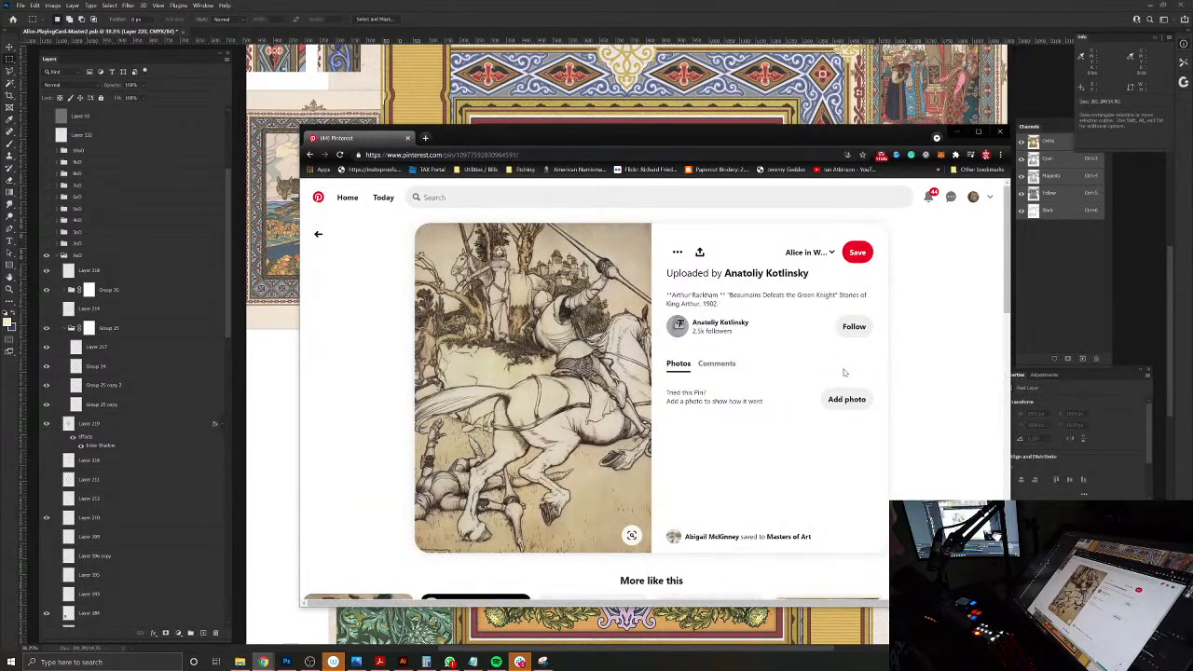
left_click(319, 233)
scroll(741, 328, "down", 2)
left_click(741, 328)
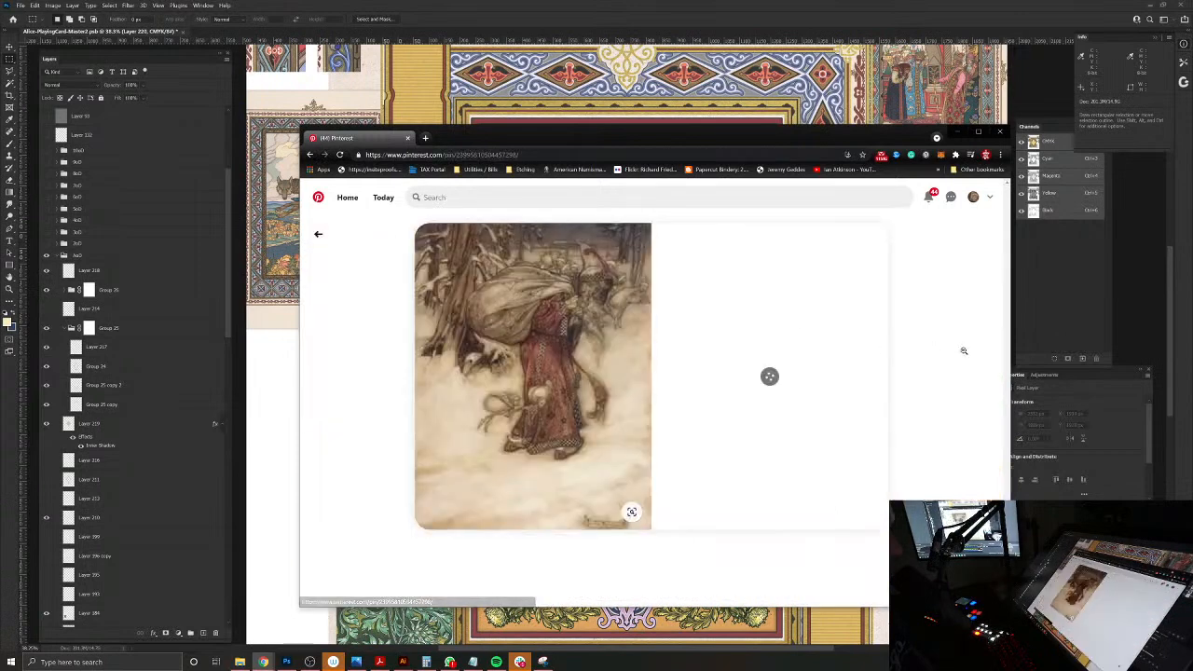
left_click(317, 234)
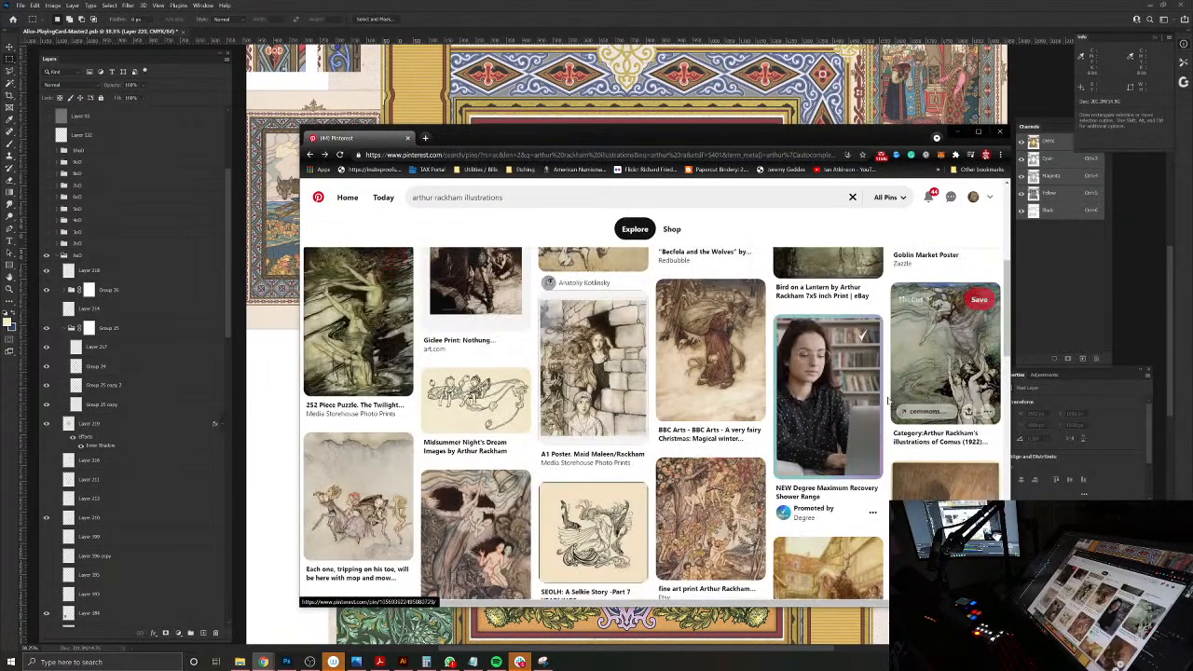
Step: Look further through the Arthur Rackham illustrations, view the Rip van Winkle 1904 pin, and return to the search
scroll(819, 437, "down", 1)
scroll(819, 437, "down", 3)
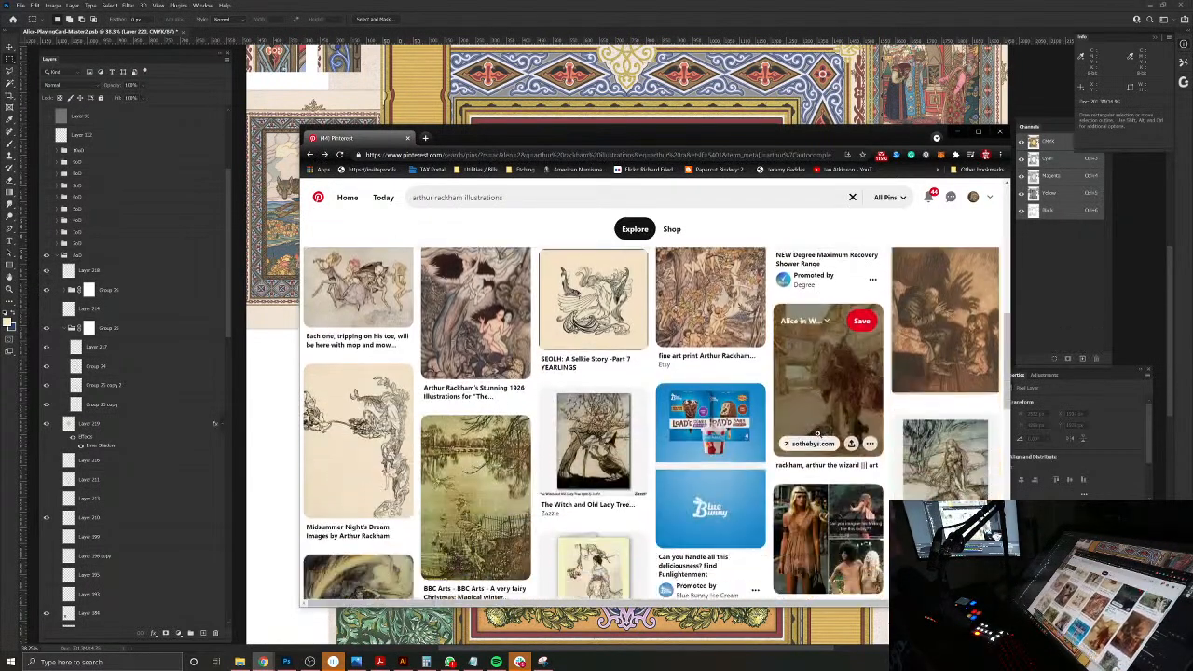
scroll(819, 437, "down", 2)
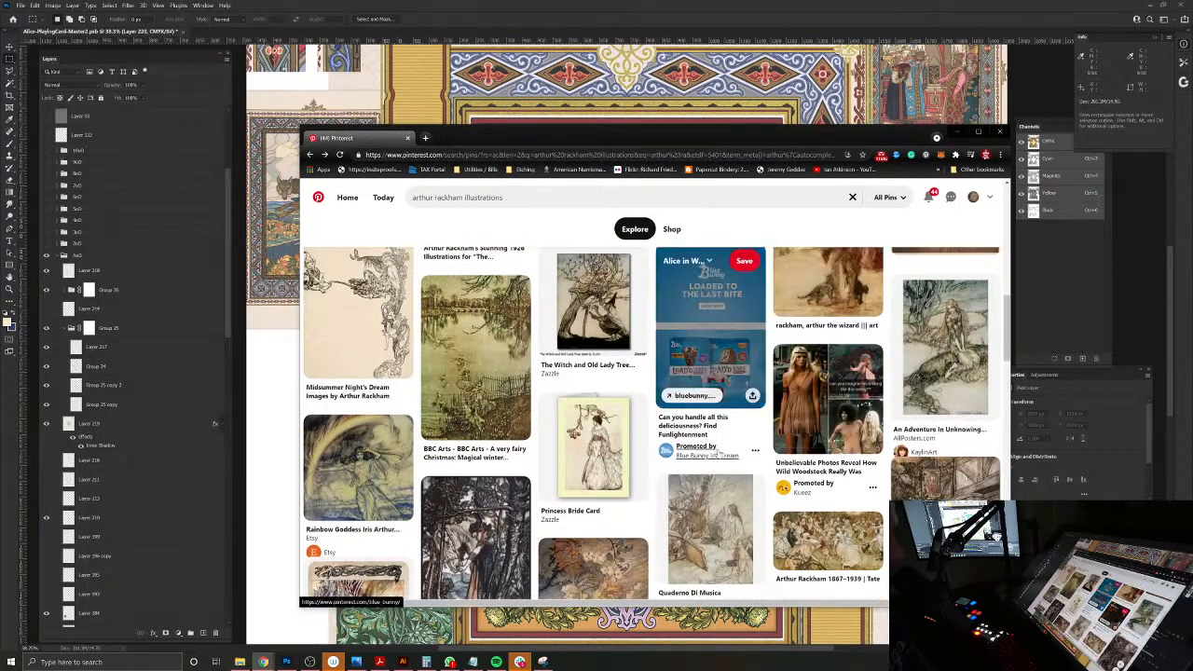
scroll(737, 445, "down", 1)
scroll(717, 448, "down", 2)
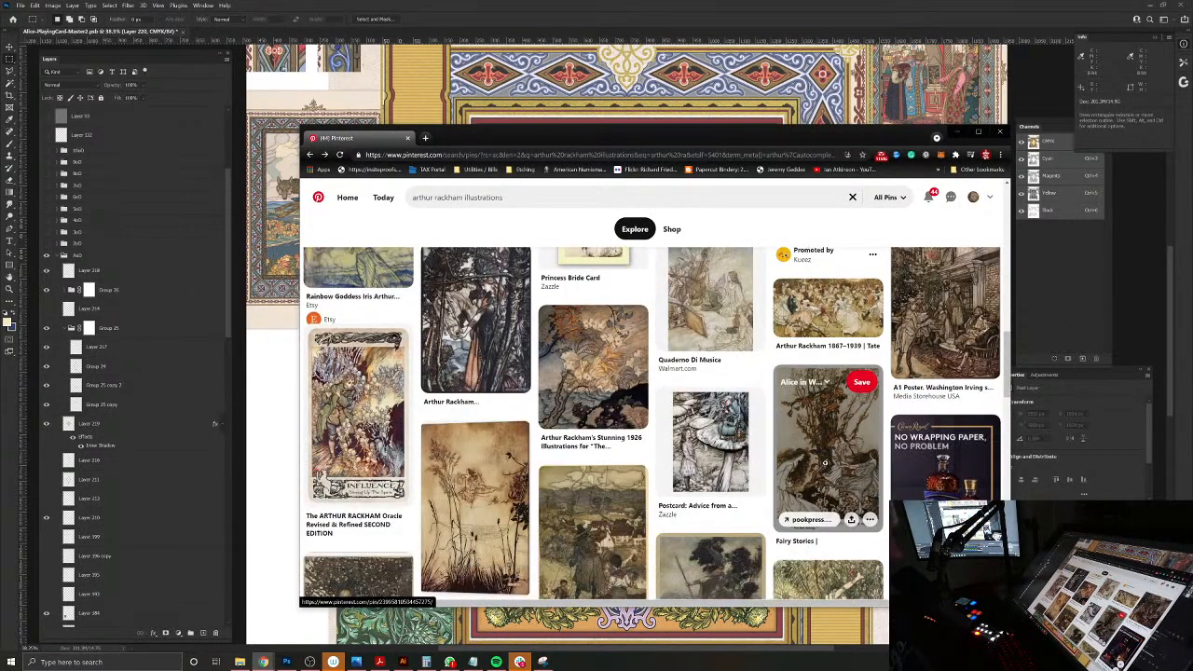
scroll(823, 462, "down", 1)
left_click(576, 392)
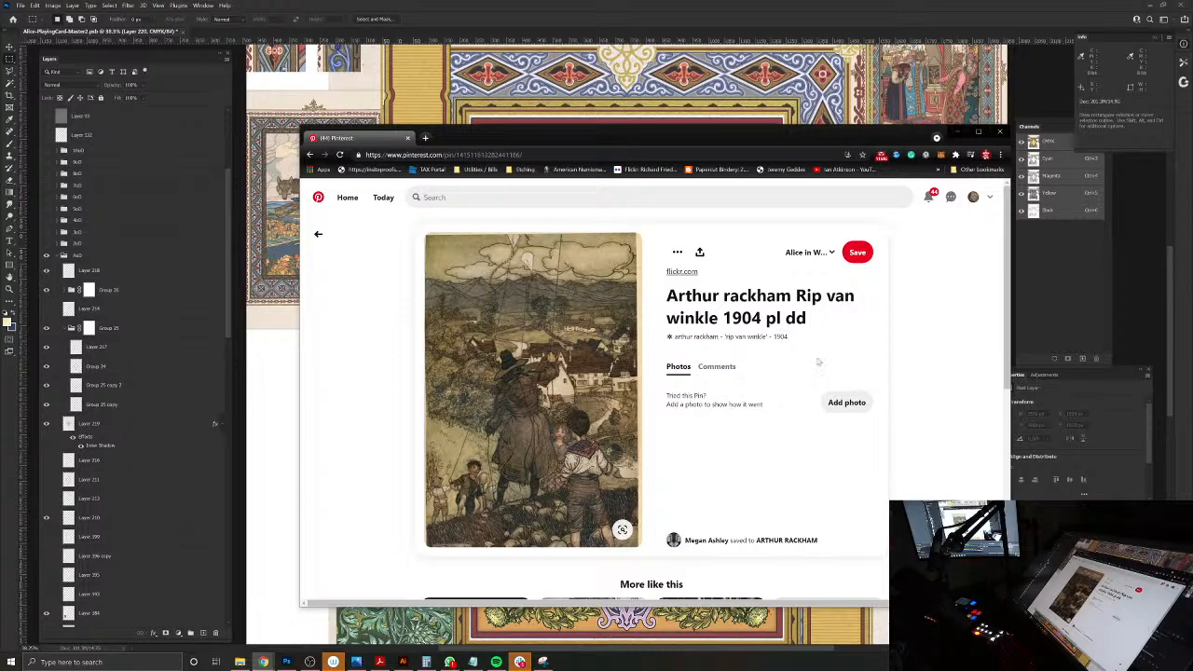
left_click(316, 233)
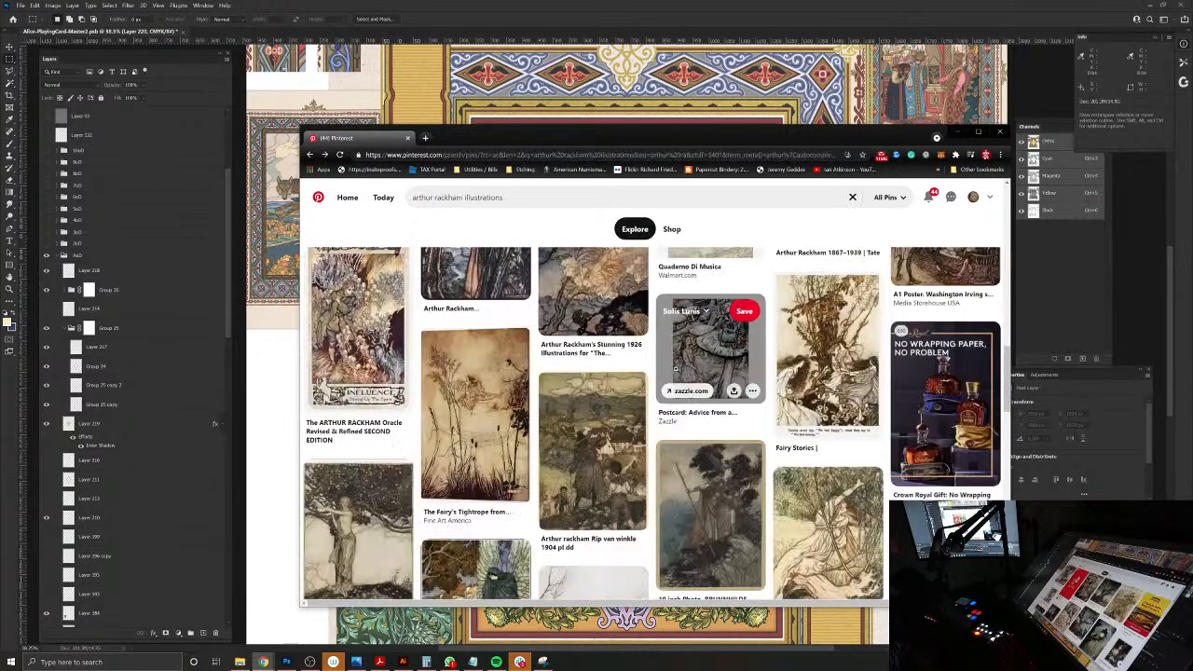
Step: Return to the profile's Alice in Wonderland board and look through its saved ornament and costume pins
left_click(973, 198)
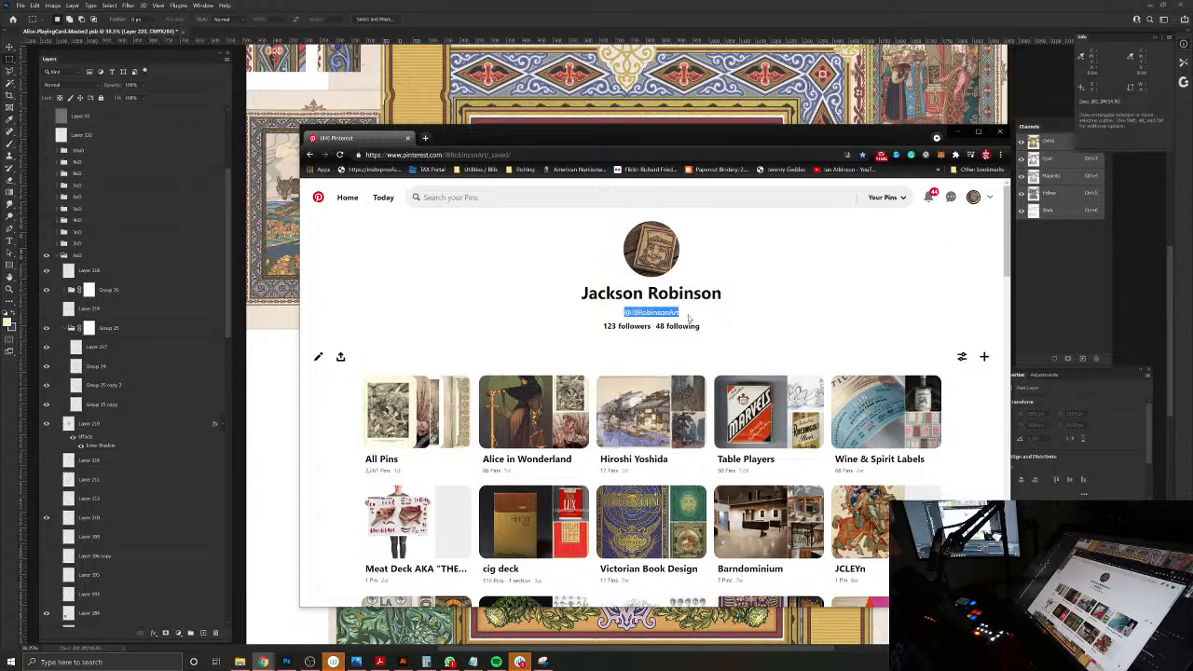
scroll(882, 398, "down", 2)
scroll(652, 438, "up", 2)
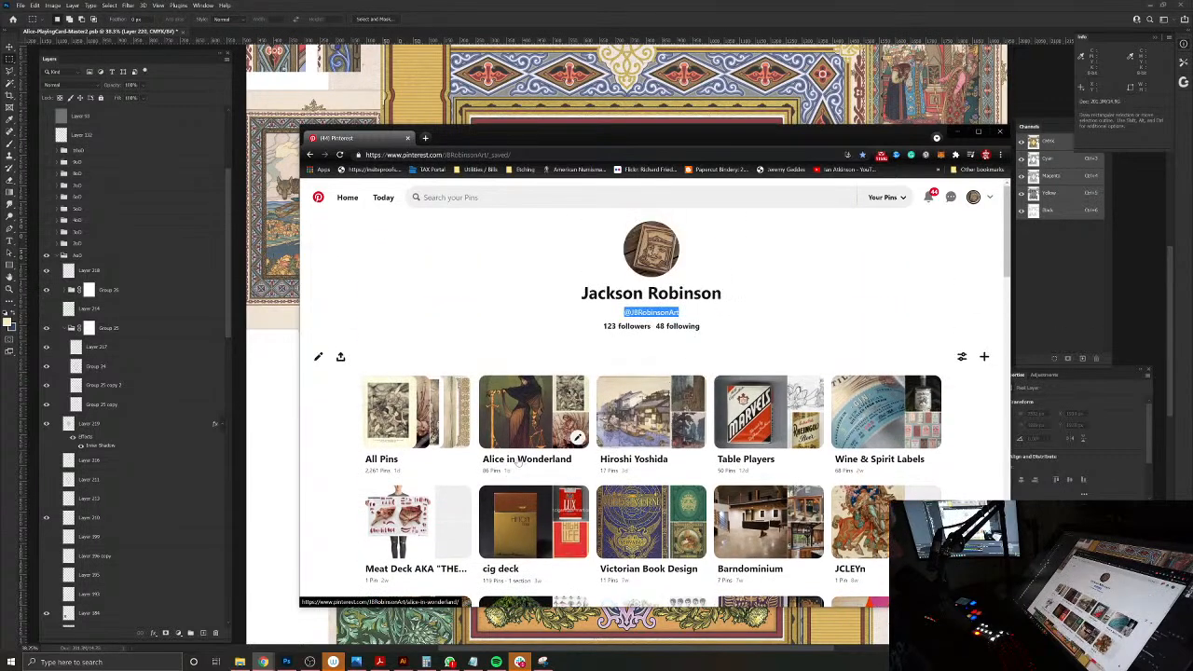
left_click(522, 459)
scroll(829, 384, "down", 3)
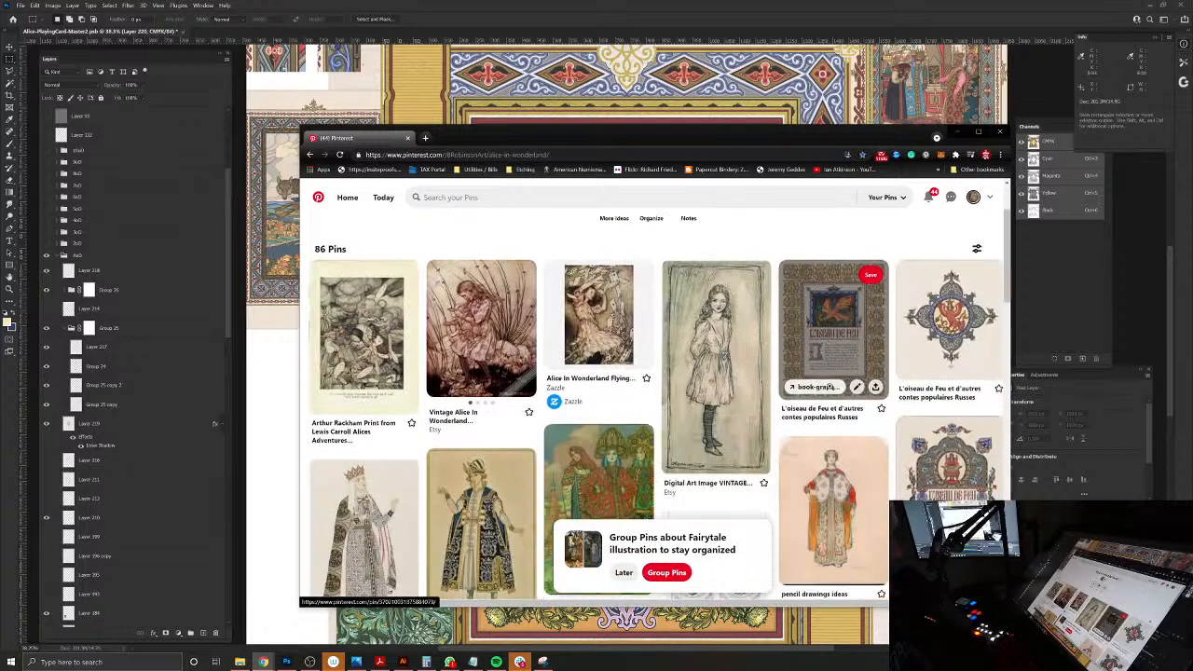
scroll(786, 318, "down", 3)
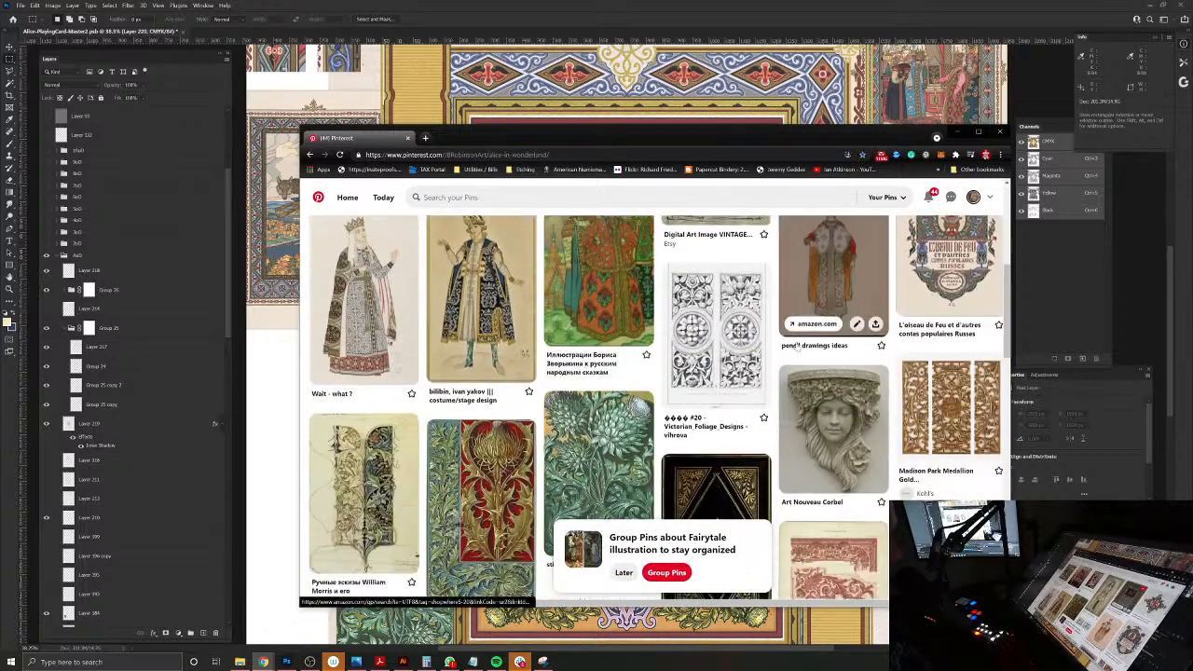
scroll(803, 343, "down", 5)
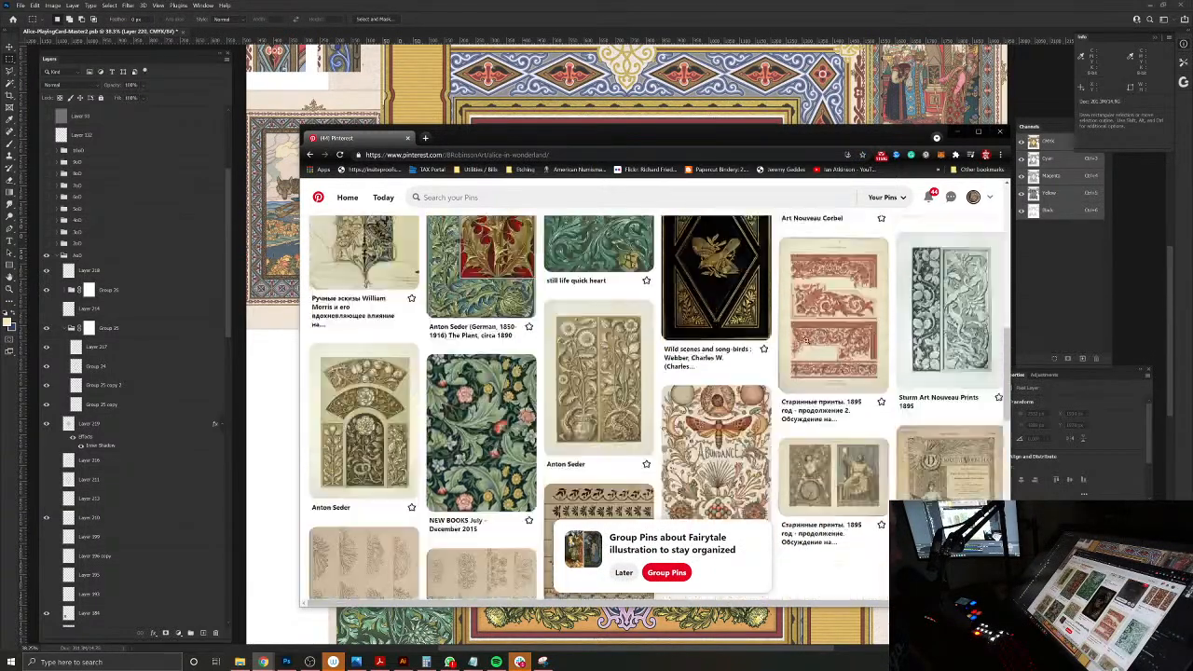
scroll(808, 344, "up", 10)
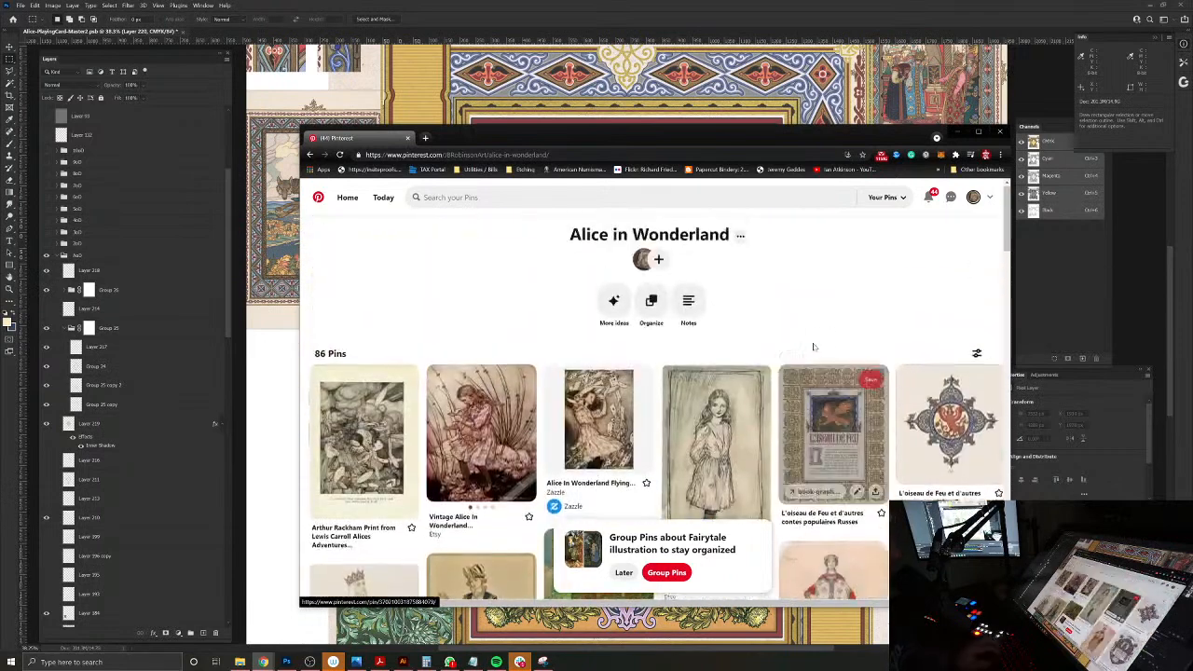
Step: Search Pinterest for "victorian era vase engraving" and open the Jardiniere 04 engraved urn pin
left_click(559, 198)
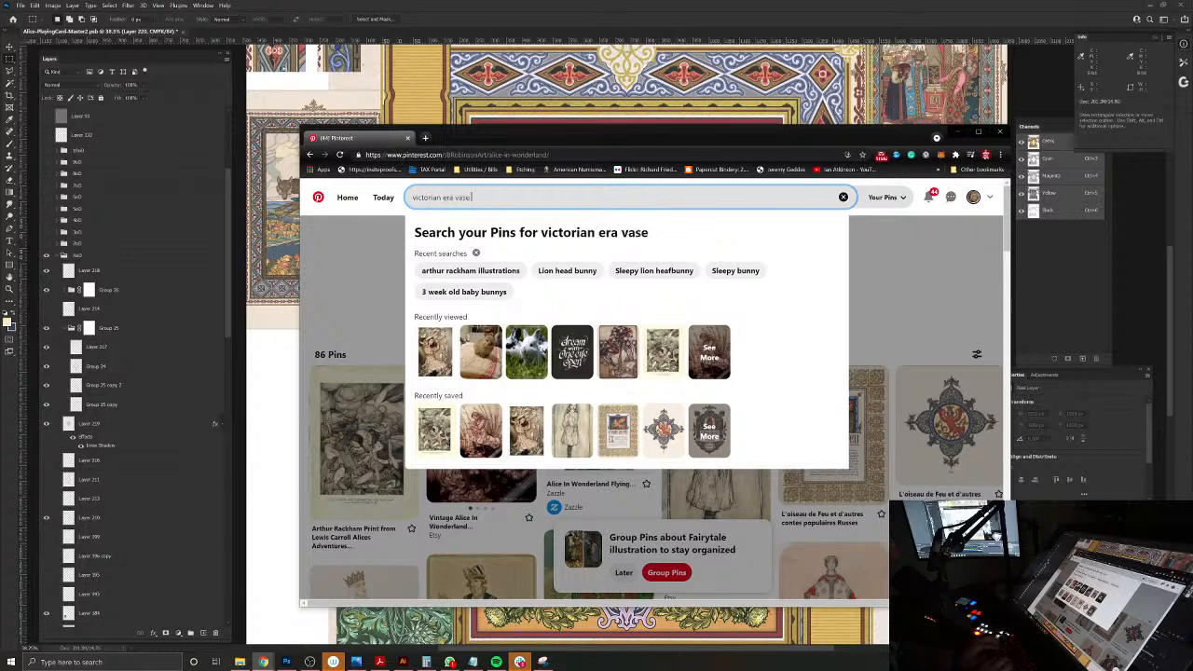
type("victorian era vase engraving")
key("Return")
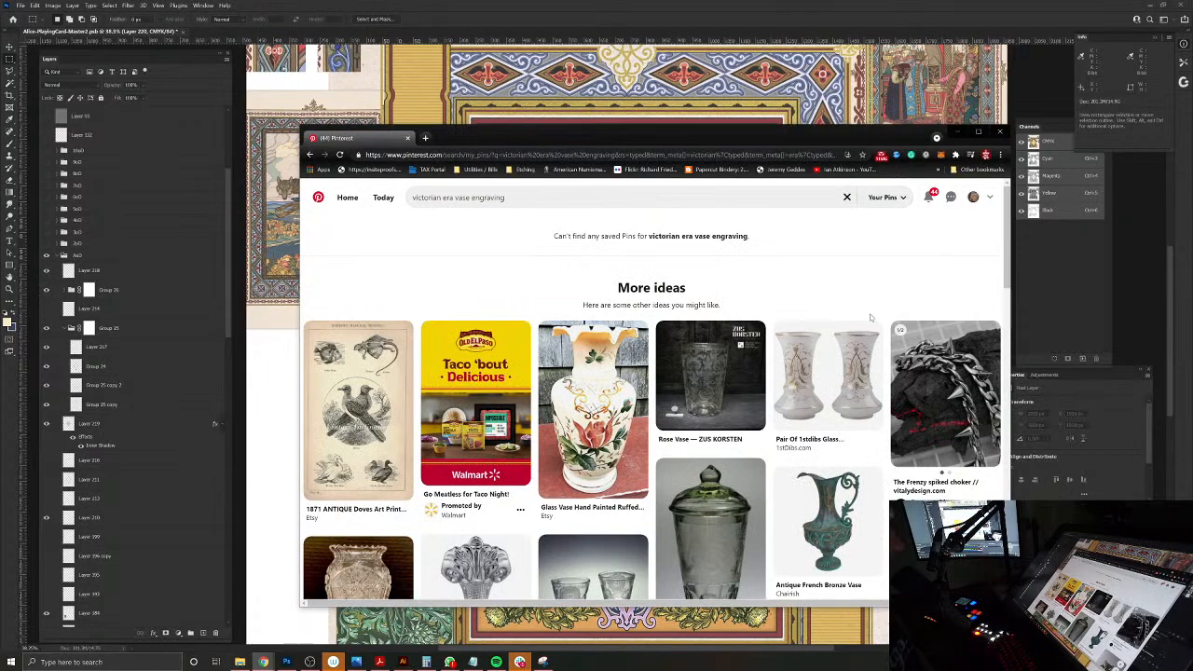
scroll(868, 318, "down", 10)
scroll(823, 324, "down", 2)
left_click(596, 420)
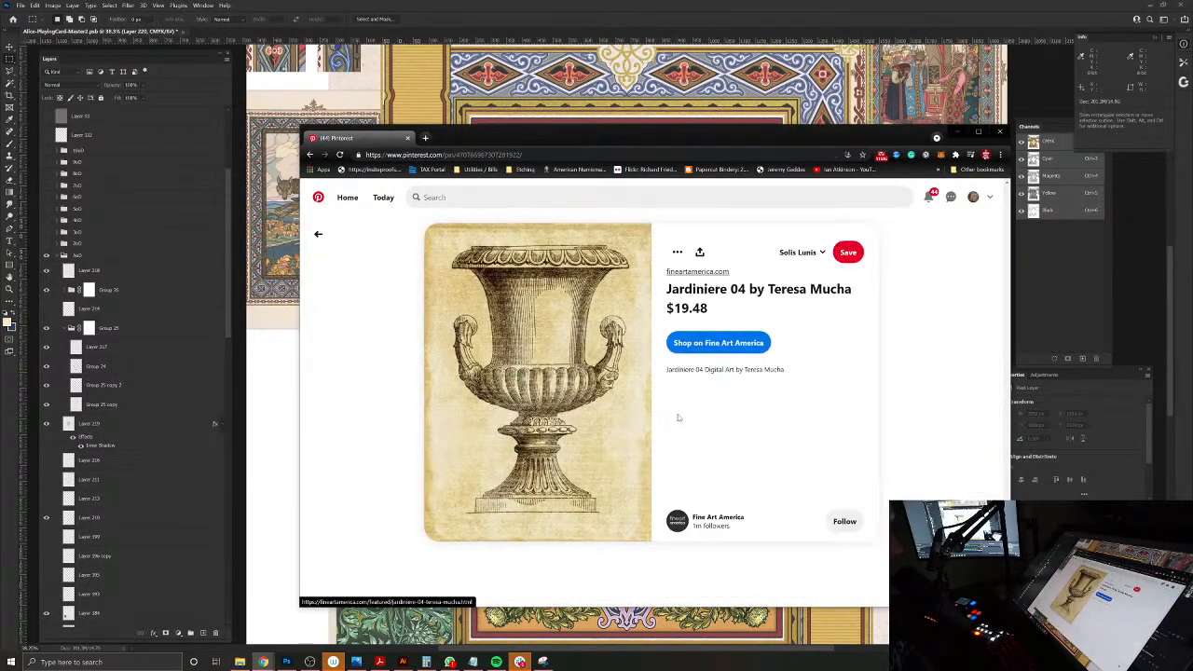
Step: Look through the urn prints similar to Jardiniere 04 and open the Vaso Antico Art Print pin
scroll(685, 415, "down", 6)
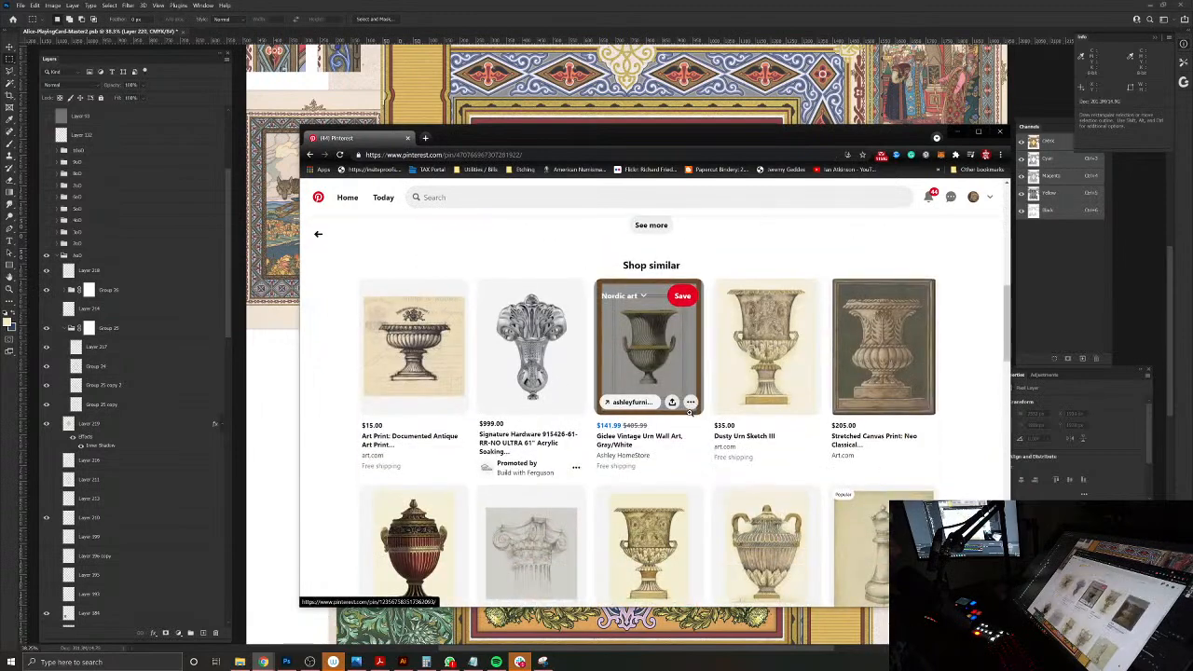
scroll(690, 410, "down", 4)
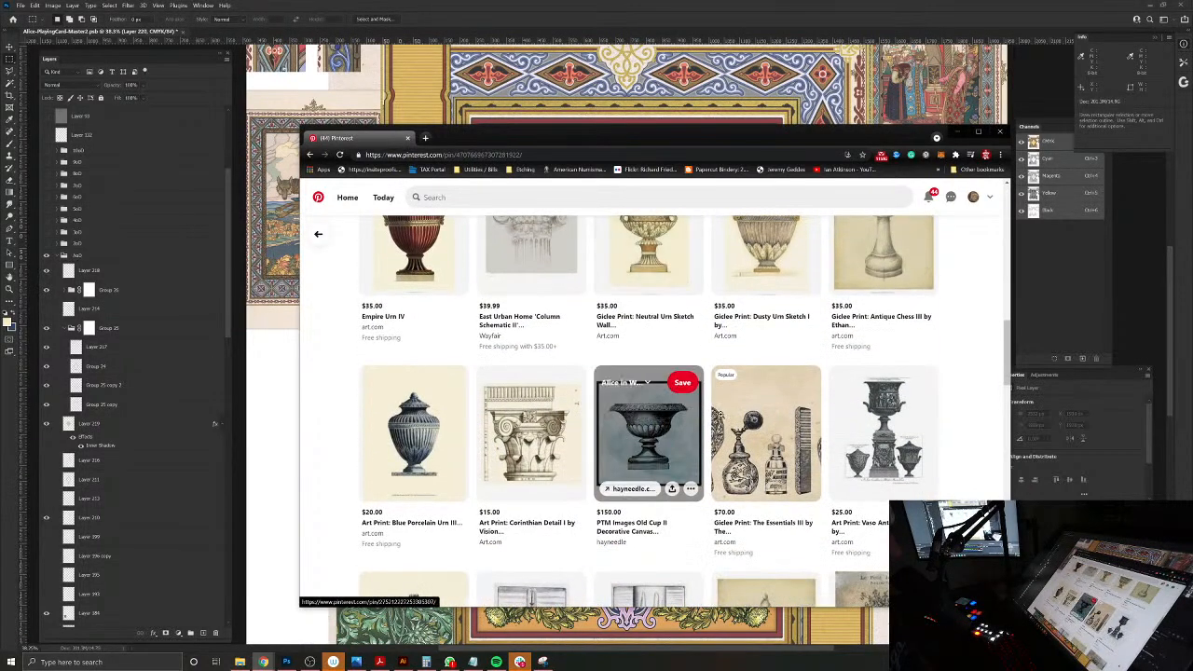
left_click(854, 434)
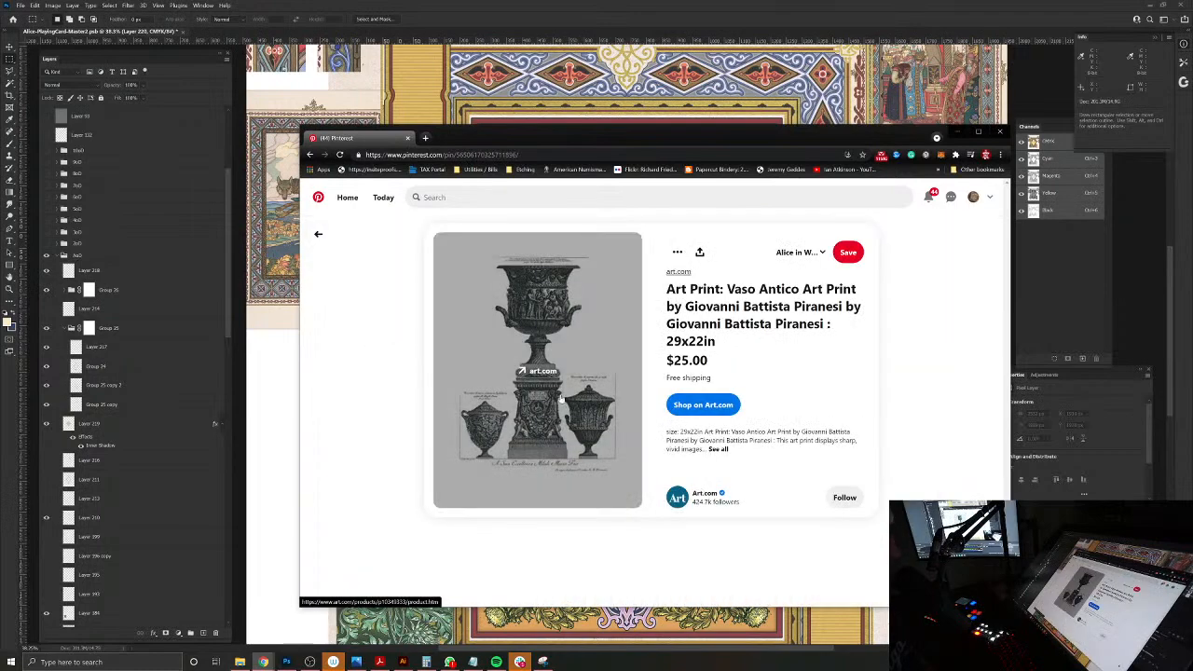
Step: Examine the related and similar vase prints beneath the Vaso Antico pin for a suitable vase shape
scroll(569, 402, "down", 3)
scroll(811, 401, "down", 2)
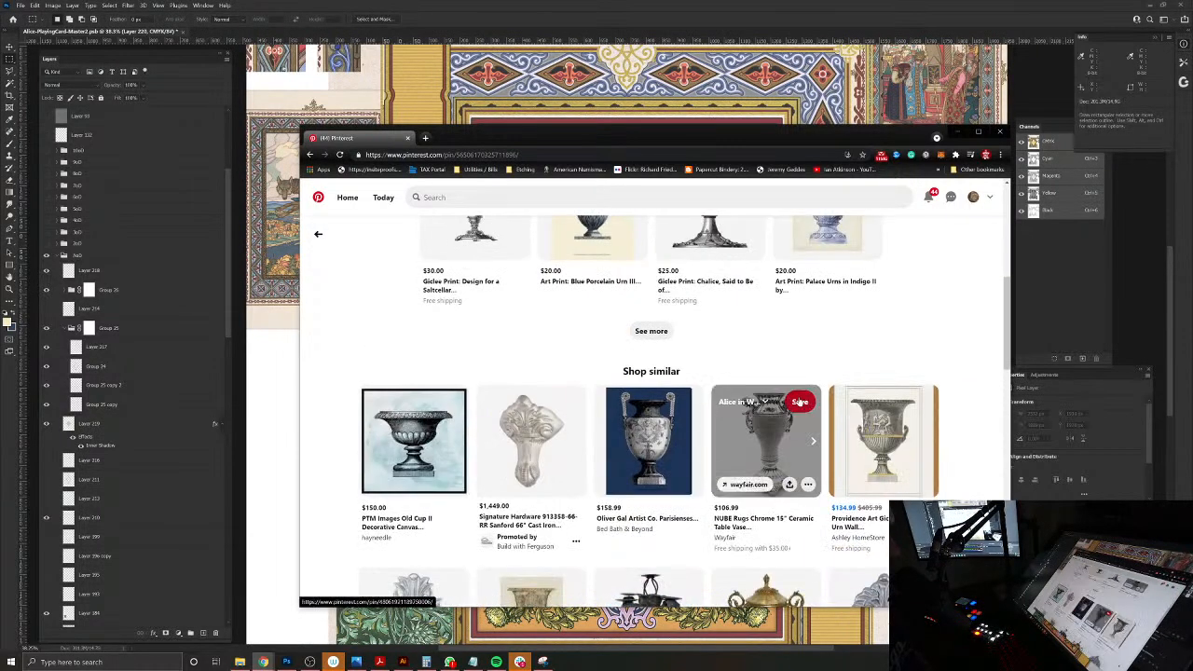
scroll(960, 431, "down", 2)
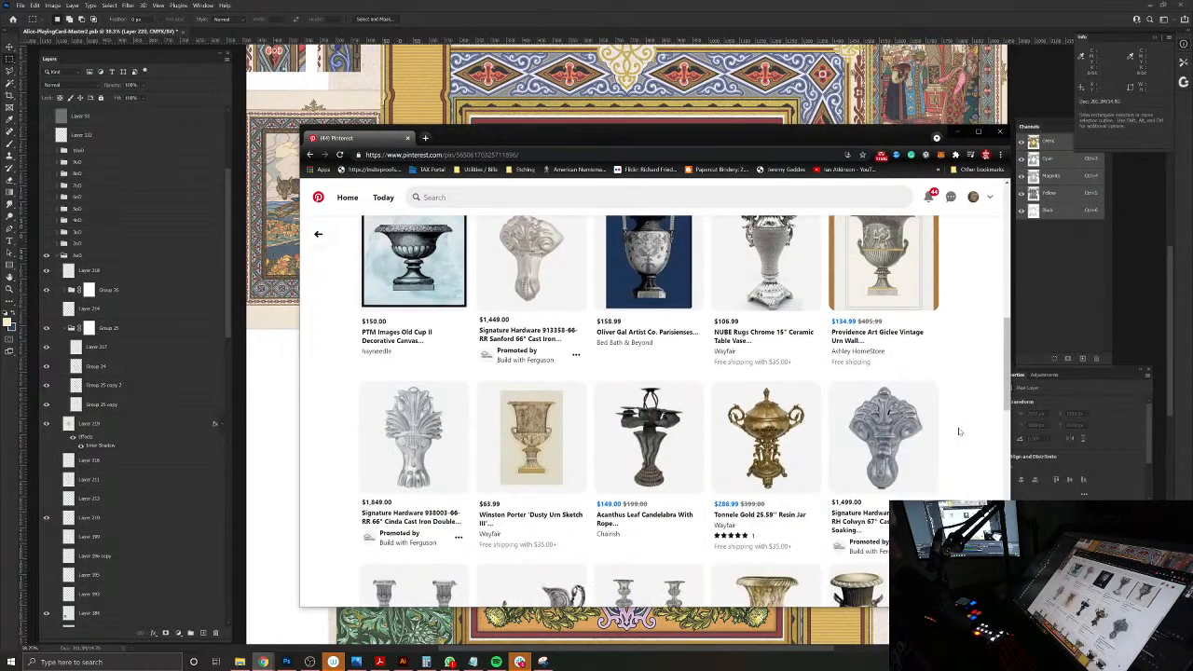
scroll(960, 431, "up", 6)
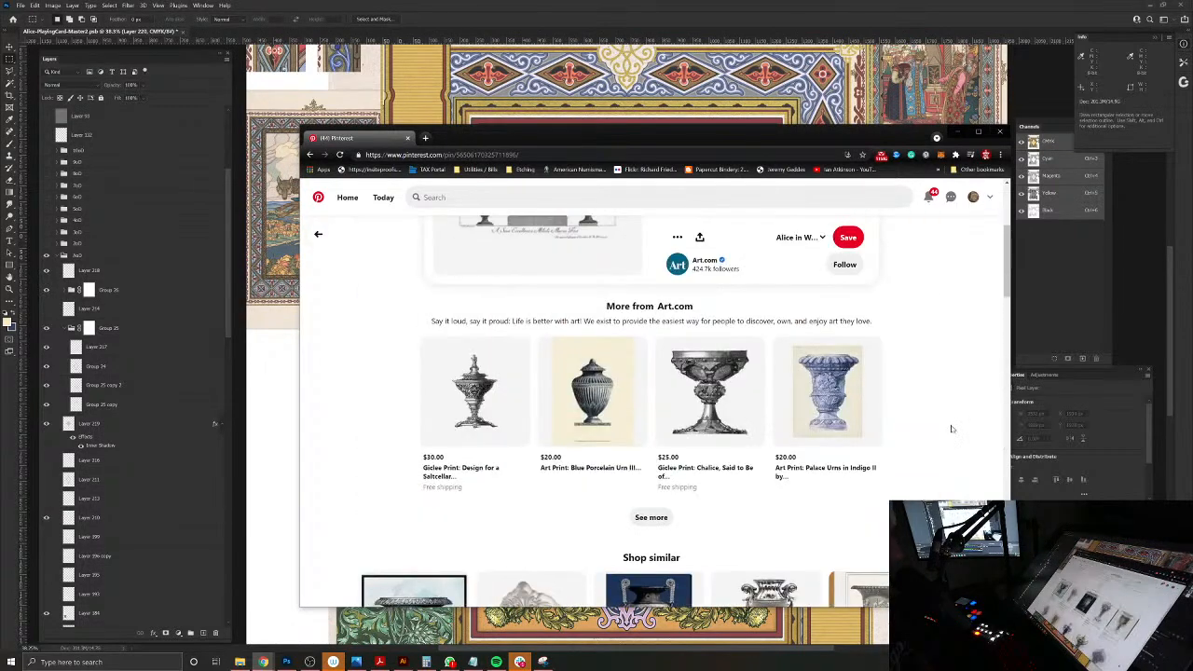
Step: Open the Vaso Antico print's product page on art.com and return to its Pinterest pin
scroll(730, 422, "up", 1)
left_click(548, 362)
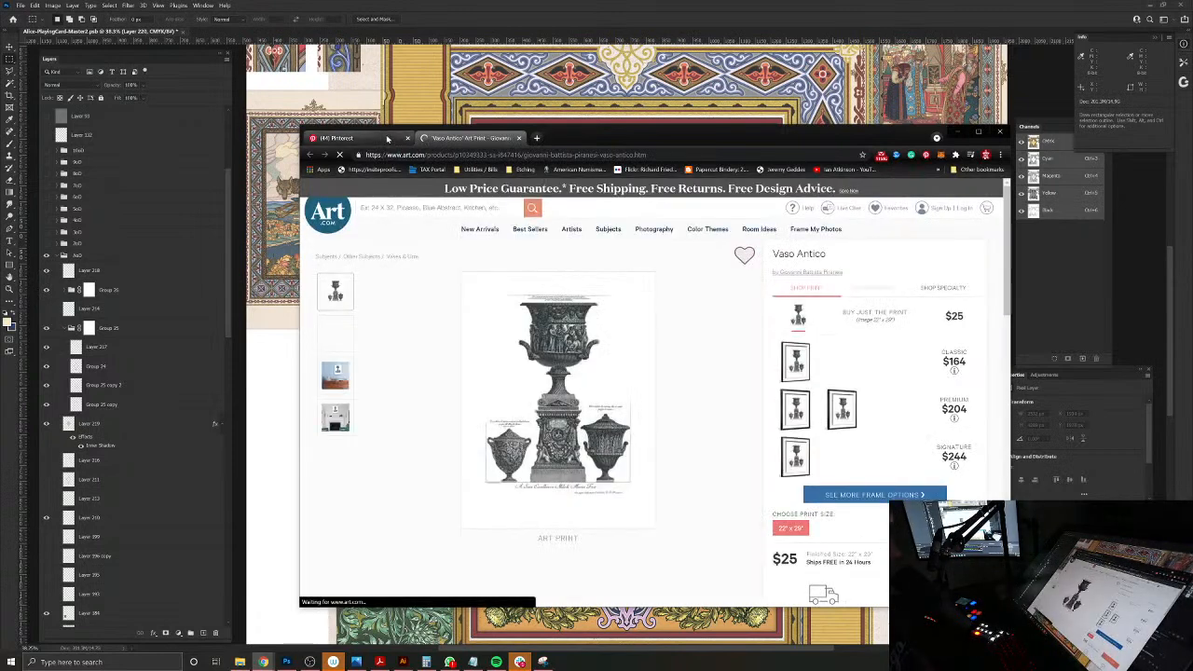
left_click(388, 138)
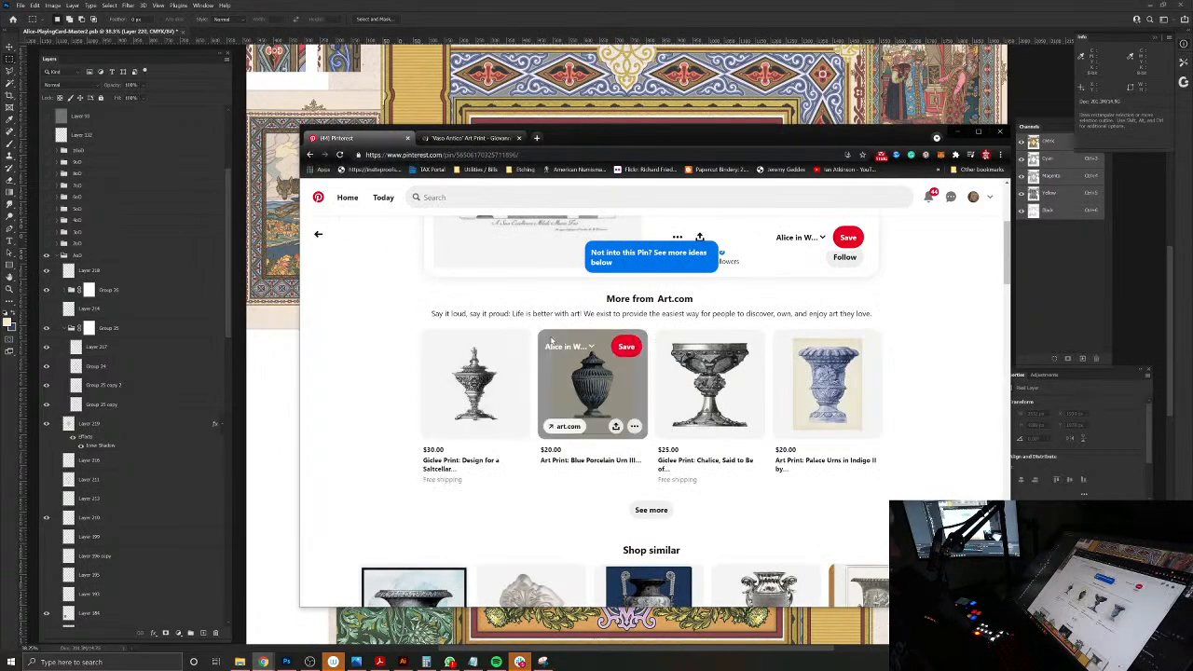
scroll(552, 340, "up", 3)
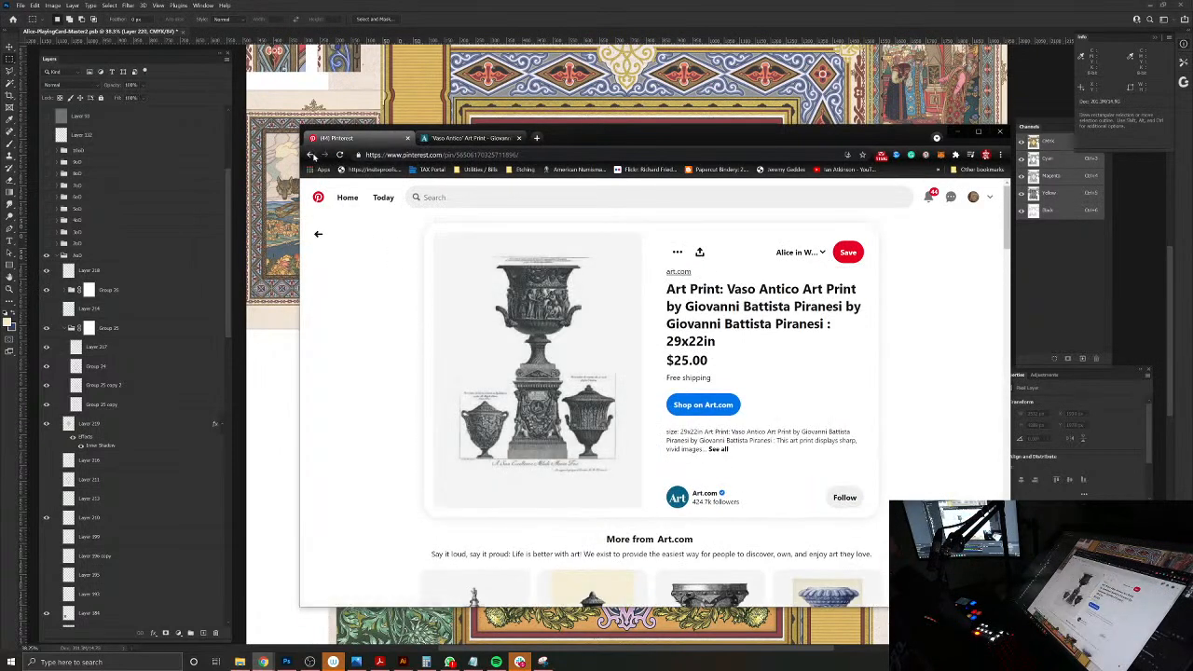
Step: Go back to the Alice in Wonderland board and search Pinterest for "vase engraving illustration"
left_click(311, 155)
left_click(310, 155)
left_click(309, 154)
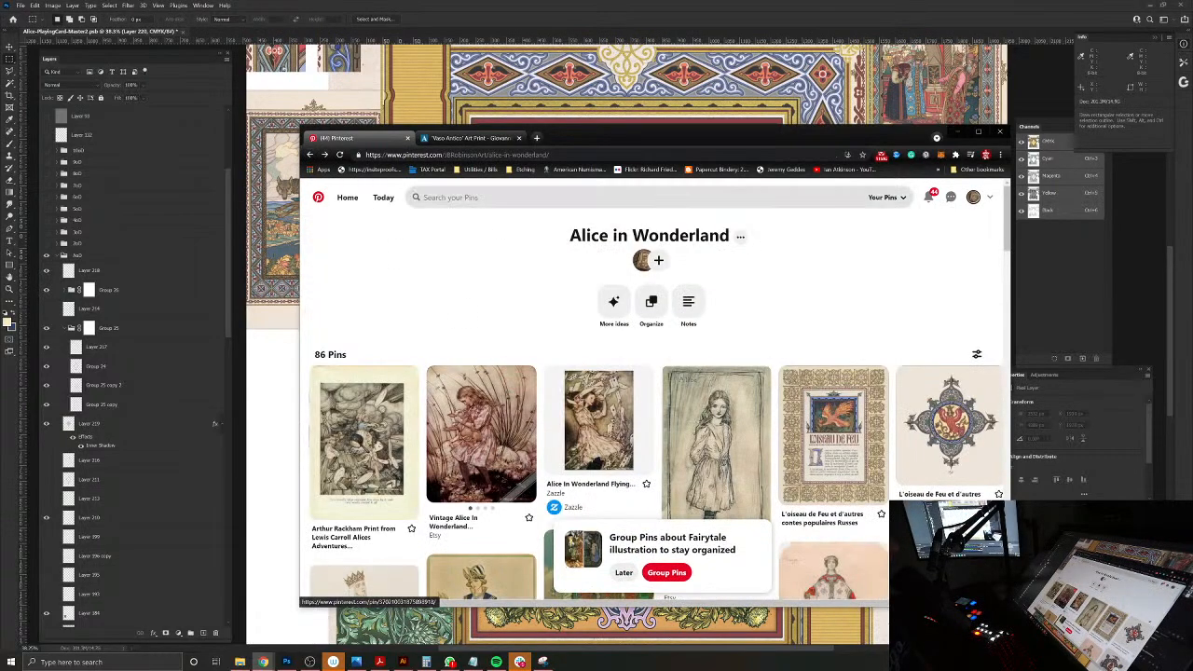
left_click(451, 197)
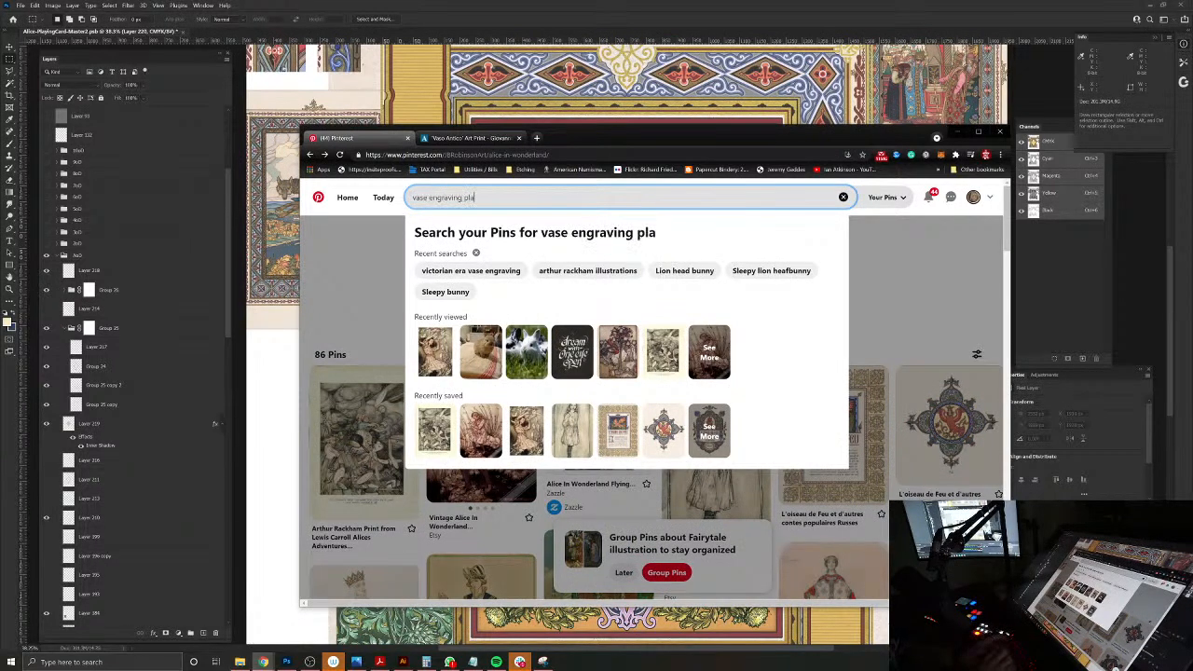
type("vase engraving illustration")
key("Return")
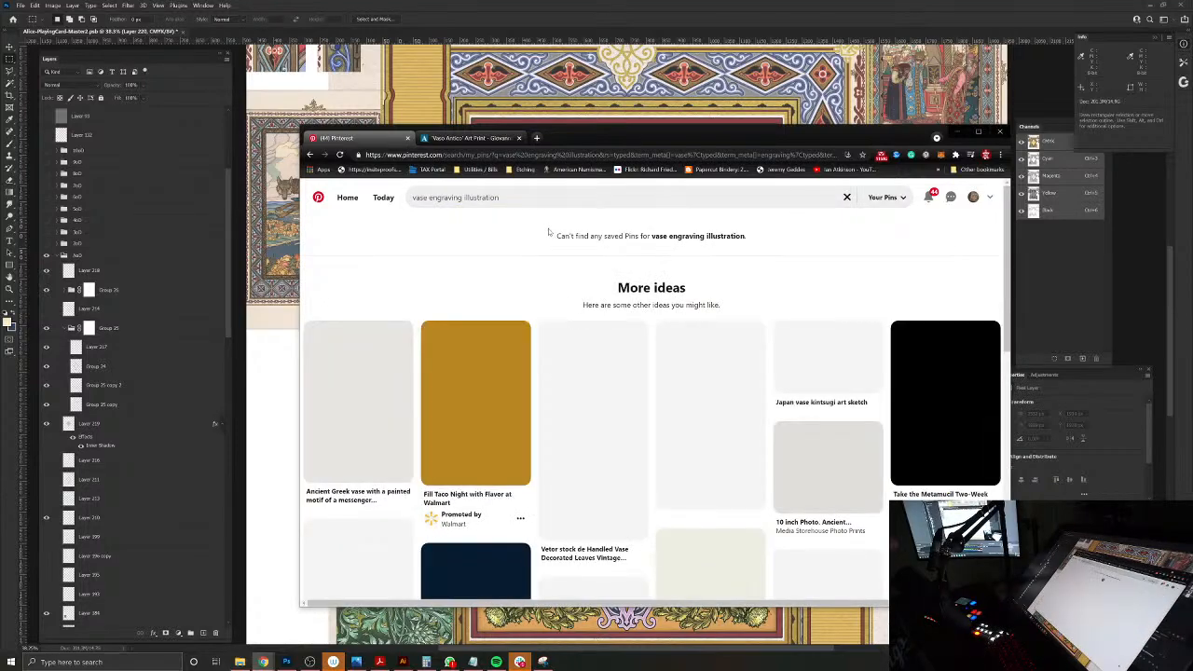
Step: Look through the vase engraving results and open the pin of the tall vase with cherubs and looping garland handles
scroll(821, 368, "down", 3)
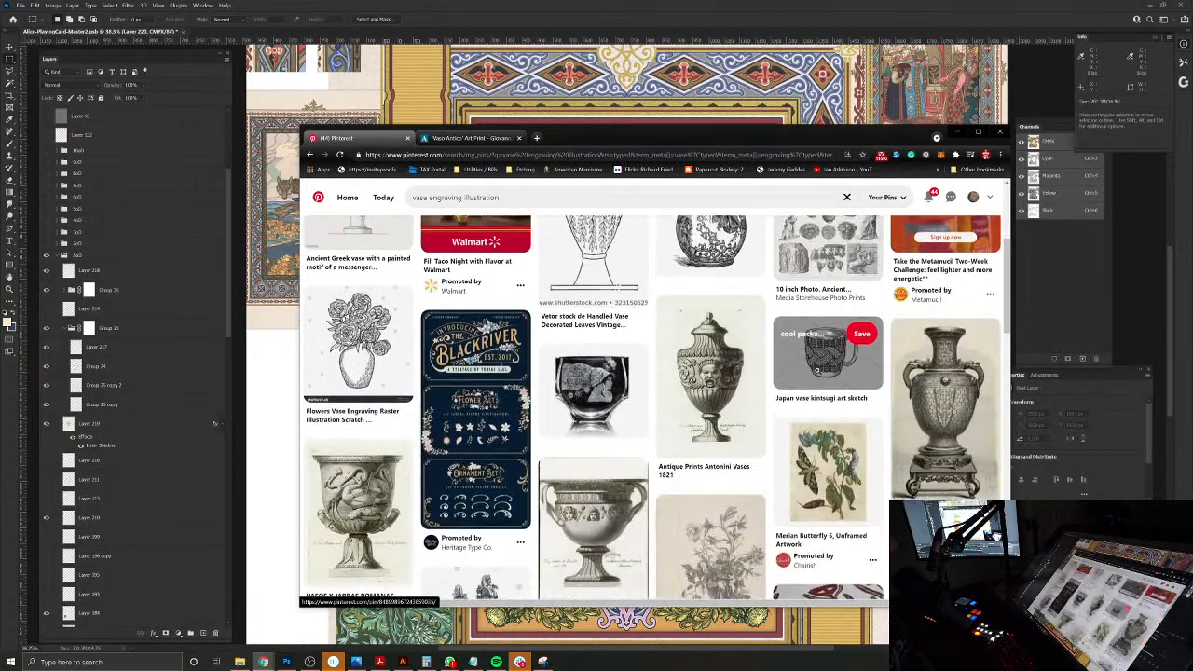
scroll(820, 366, "down", 3)
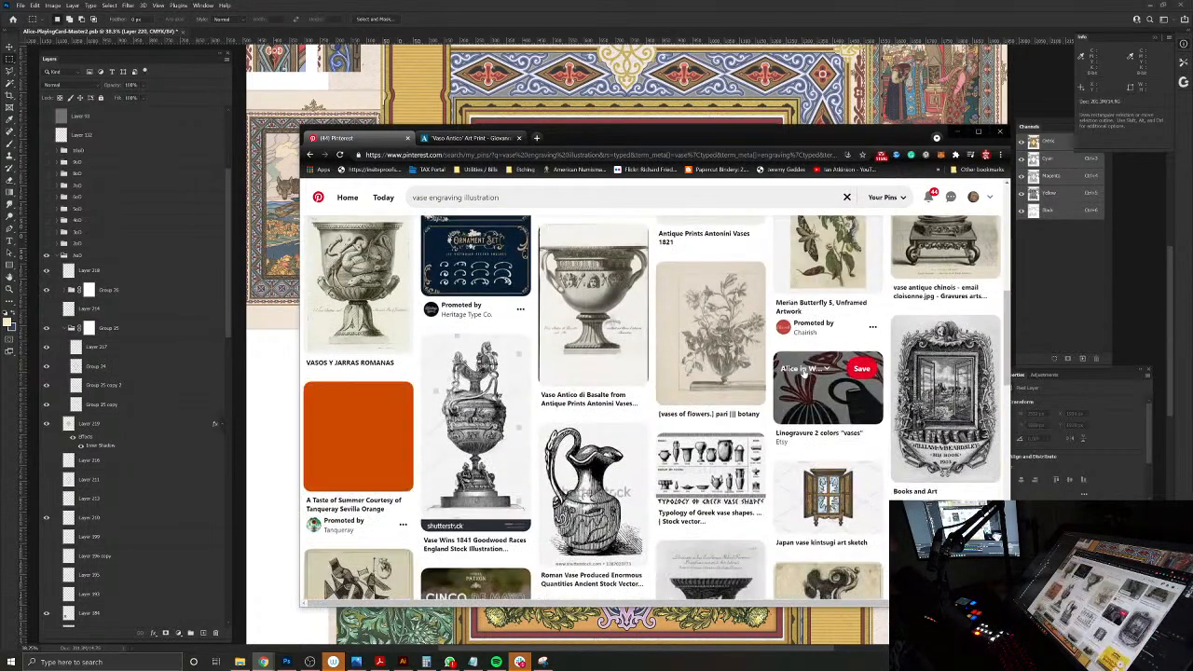
scroll(803, 368, "down", 3)
scroll(803, 368, "down", 2)
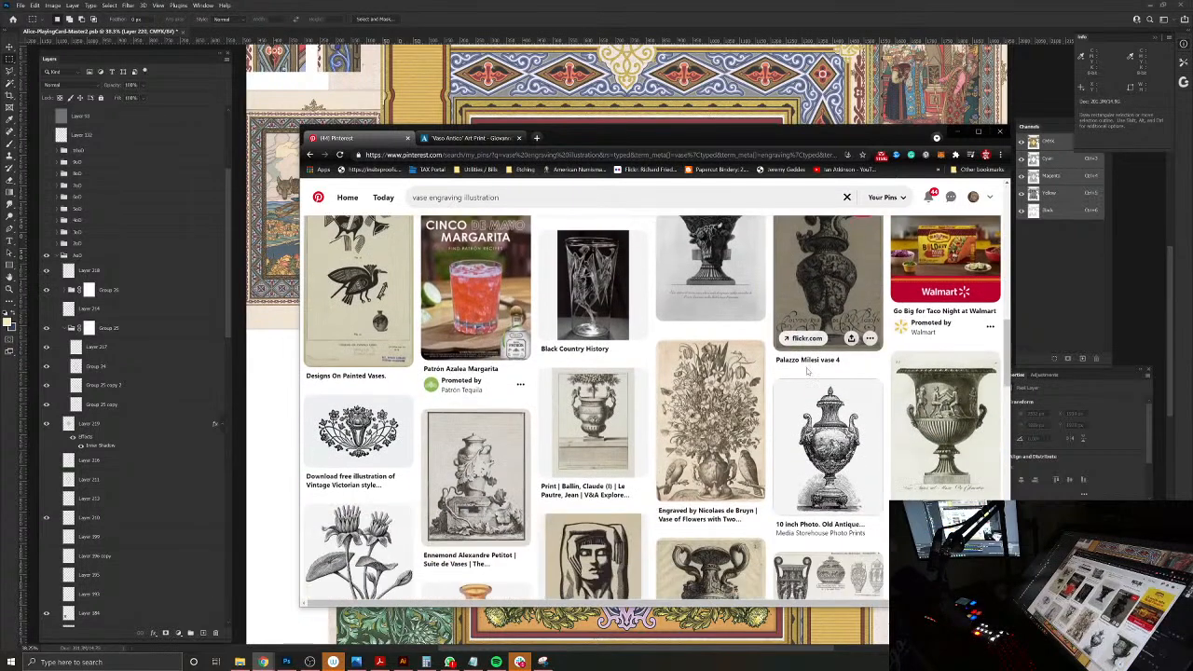
scroll(807, 368, "down", 2)
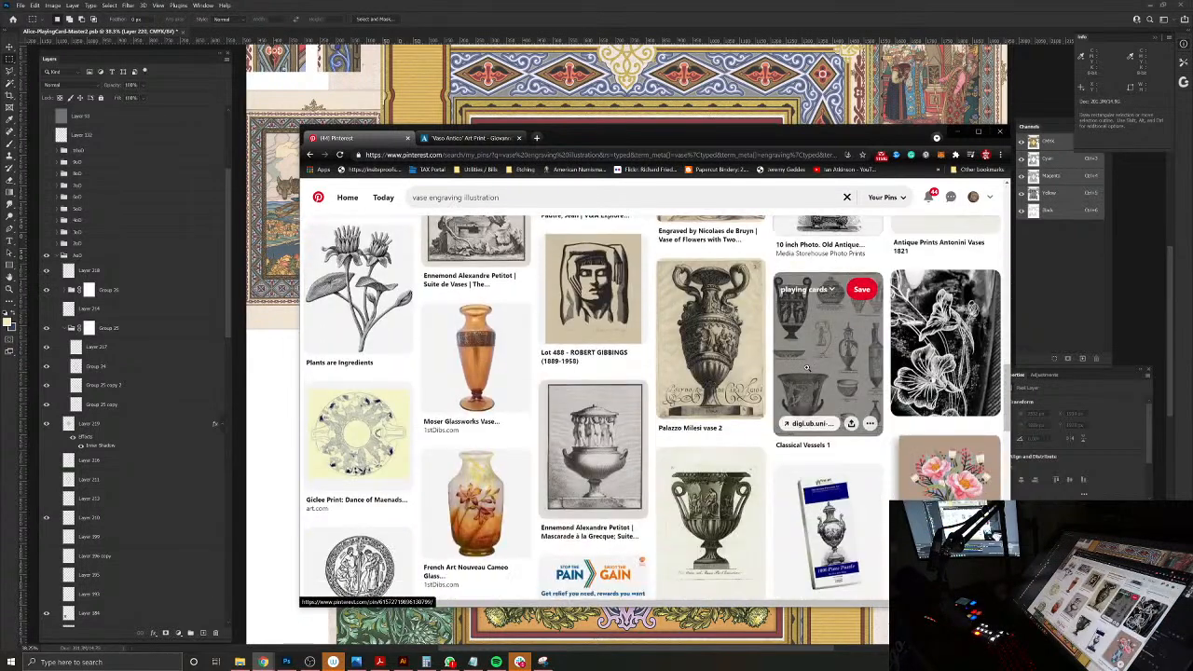
scroll(807, 368, "down", 3)
scroll(807, 371, "down", 3)
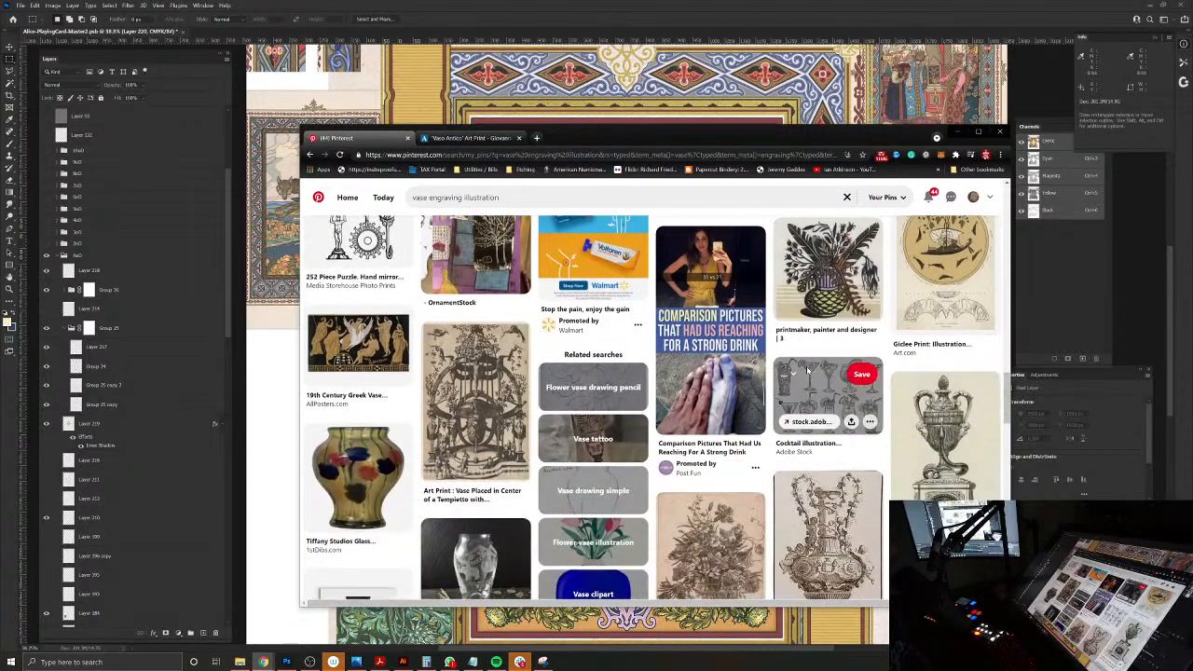
left_click(857, 404)
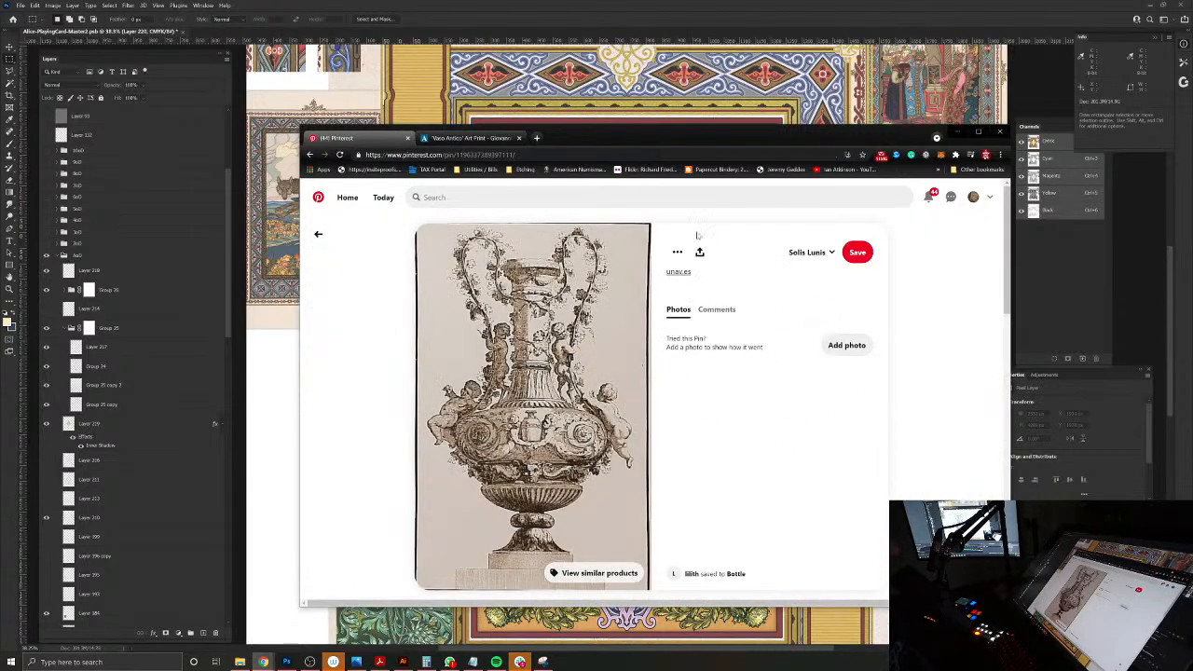
Step: Return to the results and open the "19th Century Print of Giovanni Piranesi Engraving Three Vases" pin
left_click(319, 235)
scroll(871, 429, "down", 2)
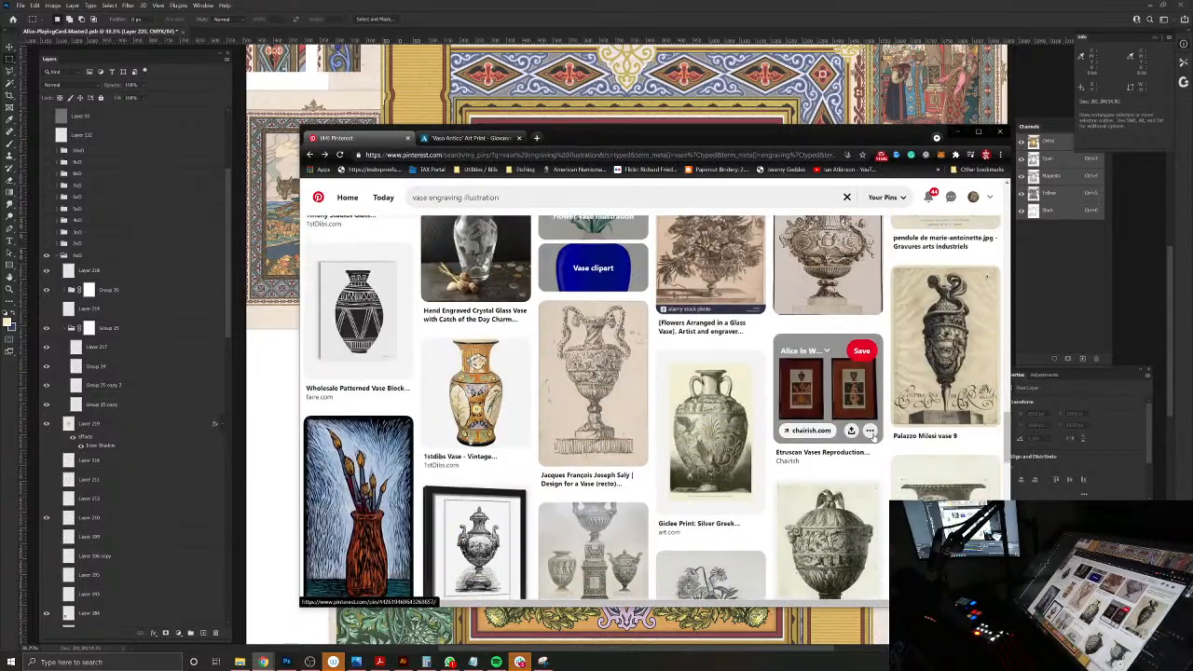
scroll(876, 436, "down", 2)
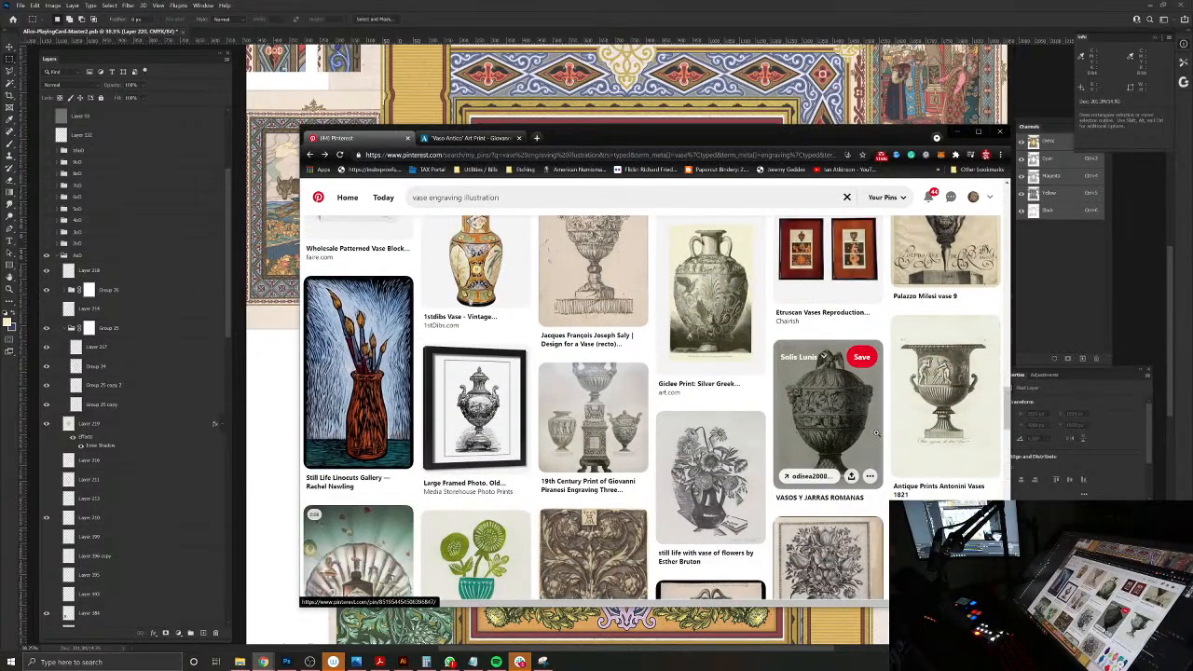
scroll(876, 433, "up", 1)
left_click(593, 512)
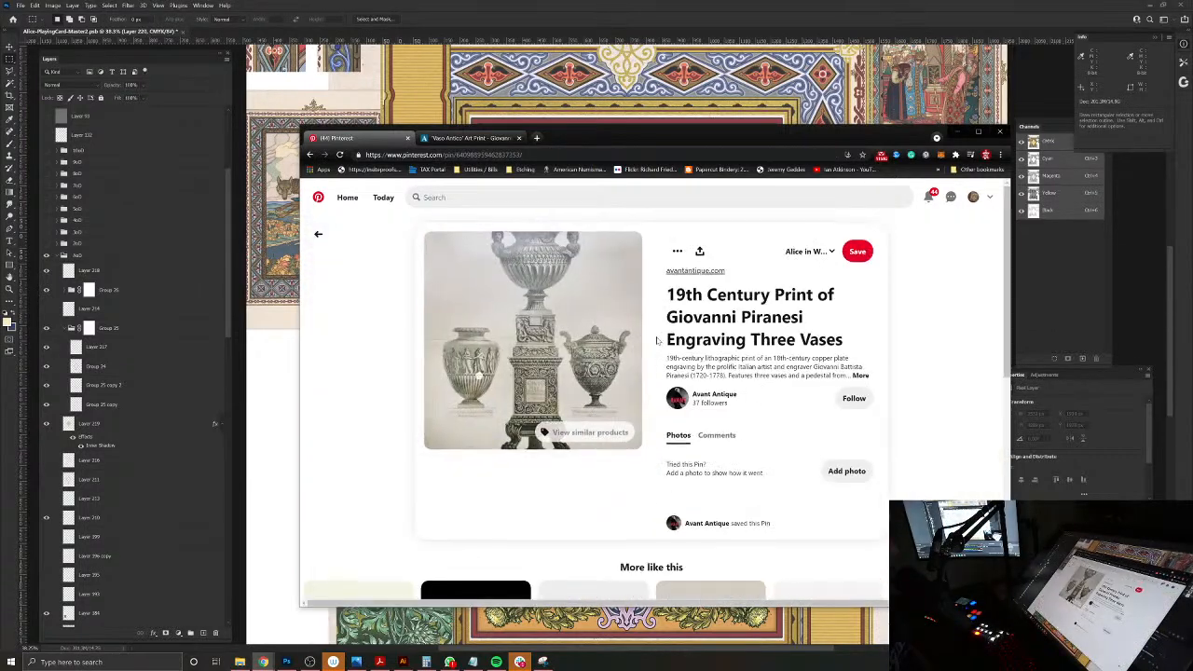
Step: From the pins similar to the Piranesi print, open The Met's Michelangelo Pergolesi "Designs for Various Ornaments" pin
scroll(658, 341, "down", 2)
scroll(658, 341, "down", 1)
left_click(697, 419)
Step: Examine the pins similar to the Pergolesi ornament plate for a suitable vase design, and return to the main plate image
scroll(587, 447, "down", 2)
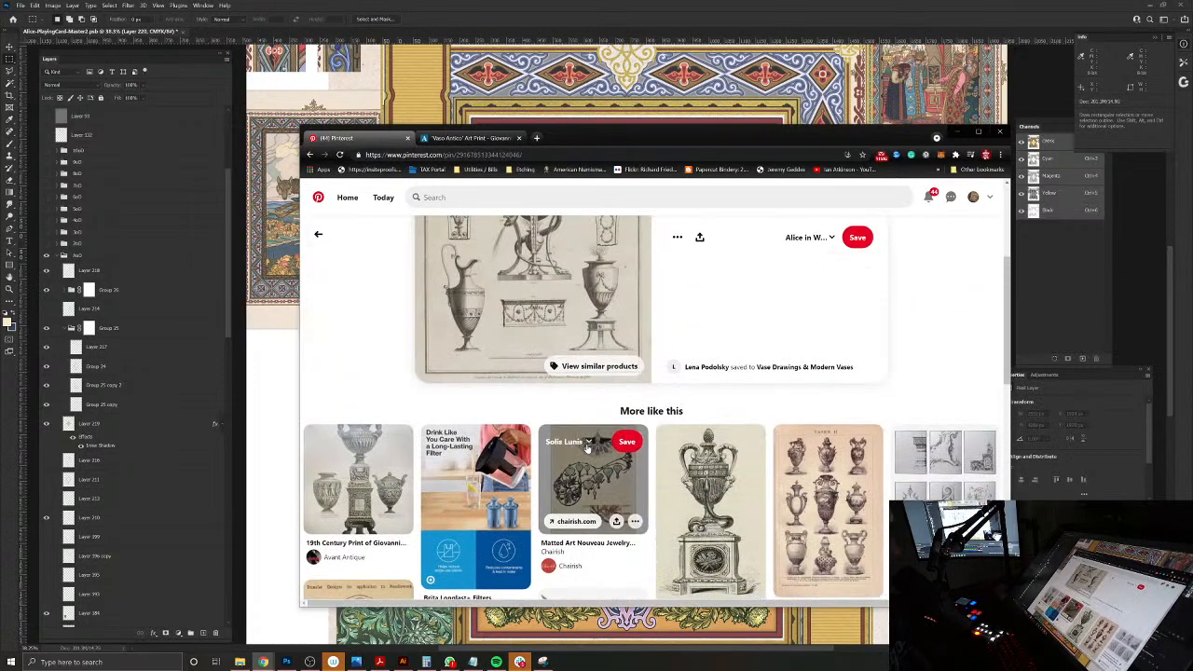
scroll(587, 447, "down", 1)
scroll(589, 442, "down", 2)
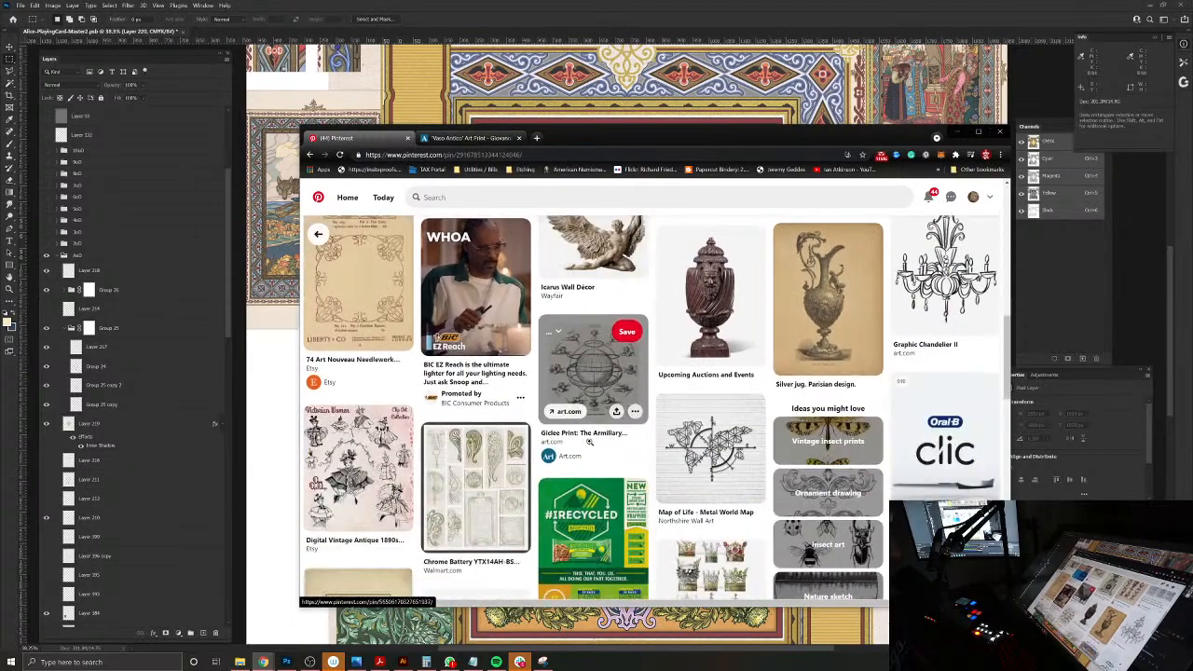
scroll(589, 431, "down", 3)
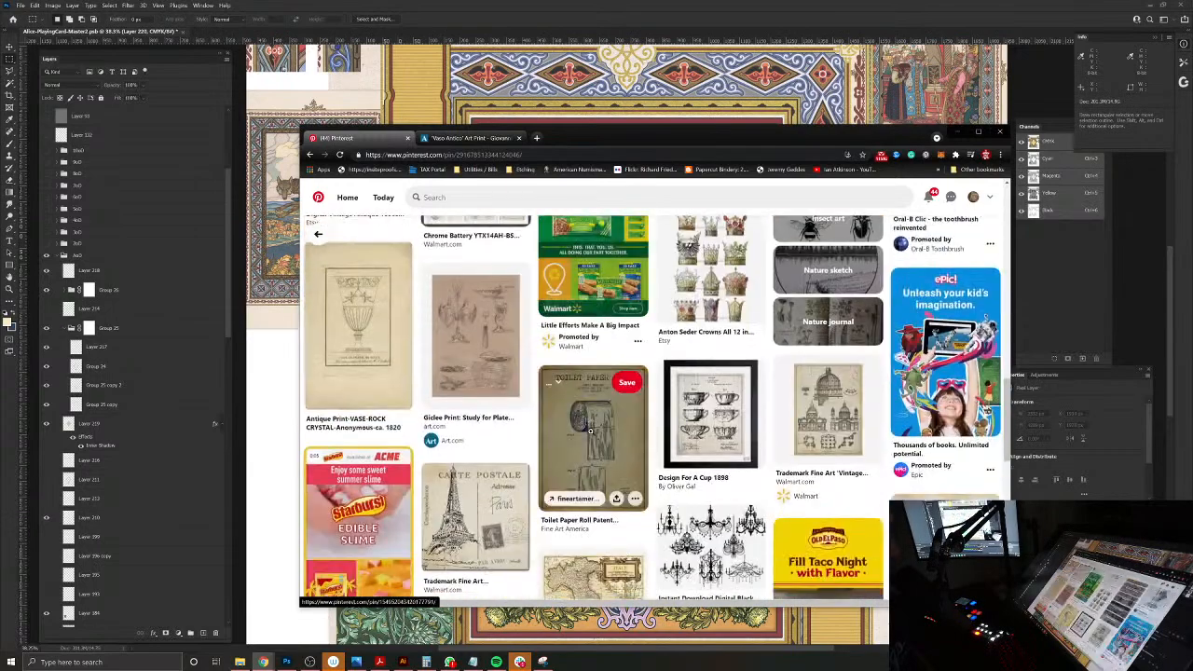
scroll(590, 431, "down", 2)
scroll(590, 431, "down", 2)
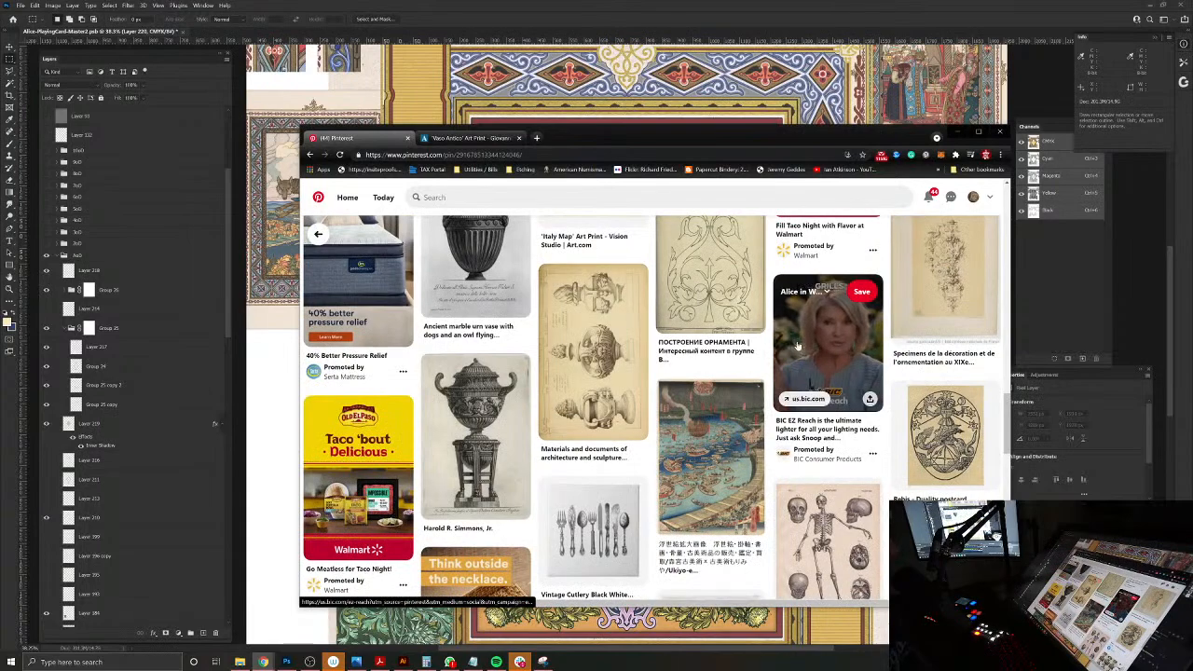
scroll(745, 438, "down", 3)
scroll(717, 430, "down", 3)
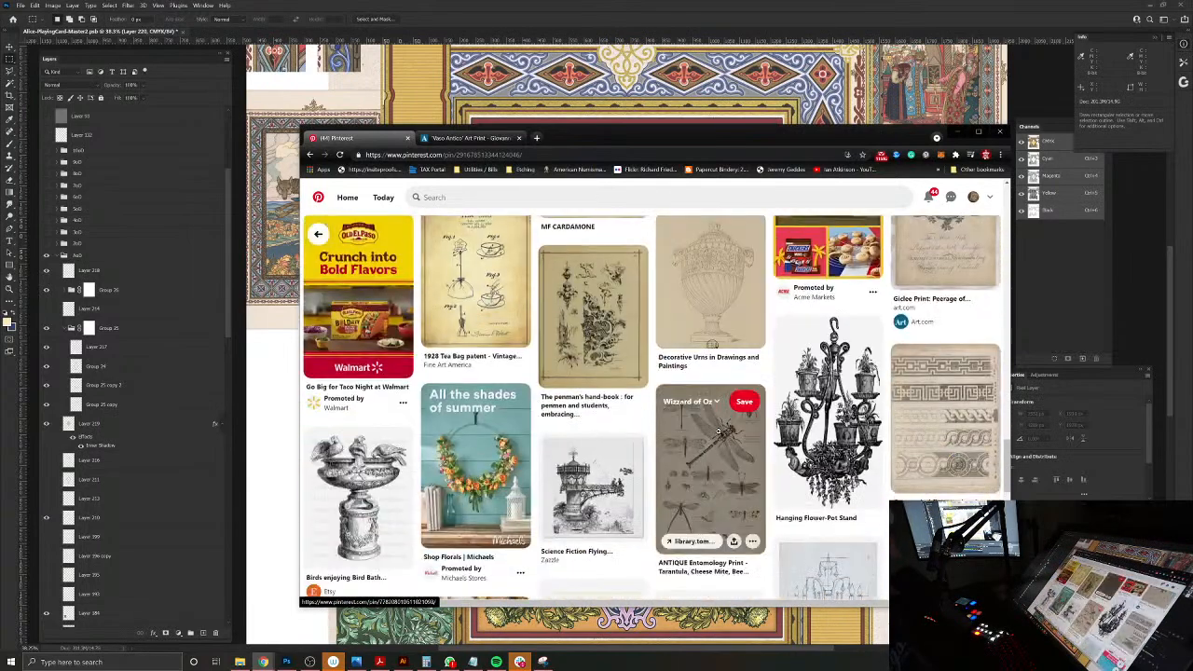
scroll(717, 431, "down", 4)
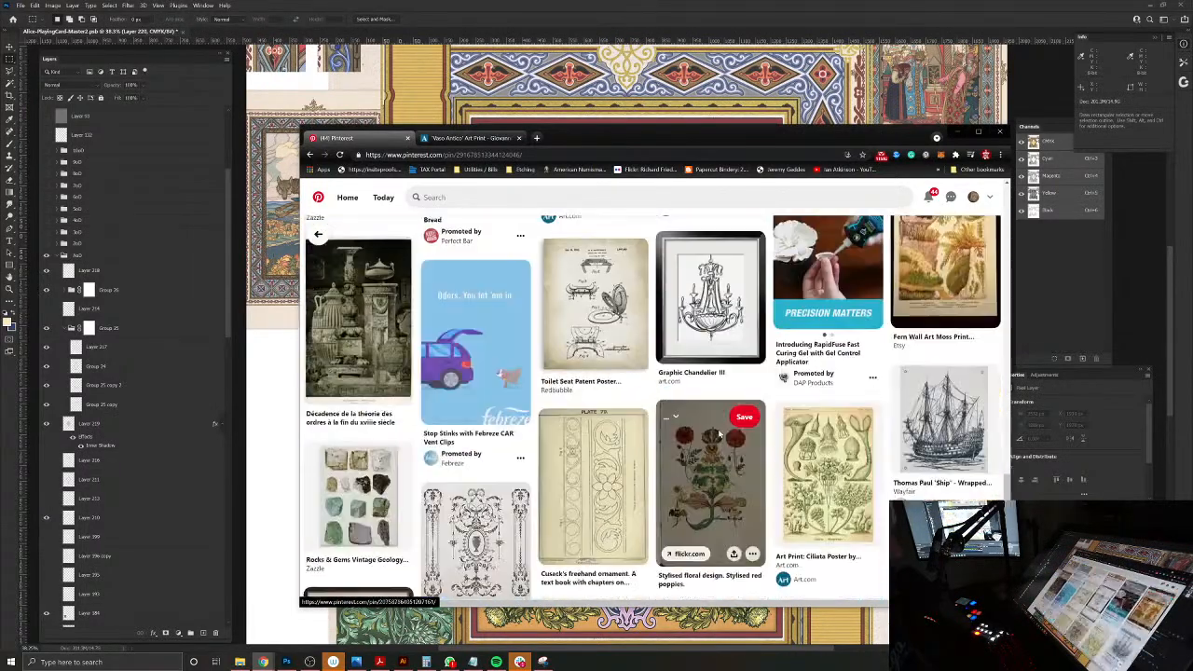
scroll(719, 433, "down", 7)
scroll(717, 430, "down", 5)
scroll(716, 421, "up", 10)
scroll(713, 428, "down", 10)
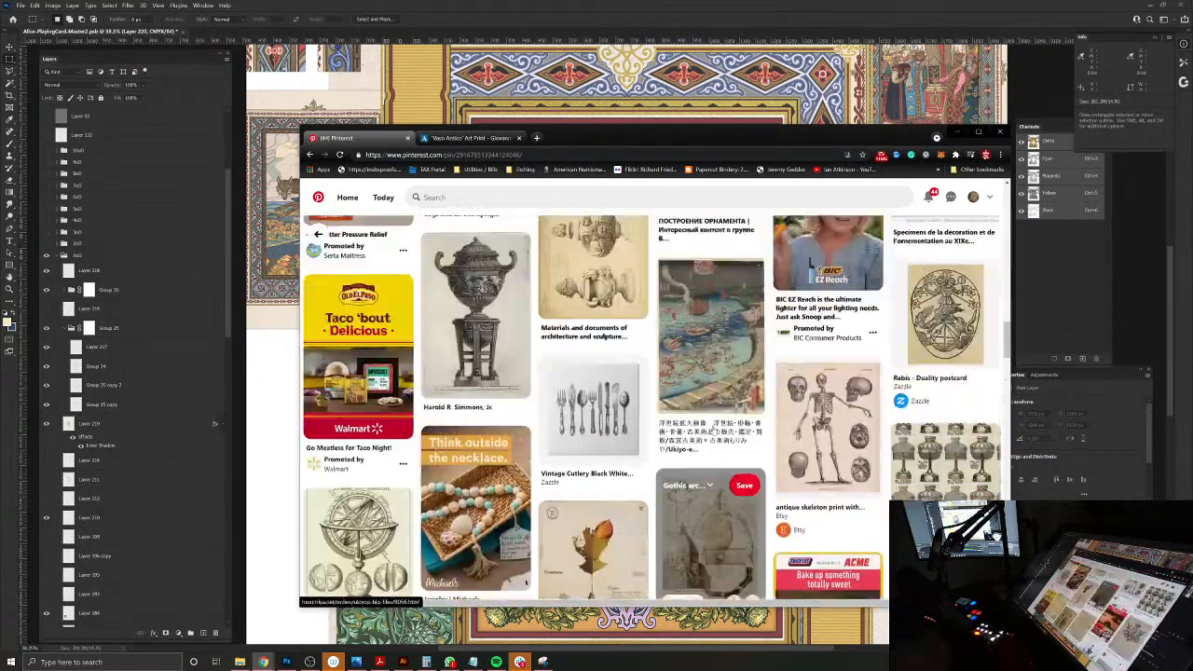
scroll(713, 429, "down", 15)
scroll(710, 421, "up", 3)
scroll(711, 423, "up", 11)
scroll(726, 433, "down", 1)
scroll(741, 456, "up", 4)
scroll(741, 455, "up", 2)
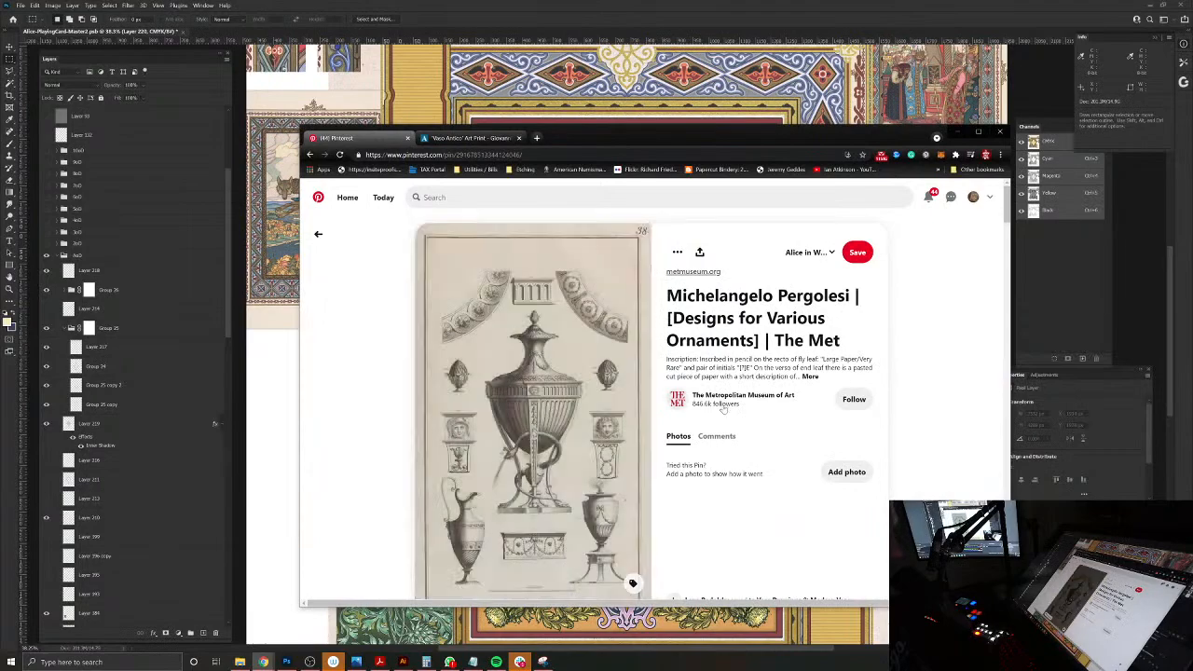
Step: Switch to Photoshop and select the layer of the yellow diamond background behind the vase sketch
key("alt+Tab")
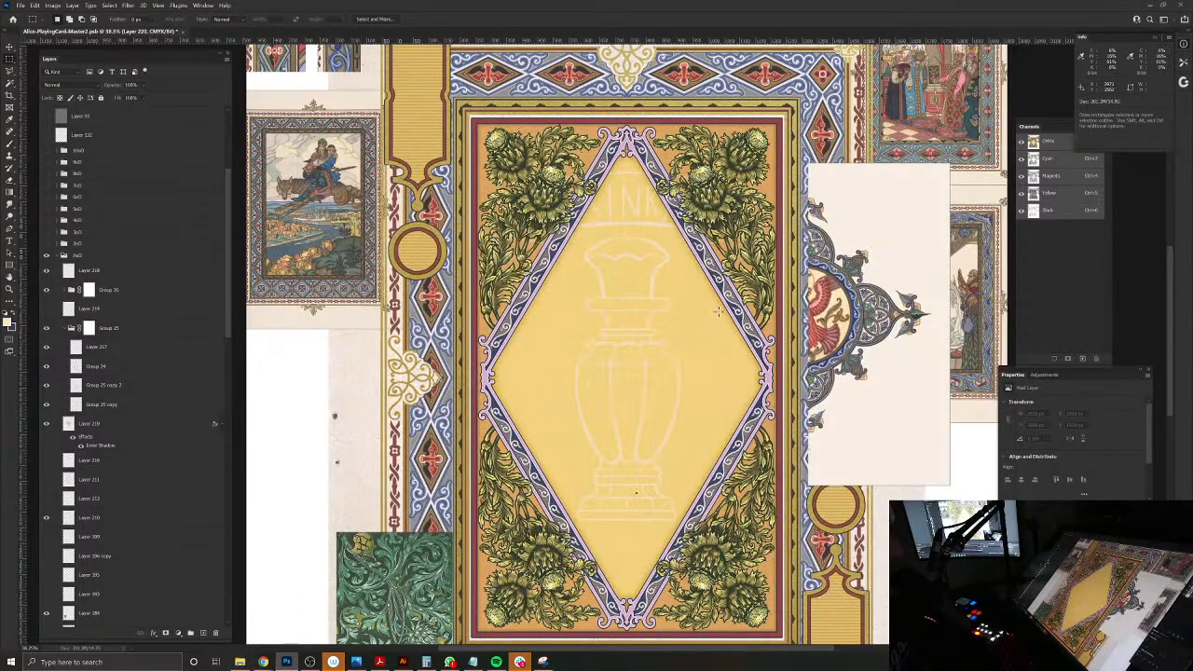
left_click_drag(631, 302, 665, 320)
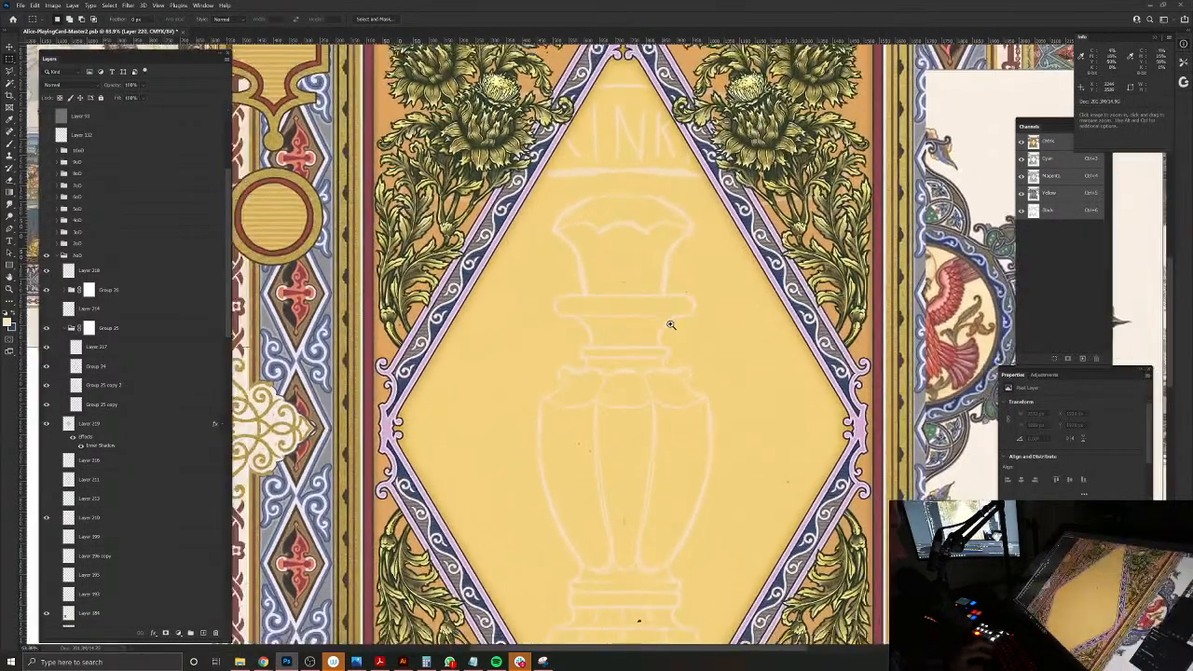
left_click(662, 322, "ctrl")
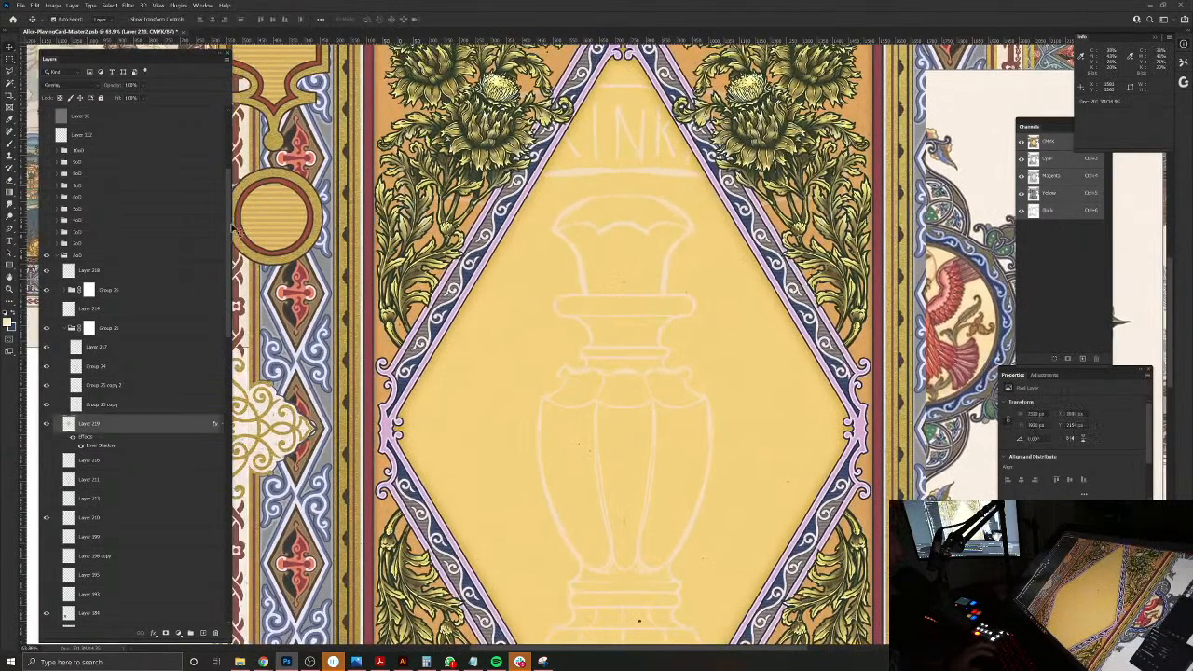
Step: Try a lower opacity on the yellow diamond's Overlay layer and undo the change
left_click_drag(113, 87, 85, 85)
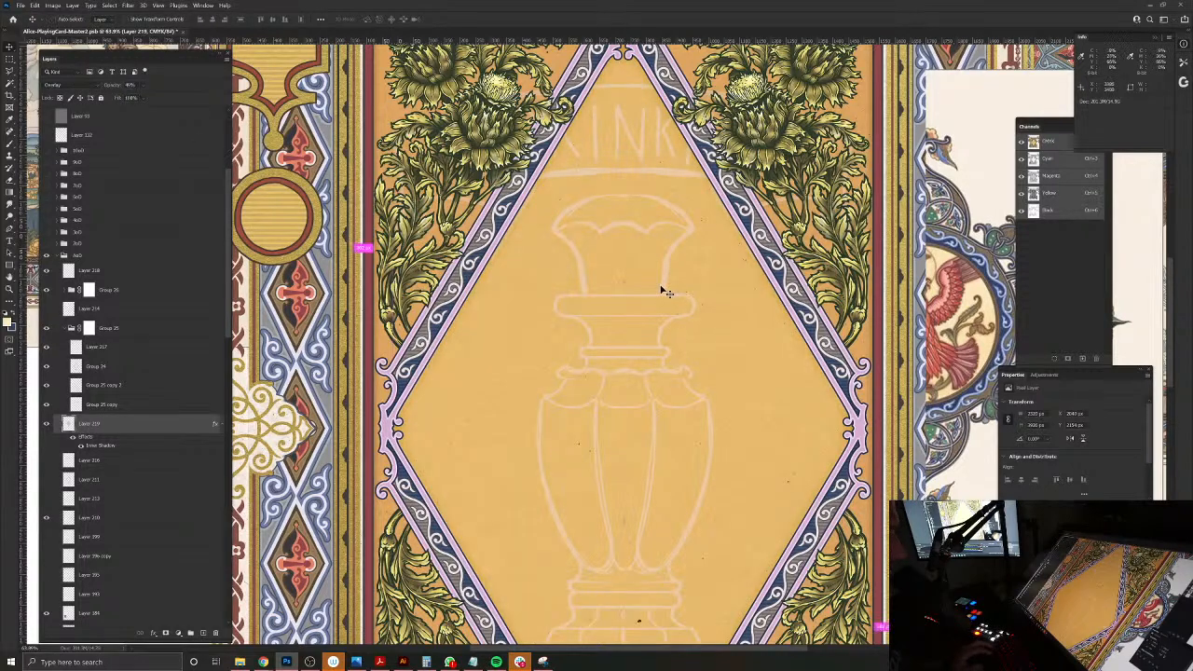
key("ctrl+z")
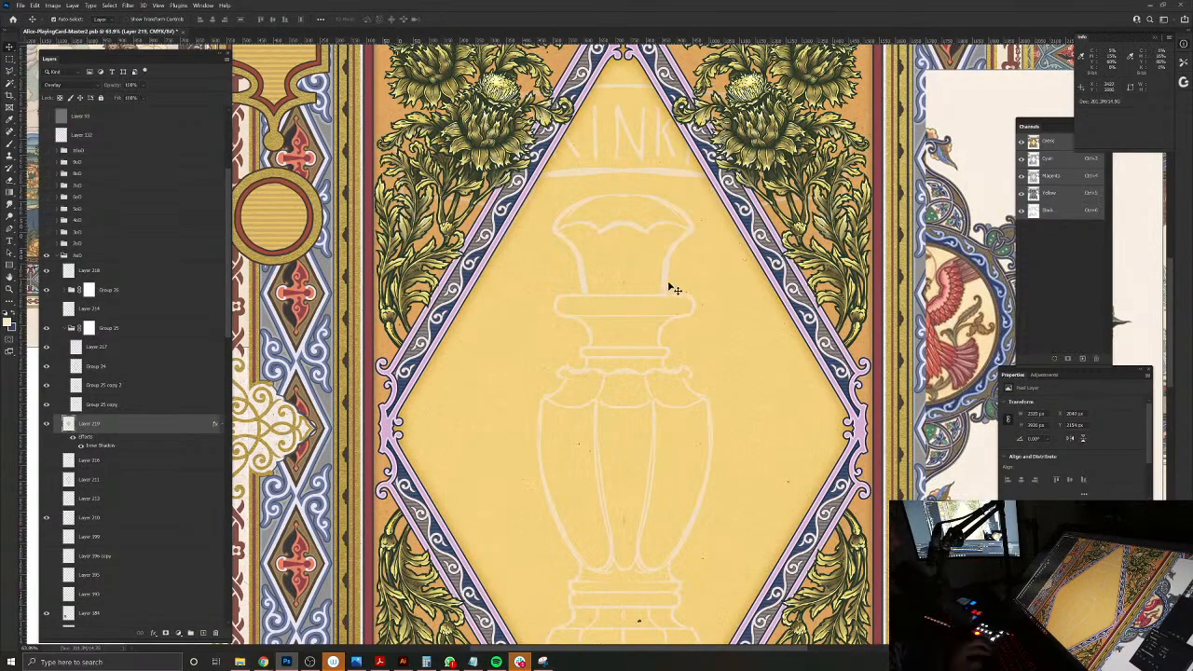
Step: Bring the whole DRINK ME card into view and save the document
scroll(717, 304, "down", 3)
left_click_drag(721, 311, 675, 317)
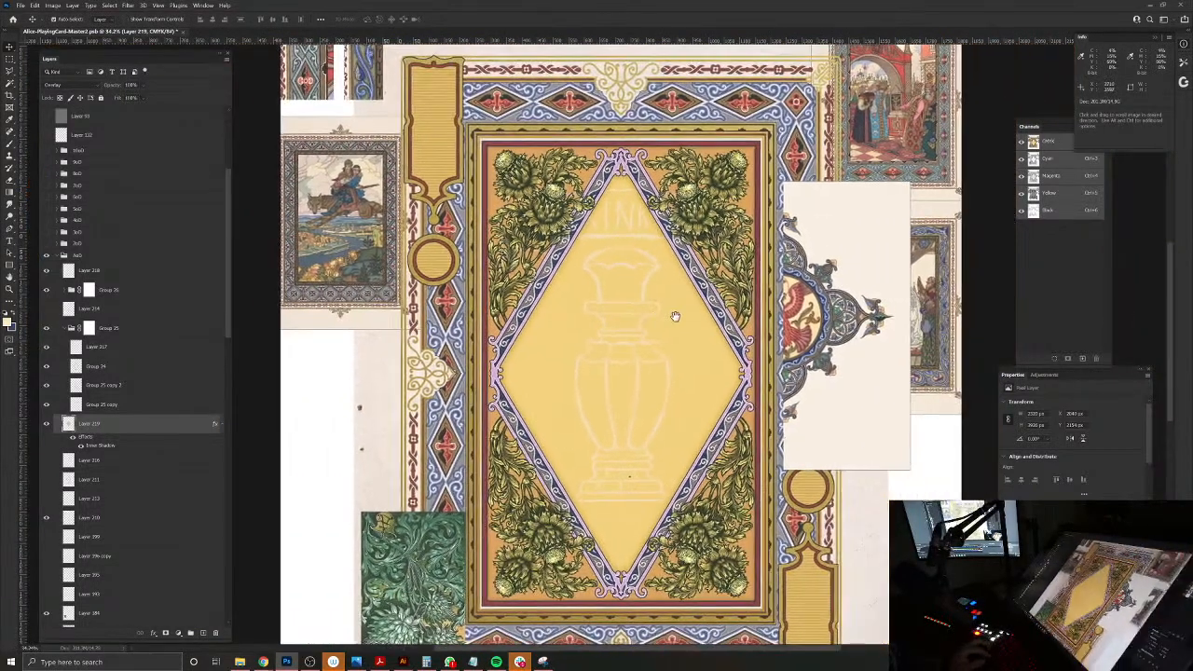
key("ctrl+s")
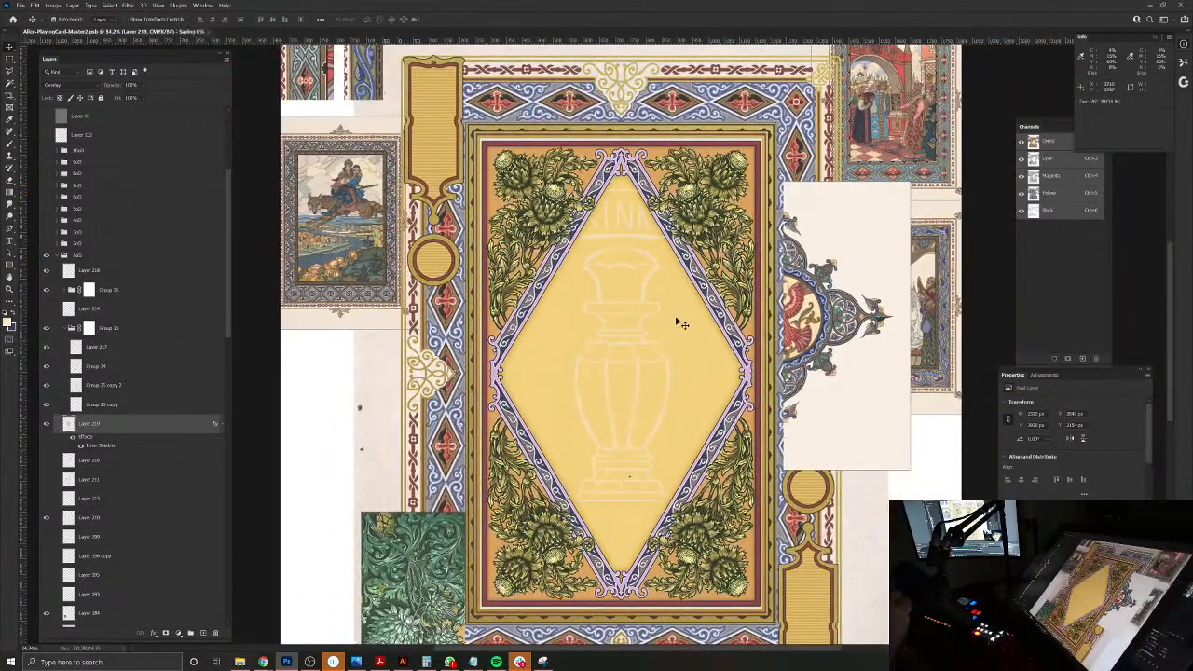